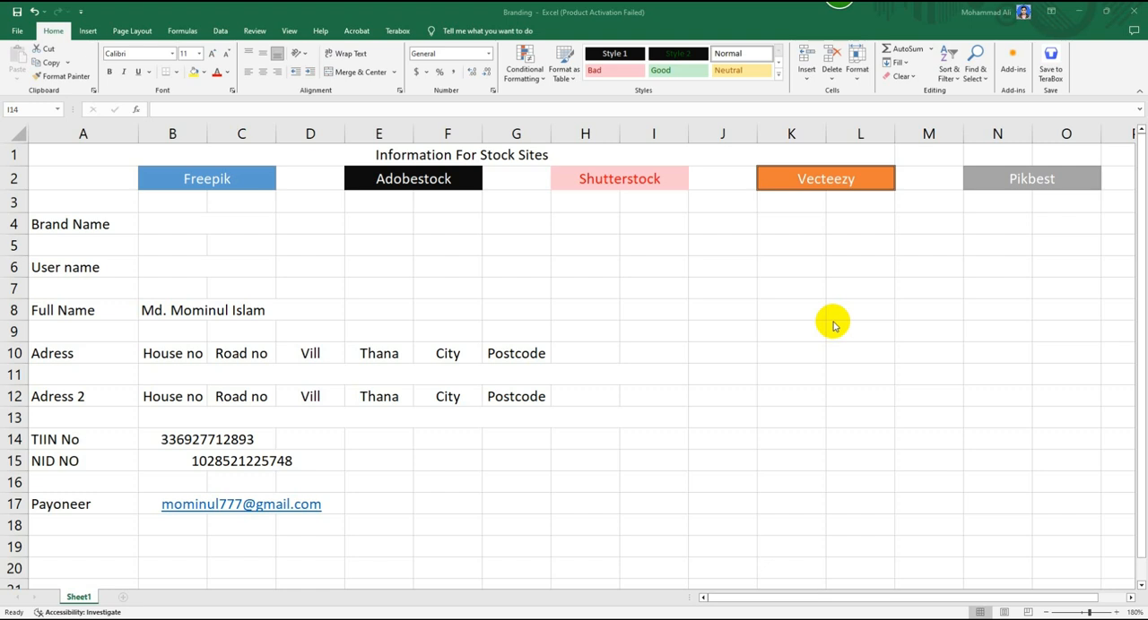
Insert a new row above the Brand Name row and label cell A4 "Email No".
right_click(13, 224)
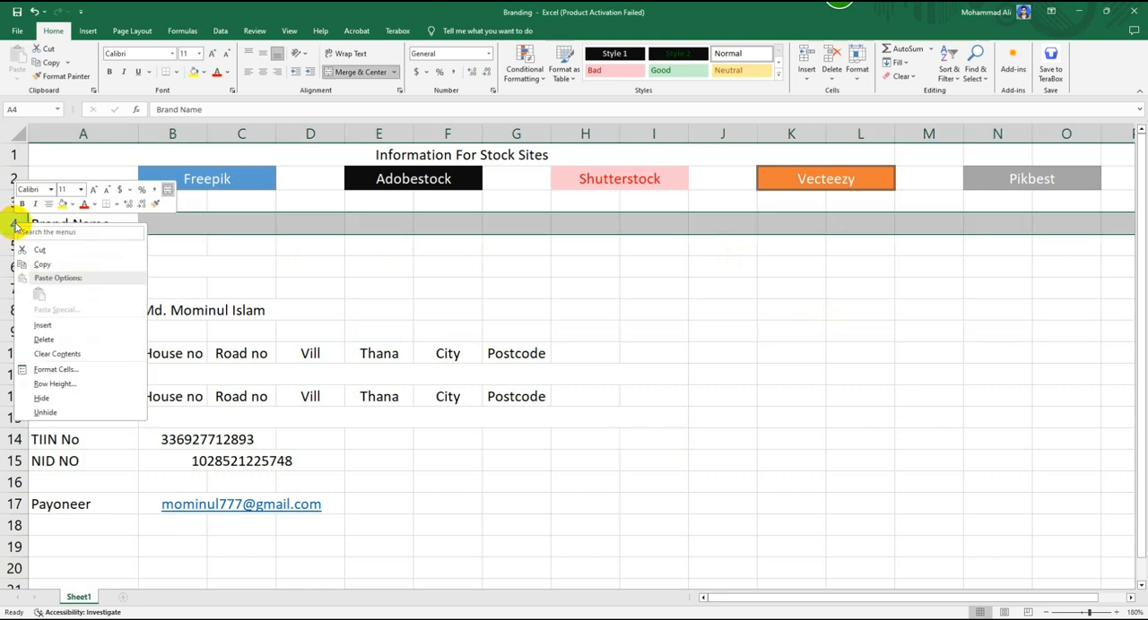
click(77, 327)
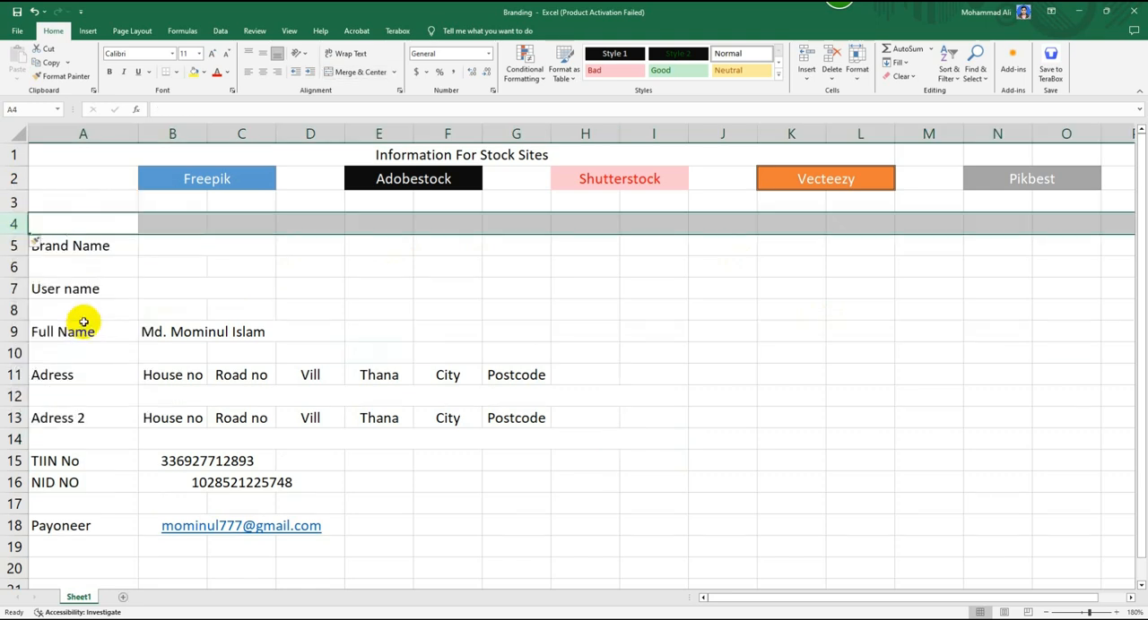
double_click(110, 224)
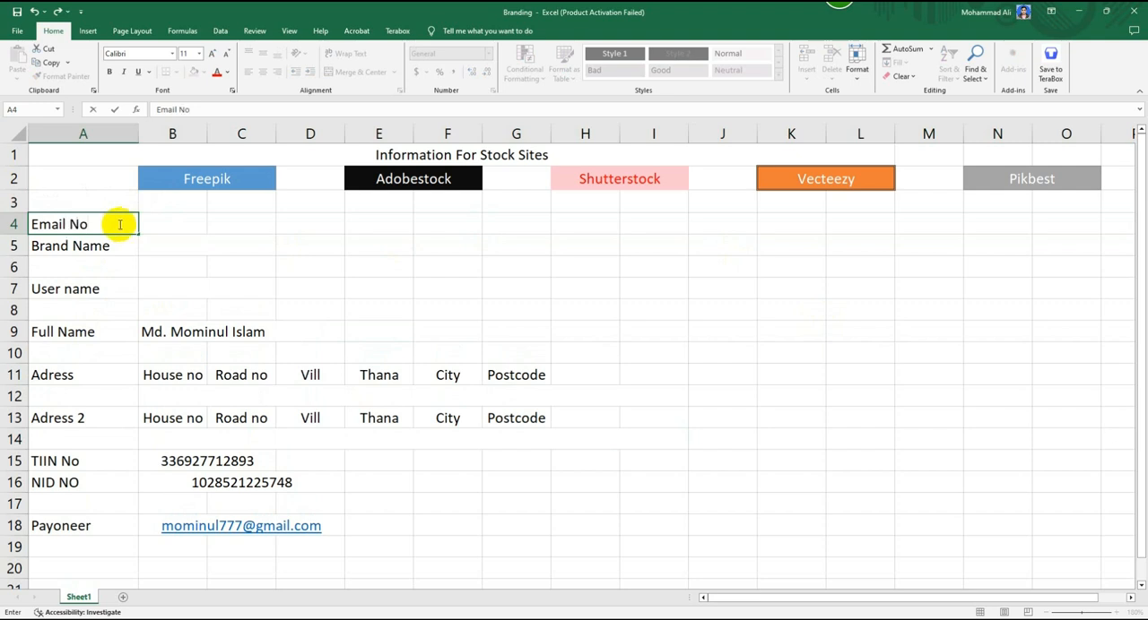
click(197, 265)
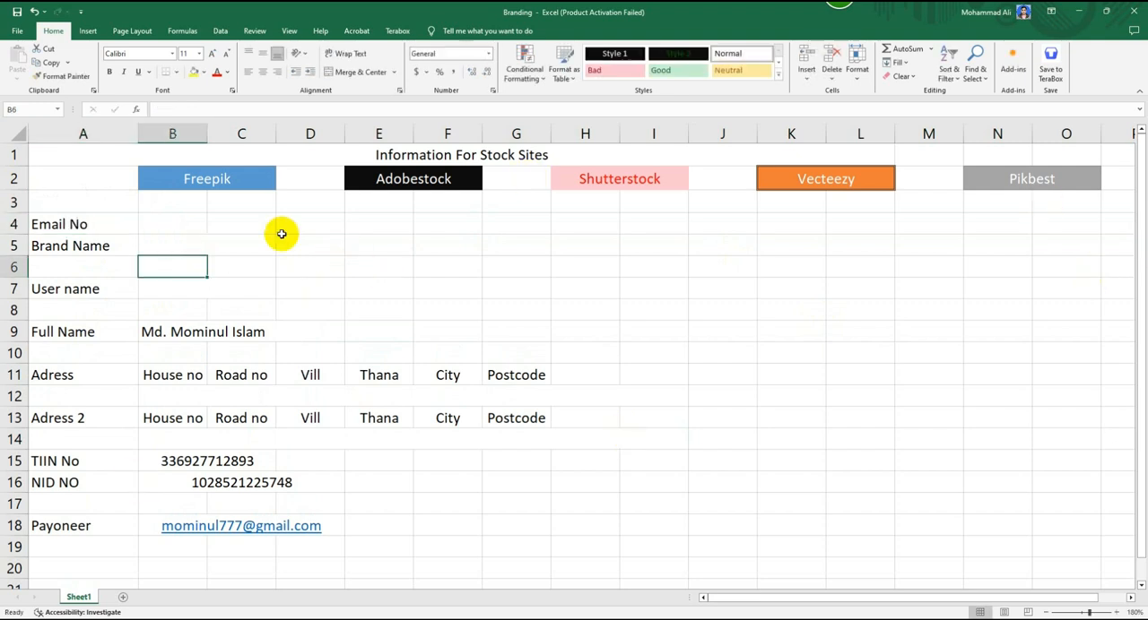
Merge and center cells B4:E4 beside the Email No label.
drag(181, 224, 372, 227)
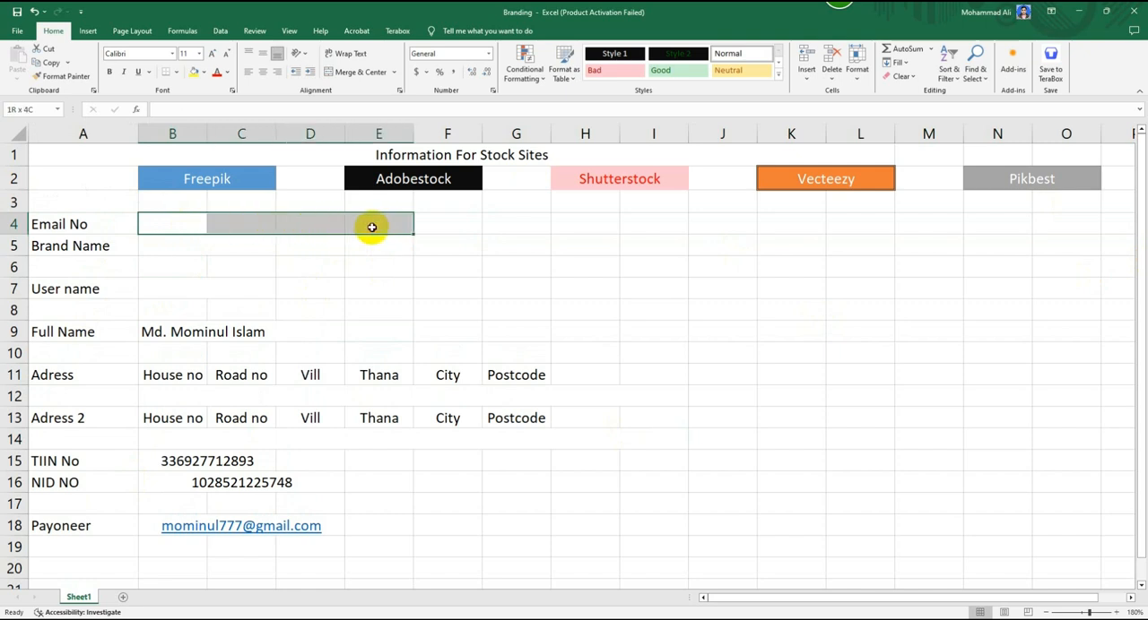
click(805, 56)
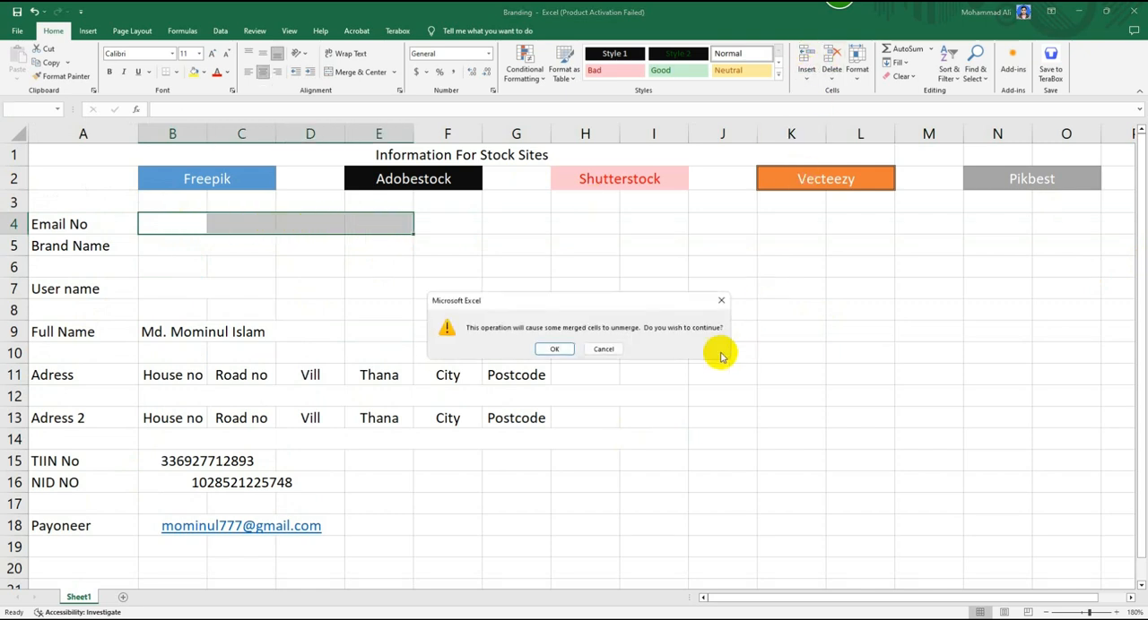
click(722, 301)
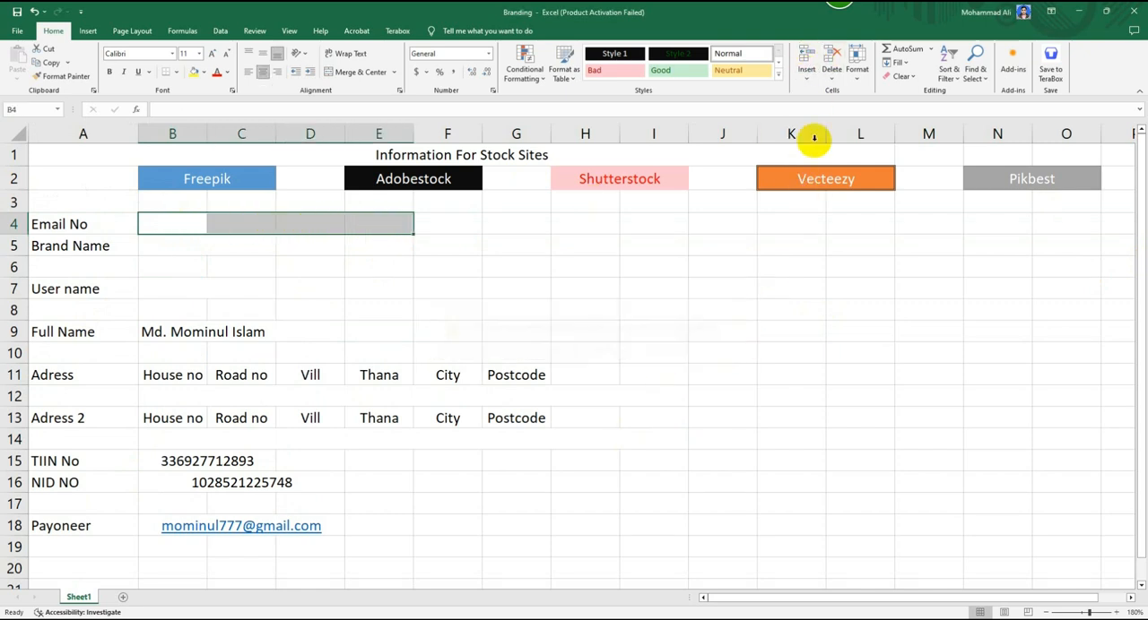
click(338, 76)
double_click(333, 224)
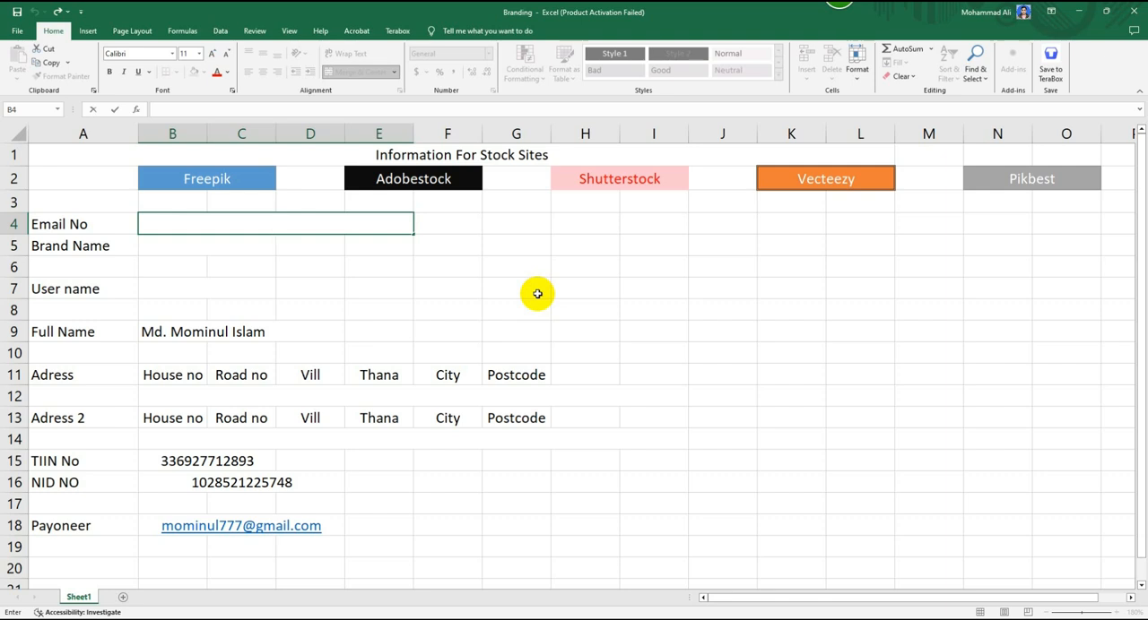
Enter the labels "Facebook", "Instgram", "The X" and "Behance" in cells A20 to A23, below the Payoneer row.
scroll(537, 293, down, 3)
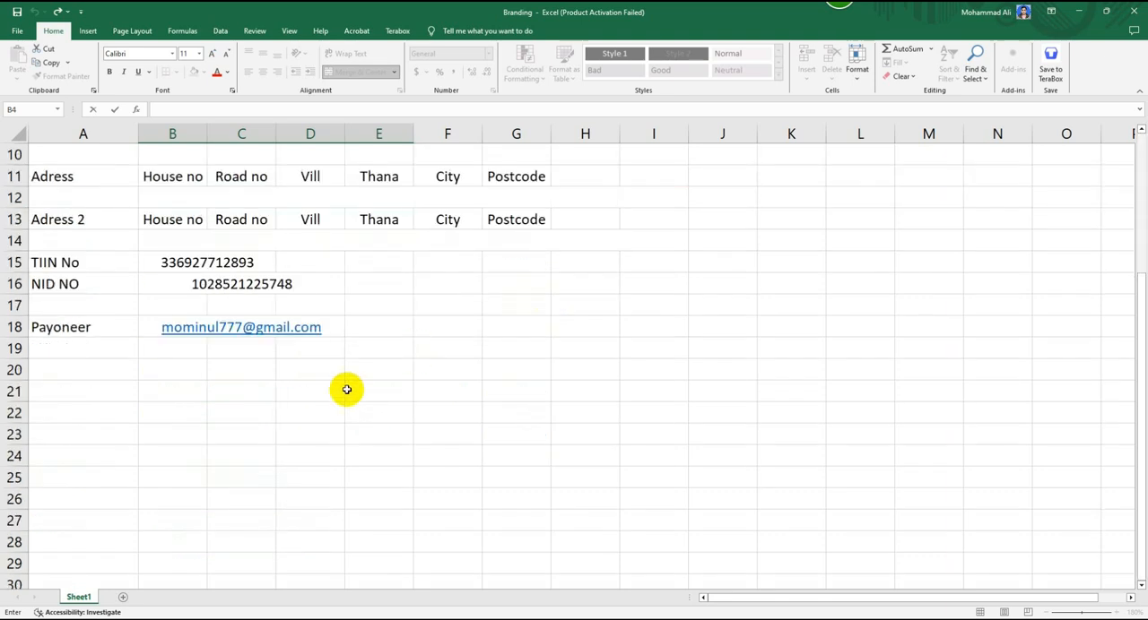
click(408, 395)
double_click(104, 372)
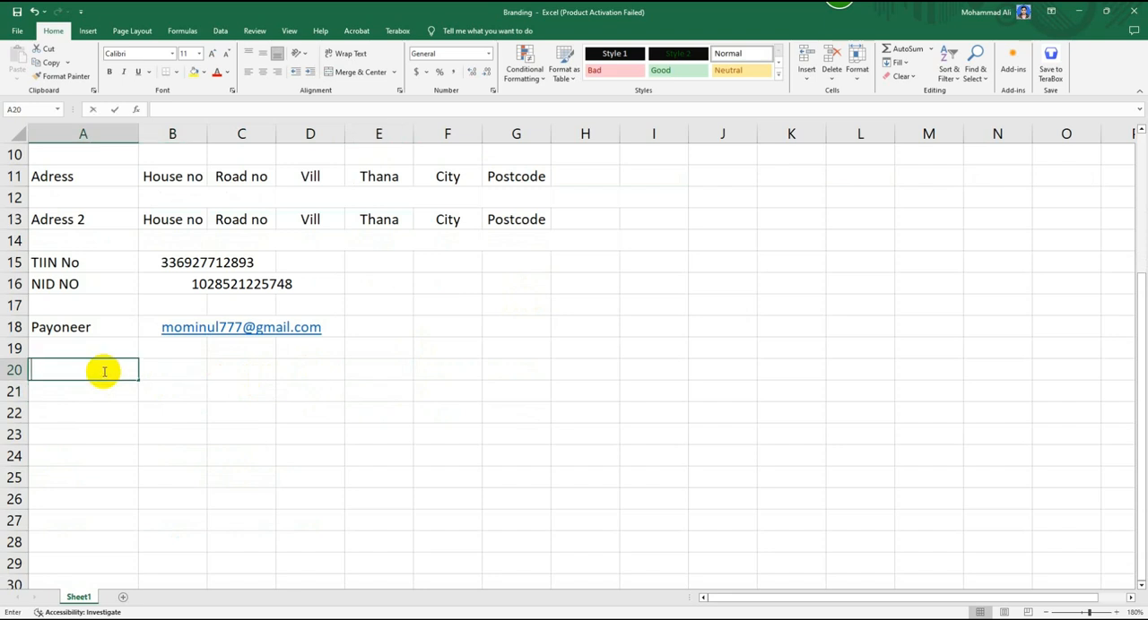
text(Facebook)
key(Return)
text(I)
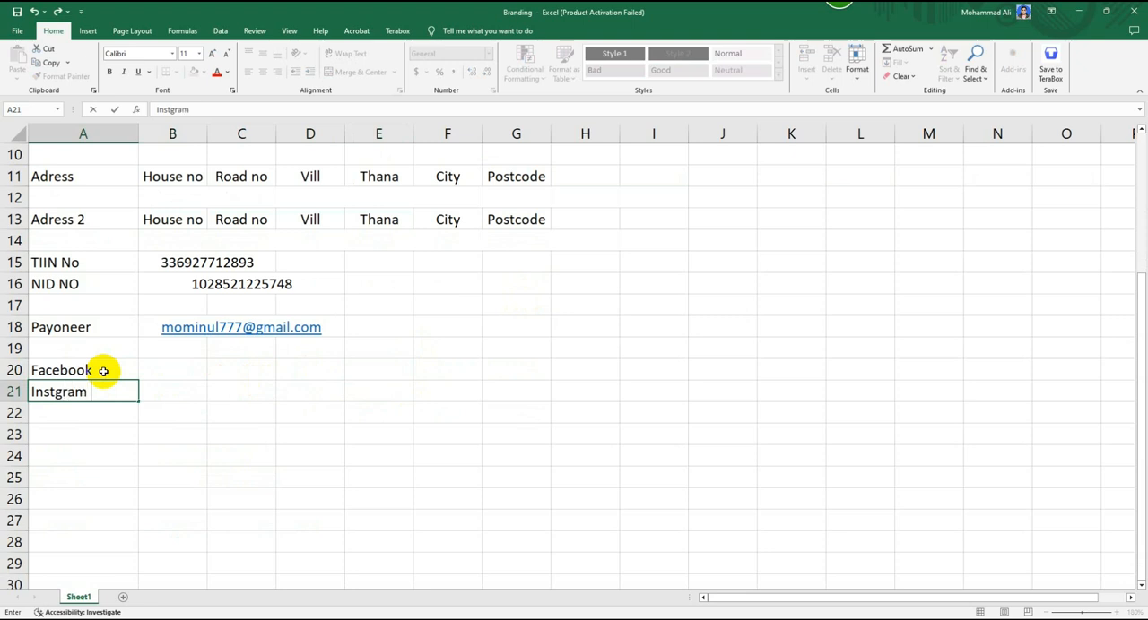
text(nstgram)
click(91, 415)
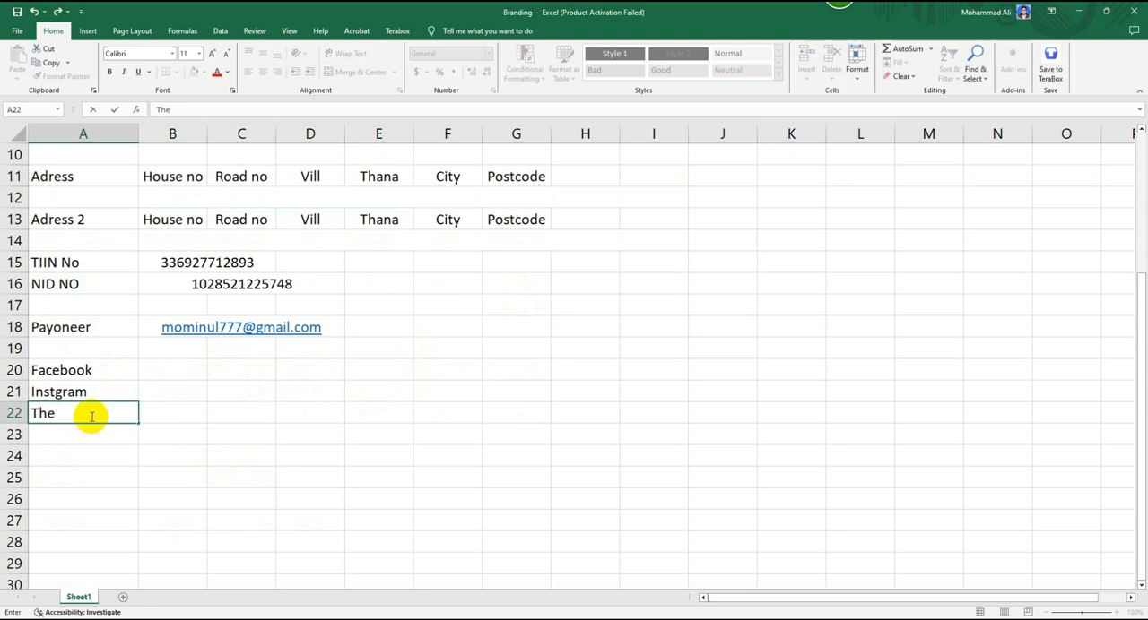
click(110, 439)
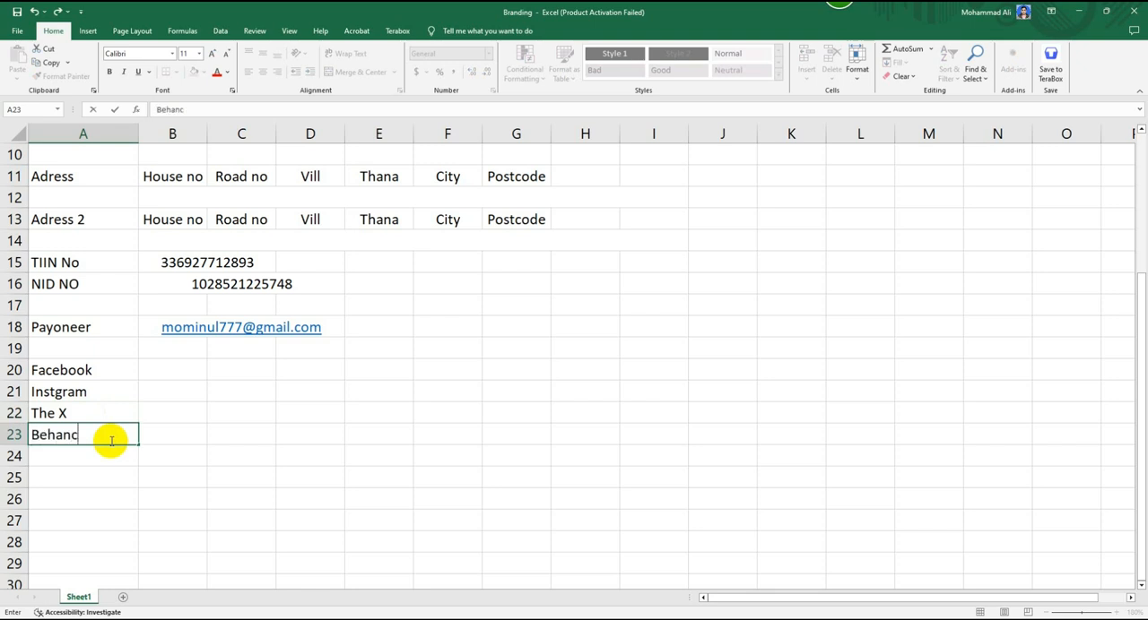
key(Return)
click(107, 495)
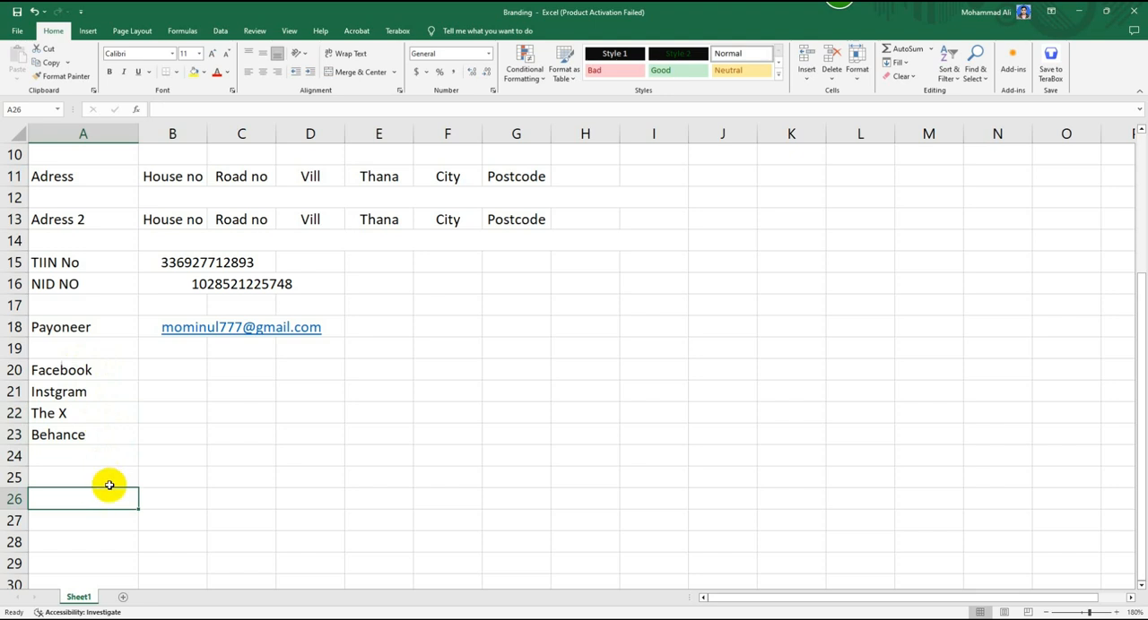
click(195, 457)
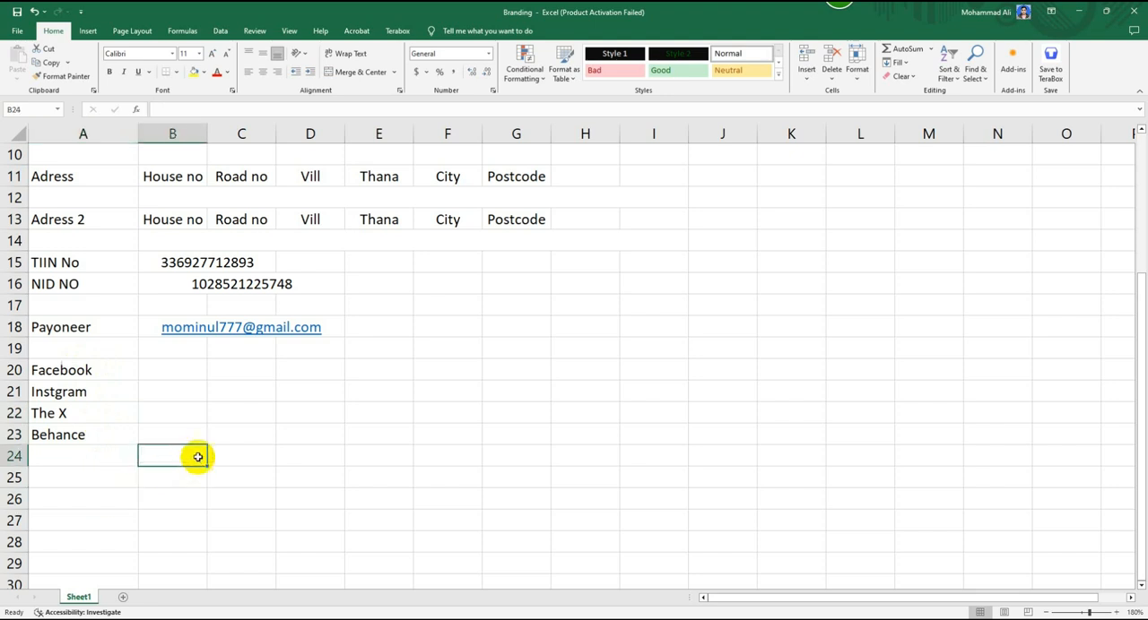
drag(177, 370, 380, 369)
click(184, 392)
drag(184, 392, 374, 392)
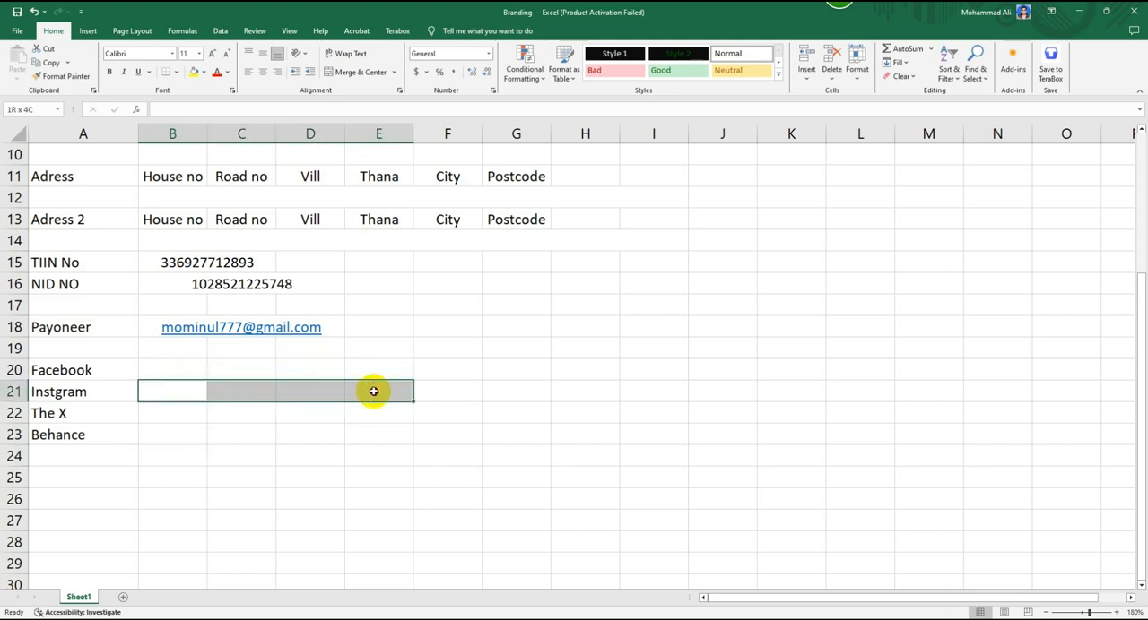
drag(161, 412, 379, 413)
click(159, 434)
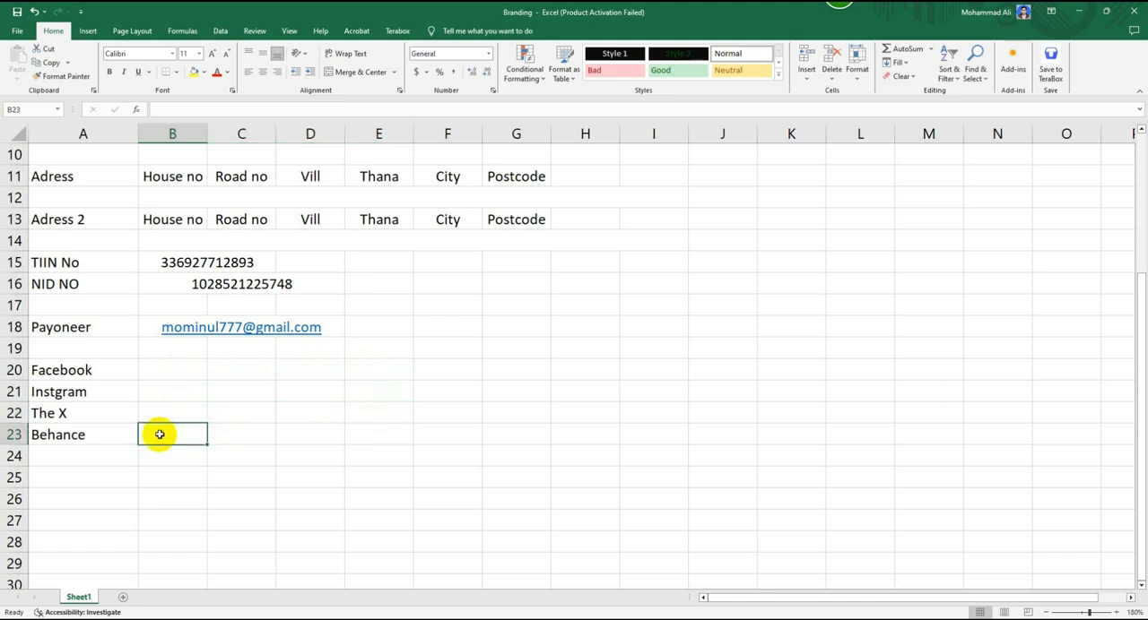
scroll(359, 441, up, 3)
click(187, 338)
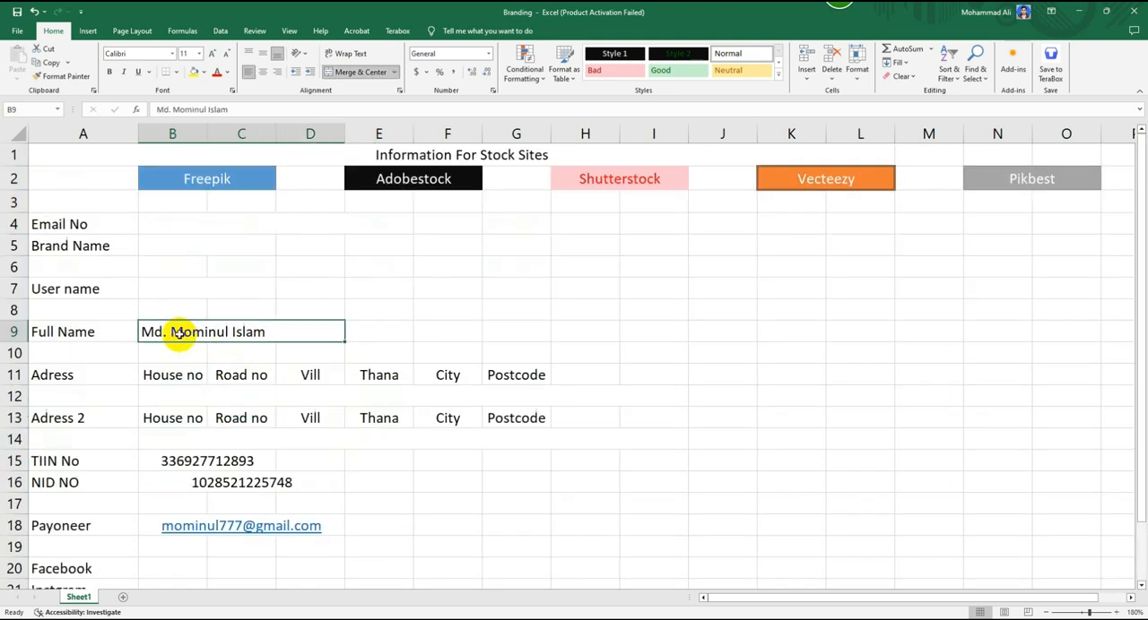
scroll(384, 439, down, 3)
click(227, 266)
click(287, 282)
click(295, 425)
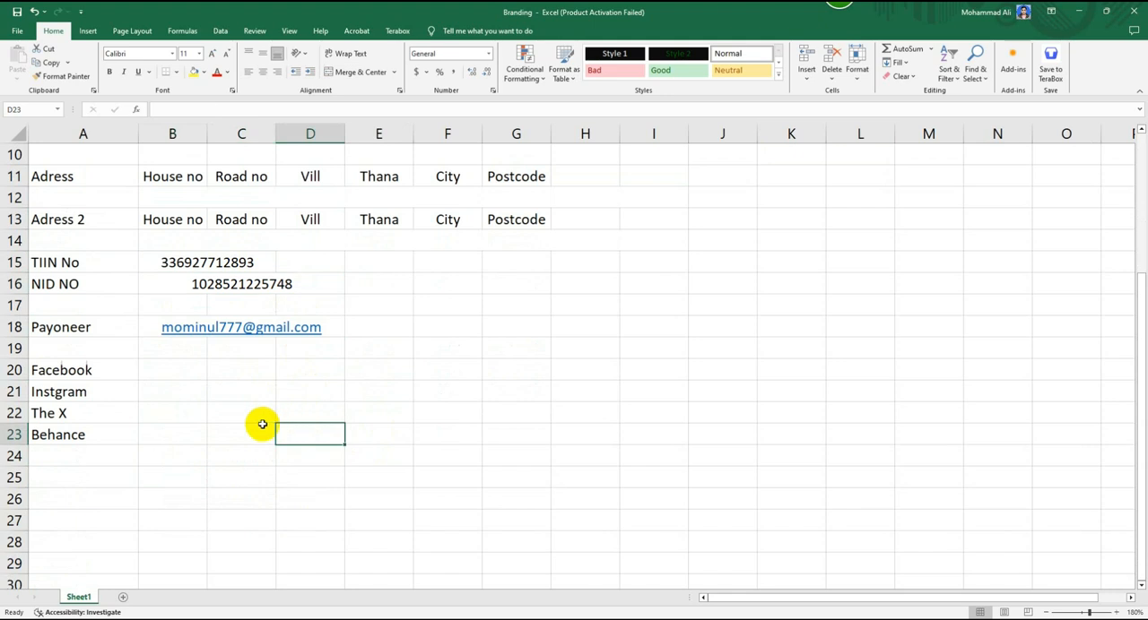
scroll(356, 411, up, 3)
scroll(356, 410, down, 2)
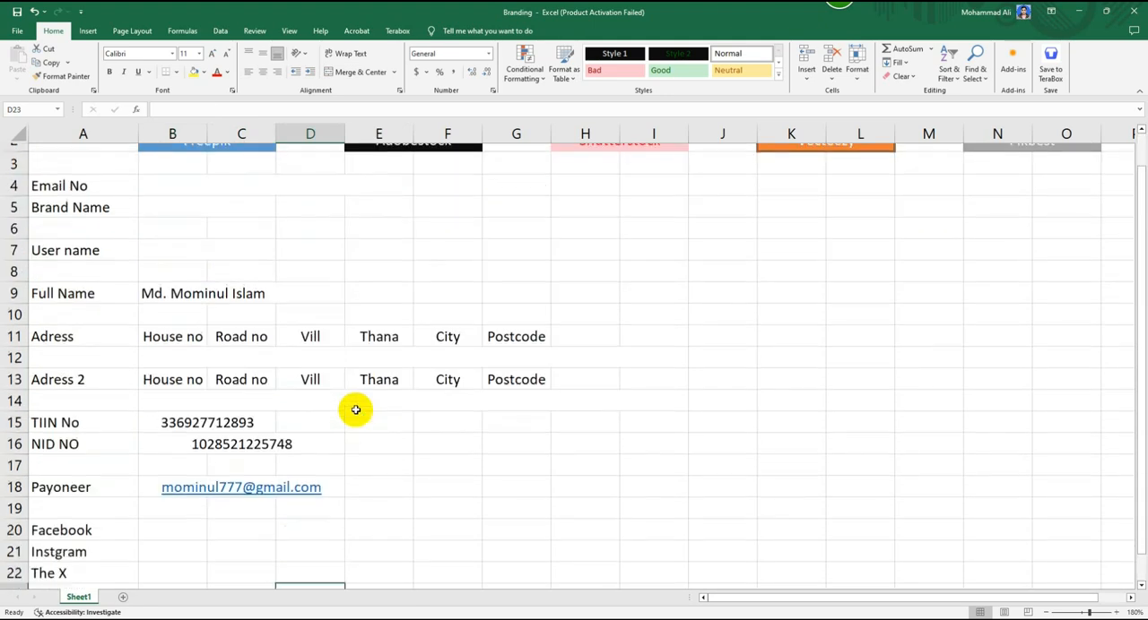
drag(185, 434, 374, 433)
click(155, 496)
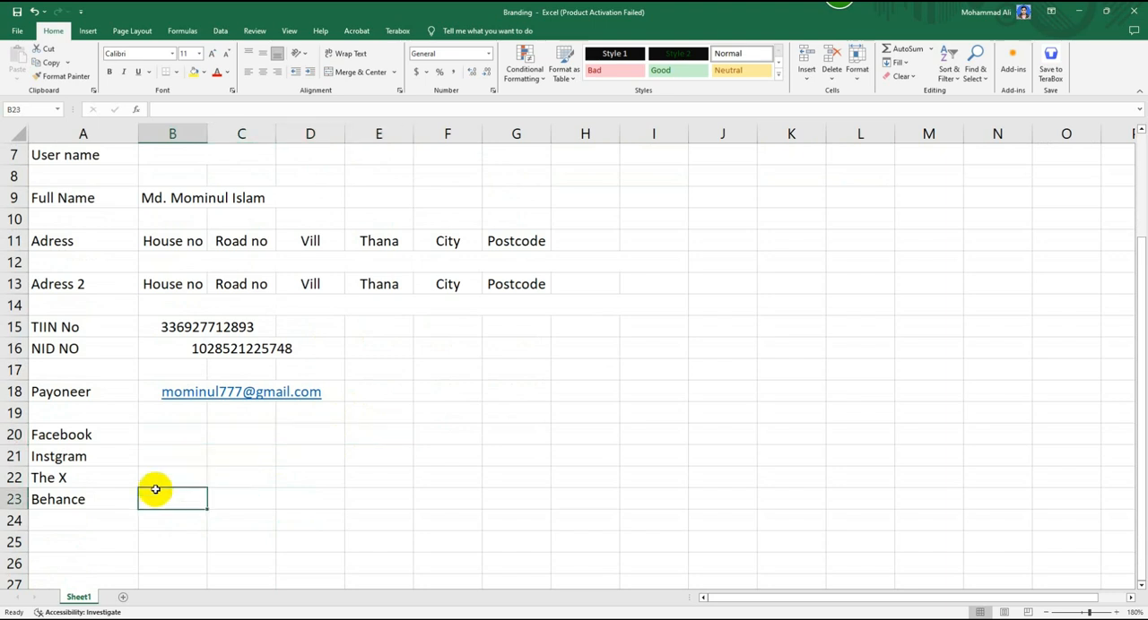
drag(163, 474, 358, 475)
drag(179, 435, 388, 438)
click(328, 484)
Merge and center columns B to G separately in each of the Facebook, Instgram, The X and Behance rows, 20 to 23.
drag(174, 438, 505, 436)
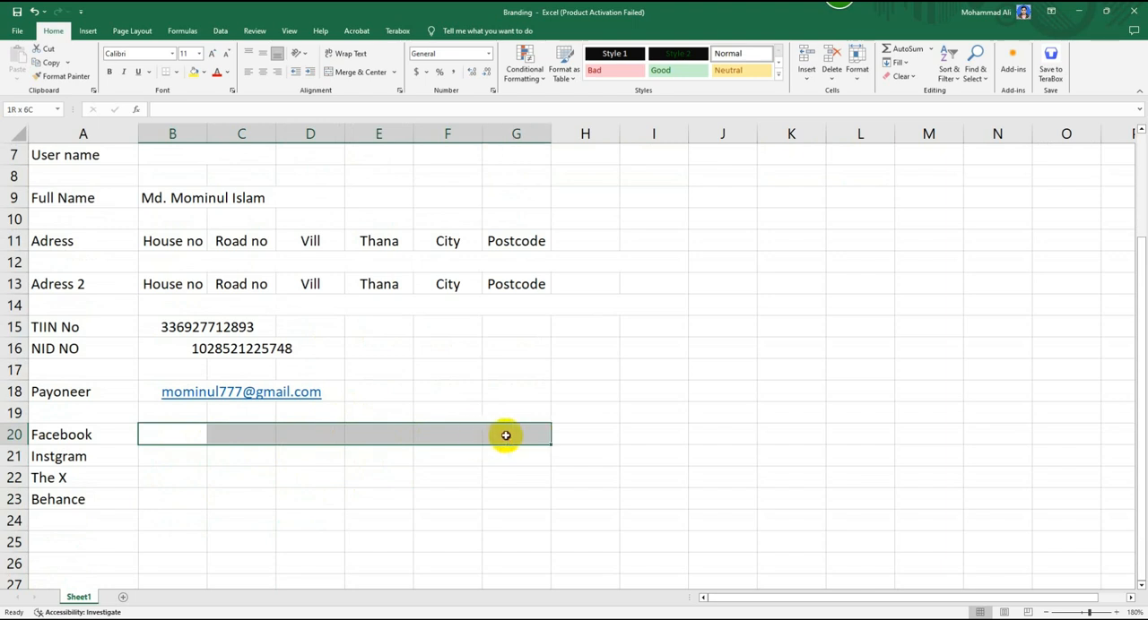
click(357, 79)
drag(170, 456, 500, 453)
click(348, 71)
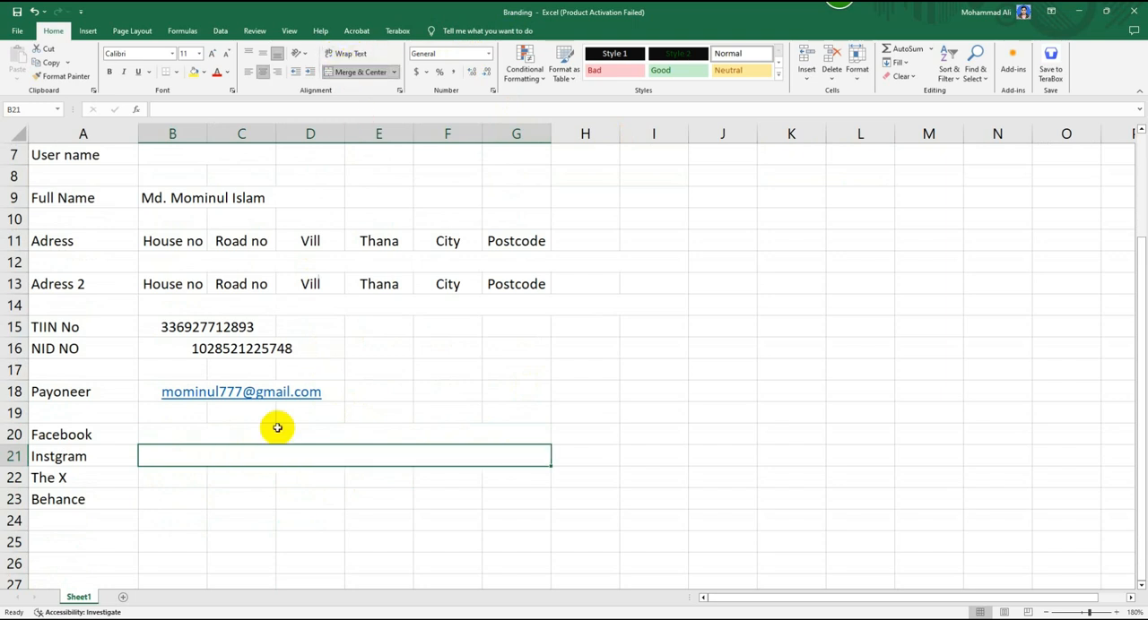
drag(174, 479, 518, 478)
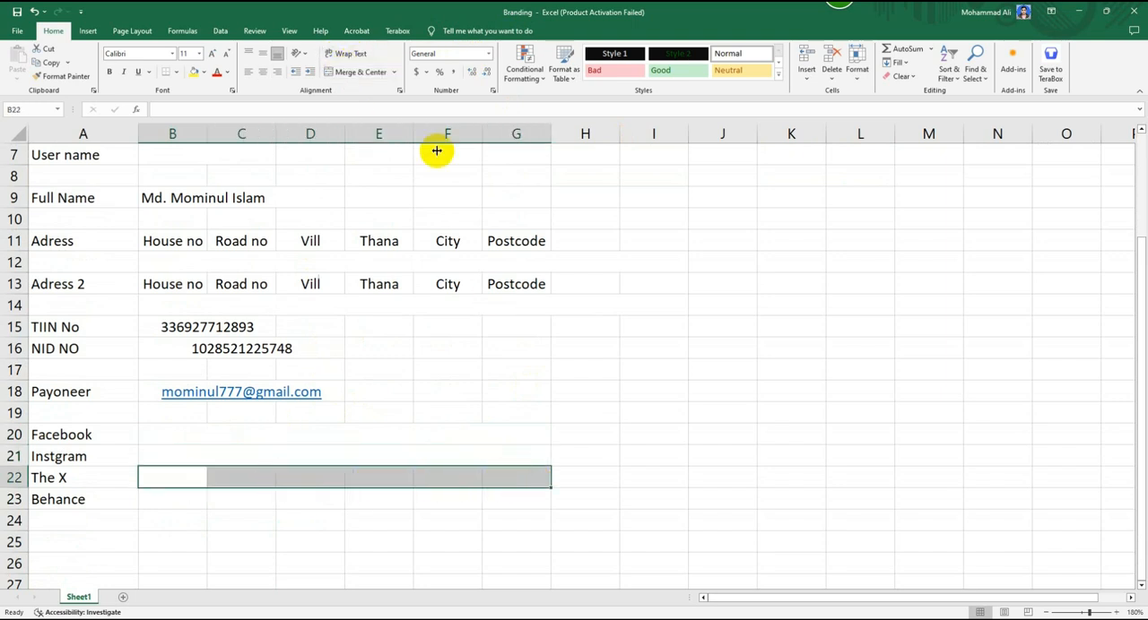
click(348, 72)
drag(170, 502, 515, 505)
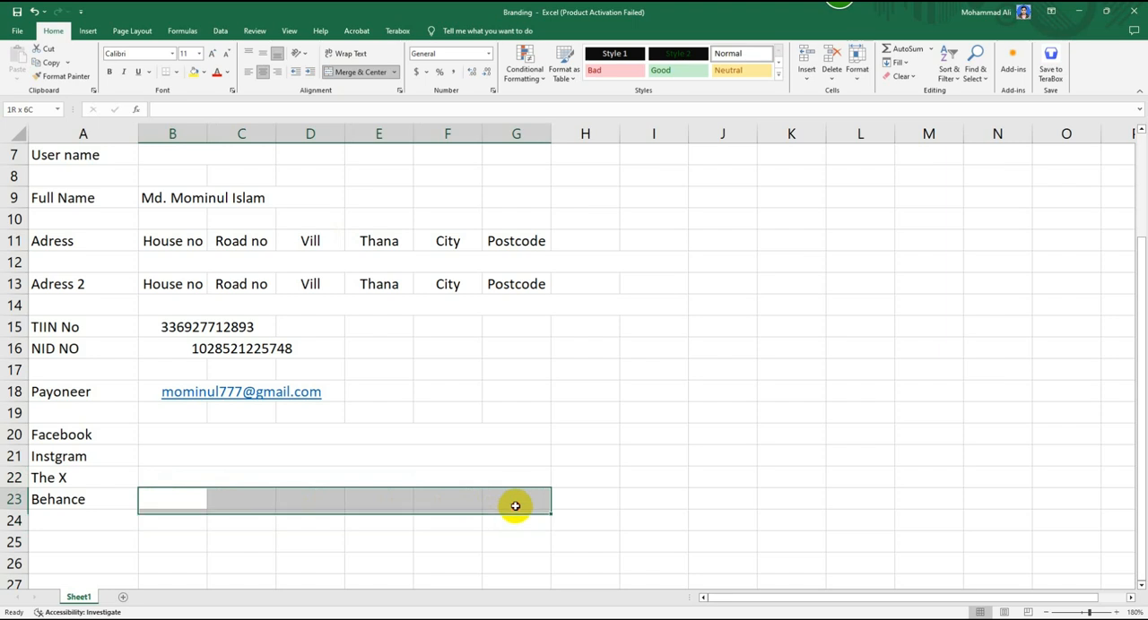
click(364, 77)
click(325, 523)
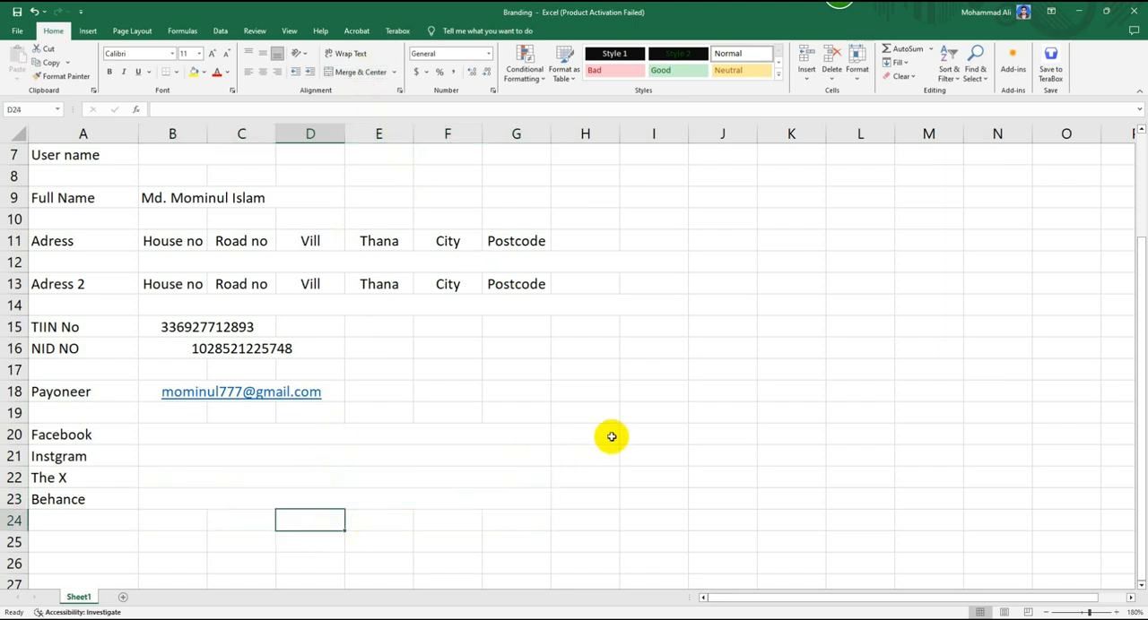
scroll(612, 437, down, 2)
click(410, 437)
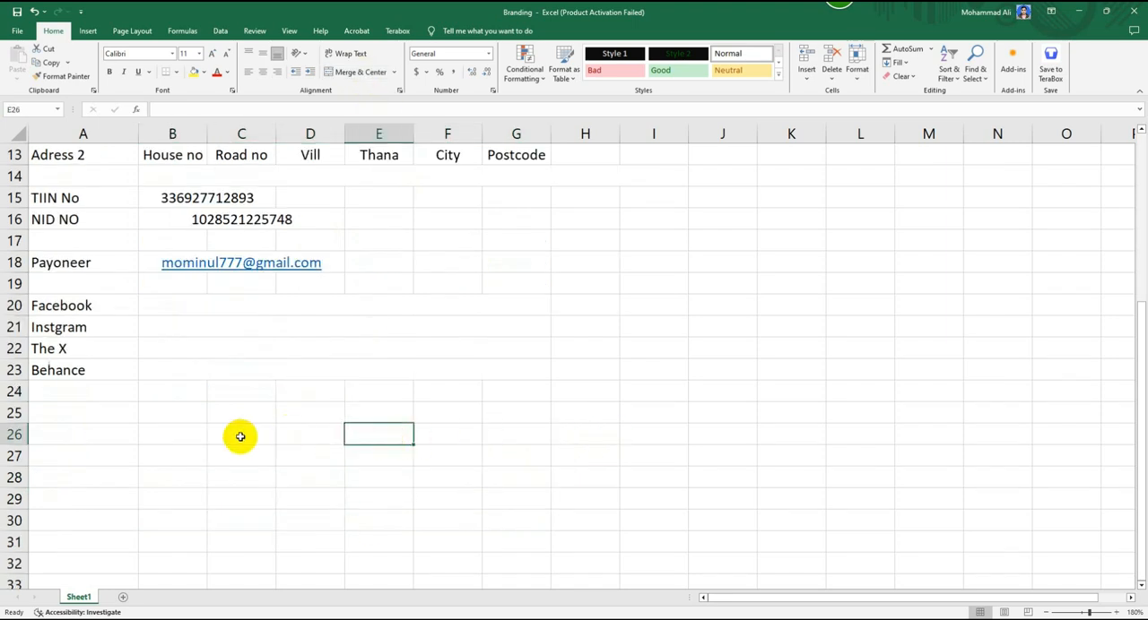
scroll(240, 437, up, 1)
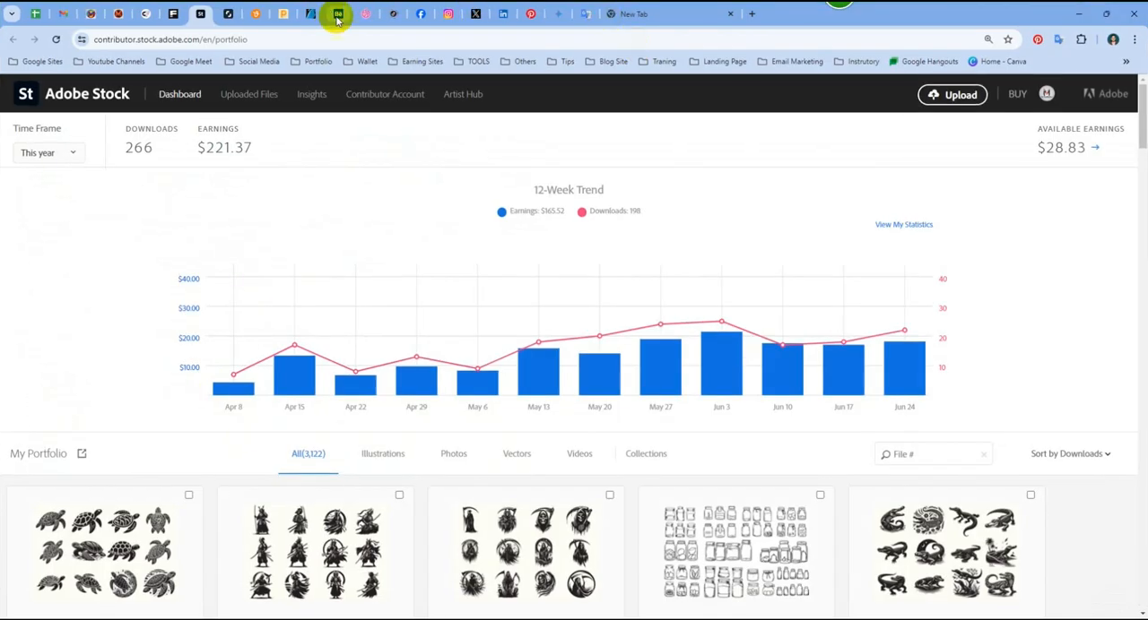
Switch to Facebook in the browser, close the open chat, open the account's own profile and copy its web address.
click(420, 15)
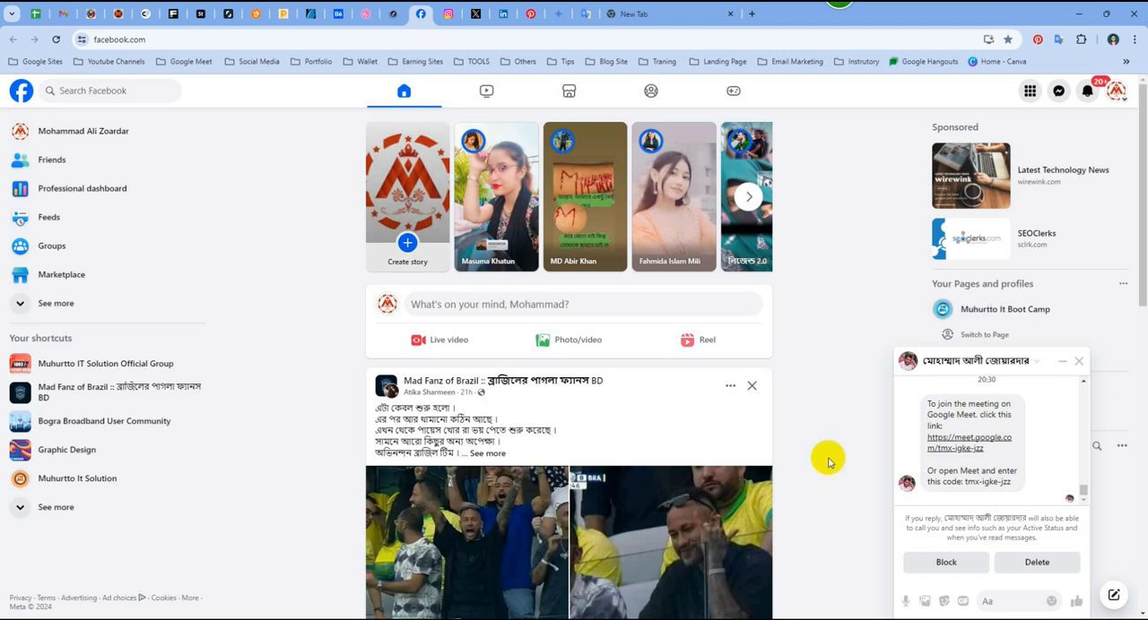
scroll(1030, 466, down, 2)
click(1080, 362)
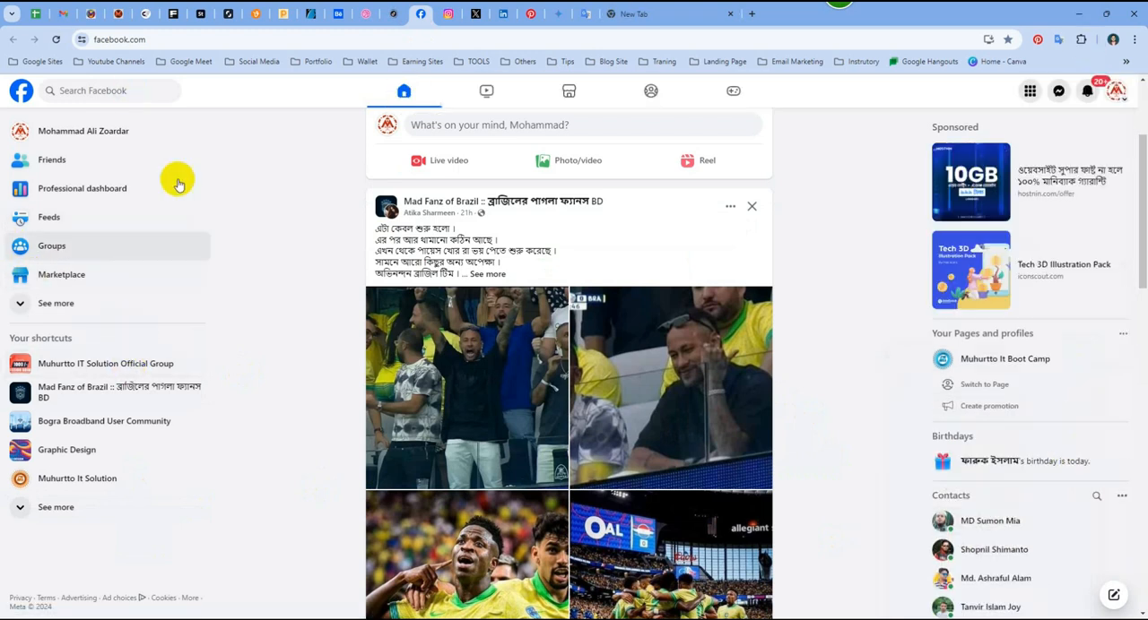
click(54, 130)
click(179, 39)
key(ctrl+c)
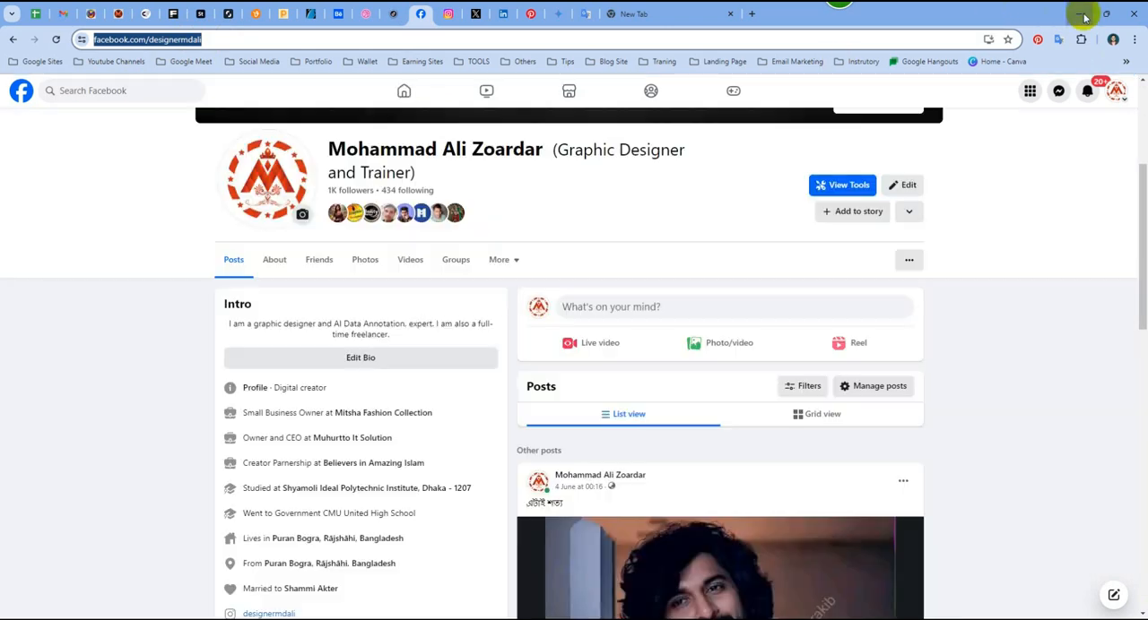
Return to the Excel workbook and paste the Facebook profile link into the merged cell beside the Facebook label.
click(1078, 14)
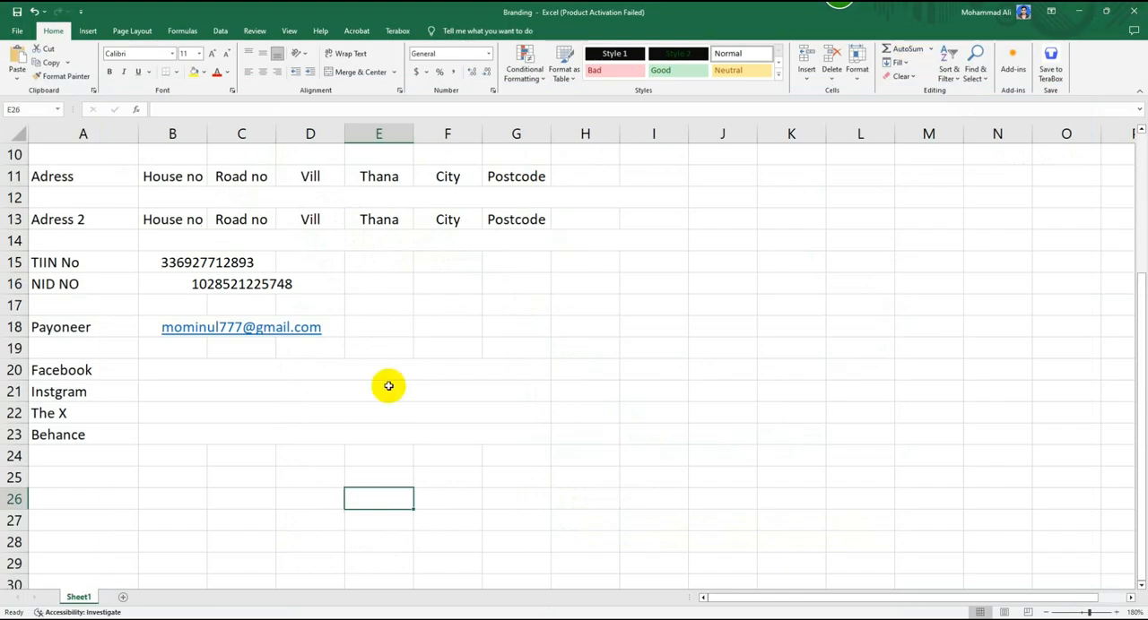
double_click(184, 376)
key(ctrl+v)
click(305, 413)
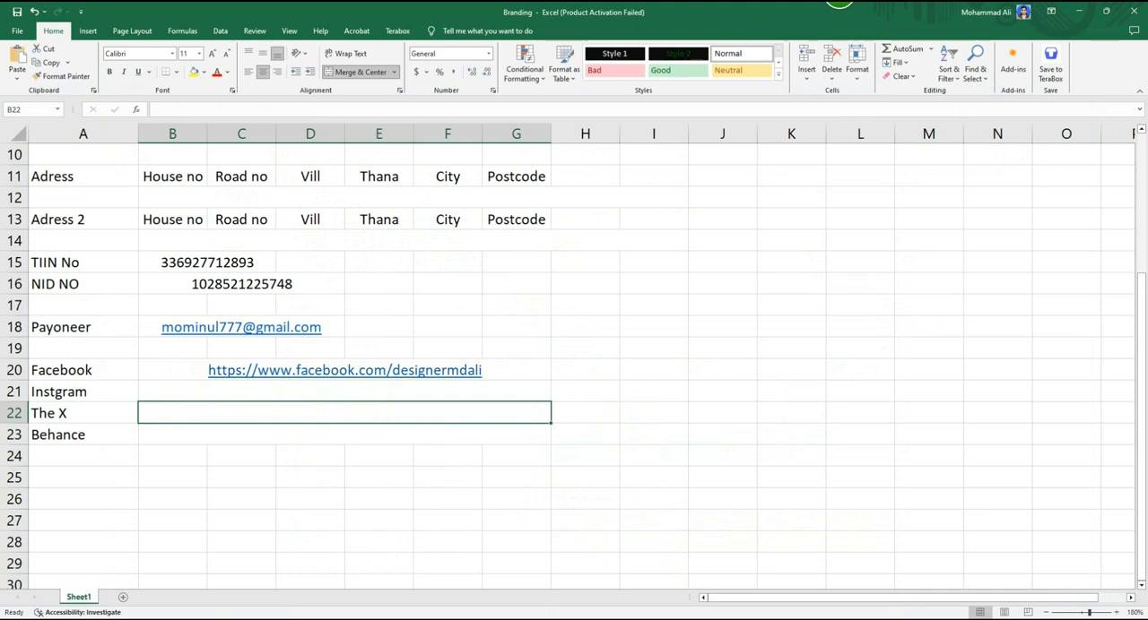
Switch to the Instagram page in the browser and reload it.
key(alt+Tab)
click(448, 15)
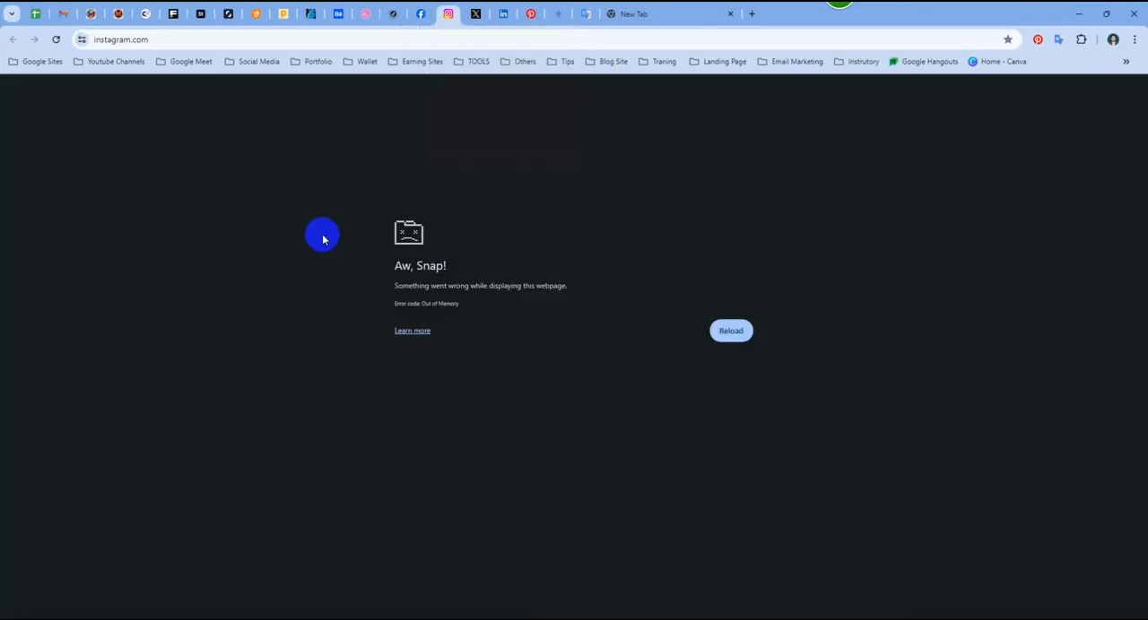
click(54, 39)
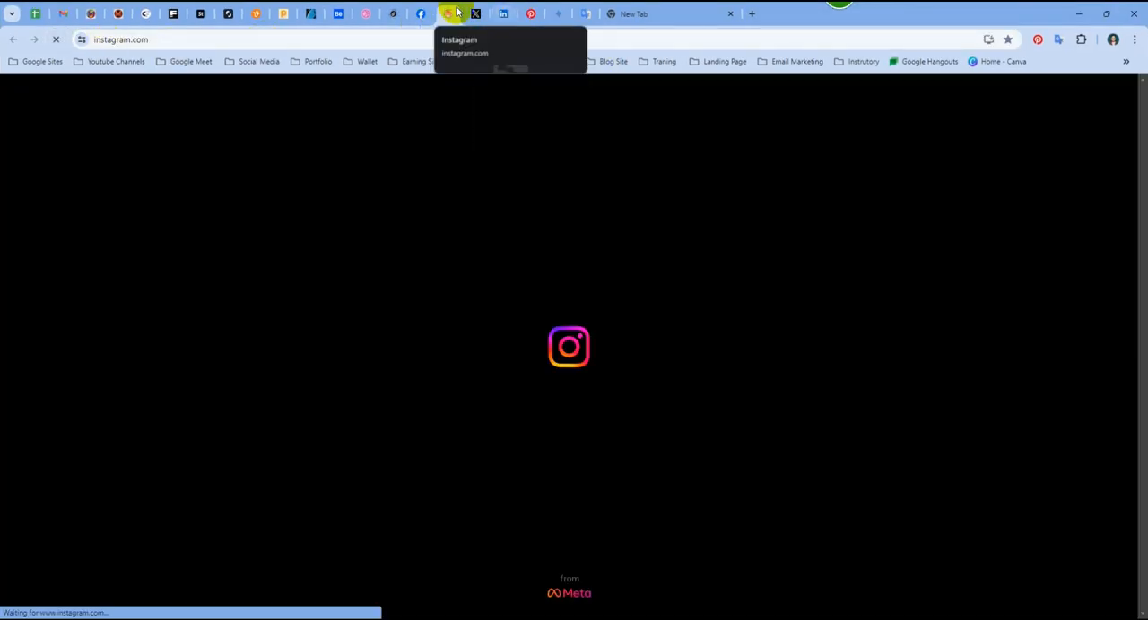
Open the account's own profile on X and copy its web address.
click(474, 13)
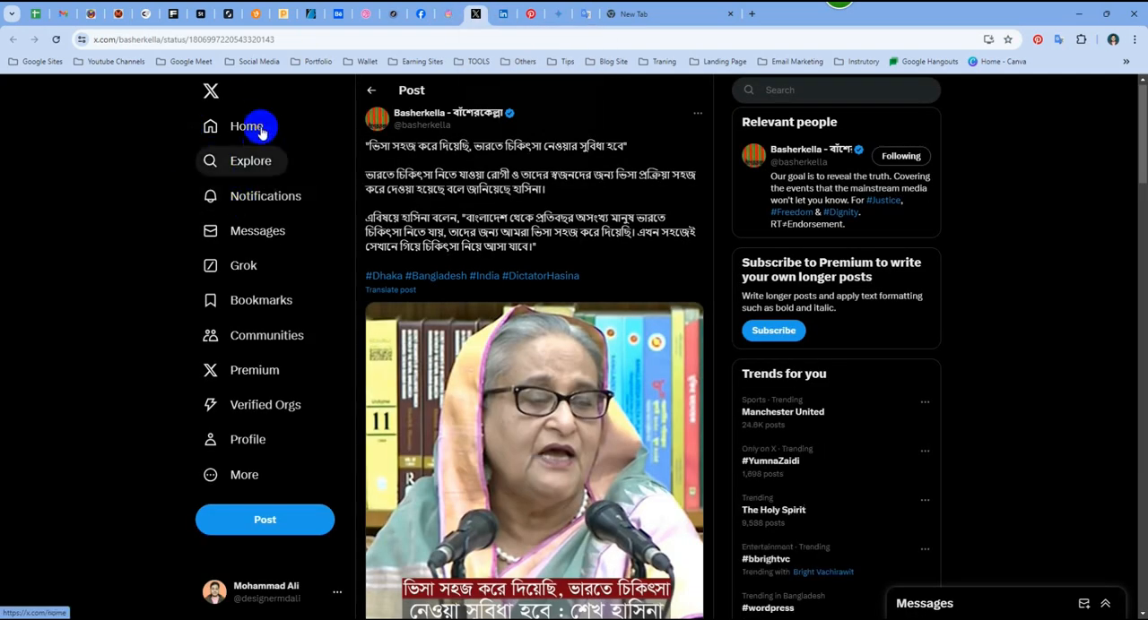
click(247, 128)
click(255, 439)
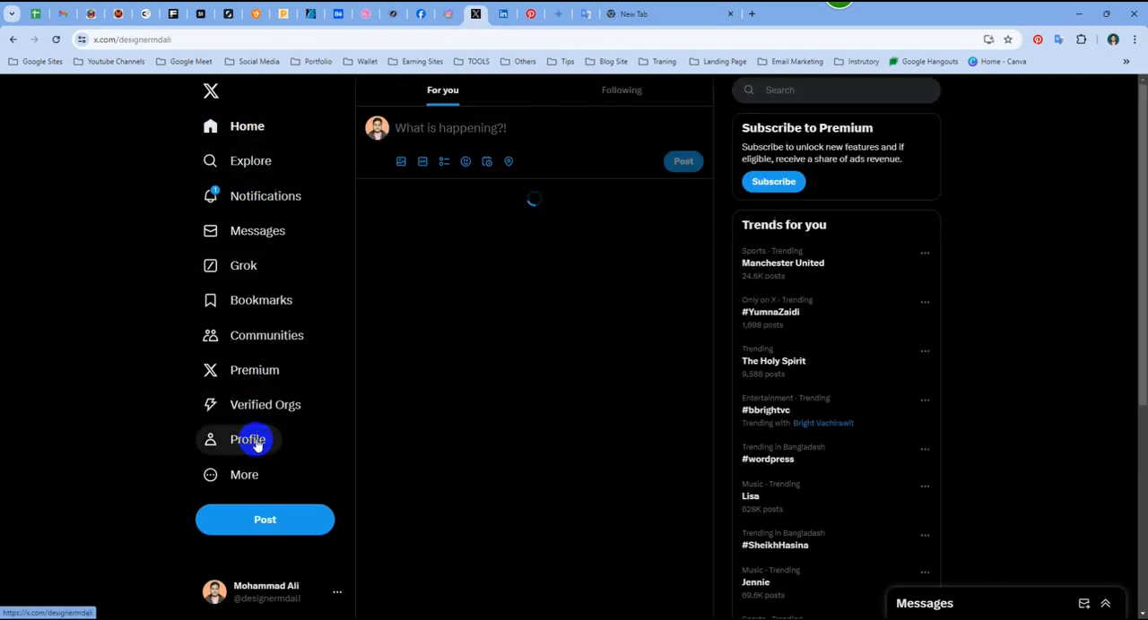
click(184, 38)
key(ctrl+c)
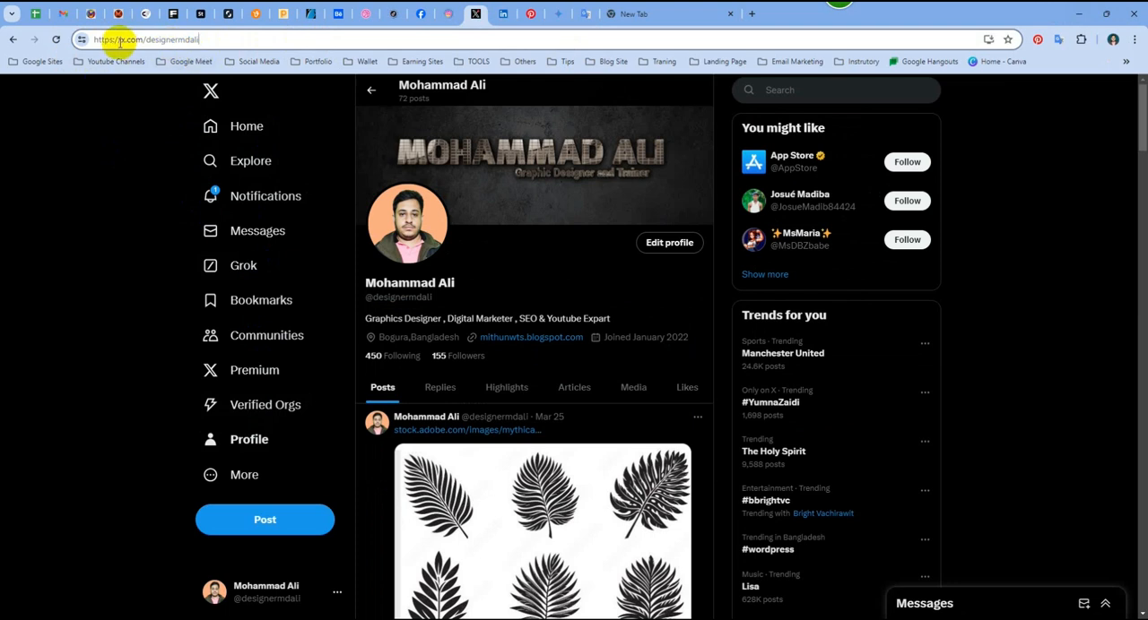
Return to the Excel workbook and paste the X profile link into the merged cell beside the label The X.
click(1083, 14)
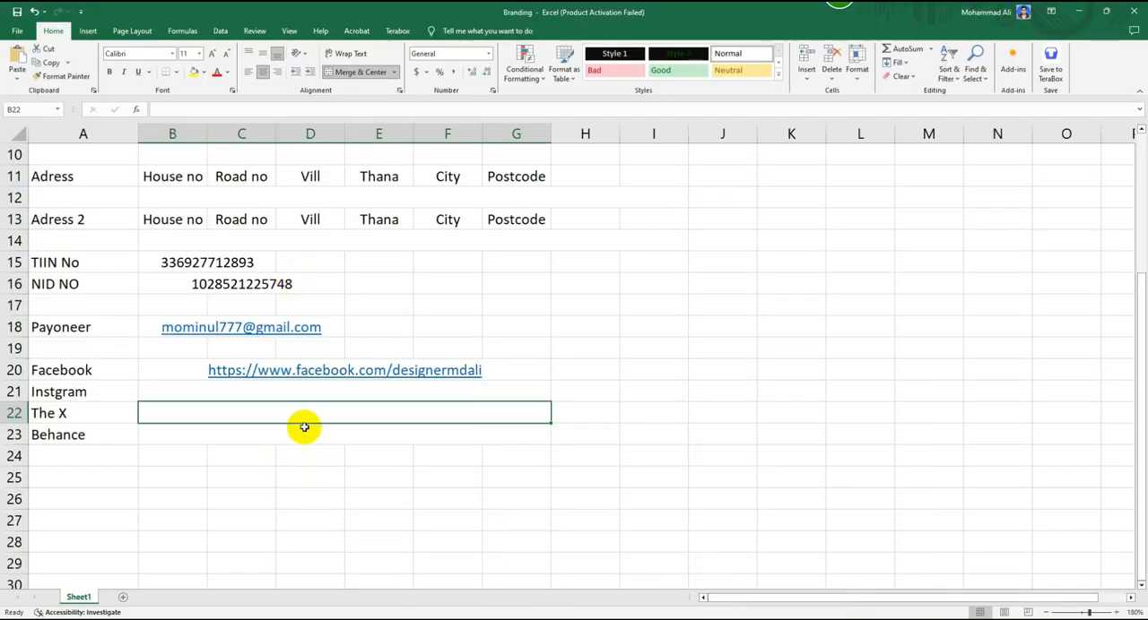
double_click(326, 416)
key(ctrl+v)
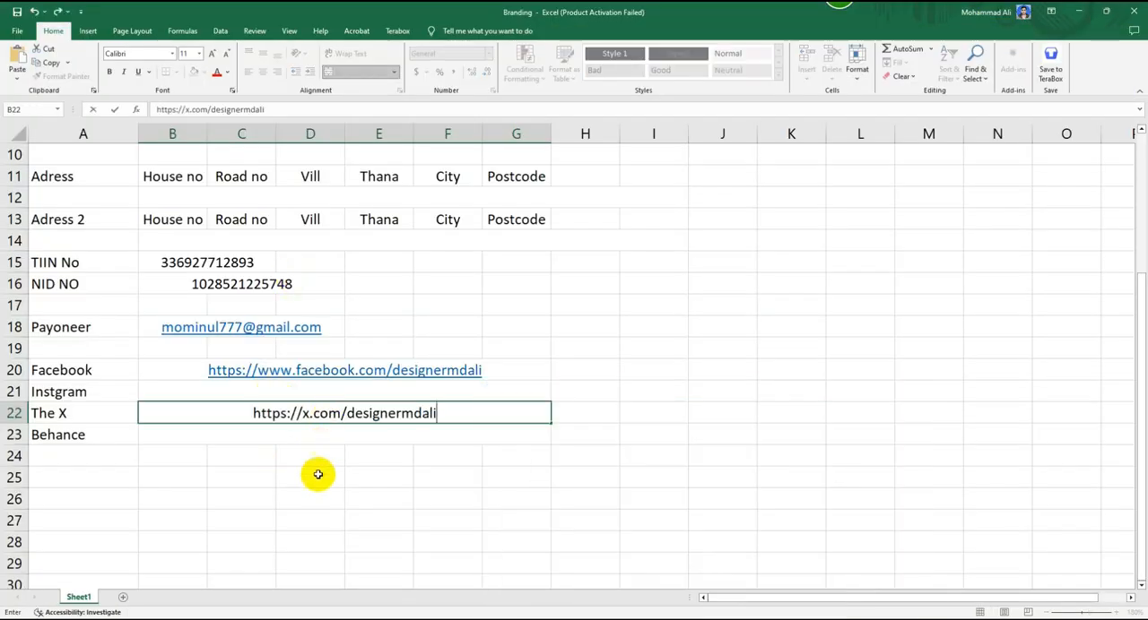
click(319, 477)
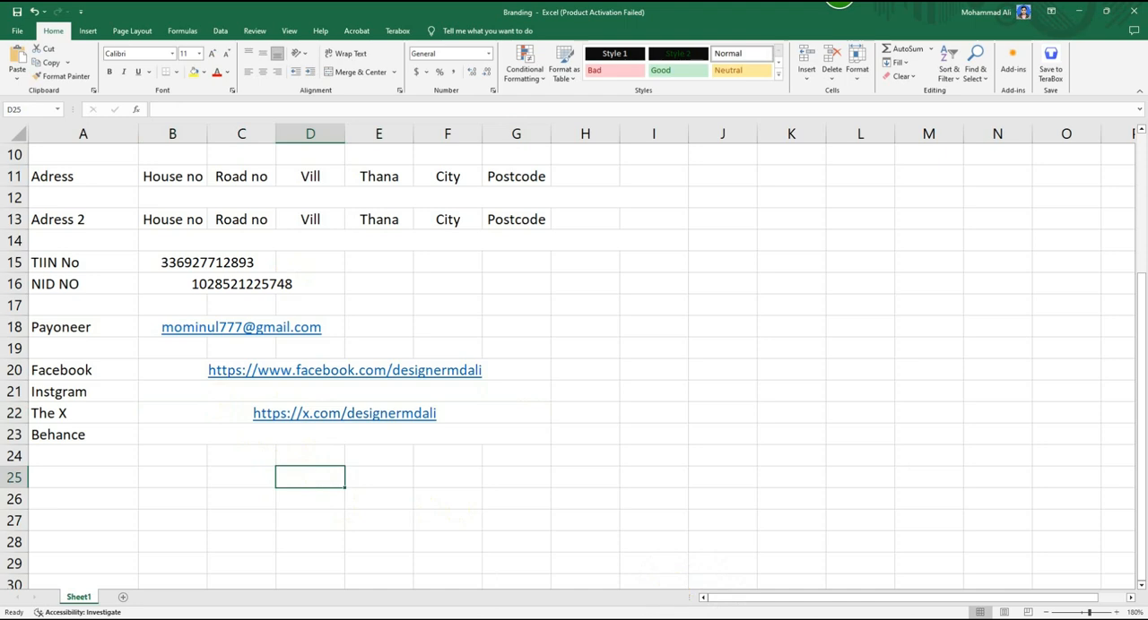
Switch to Instagram in the browser, open the account's own profile and copy its web address.
key(alt+Tab)
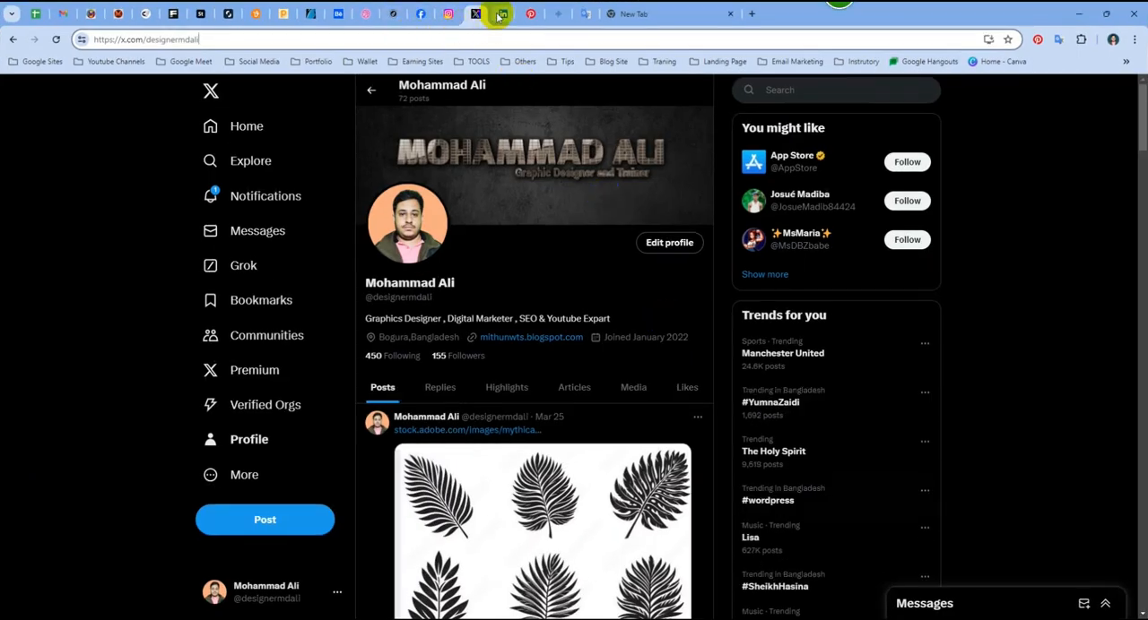
click(446, 16)
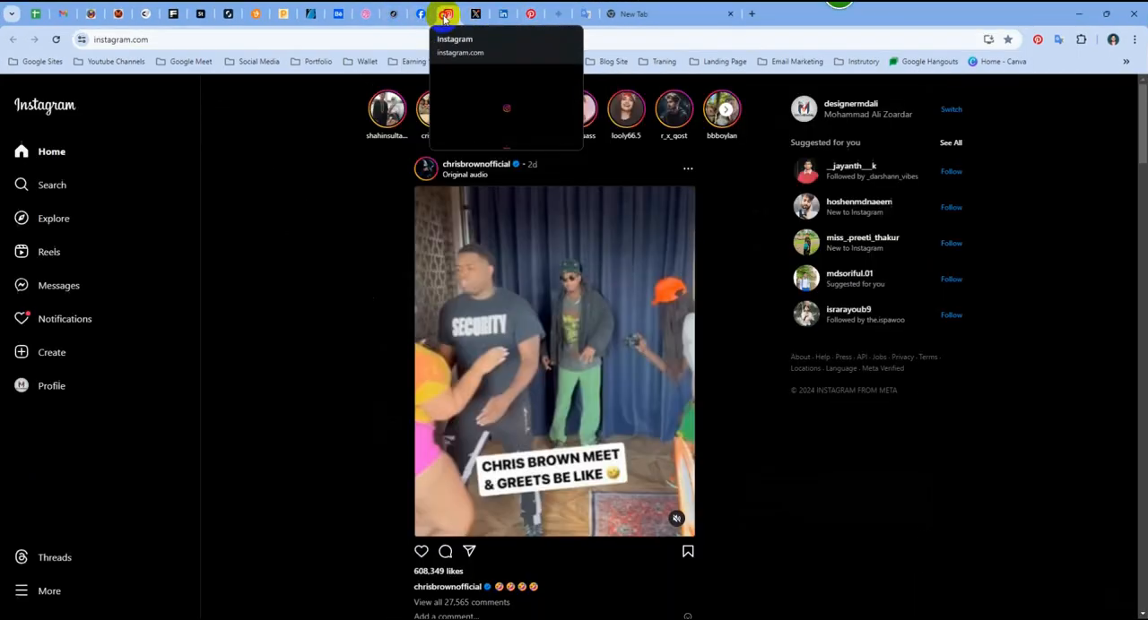
click(51, 385)
drag(226, 39, 63, 54)
key(ctrl+c)
Go back to Excel and paste the Instagram profile link into the merged cell beside the Instgram label.
click(1077, 16)
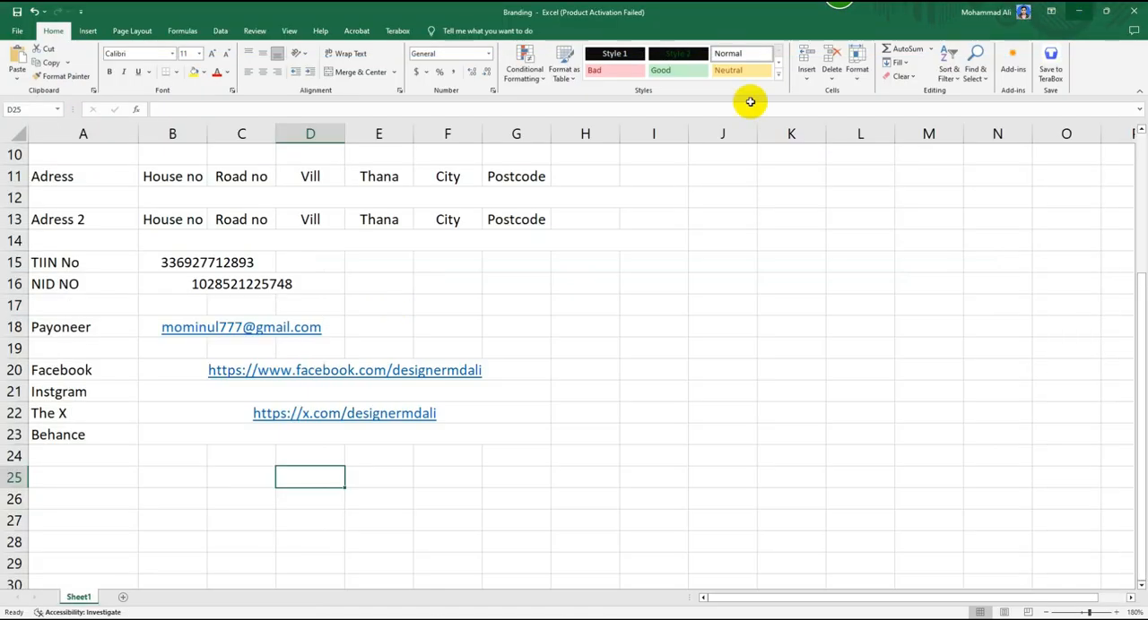
double_click(328, 395)
key(ctrl+v)
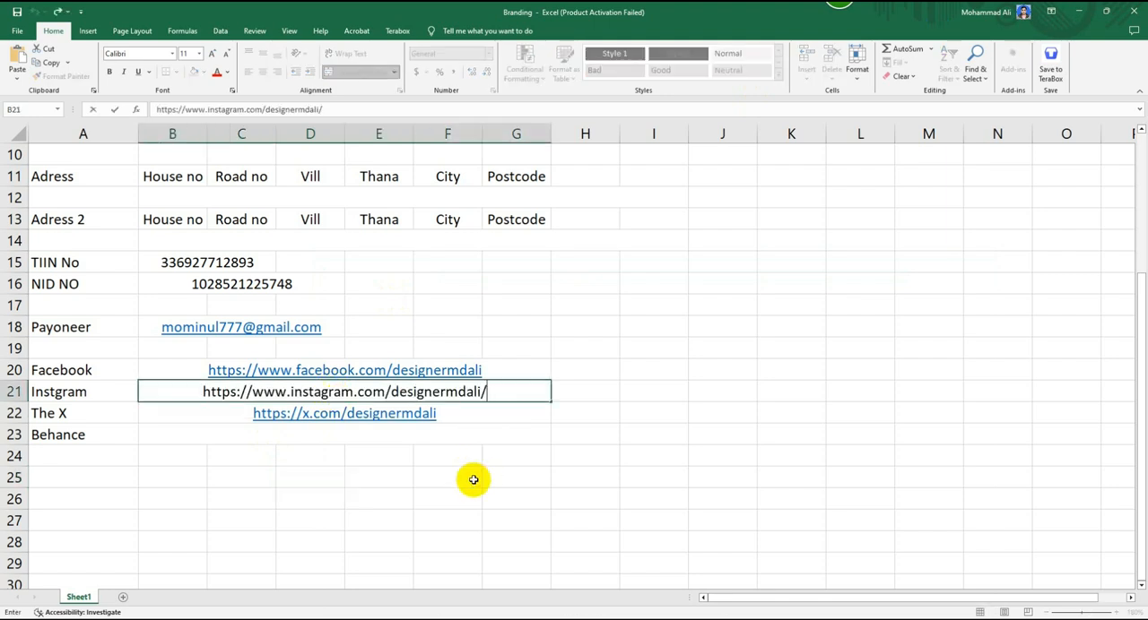
click(443, 501)
Switch to Behance in the browser, open the account's own Behance profile and copy its web address.
click(794, 591)
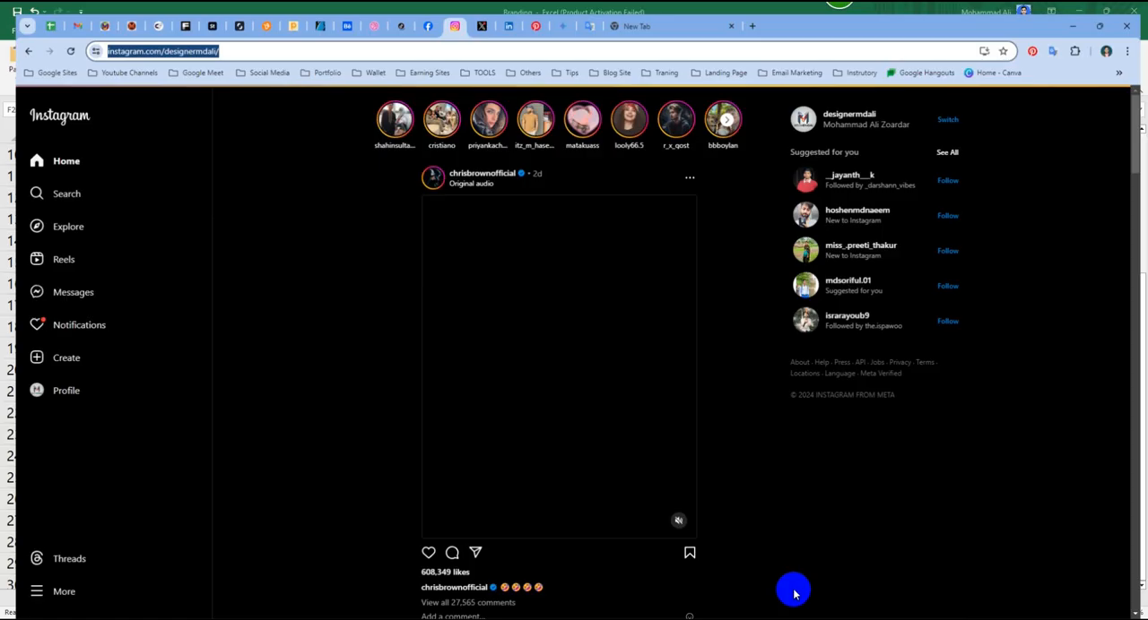
click(337, 14)
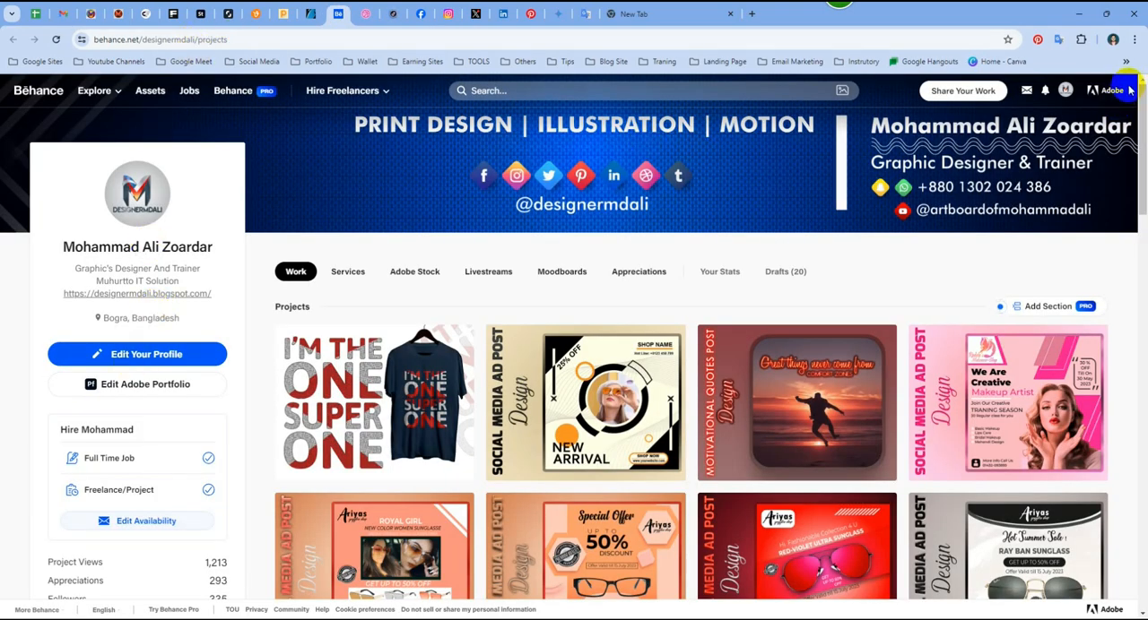
click(1065, 90)
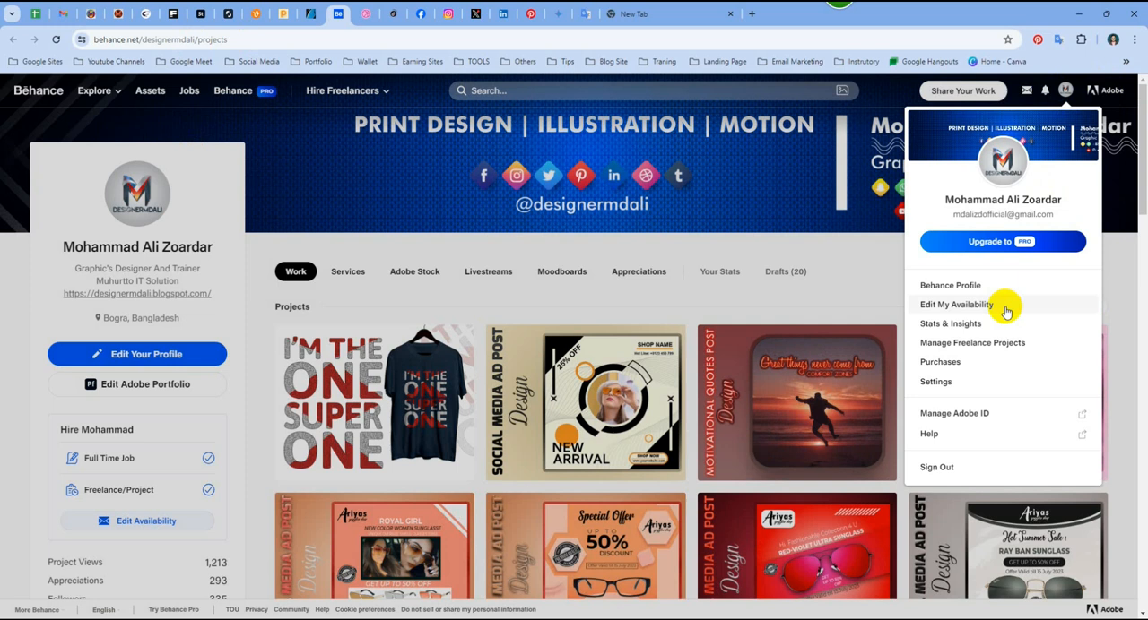
click(975, 287)
click(261, 38)
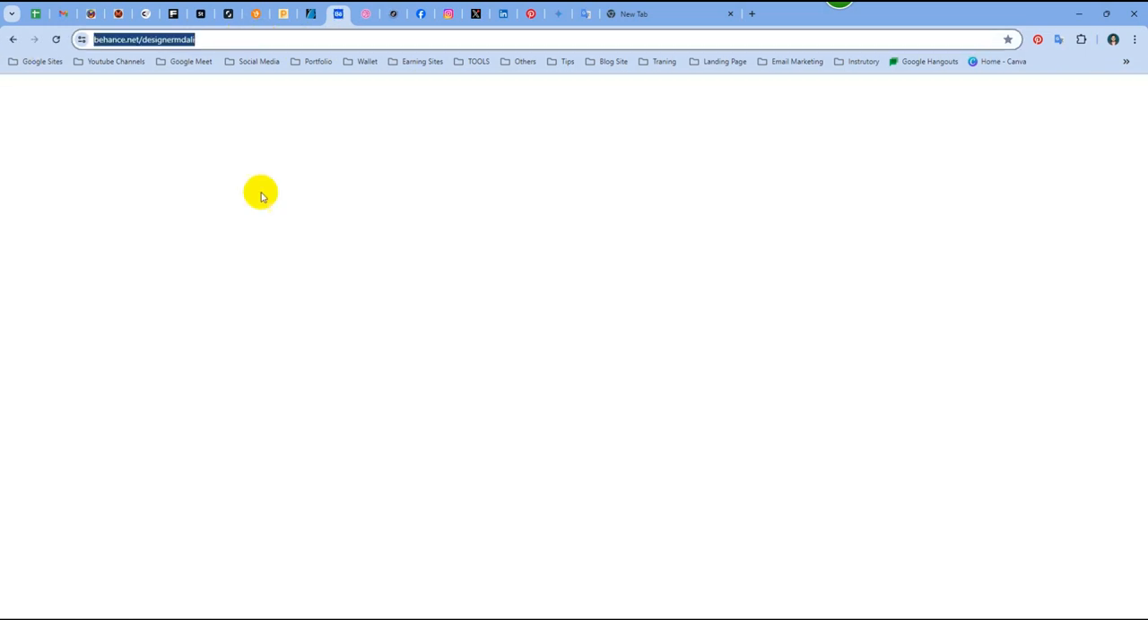
Return to Excel and paste the Behance profile link into the merged cell beside the Behance label.
click(1077, 13)
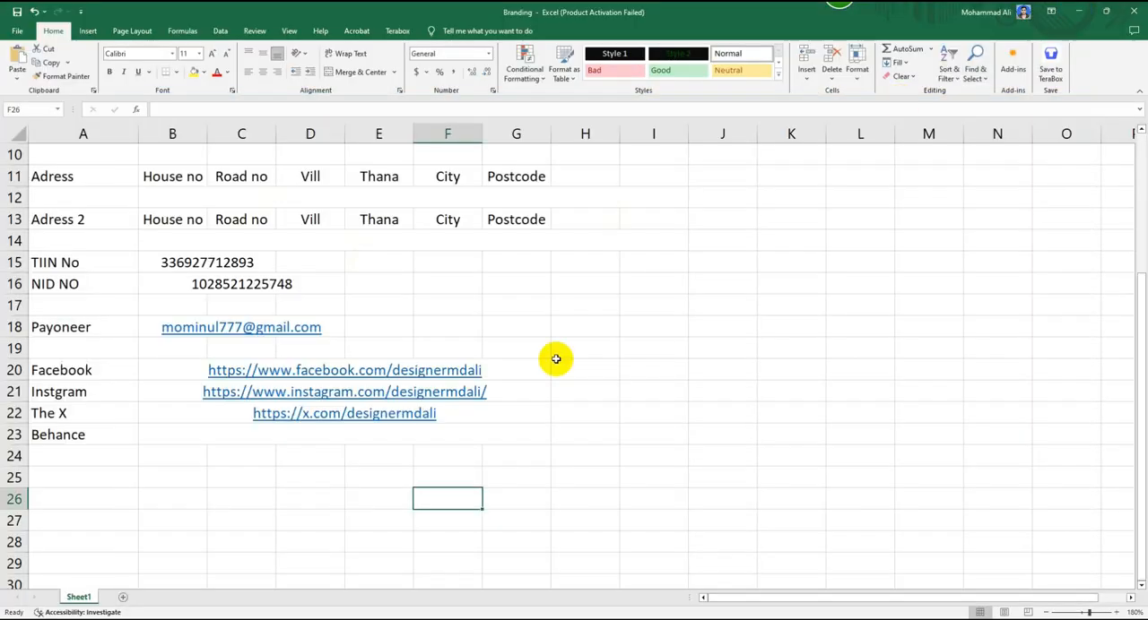
double_click(305, 439)
text(https://www.behance.net/designermdali?log_shim_removal=1)
click(433, 513)
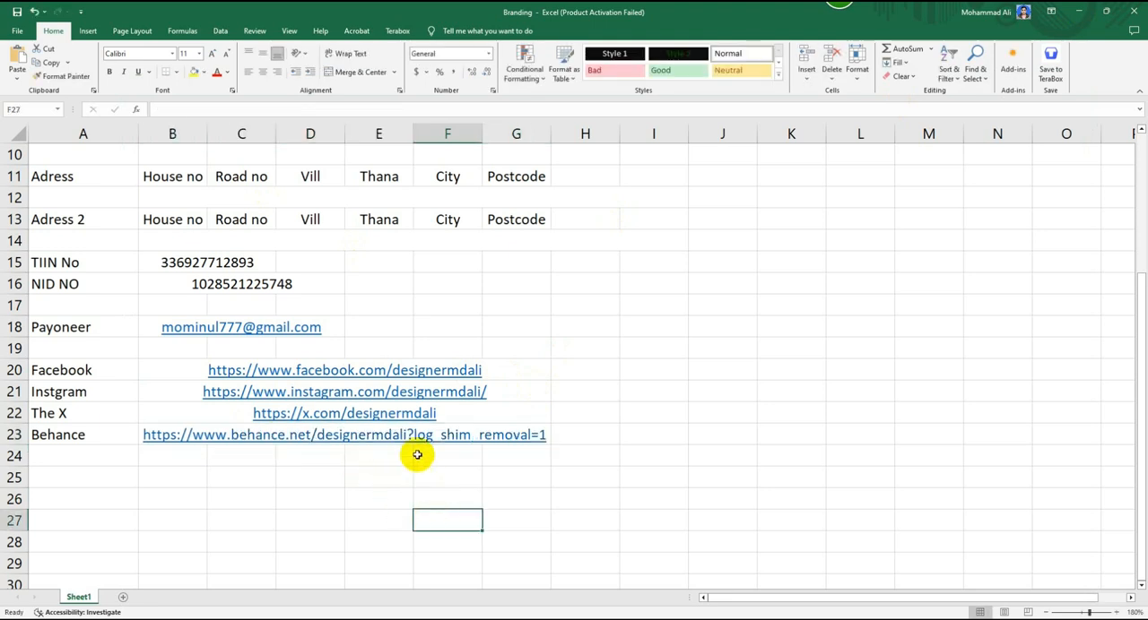
Remove the trailing "?log_shim_removal=1" from the Behance link in row 23.
click(408, 435)
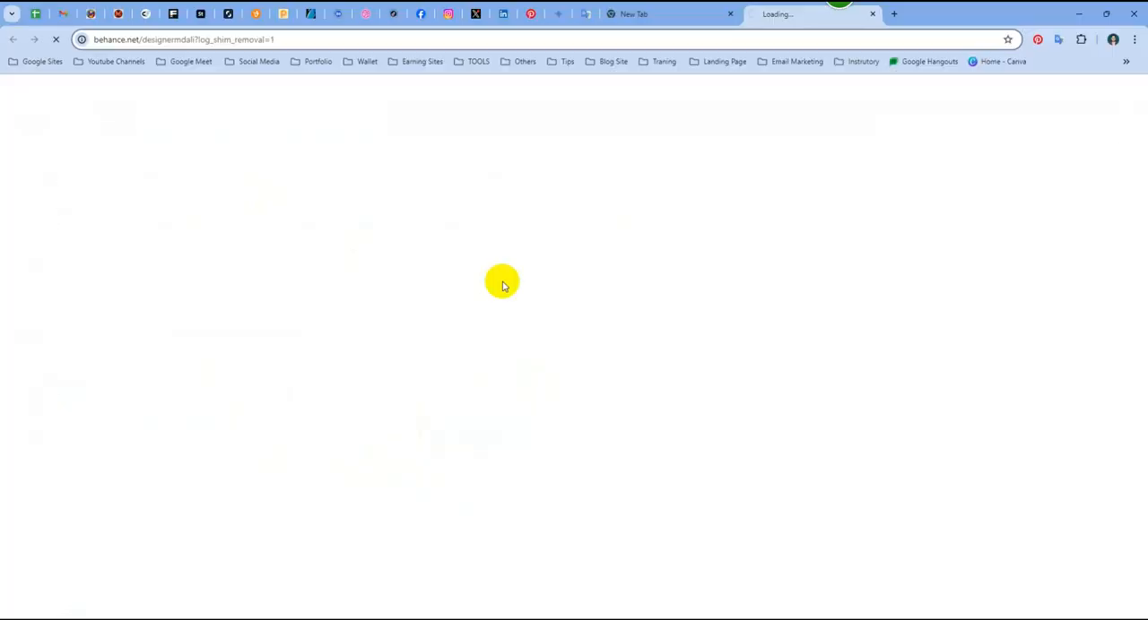
click(872, 14)
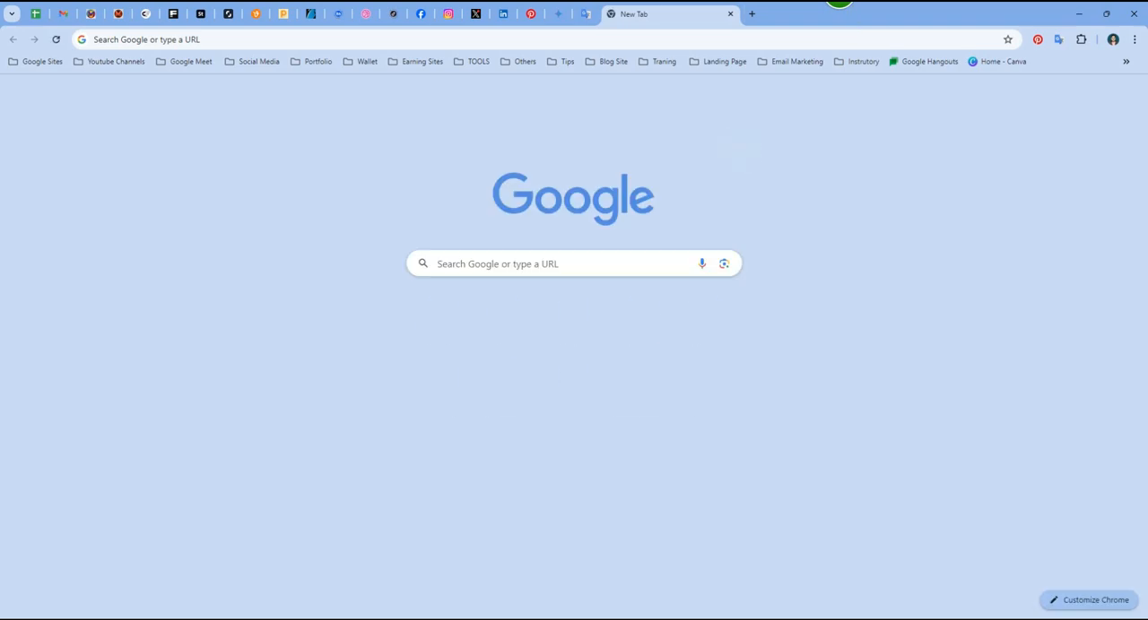
click(915, 618)
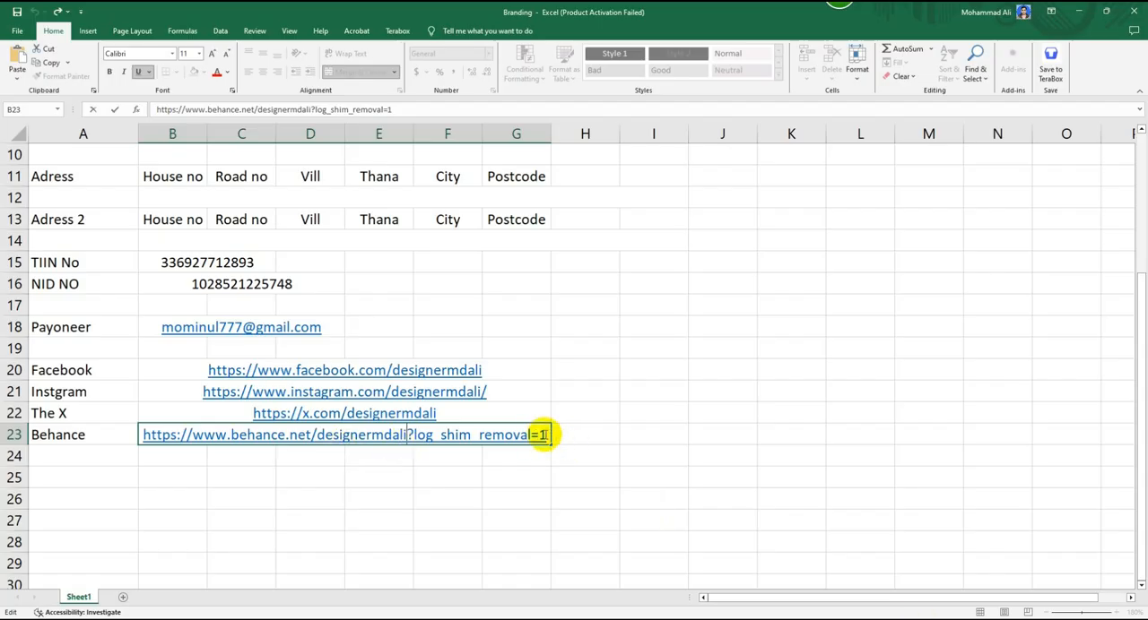
drag(544, 434, 415, 435)
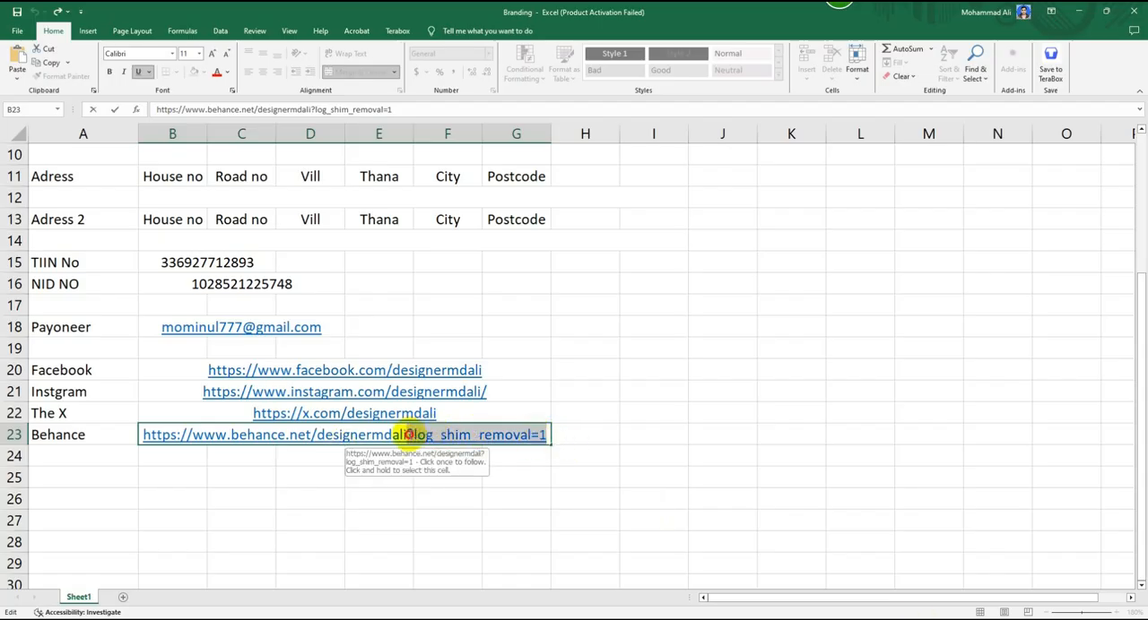
key(BackSpace)
click(485, 499)
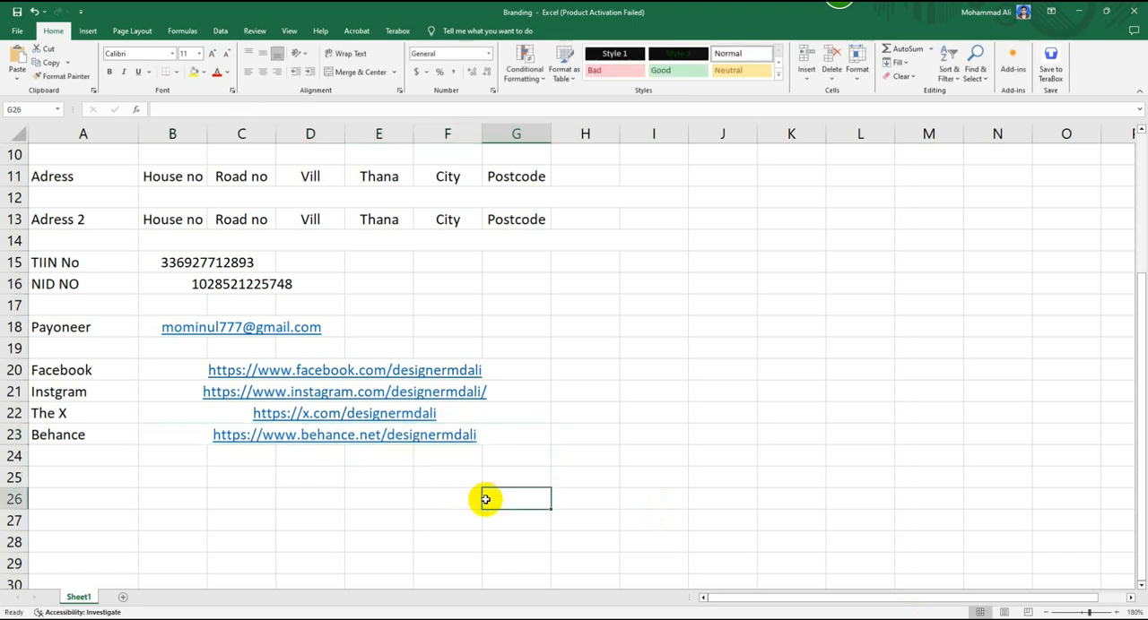
Enter the labels "Adobe Stock" in cell A26 and "Shutterstock" in cell A27, below the social media rows.
scroll(485, 499, down, 2)
click(84, 369)
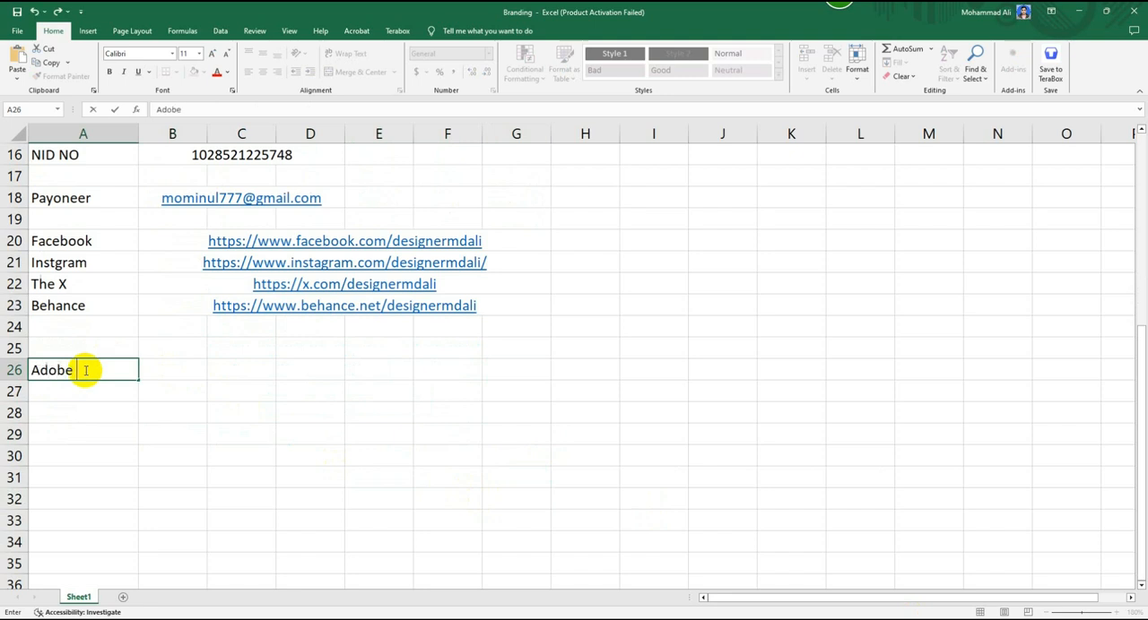
text(Adobe Stock)
click(77, 391)
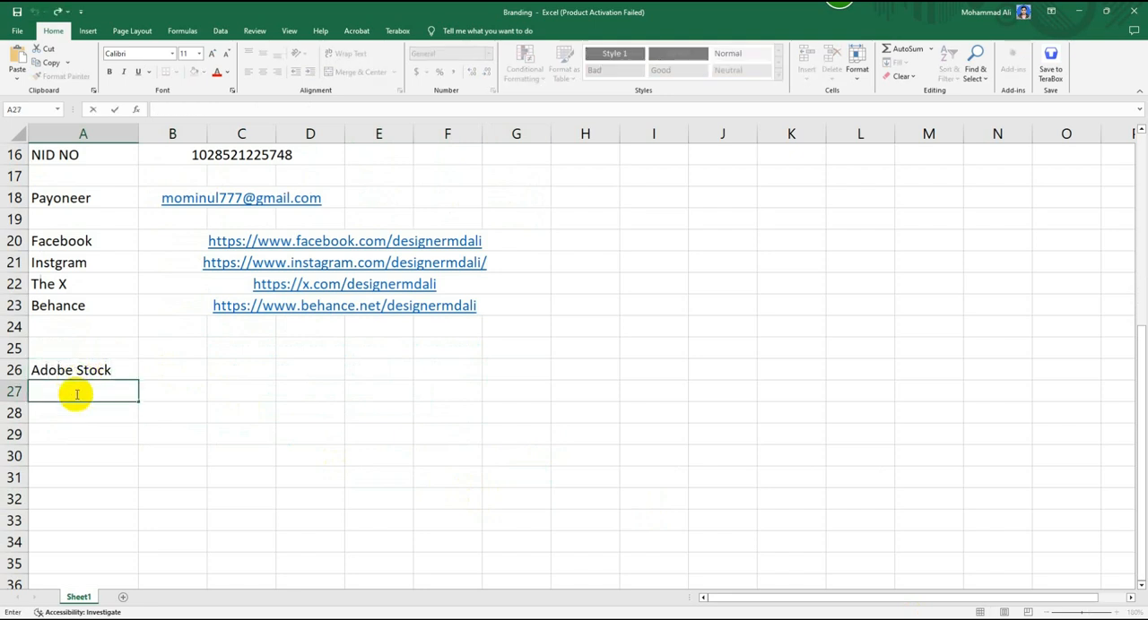
click(92, 368)
double_click(91, 393)
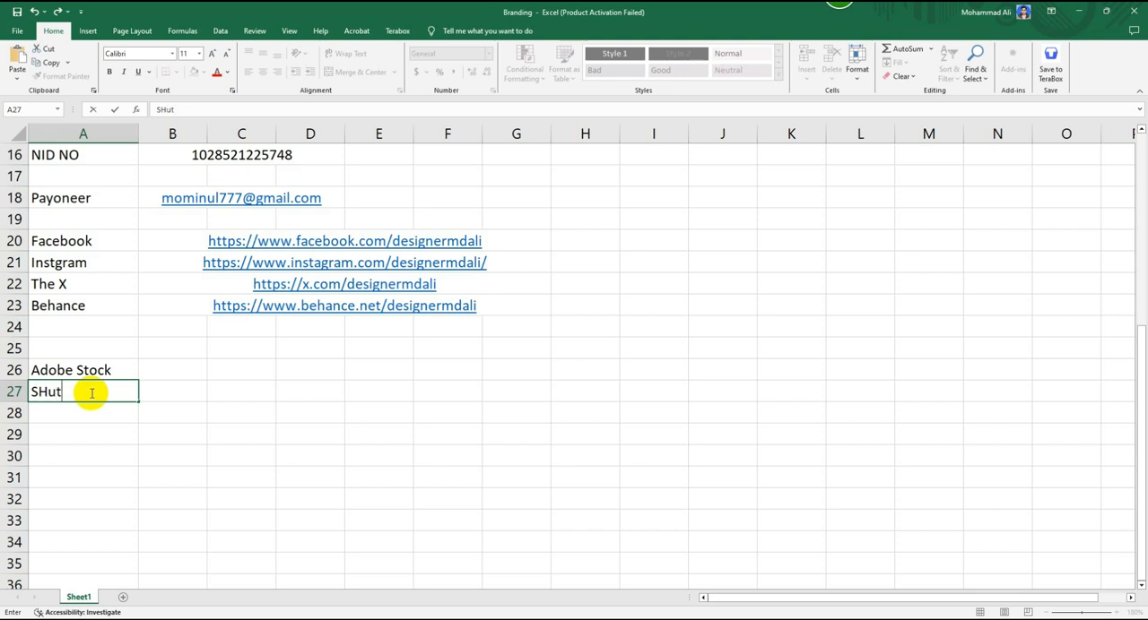
key(BackSpace)
key(BackSpace)
key(BackSpace)
key(BackSpace)
text(ck)
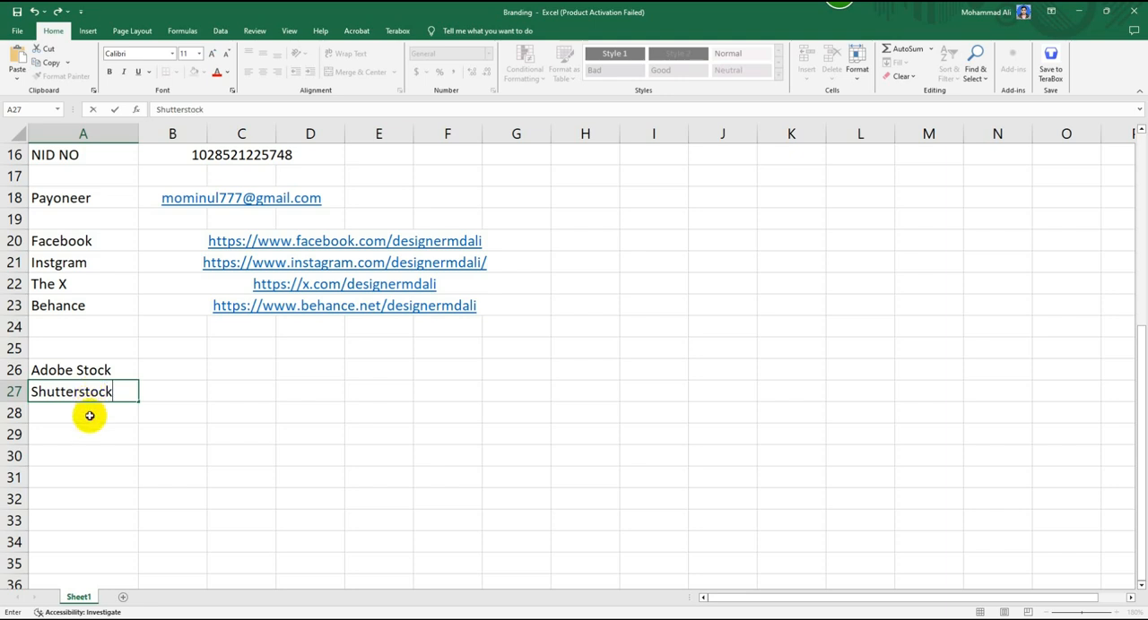
click(90, 416)
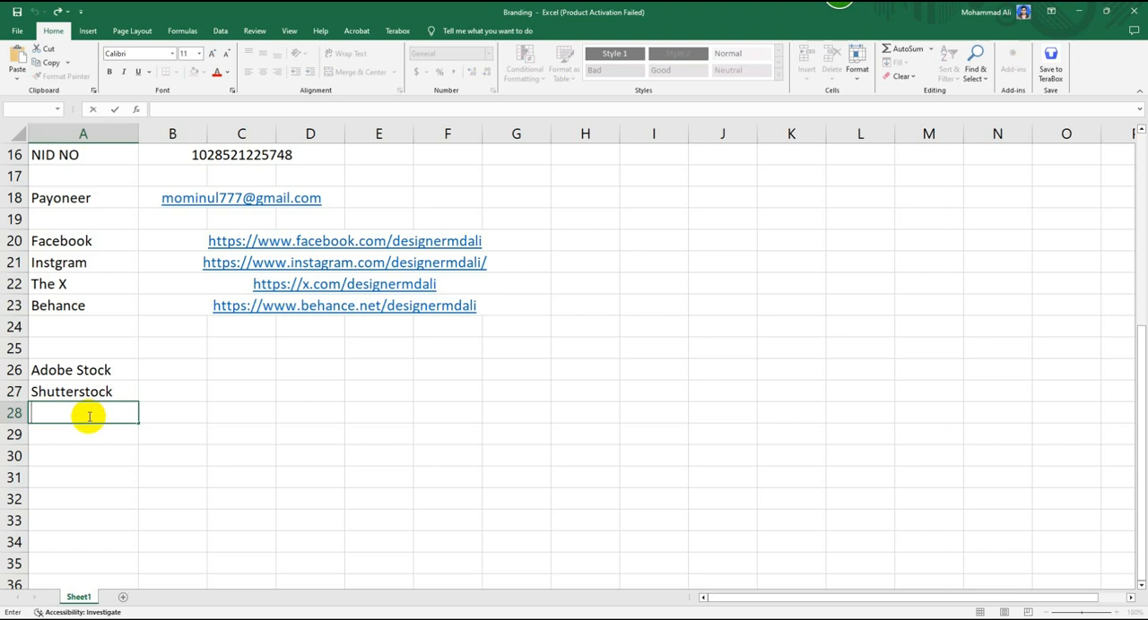
click(106, 498)
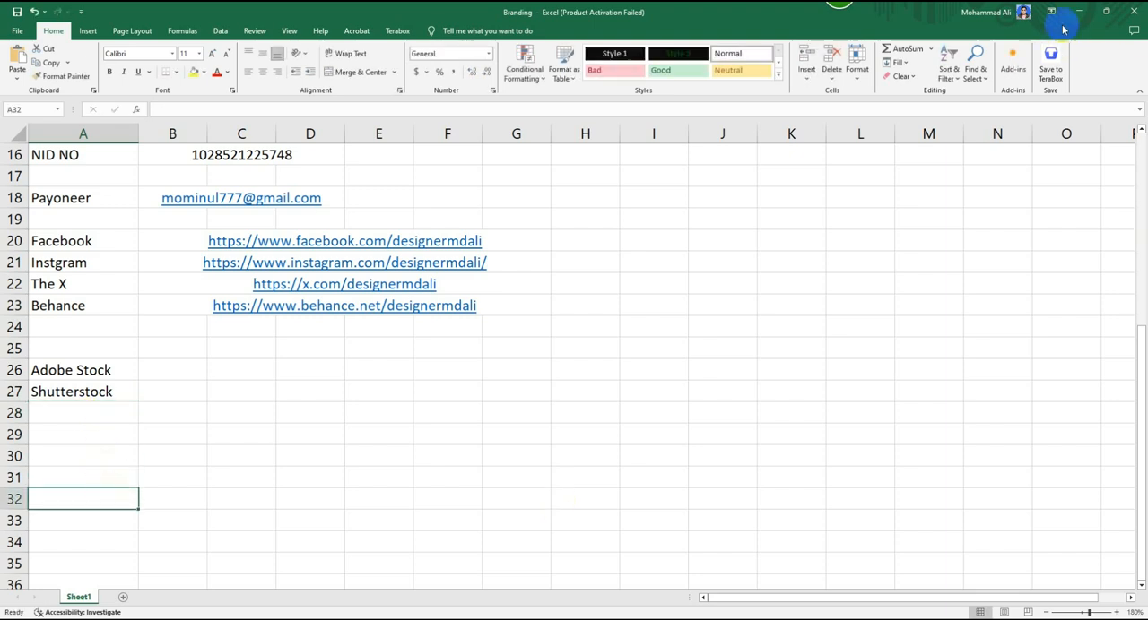
Switch from Excel to Chrome and add a new browser profile without signing in to an account.
scroll(530, 418, up, 5)
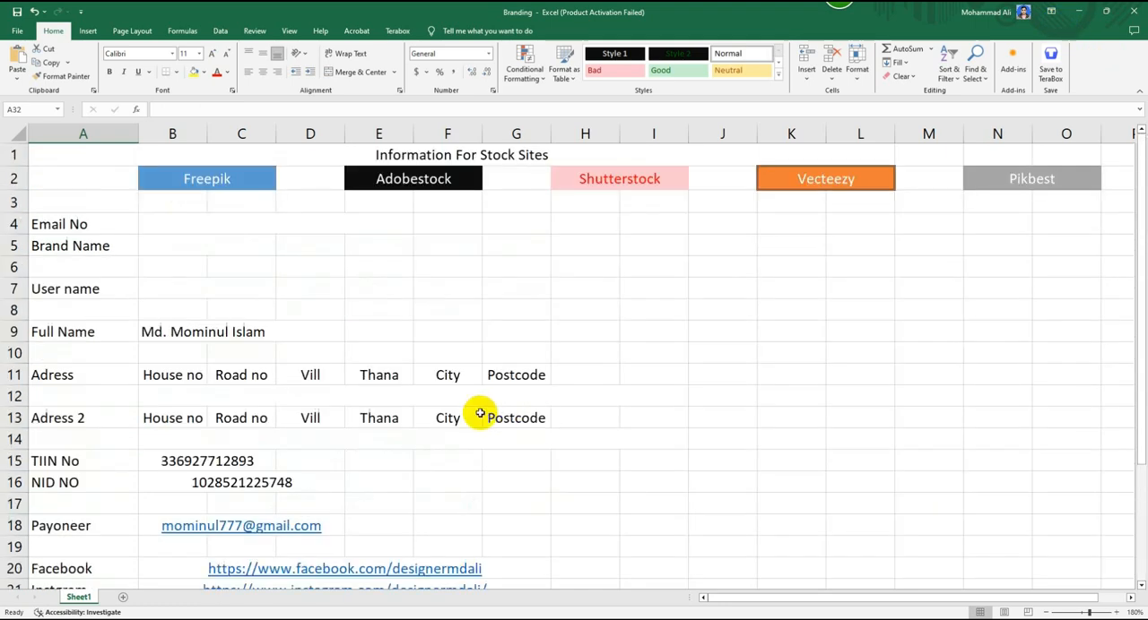
click(1080, 9)
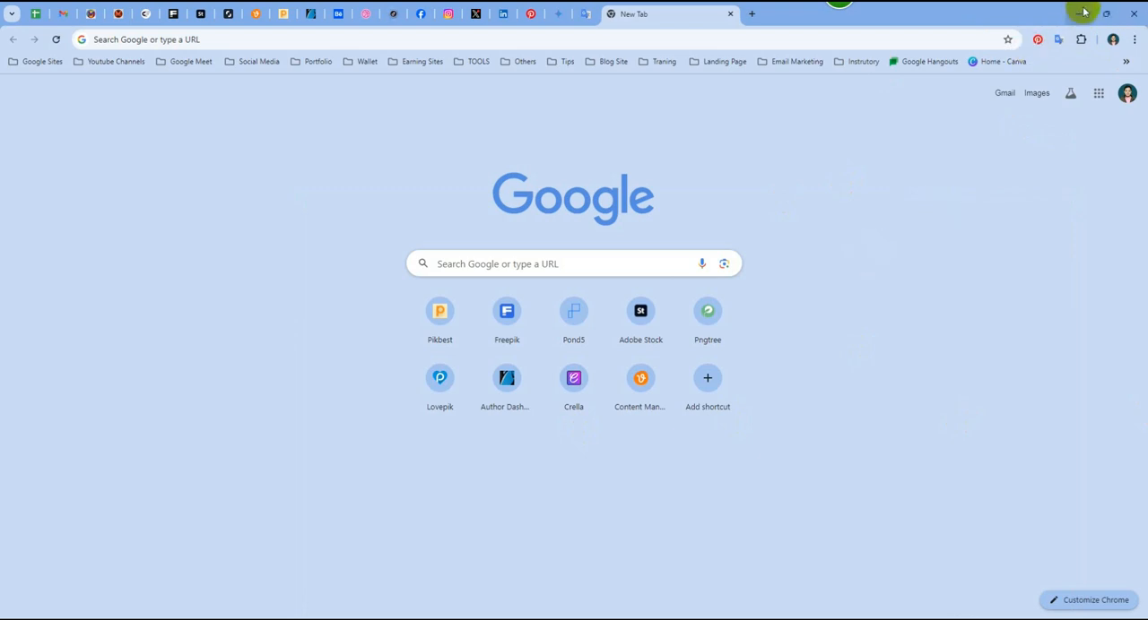
click(1113, 39)
scroll(1039, 423, down, 10)
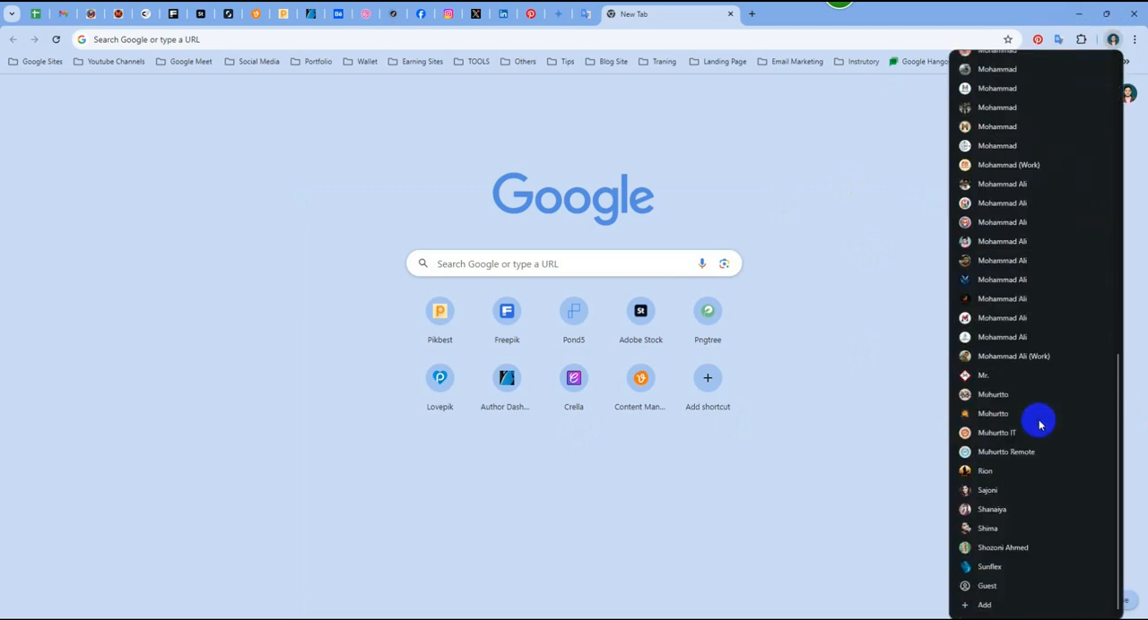
click(983, 604)
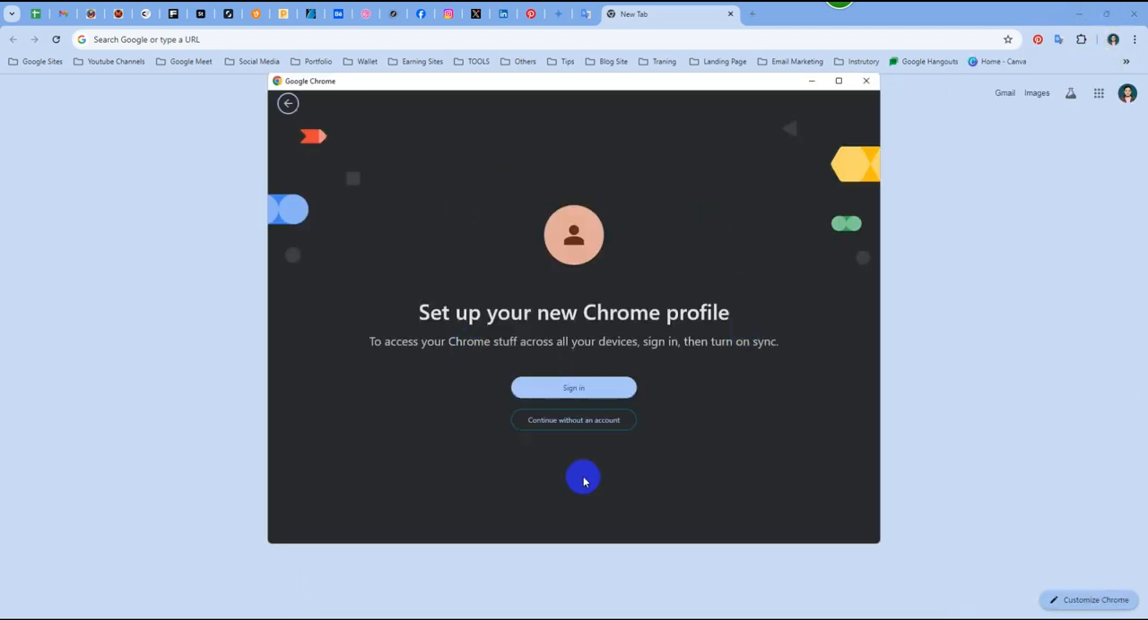
click(602, 427)
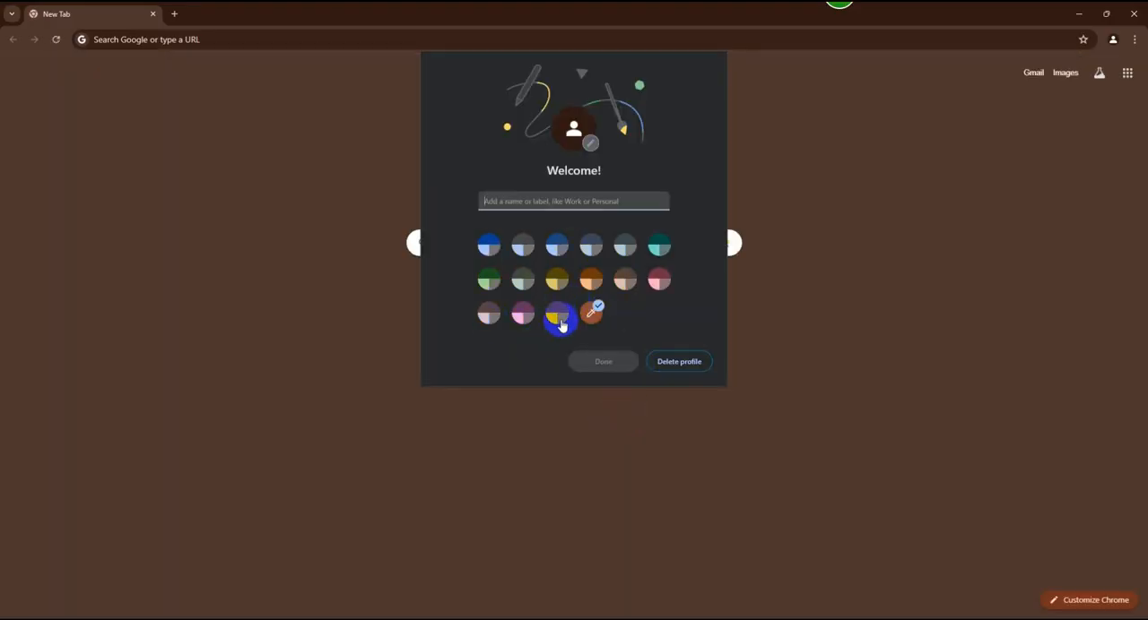
Give the new Chrome profile the pink-purple theme colour, enter the person's short name as its label and finish the setup.
click(528, 317)
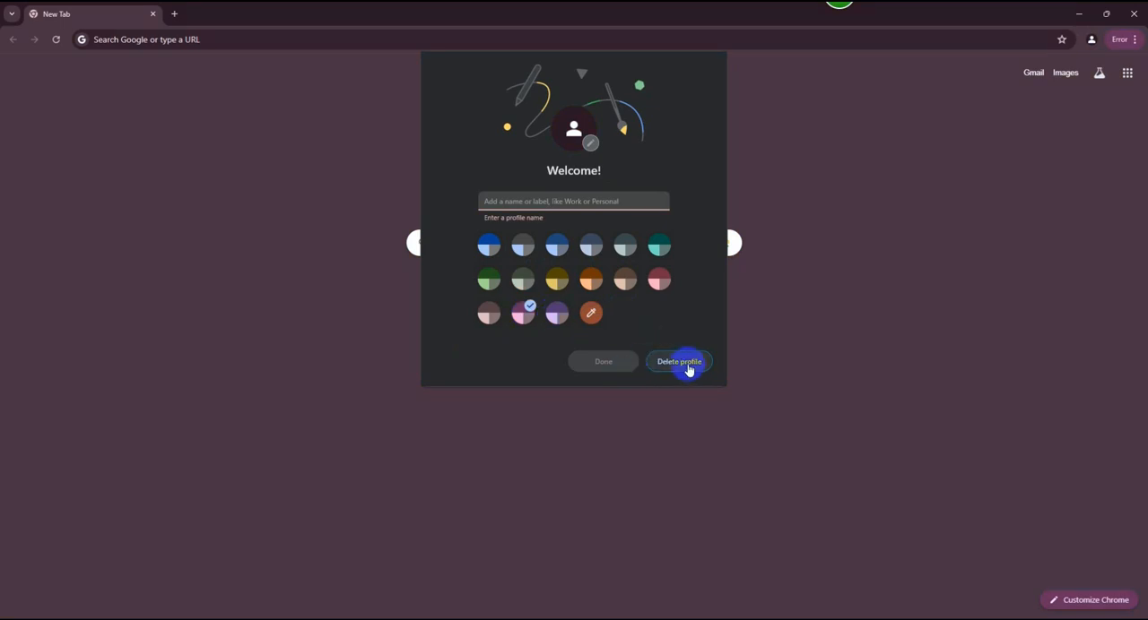
click(563, 201)
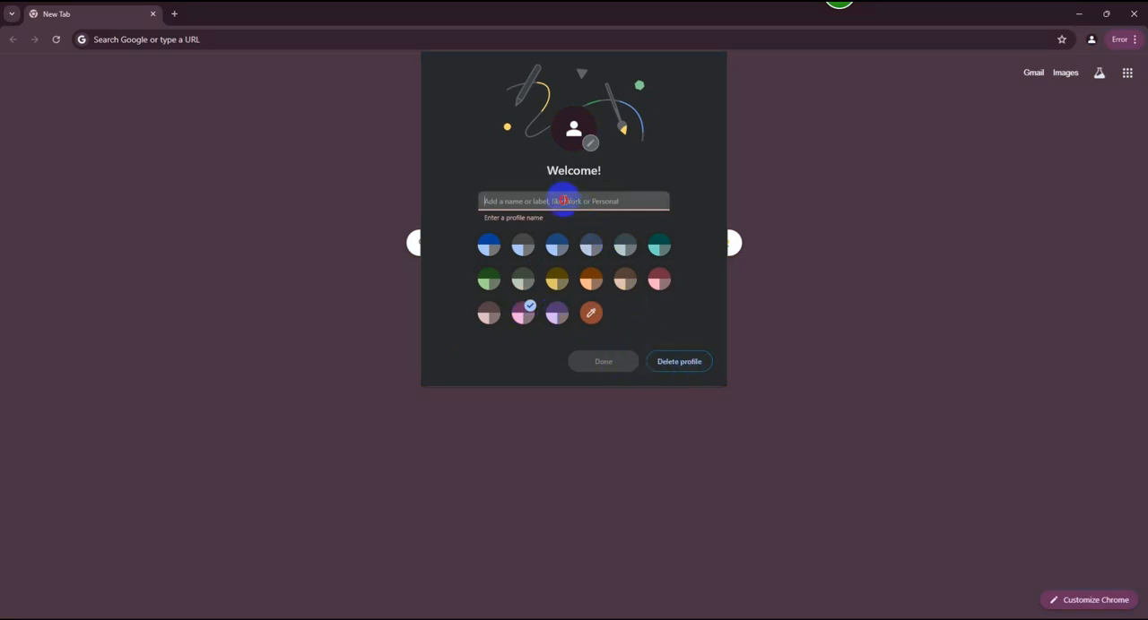
text(Masum)
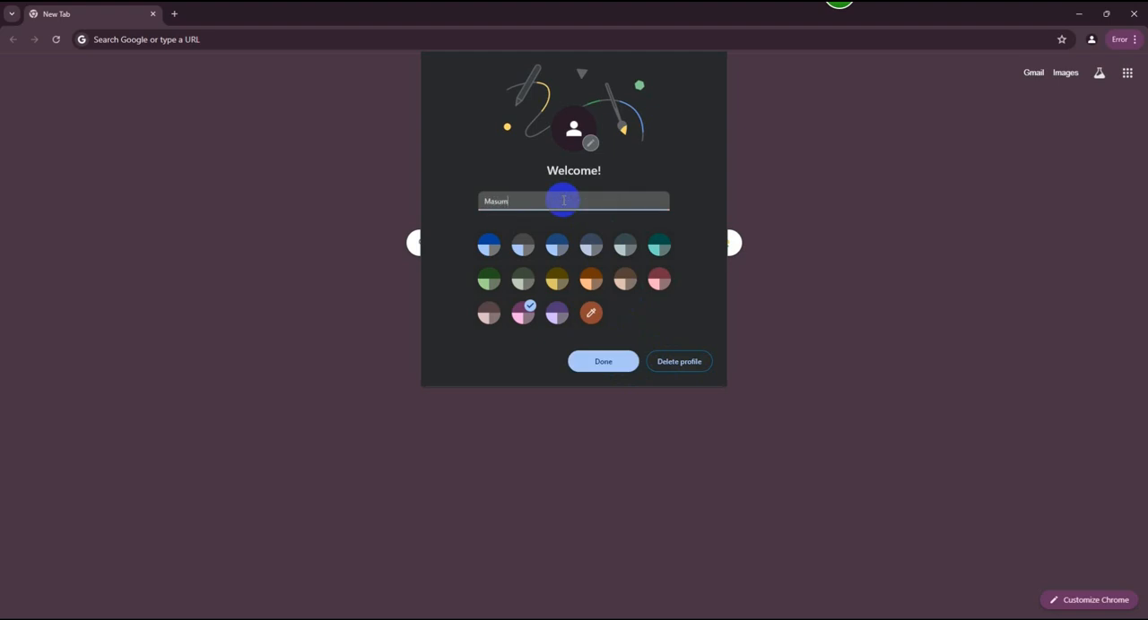
click(615, 362)
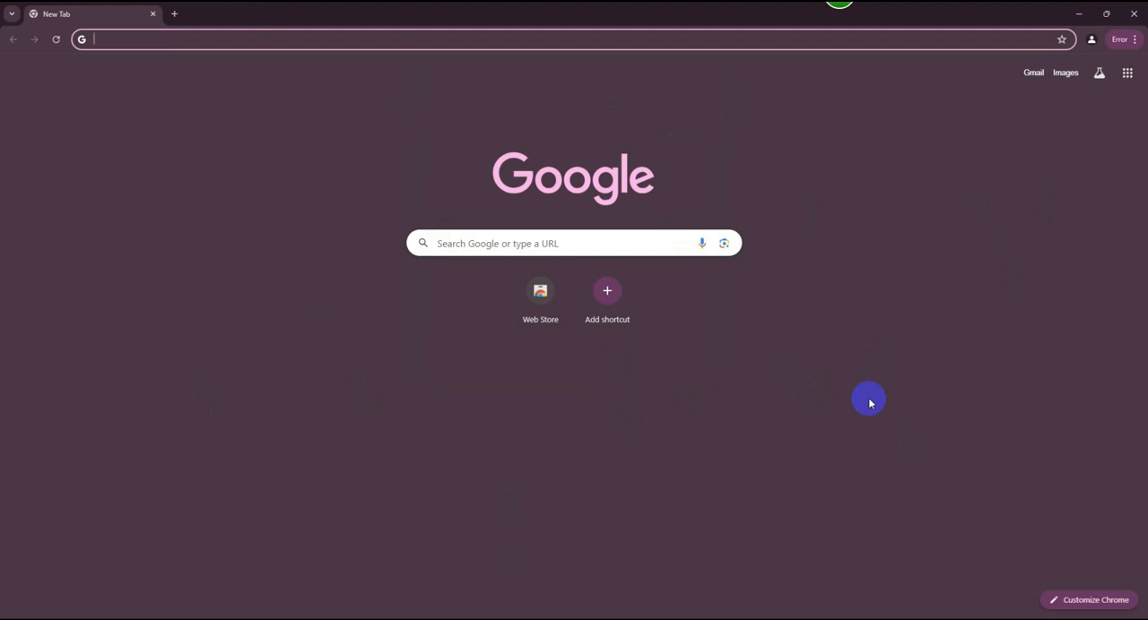
Open the Gmail page in the new profile and start creating an account for personal use.
click(1033, 73)
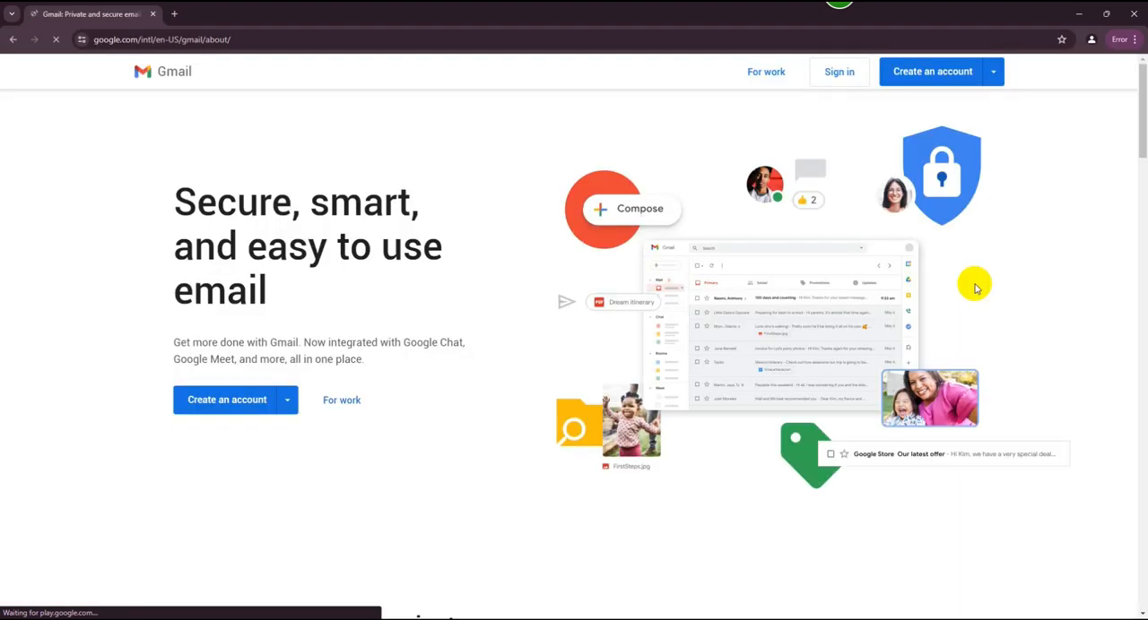
click(290, 405)
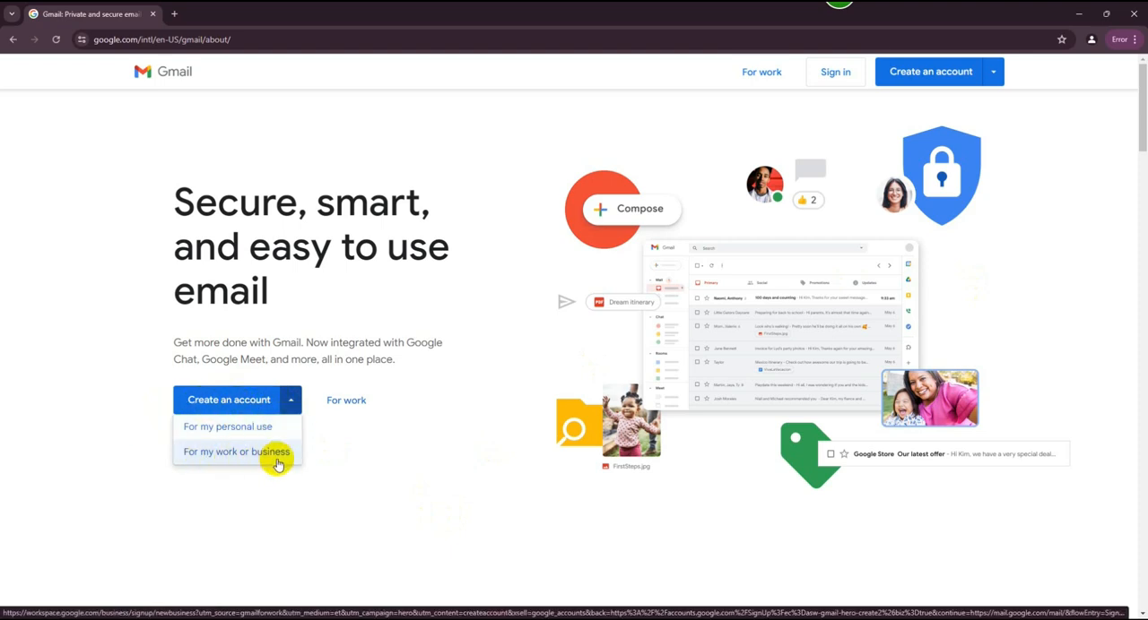
click(245, 406)
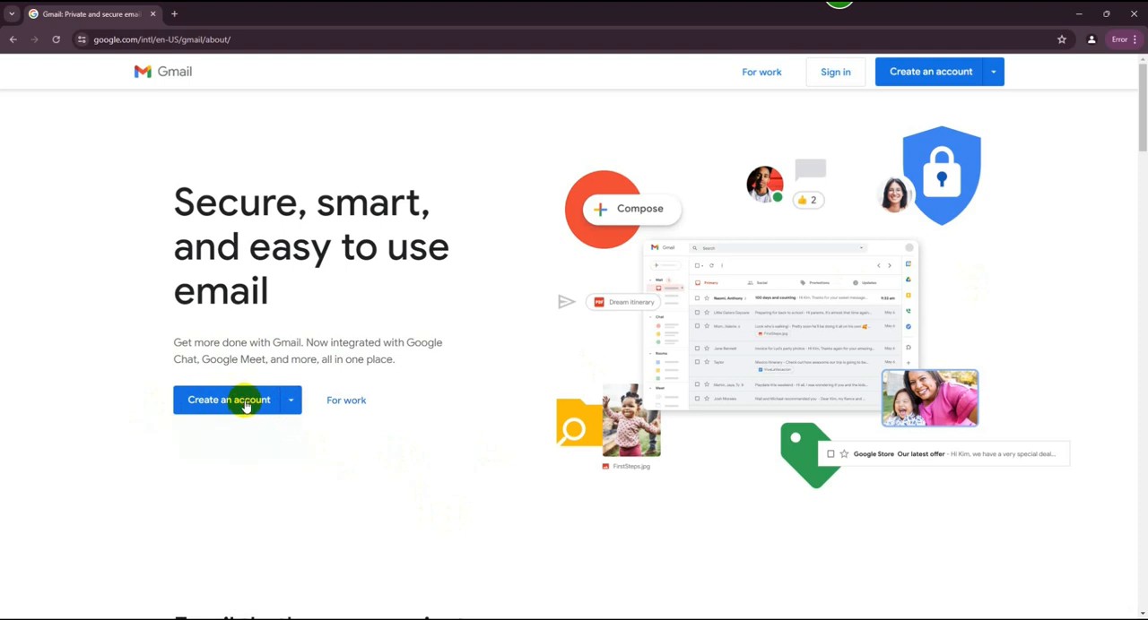
click(245, 406)
click(225, 428)
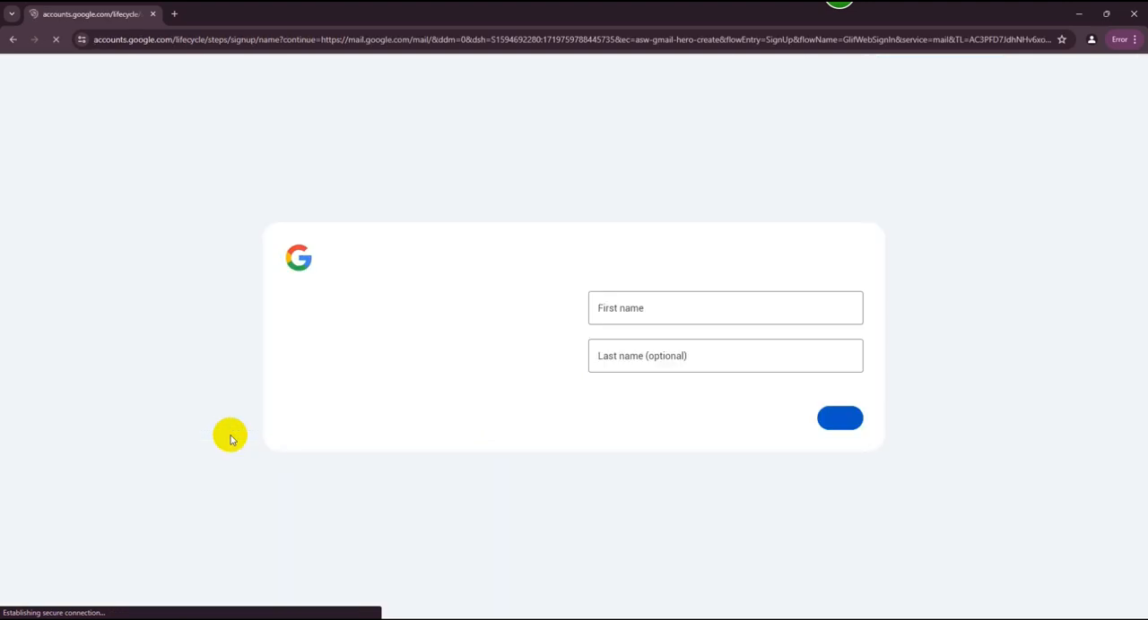
Enter the account holder's first and last name in the Google sign-up form and continue to the basic information page.
click(658, 296)
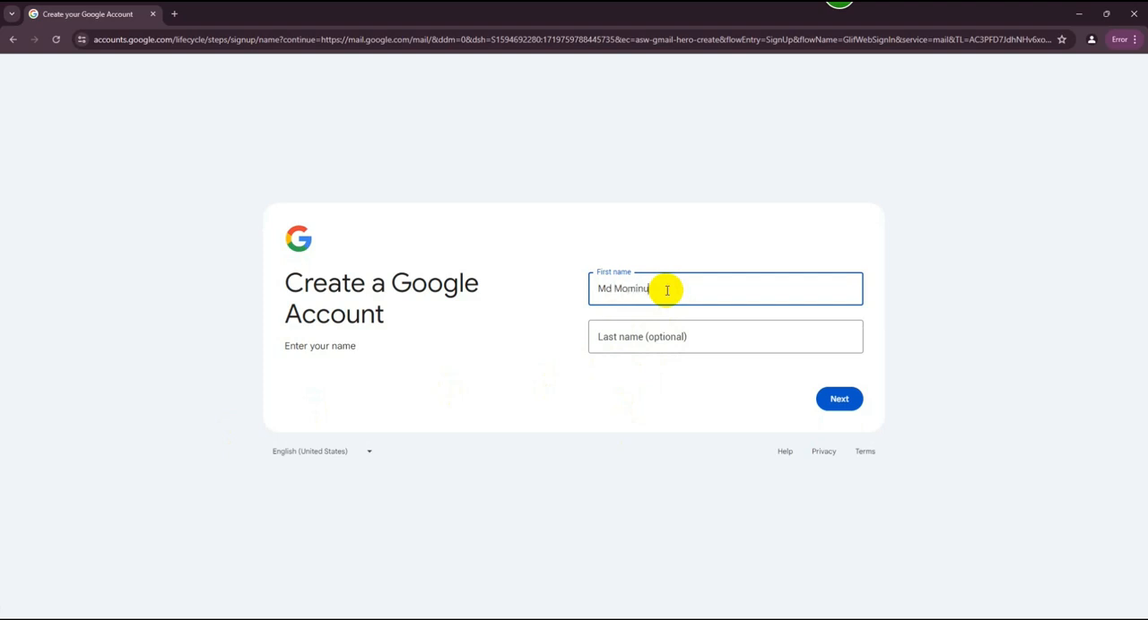
click(642, 342)
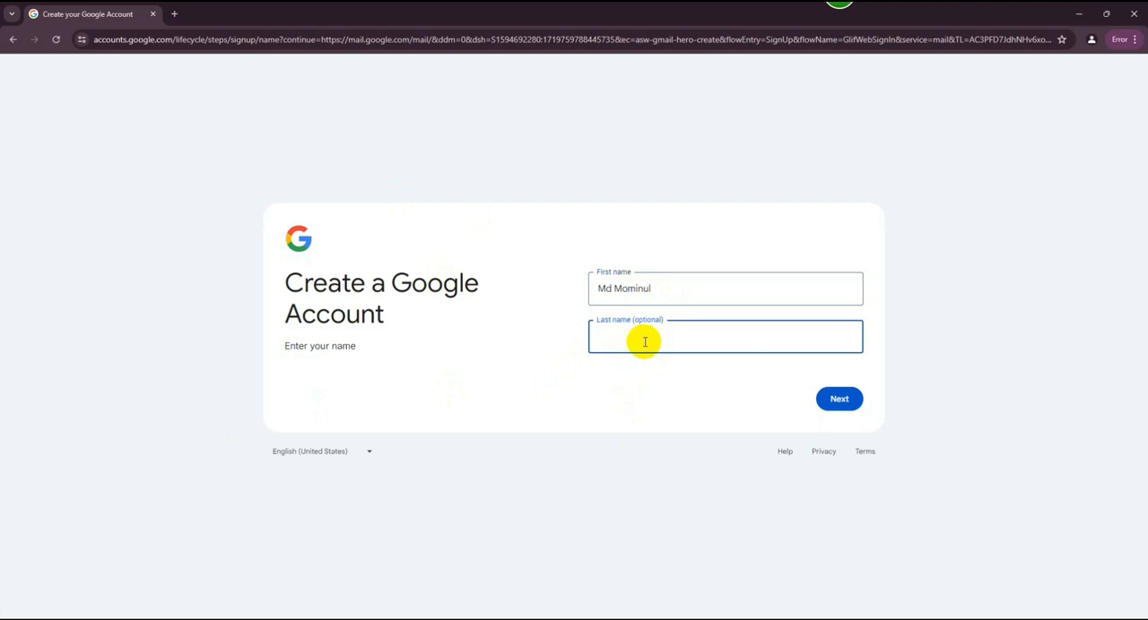
click(840, 397)
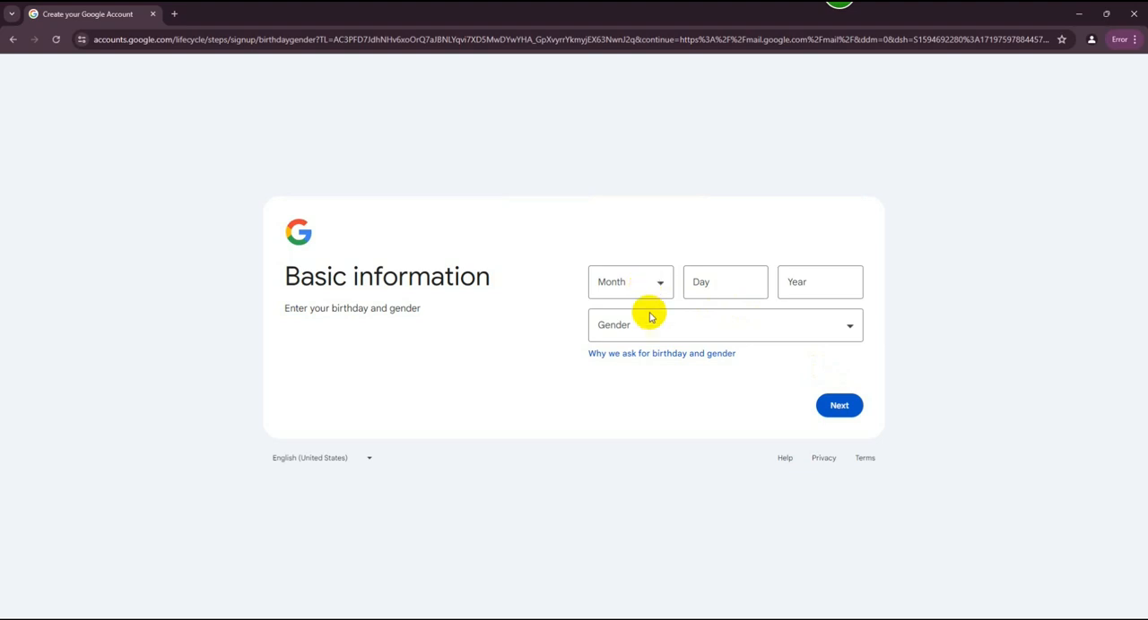
Switch to File Explorer, go to the My Family Docs folder and open the second voter ID image.
click(542, 618)
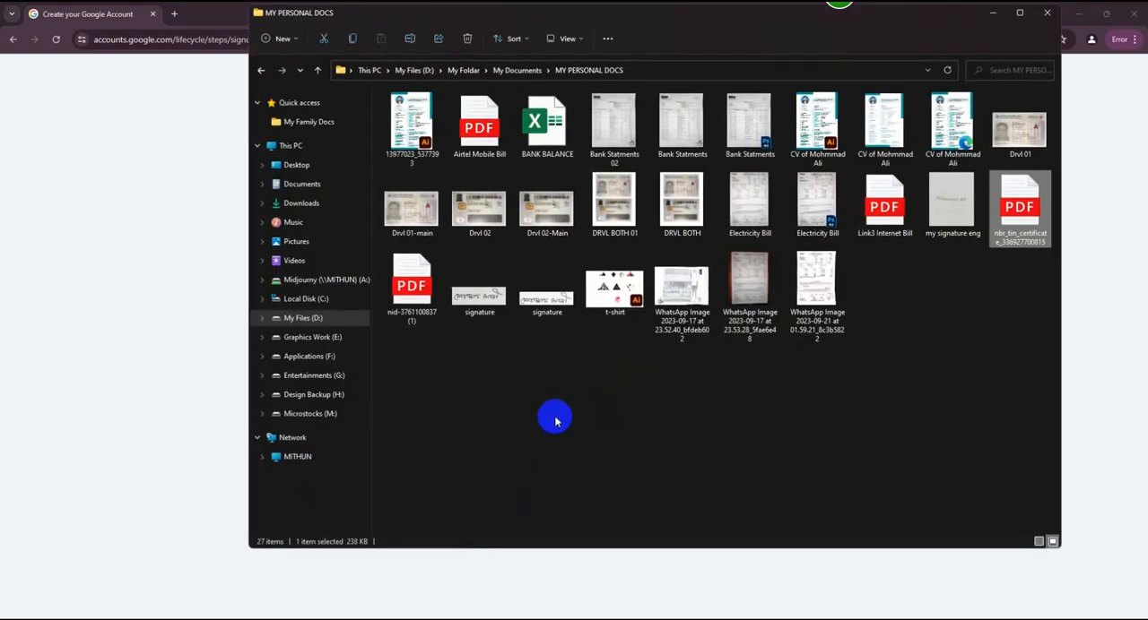
click(331, 128)
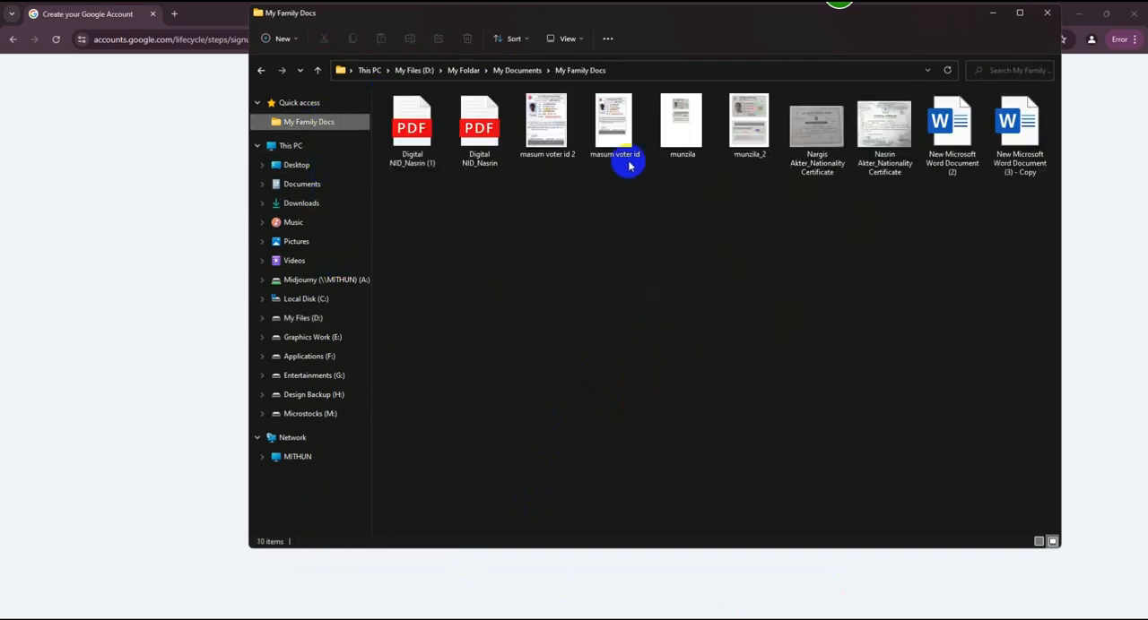
click(561, 121)
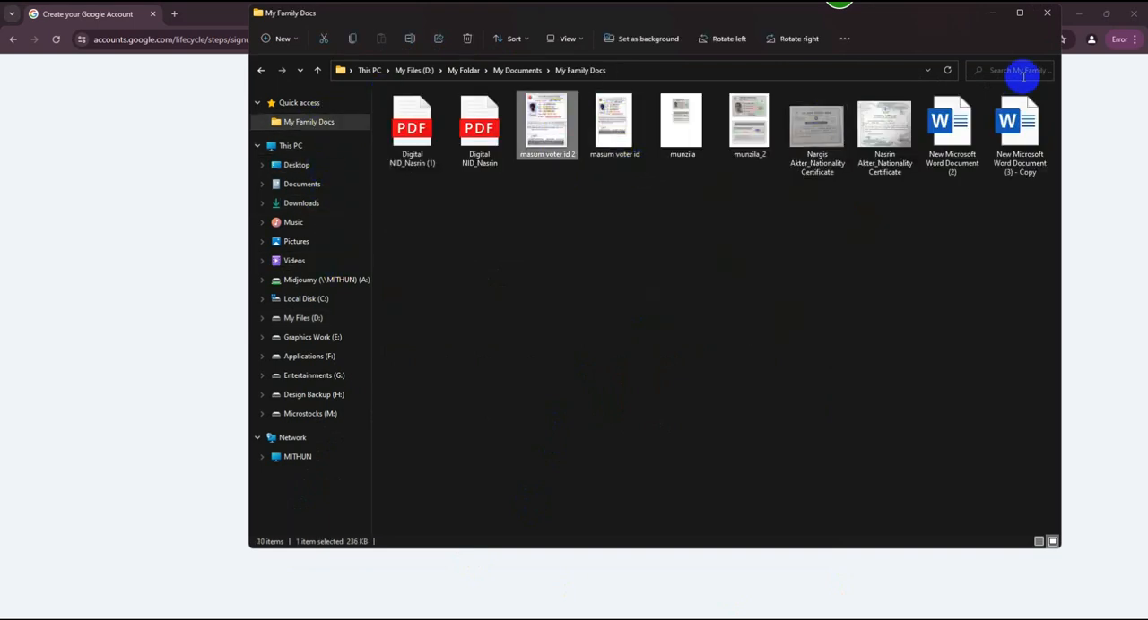
click(999, 16)
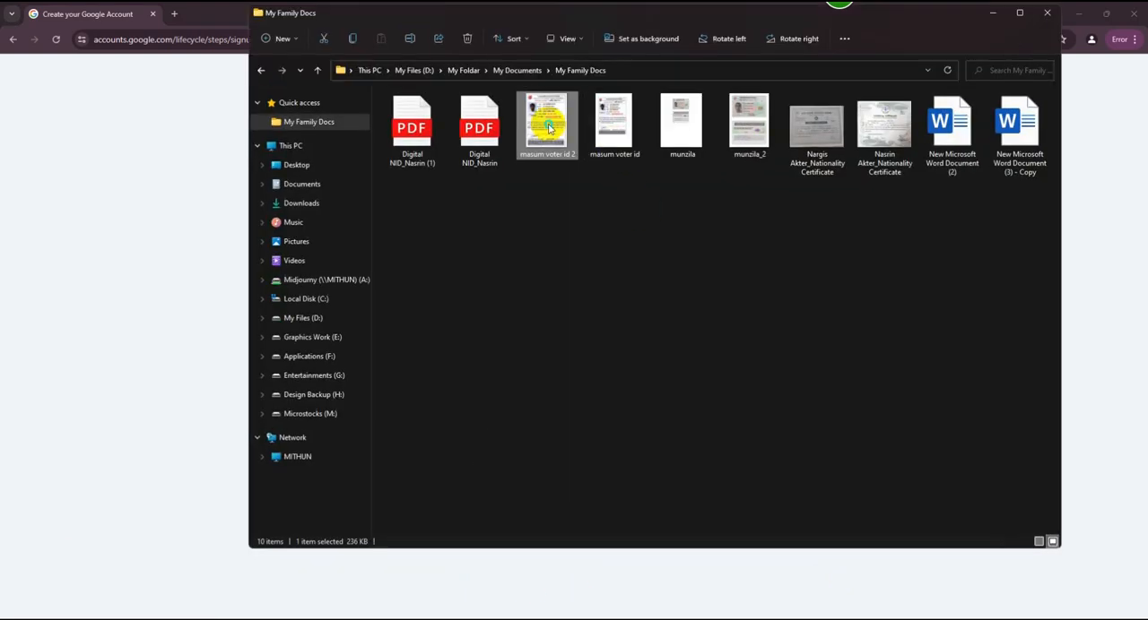
Open the second voter ID image with Photos and close the folder window.
right_click(549, 129)
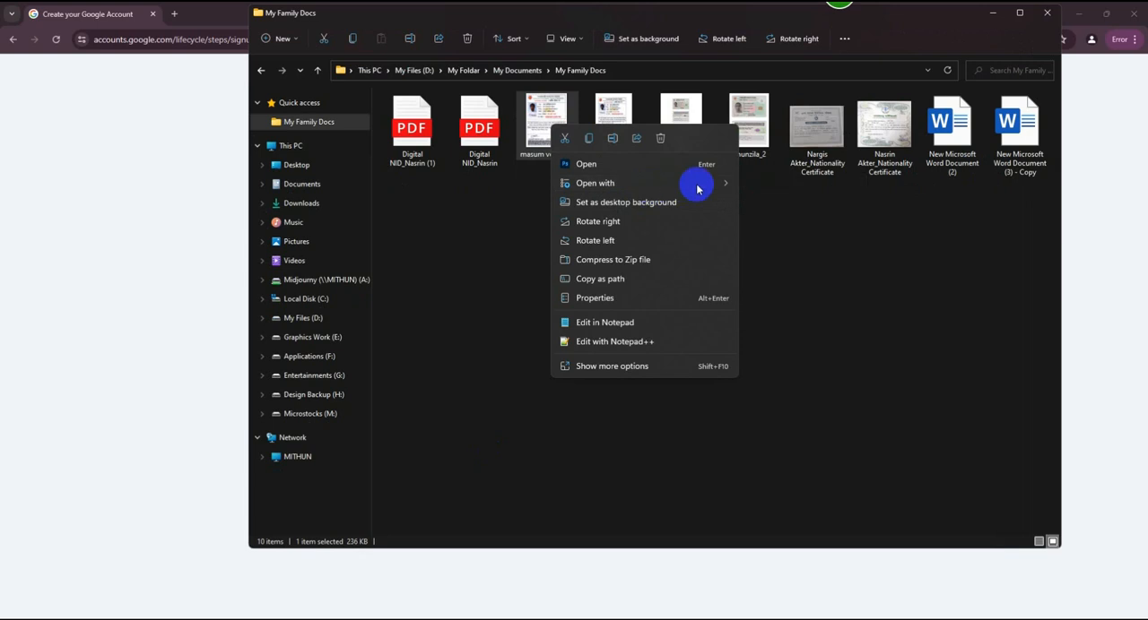
mouse_move(707, 187)
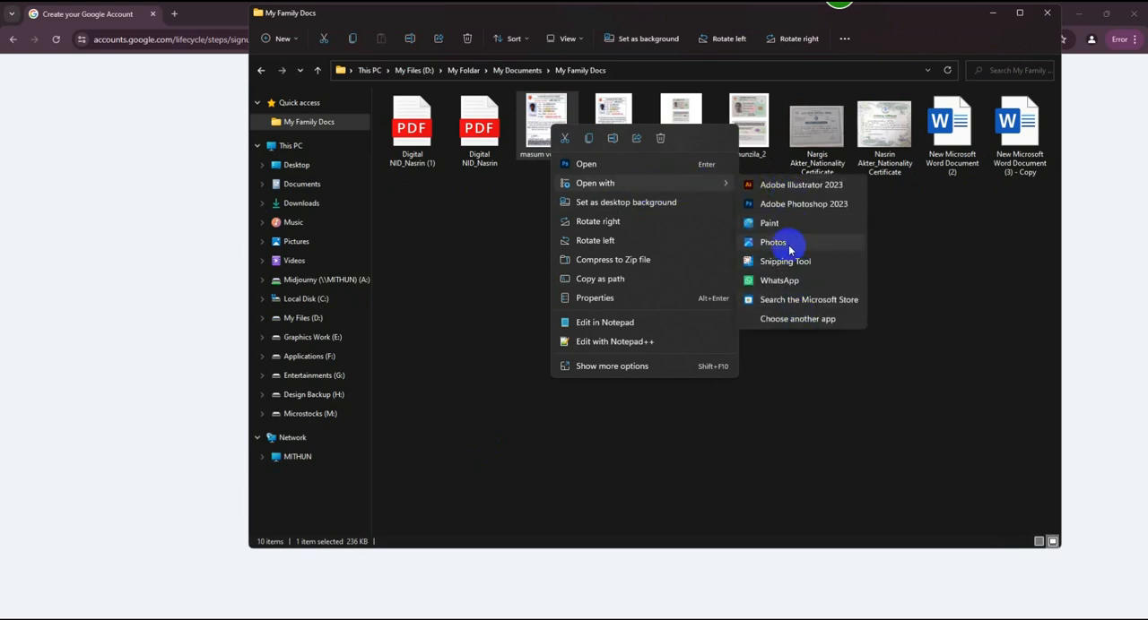
click(783, 244)
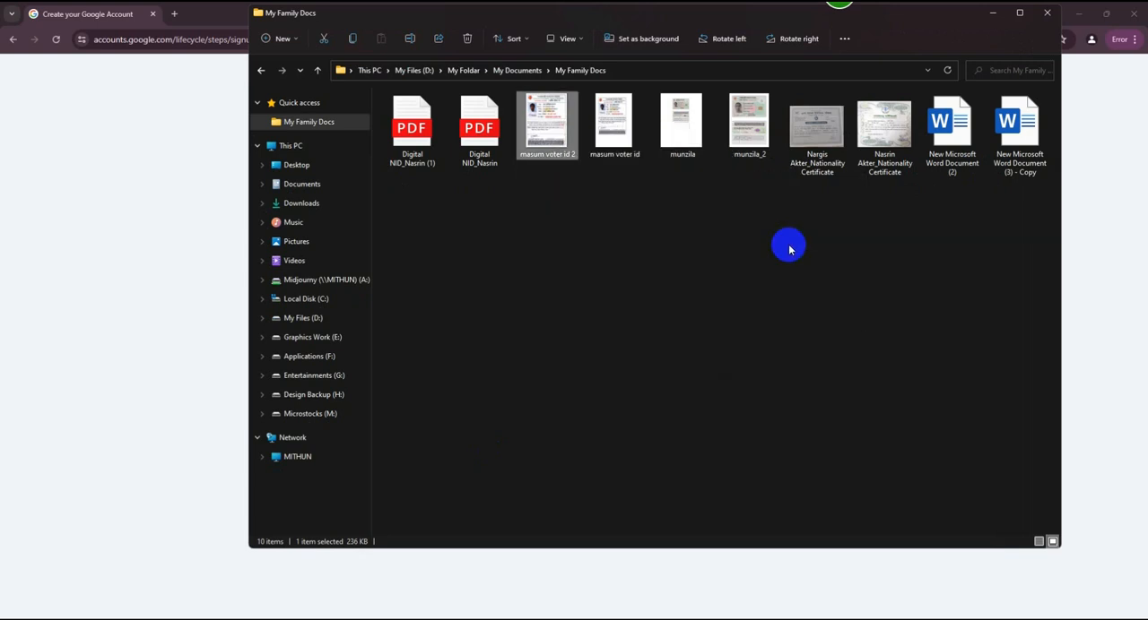
click(1046, 14)
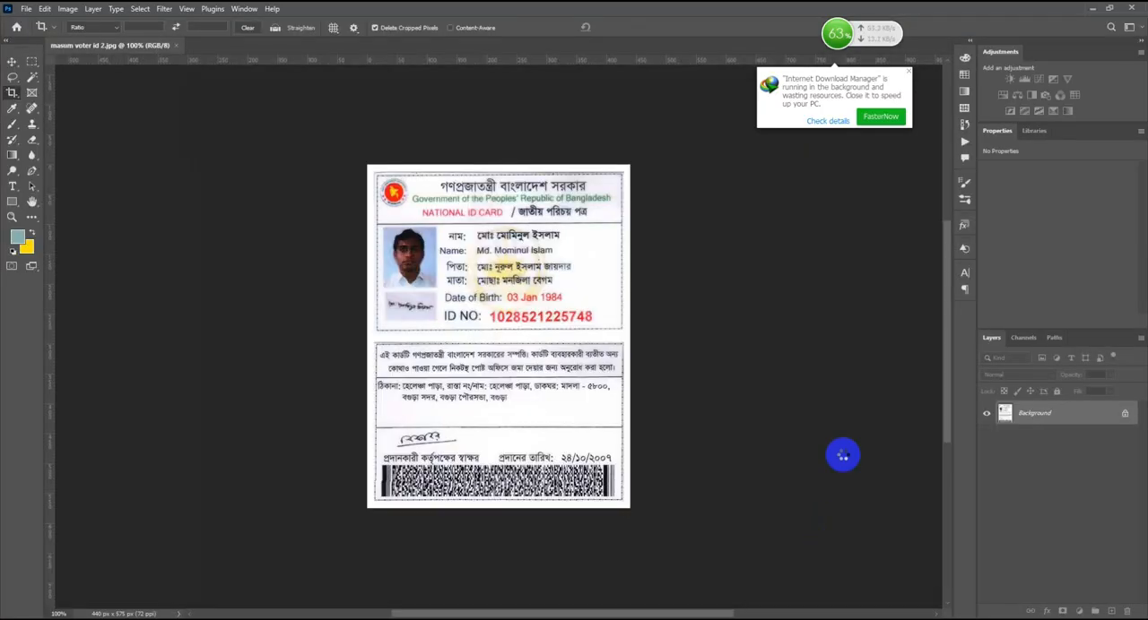
Check the date of birth on the ID card image in Photoshop and return to the Google sign-up form.
click(1093, 10)
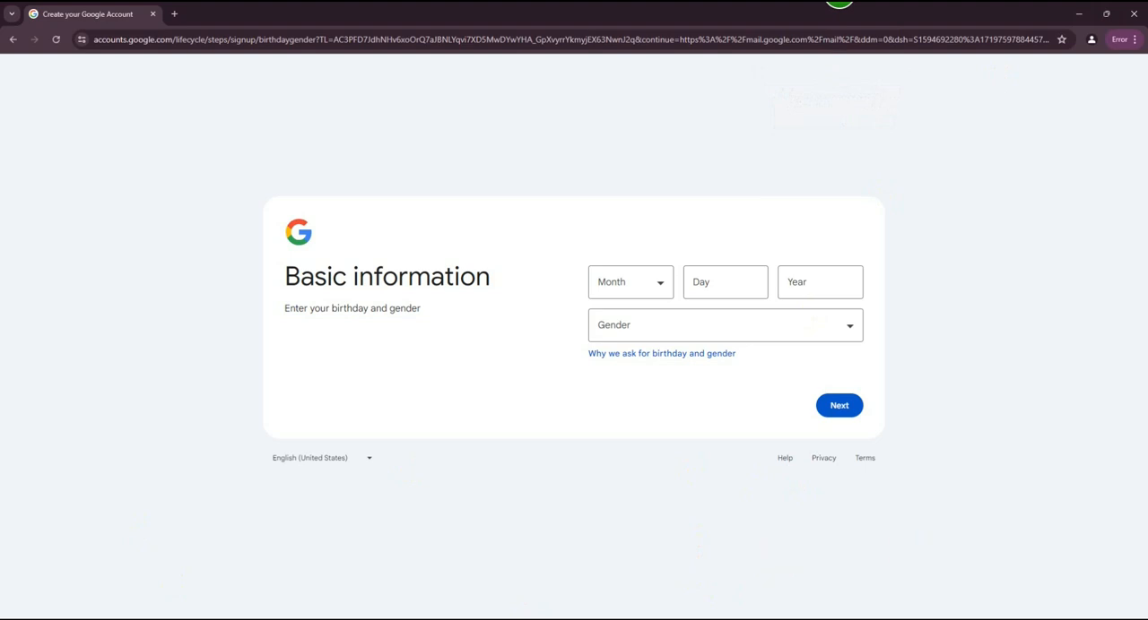
mouse_move(943, 618)
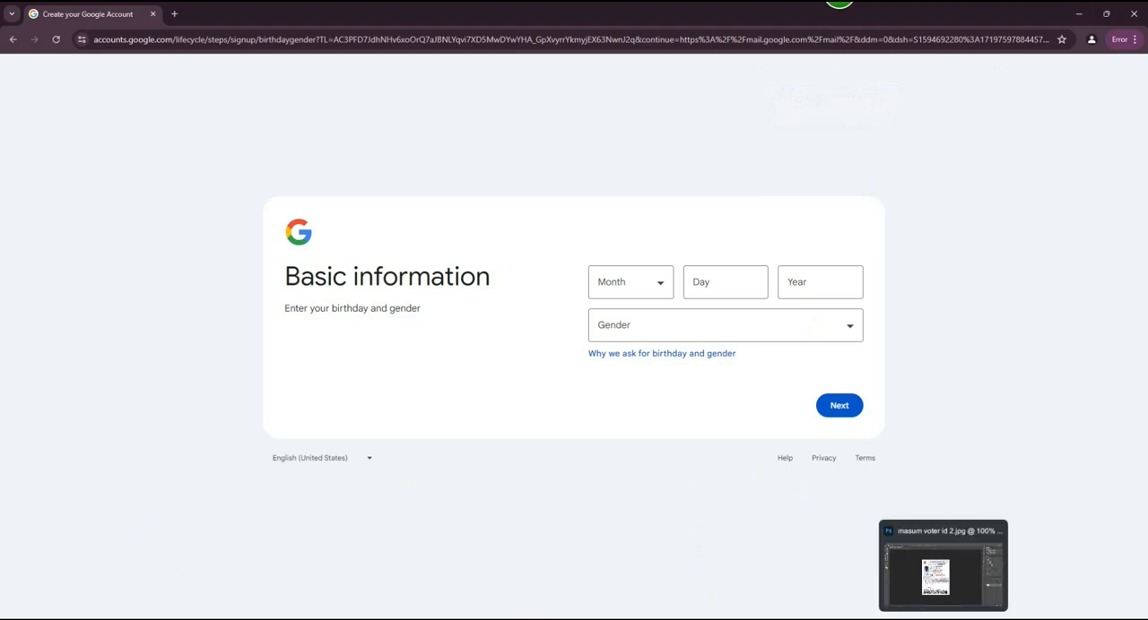
click(937, 551)
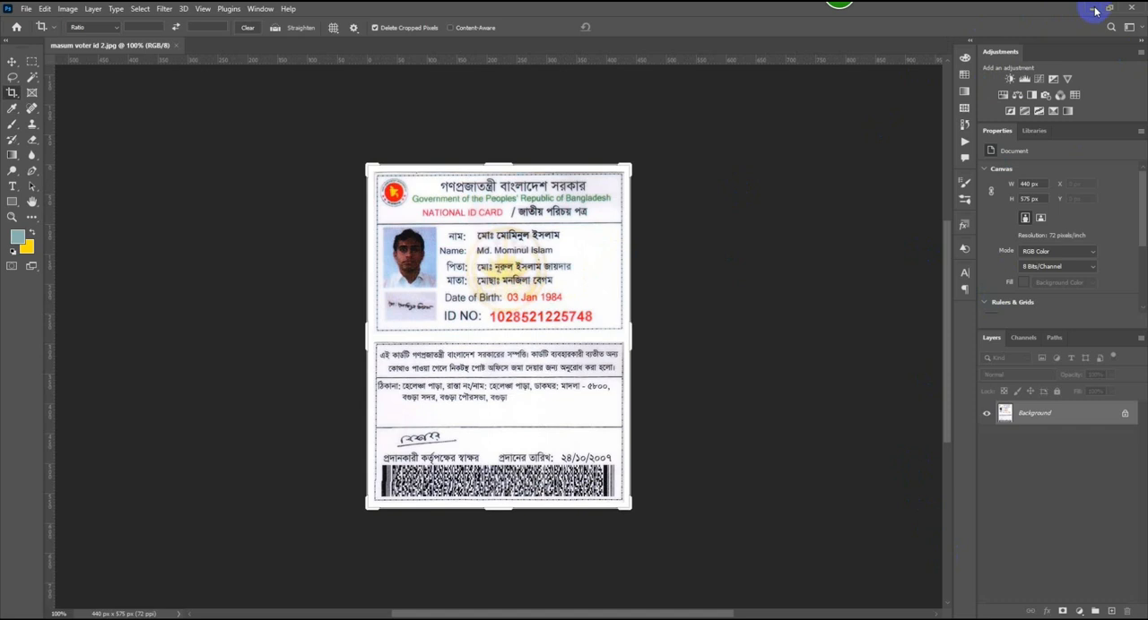
click(1093, 11)
Fill in the birth month, day and year from the ID card, select the gender and continue to the username page.
click(654, 283)
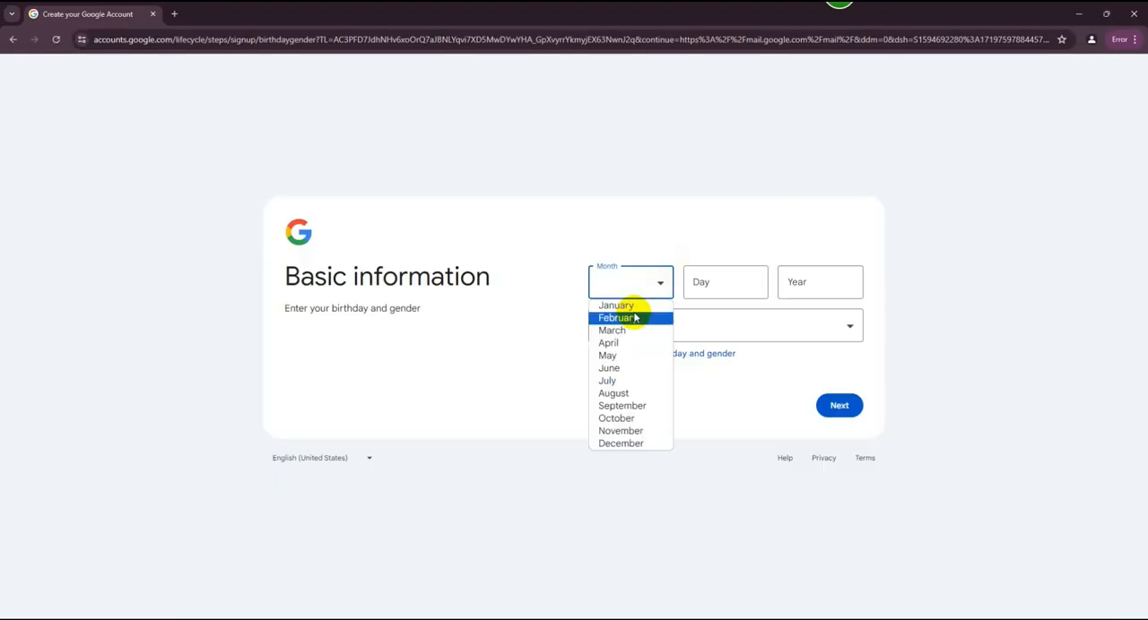
click(633, 305)
click(729, 283)
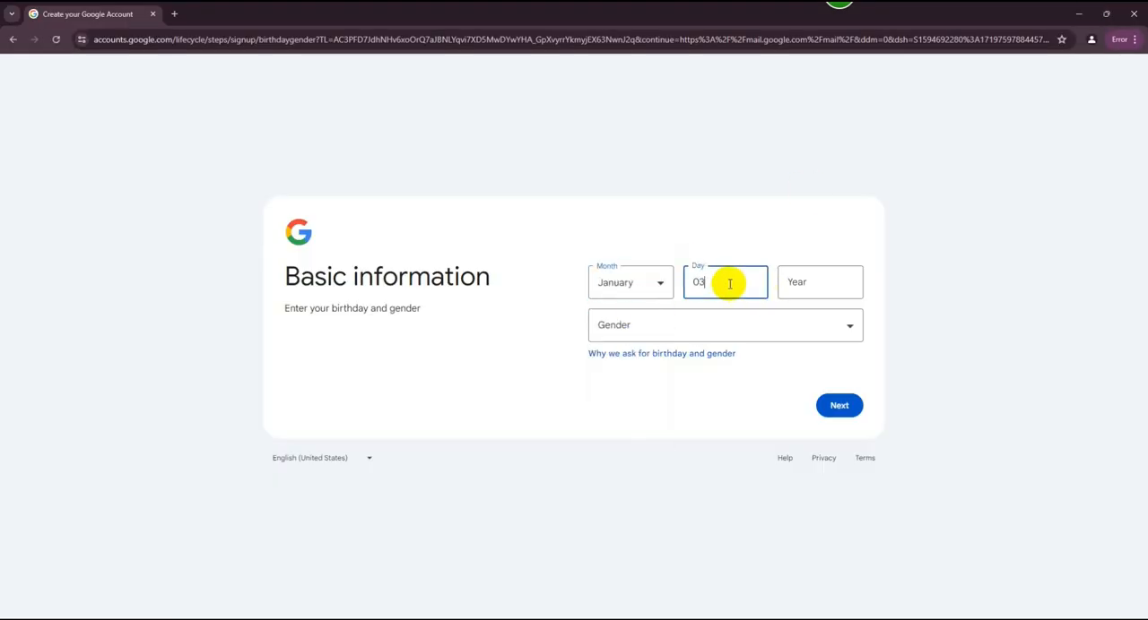
click(826, 285)
text(199)
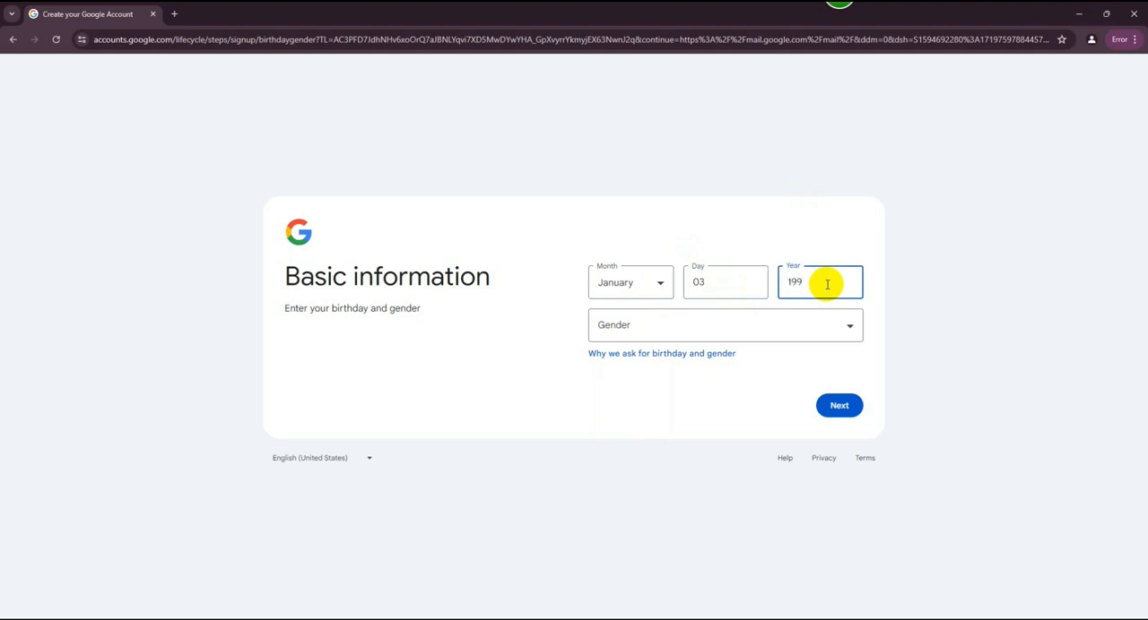
key(BackSpace)
text(84)
click(812, 325)
click(648, 367)
click(840, 405)
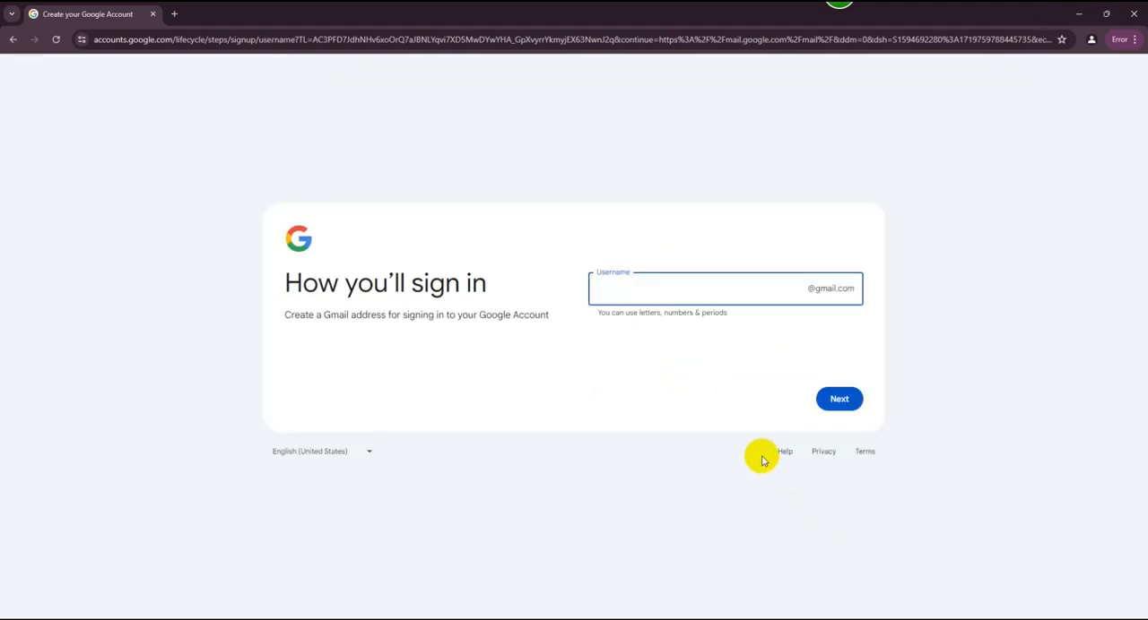
Enter a Gmail username made of the holder's short name and a three-digit number, and submit it.
click(710, 396)
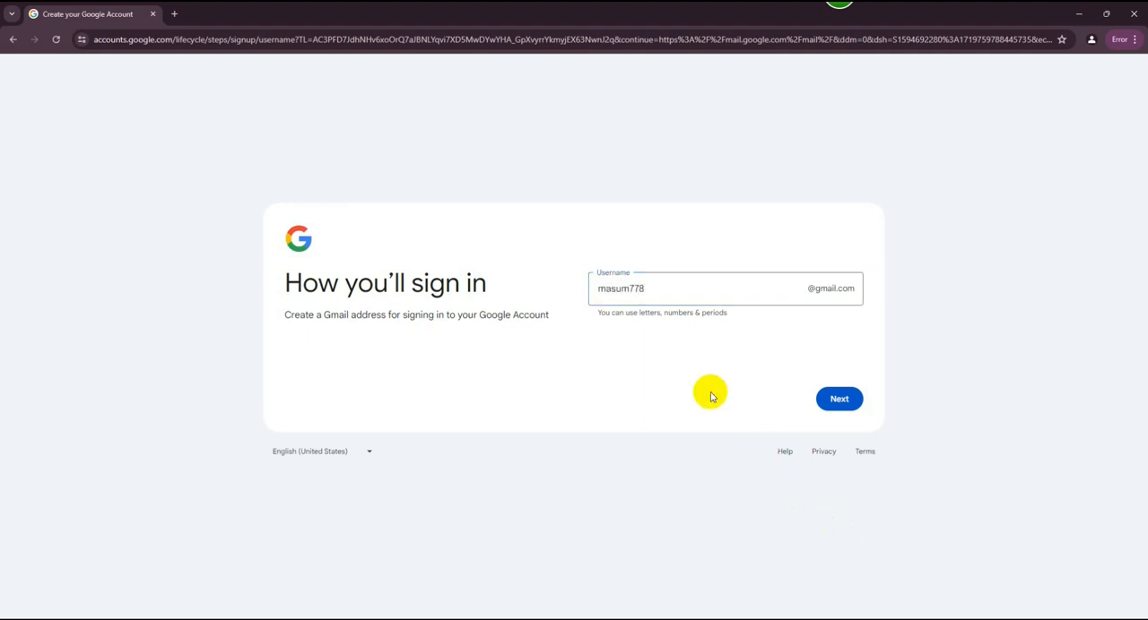
click(837, 394)
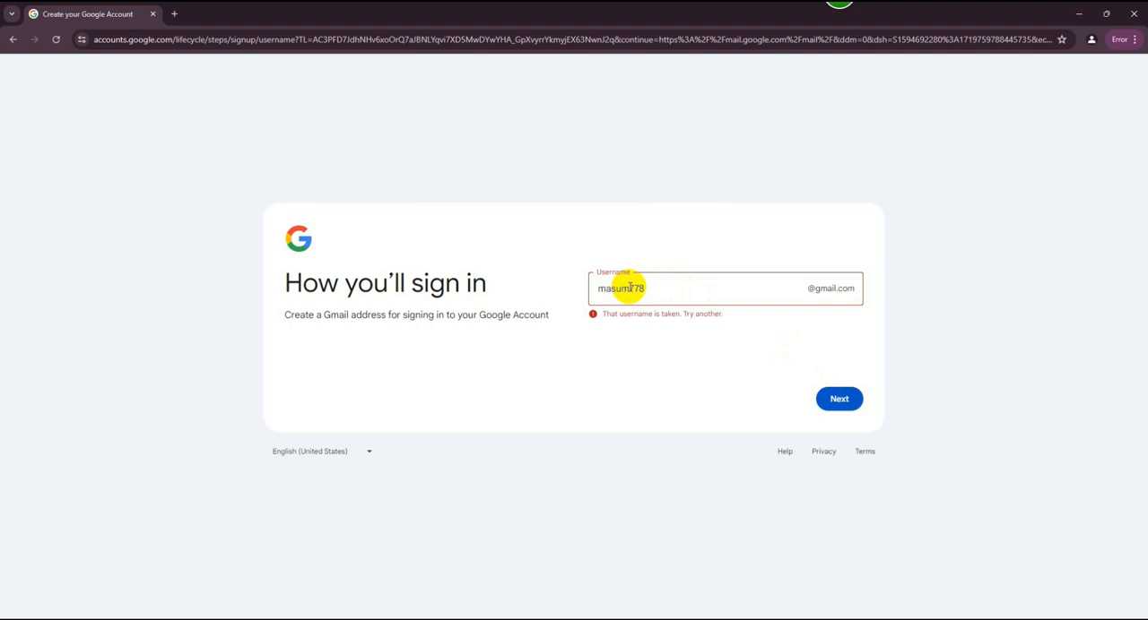
Replace the name part of the Gmail username with the holder's given name, keeping the digits, and submit it.
drag(631, 287, 558, 288)
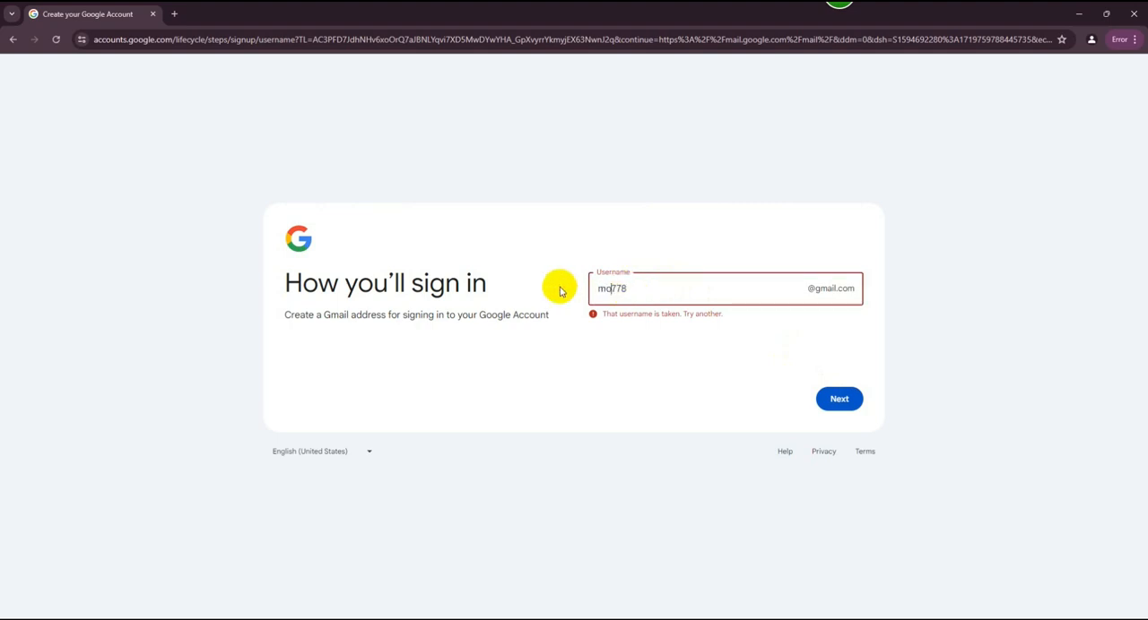
click(852, 400)
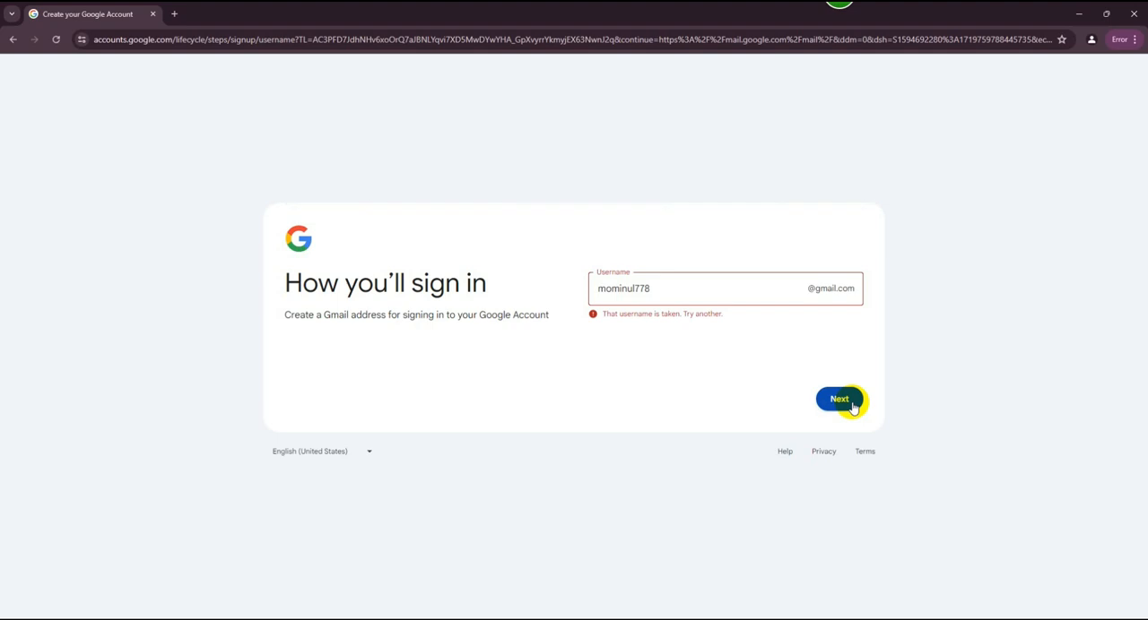
Replace the digits at the end of the Gmail username with the holder's birth year and submit it.
click(661, 290)
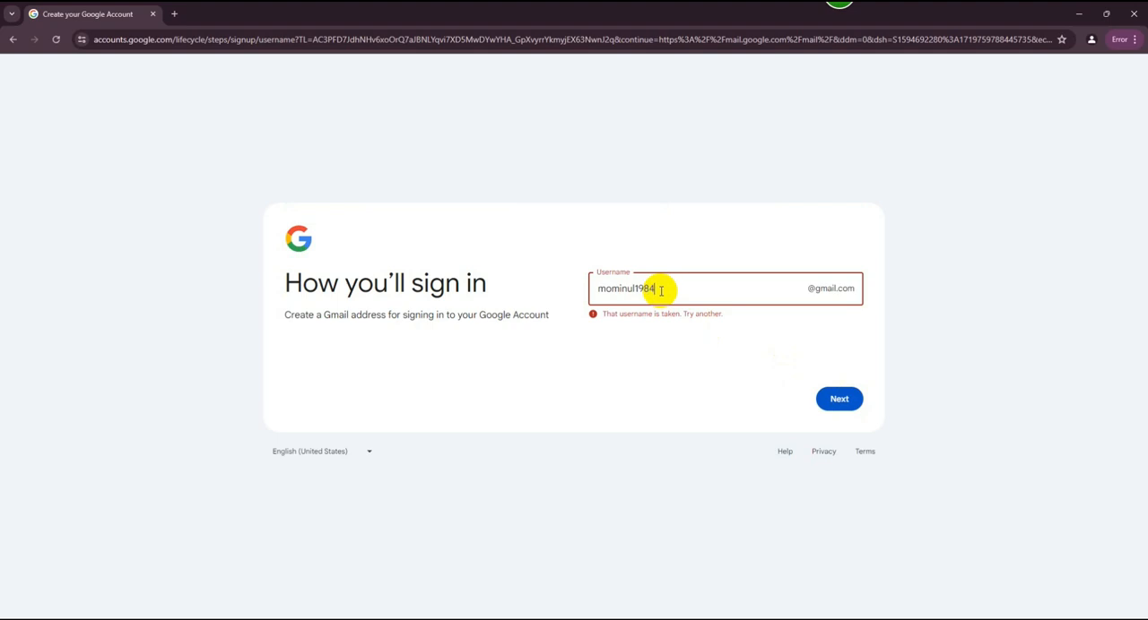
click(834, 398)
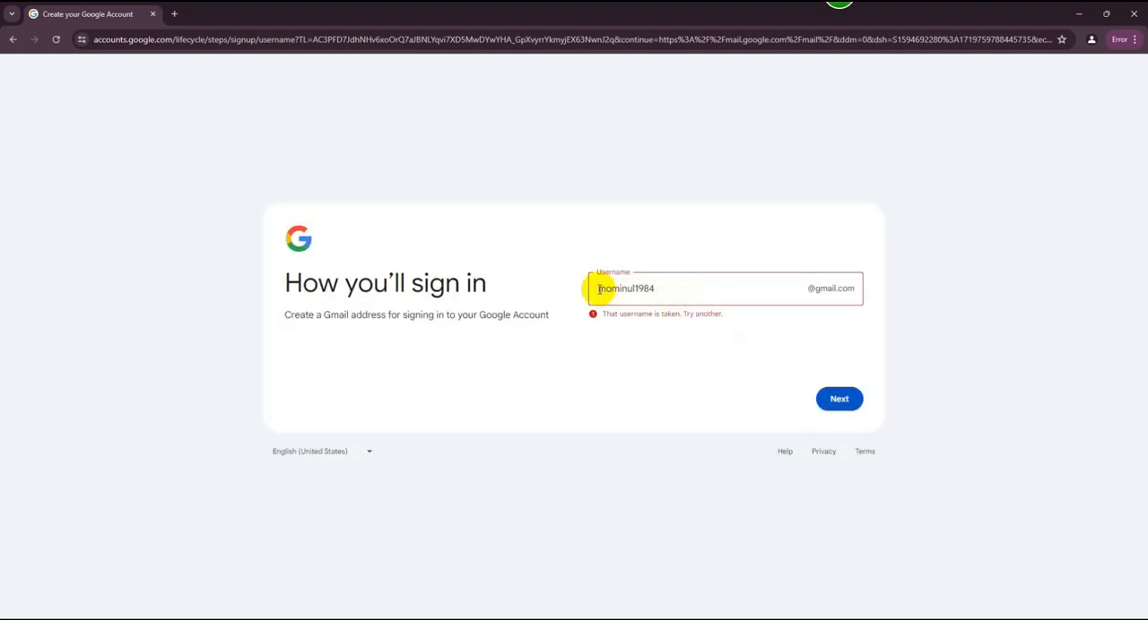
Replace the name part of the Gmail username with the holder's short name and surname, keeping the digits, and submit it.
click(634, 289)
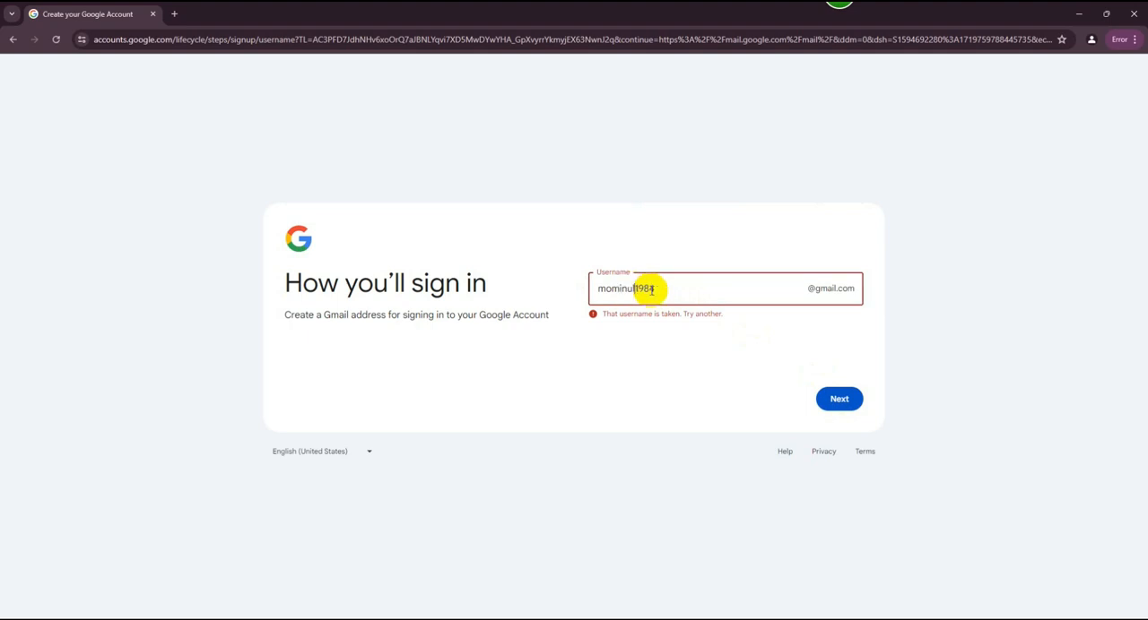
key(BackSpace)
key(BackSpace)
key(BackSpace)
key(BackSpace)
key(BackSpace)
key(BackSpace)
click(840, 401)
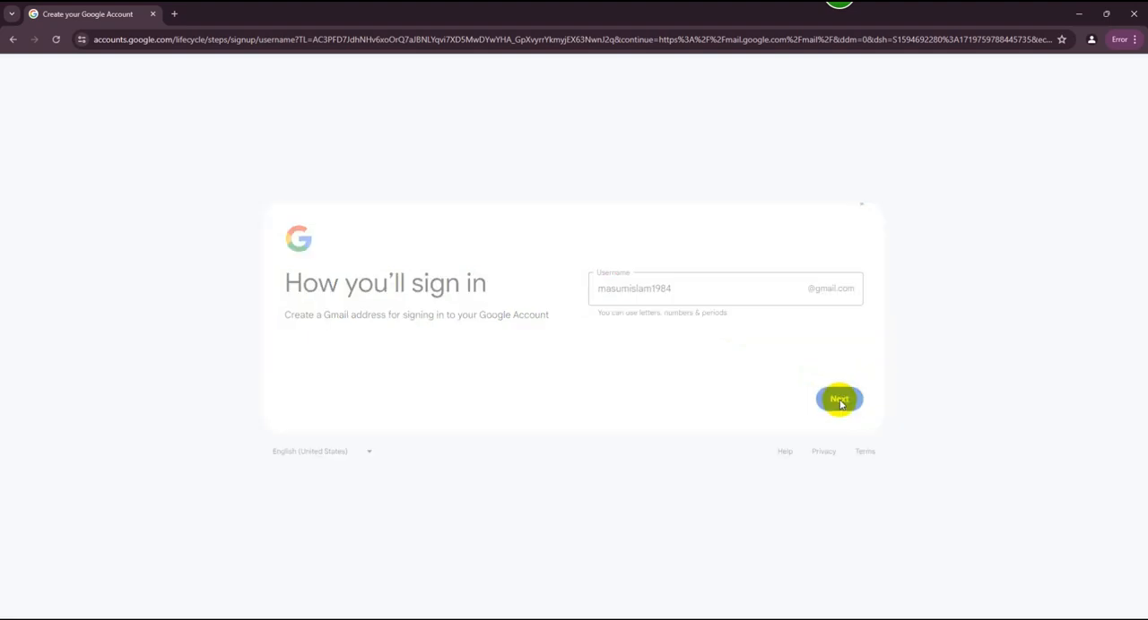
Replace the birth year at the end of the Gmail username with a three-digit number and submit it.
click(682, 288)
mouse_move(681, 288)
mouse_down()
mouse_move(656, 288)
mouse_move(678, 287)
mouse_up()
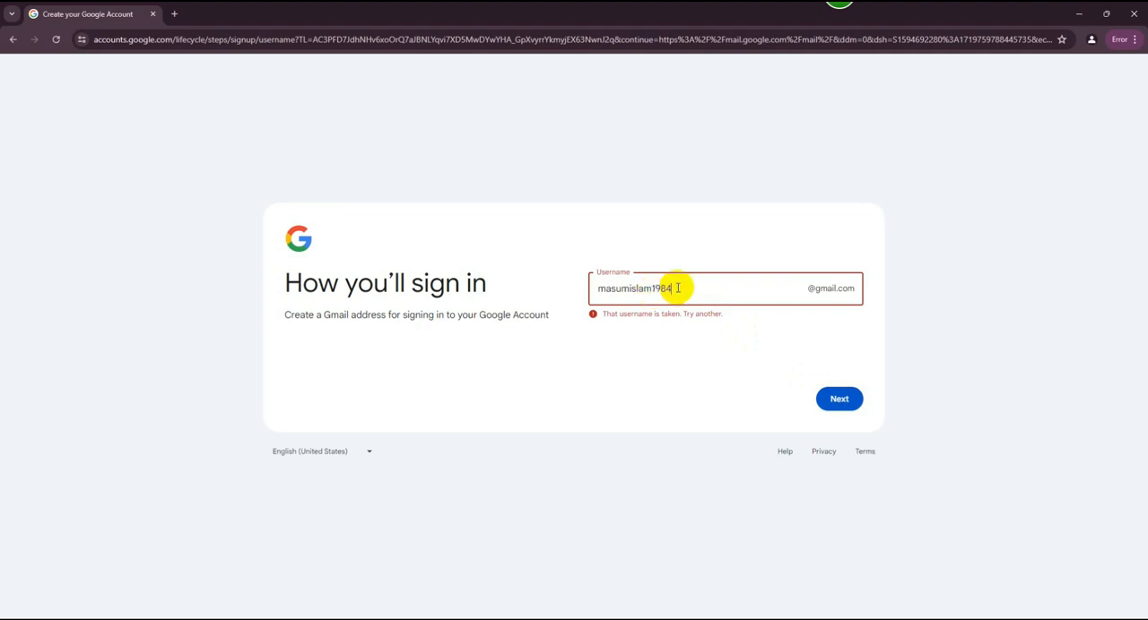
drag(678, 288, 651, 289)
text(777)
click(837, 398)
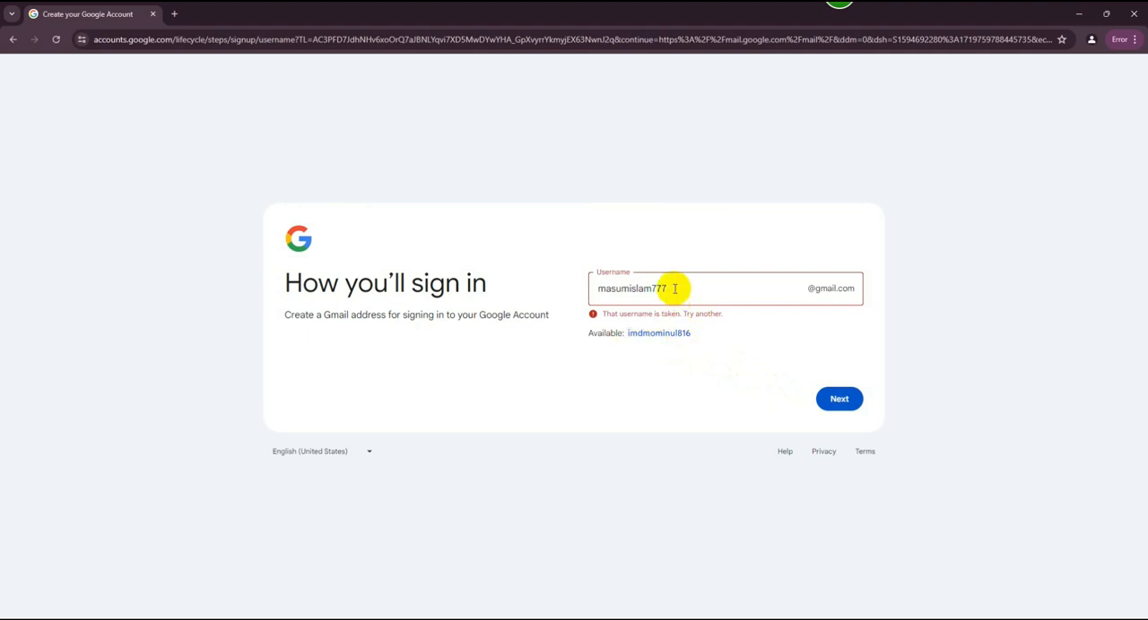
Replace the surname in the Gmail username with a four-letter abbreviation, keeping the short name and digits, and continue to the password page.
drag(650, 290, 633, 288)
key(BackSpace)
text(xp)
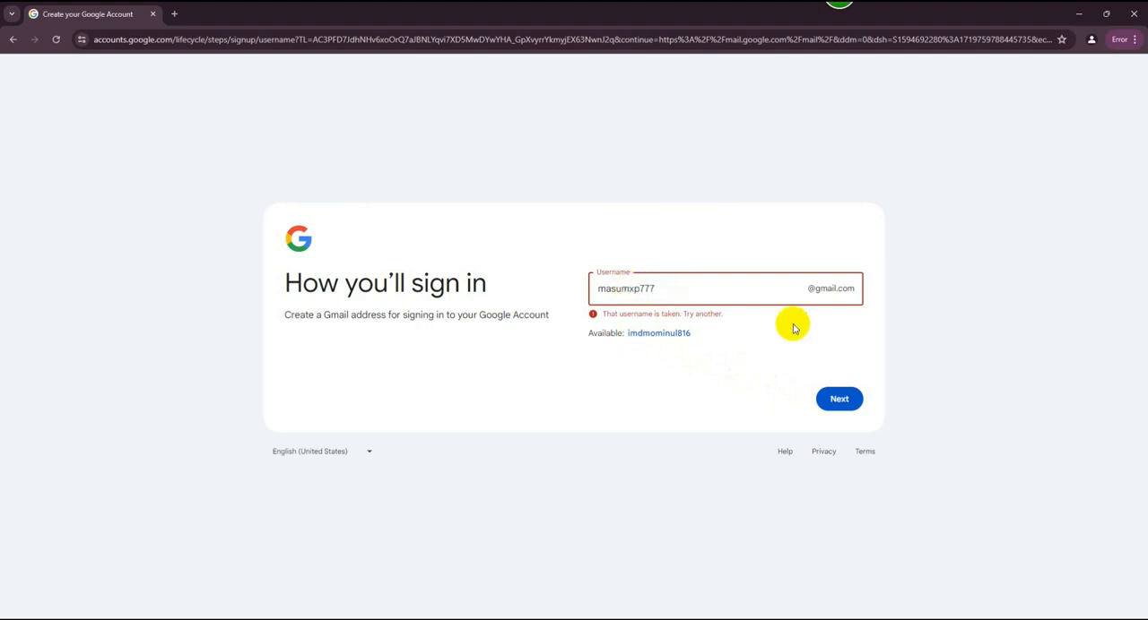
text(sto)
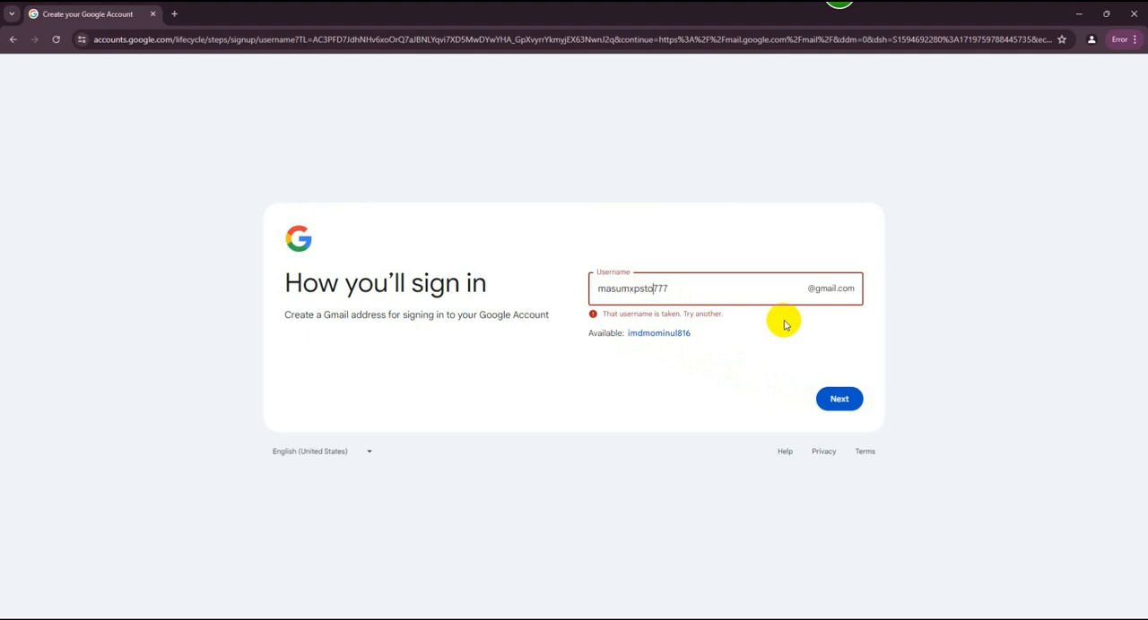
key(BackSpace)
text(t)
click(676, 288)
click(839, 399)
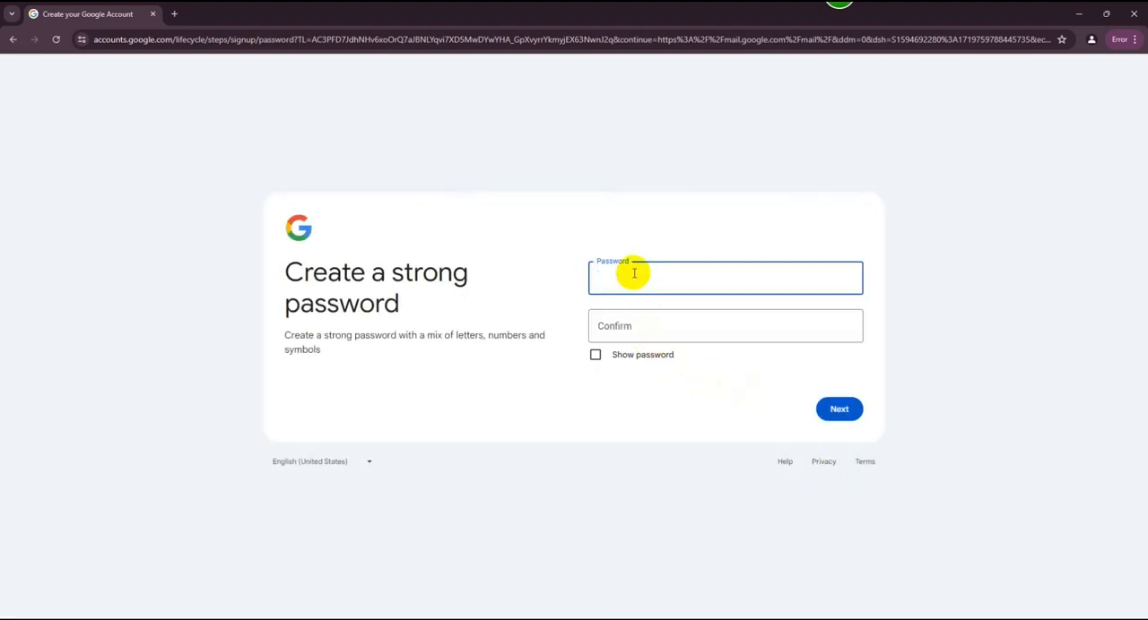
Enter the new account password, repeat it as confirmation and continue to phone verification.
text(••••••••)
click(634, 333)
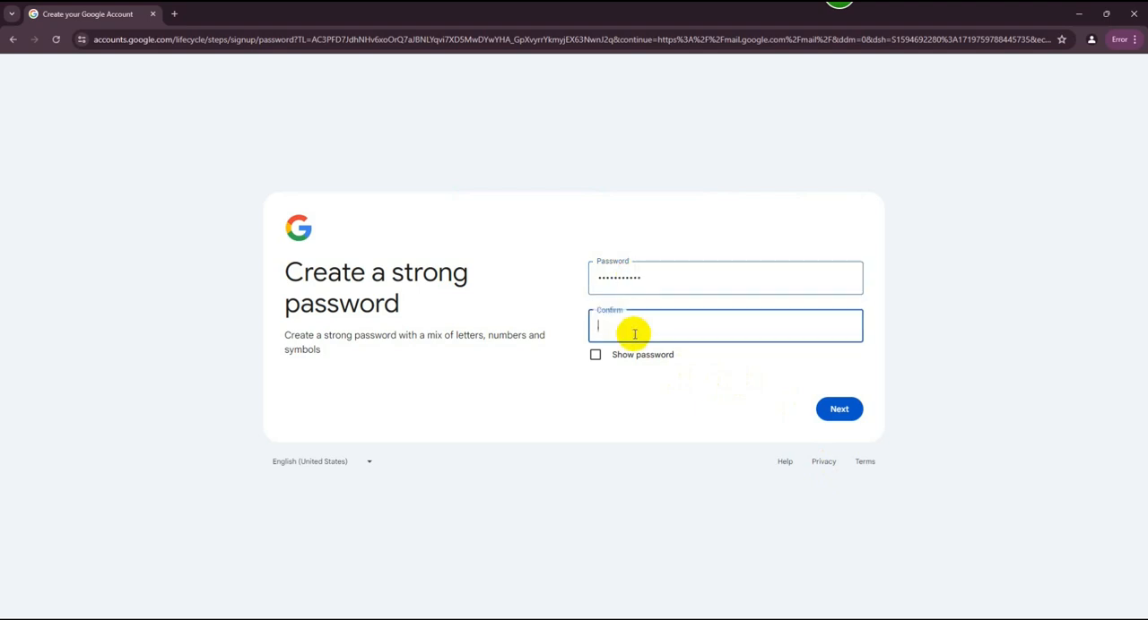
text(••••••••)
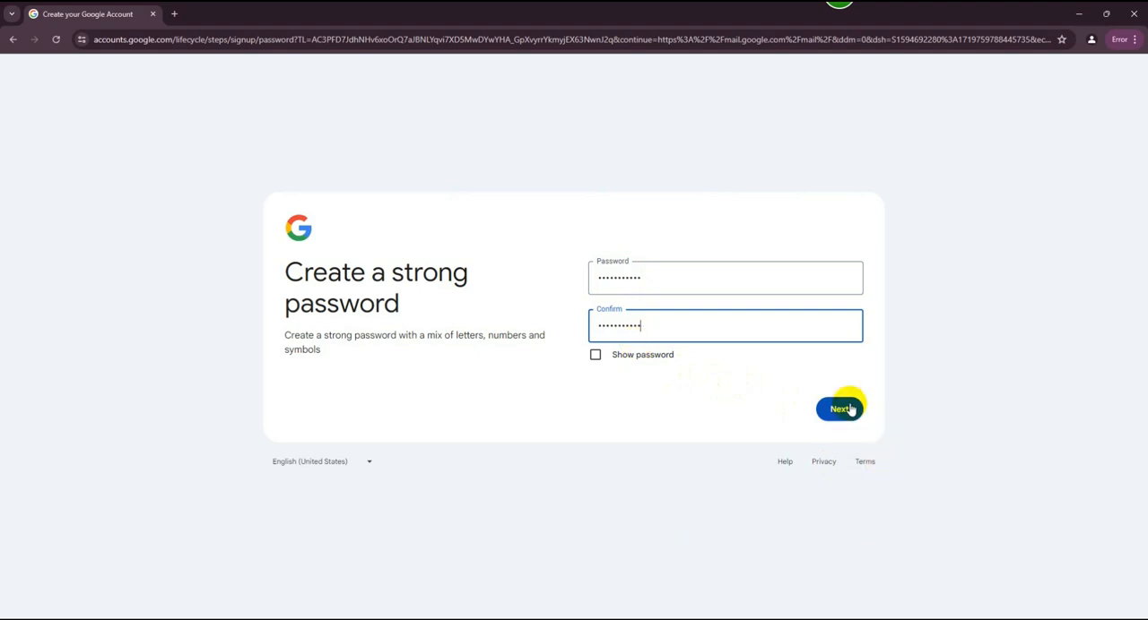
click(850, 410)
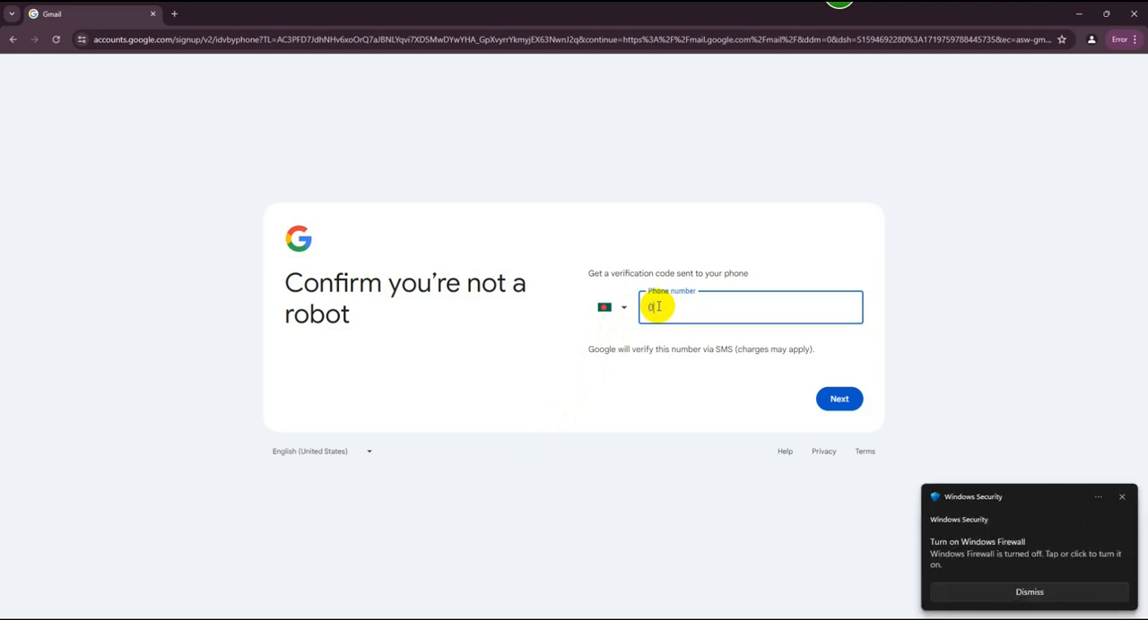
Enter the phone number for verification, fill in the texted verification code and submit it.
click(854, 401)
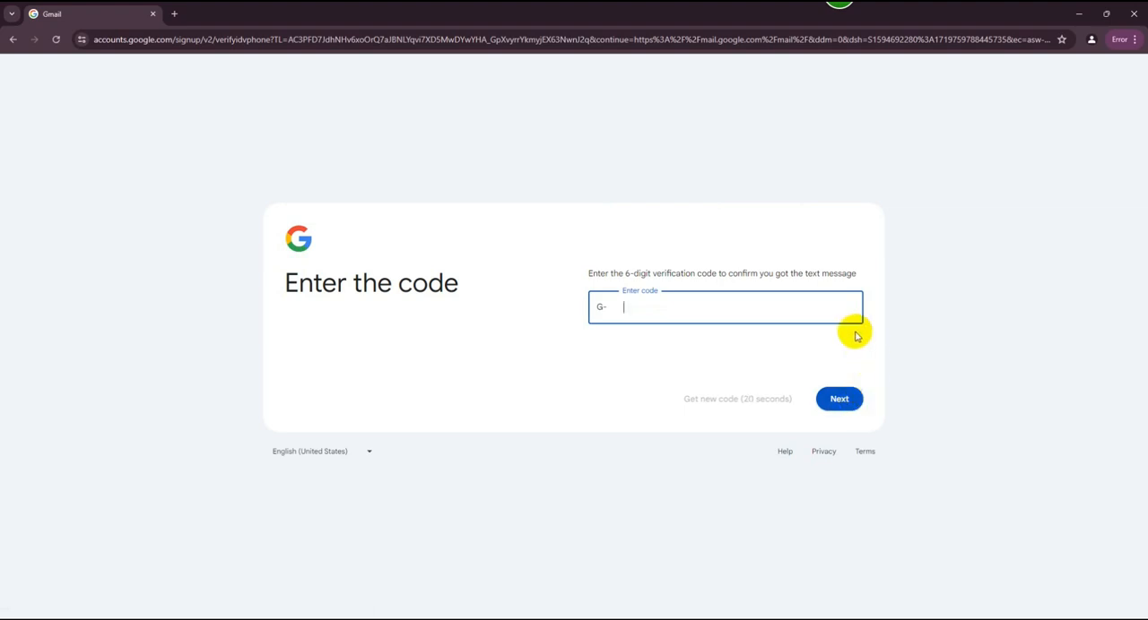
click(844, 401)
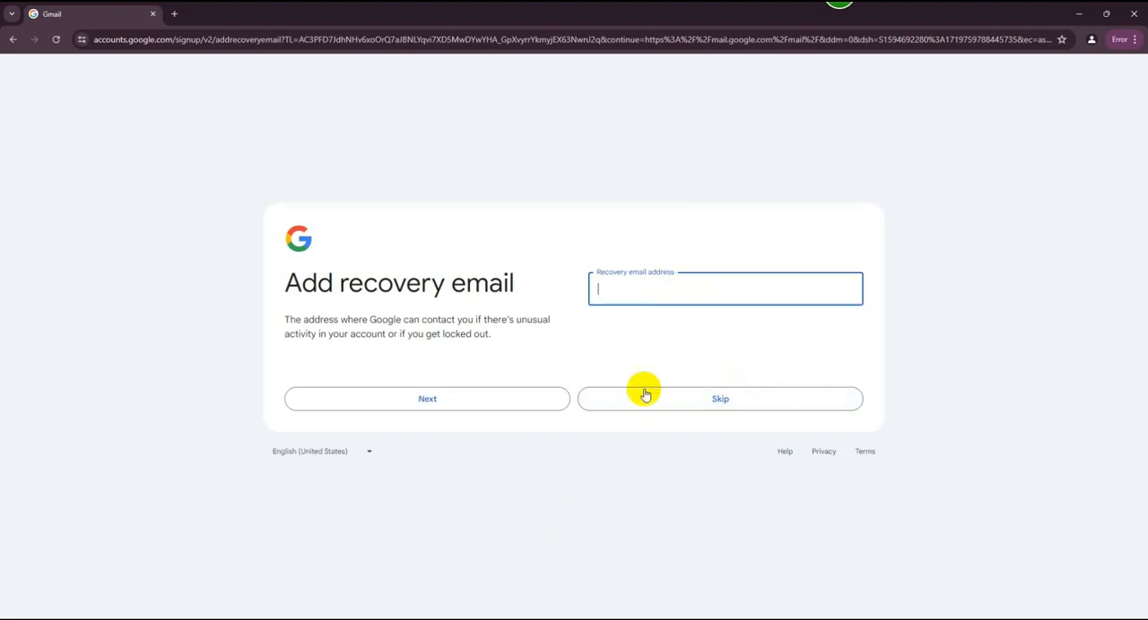
Enter a recovery email address and continue through the account review to the Privacy and Terms page.
mouse_move(756, 618)
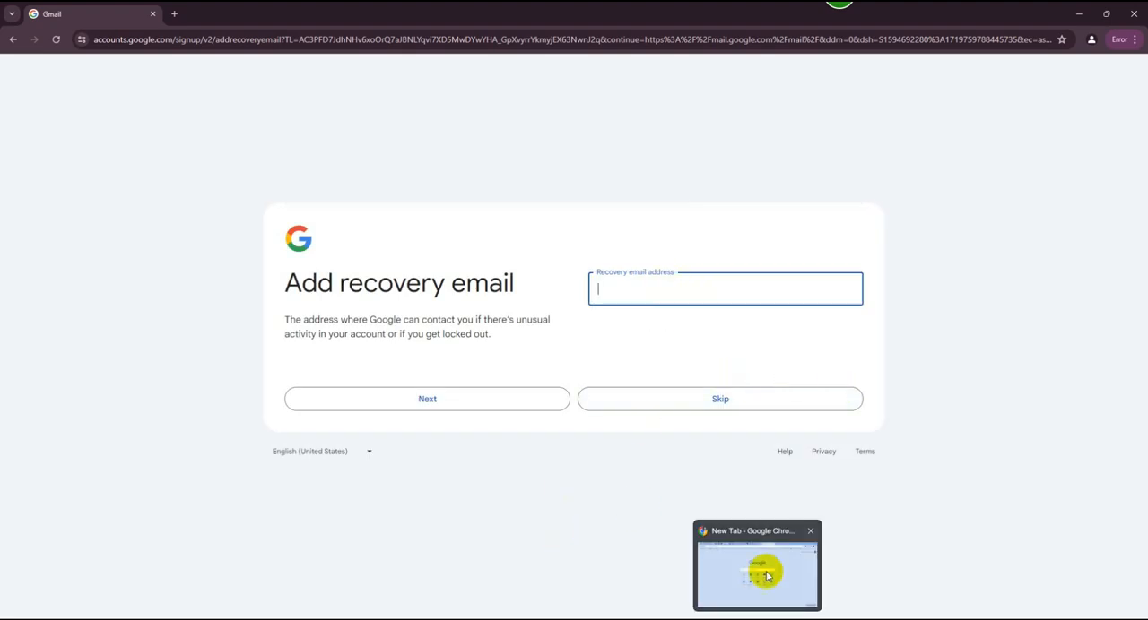
click(651, 287)
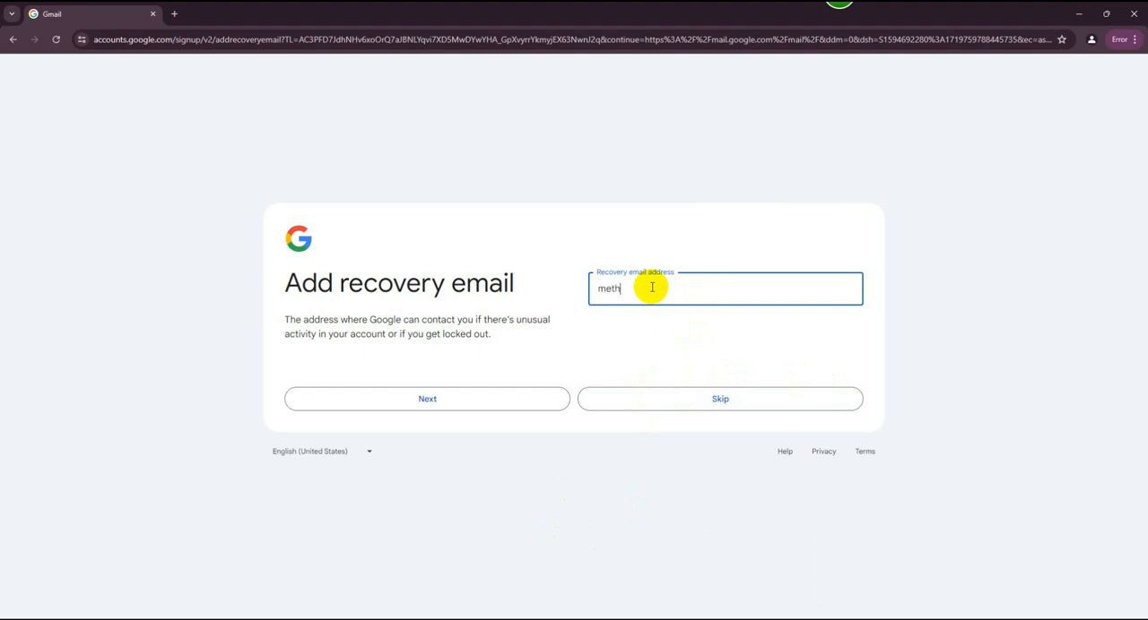
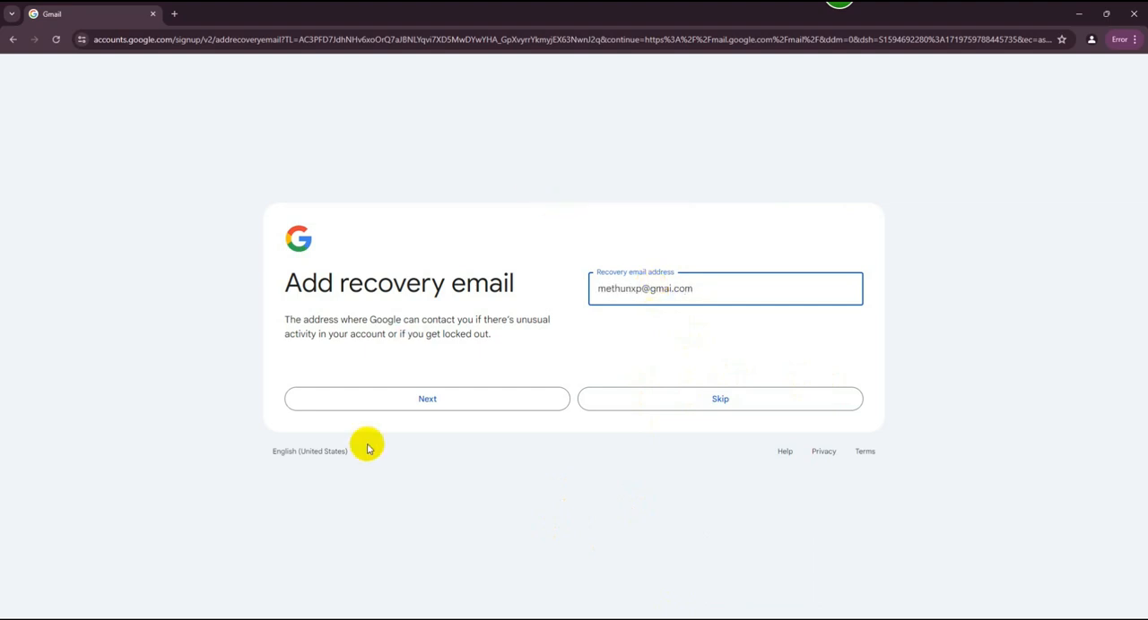
click(527, 404)
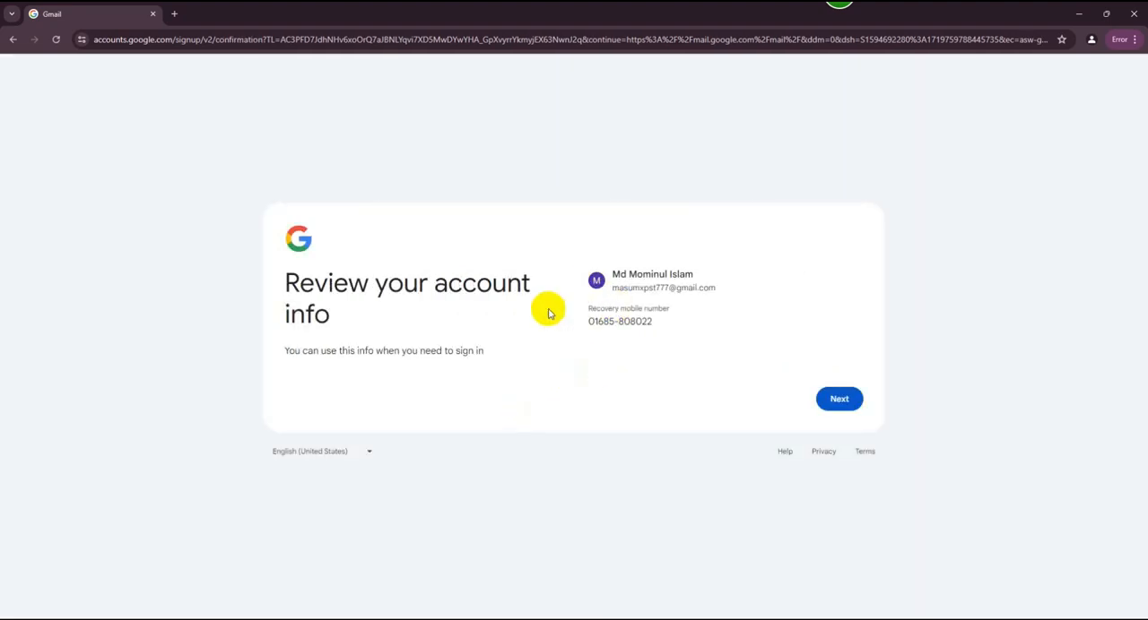
click(840, 402)
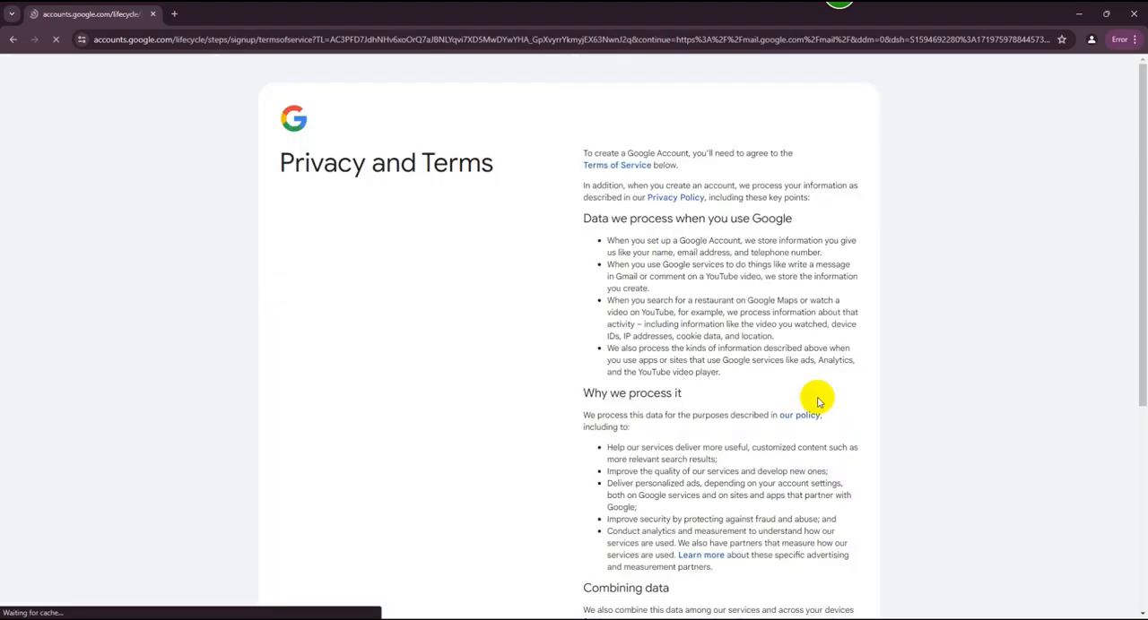
scroll(730, 397, down, 3)
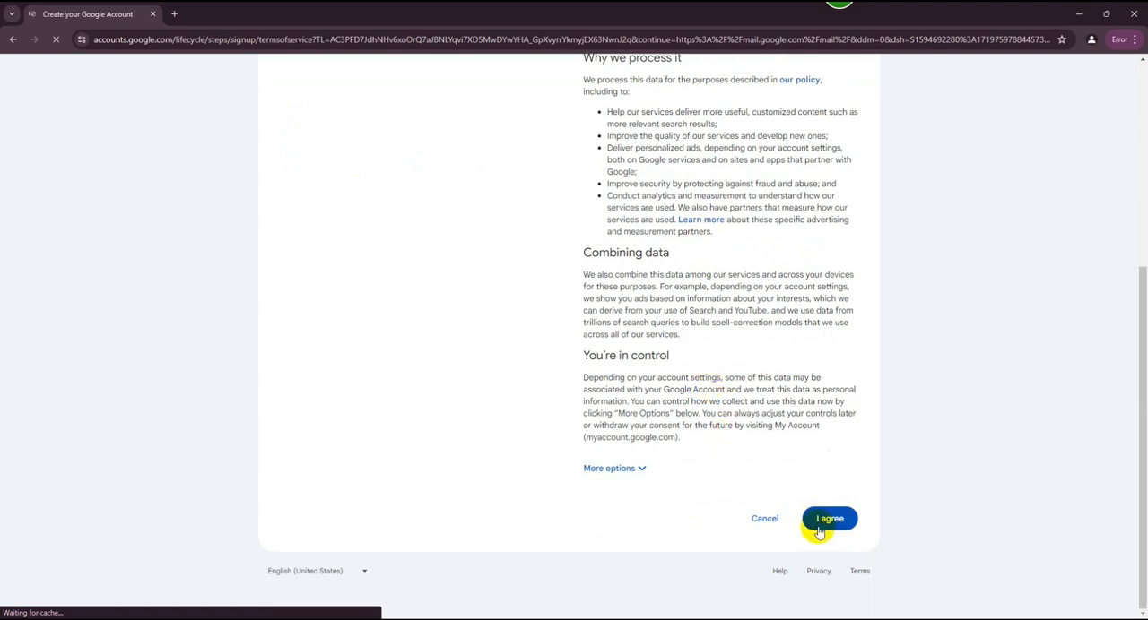
scroll(759, 332, up, 3)
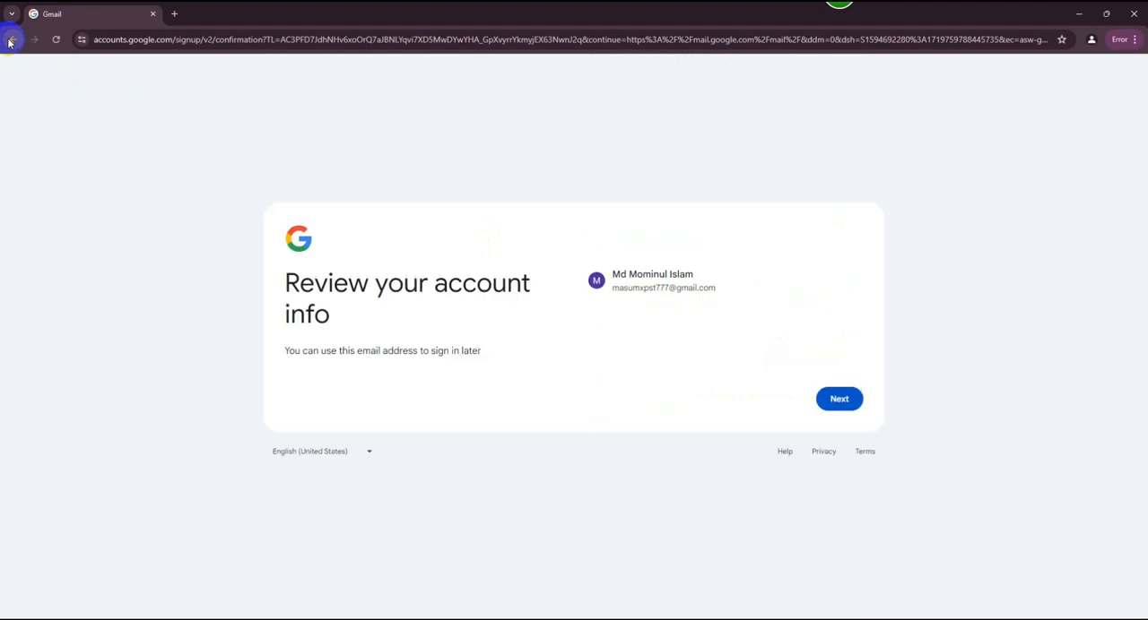
Go back to the password page, re-enter and confirm the account password, and submit it.
click(11, 41)
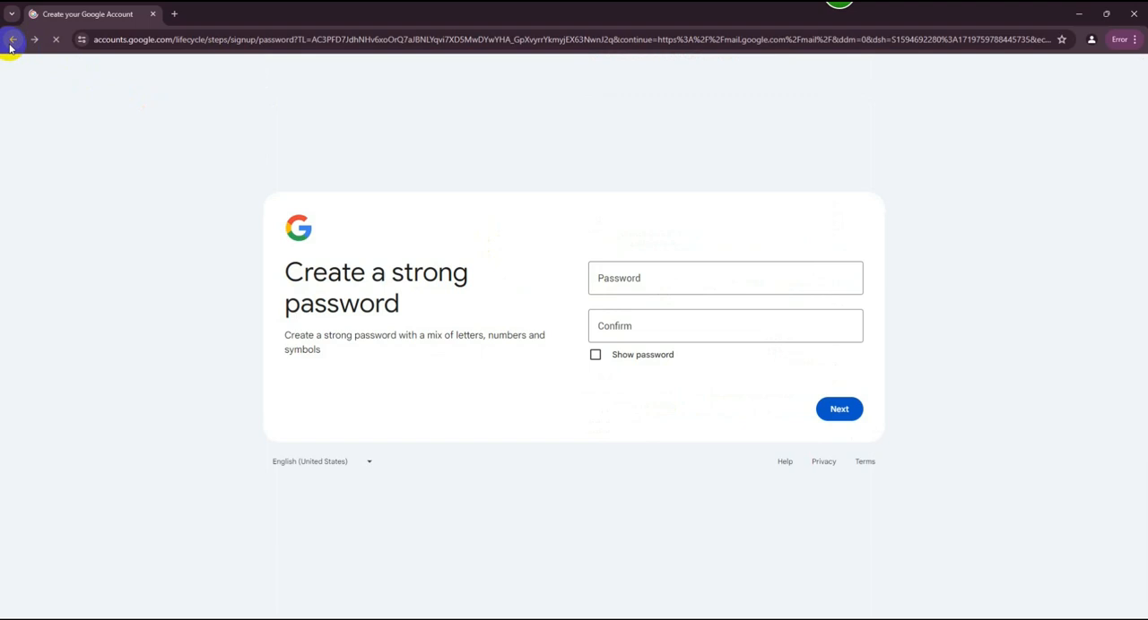
click(633, 272)
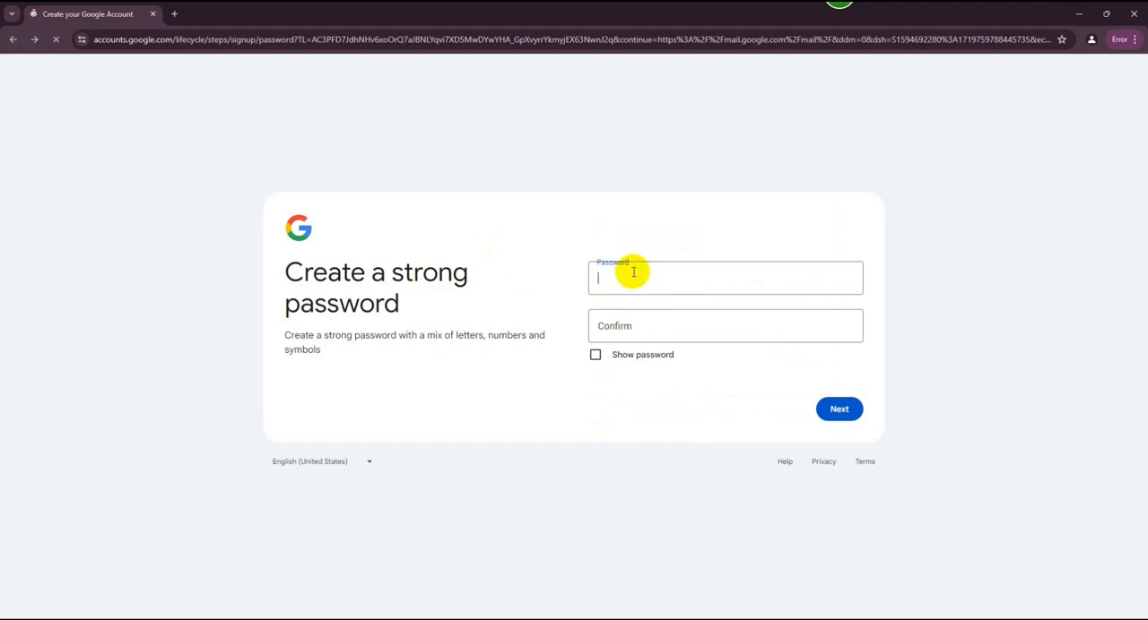
text(•••••••••)
click(632, 329)
text(•••••••••••)
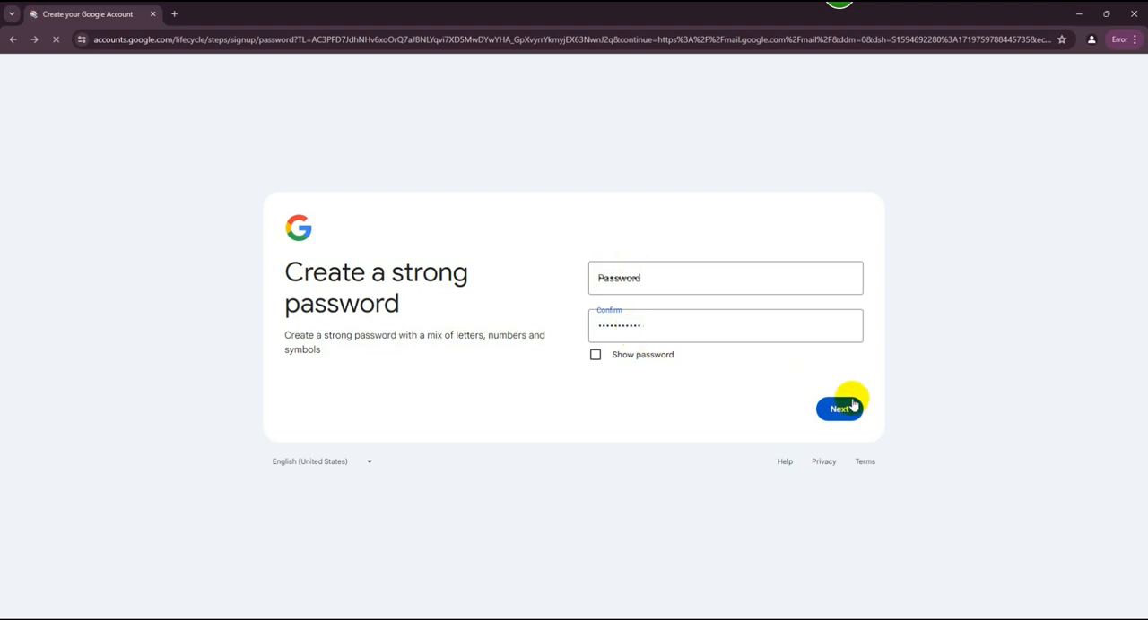
click(838, 411)
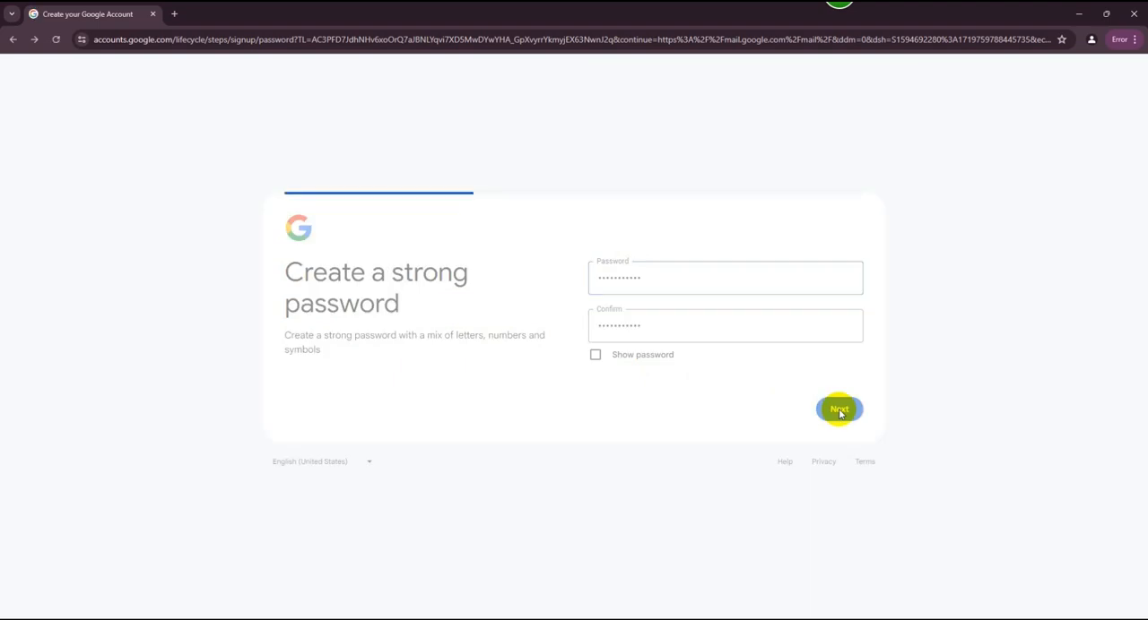
Fill in the recovery email address with the correct gmail.com domain and submit it.
click(676, 207)
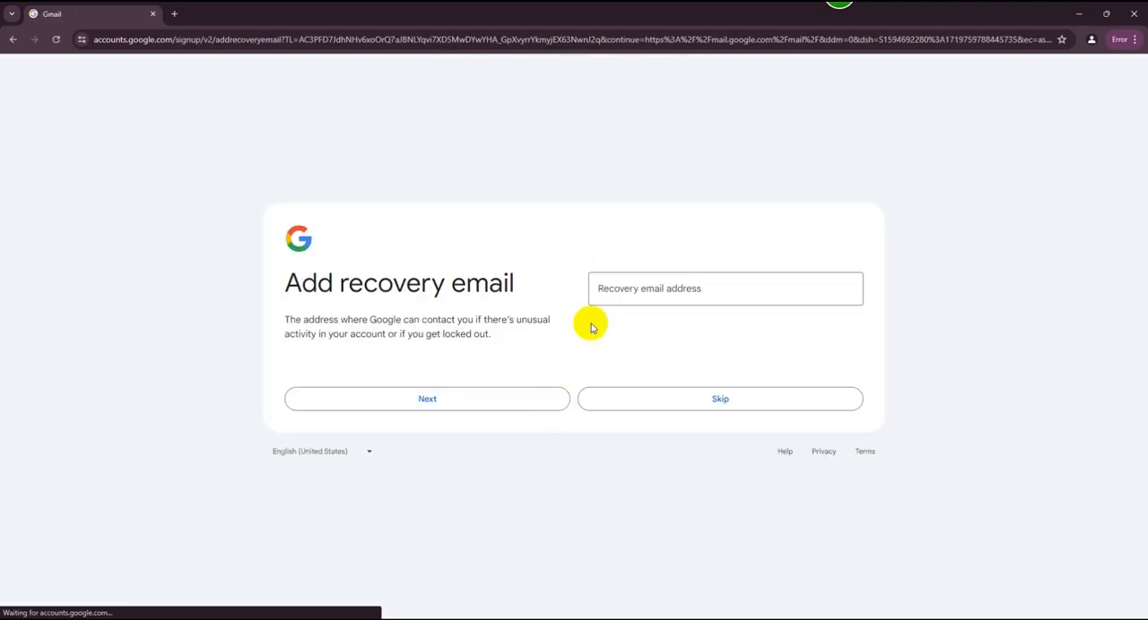
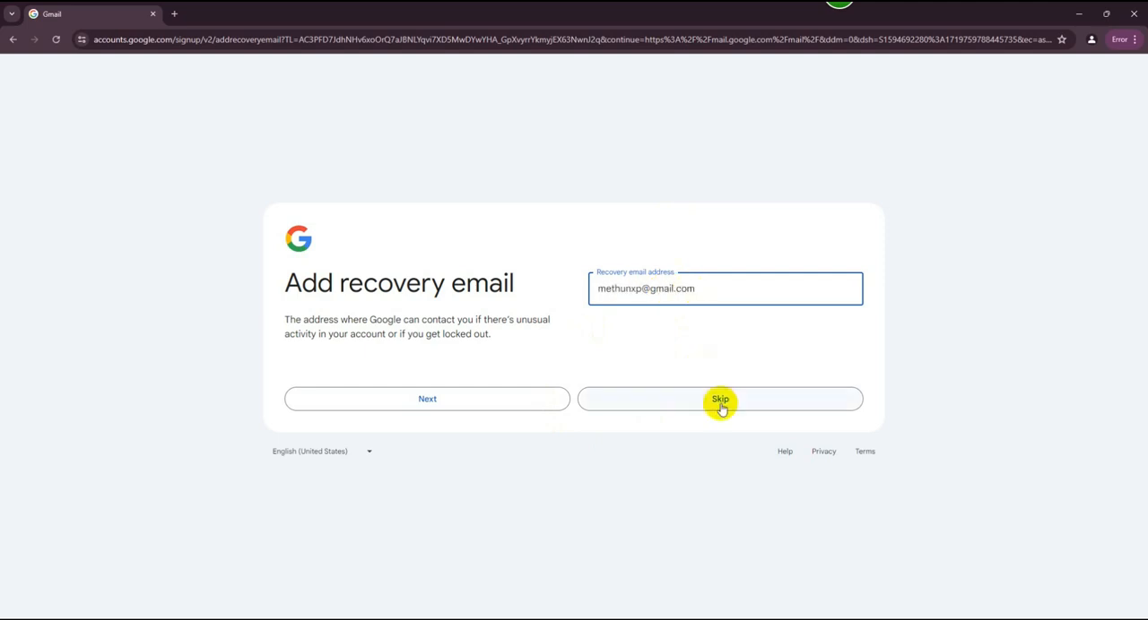
click(484, 401)
Continue past the account review and agree to Google's Privacy and Terms to create the account.
click(848, 404)
scroll(691, 430, down, 4)
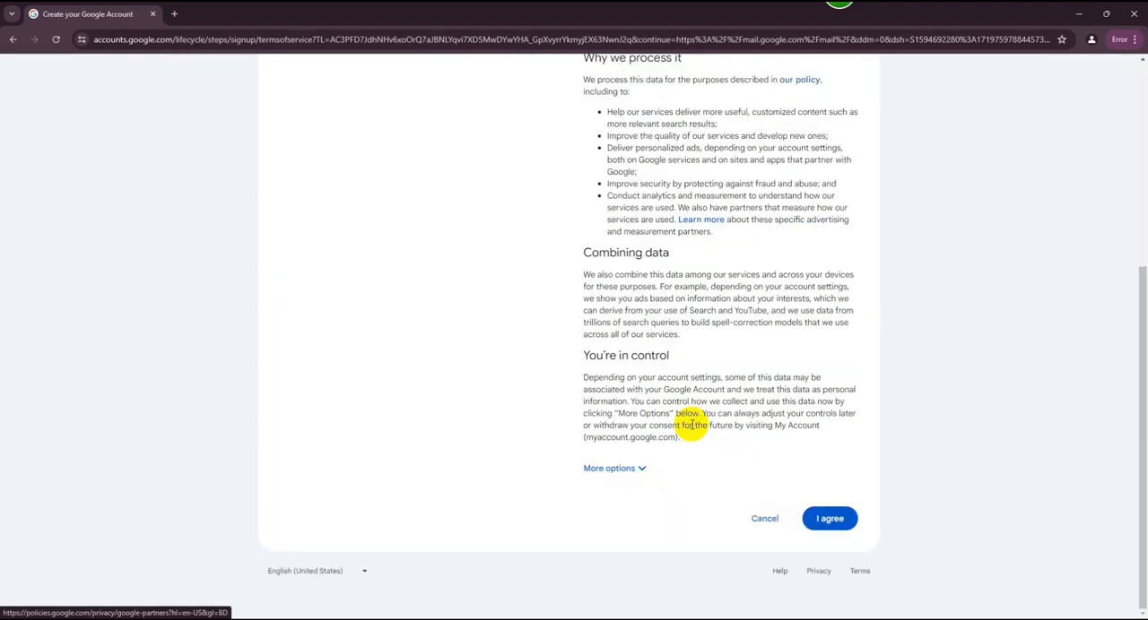
click(824, 522)
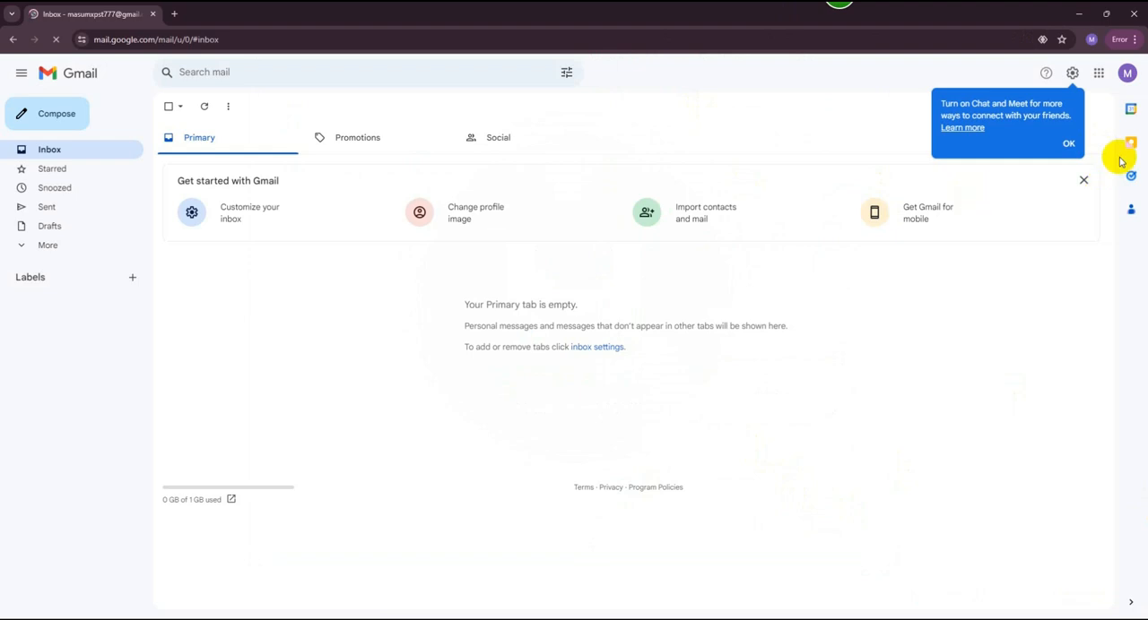
Dismiss the Chat and Meet tip and the privacy notice in the new Gmail inbox.
click(1066, 146)
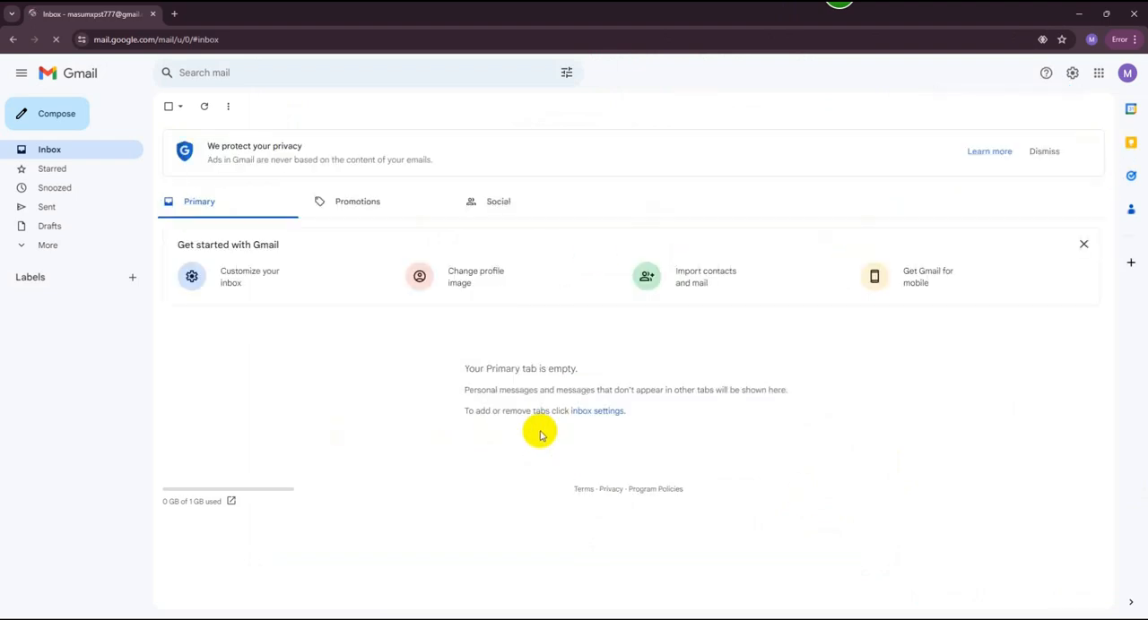
click(1045, 151)
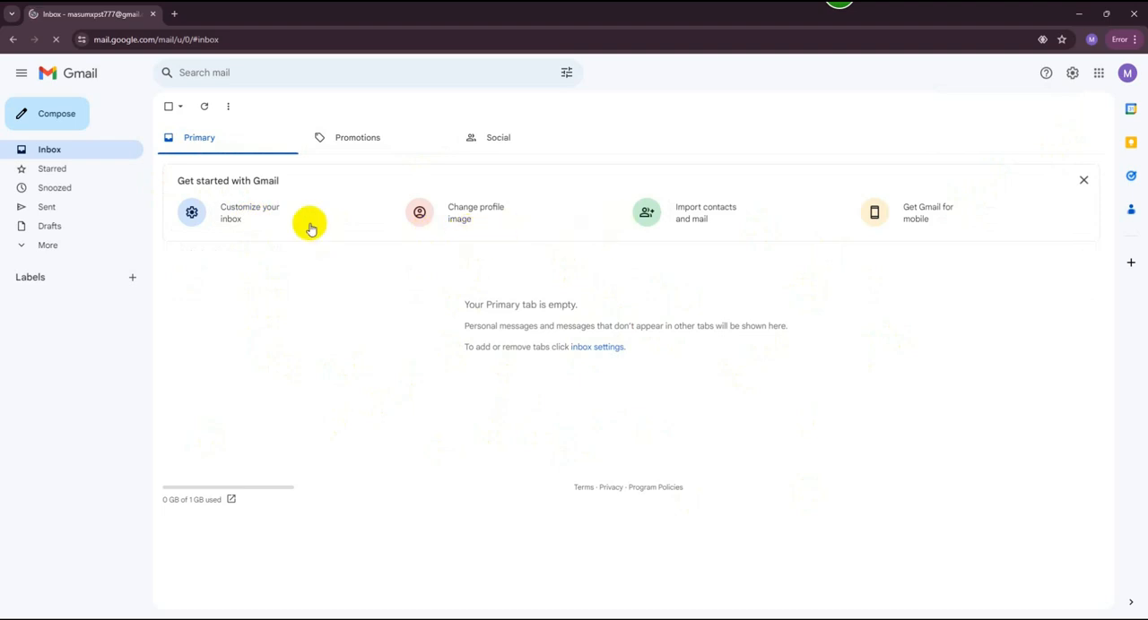
Enable the Updates and Forums inbox categories in the Gmail settings and save the changes.
click(1076, 75)
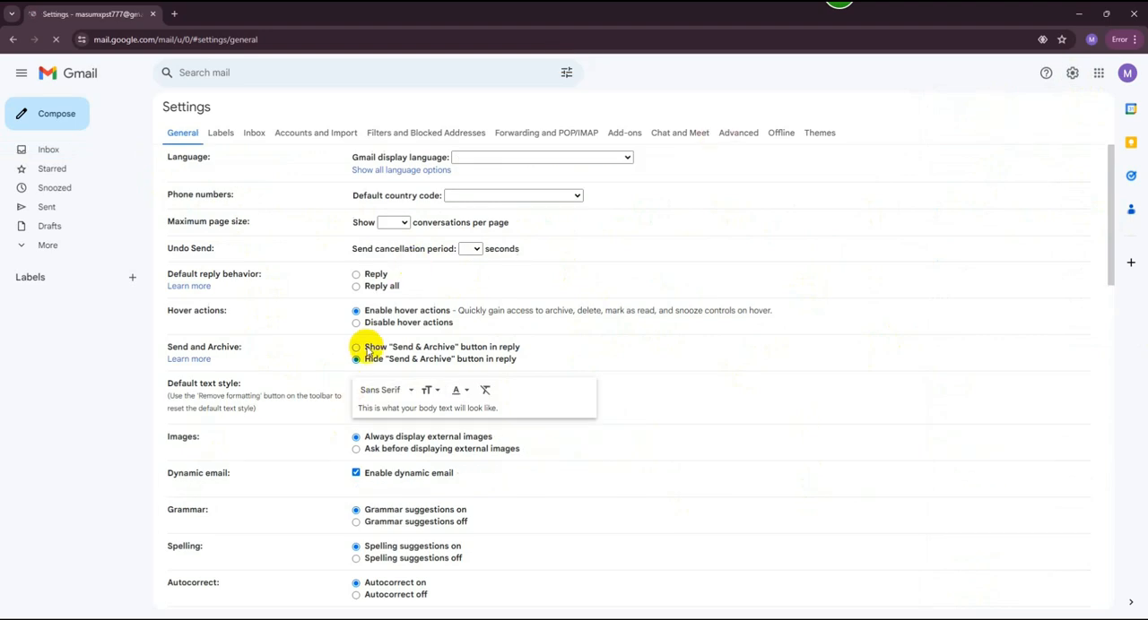
click(221, 134)
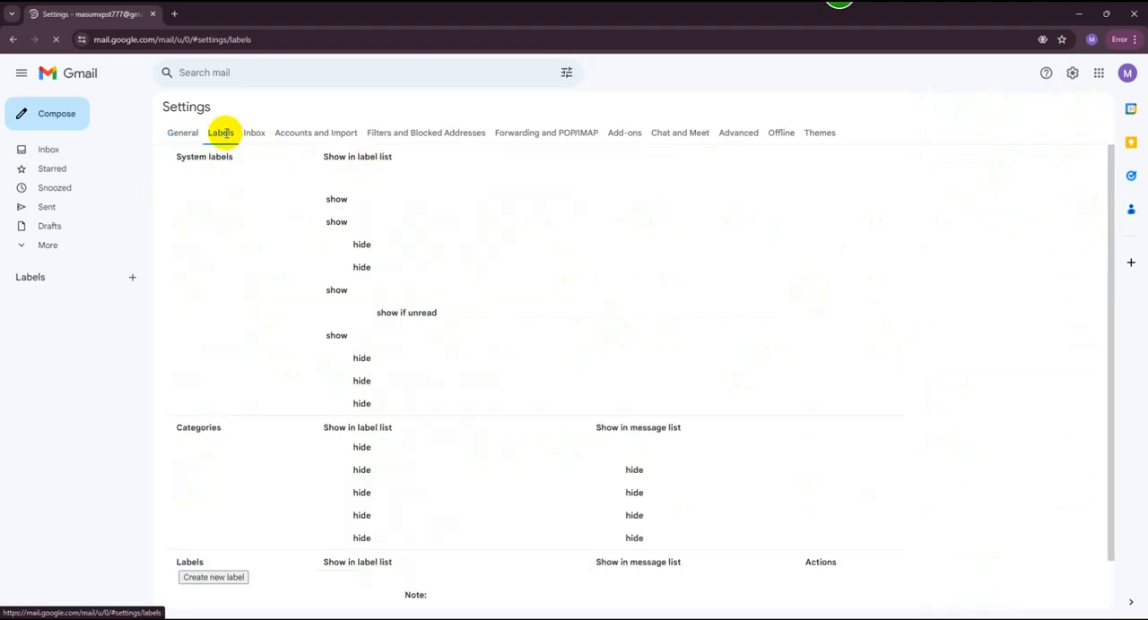
click(253, 133)
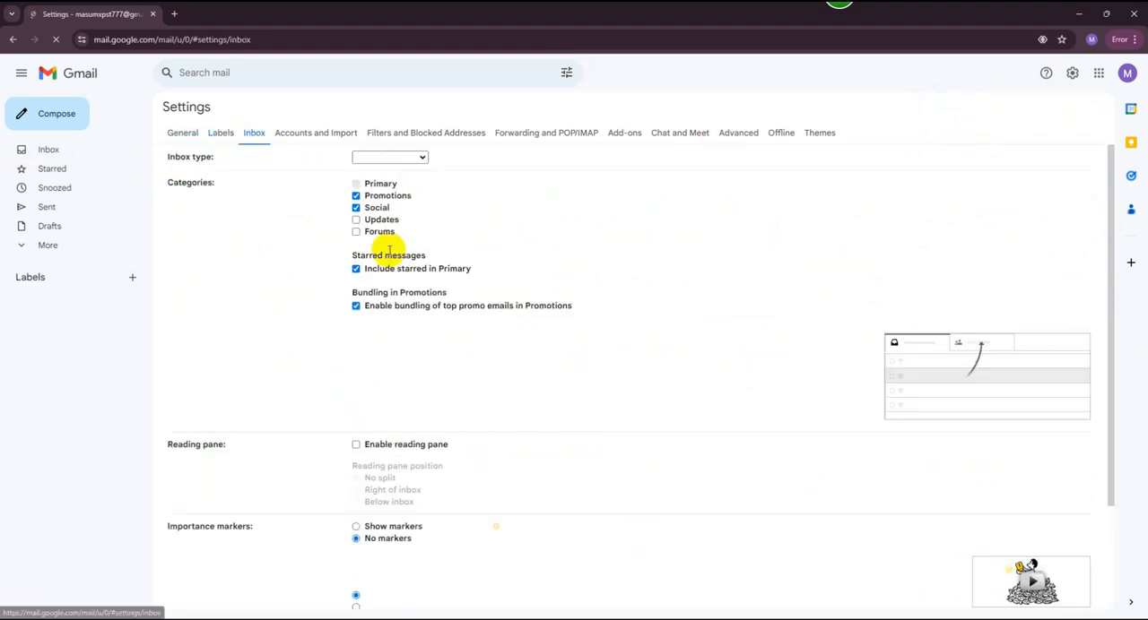
click(356, 232)
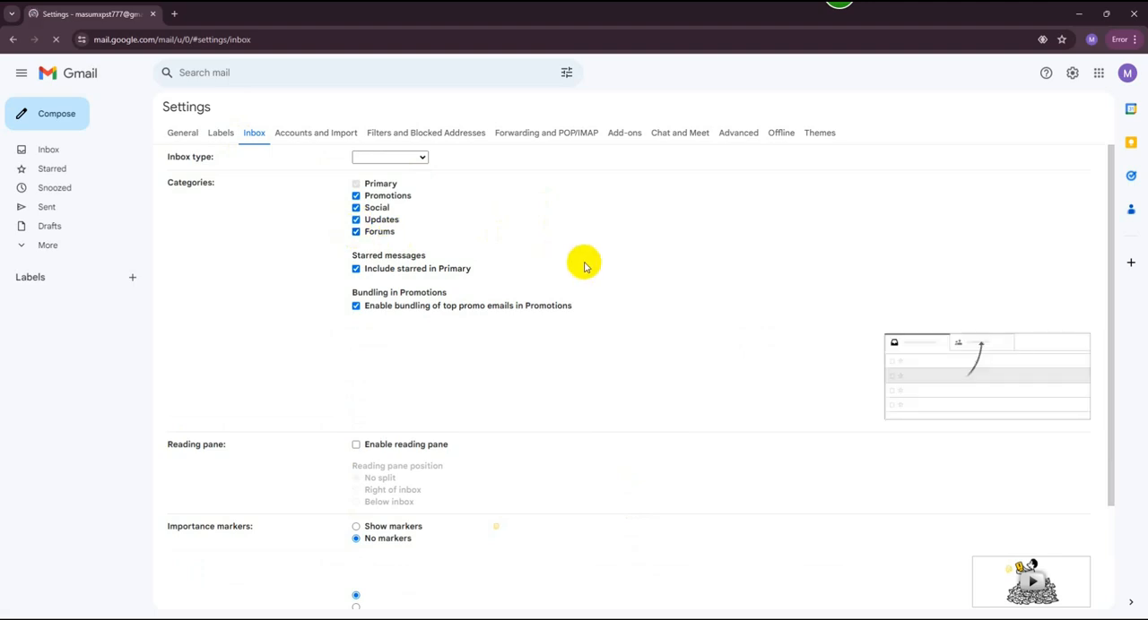
scroll(611, 298, down, 3)
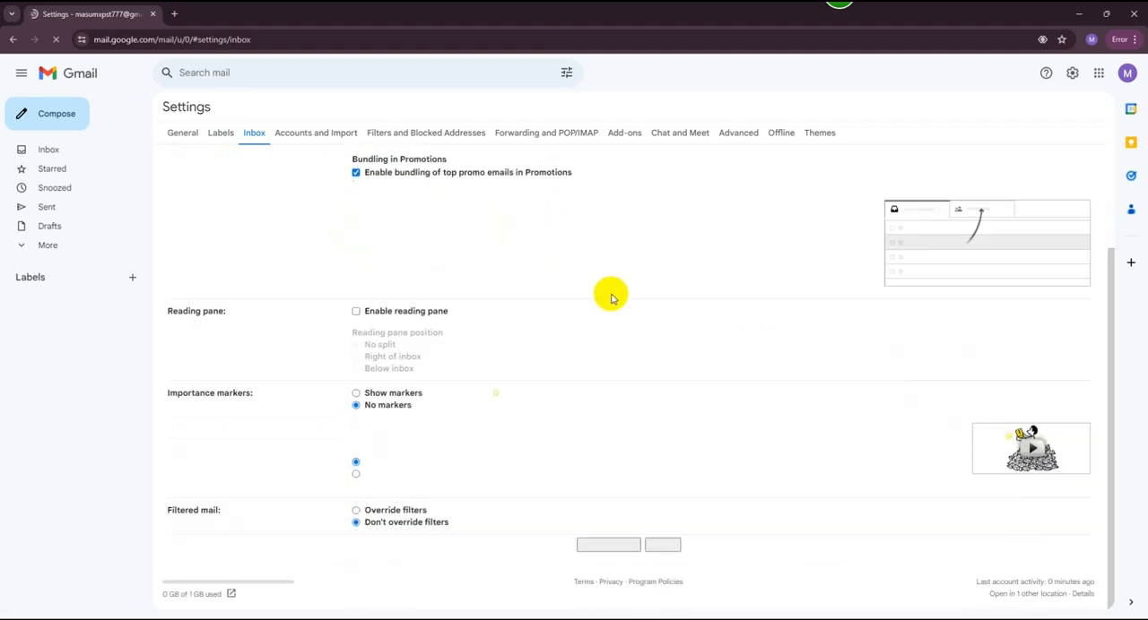
click(596, 544)
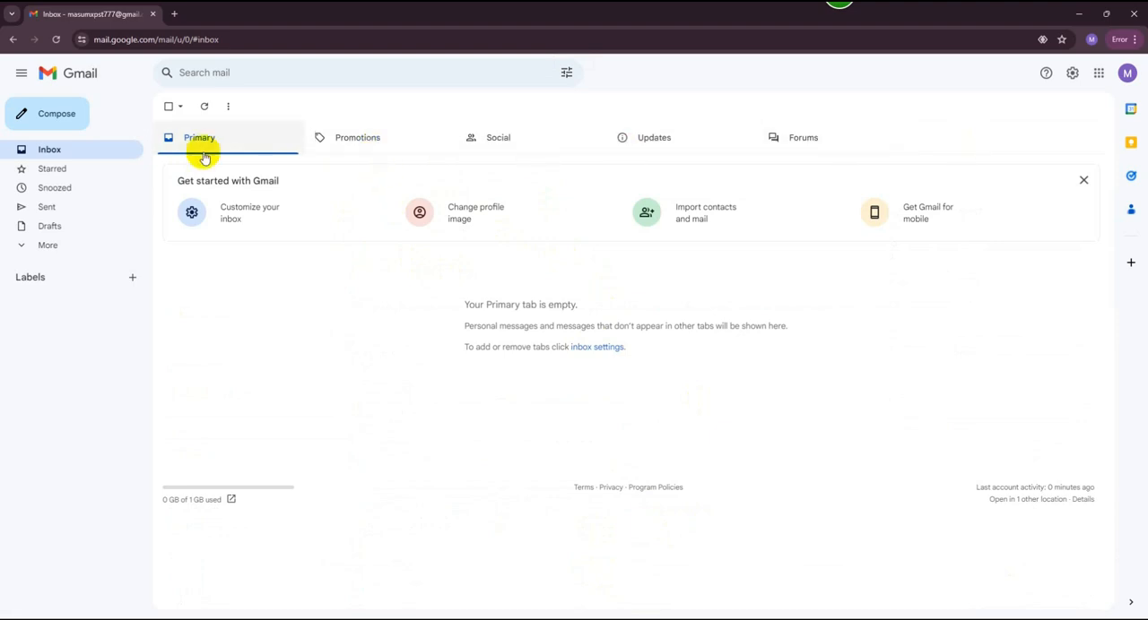
Open the language settings for other Google products from Gmail's general settings.
click(1071, 74)
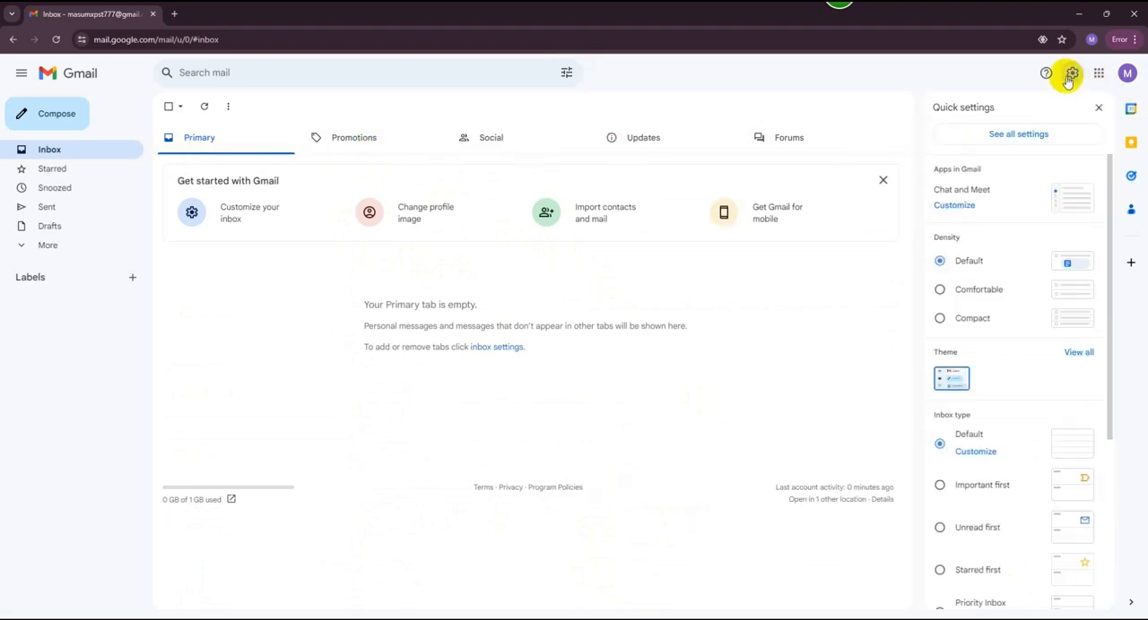
click(1035, 143)
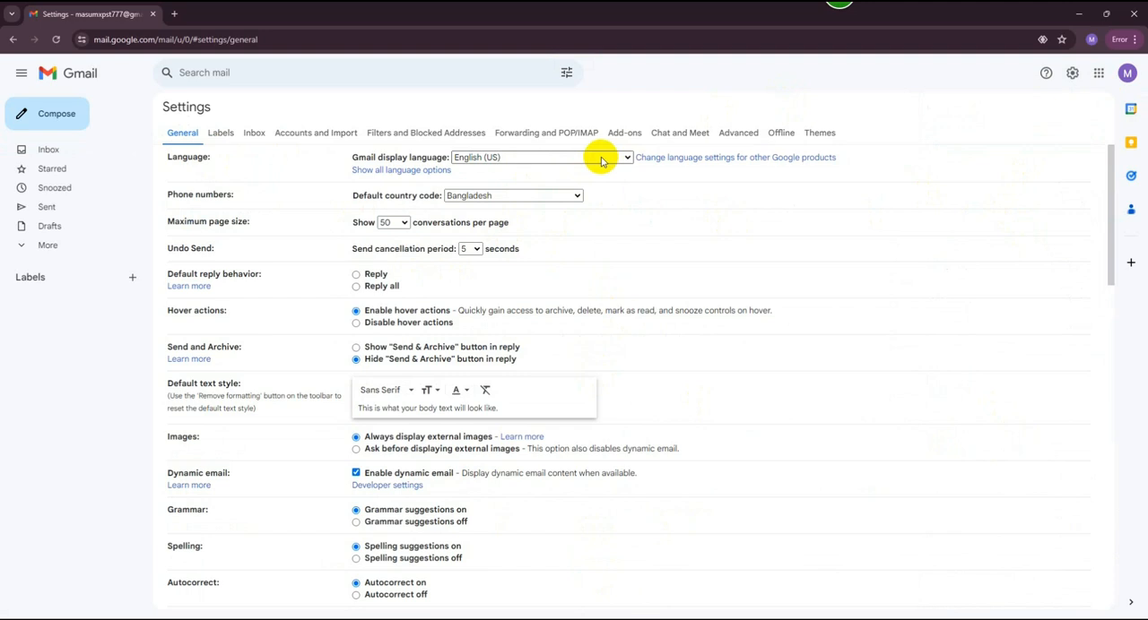
click(769, 166)
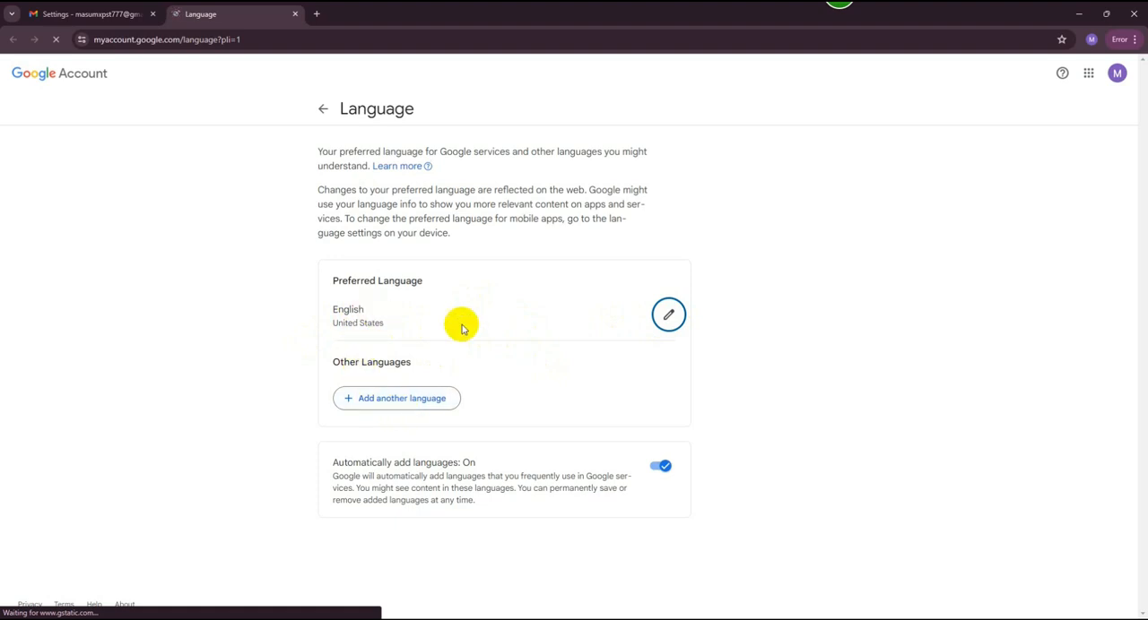
Add English (United Kingdom) as another language of the Google account and save it.
click(377, 405)
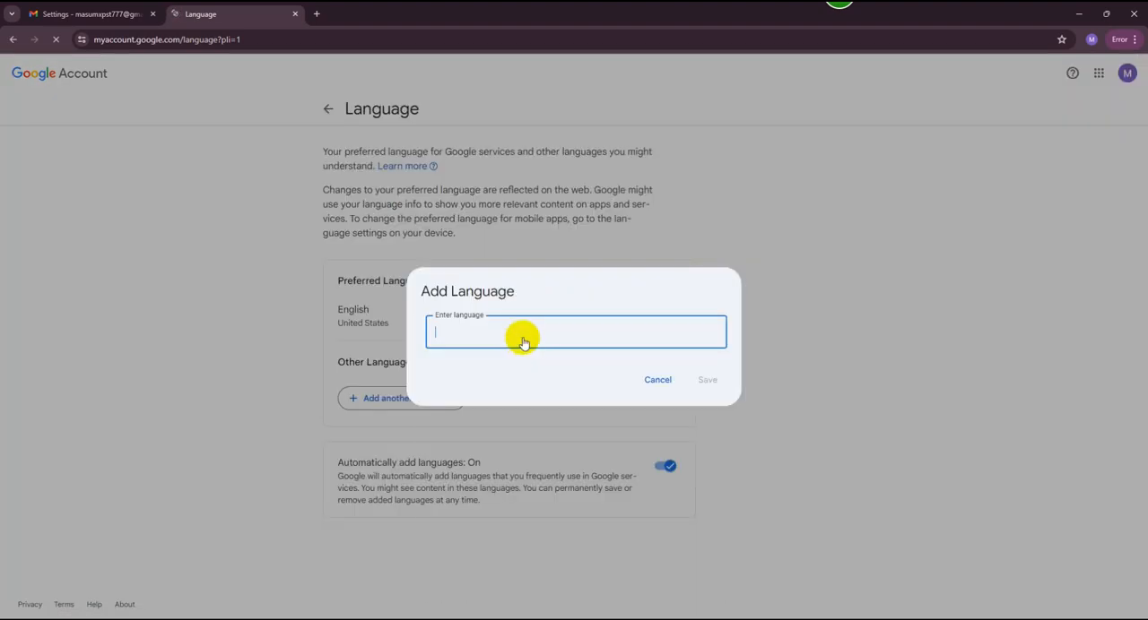
click(523, 337)
text(Engl)
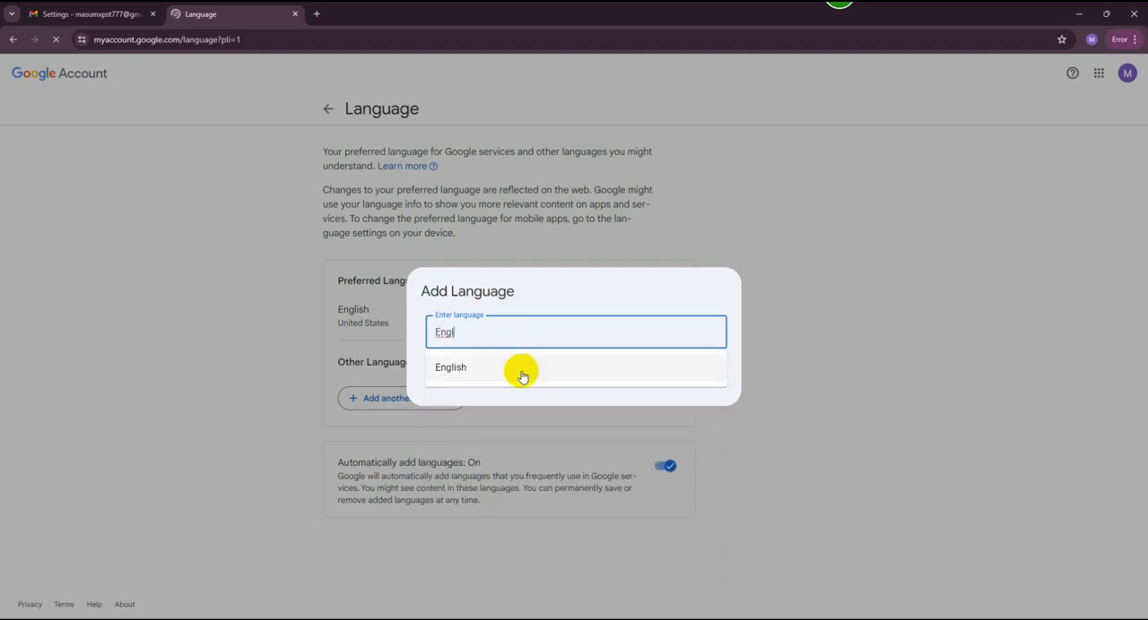
click(523, 377)
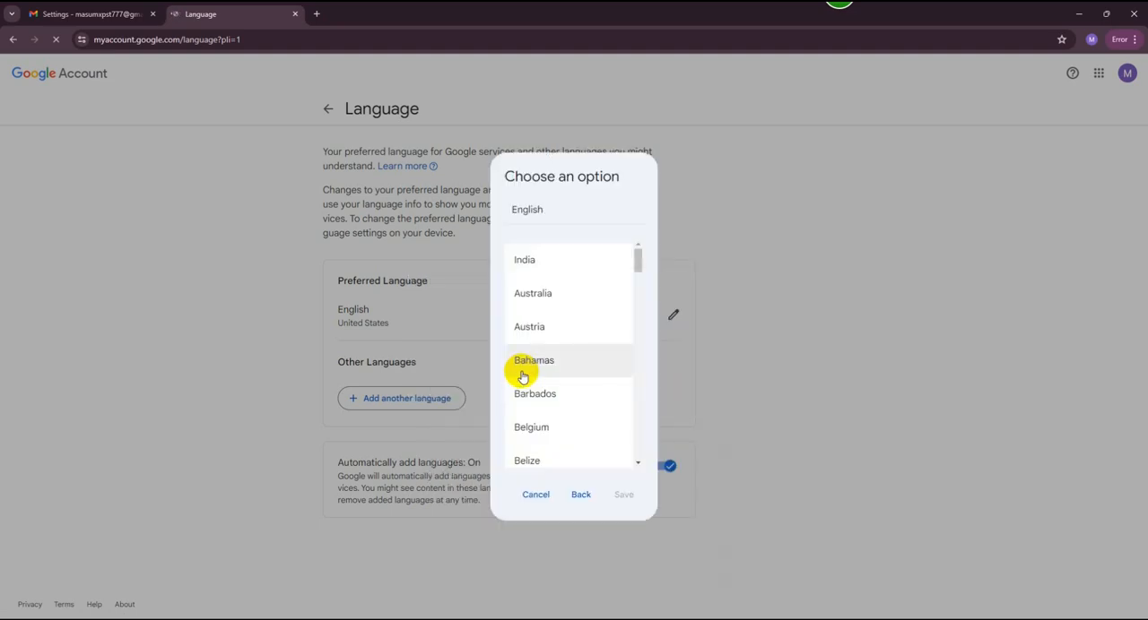
scroll(579, 420, down, 8)
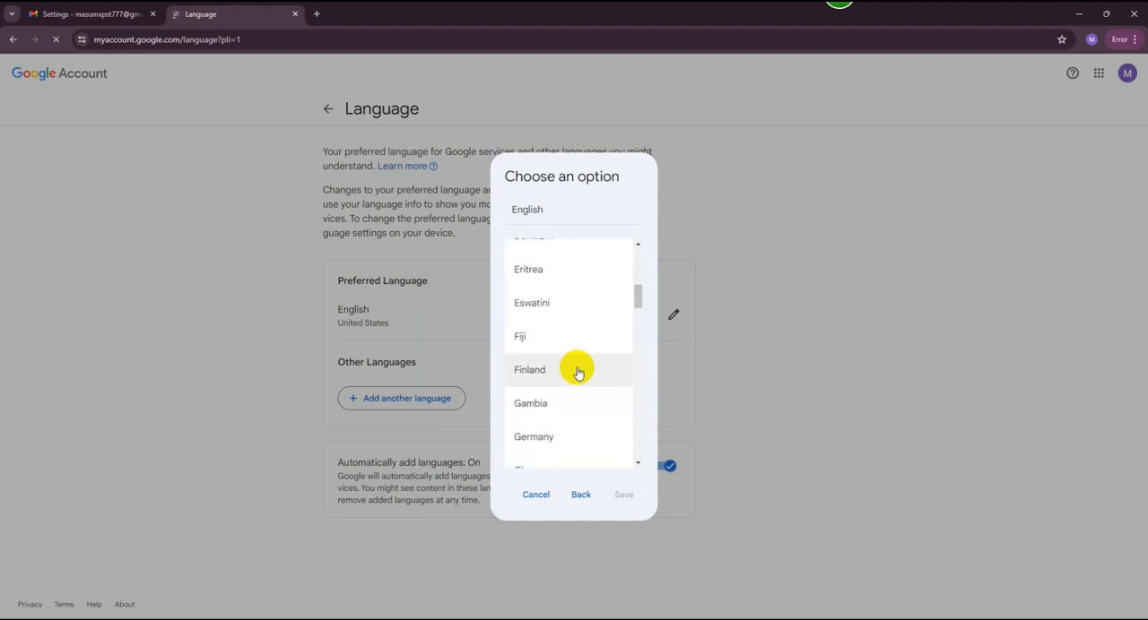
scroll(579, 373, down, 2)
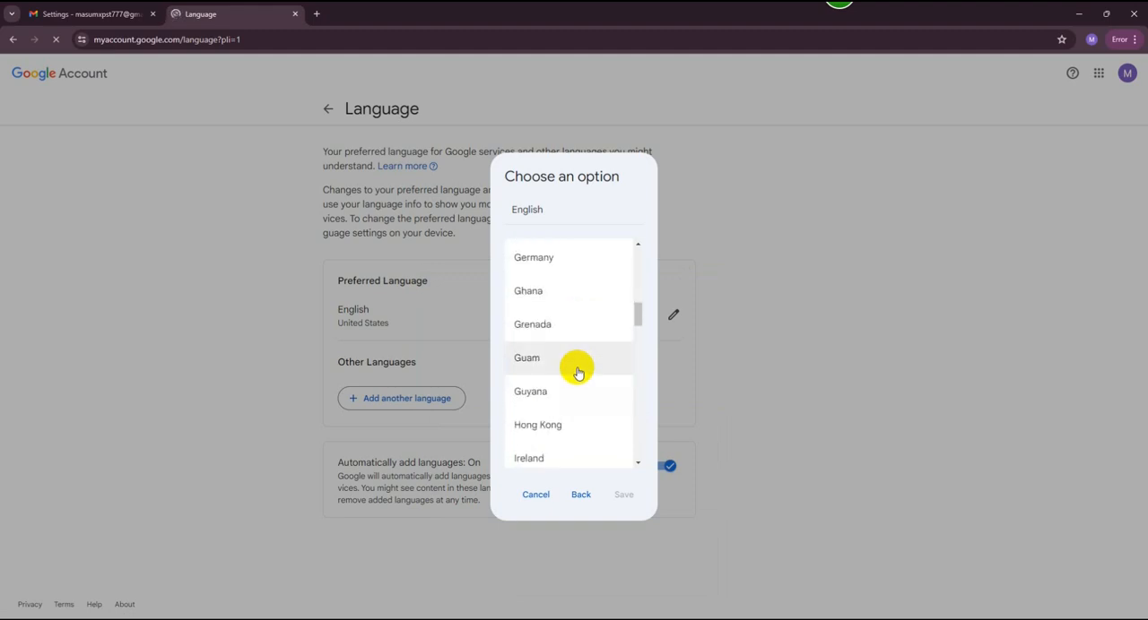
scroll(578, 373, down, 4)
scroll(578, 373, down, 10)
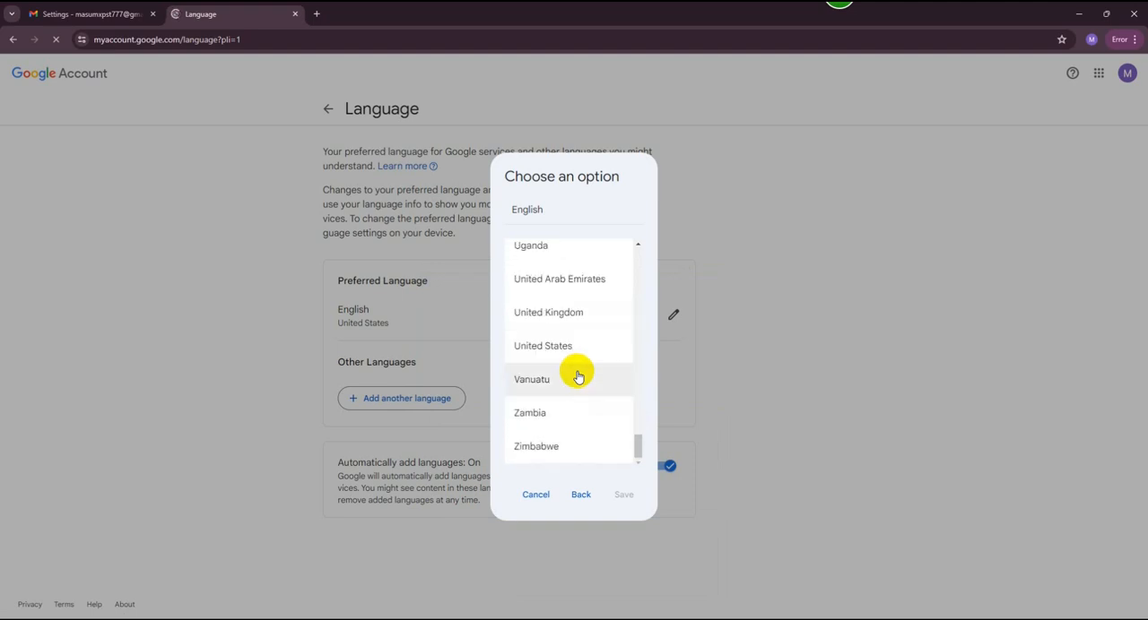
click(581, 314)
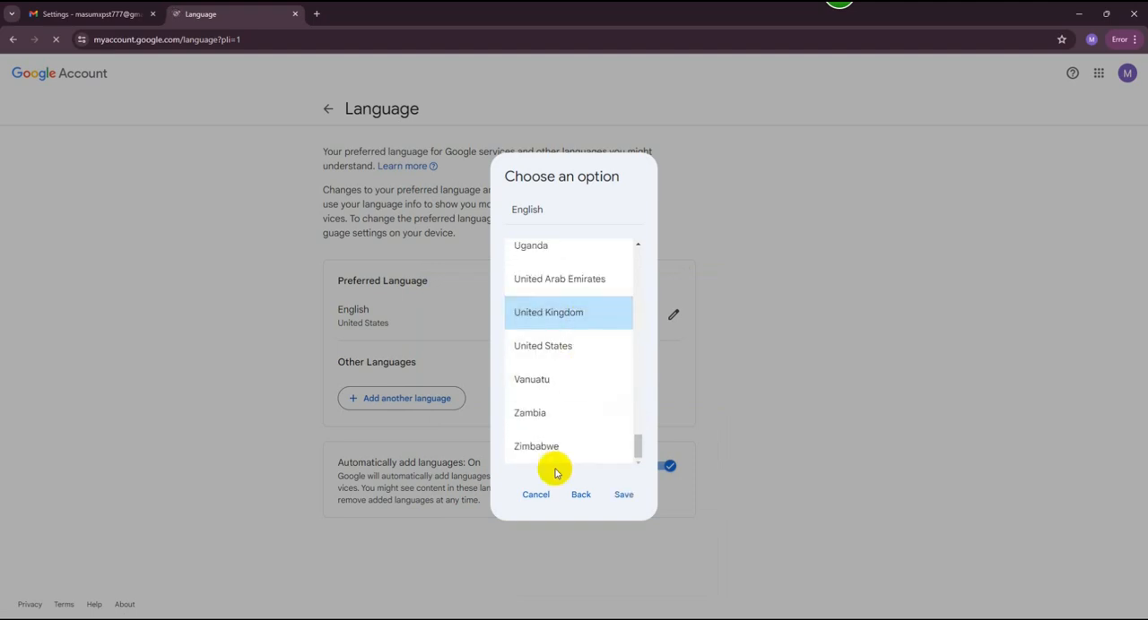
click(623, 495)
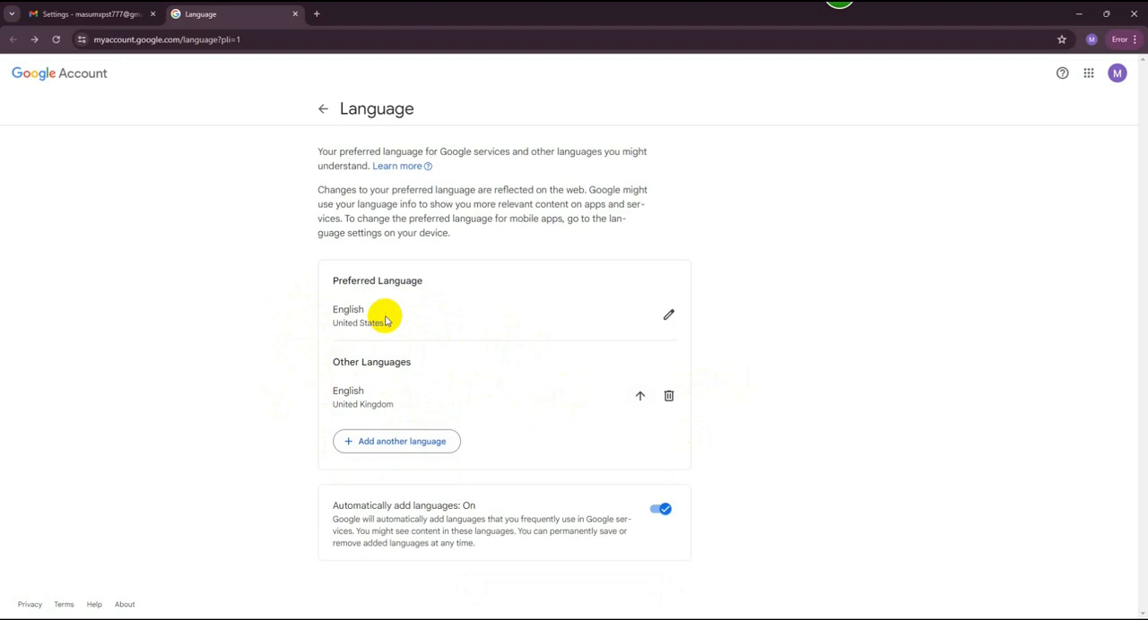
Try English (United Kingdom) as the preferred language and switch back to English (United States).
click(641, 397)
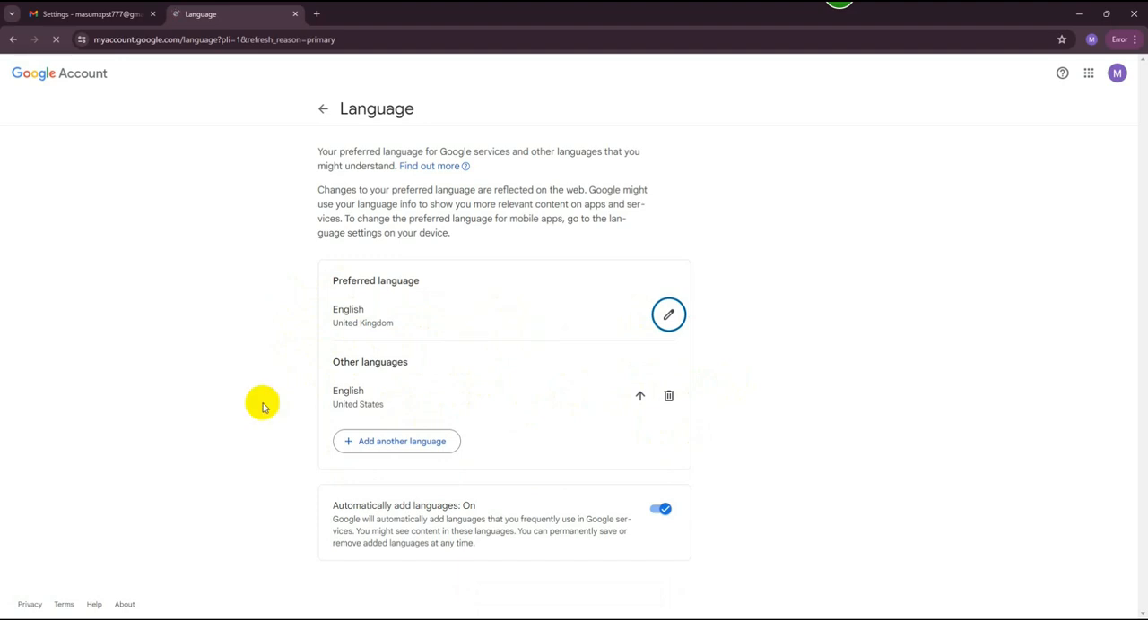
click(640, 395)
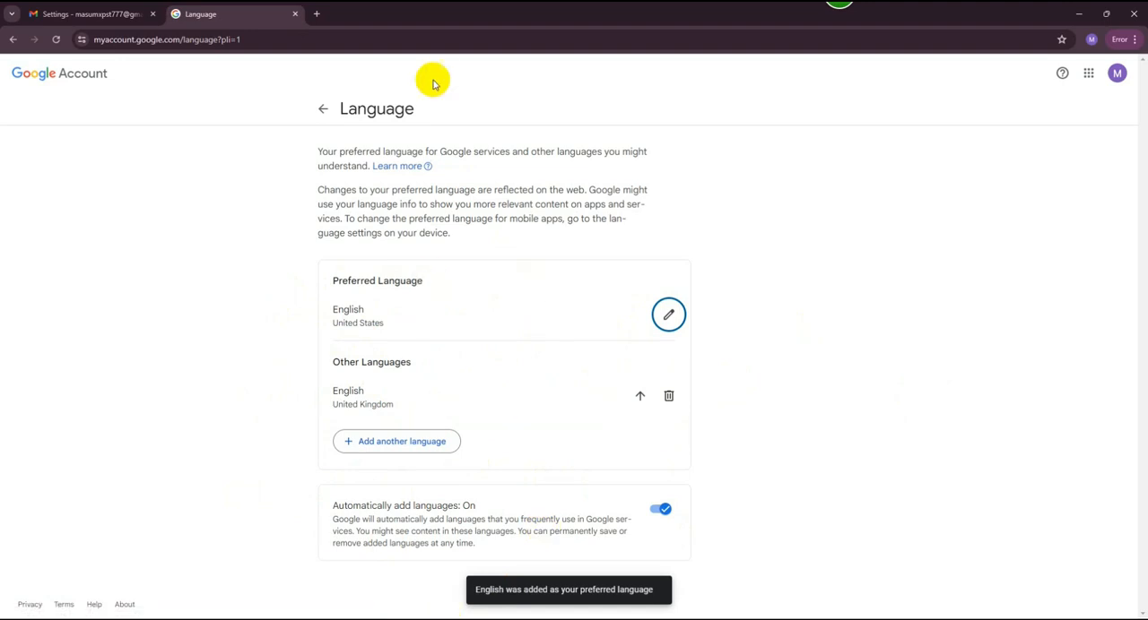
Close the Google account language page and reload the Gmail settings.
click(293, 14)
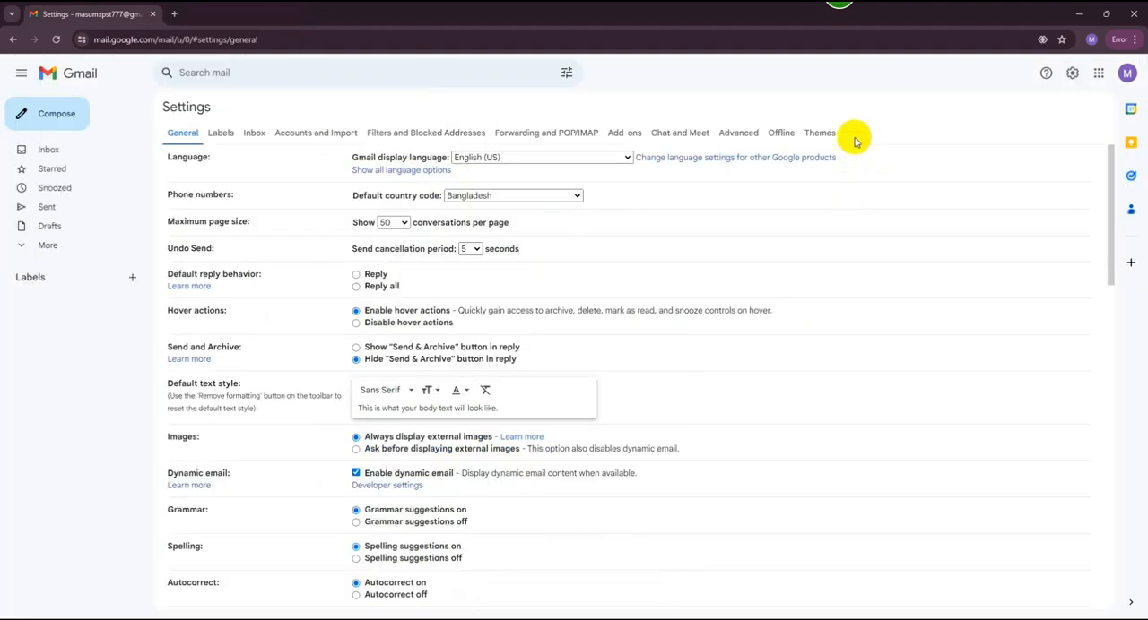
right_click(958, 105)
click(881, 152)
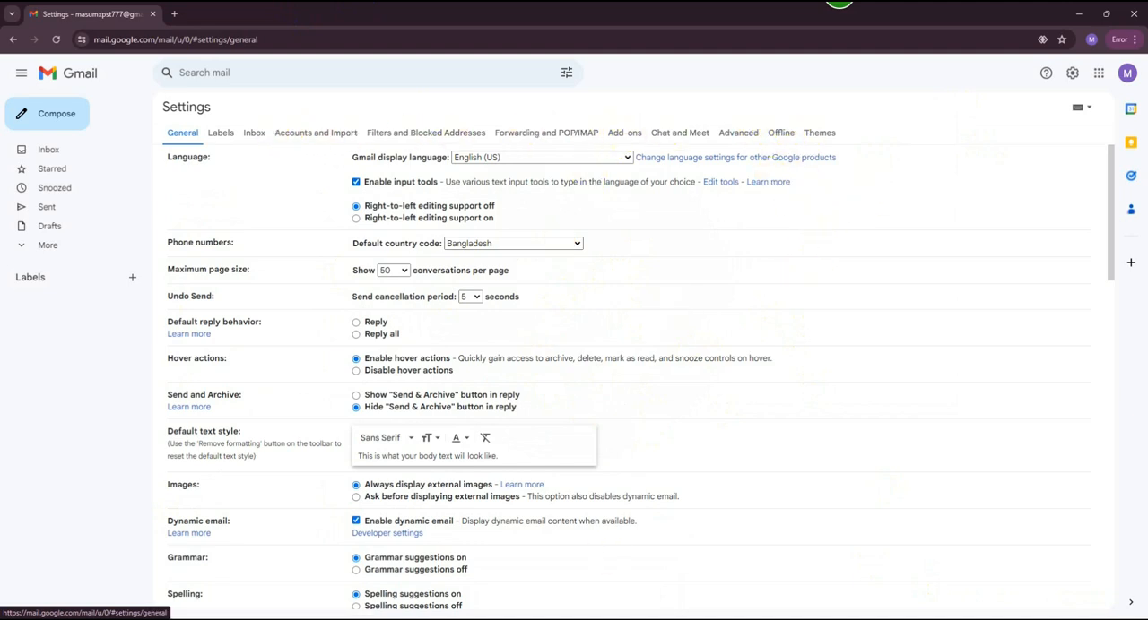
Set the Gmail theme to the purple cloudy sunset sky photo and save it.
click(822, 133)
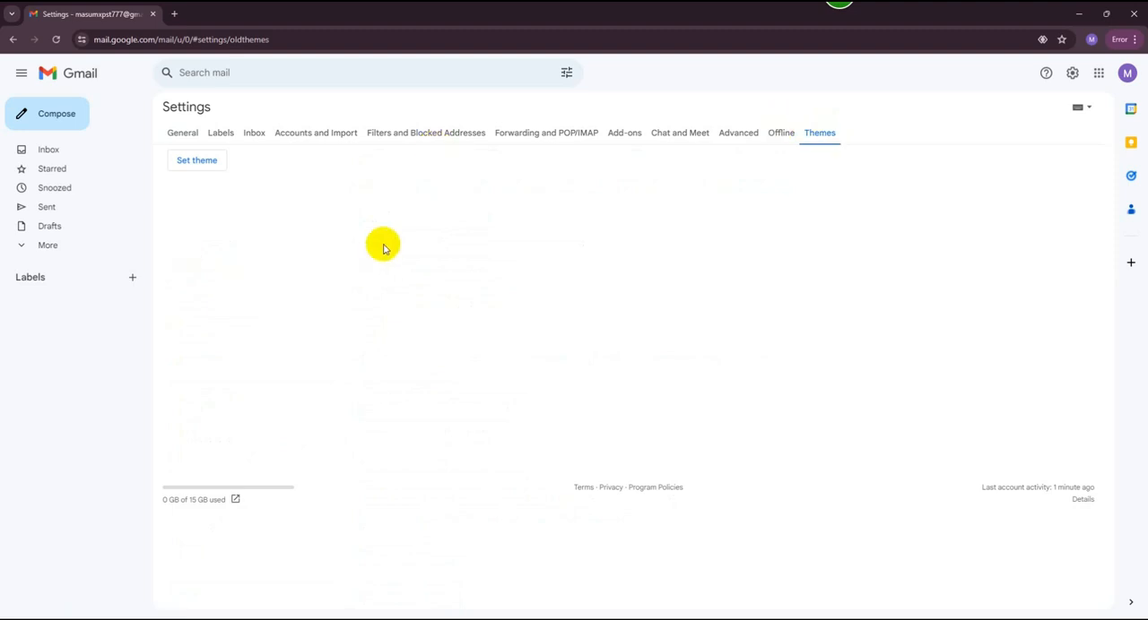
click(205, 166)
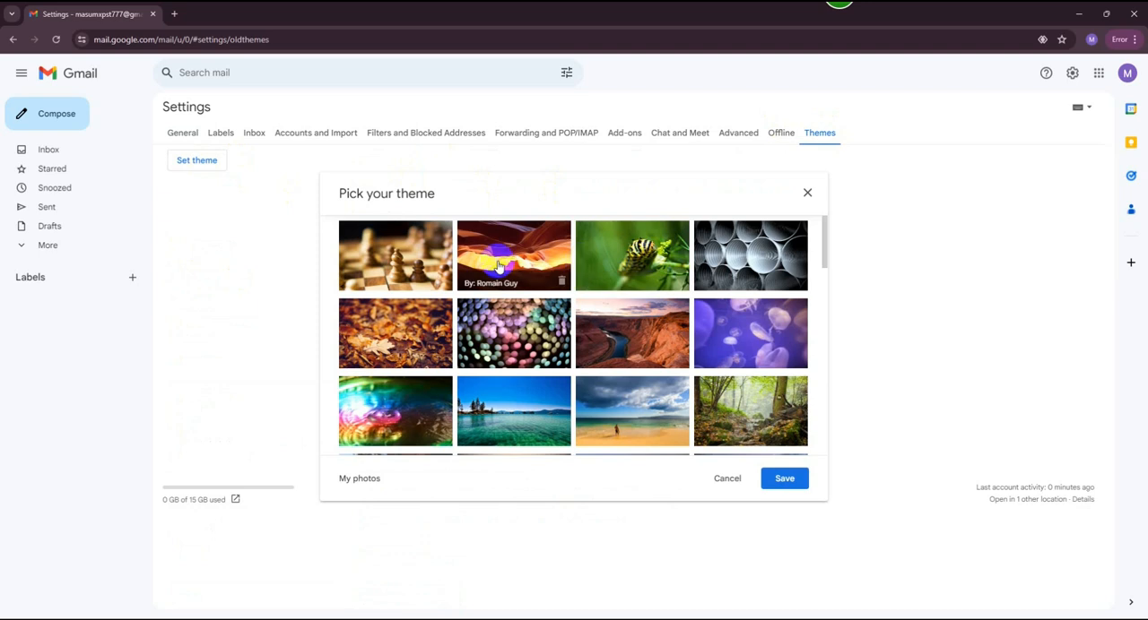
scroll(499, 266, down, 5)
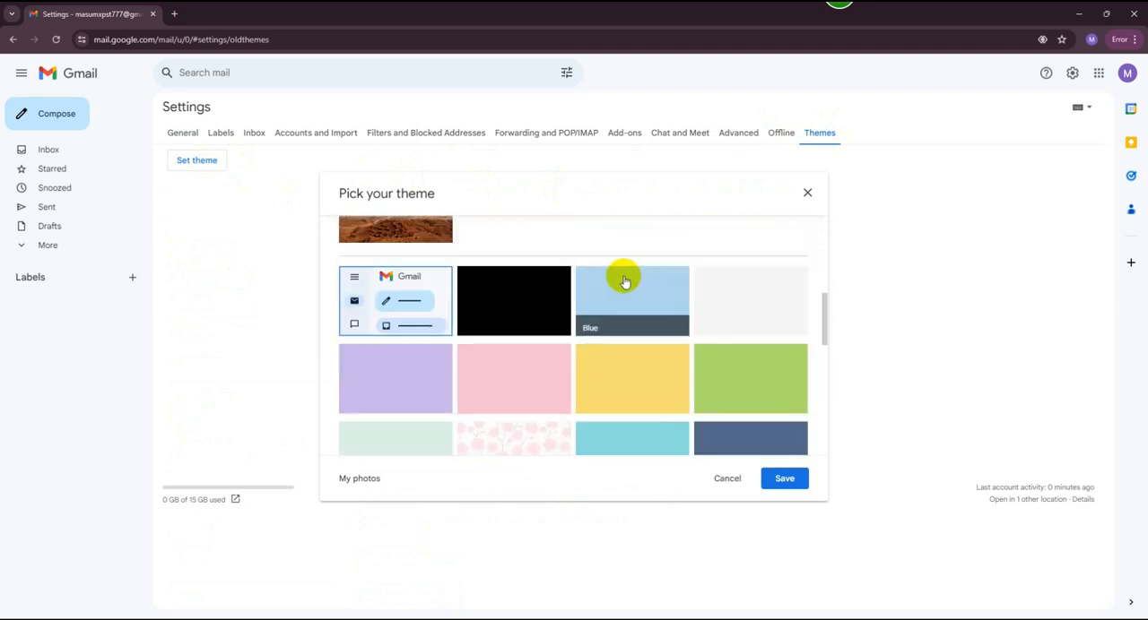
scroll(555, 256, up, 2)
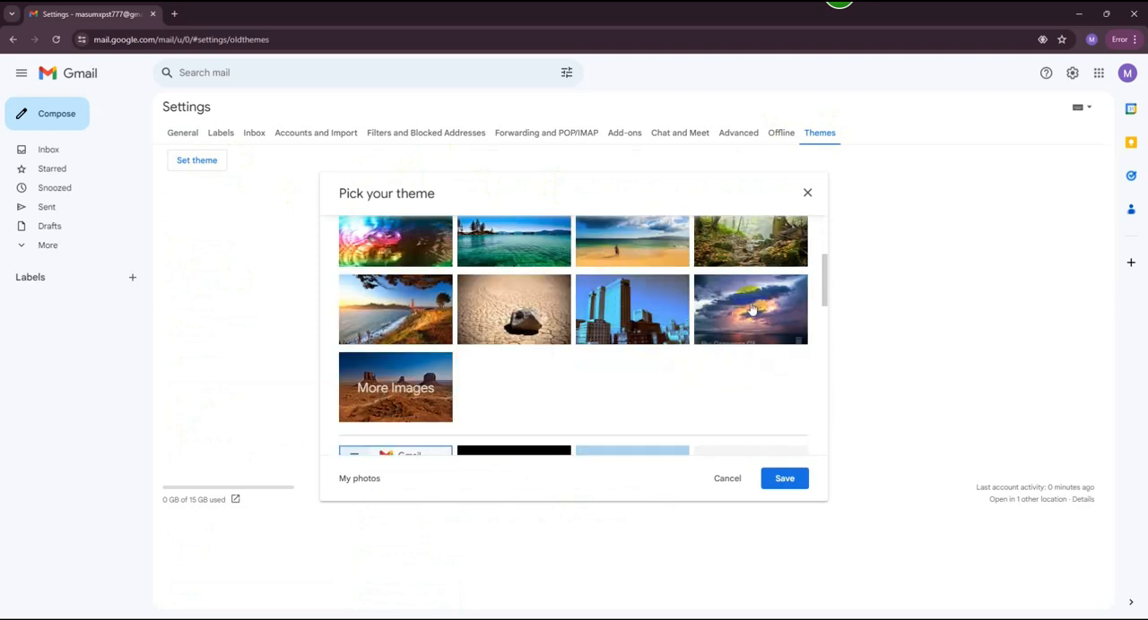
click(750, 309)
click(792, 486)
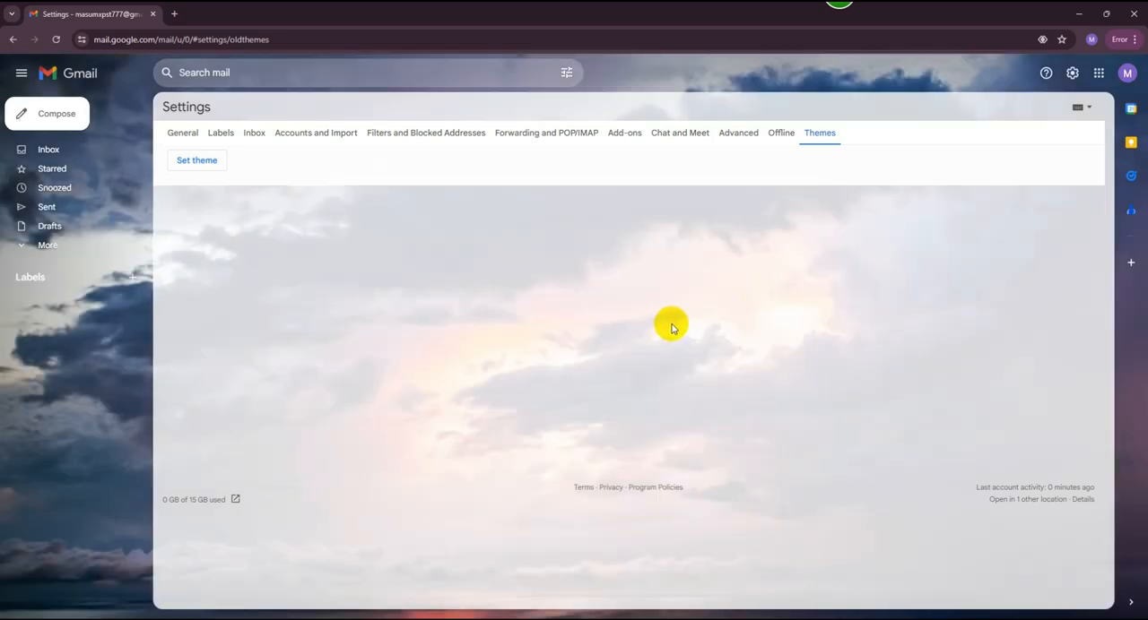
Return to the inbox and check the getting-started options for customizing the inbox, changing the profile image and importing contacts.
click(89, 159)
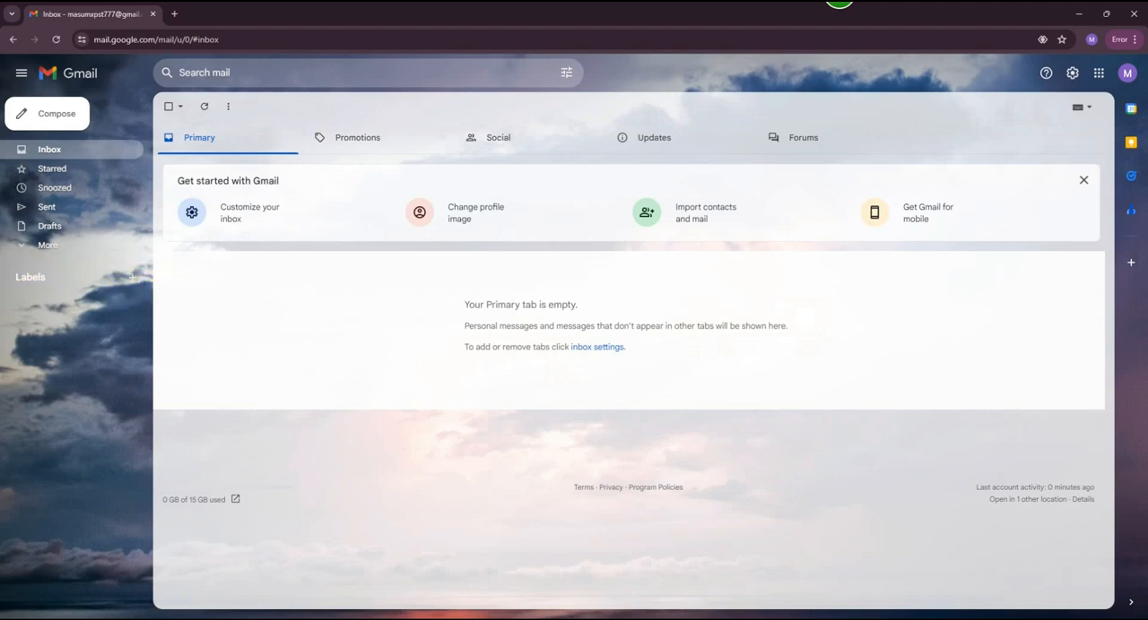
click(251, 220)
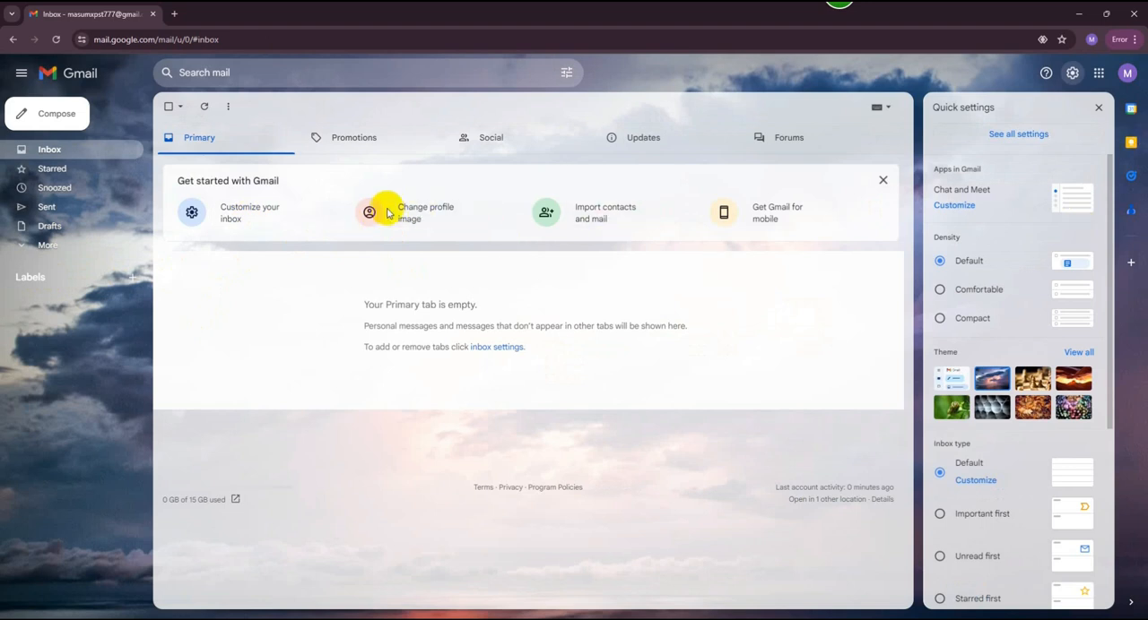
click(416, 212)
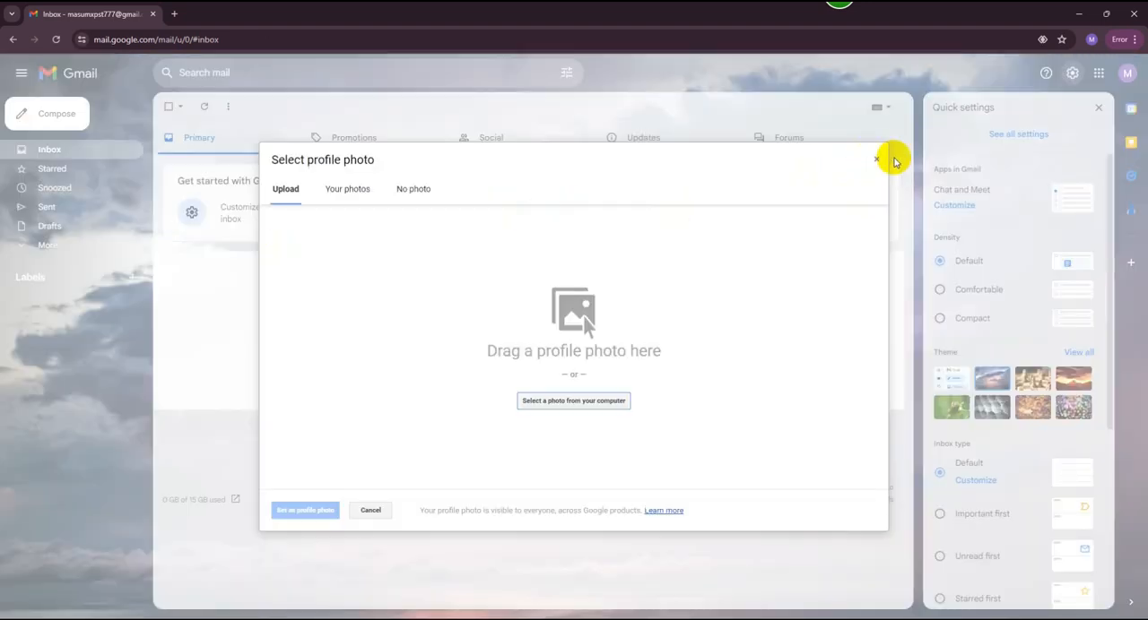
click(878, 159)
click(592, 214)
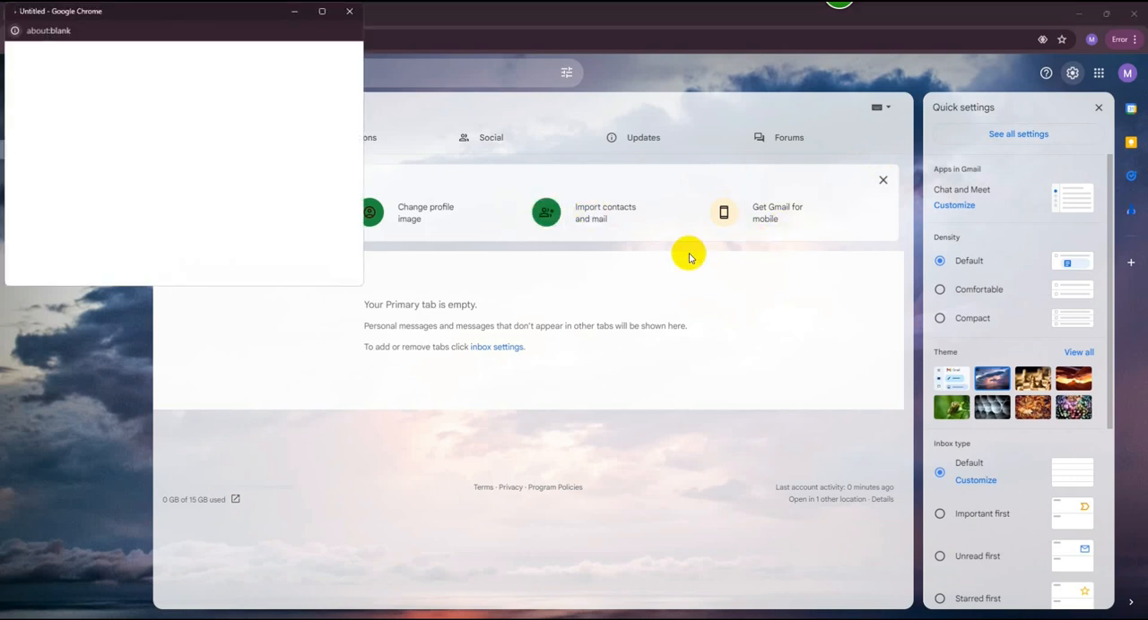
click(347, 11)
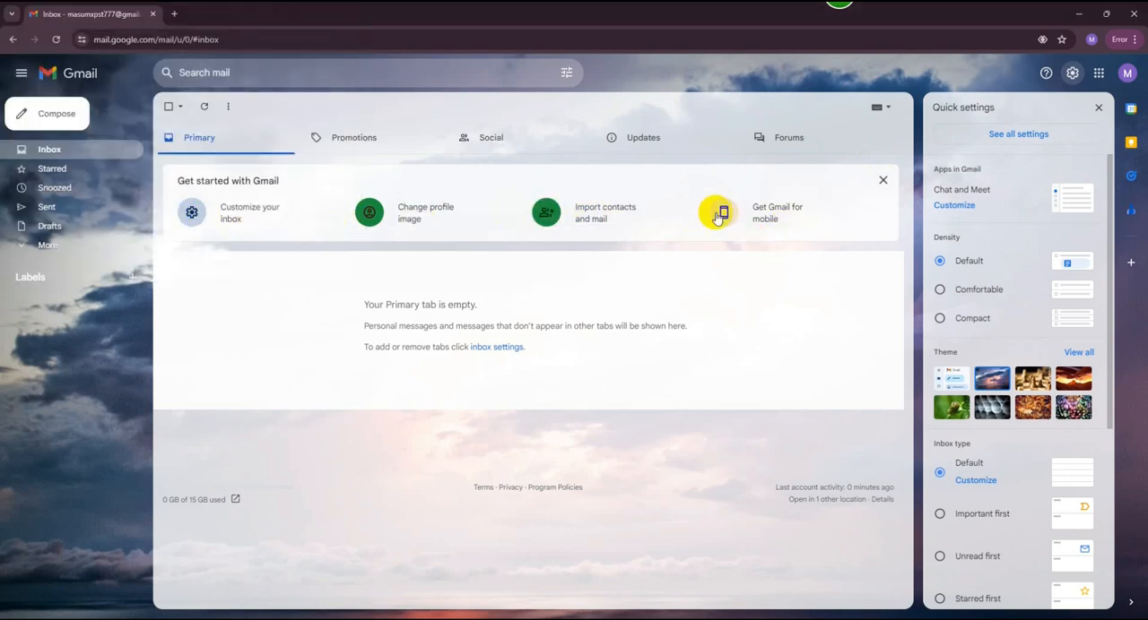
Clear away the Get started with Gmail card and the quick settings, and start a new message.
click(883, 182)
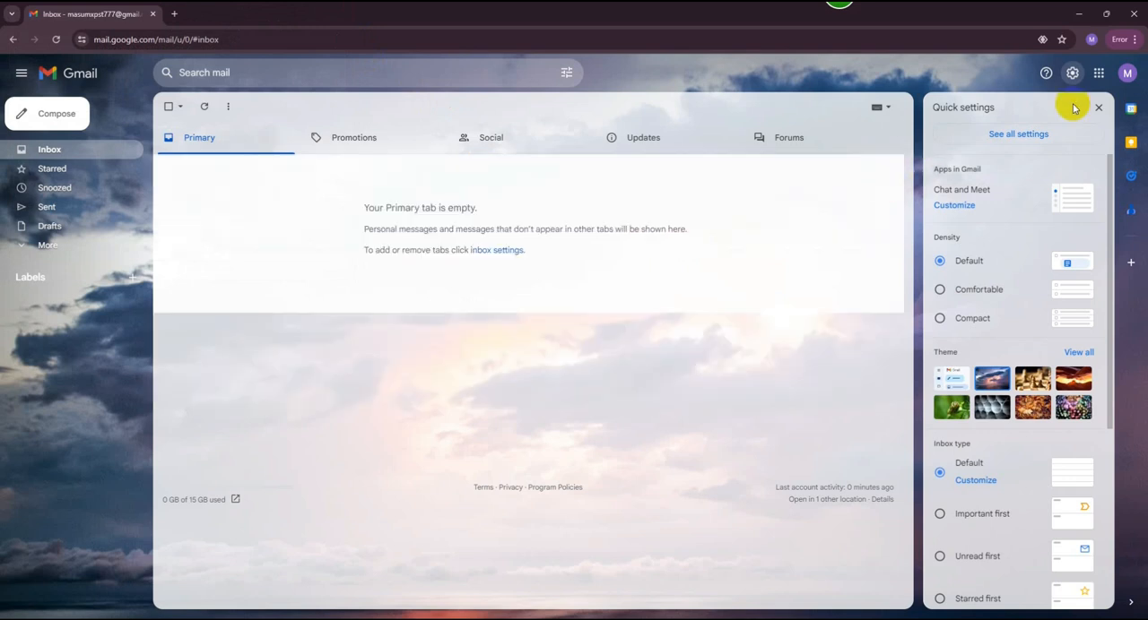
click(1098, 107)
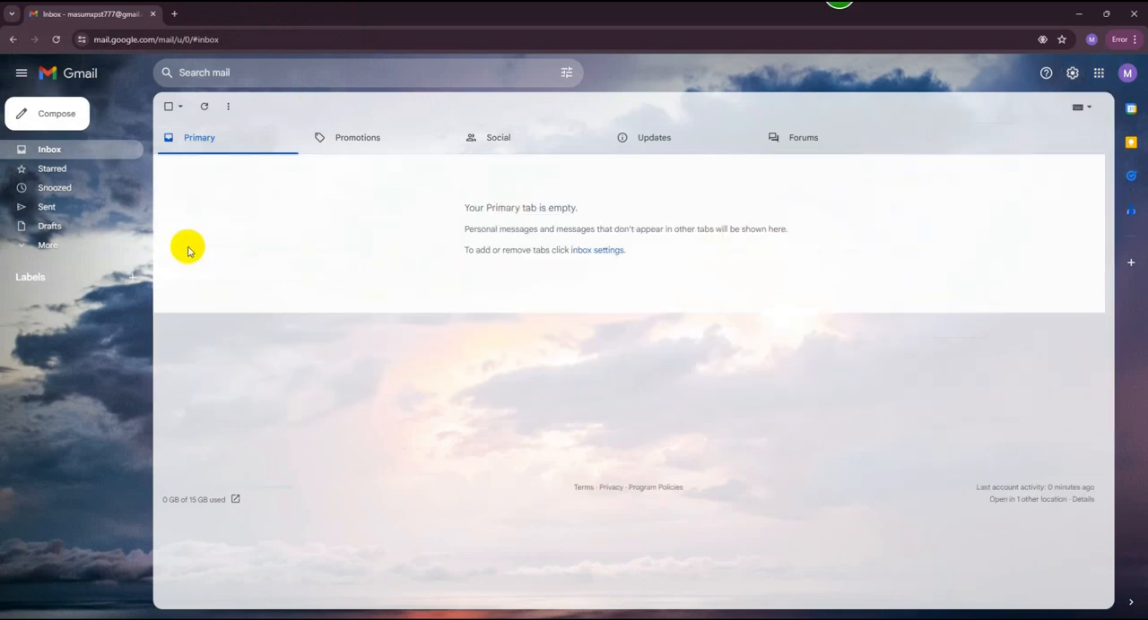
click(62, 121)
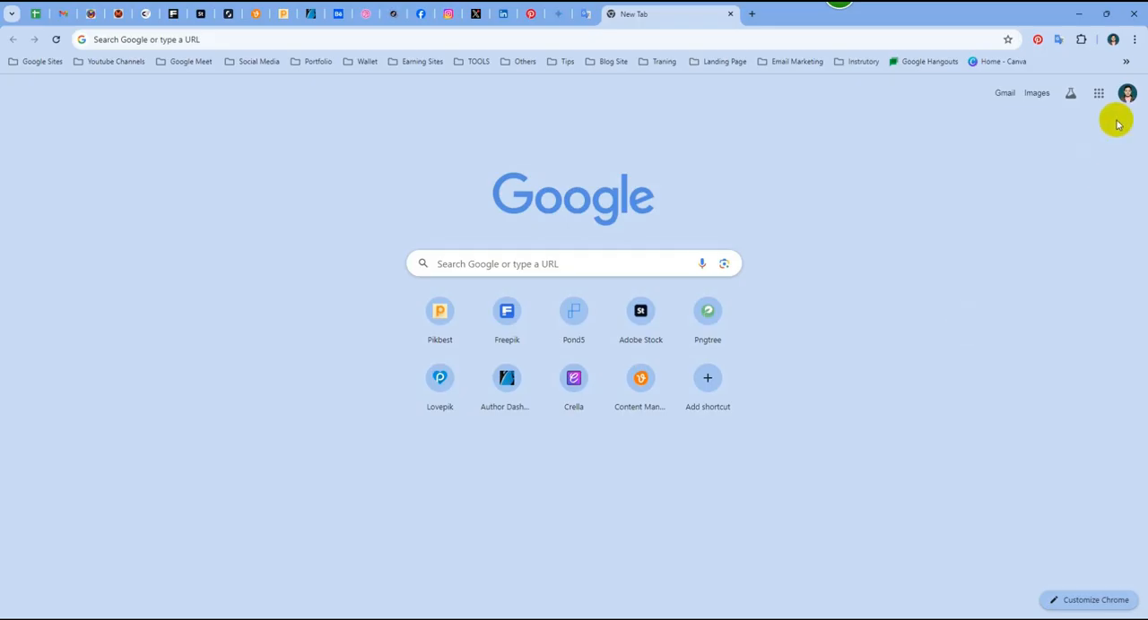
Copy the main Chrome profile's account e-mail address and enter it as the recipient of the new account's message.
click(1127, 94)
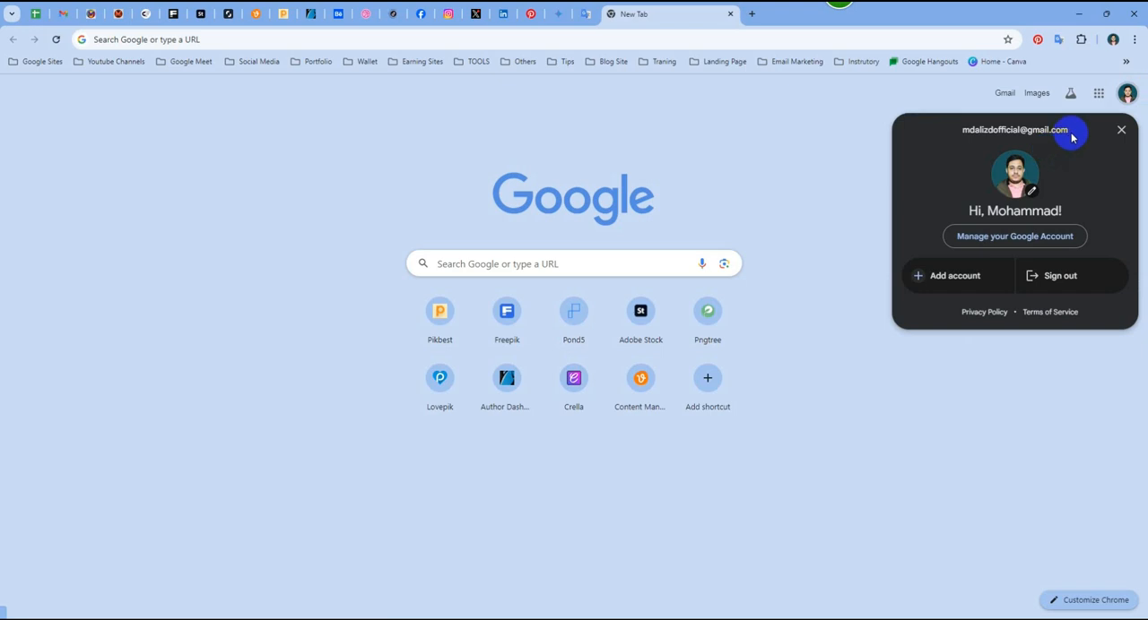
drag(1070, 132, 934, 137)
key(ctrl+c)
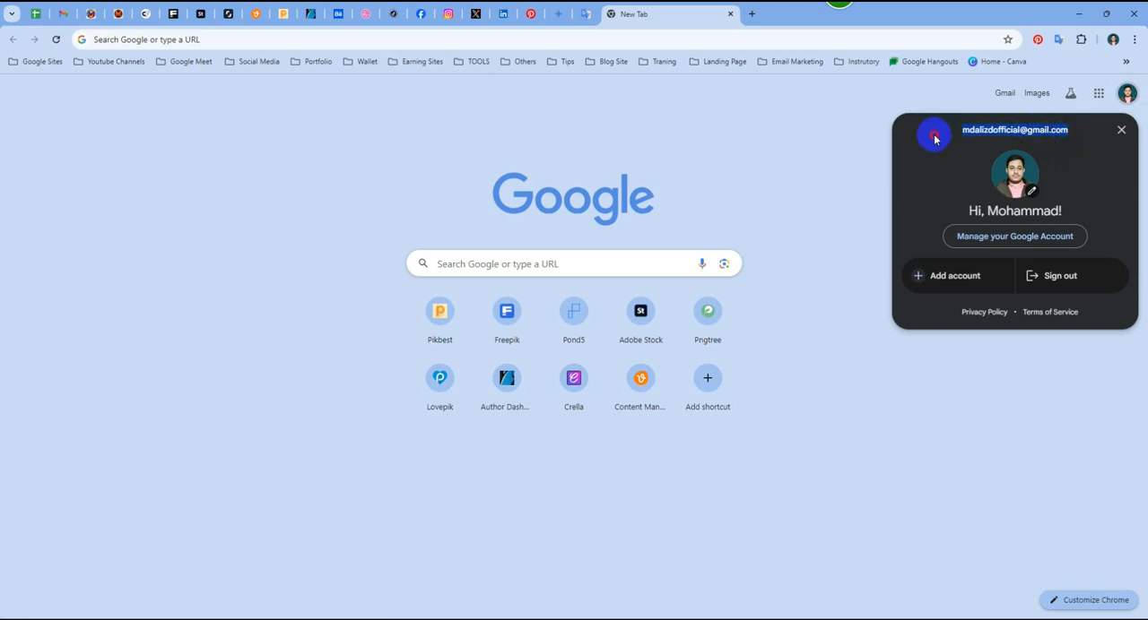
click(63, 13)
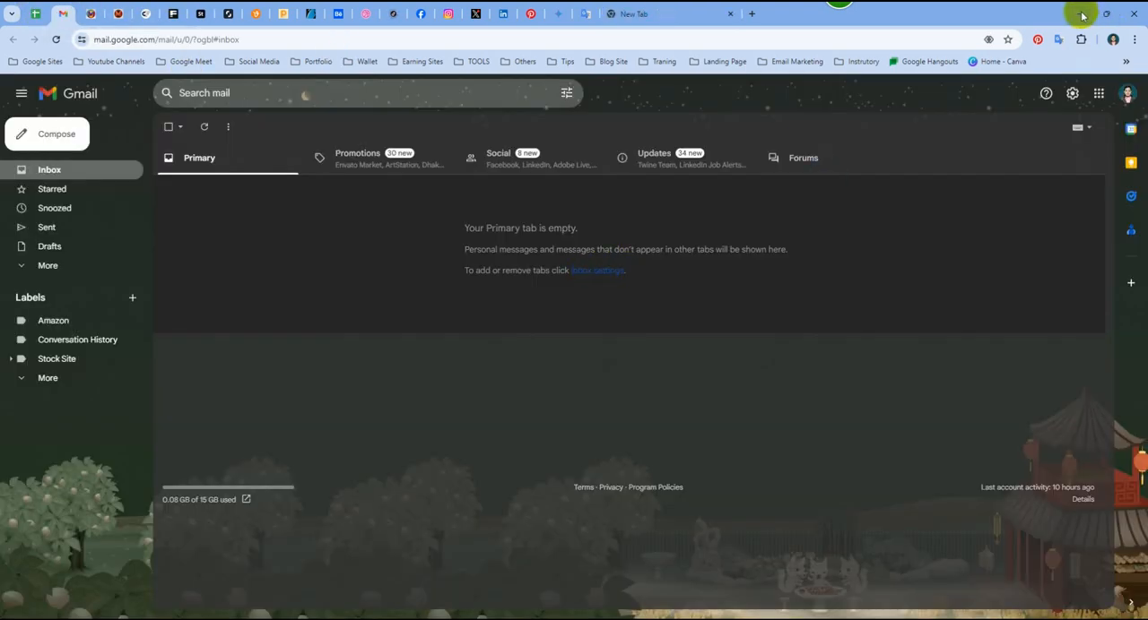
click(1080, 15)
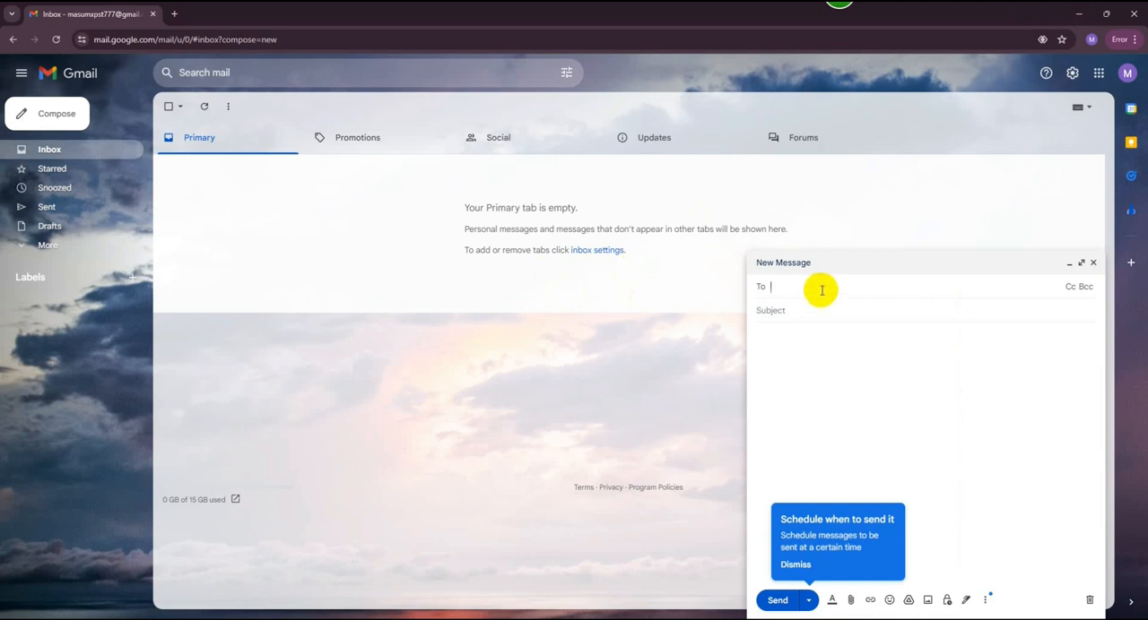
key(ctrl+v)
Give the message the subject "Test Submission" and the body "fdsafgsdhajgs;lkgjksf", send it, and dismiss the notice.
click(836, 323)
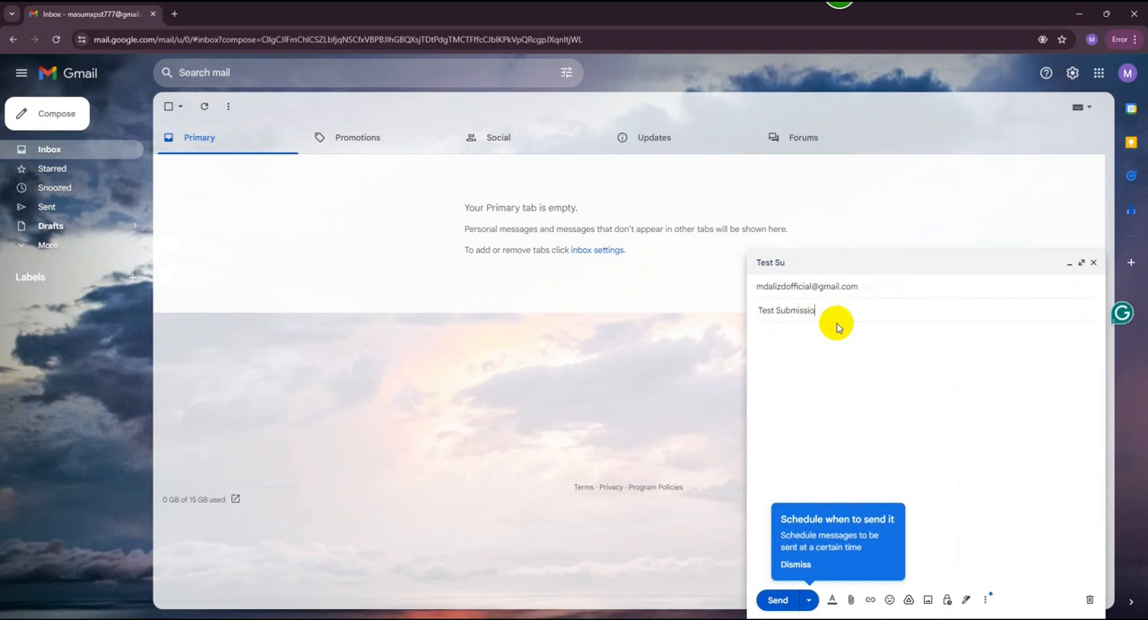
click(962, 494)
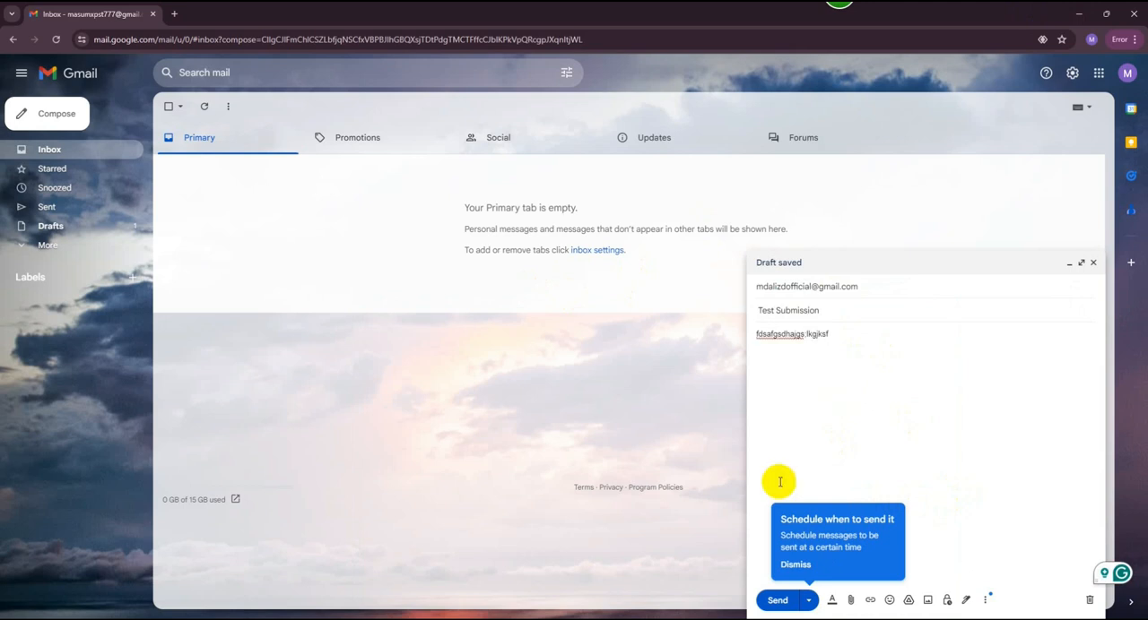
click(776, 601)
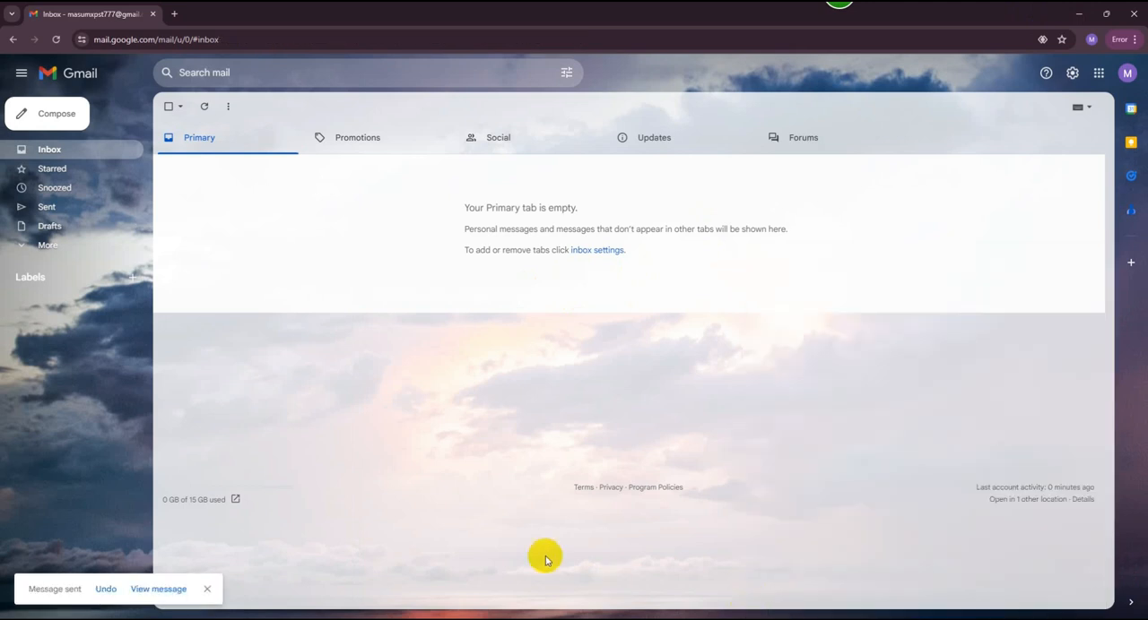
click(207, 590)
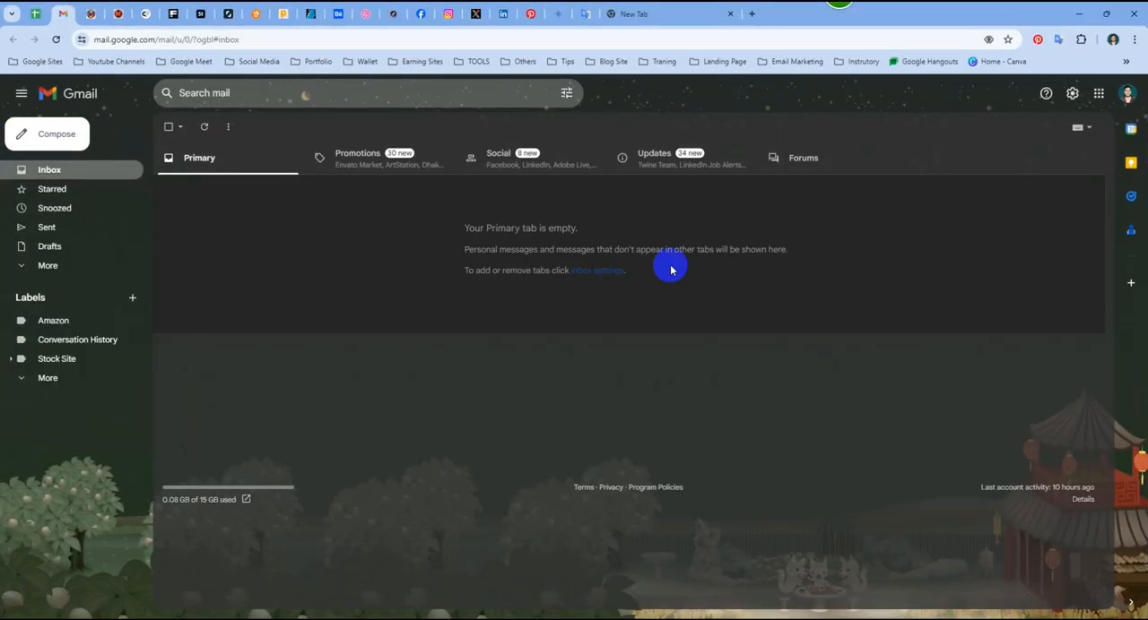
Reload the main account's inbox, open the Test Submission message, and send the reply "thank you".
right_click(314, 285)
click(397, 327)
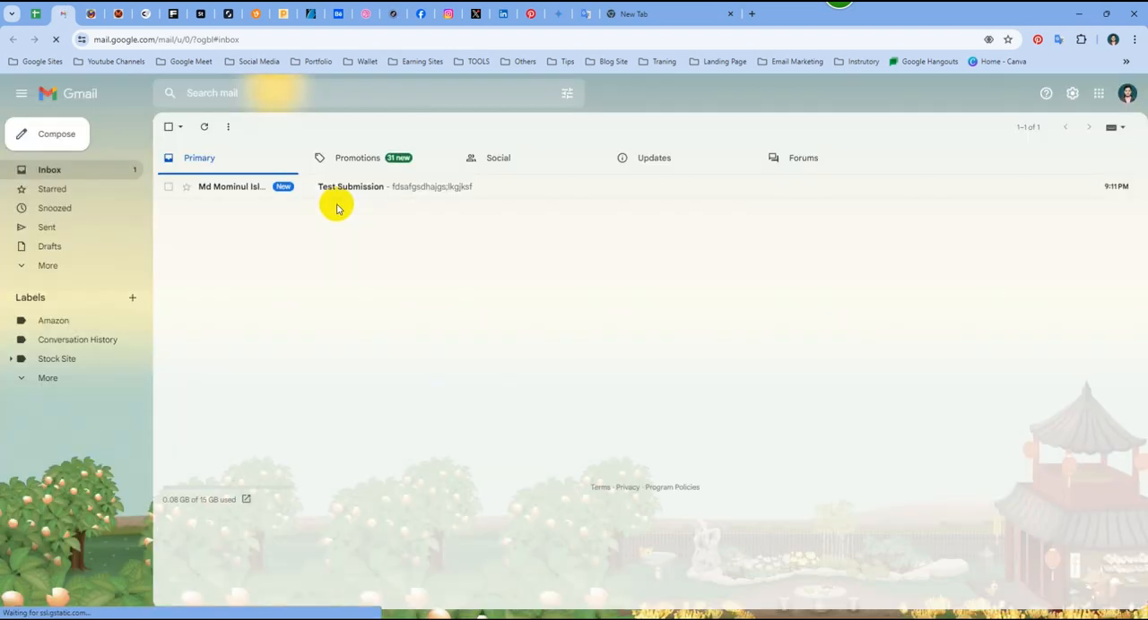
click(412, 190)
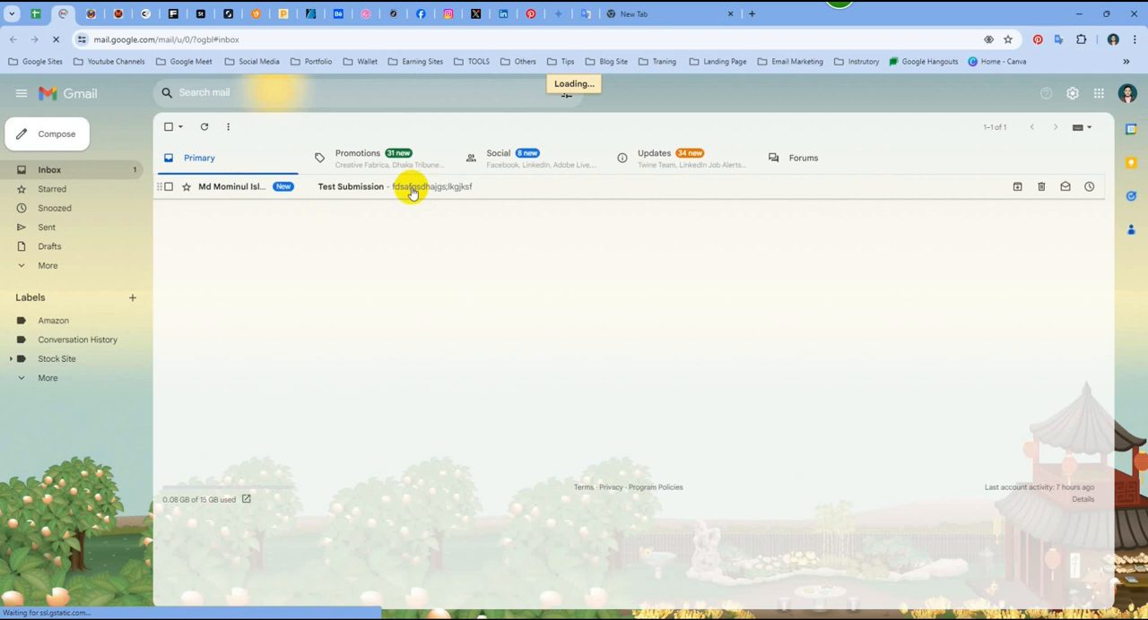
click(235, 255)
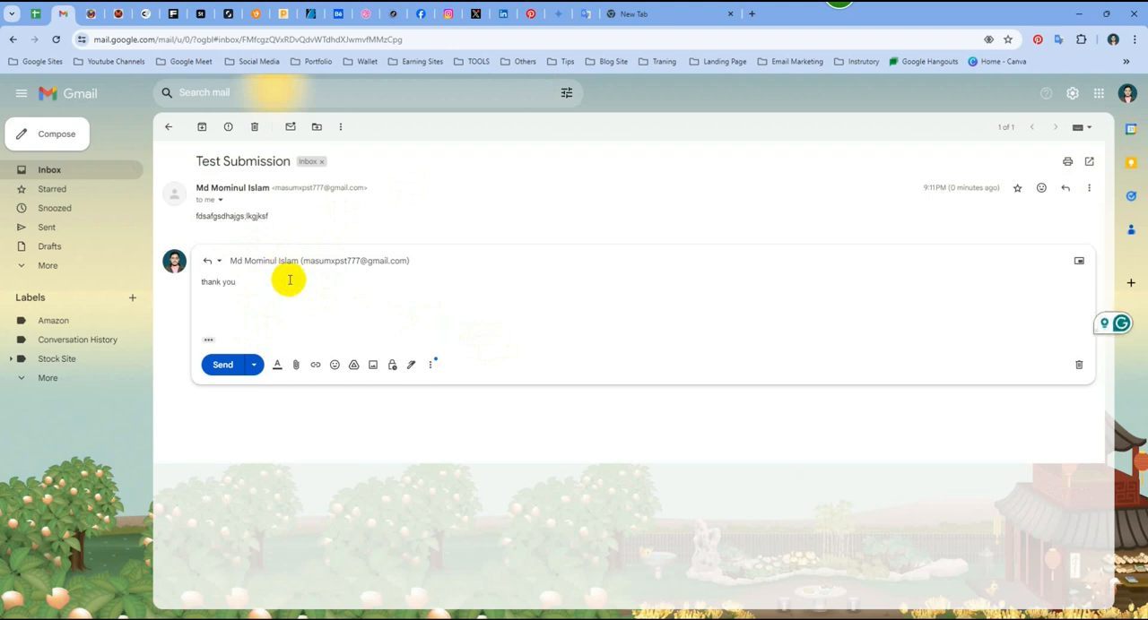
click(215, 365)
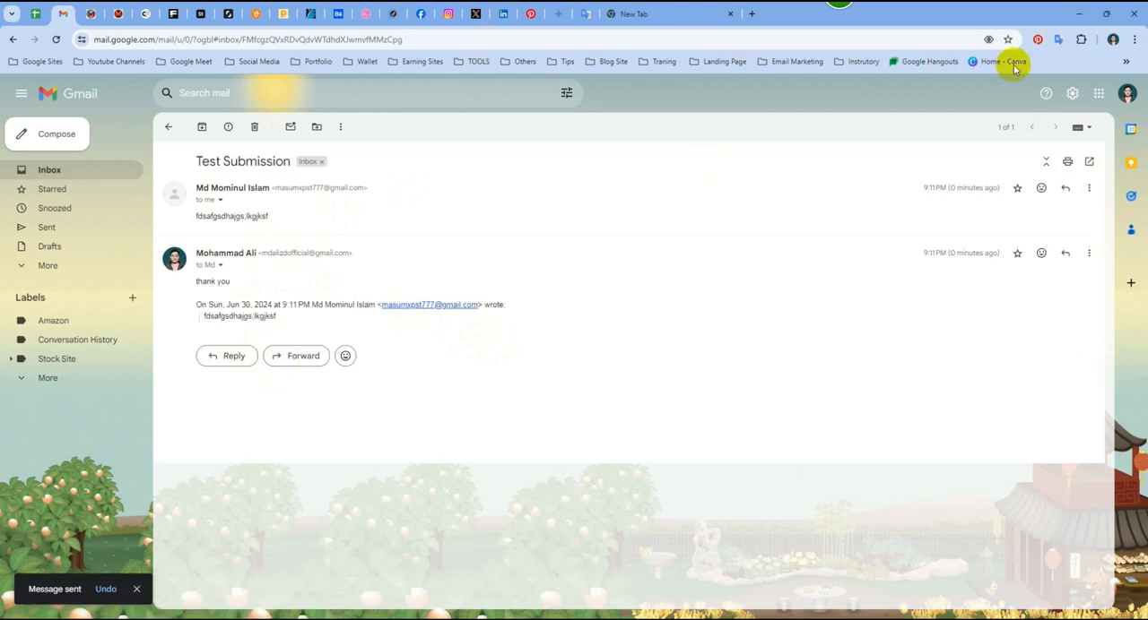
Return to the new account, reload its inbox, check the mail categories, and read the reply to Test Submission.
click(1078, 13)
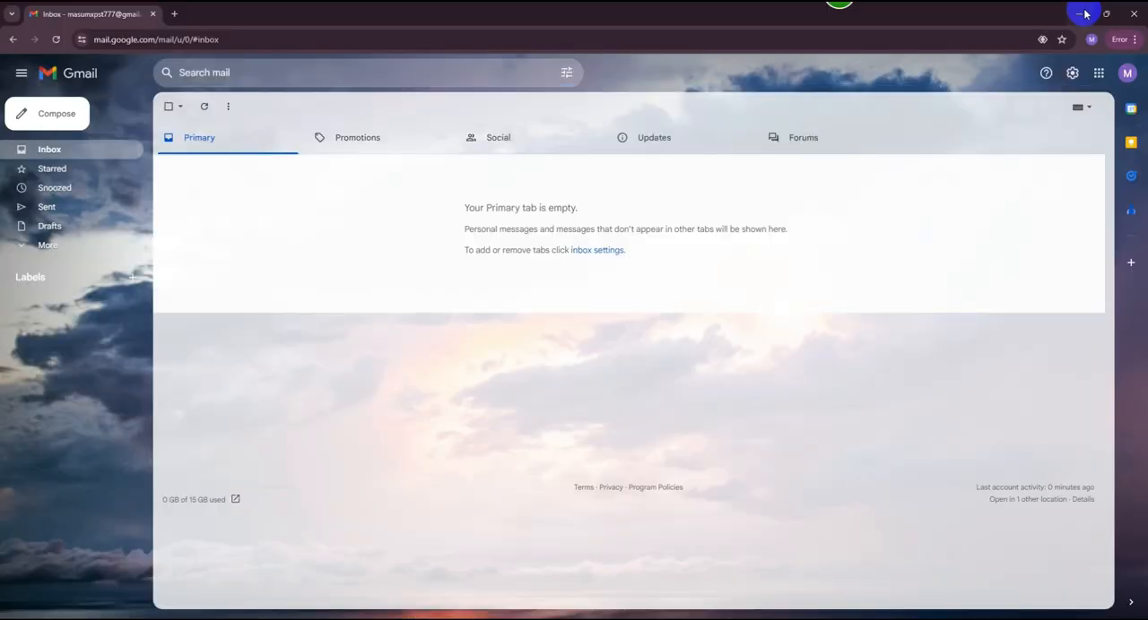
right_click(395, 331)
click(494, 79)
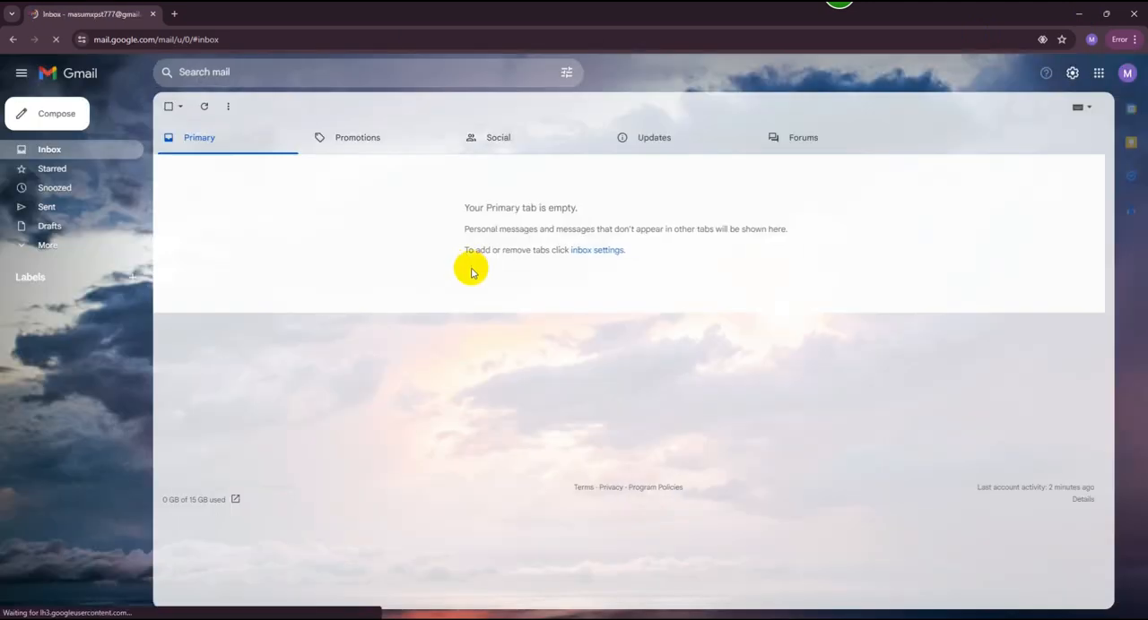
click(49, 245)
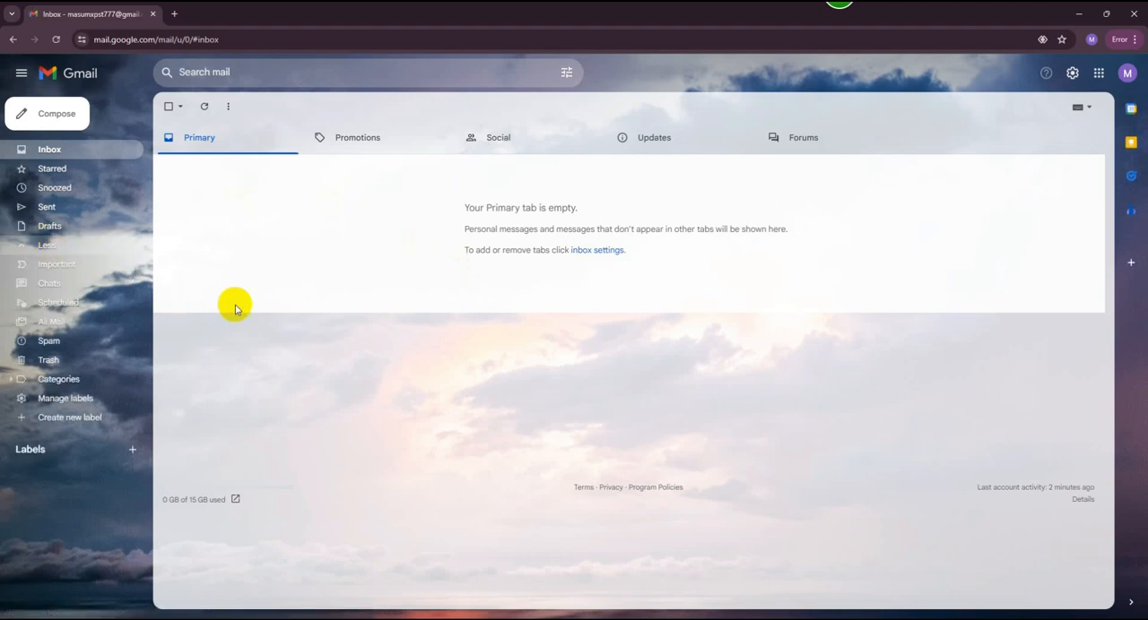
click(357, 141)
click(523, 142)
click(254, 141)
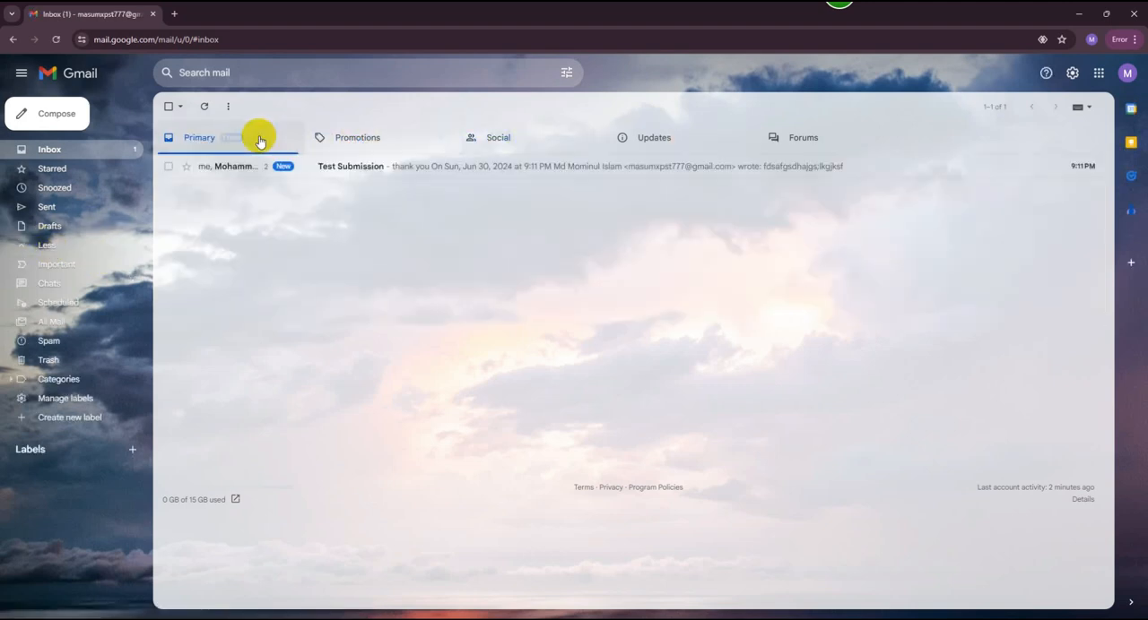
click(355, 170)
click(172, 105)
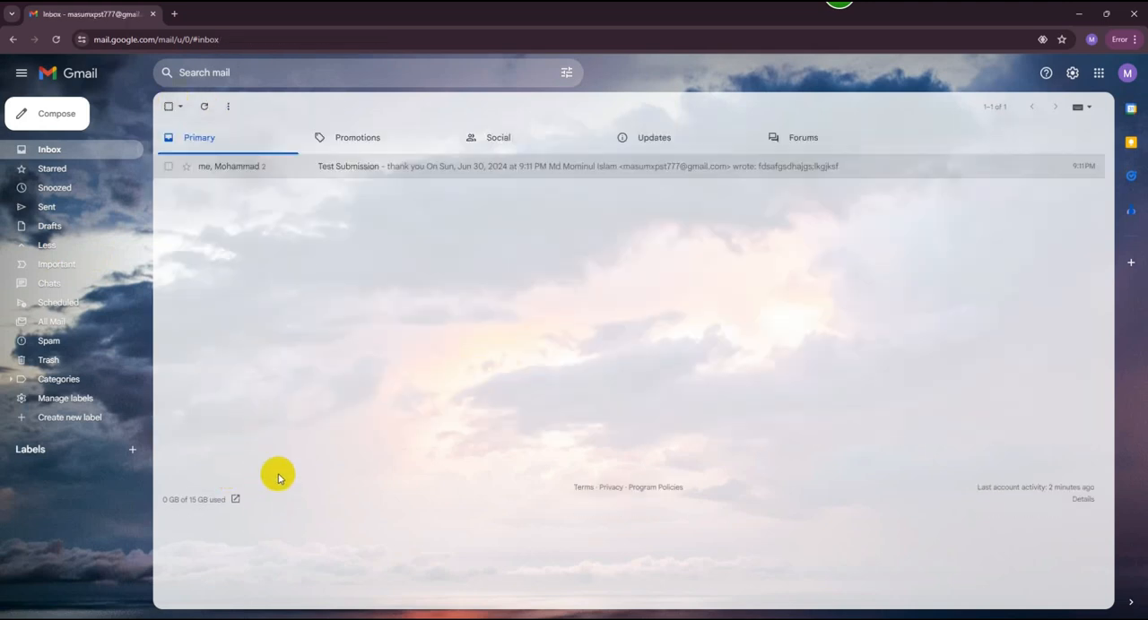
Remove the newly added Adobe Acrobat: PDF edit, convert, sign tools extension from Chrome.
click(1120, 40)
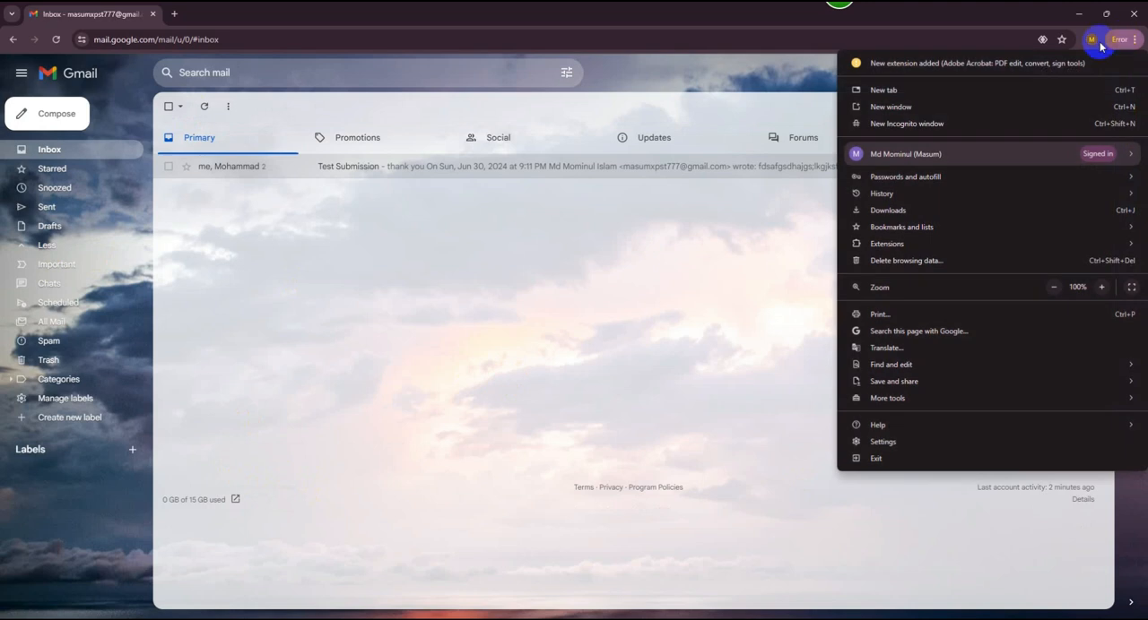
click(1013, 68)
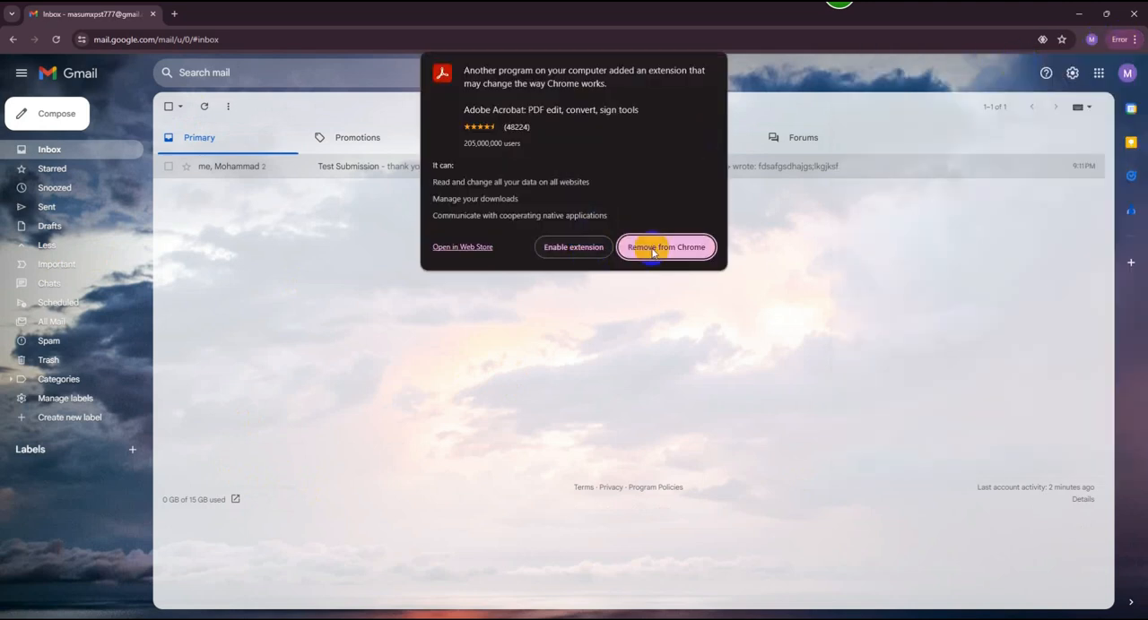
click(664, 247)
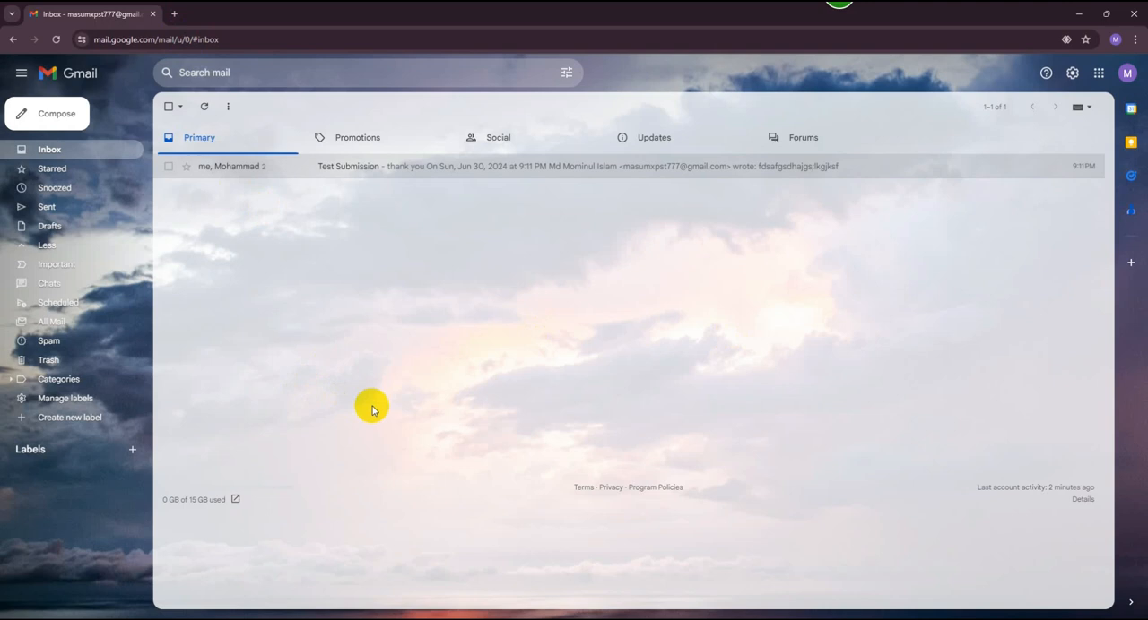
click(198, 38)
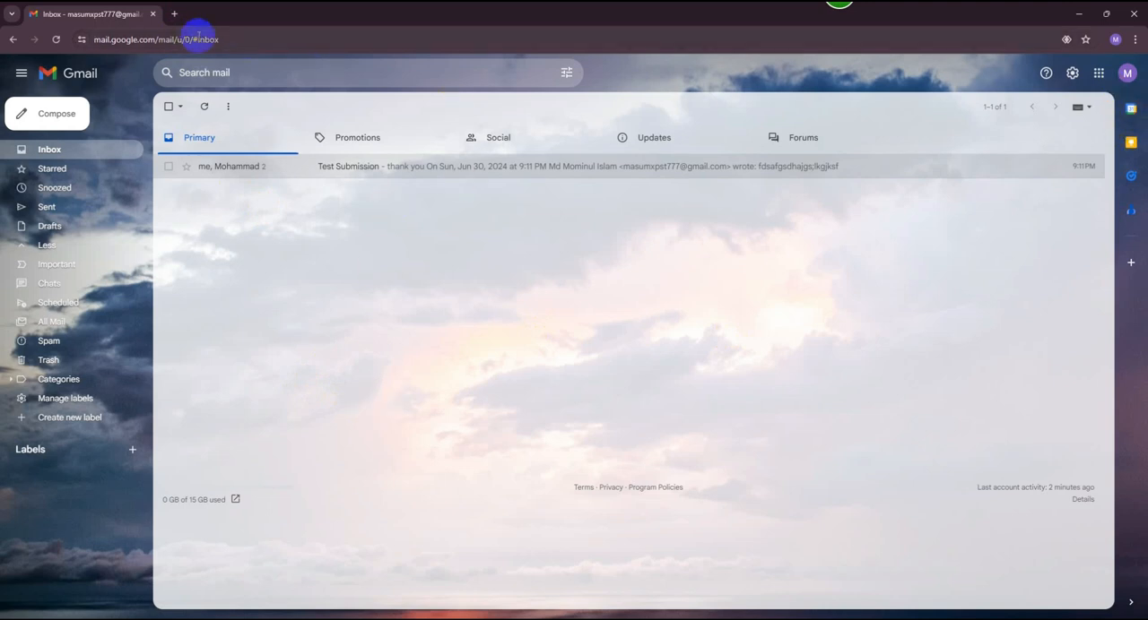
click(176, 15)
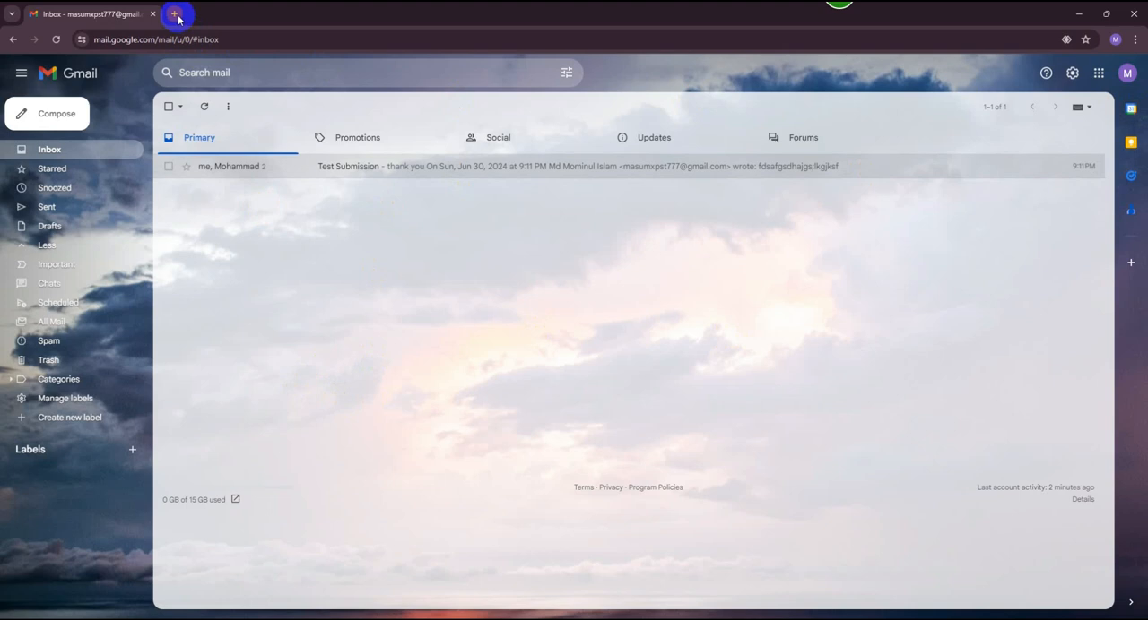
click(1135, 40)
mouse_move(1026, 216)
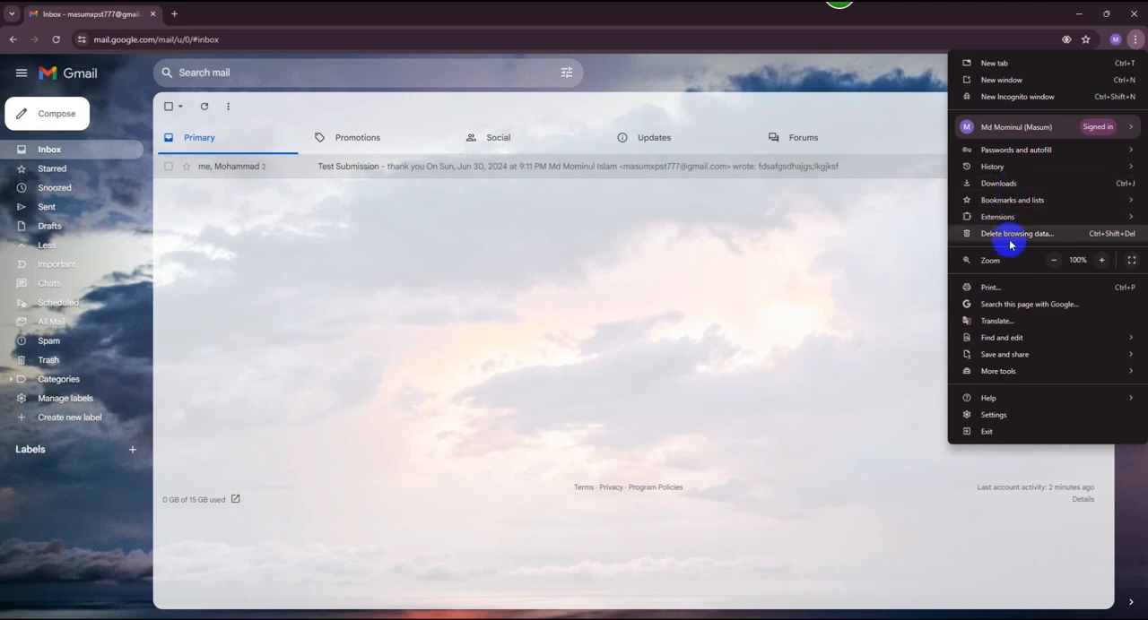
mouse_move(1014, 198)
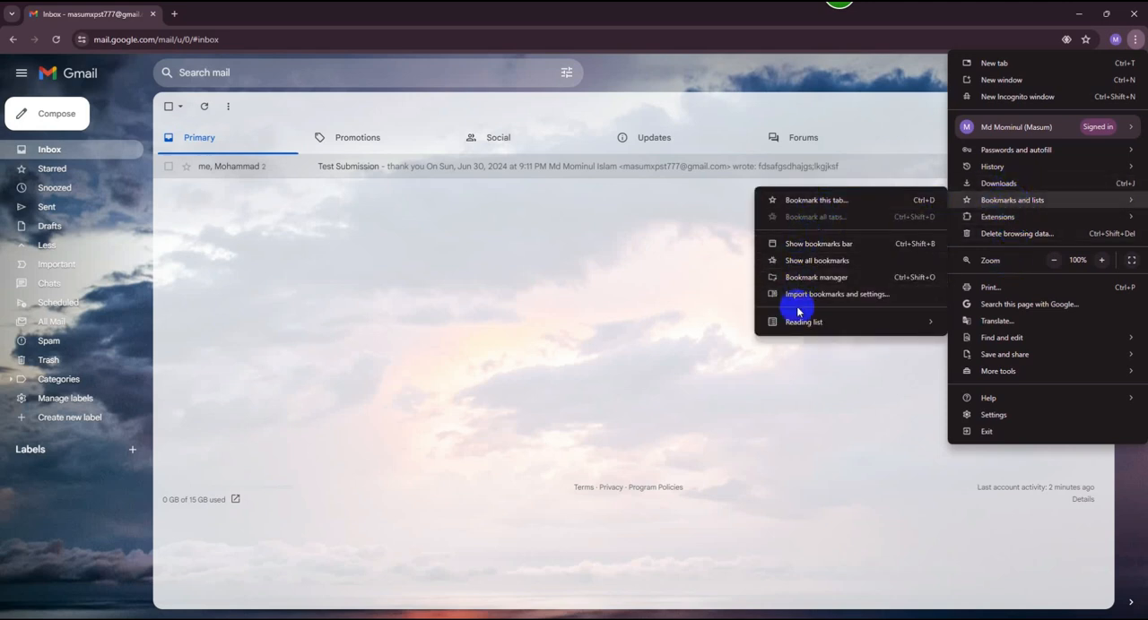
click(841, 294)
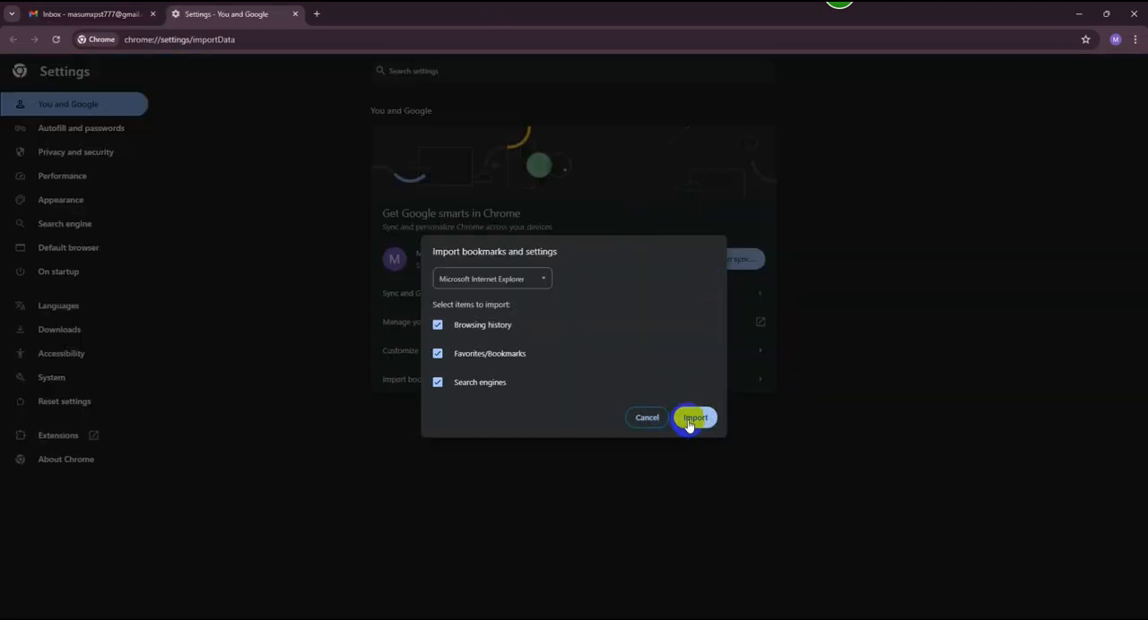
click(641, 421)
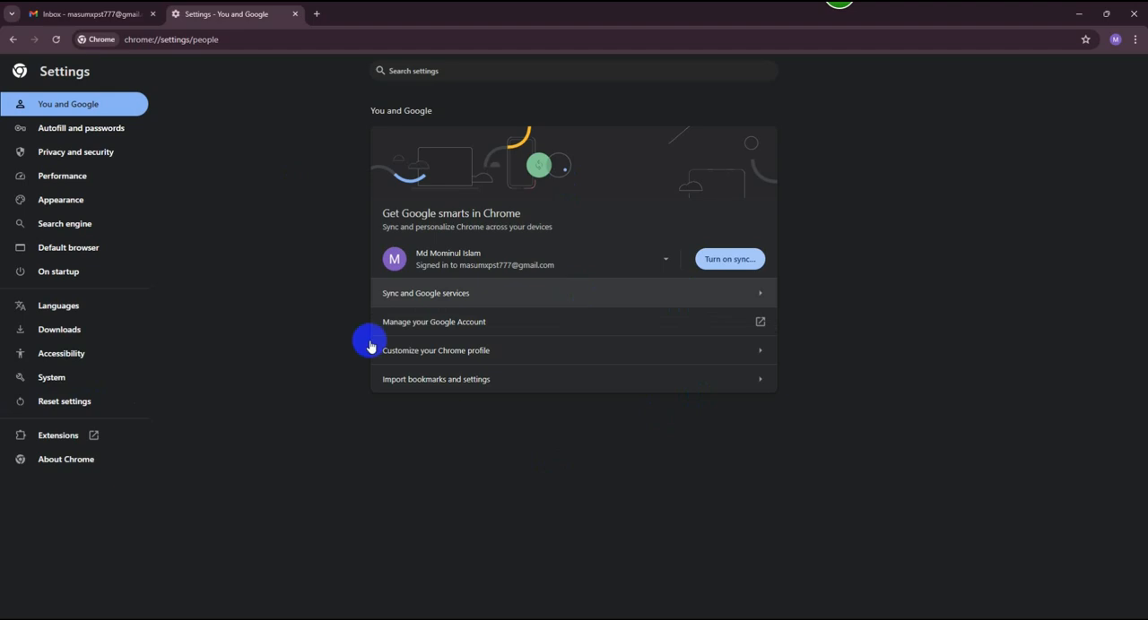
click(296, 14)
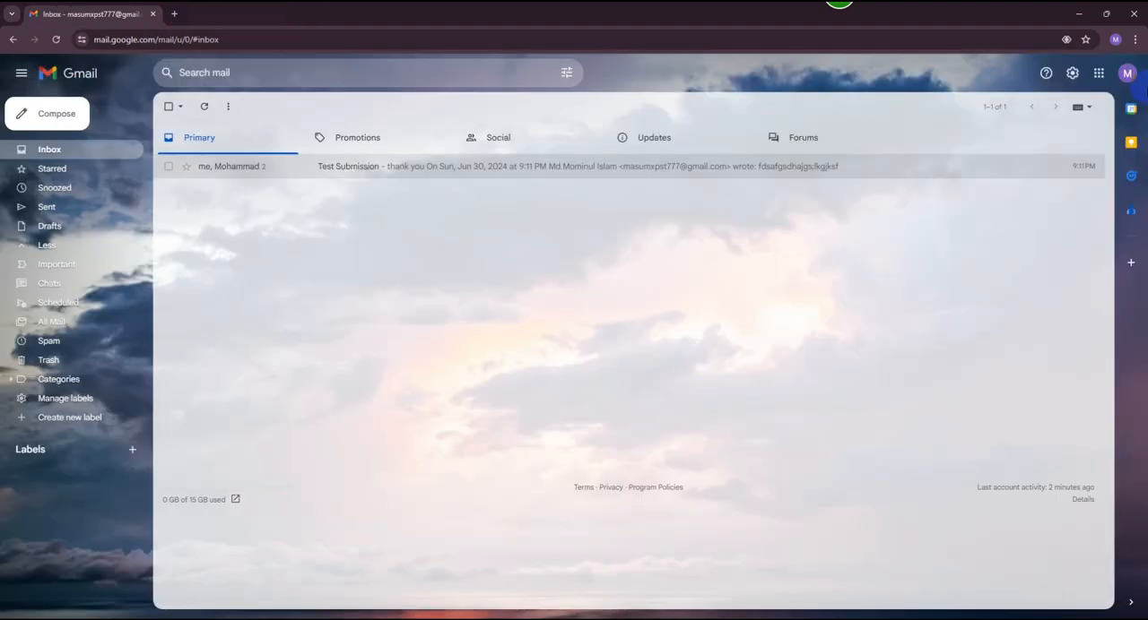
click(1134, 40)
click(712, 412)
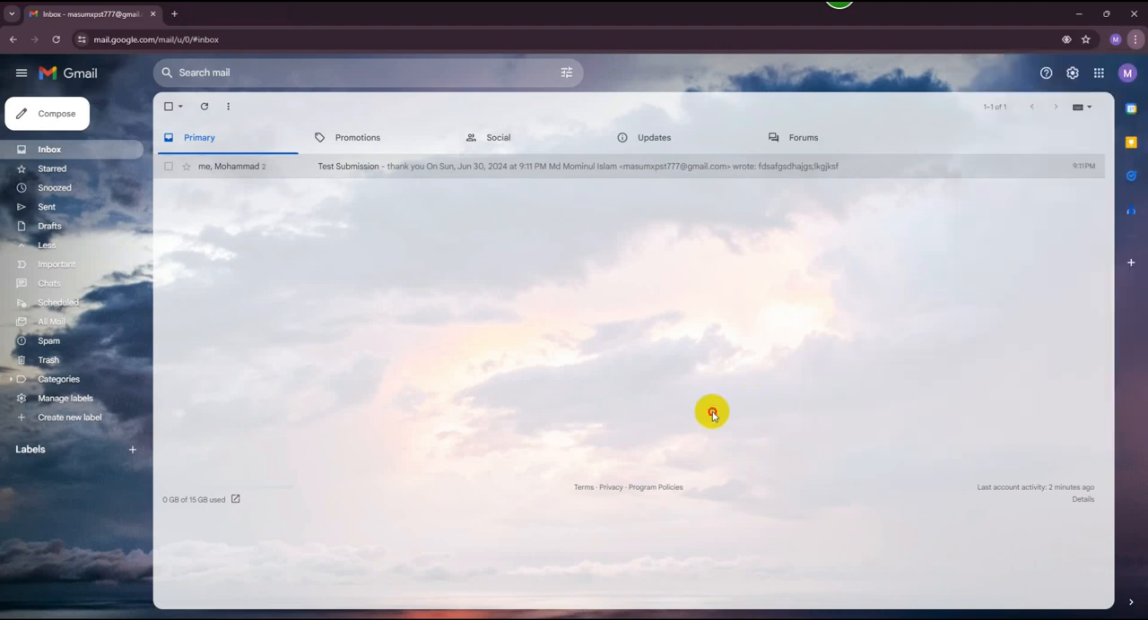
Open a new tab in the new profile and acknowledge the Enhanced ad privacy notice.
click(174, 13)
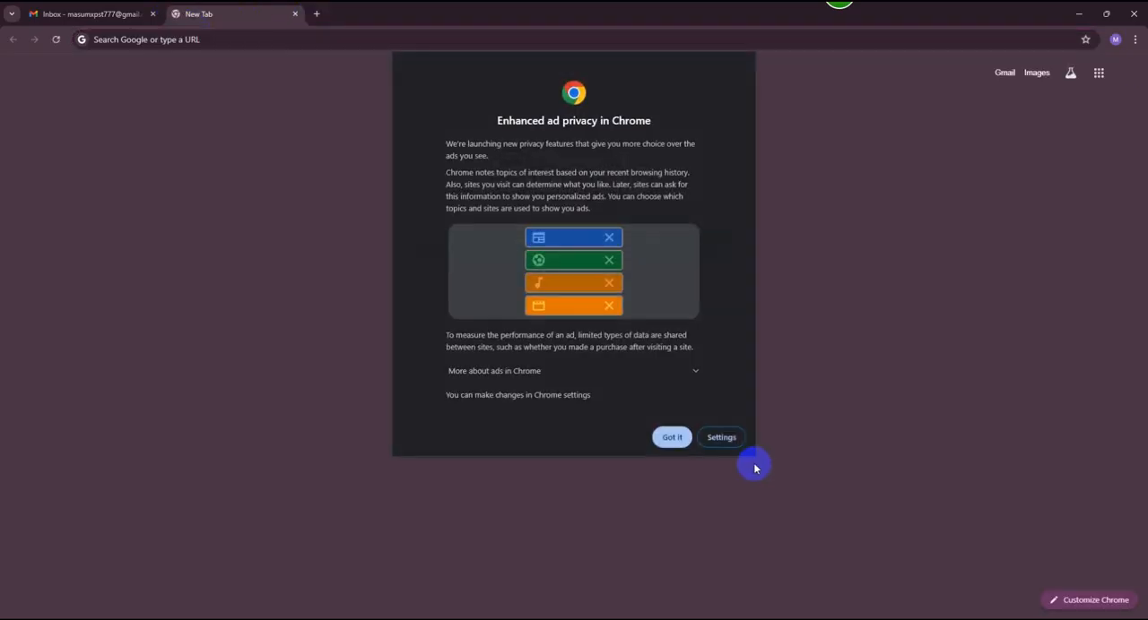
click(691, 438)
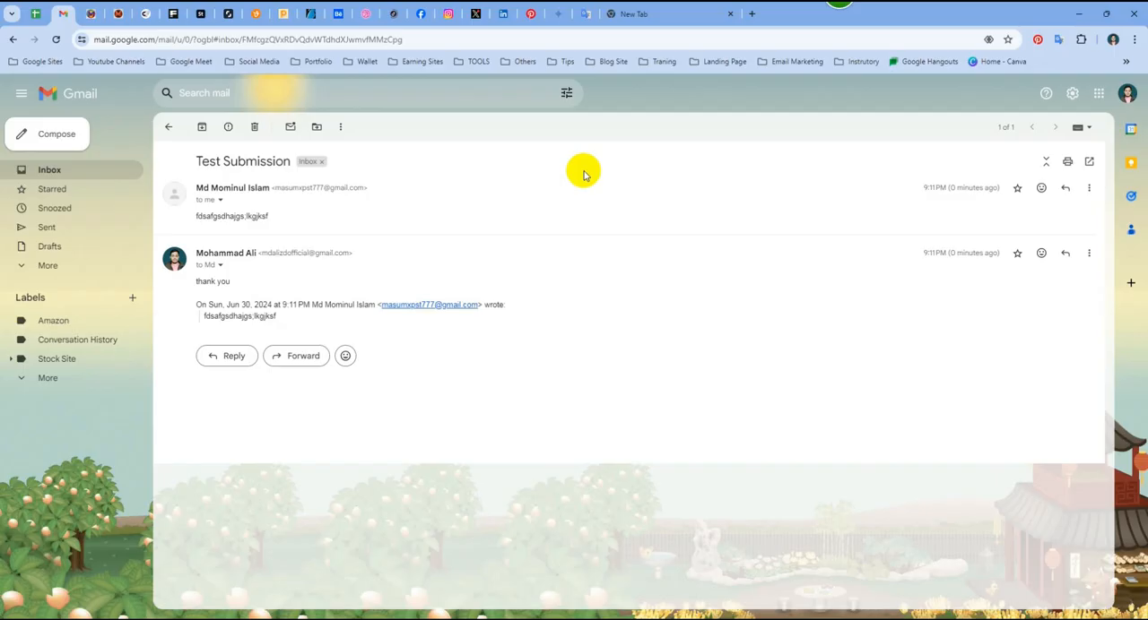
Examine the main profile's bookmark folders, including Youtube Channels, Social Media, Portfolio and Landing Page.
click(23, 67)
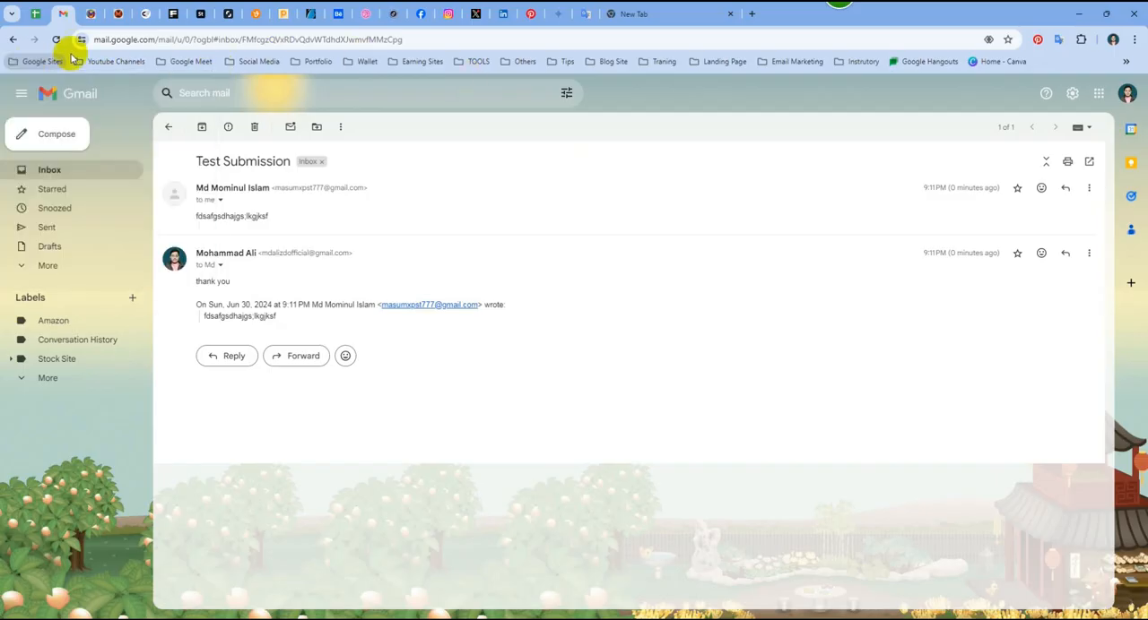
click(101, 61)
click(119, 62)
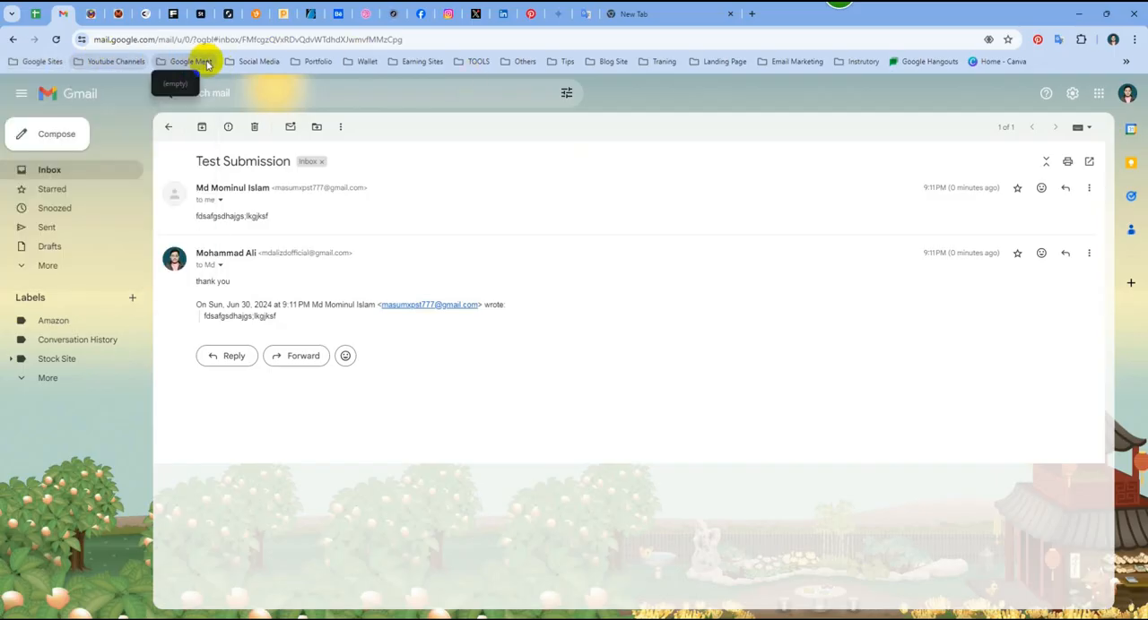
click(280, 62)
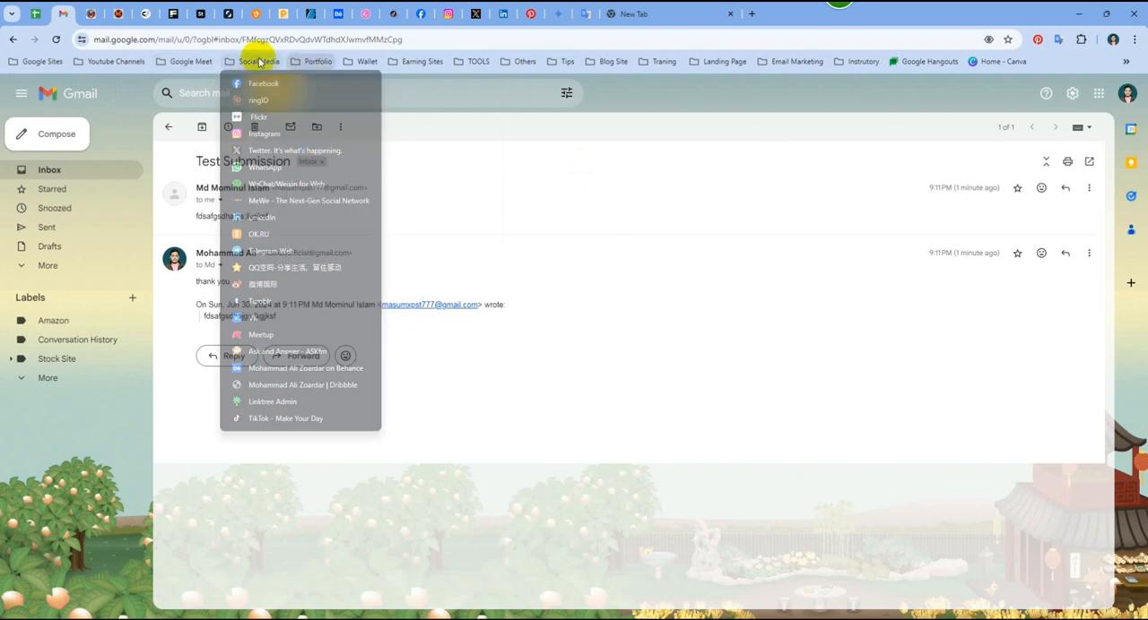
click(311, 61)
click(311, 61)
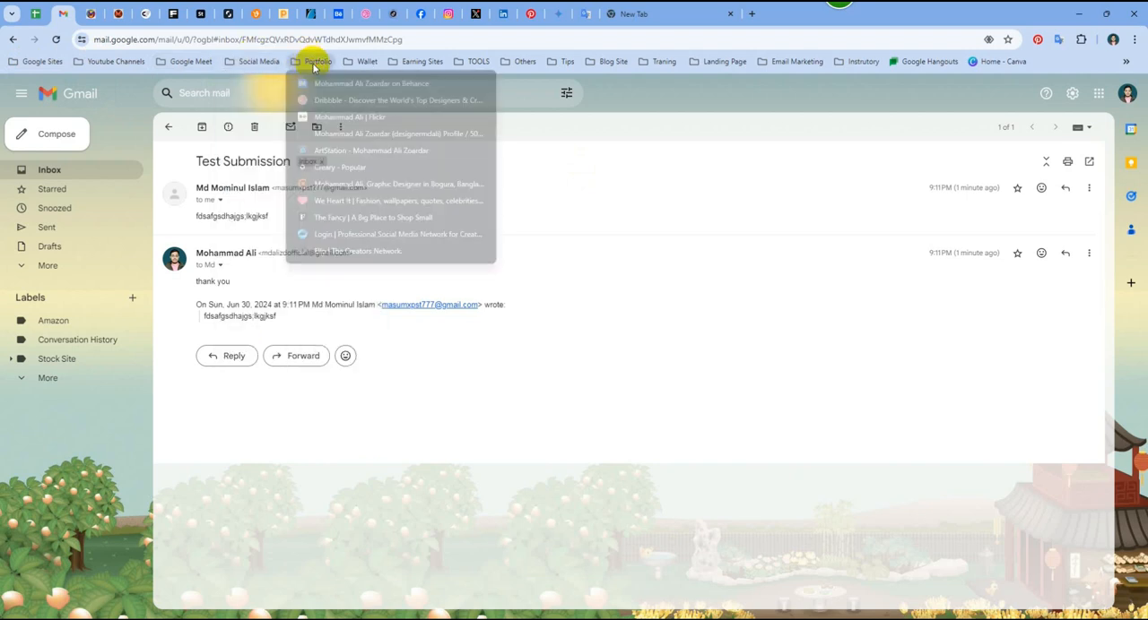
mouse_move(532, 61)
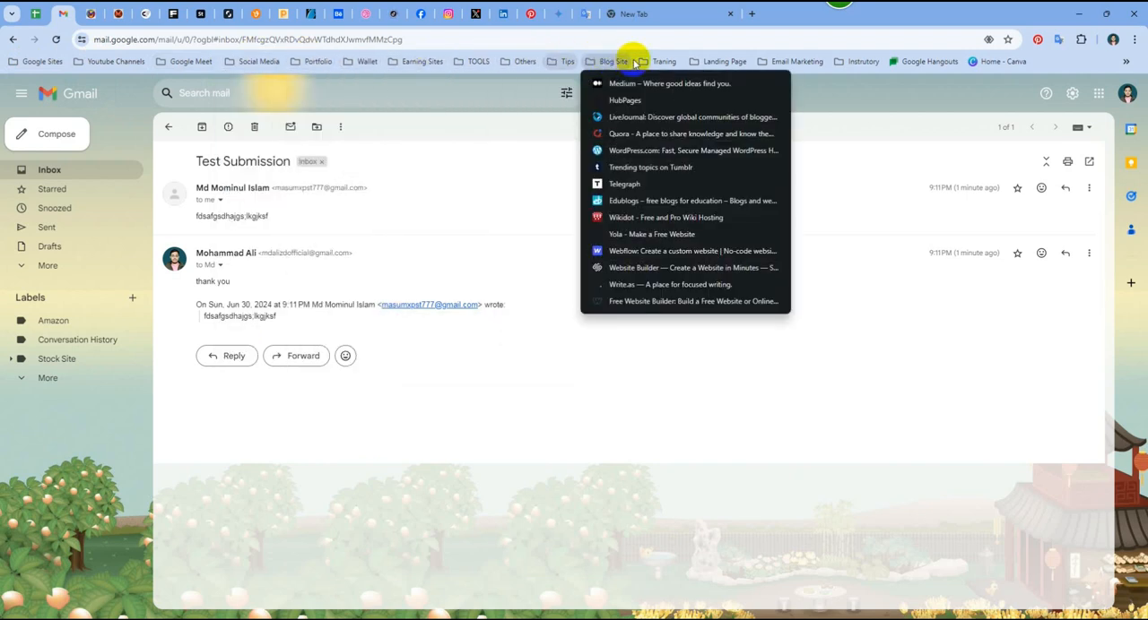
Close the blank tab in the new Chrome profile, leaving Gmail open, and view its Google account details.
click(1079, 14)
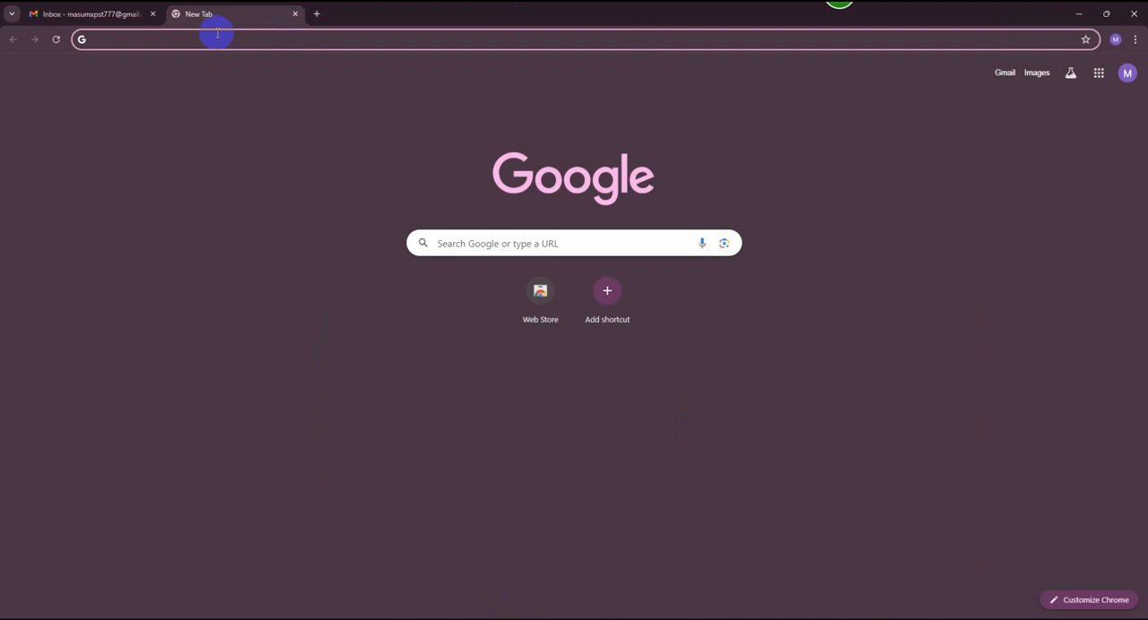
click(295, 14)
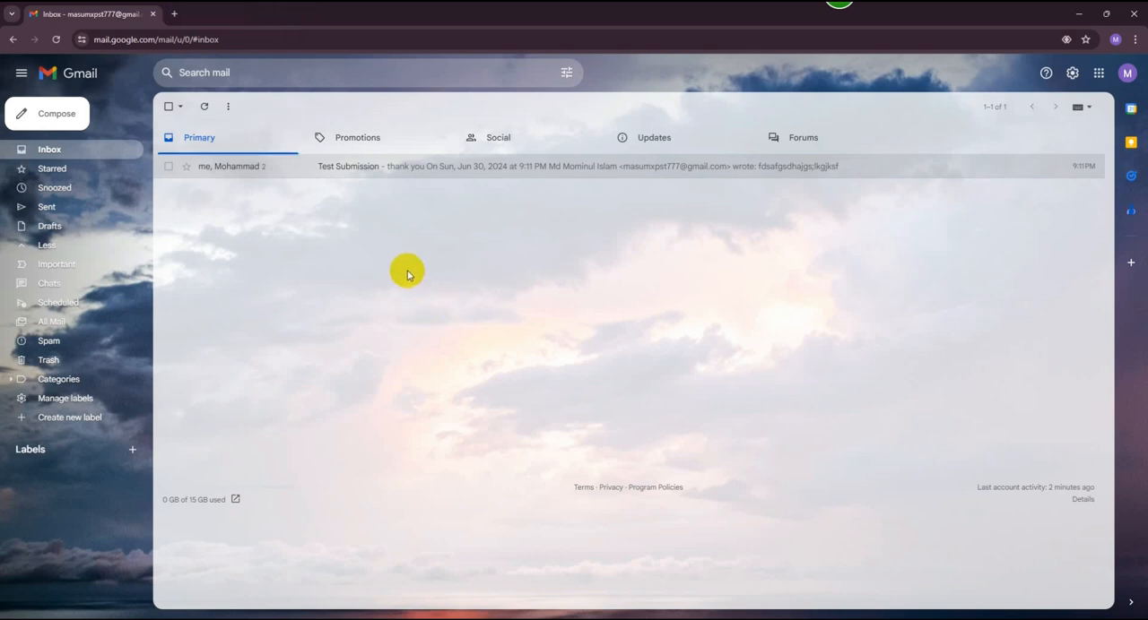
click(1126, 73)
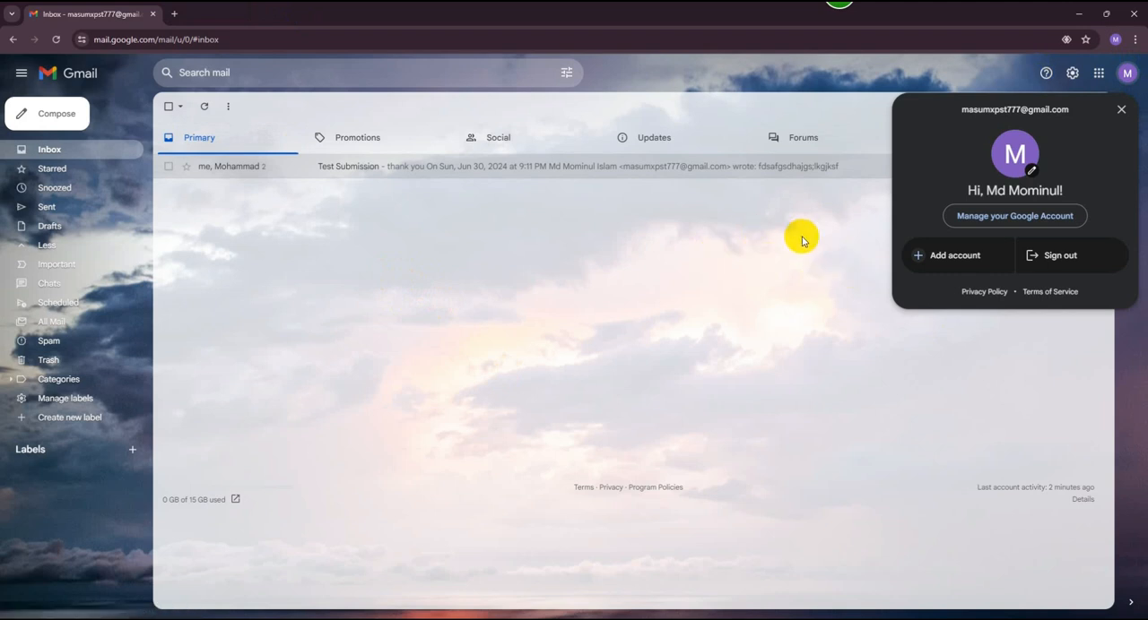
click(580, 277)
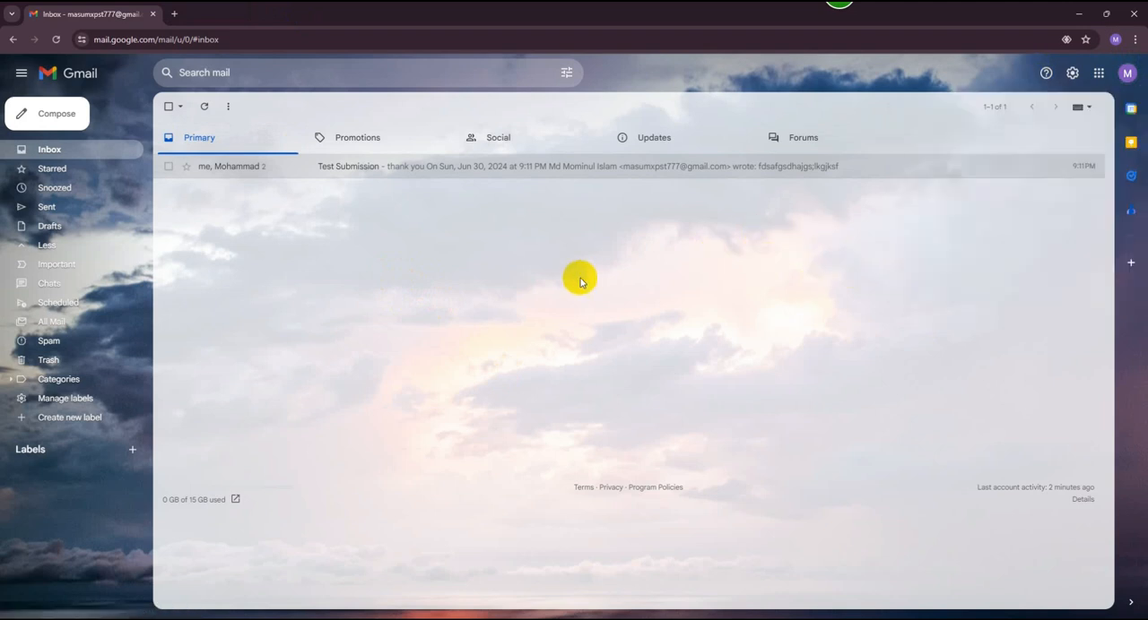
click(1073, 14)
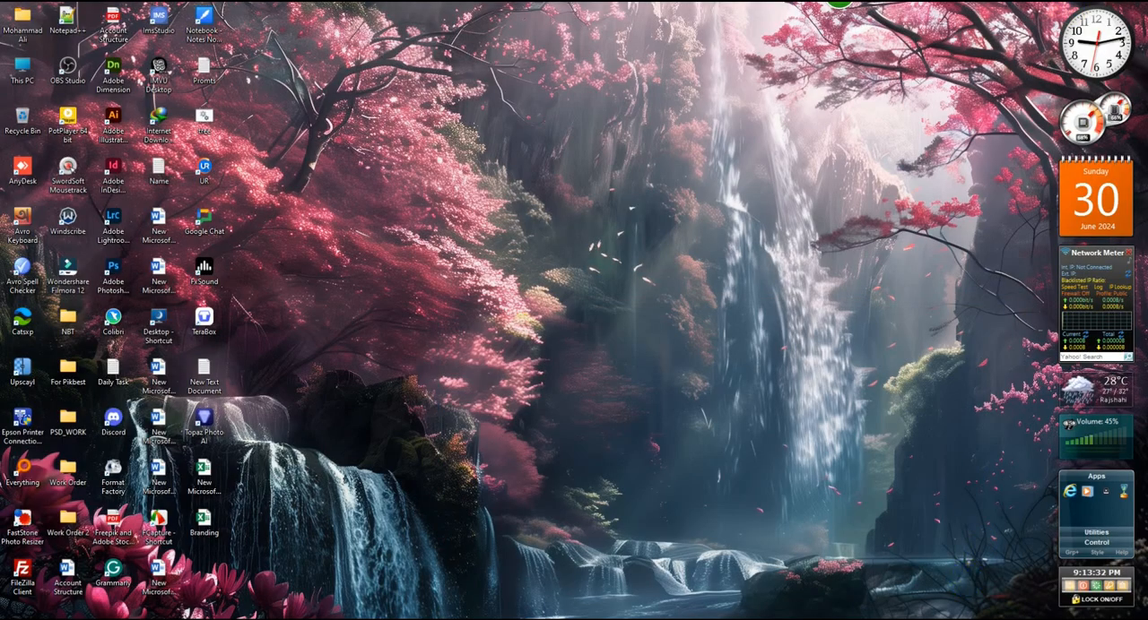
Switch to Photoshop and close it along with the open ID card image.
click(908, 618)
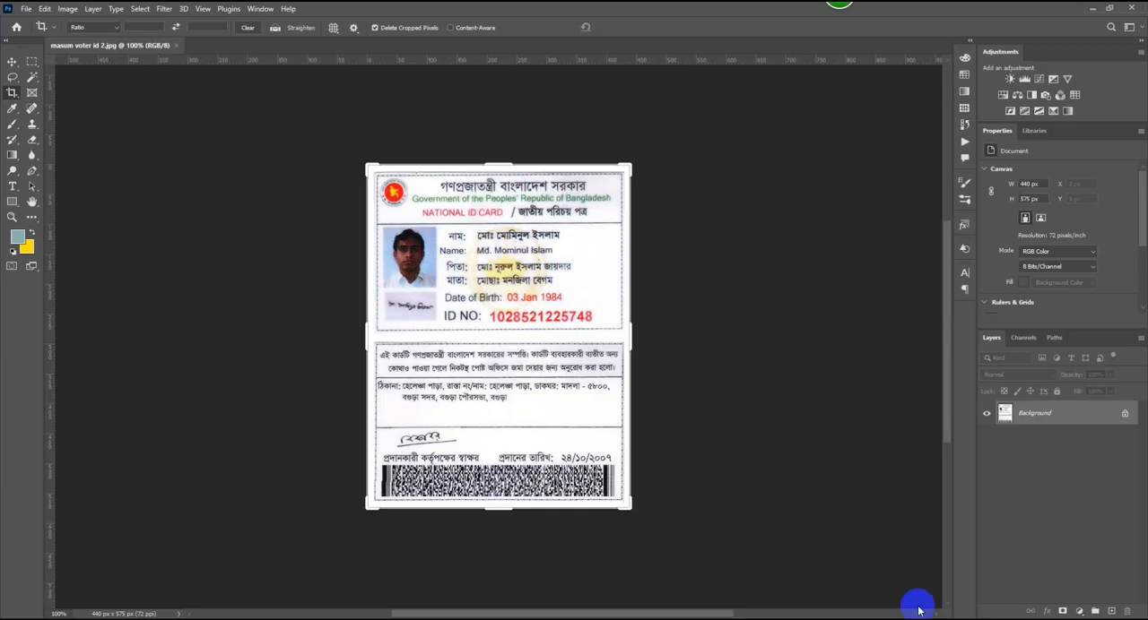
click(1135, 9)
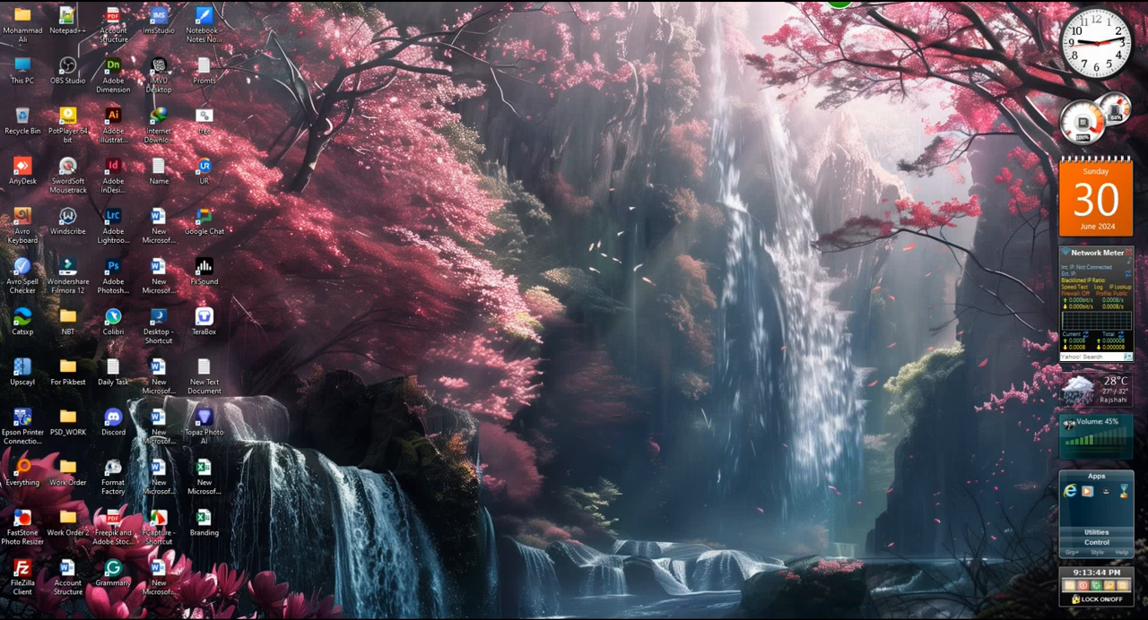
Maximize a Chrome window of another profile, open Ideogram's prompt area, and dismiss the Introducing Upscale announcement.
drag(752, 118, 715, 78)
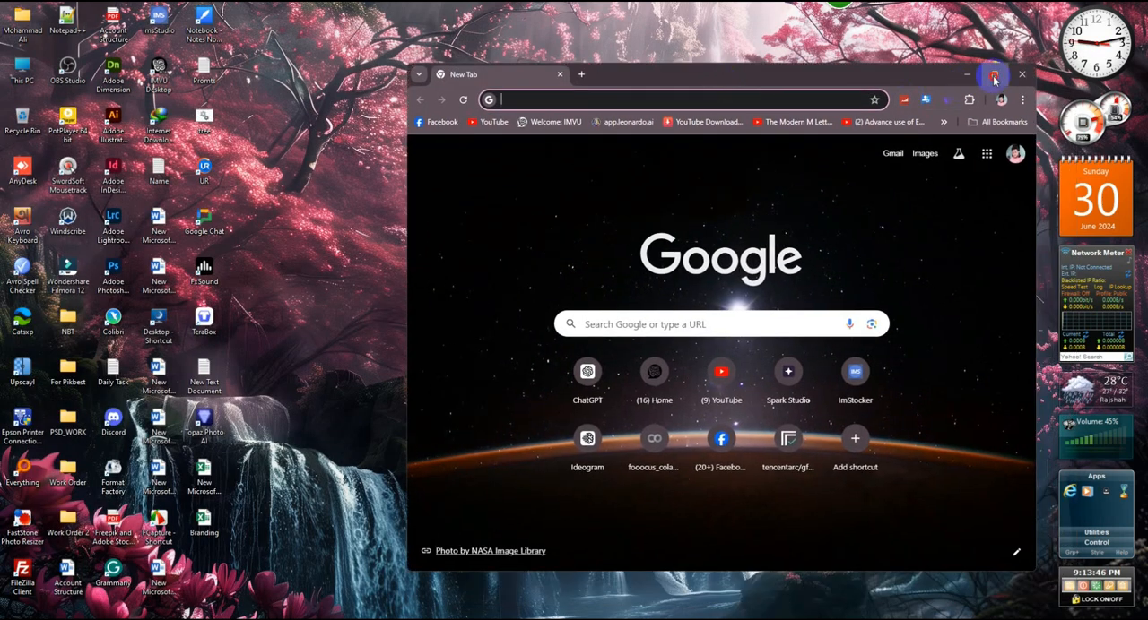
click(991, 76)
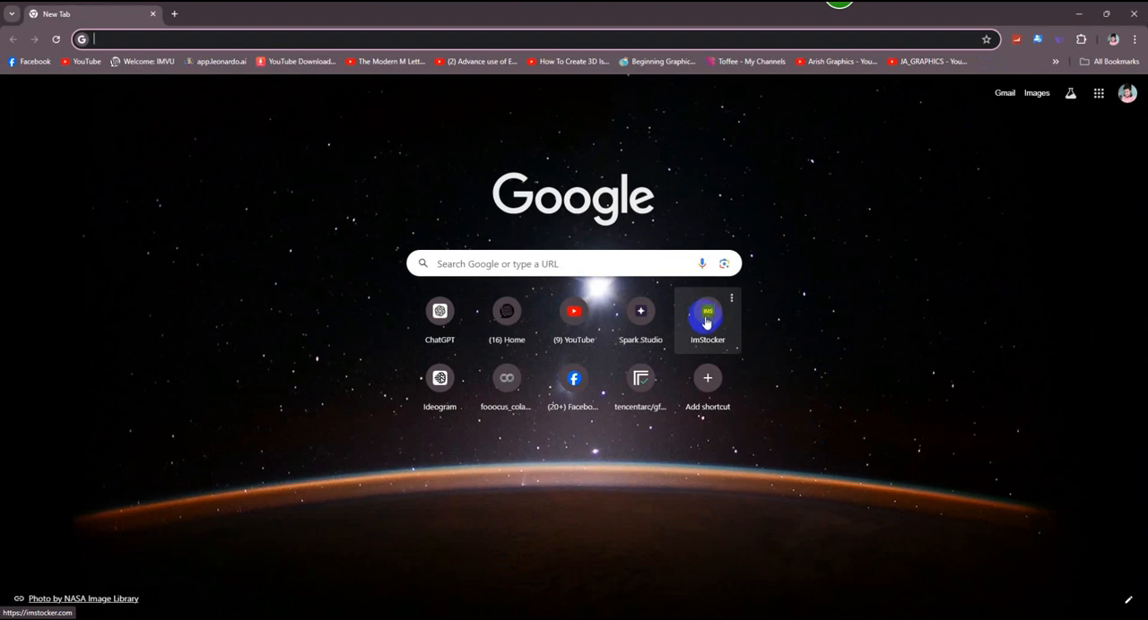
click(451, 378)
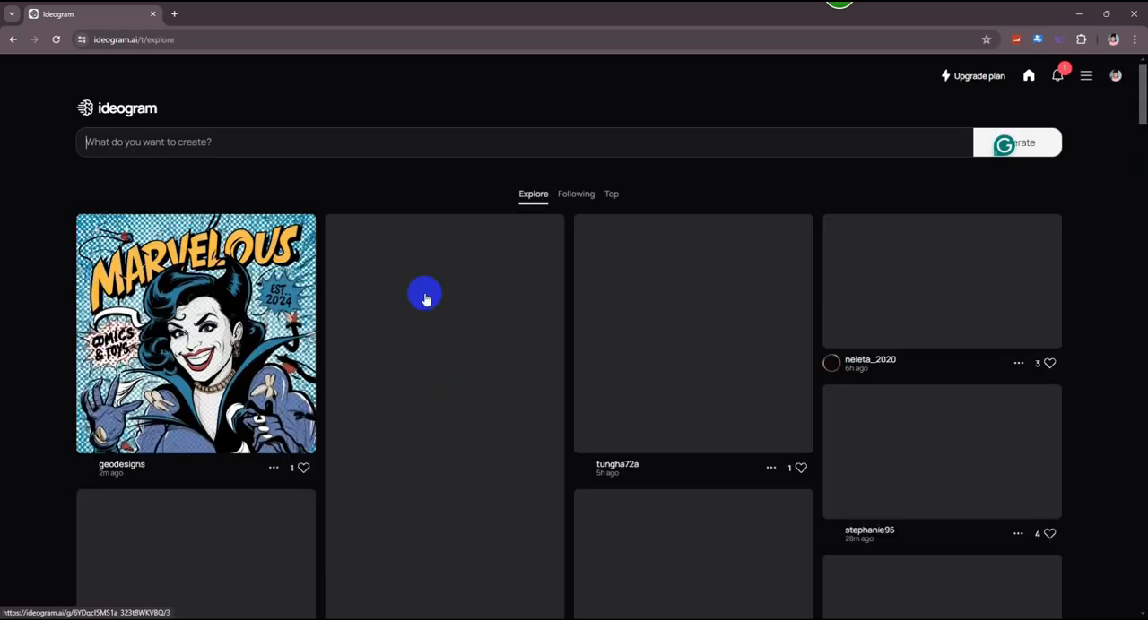
click(260, 140)
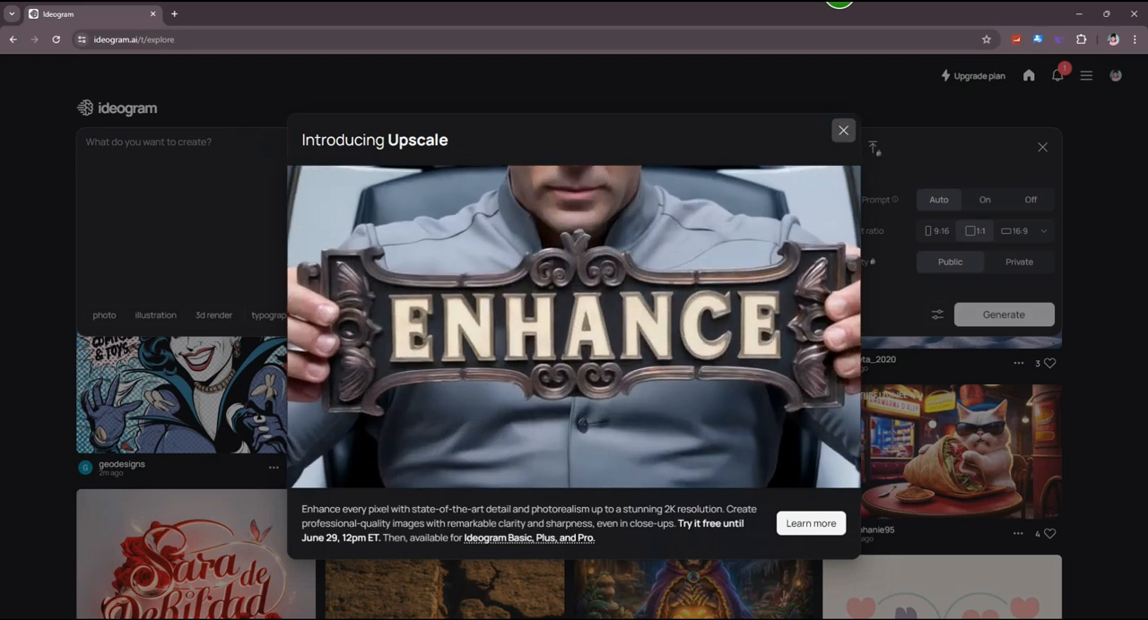
click(843, 130)
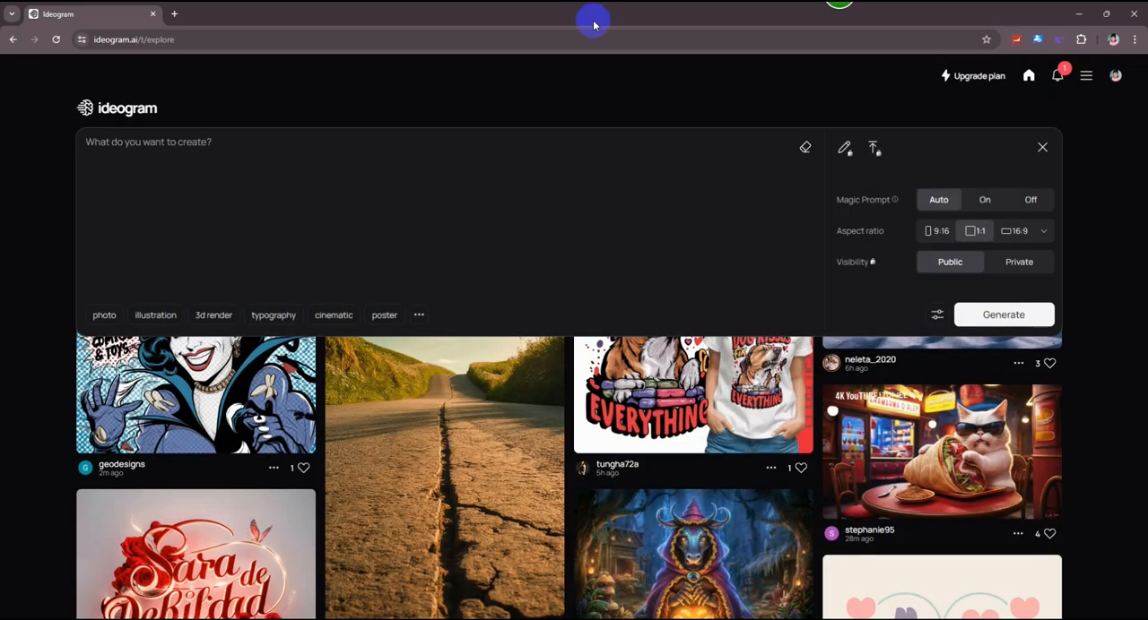
Search Google for "brand name generator" in a new tab.
click(174, 14)
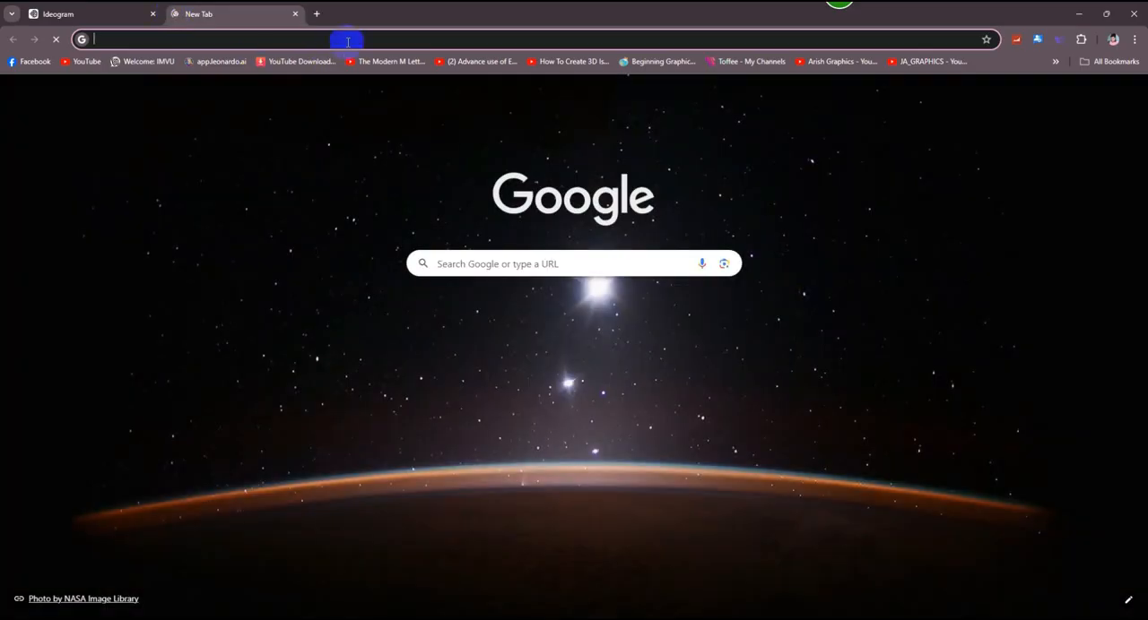
text(brandname )
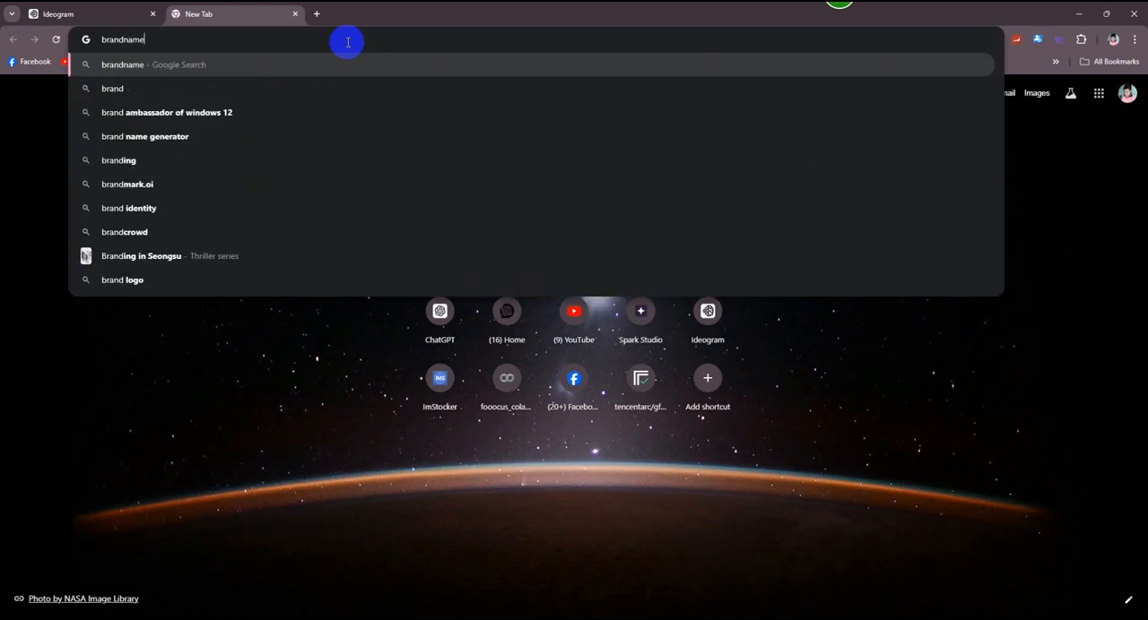
text(gena)
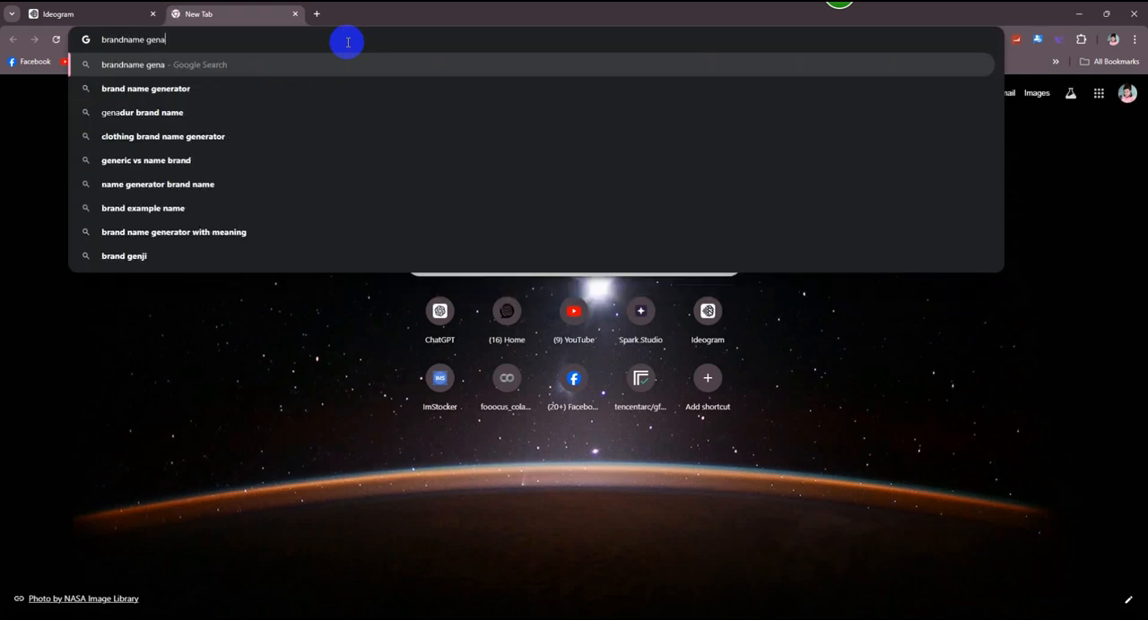
click(259, 87)
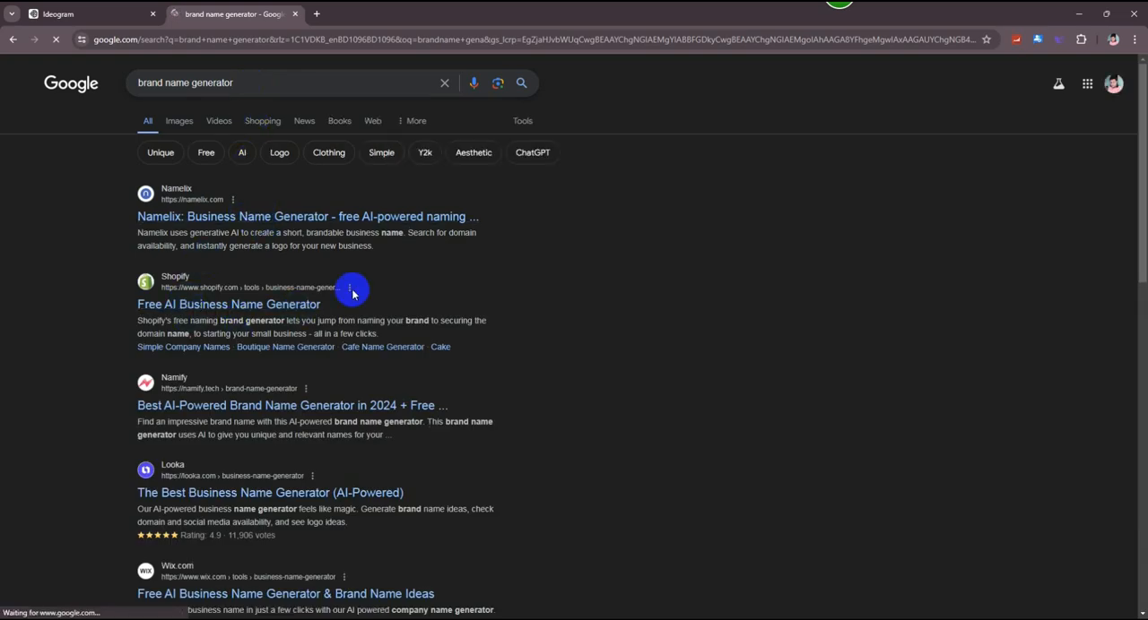
Look through the search results and open Namify's AI-powered brand name generator.
scroll(359, 289, down, 1)
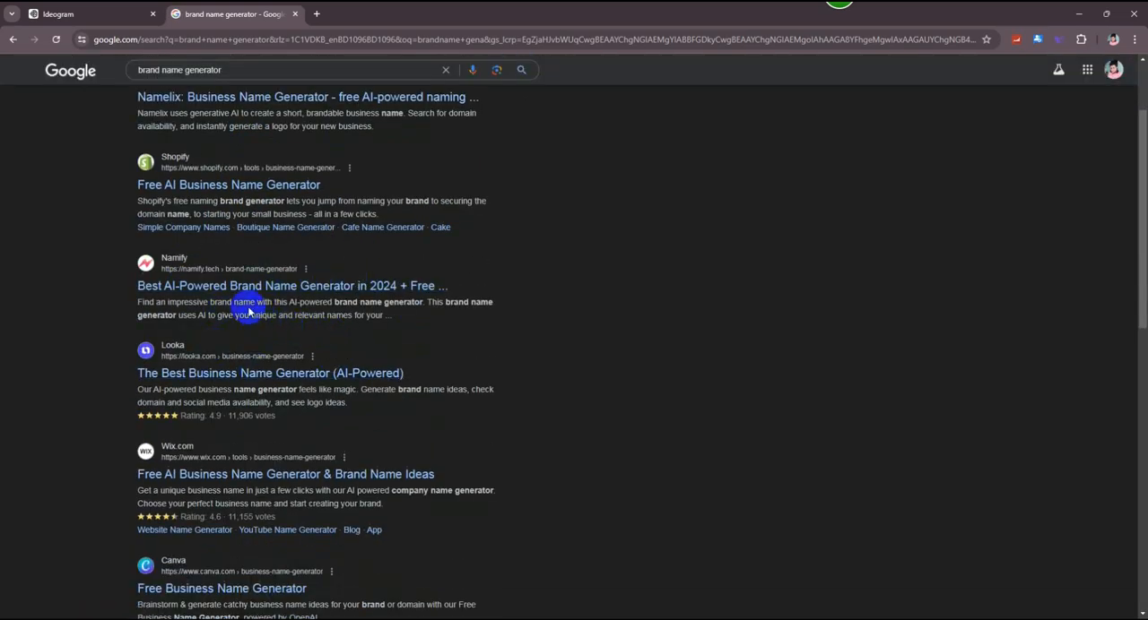
scroll(251, 303, down, 1)
scroll(263, 302, up, 1)
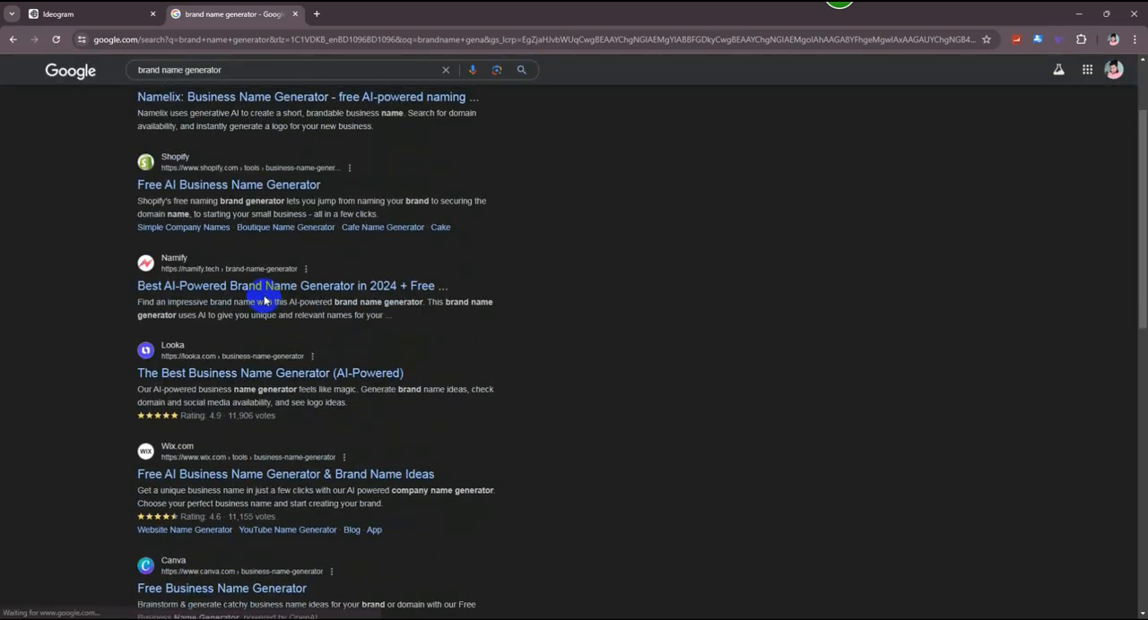
click(207, 287)
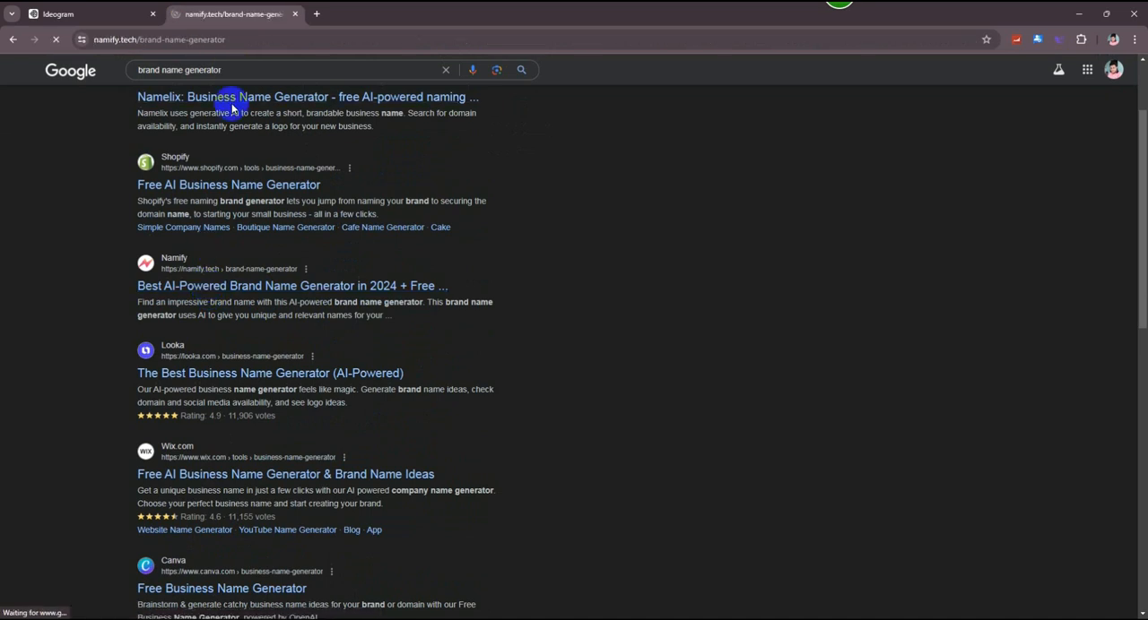
scroll(442, 310, down, 1)
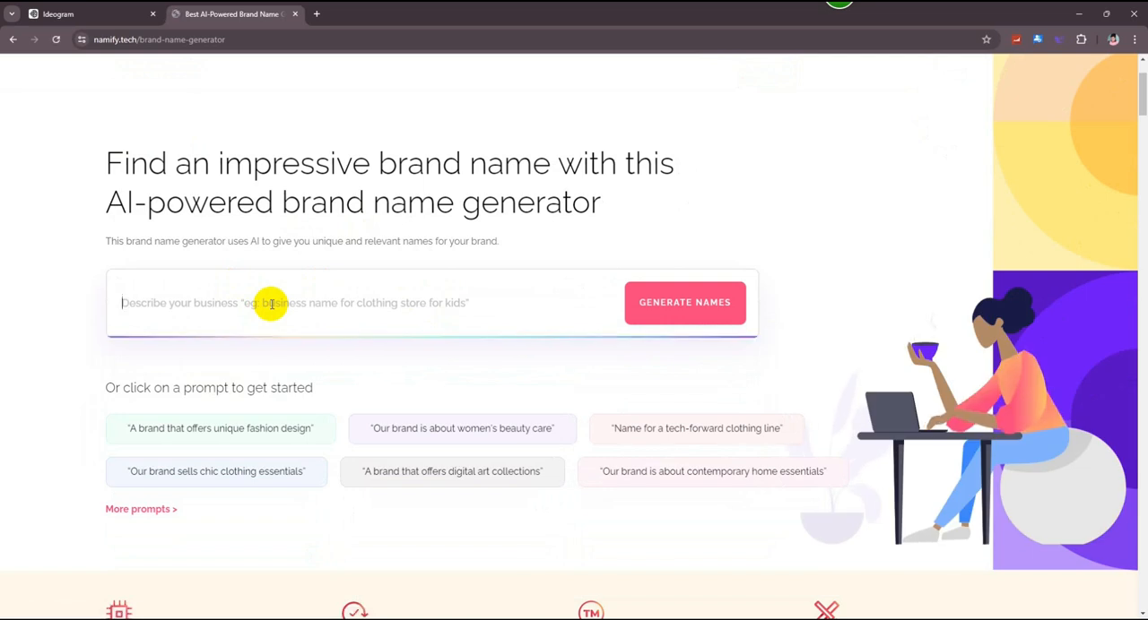
Generate brand names in Namify from the business description "Graphics Store".
text(Grap)
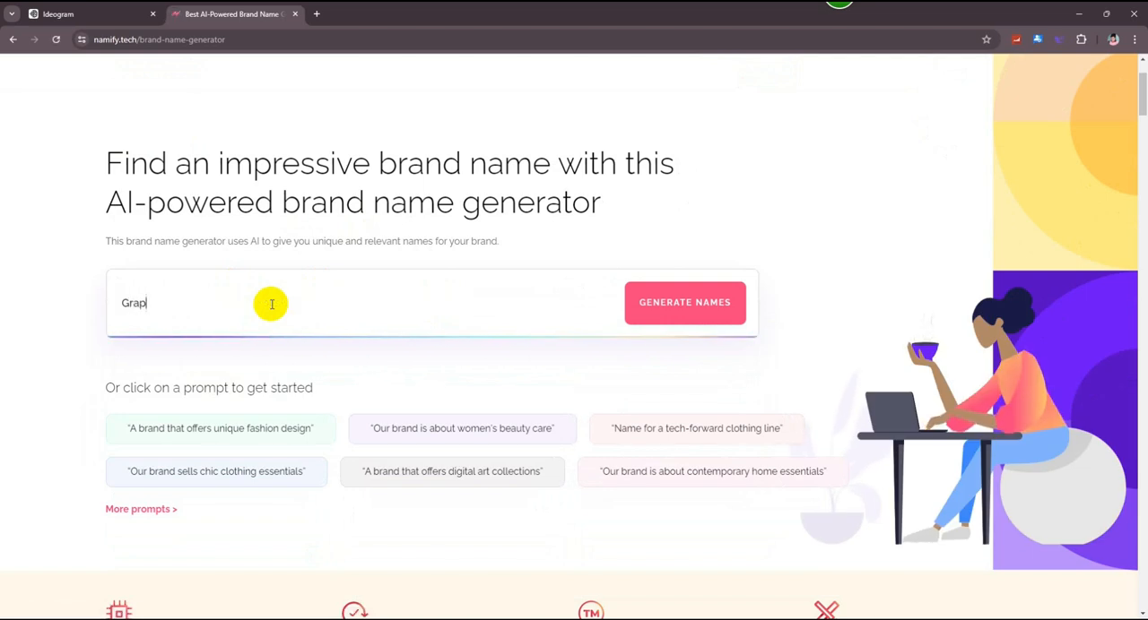
text(hicjk)
key(BackSpace)
key(BackSpace)
text(s)
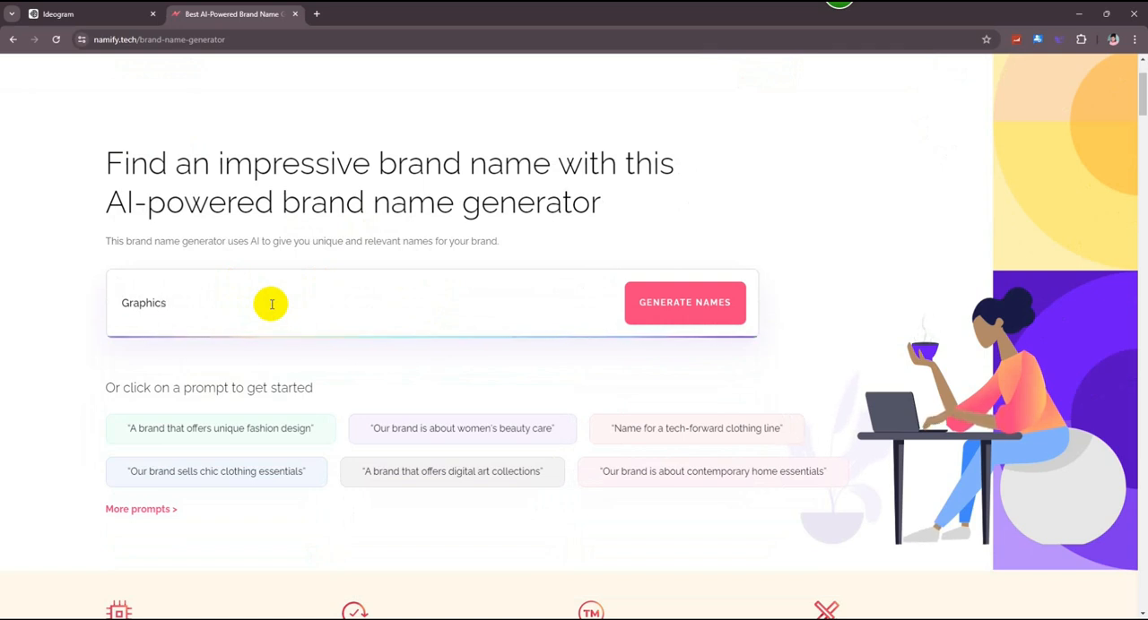
text( St)
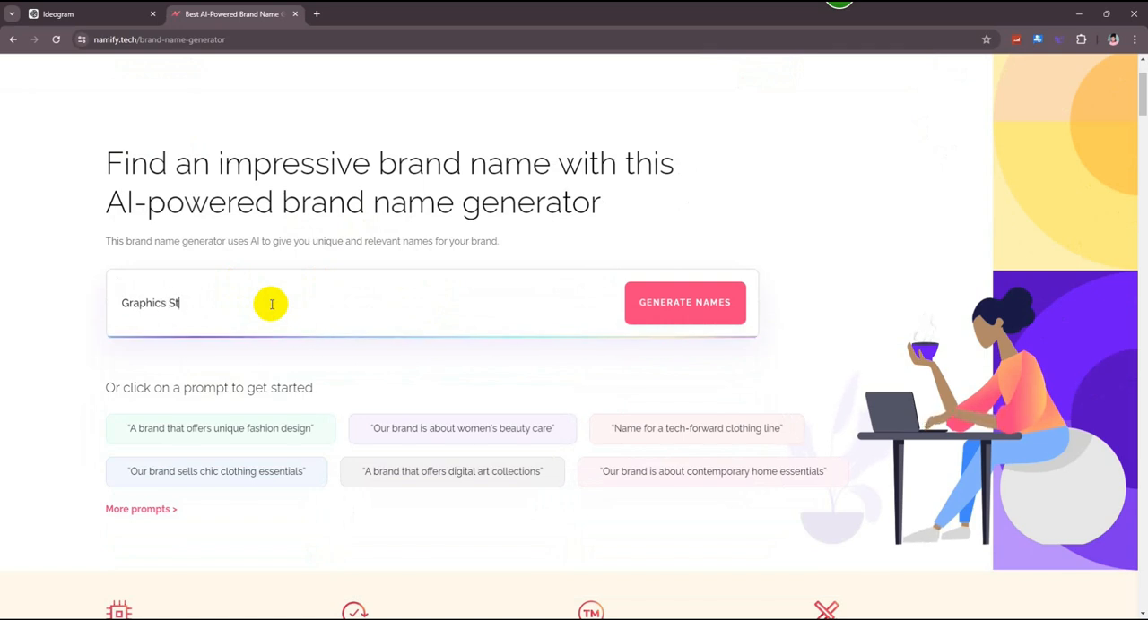
text(ore name)
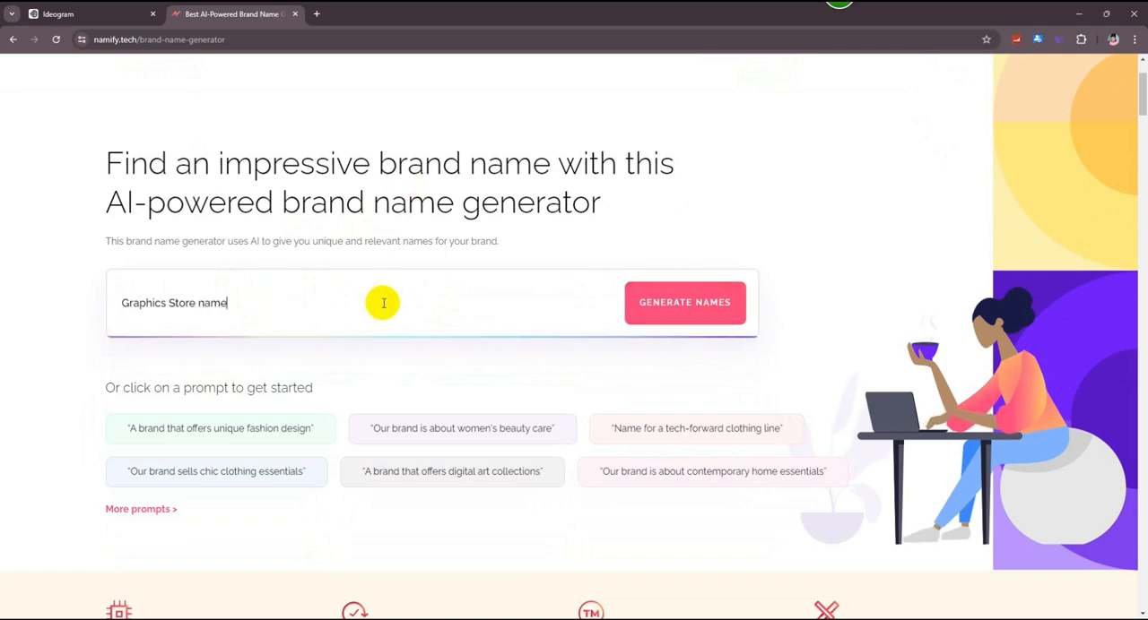
key(BackSpace)
key(BackSpace)
key(BackSpace)
key(BackSpace)
key(BackSpace)
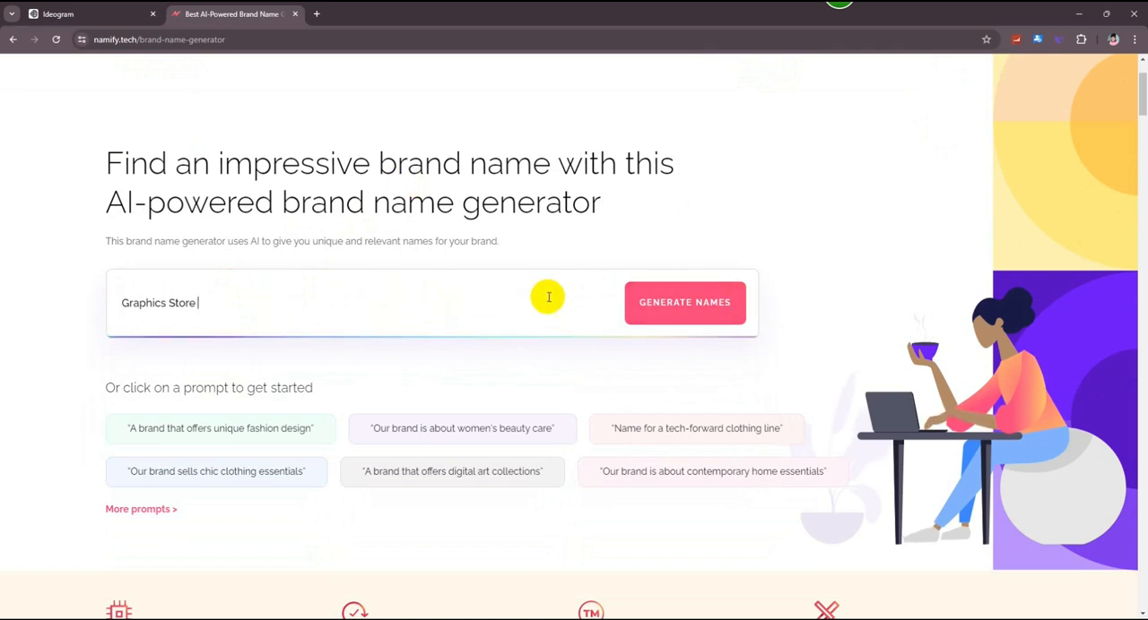
click(648, 302)
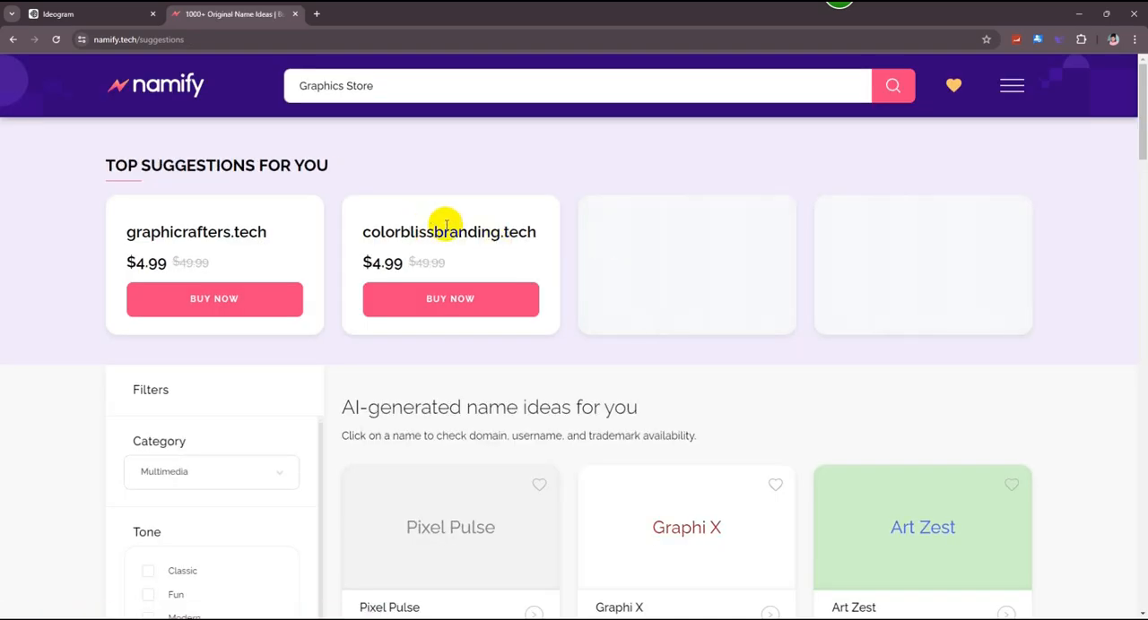
Dismiss the free eBook offer and examine the top domain suggestions and AI-generated name ideas for Graphics Store.
scroll(443, 223, down, 2)
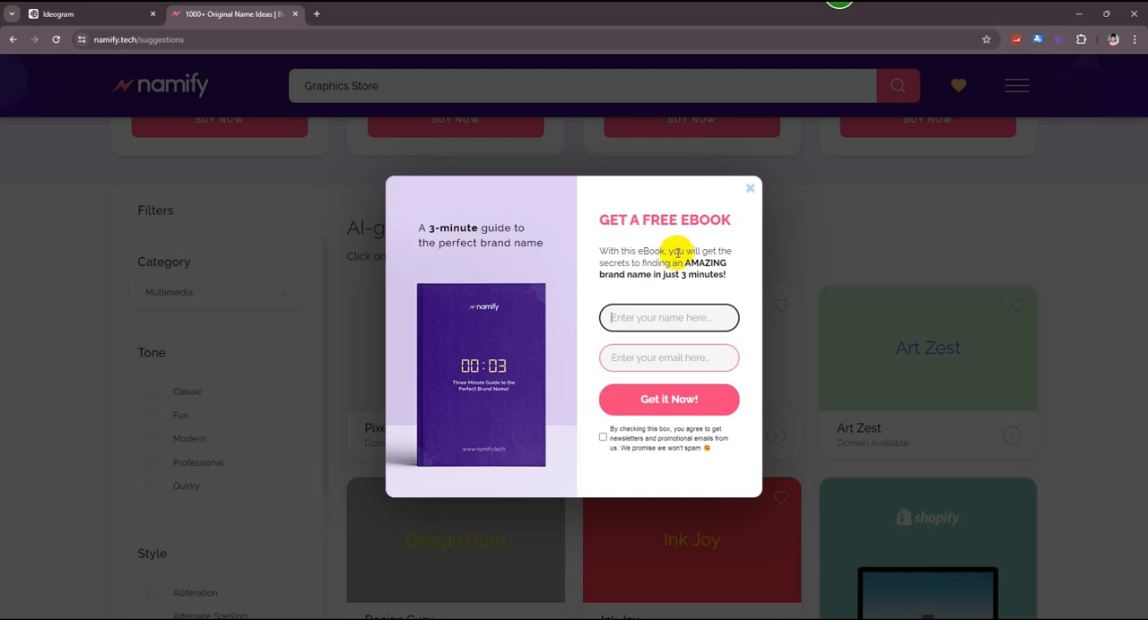
click(748, 192)
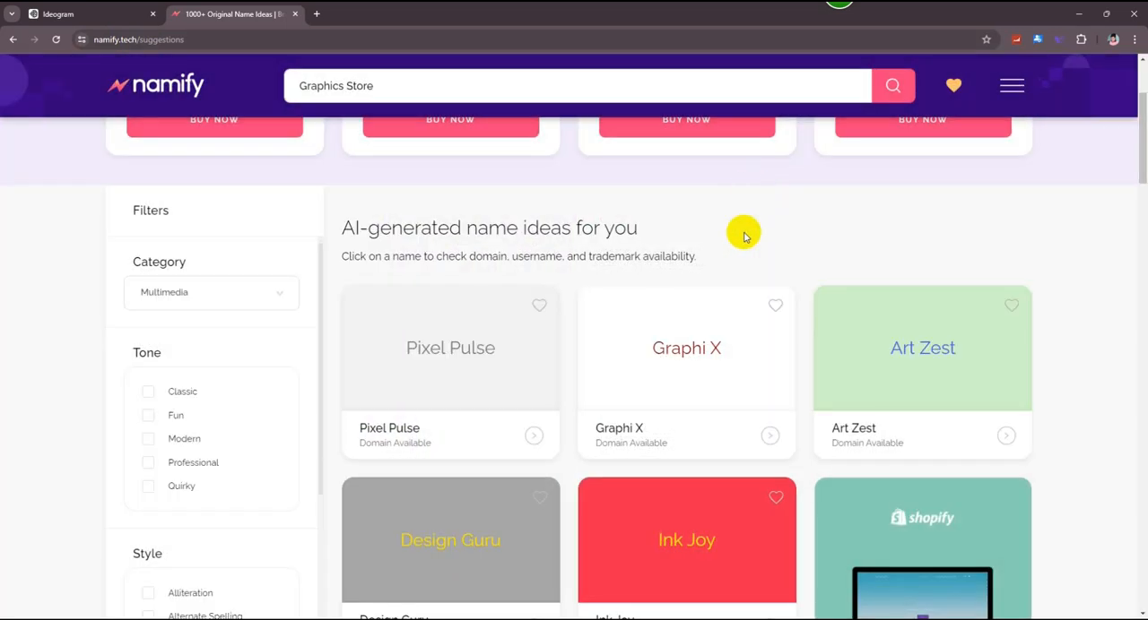
scroll(728, 249, up, 3)
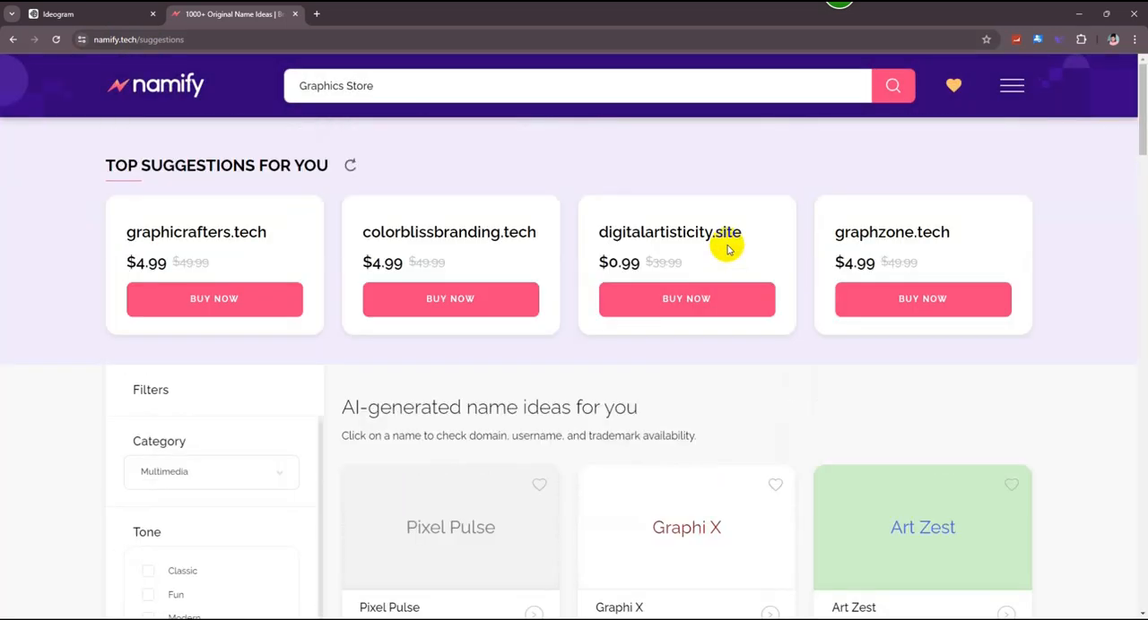
scroll(727, 249, down, 4)
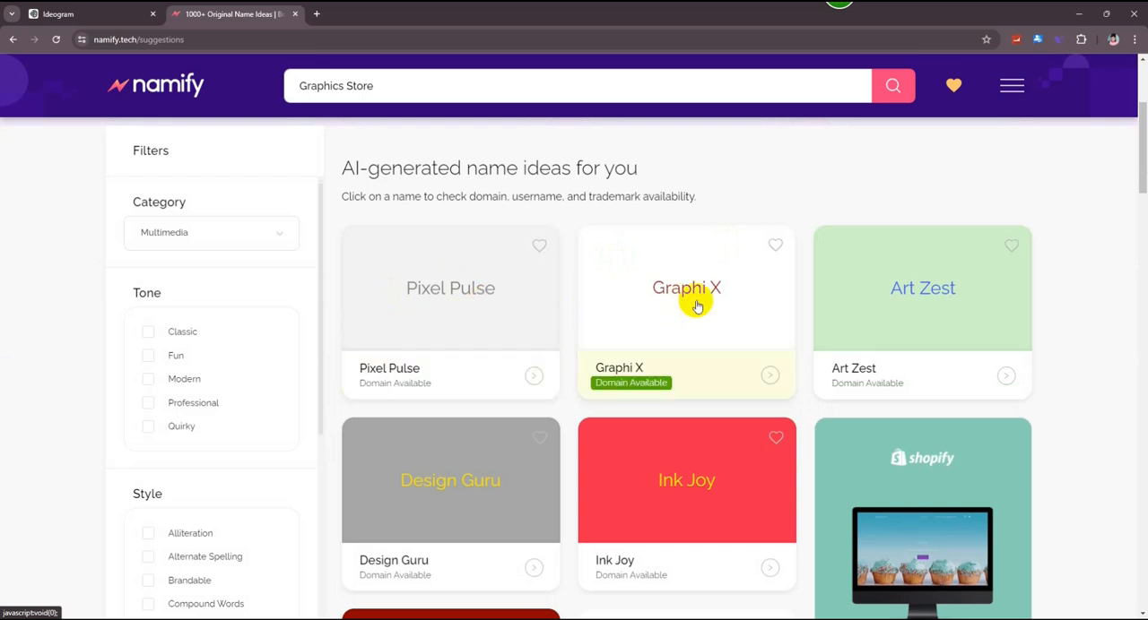
scroll(963, 283, down, 1)
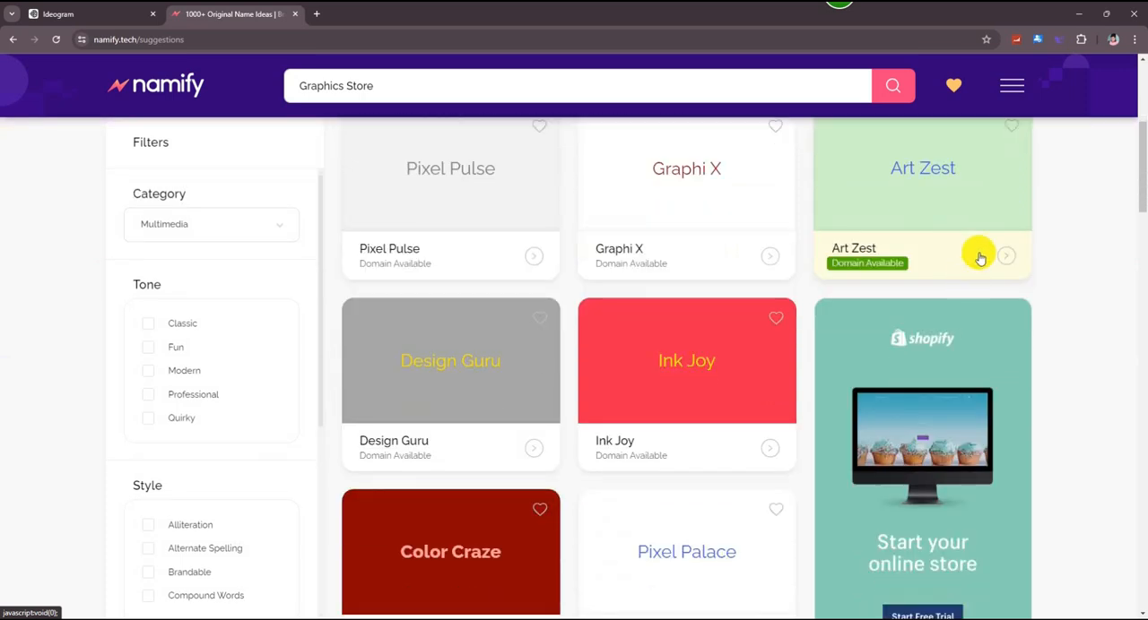
scroll(422, 295, down, 1)
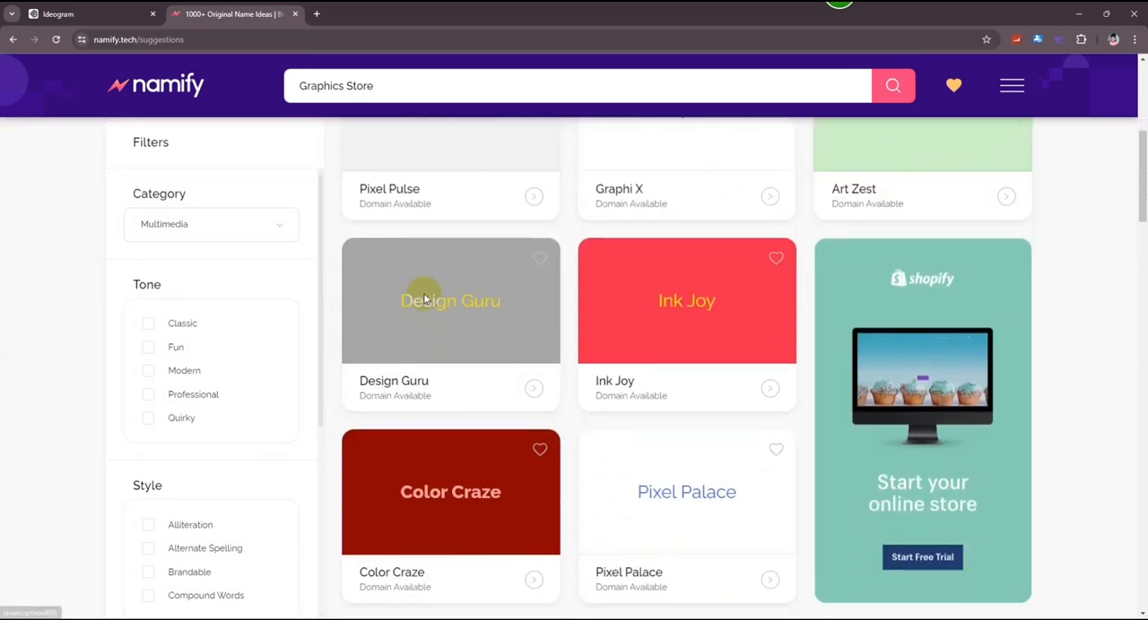
scroll(689, 319, down, 4)
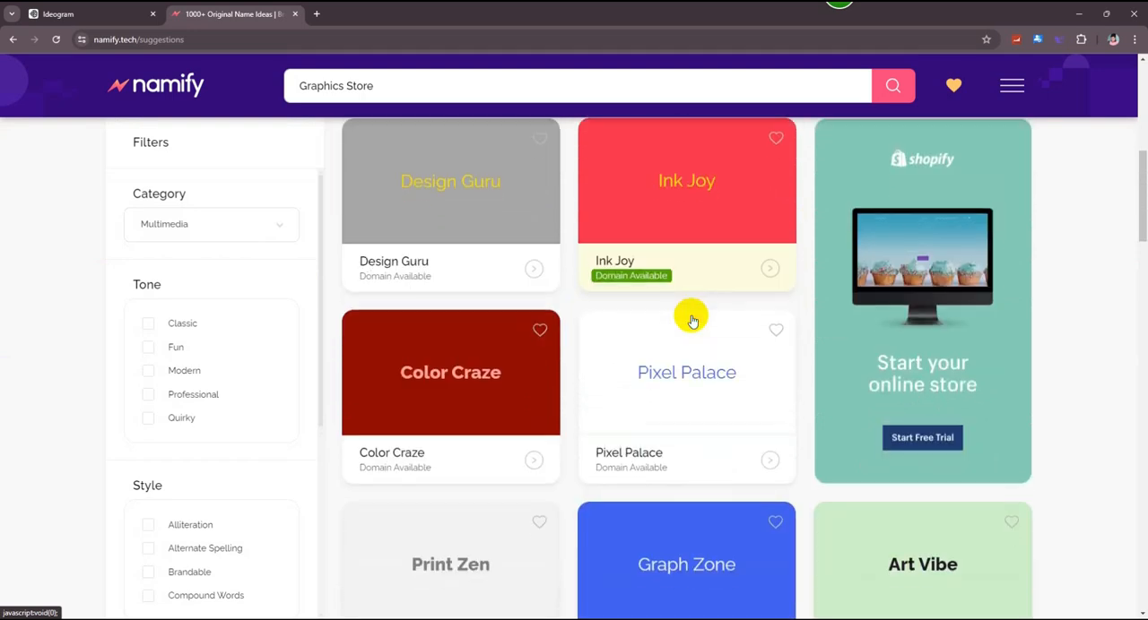
scroll(673, 439, down, 2)
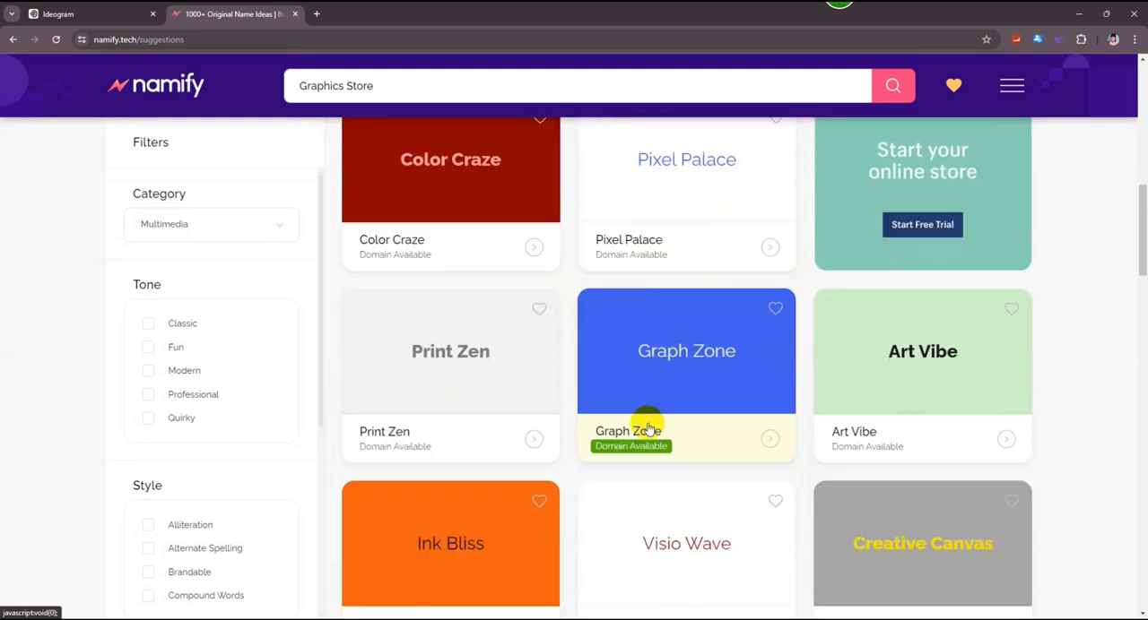
scroll(740, 338, down, 4)
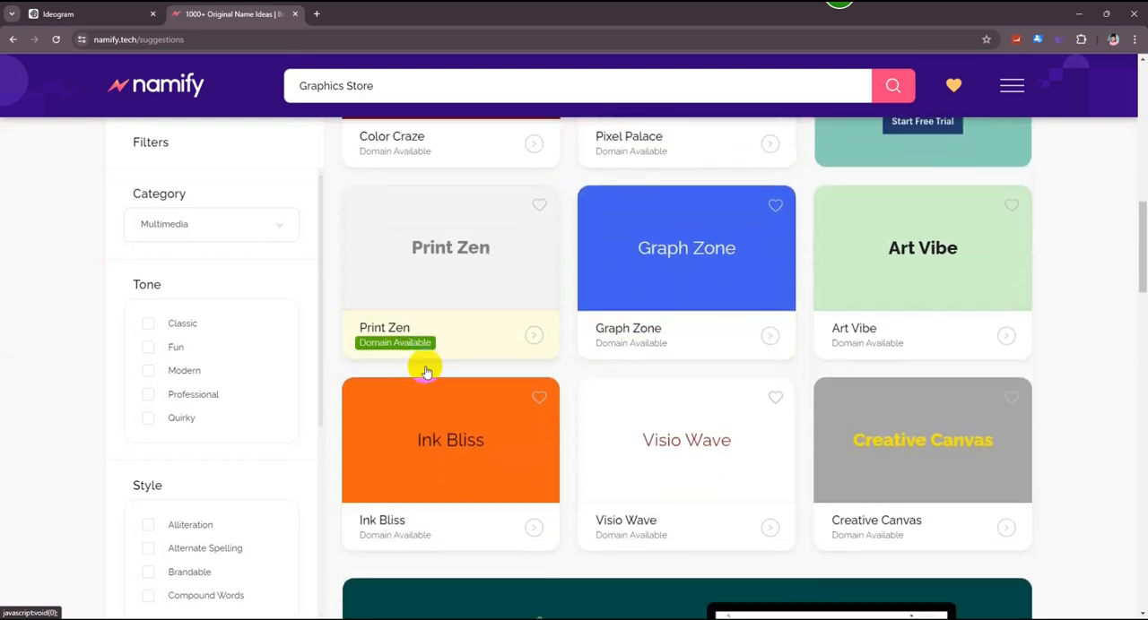
Look through the remaining AI-generated name ideas for Graphics Store and load more names.
scroll(838, 317, down, 8)
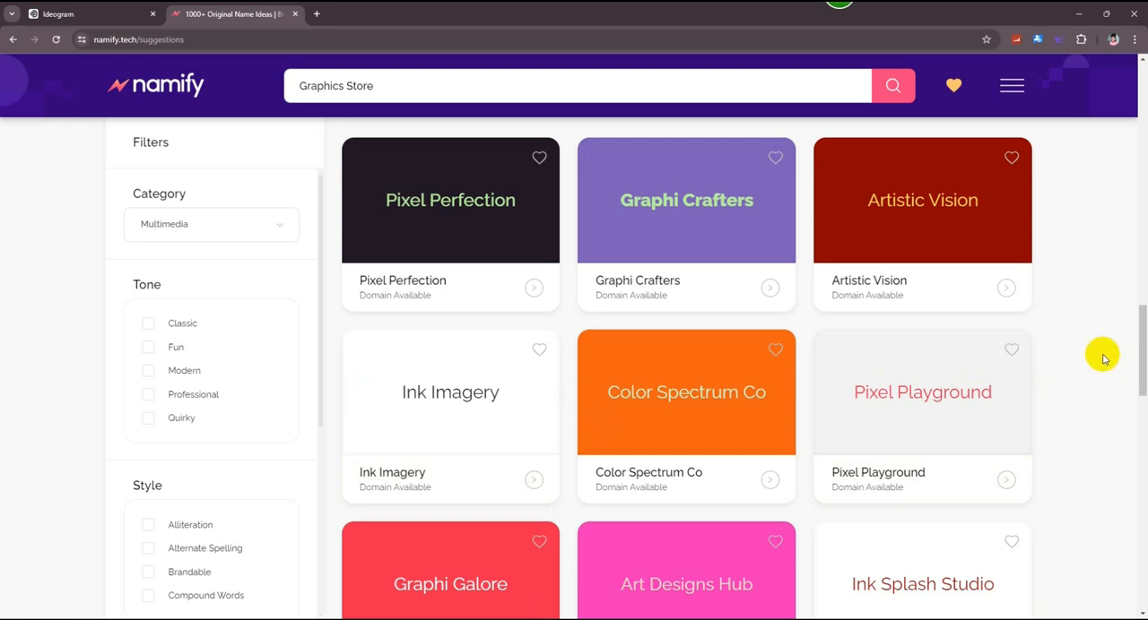
scroll(1084, 359, down, 2)
scroll(1018, 399, down, 2)
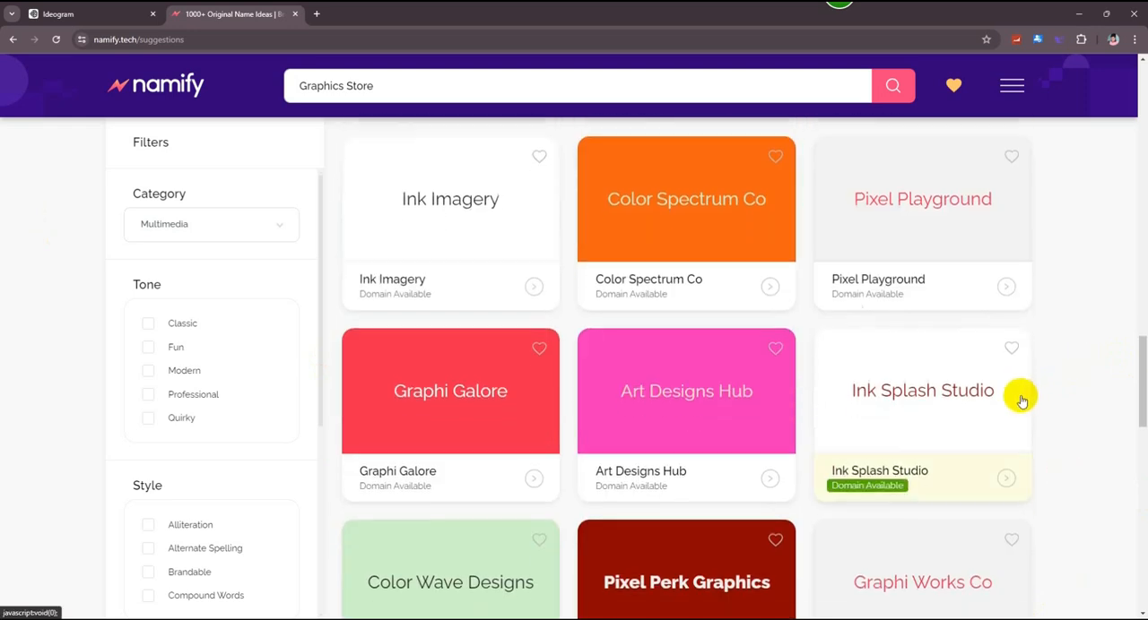
scroll(1020, 400, down, 2)
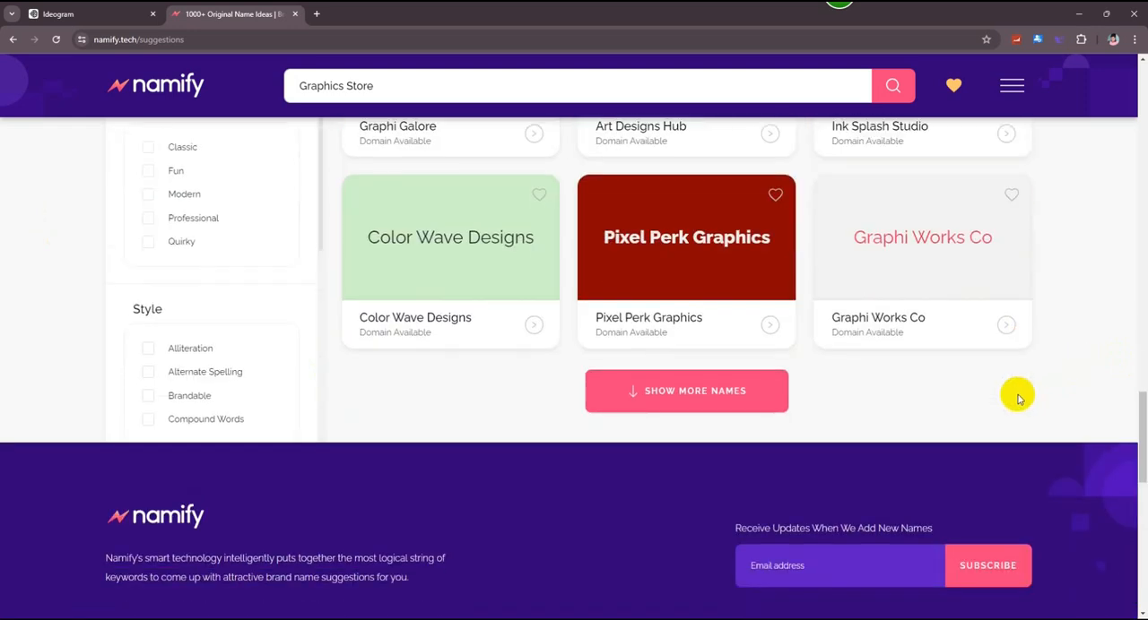
click(659, 393)
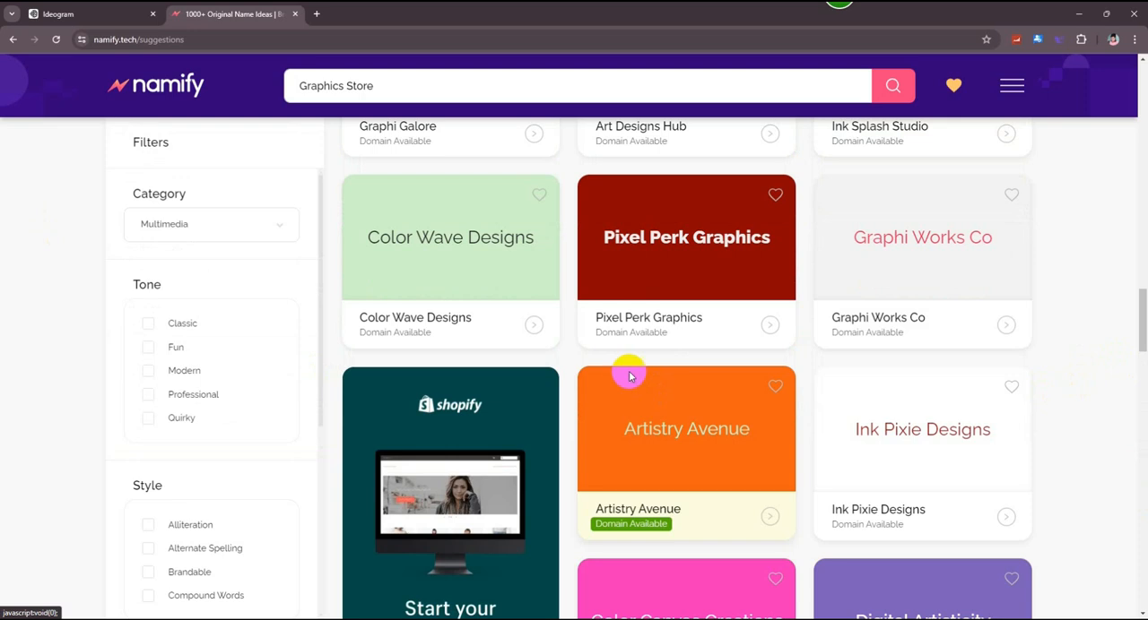
Examine the additional batch of name ideas for Graphics Store and load another set of names.
scroll(618, 358, down, 4)
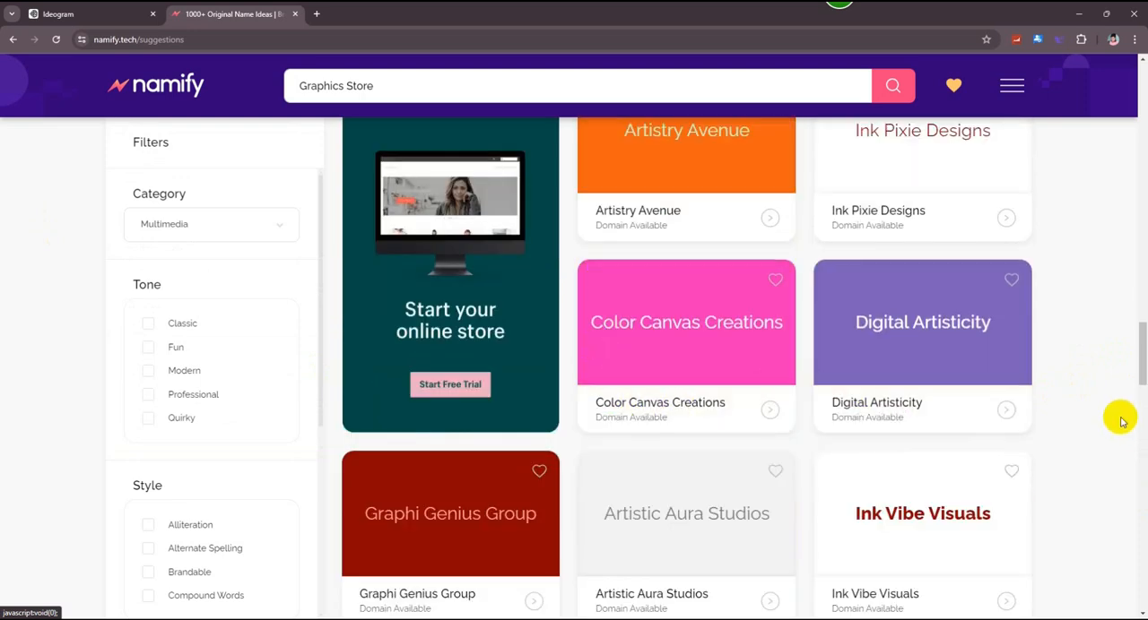
scroll(1121, 420, down, 2)
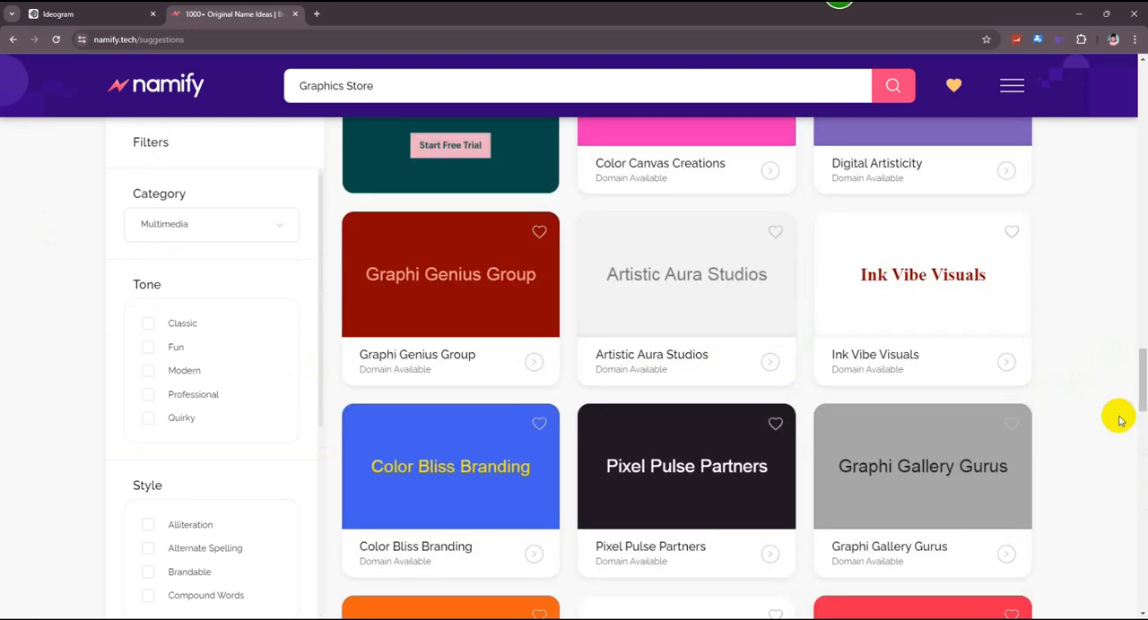
scroll(1118, 421, down, 1)
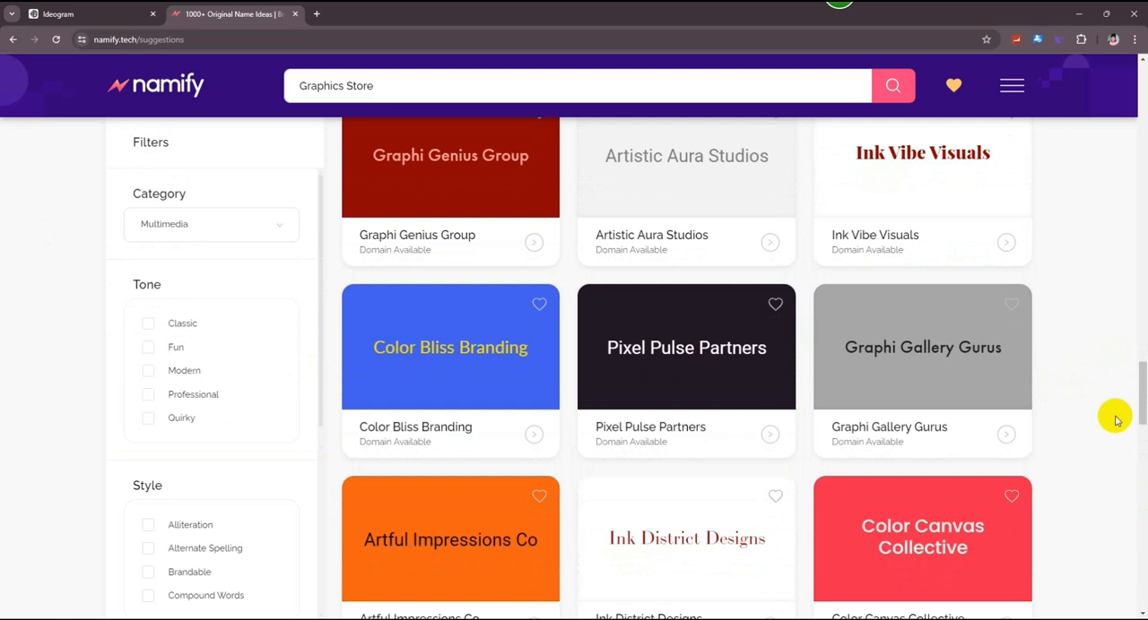
scroll(1116, 420, down, 1)
scroll(1117, 420, down, 2)
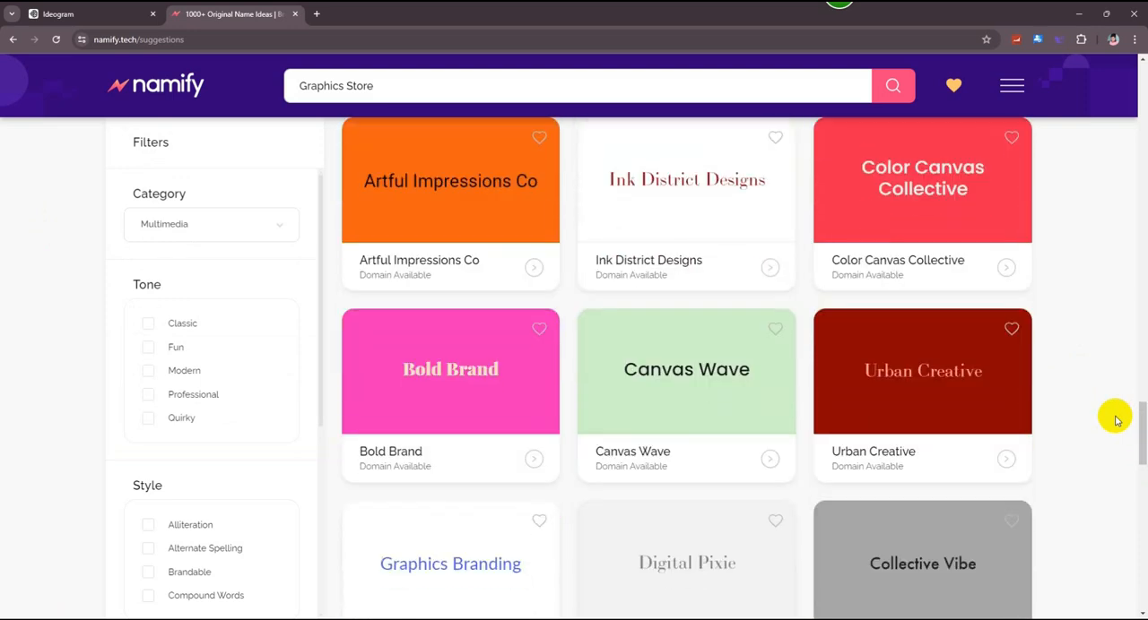
scroll(1116, 419, down, 1)
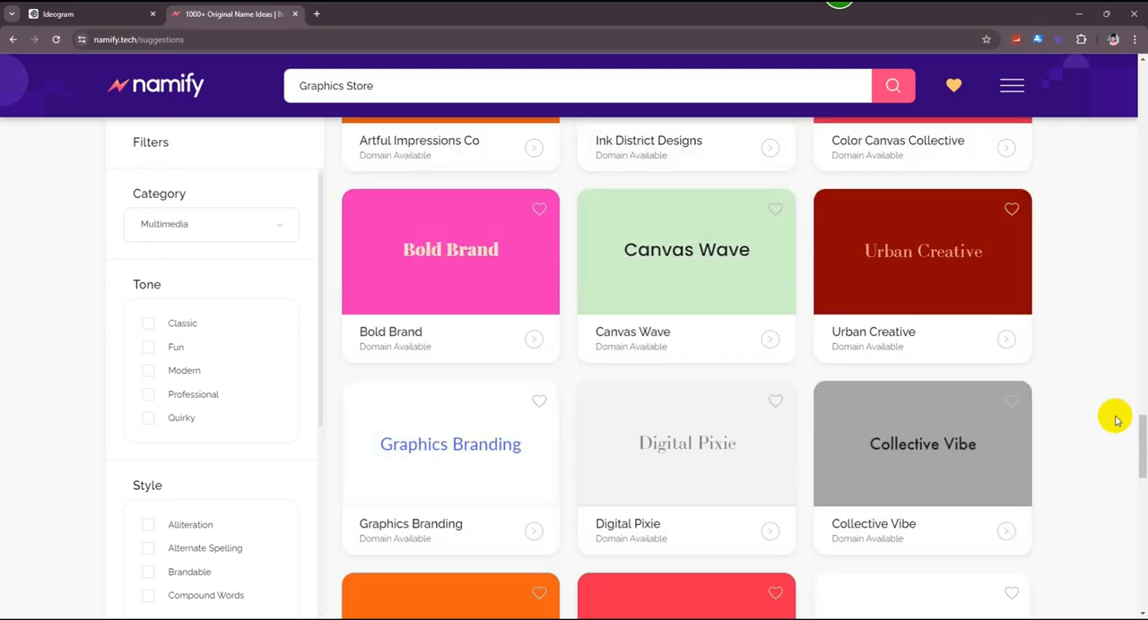
scroll(1116, 421, down, 1)
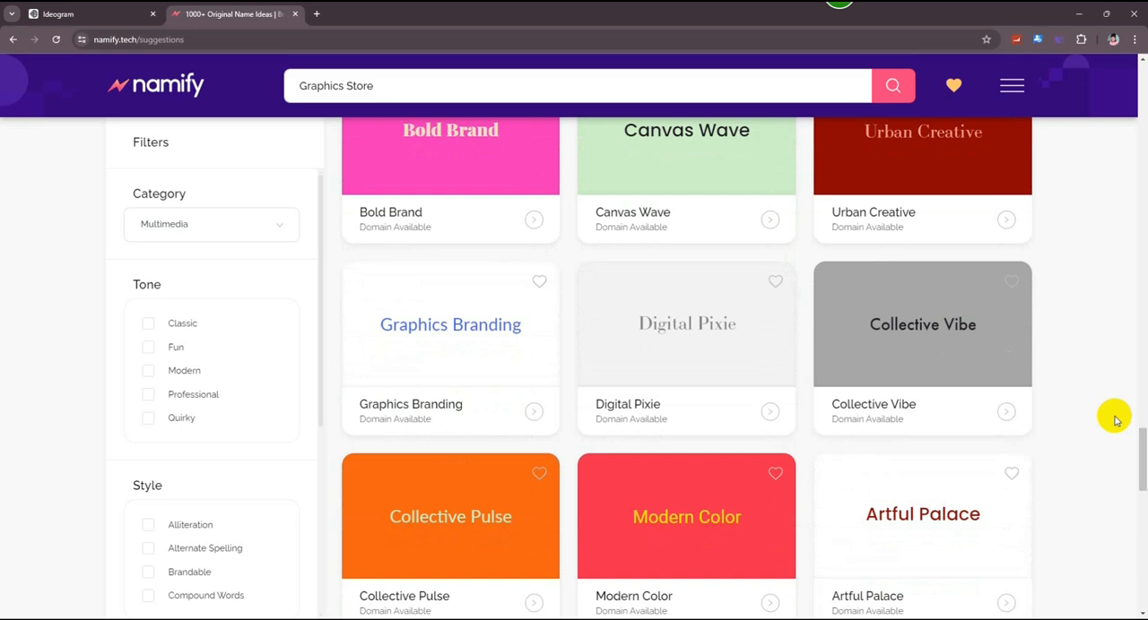
scroll(1116, 419, down, 1)
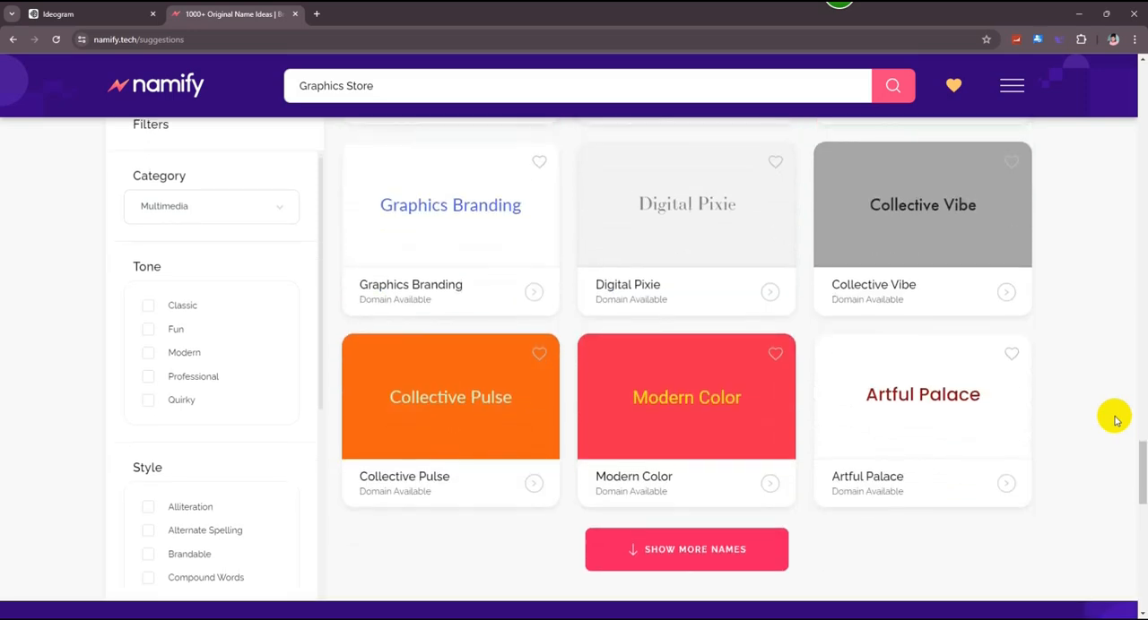
scroll(885, 393, down, 1)
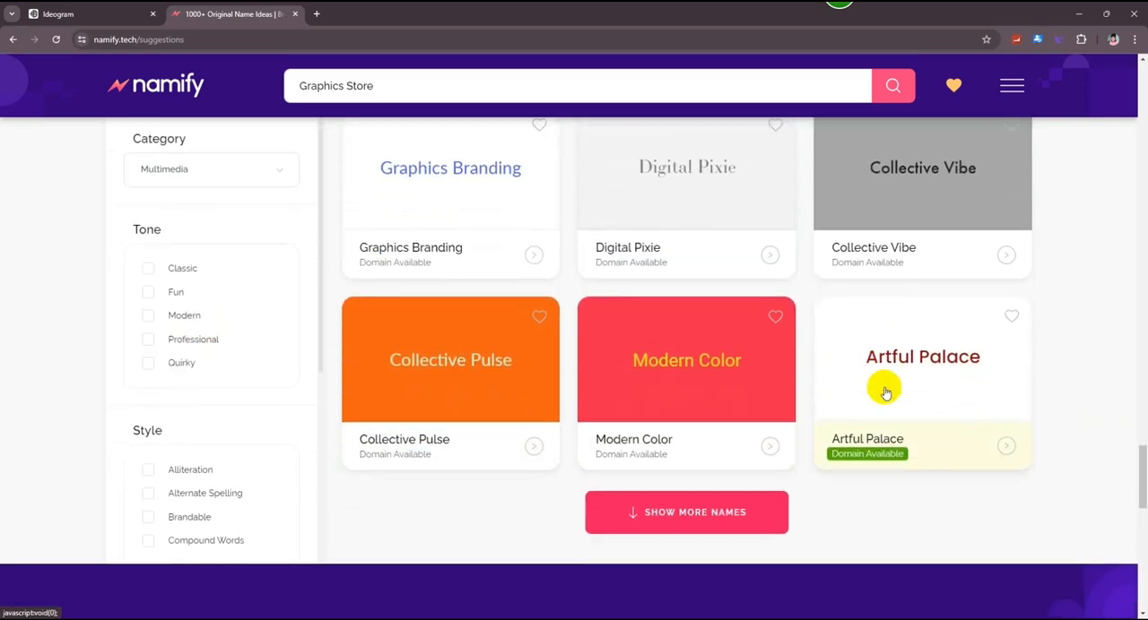
scroll(885, 392, down, 1)
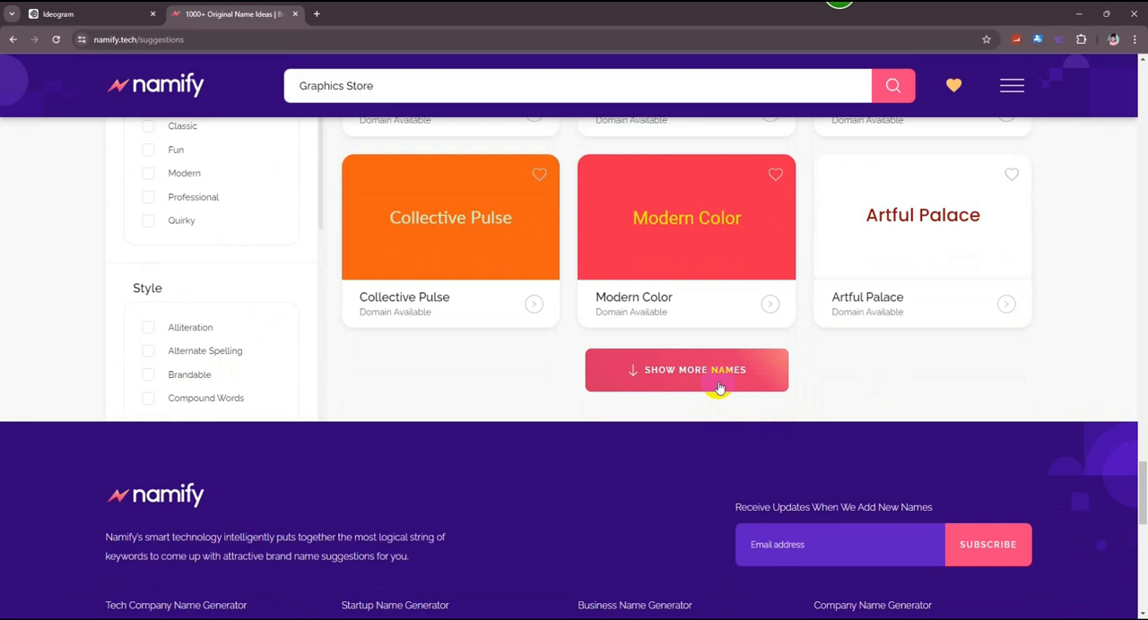
click(718, 387)
Examine the newest set of name suggestions for a suitable graphics store brand name.
scroll(541, 342, down, 2)
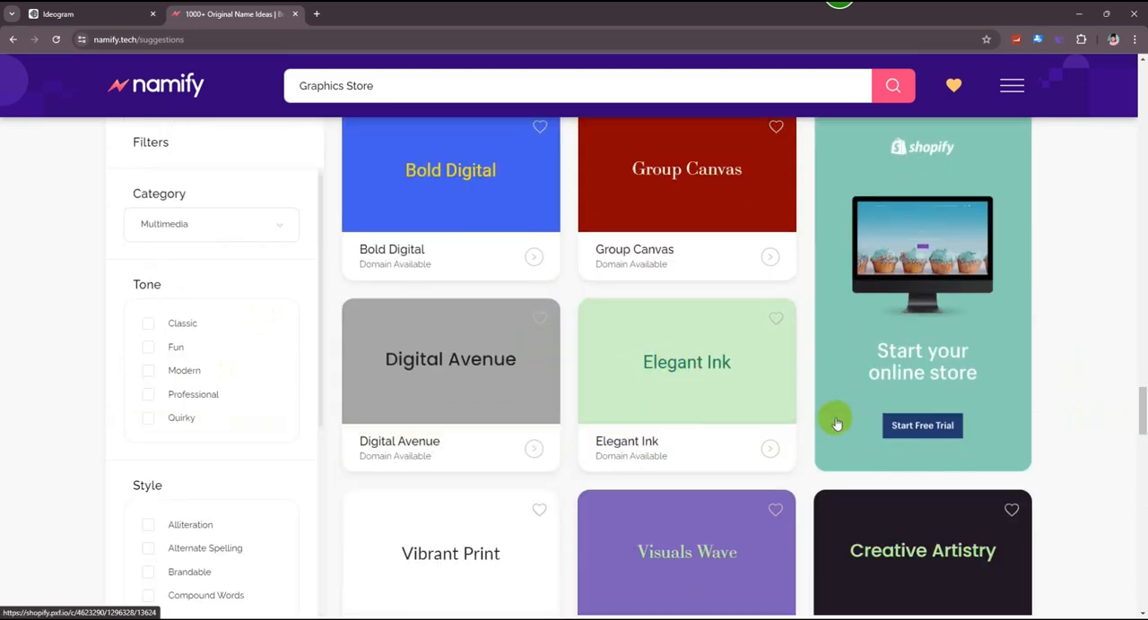
scroll(835, 424, down, 2)
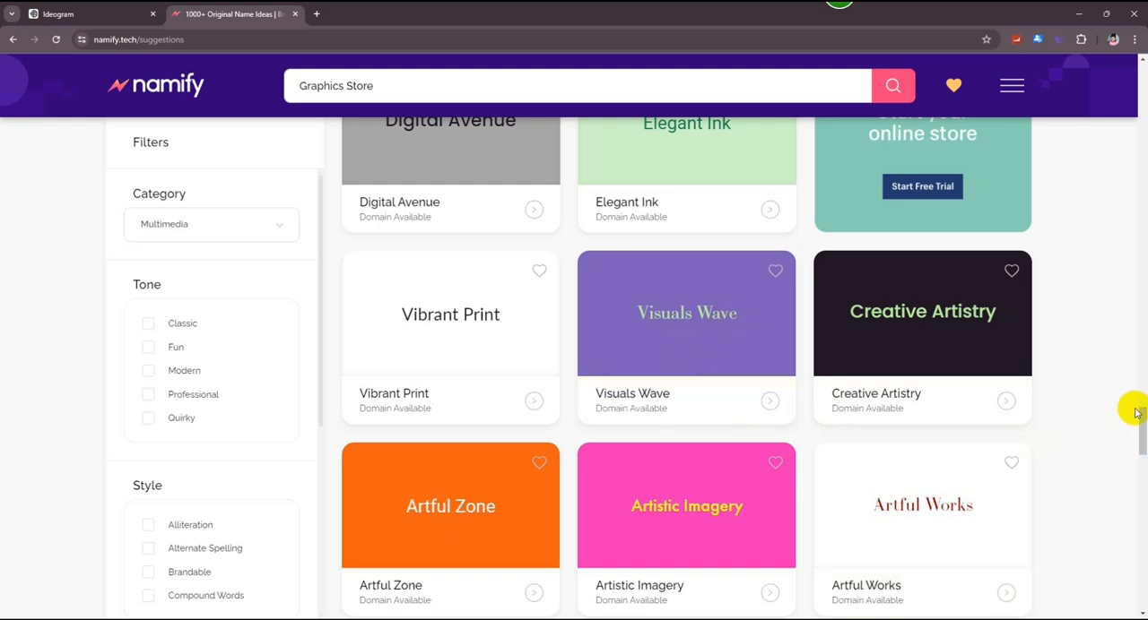
scroll(1057, 385, down, 1)
scroll(1056, 386, down, 1)
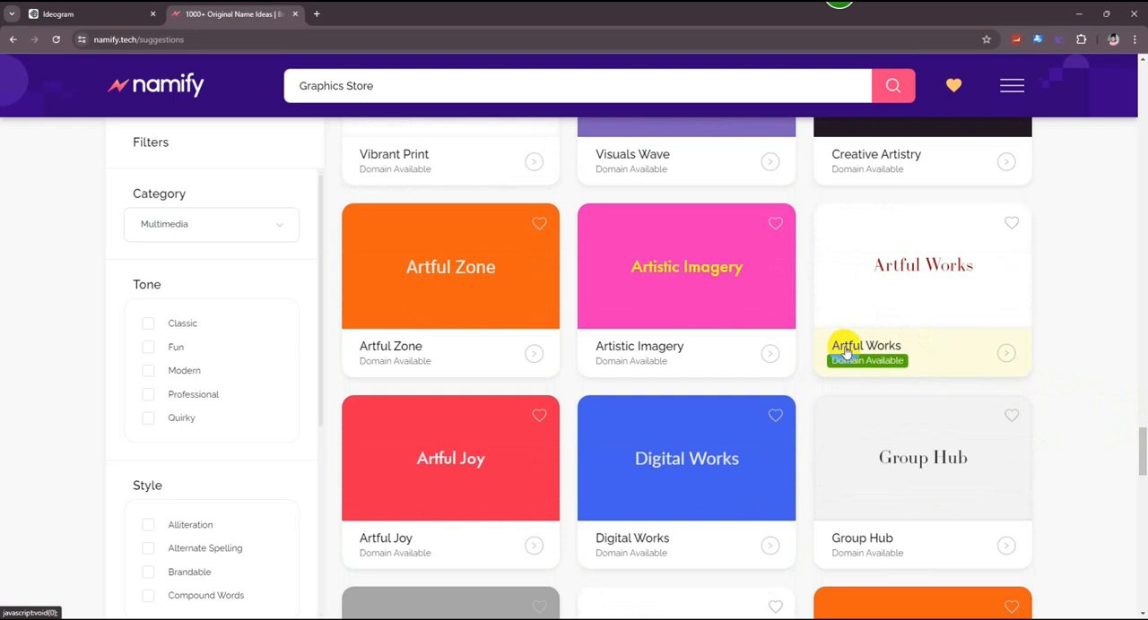
scroll(648, 366, down, 1)
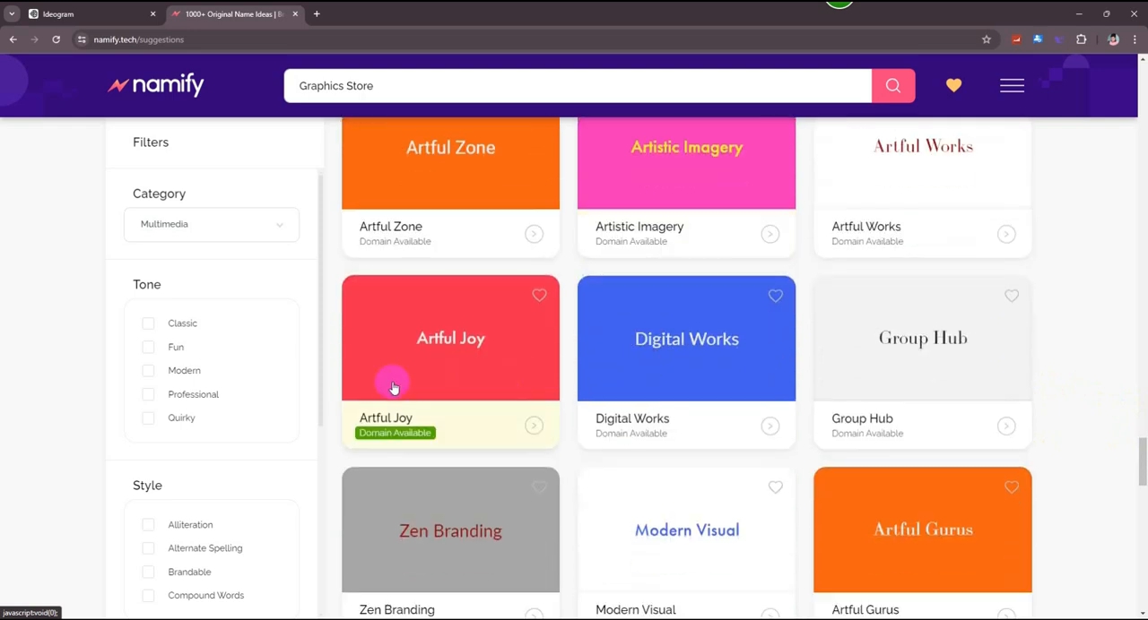
Open the details of the Artful Zone suggestion and copy its name.
click(408, 229)
click(548, 248)
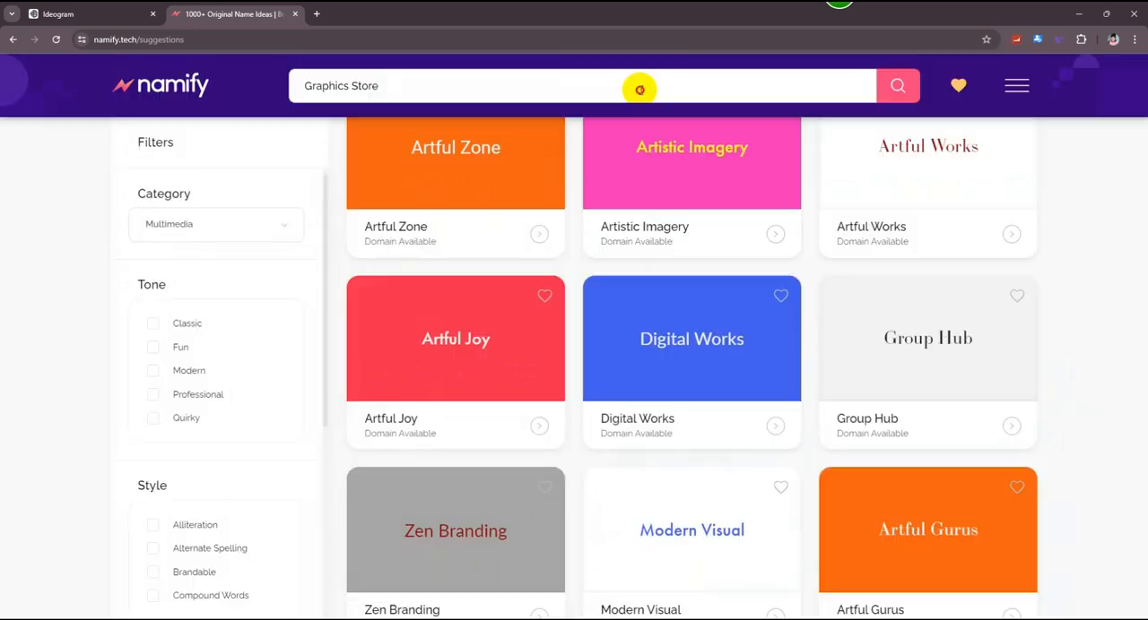
click(798, 120)
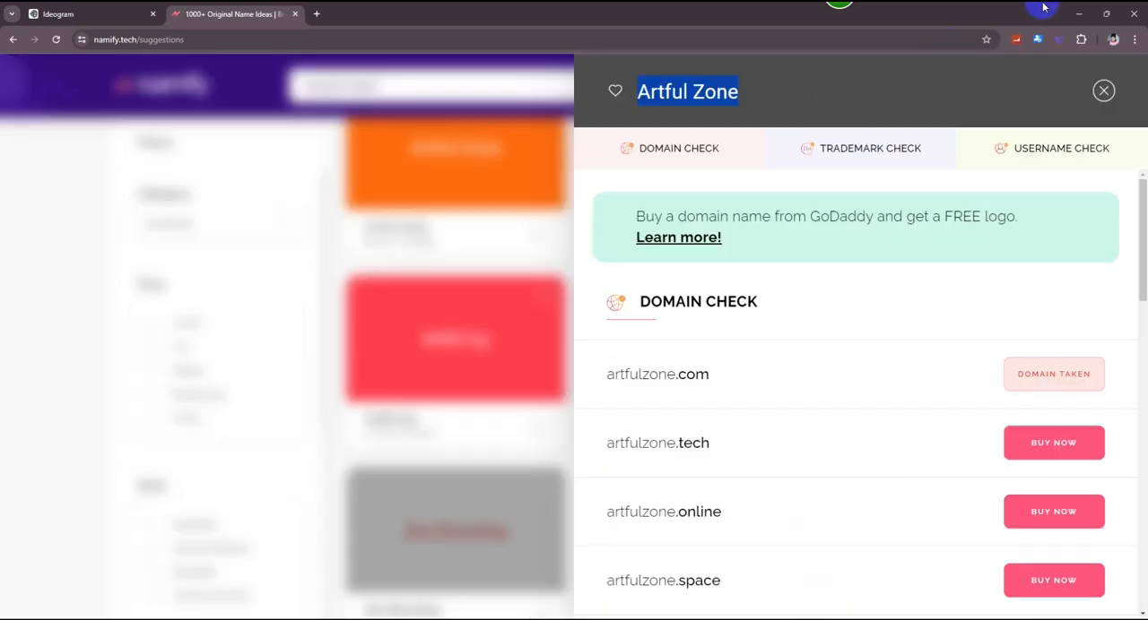
Switch to the Branding workbook in Excel and enter "Artful Zone" as the Brand Name under Freepik.
click(1077, 16)
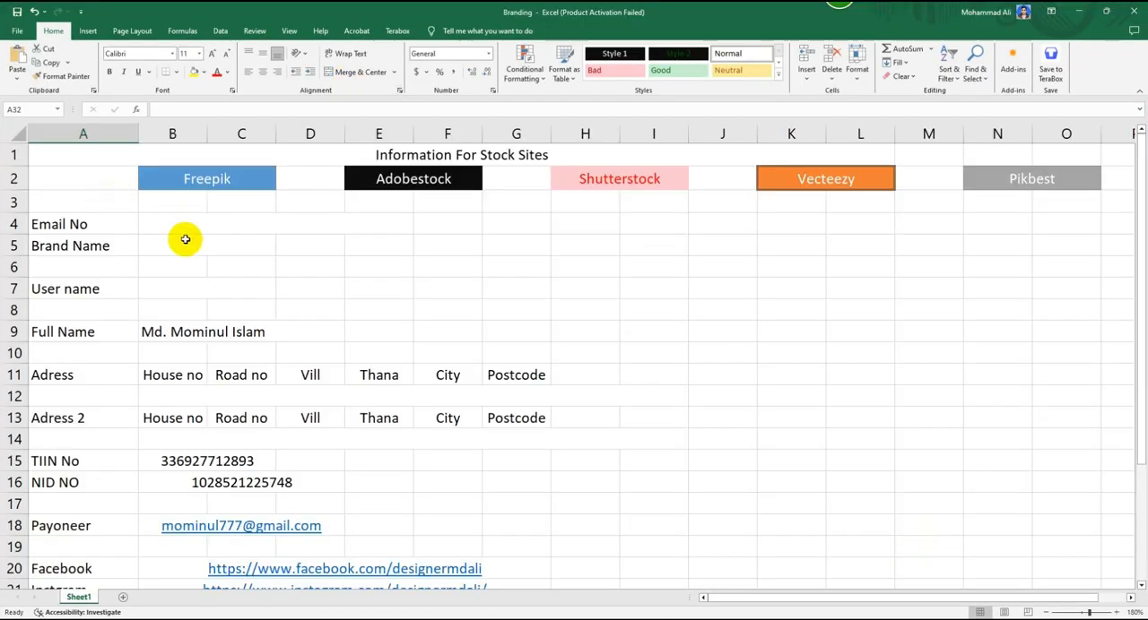
click(183, 225)
click(185, 245)
text(Artful Zone)
key(Return)
Enter "artfulzone" as the User name under Freepik.
click(203, 287)
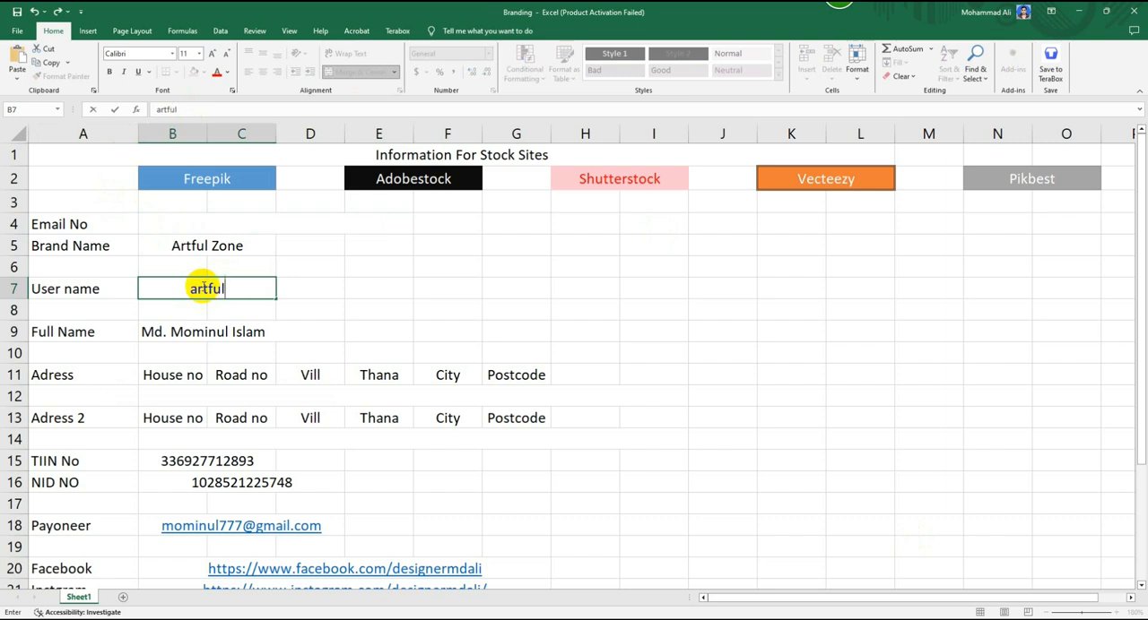
text(artfulzone)
click(309, 305)
Try appending 77 to the user name under Freepik.
double_click(248, 291)
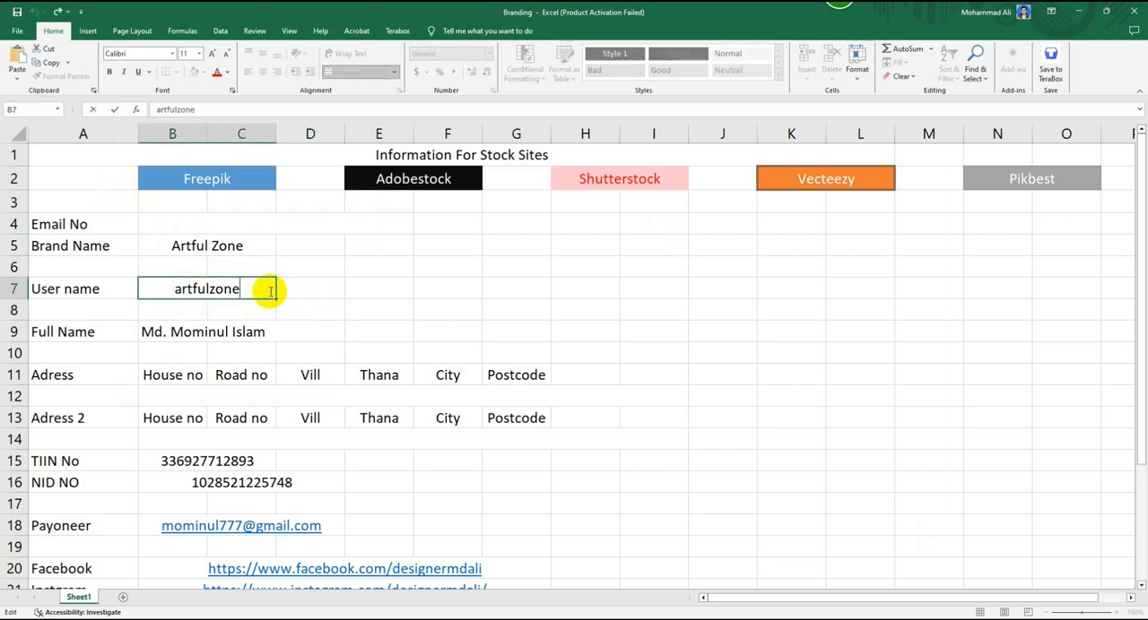
text(77)
key(BackSpace)
key(BackSpace)
click(587, 346)
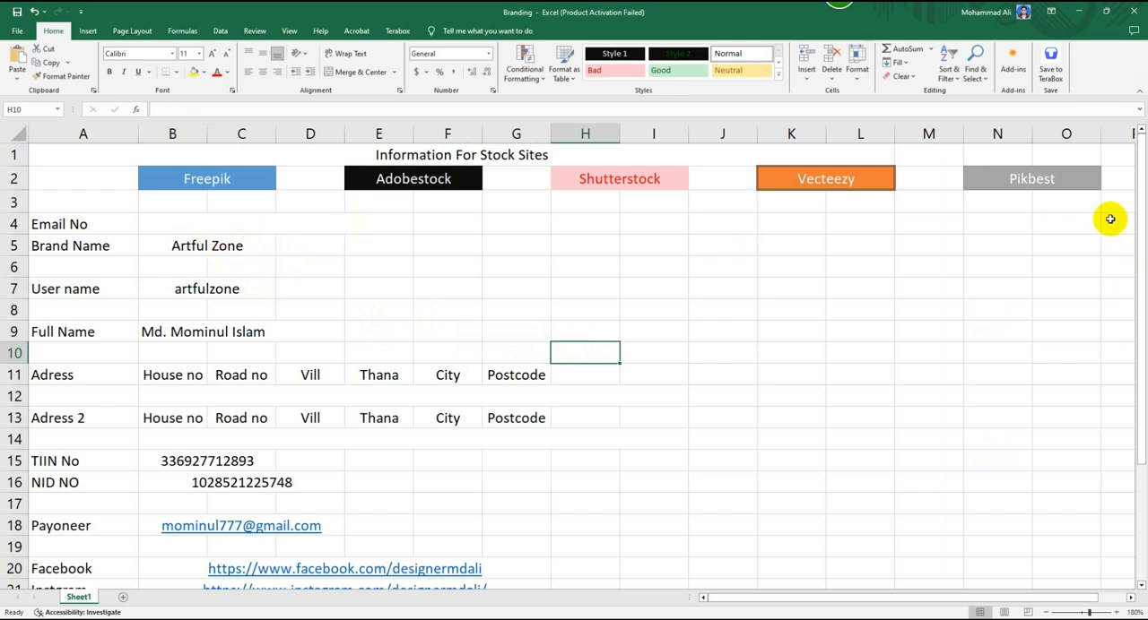
Switch to Gmail in Chrome and copy the account's e-mail address from the account details.
mouse_move(877, 619)
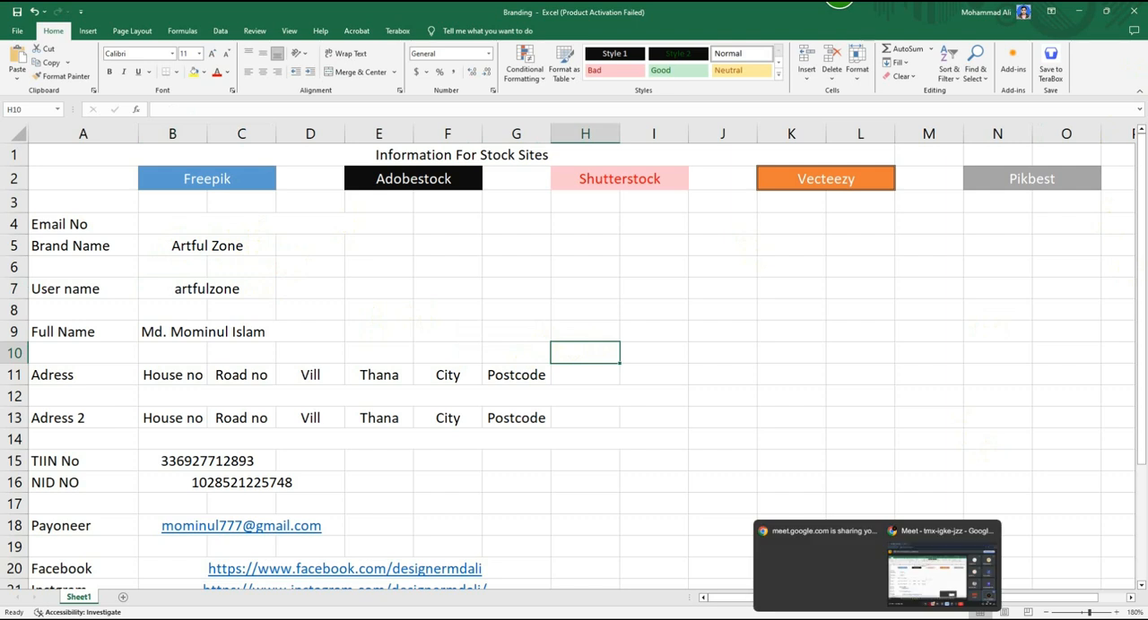
click(933, 618)
click(1127, 74)
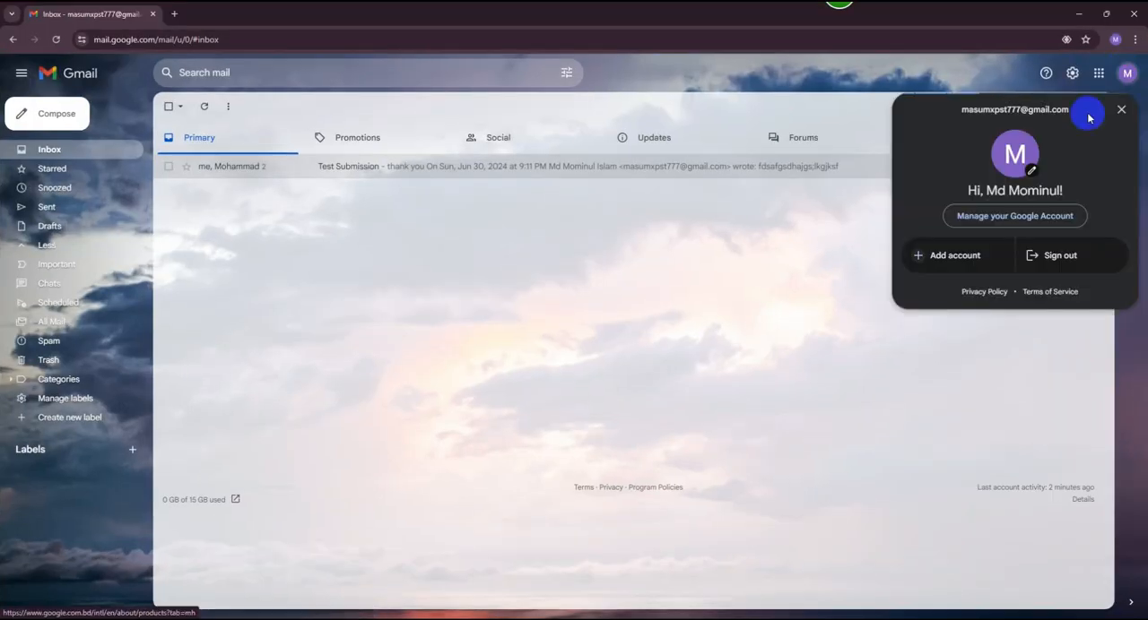
drag(1087, 109, 962, 110)
key(ctrl+c)
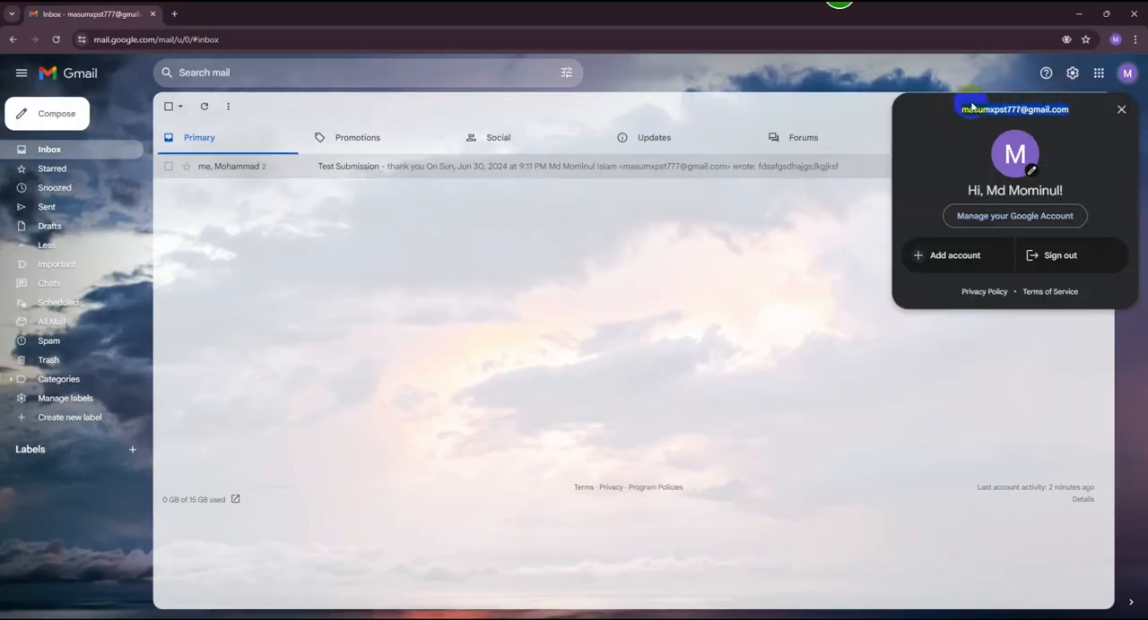
Return to the Excel workbook and paste the e-mail address as the Email No under Freepik.
click(1079, 13)
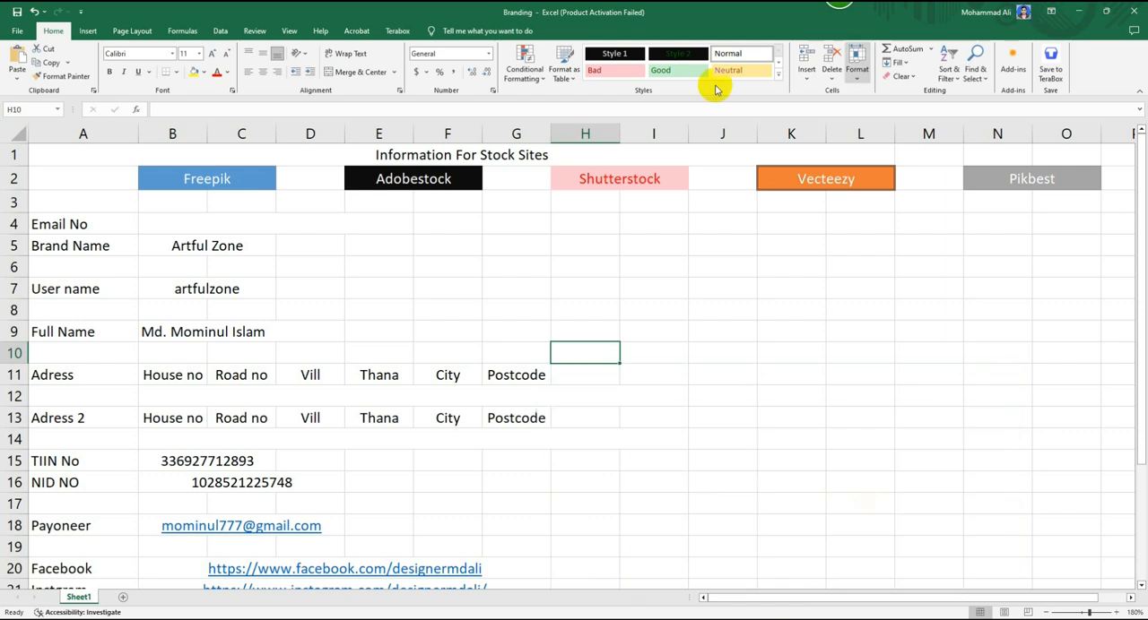
click(176, 225)
key(ctrl+v)
click(360, 285)
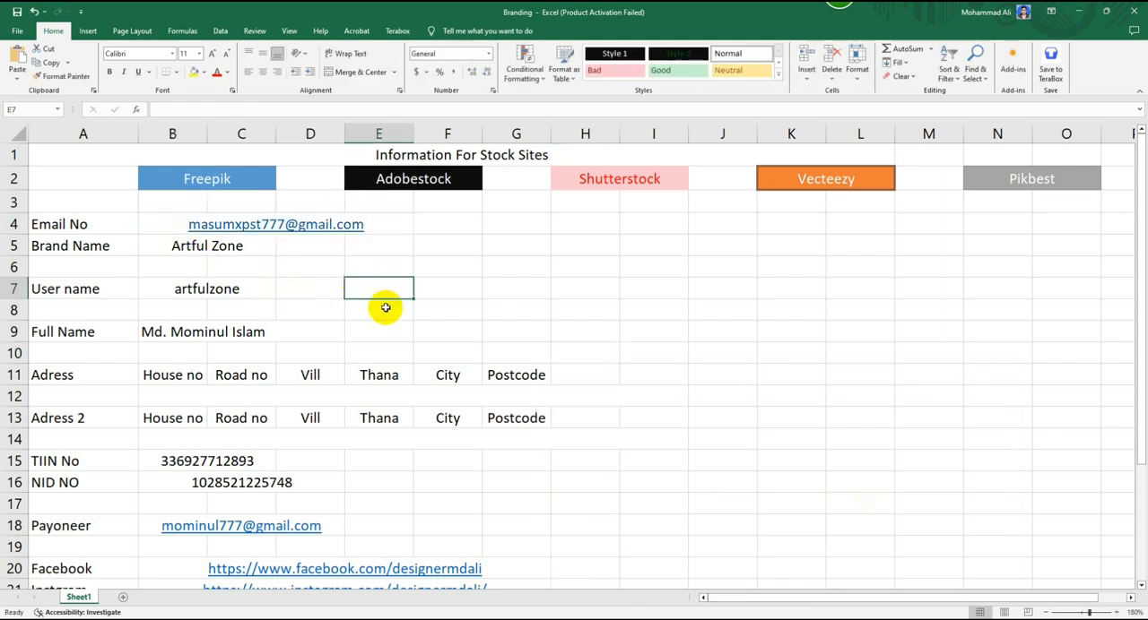
Select the brand name text, and copy the user name "artfulzone" from the Freepik entries.
double_click(256, 246)
drag(256, 246, 163, 247)
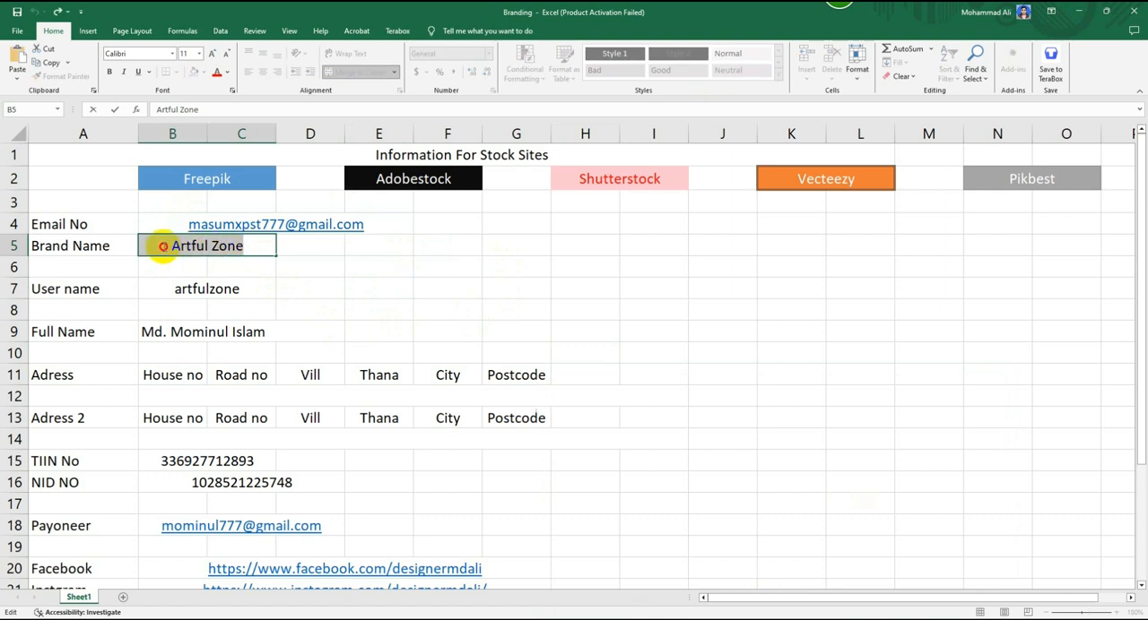
click(231, 288)
double_click(238, 287)
drag(239, 288, 157, 289)
key(ctrl+c)
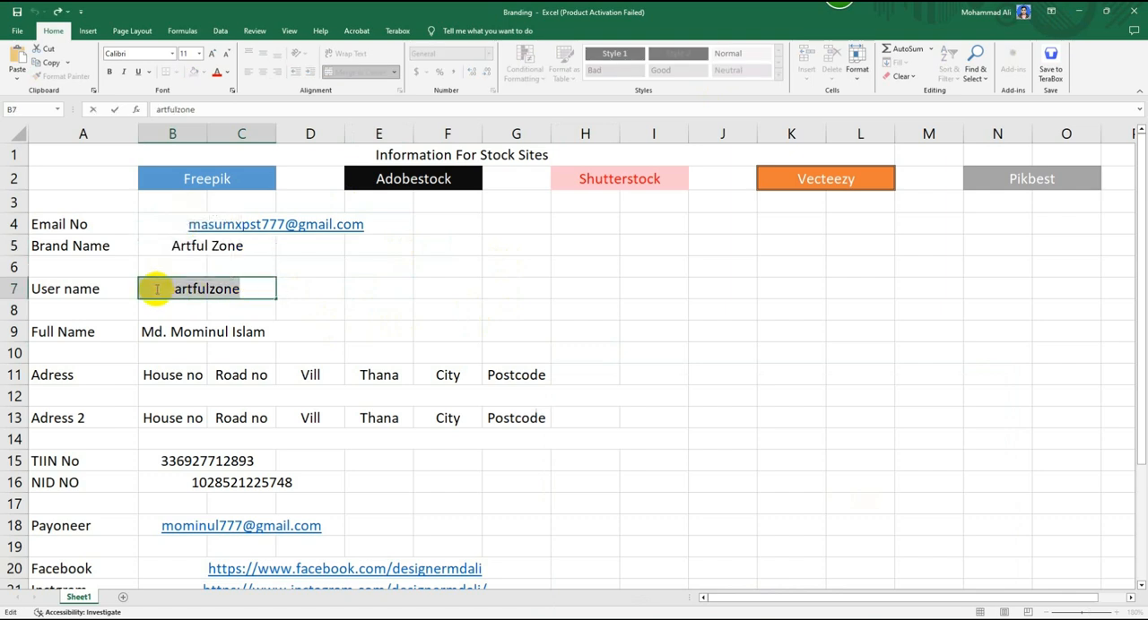
Switch to Chrome, close Namify, and write the Ideogram prompt "artfulzone" text logo design with graphical icon.
key(alt+Tab)
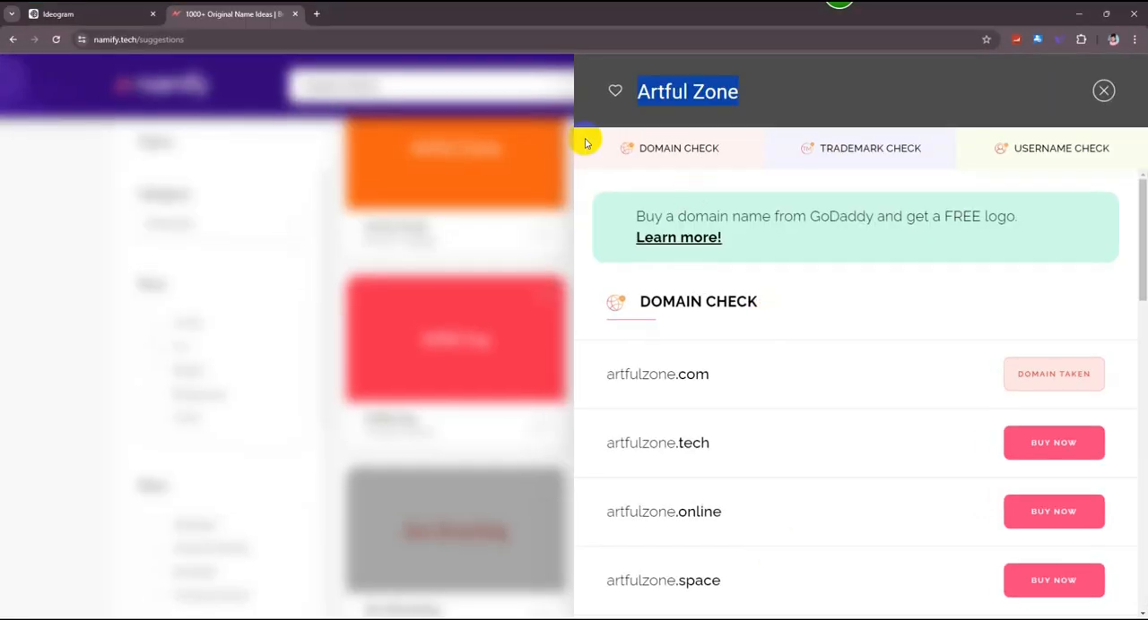
click(298, 15)
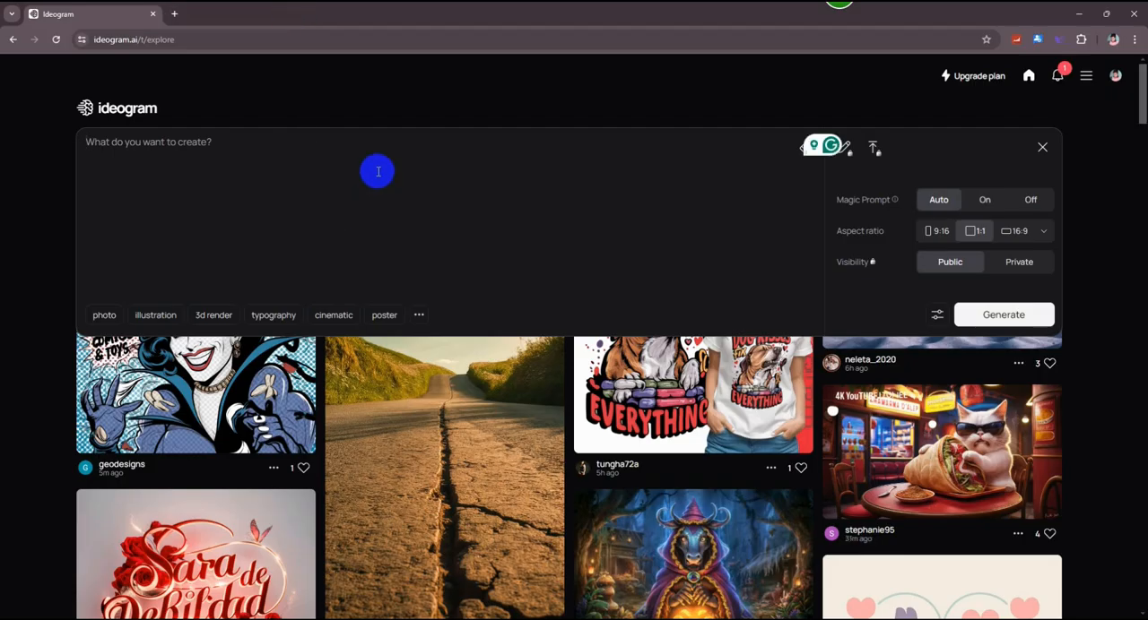
key(ctrl+v)
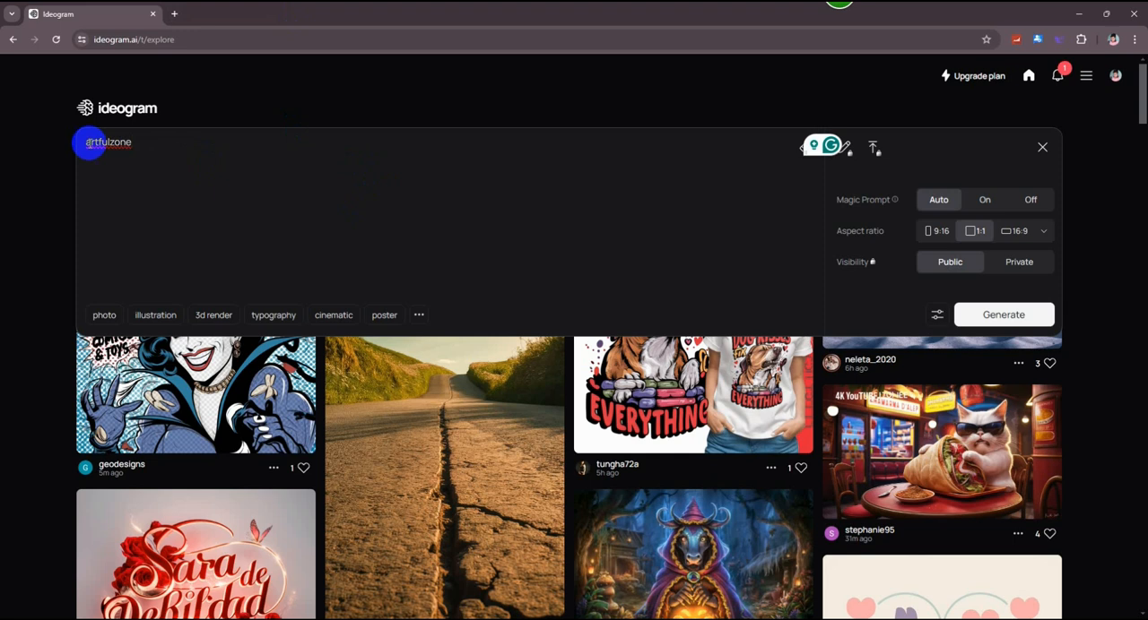
click(84, 141)
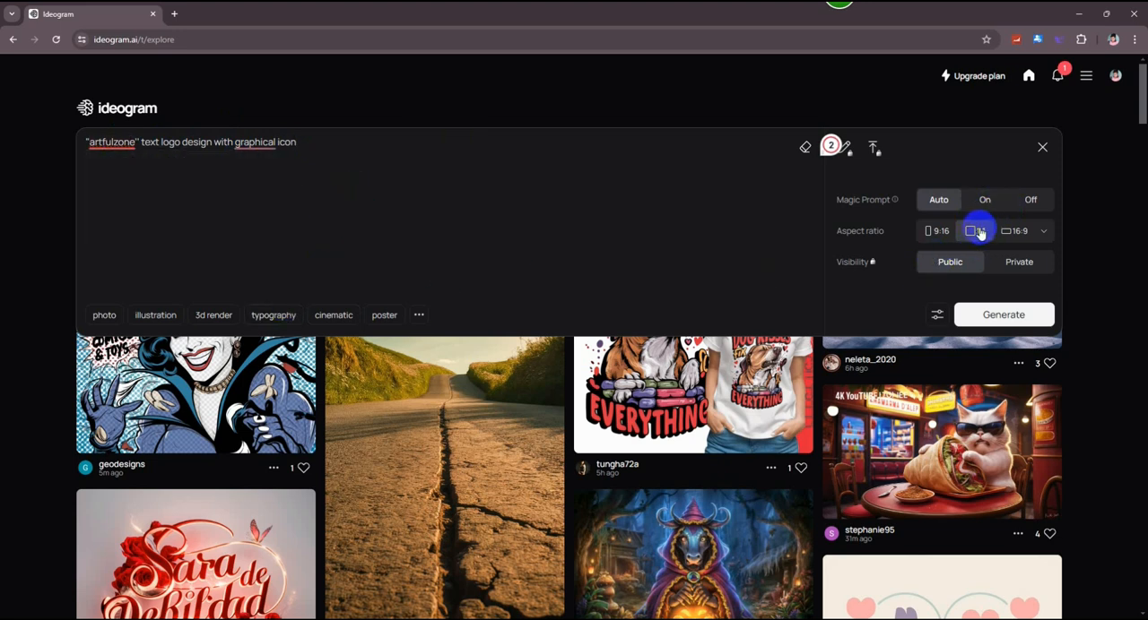
Add the illustration, 3d render, typography, conceptual art and vibrant style tags to the artfulzone logo prompt and generate the images.
click(157, 314)
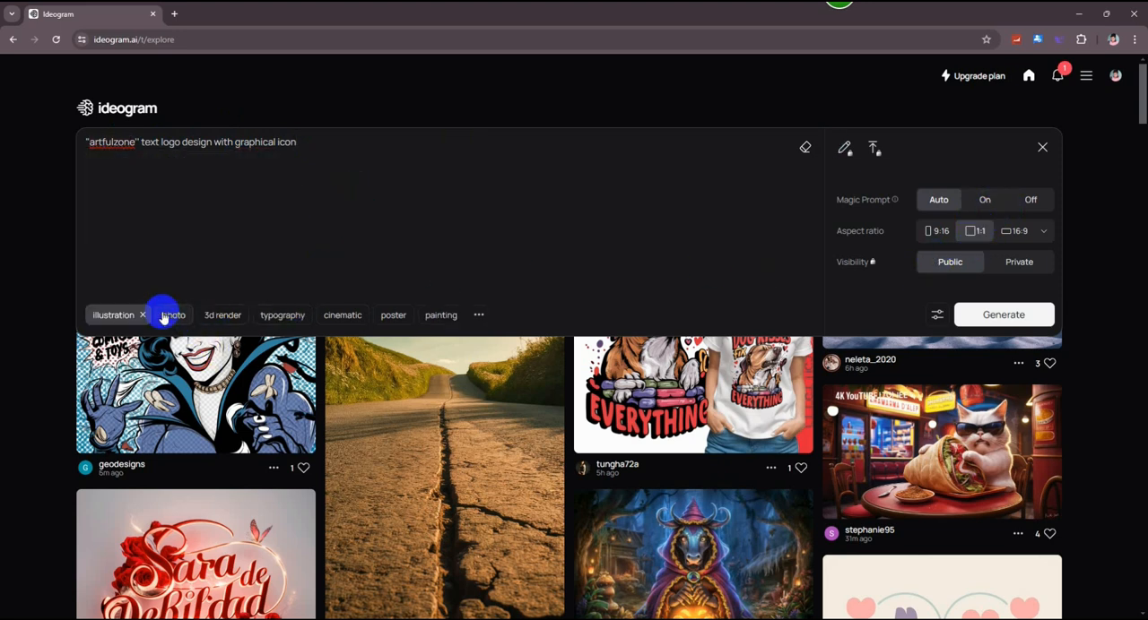
click(221, 314)
click(302, 314)
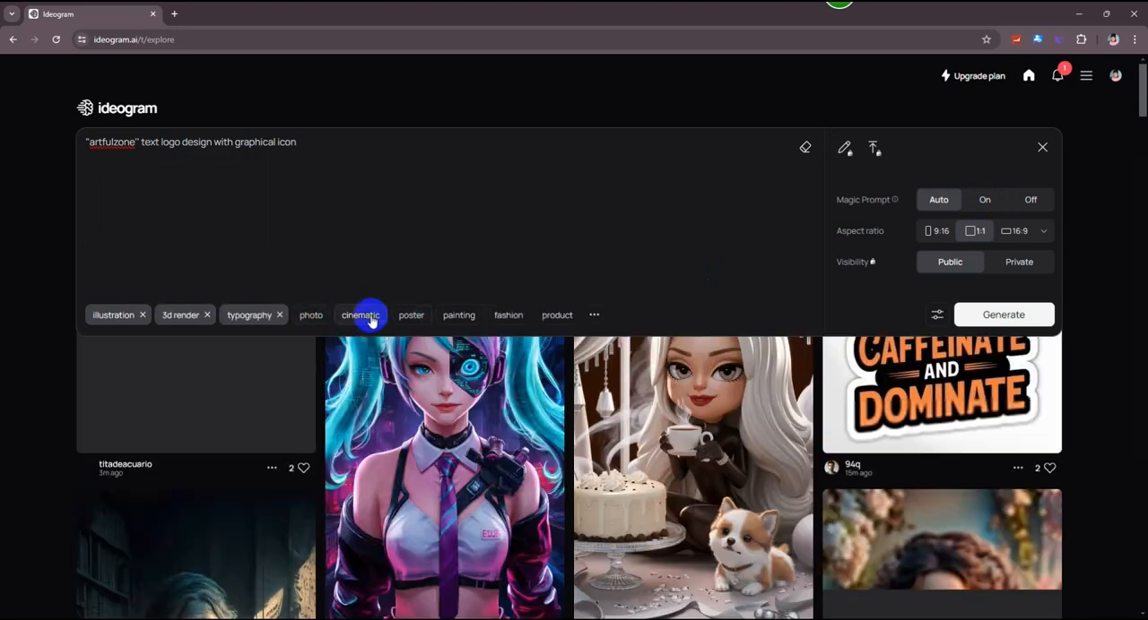
click(594, 316)
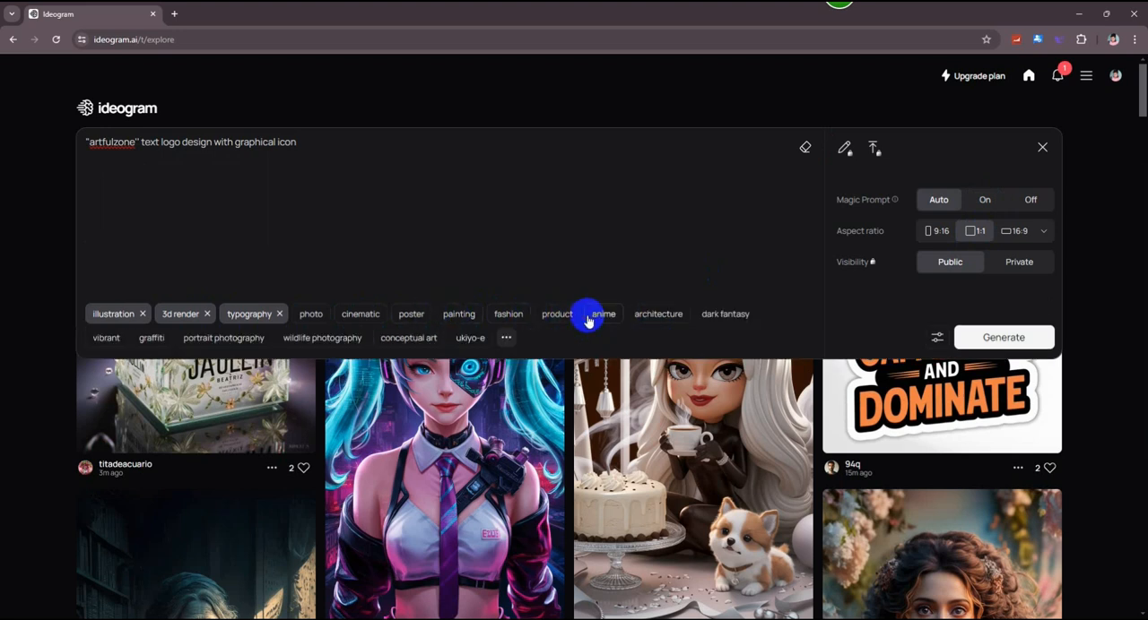
click(405, 339)
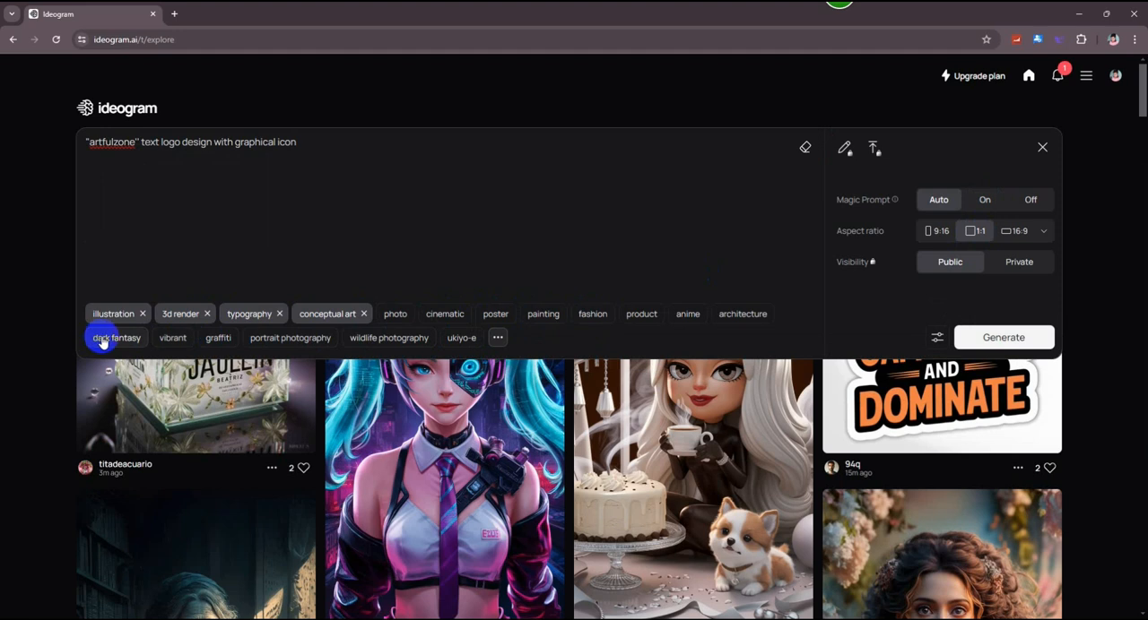
click(173, 339)
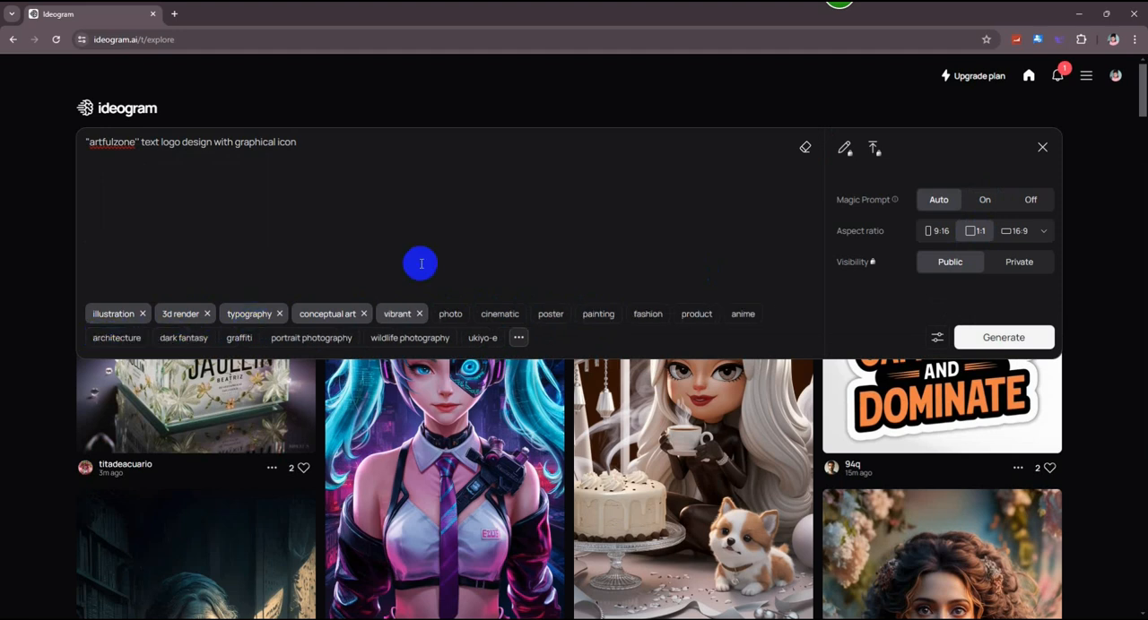
click(1002, 337)
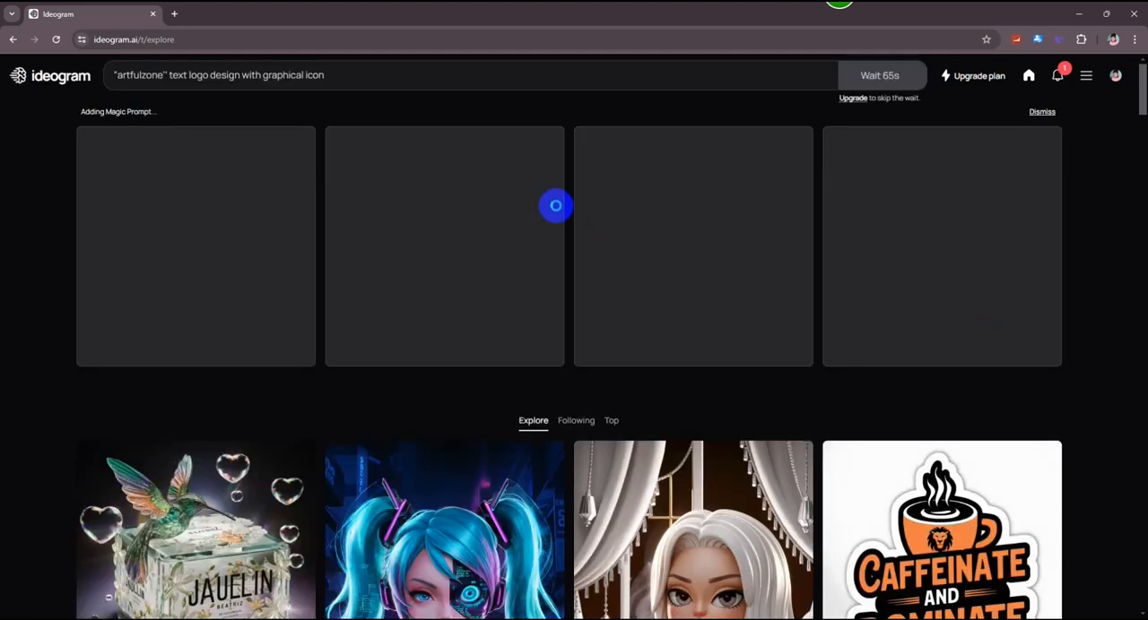
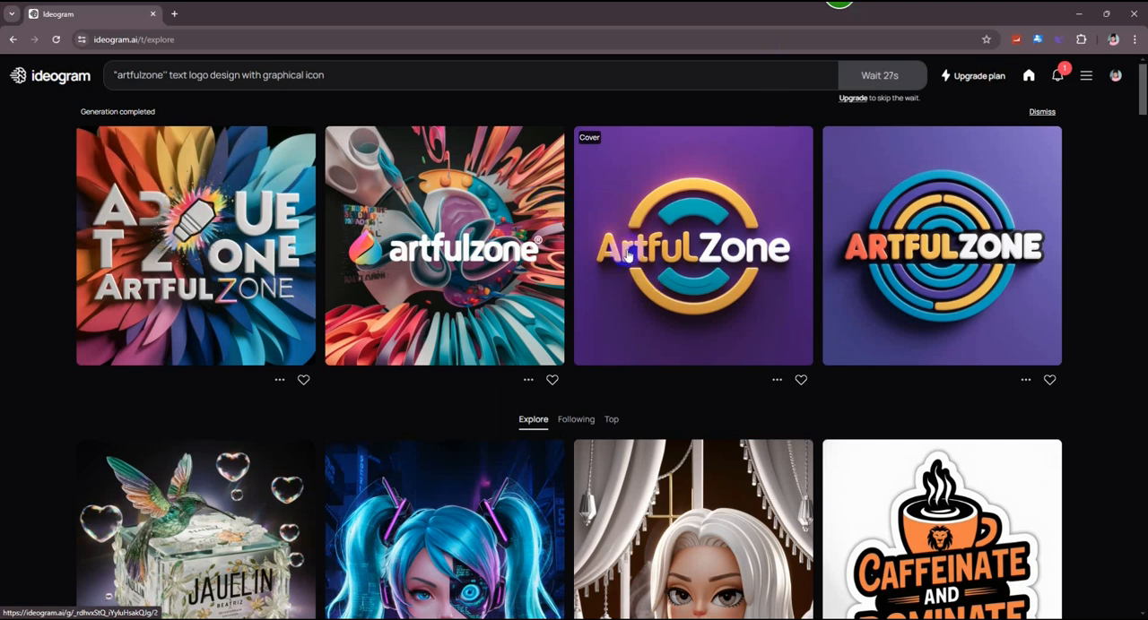
Open the purple ArtfulZone logo with the yellow and teal arcs, and try to download it as a PNG.
click(710, 246)
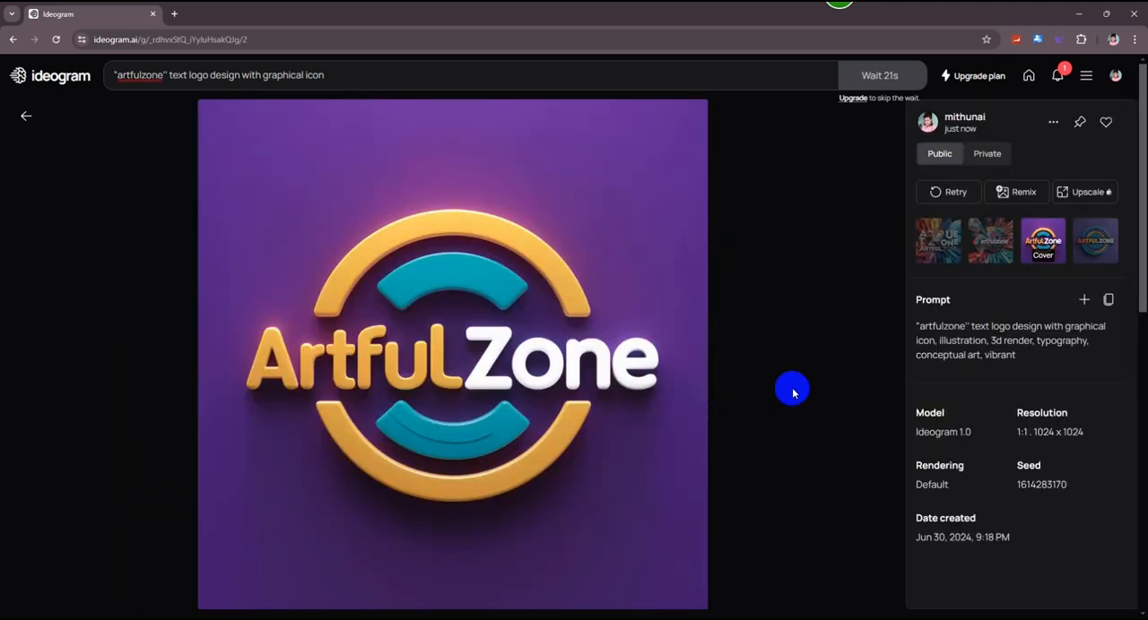
click(1049, 121)
click(1010, 306)
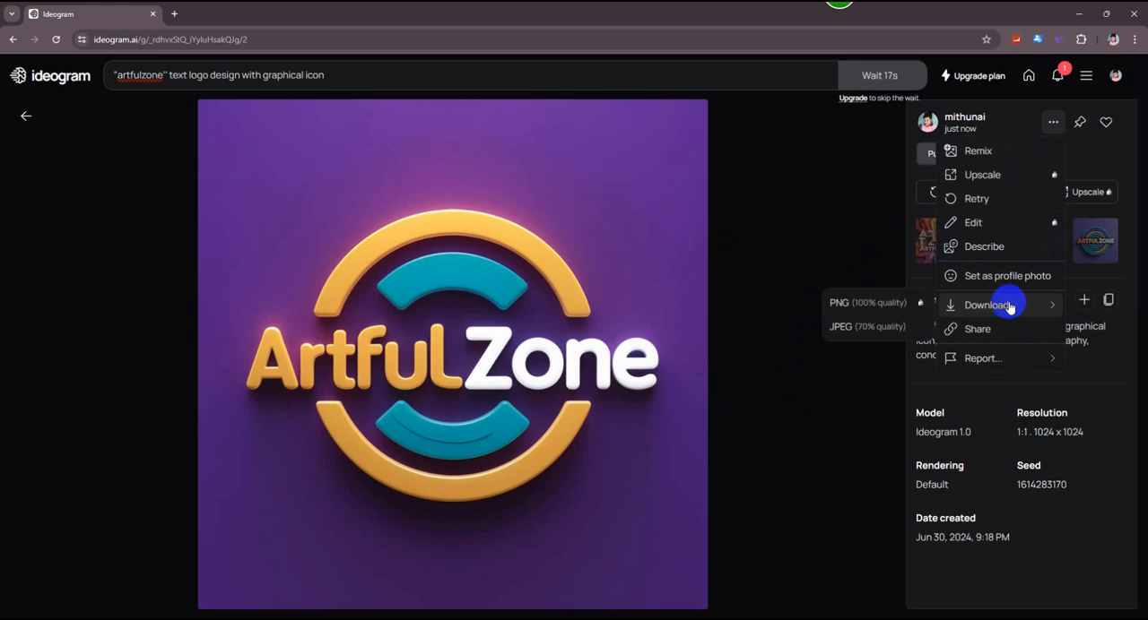
click(865, 302)
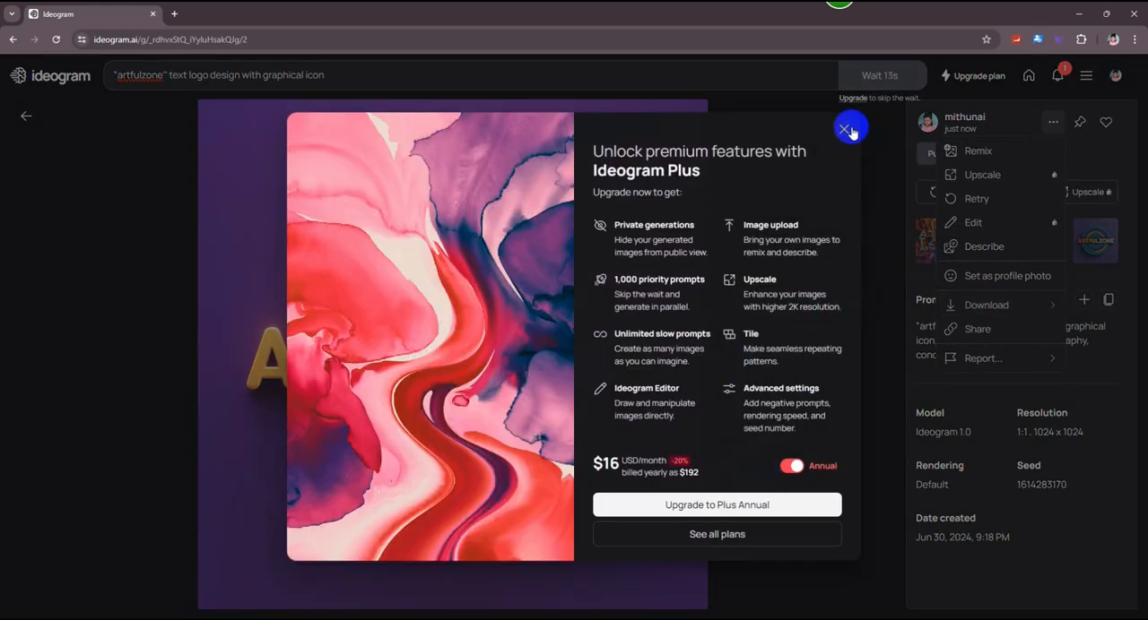
click(845, 129)
Download the purple ArtfulZone logo as a JPEG at 70% quality.
click(1051, 121)
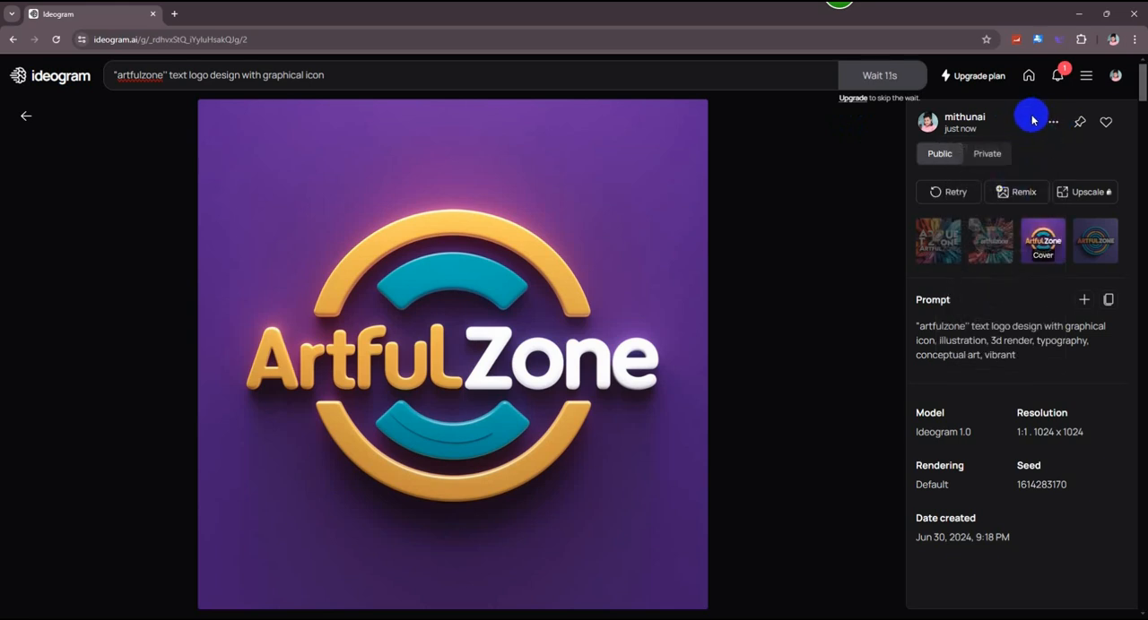
click(1050, 121)
mouse_move(986, 305)
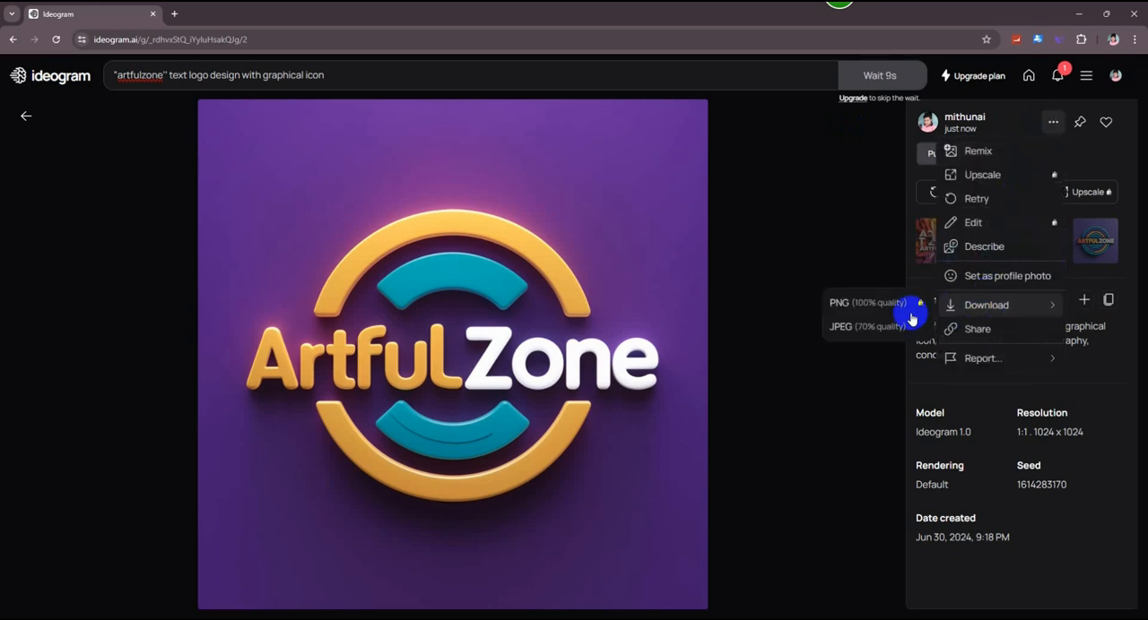
click(865, 326)
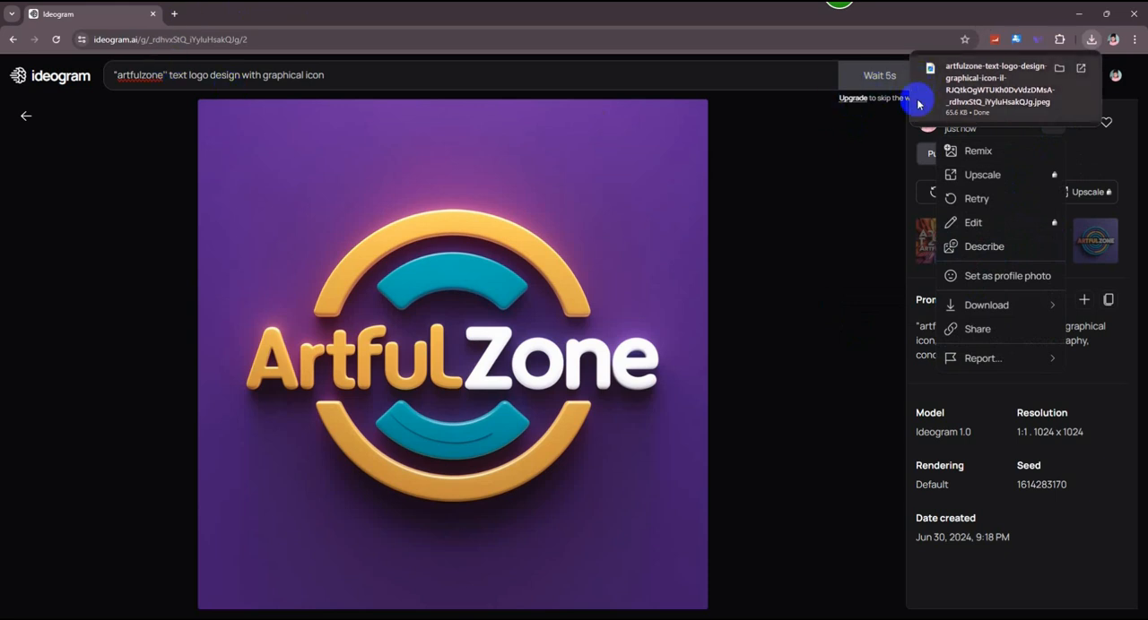
click(1115, 92)
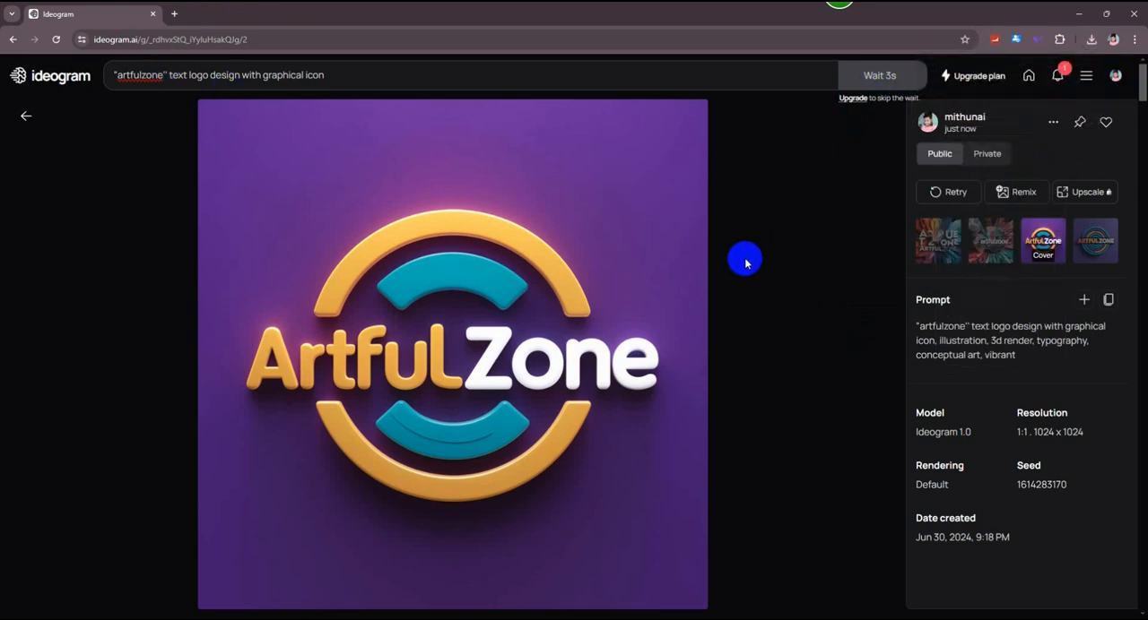
Return to the generated results and generate another set of logos from the same artfulzone prompt.
click(26, 115)
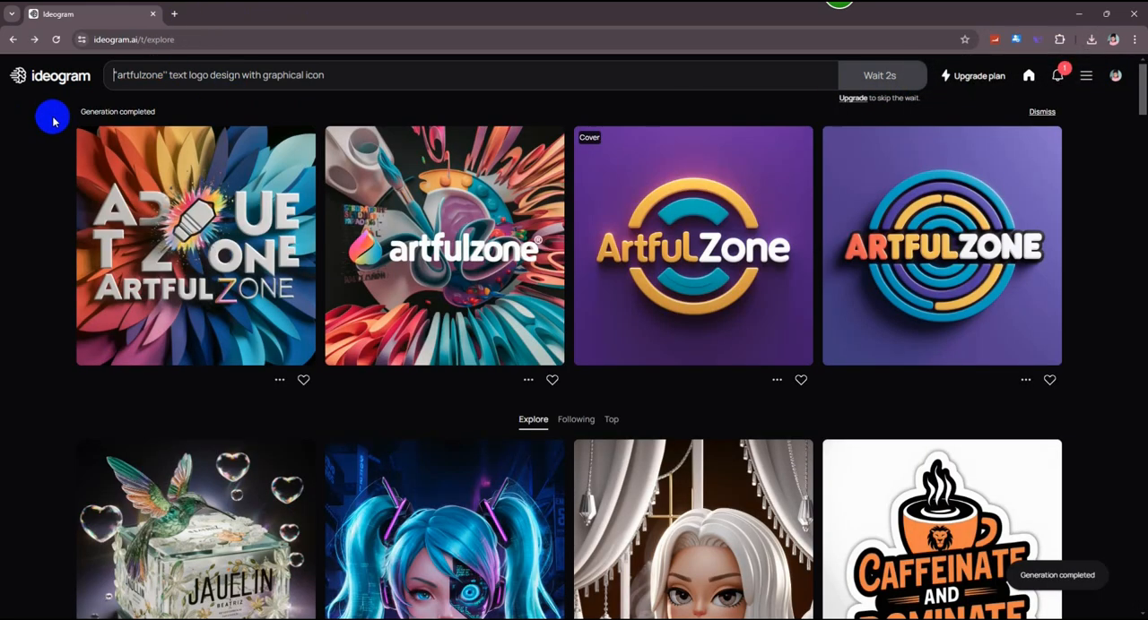
click(872, 77)
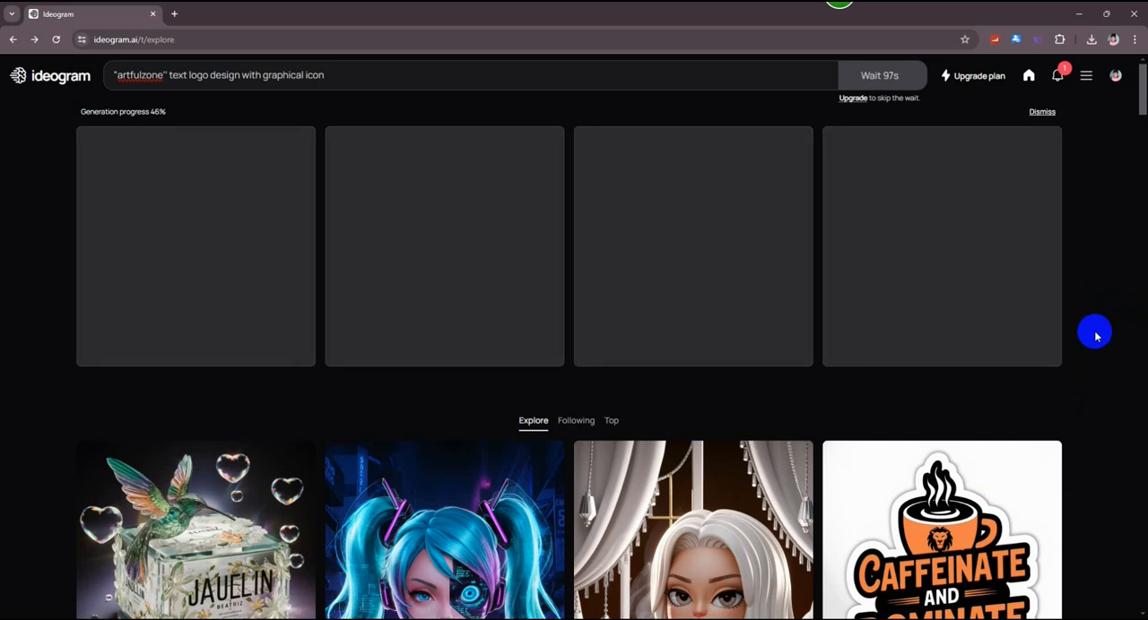
click(1078, 16)
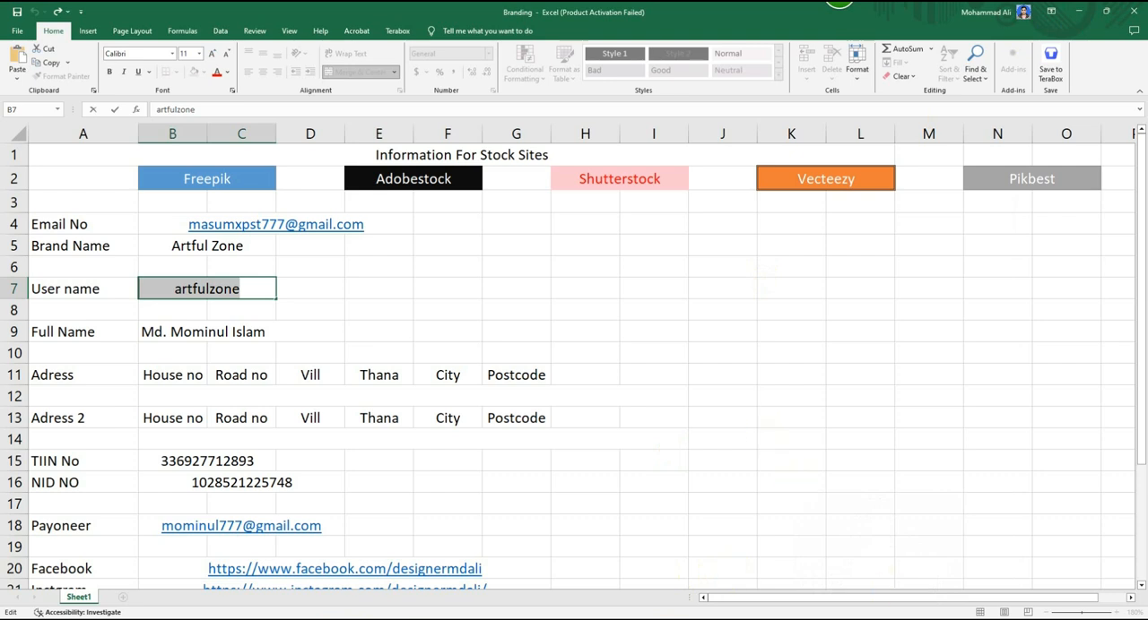
click(1078, 12)
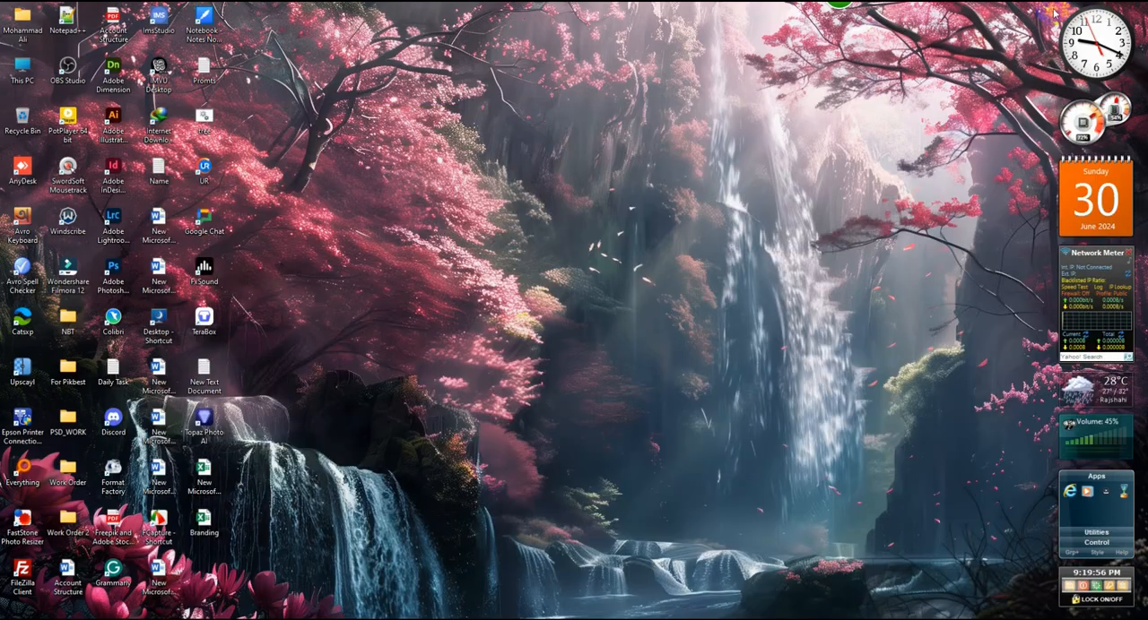
click(744, 564)
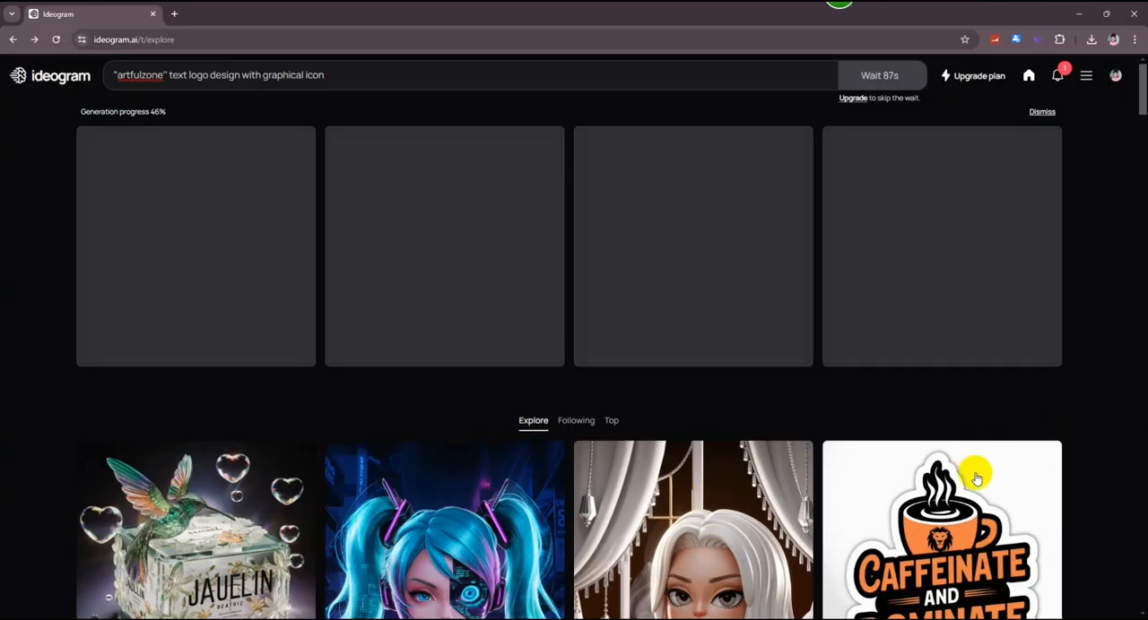
scroll(628, 485, down, 7)
scroll(509, 489, down, 5)
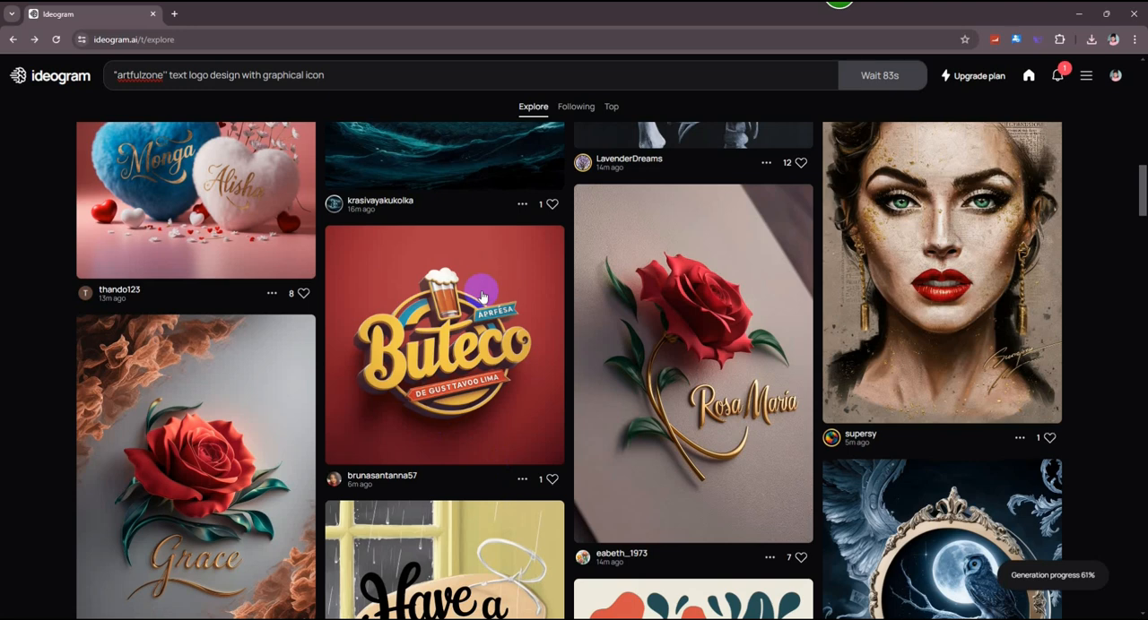
scroll(439, 381, down, 4)
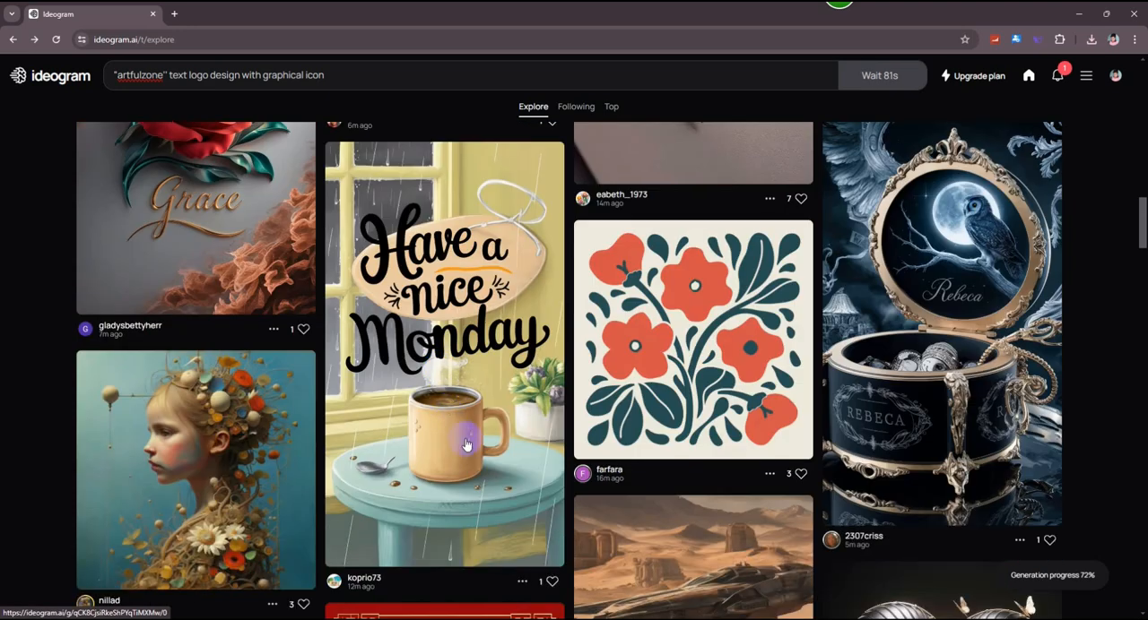
scroll(469, 448, up, 4)
scroll(471, 449, up, 15)
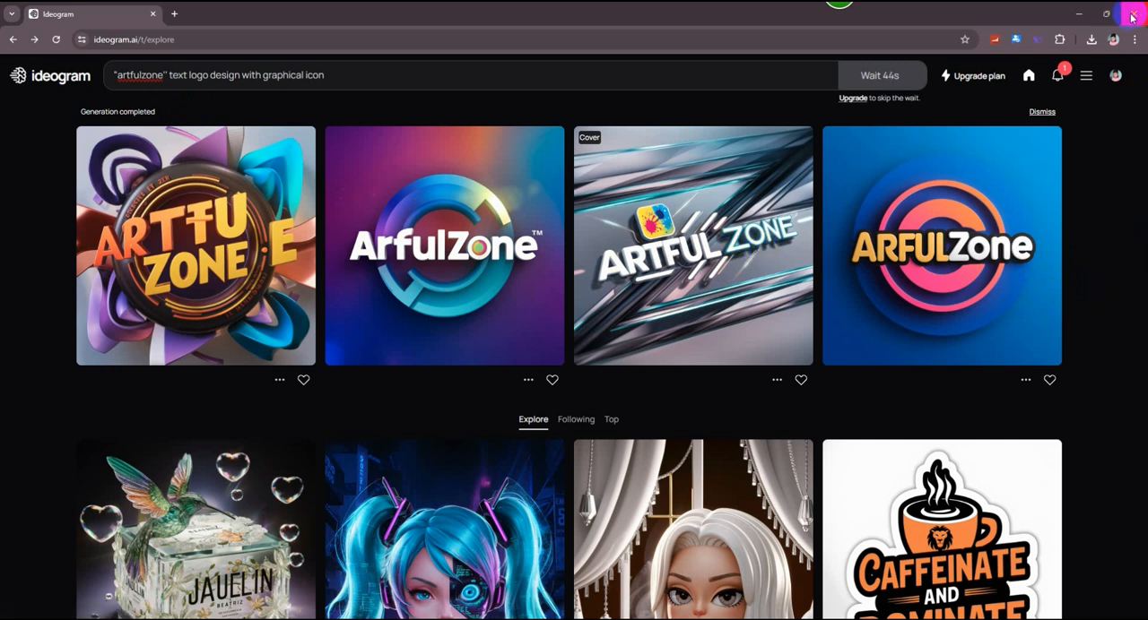
Show the downloaded logo in its folder, move the file to the desktop, and close the folder window.
click(1091, 39)
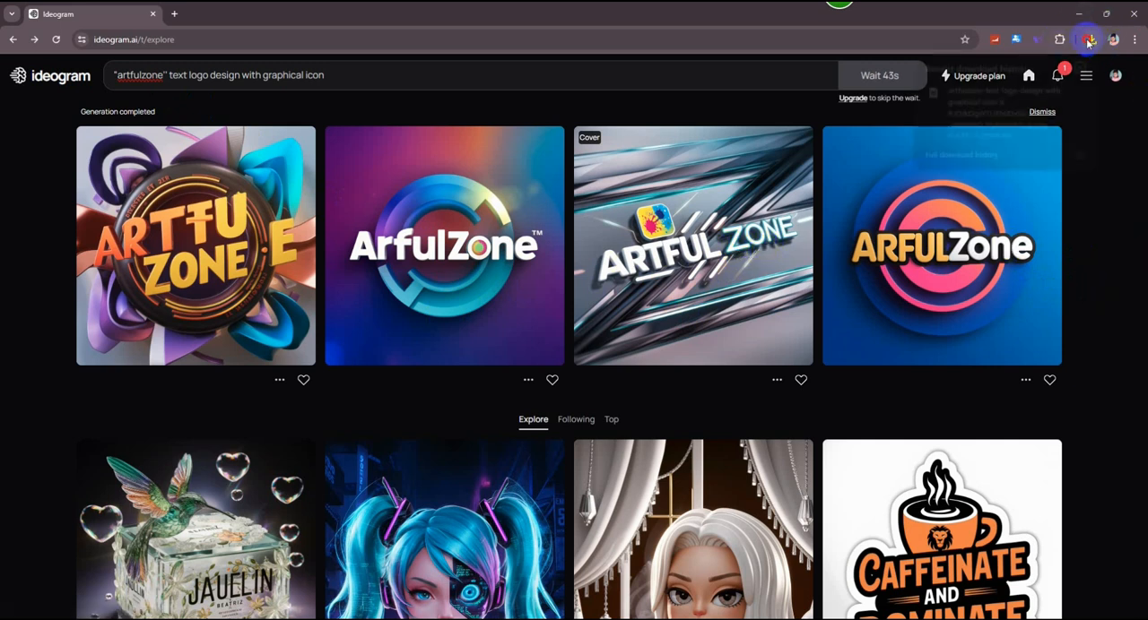
click(1058, 91)
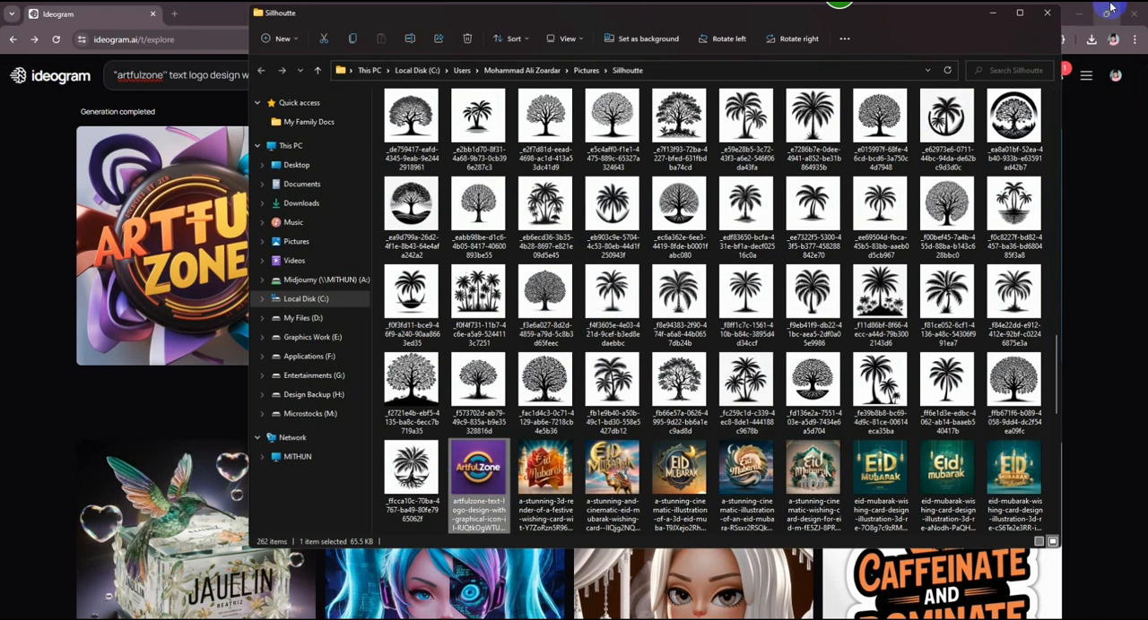
click(1081, 13)
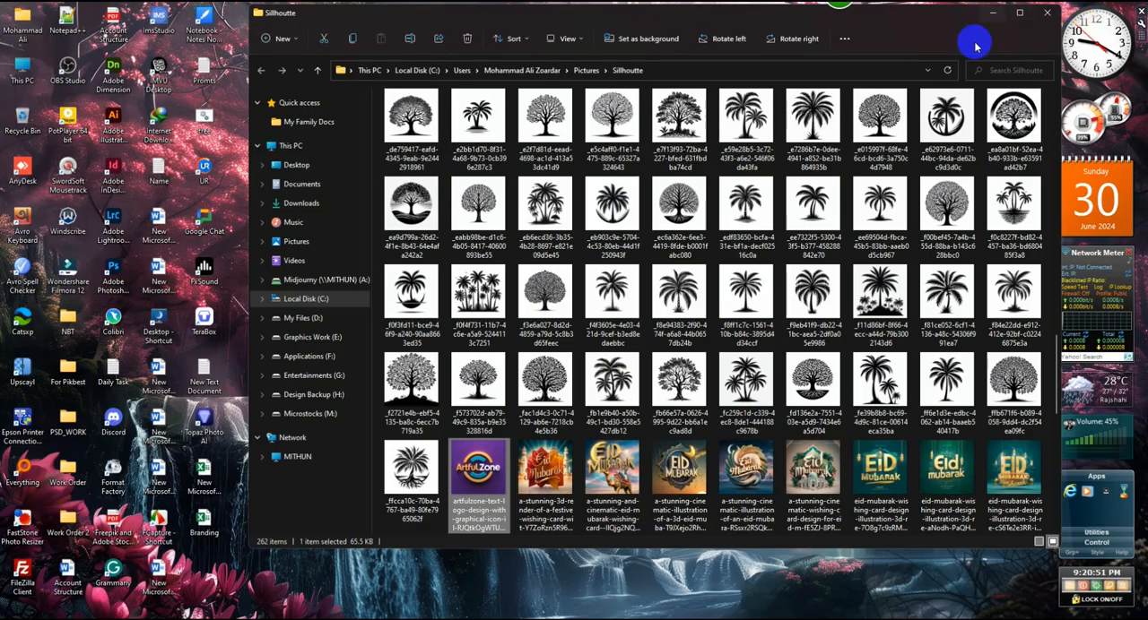
drag(482, 475, 238, 145)
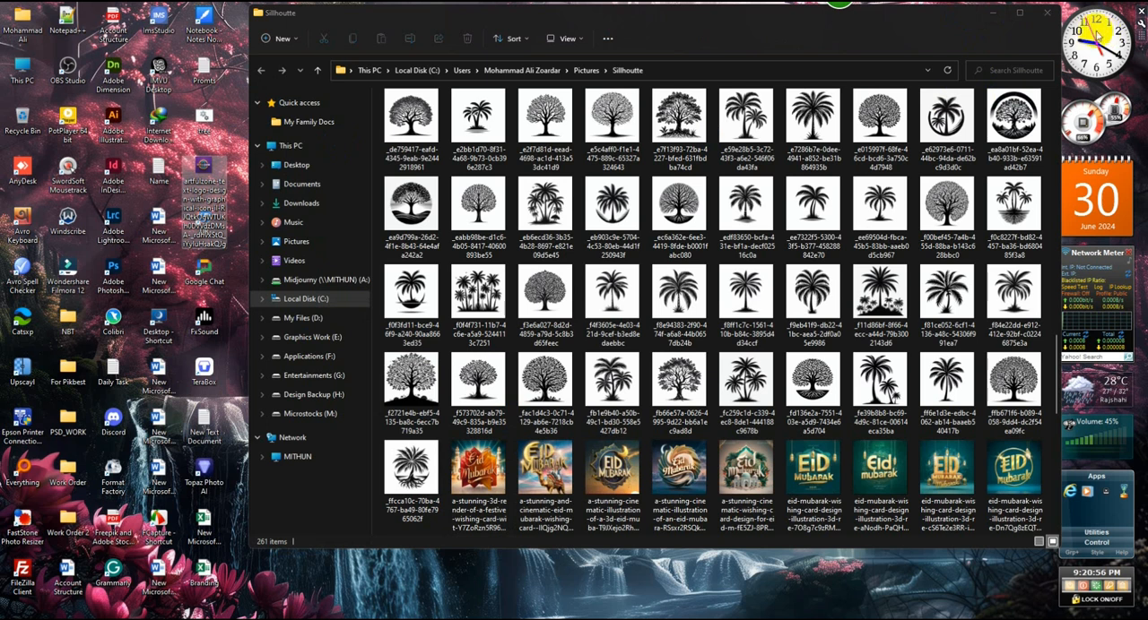
click(1049, 12)
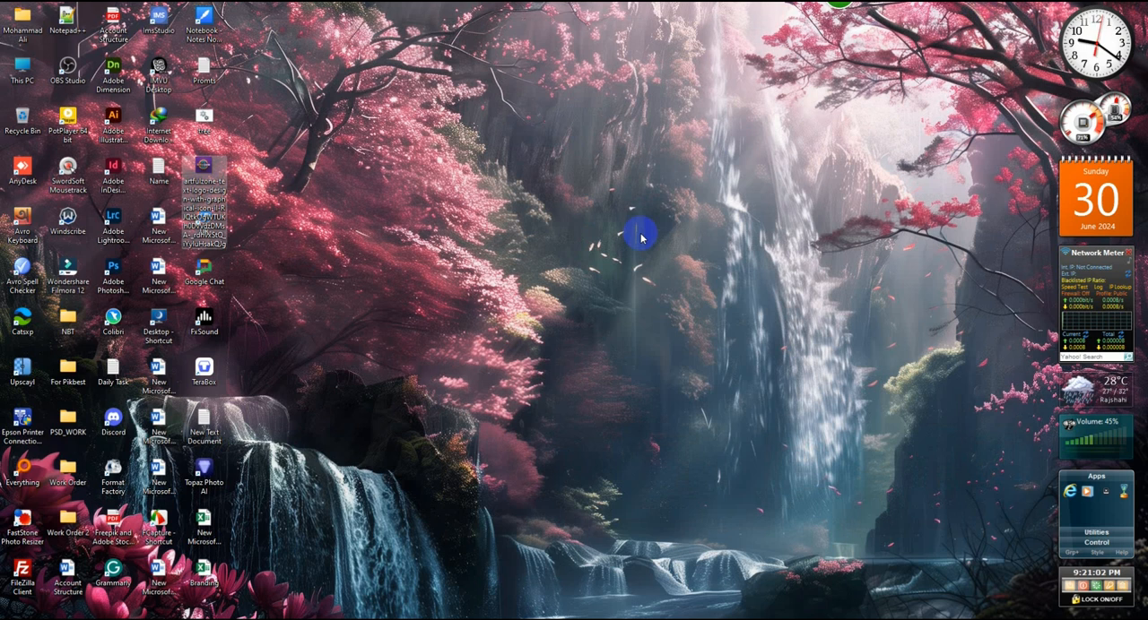
Choose Photos as the app that always opens .jpeg files, starting from the artfulzone logo on the desktop.
right_click(205, 168)
mouse_move(299, 224)
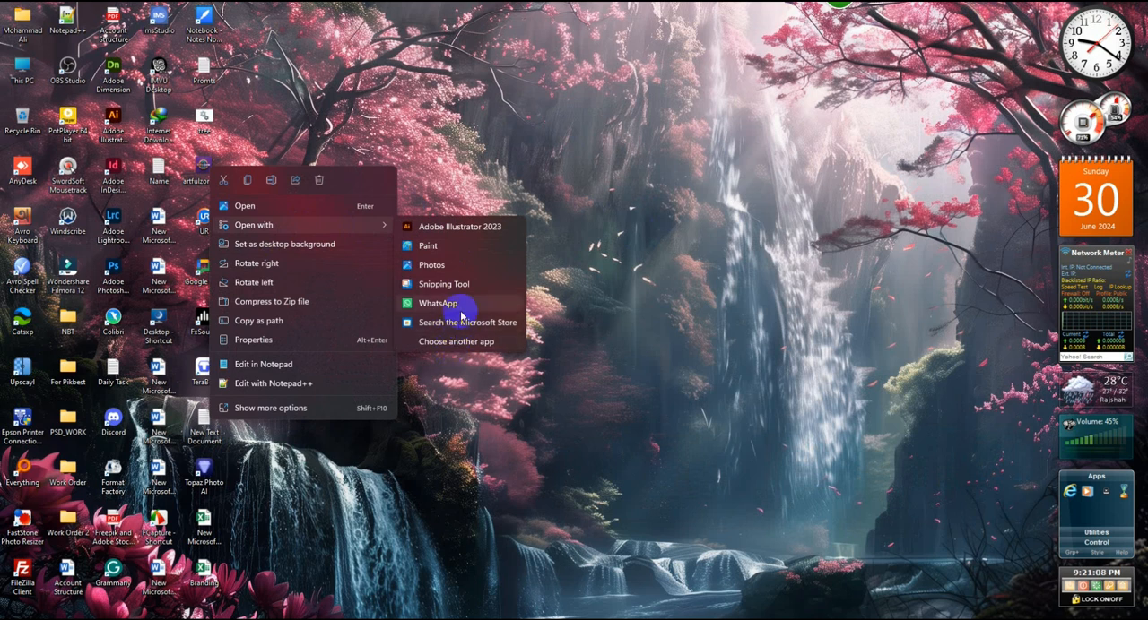
click(448, 342)
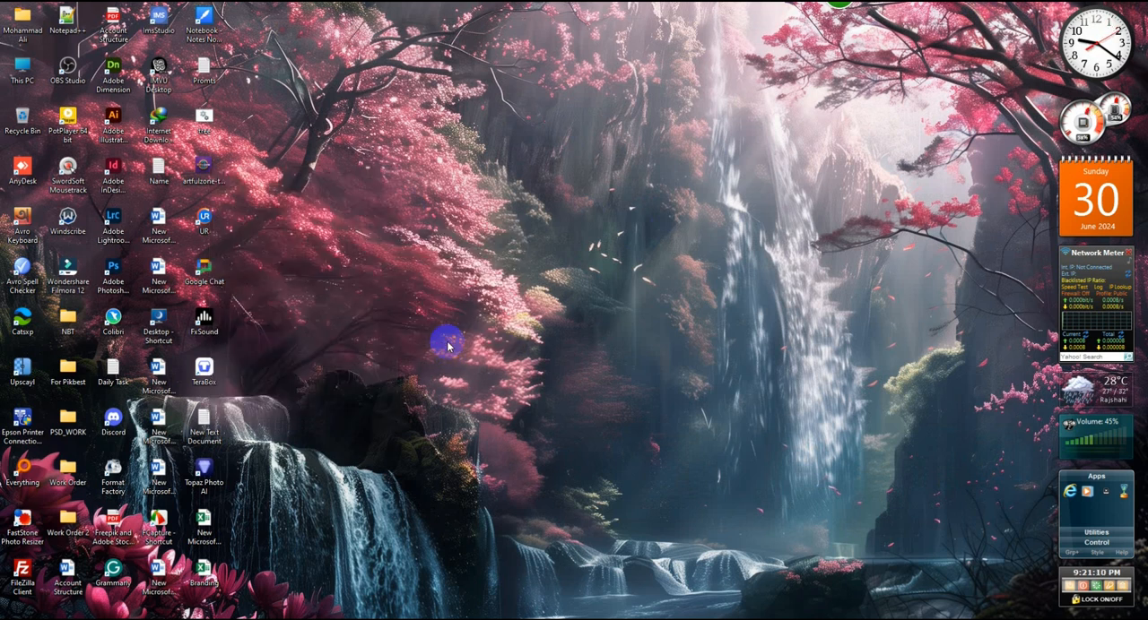
click(539, 276)
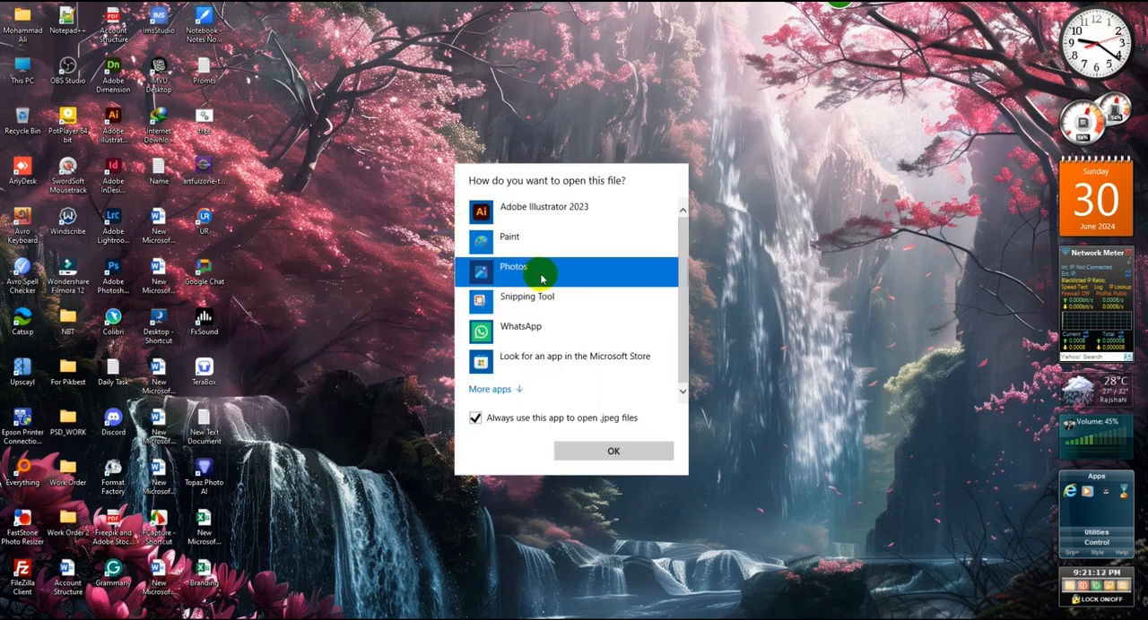
click(624, 450)
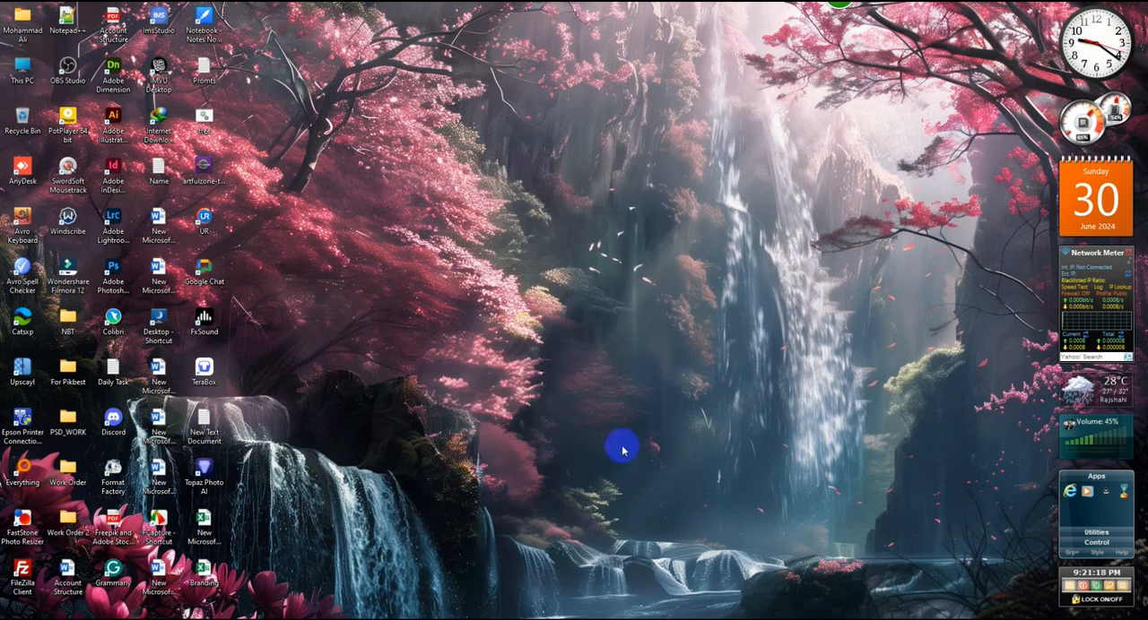
click(217, 171)
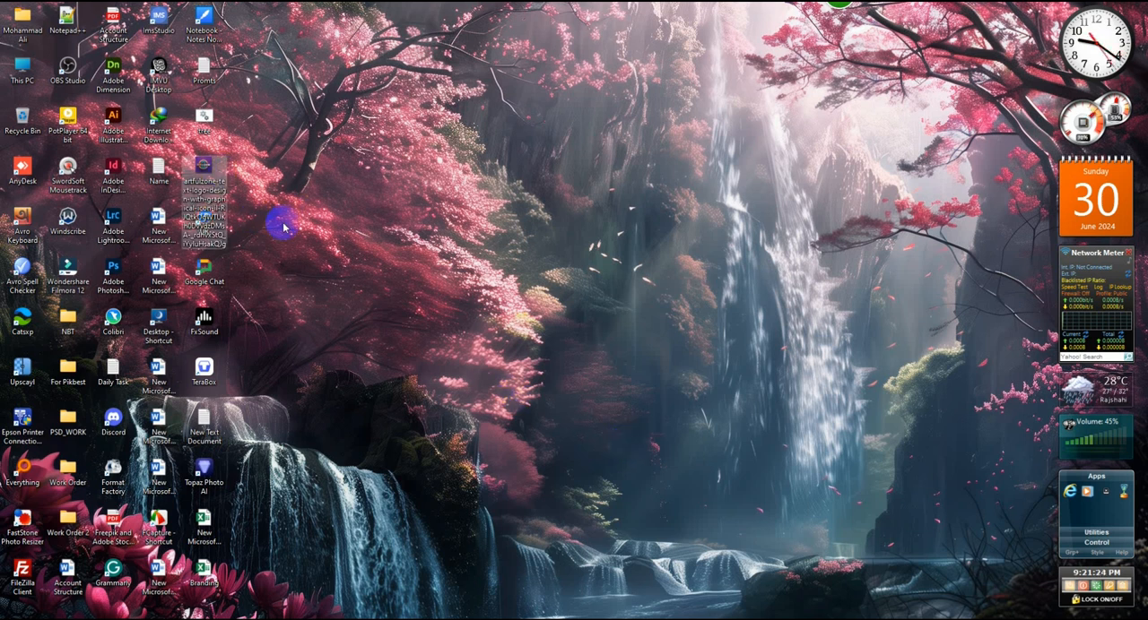
Minimize the Excel and Gmail windows, and launch Adobe Illustrator.
click(833, 608)
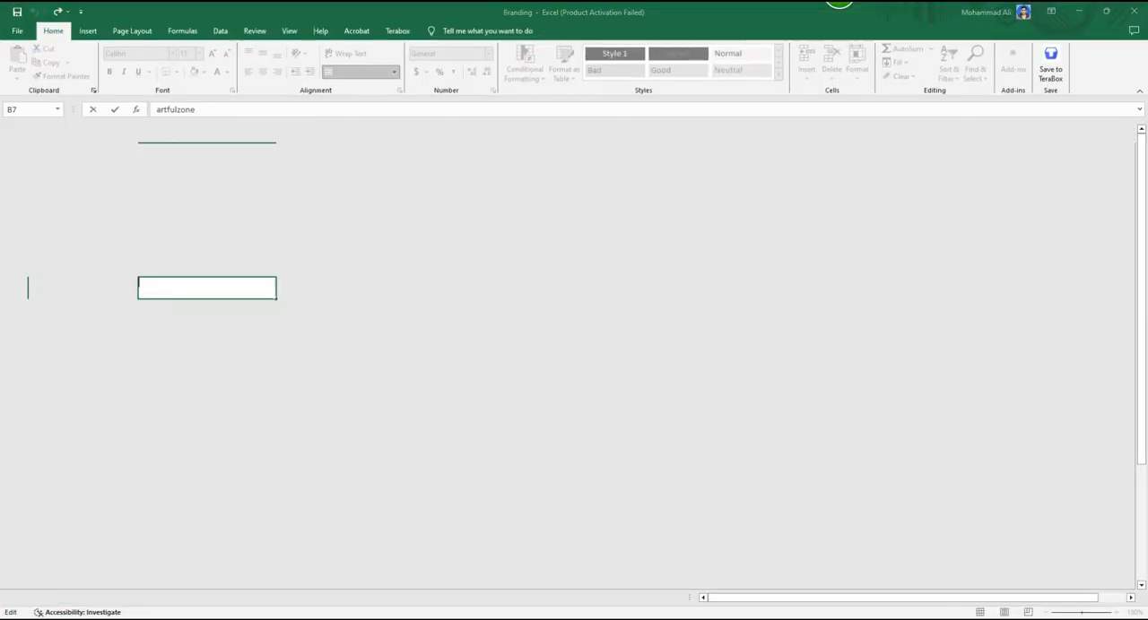
click(1077, 11)
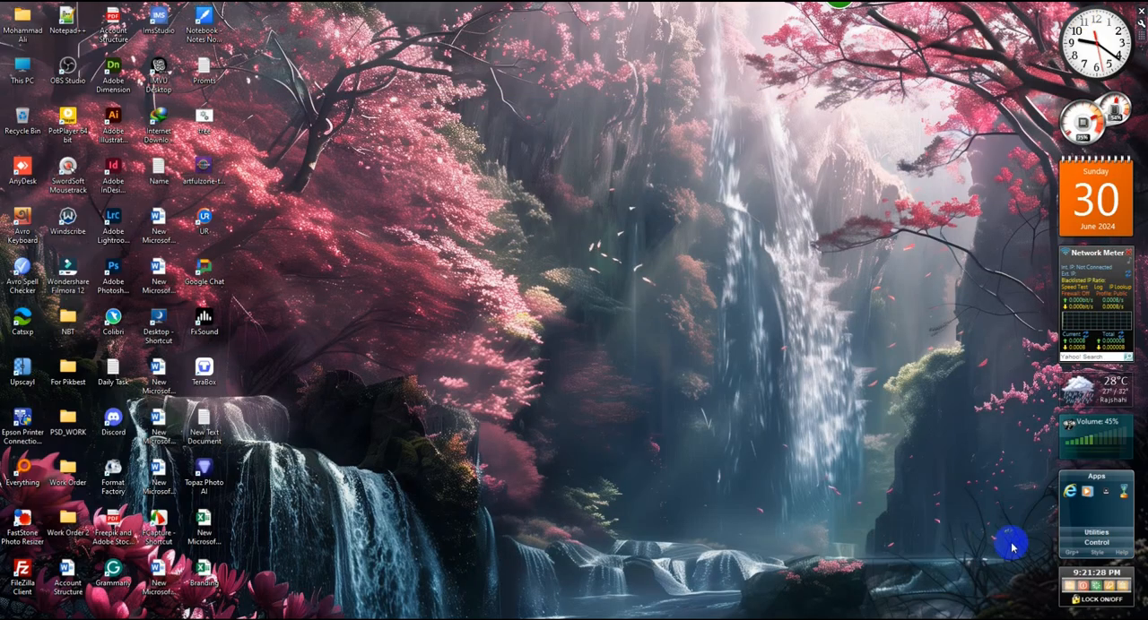
click(814, 617)
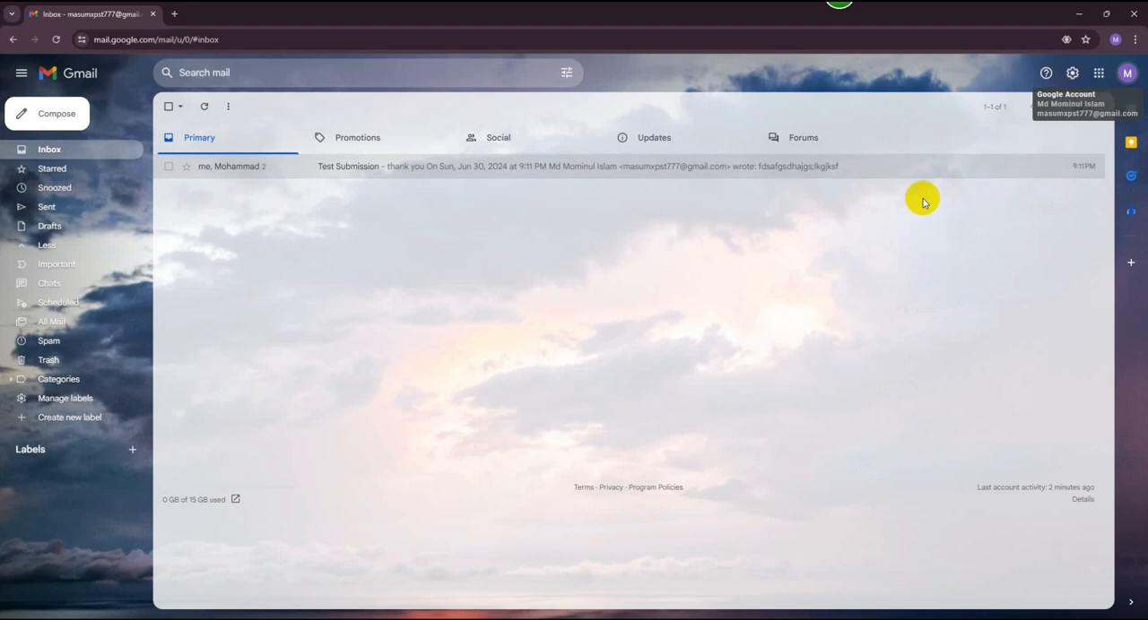
click(1078, 14)
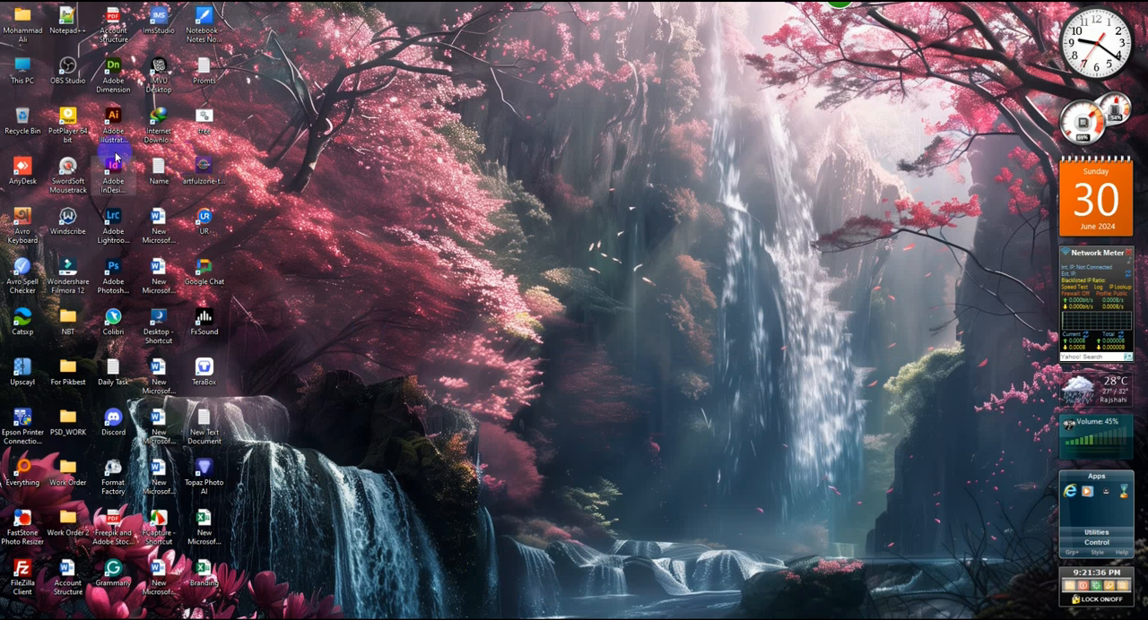
double_click(122, 118)
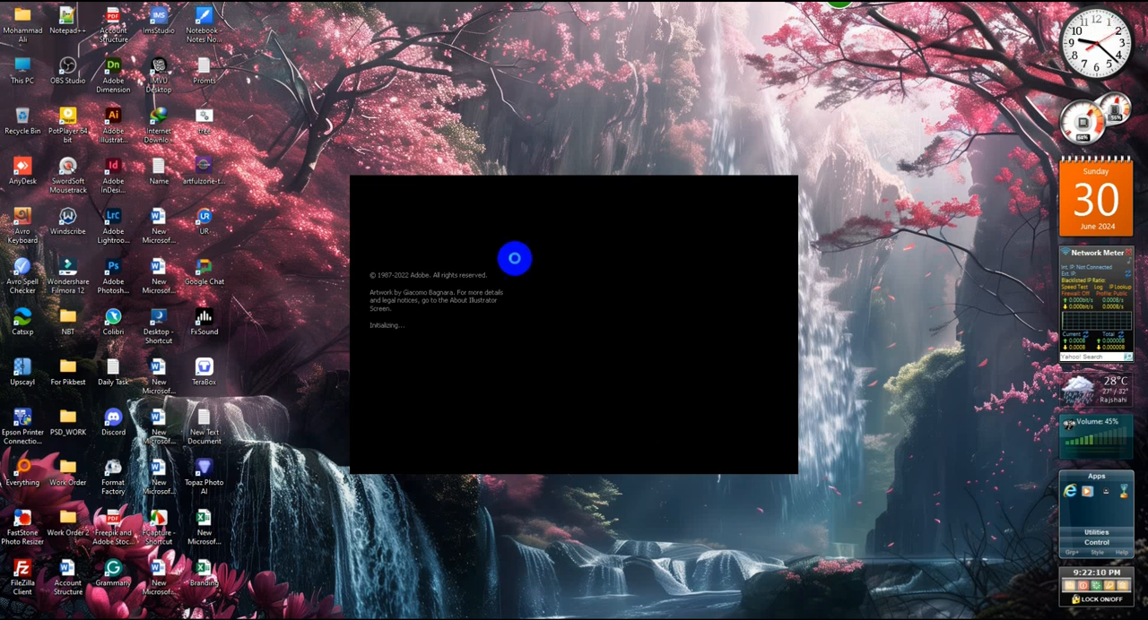
Switch to Excel, save and close the Branding workbook, and close the Gmail window.
click(936, 618)
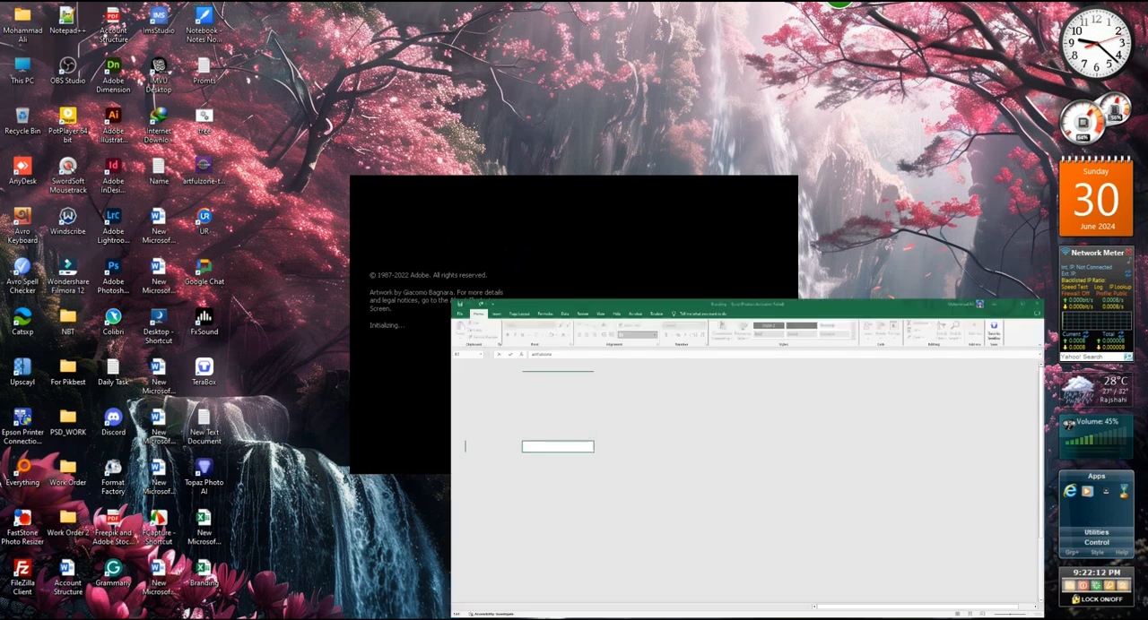
click(403, 314)
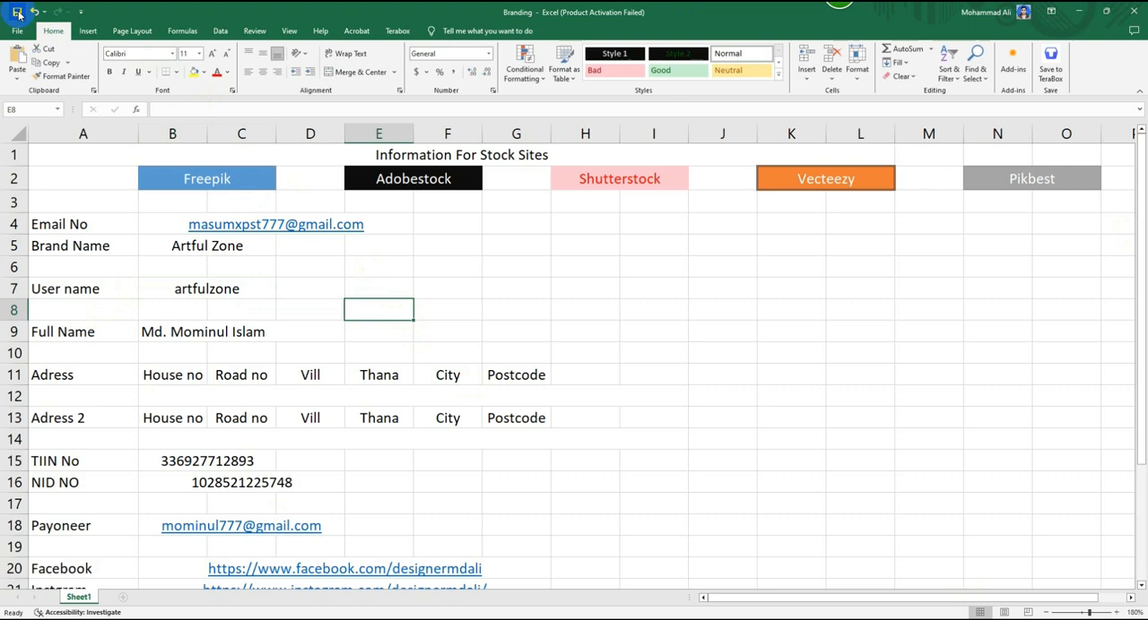
click(1135, 9)
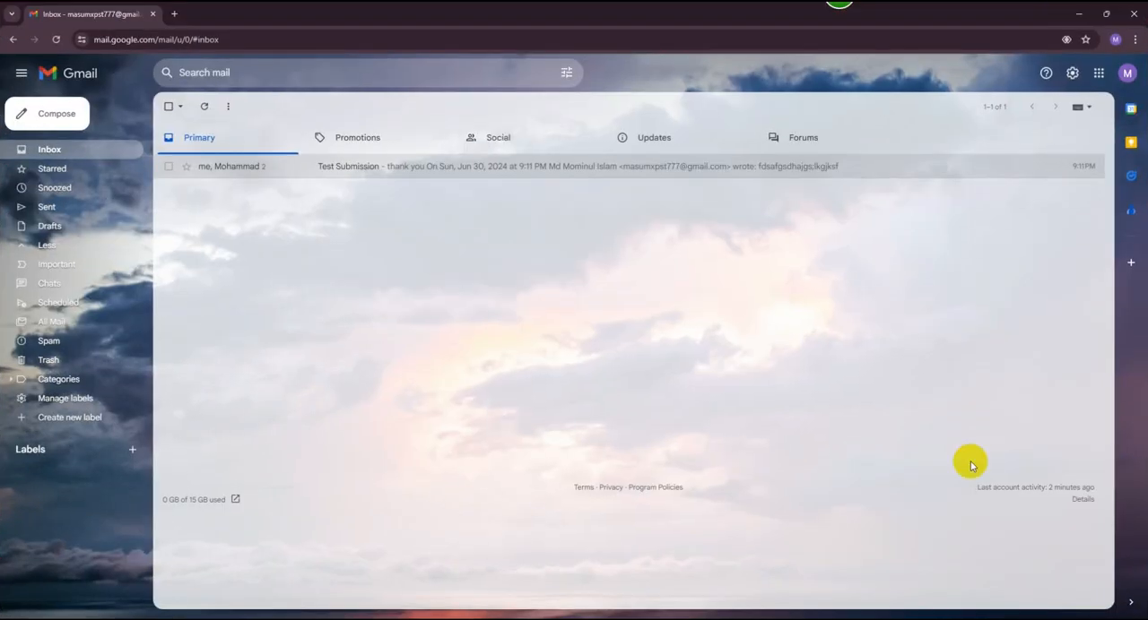
click(1132, 18)
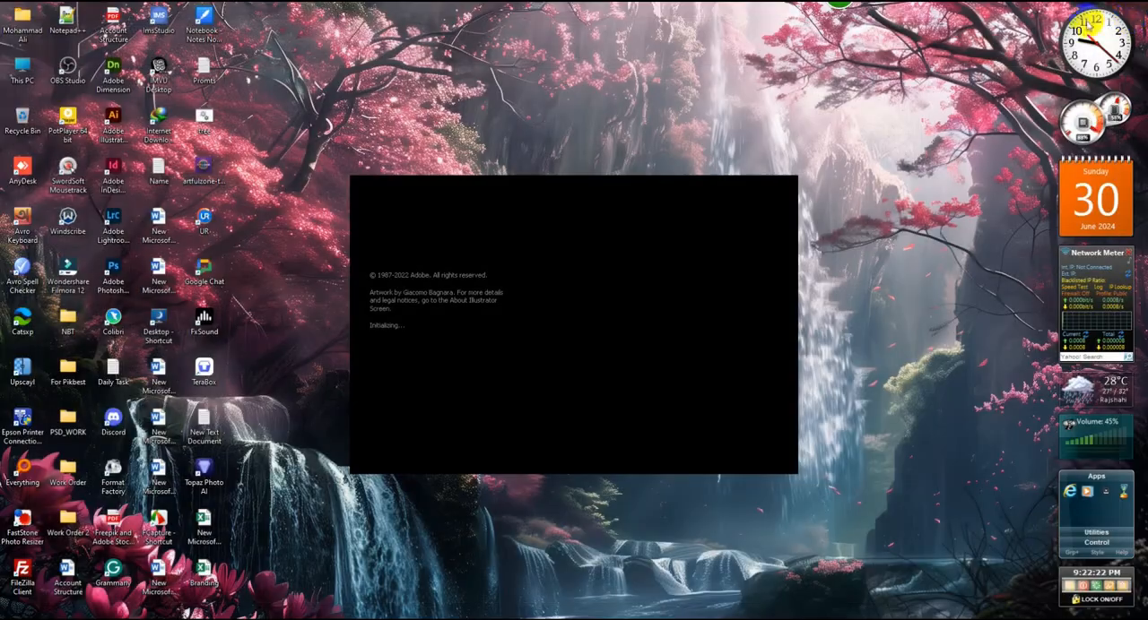
click(760, 618)
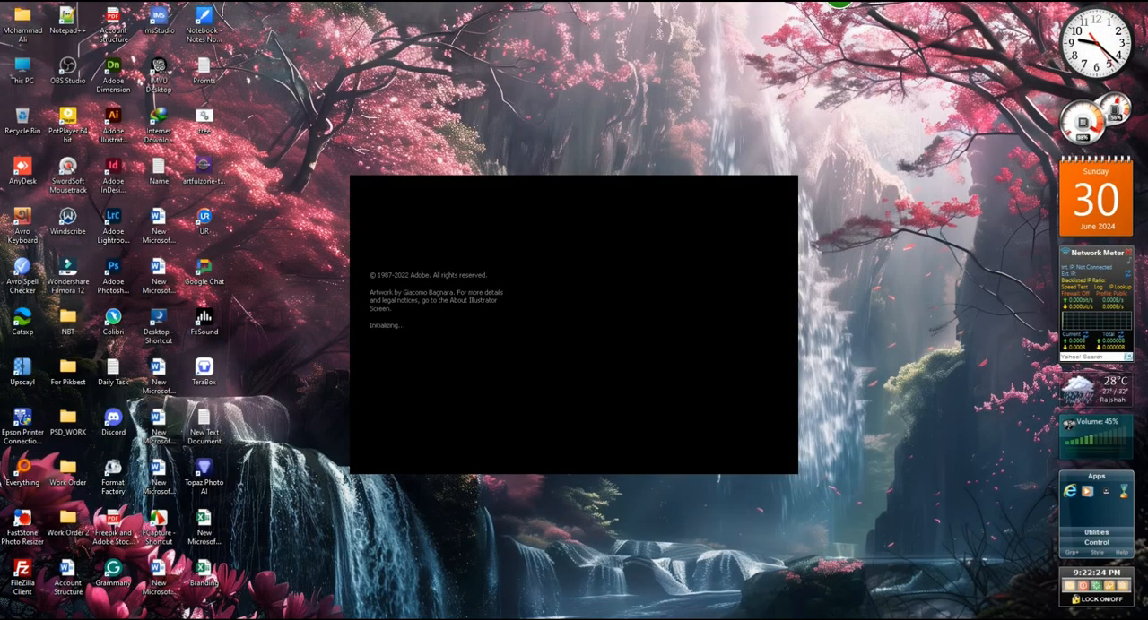
Bring the Gmail browser window forward and close it, and refresh the desktop while Illustrator loads.
click(1138, 11)
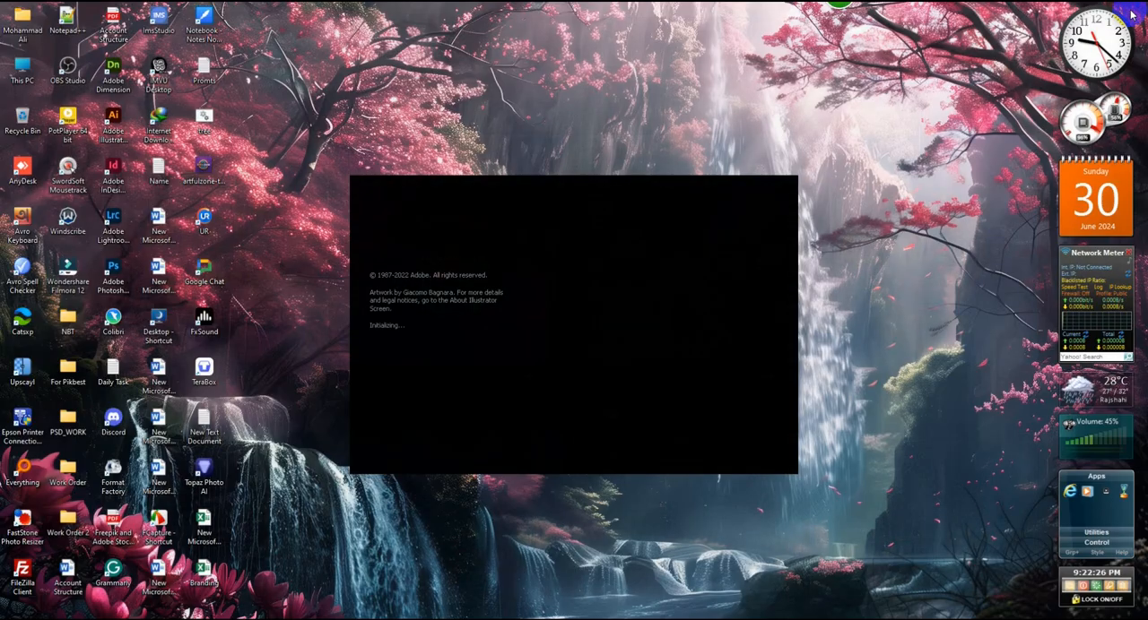
click(827, 618)
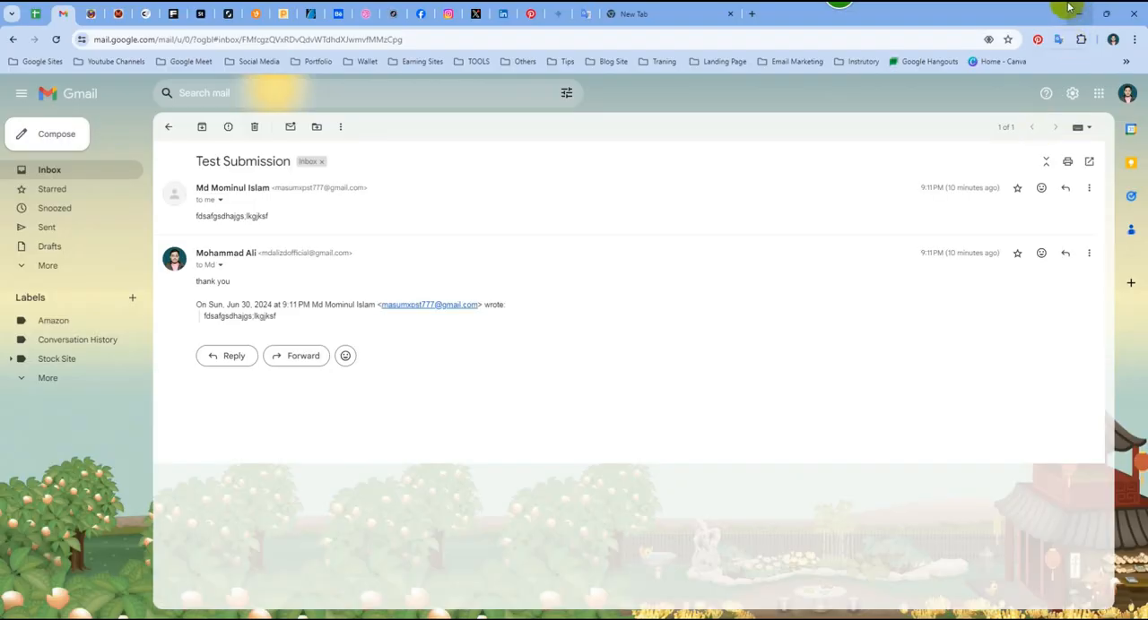
click(1132, 15)
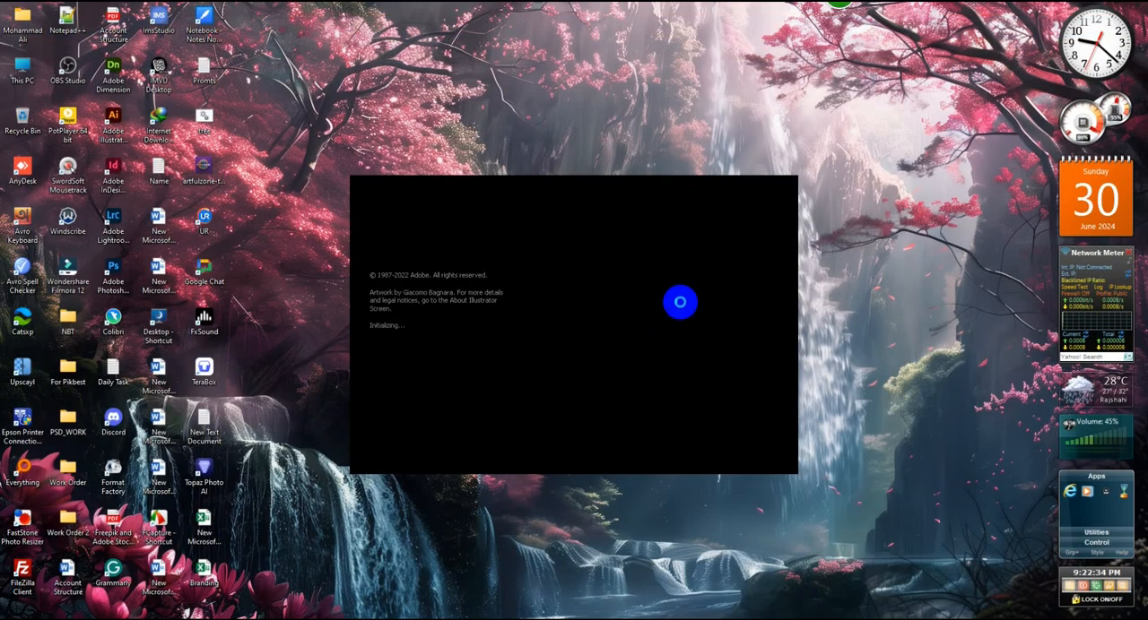
right_click(848, 241)
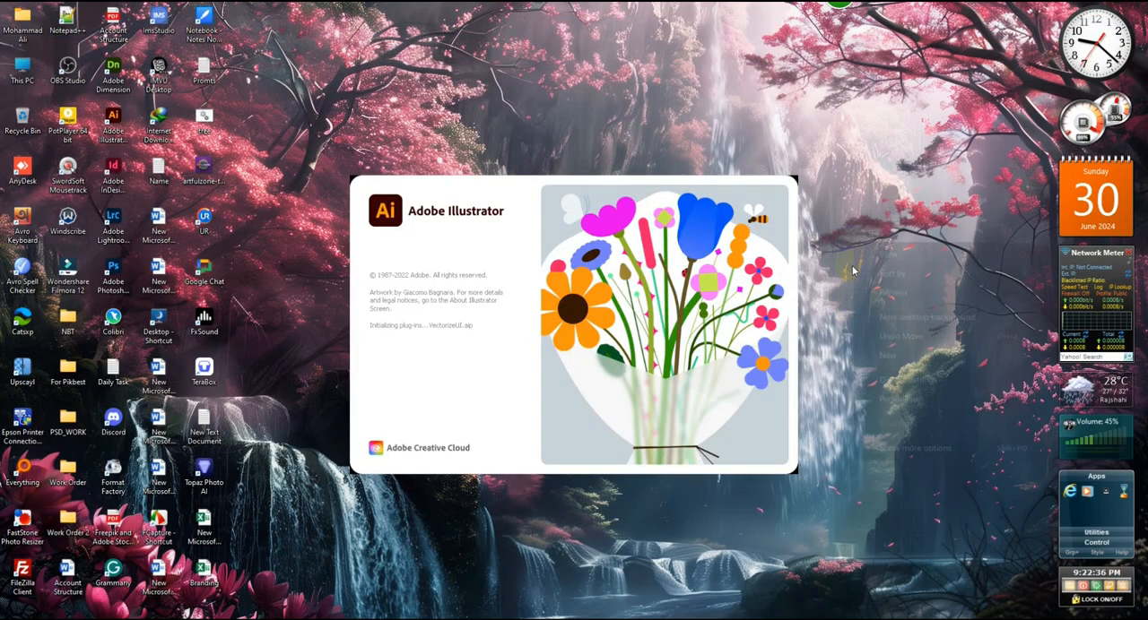
click(877, 295)
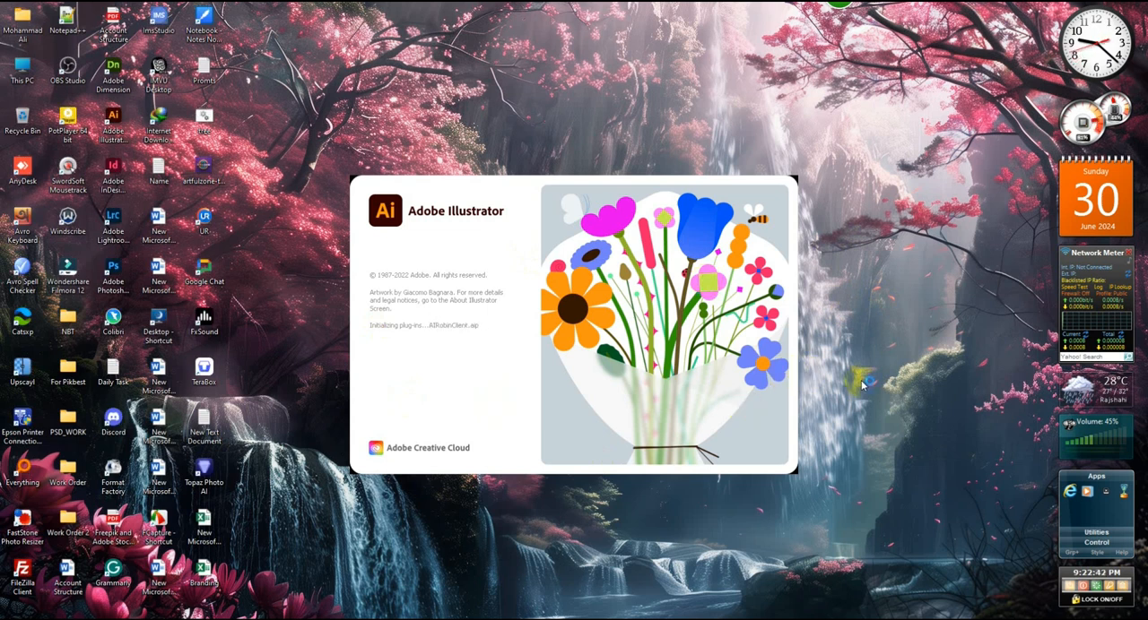
Run the Baidu PC FasterNow memory optimization and close its window.
mouse_move(837, 7)
click(838, 39)
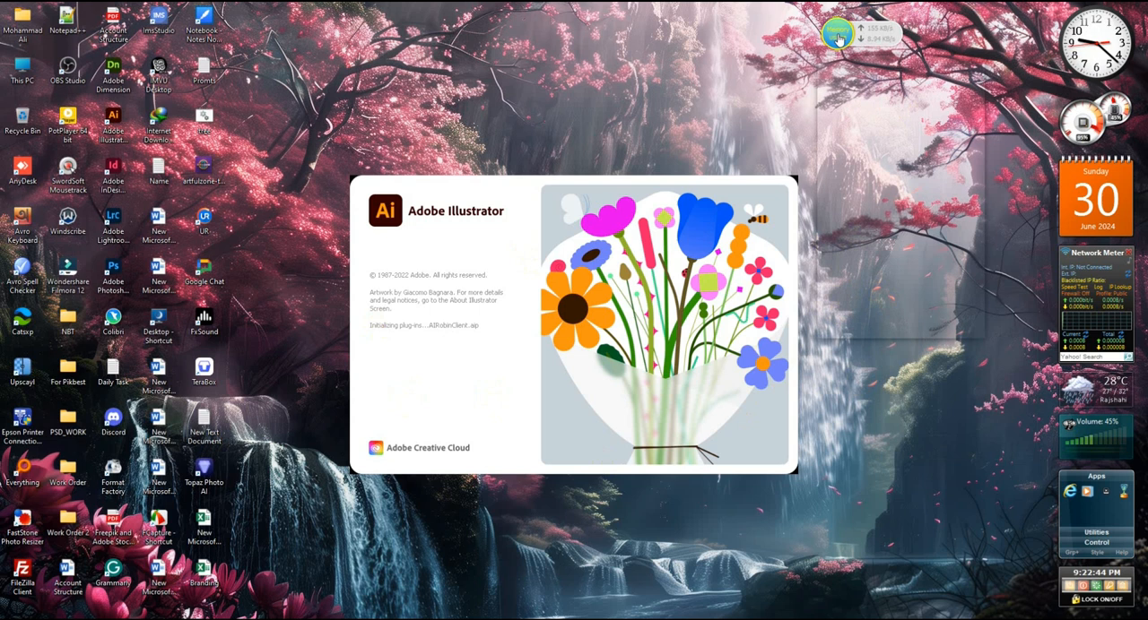
click(913, 304)
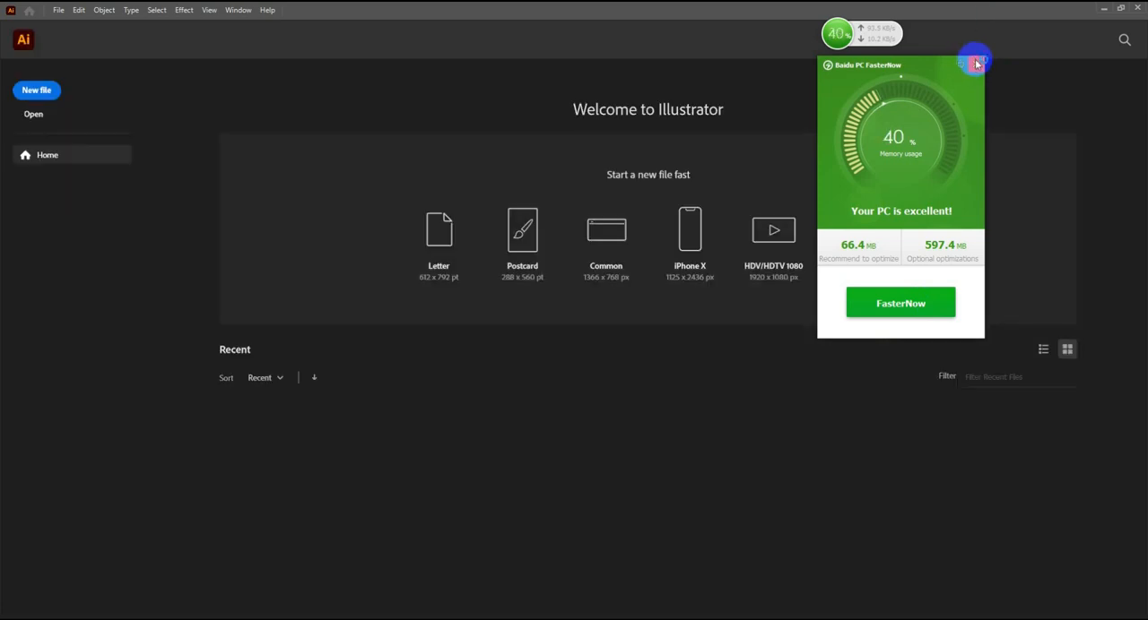
click(977, 64)
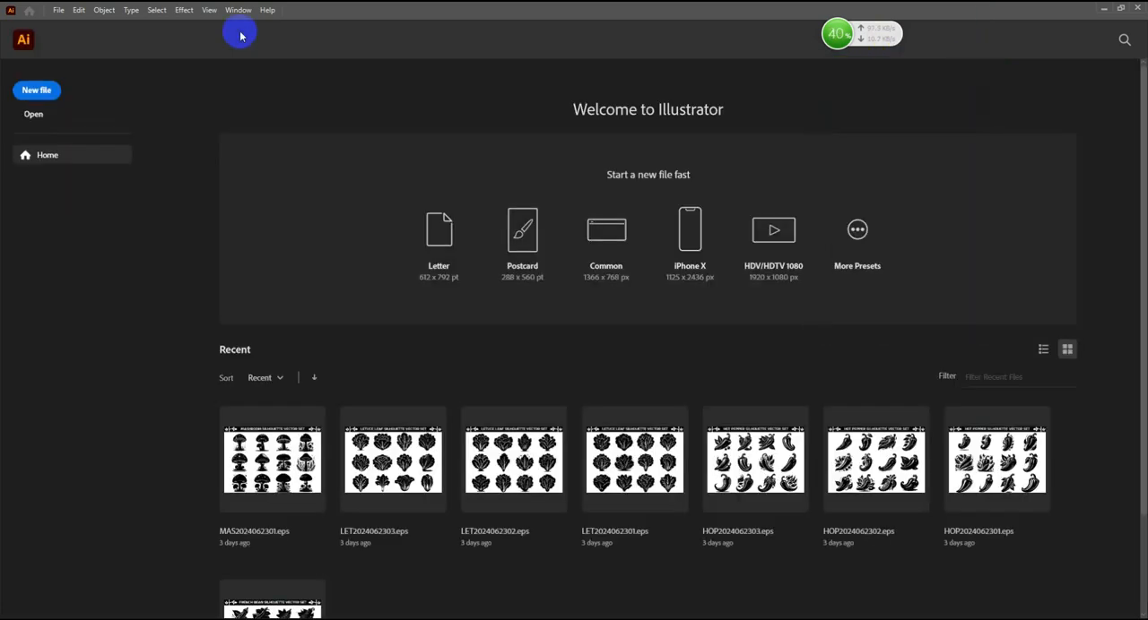
Create a new RGB document 1000 px wide and 1000 px high at 300 ppi.
click(56, 11)
click(99, 19)
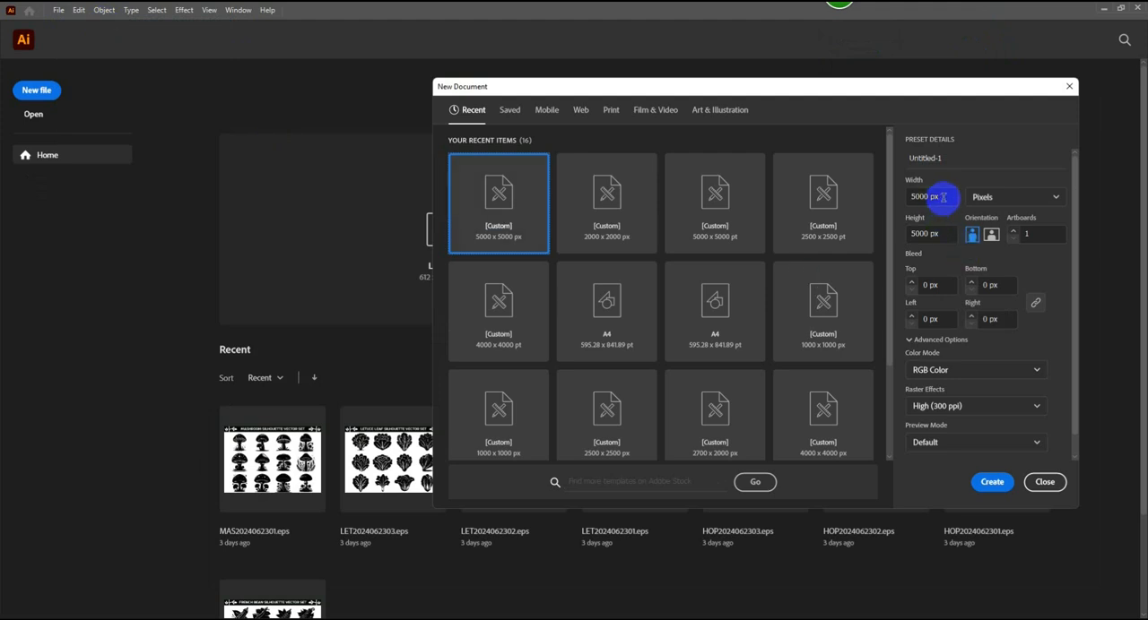
drag(942, 196, 850, 198)
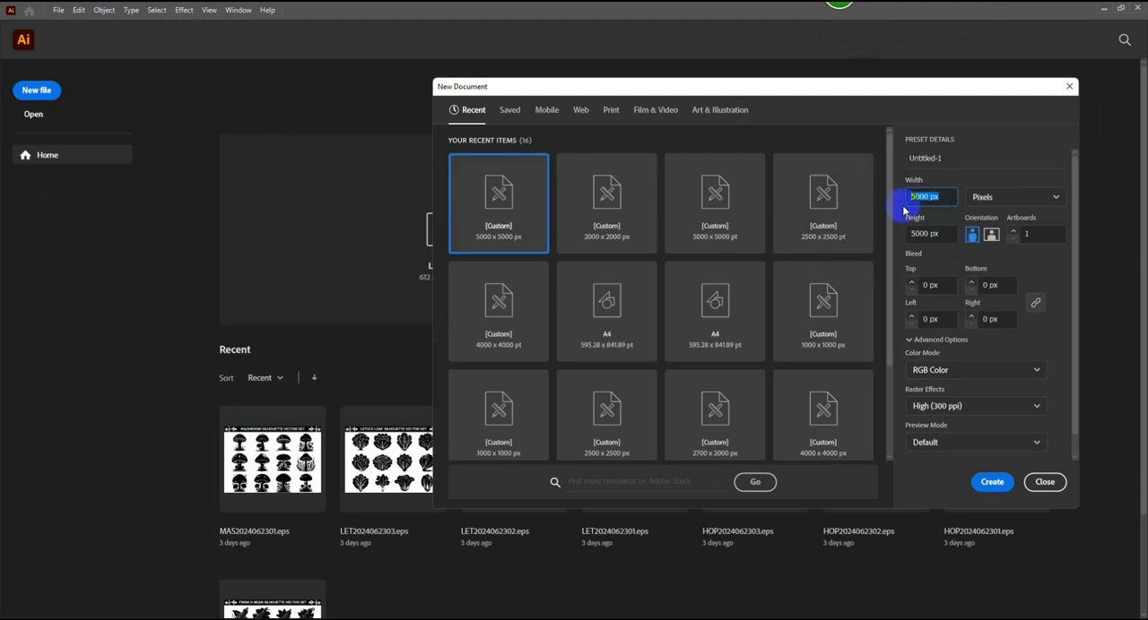
text(1000)
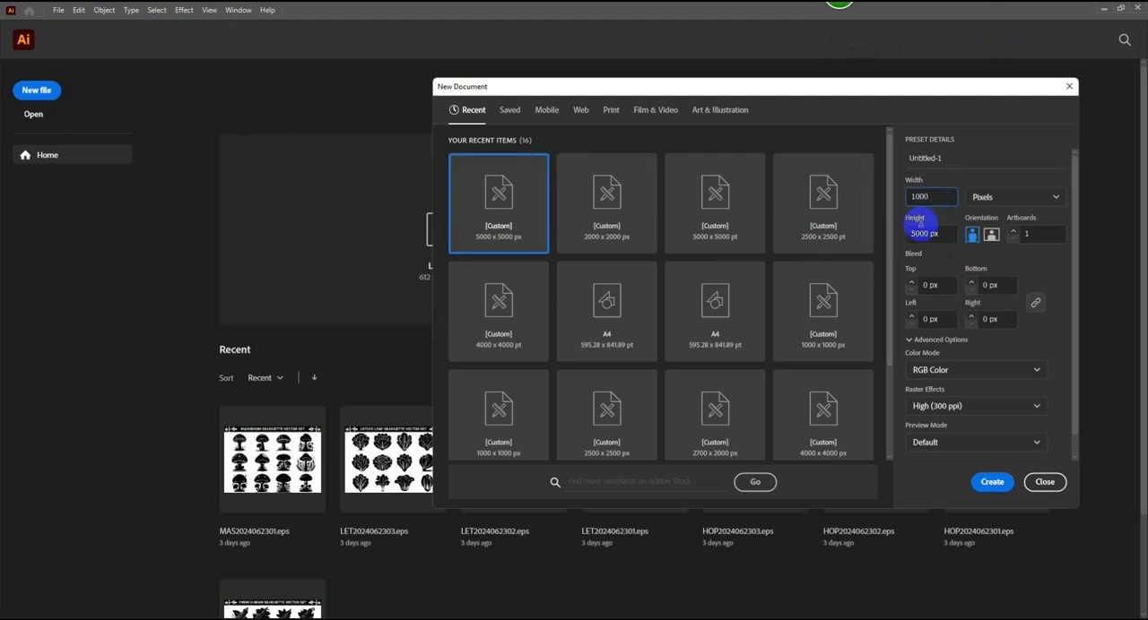
drag(948, 230, 861, 233)
text(1000)
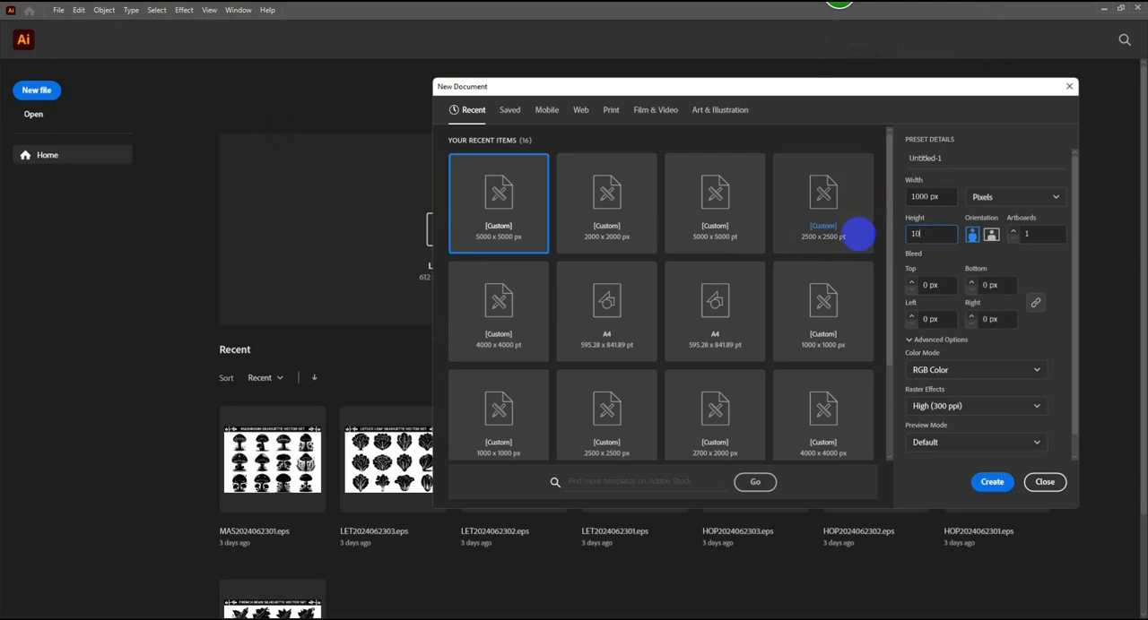
click(995, 482)
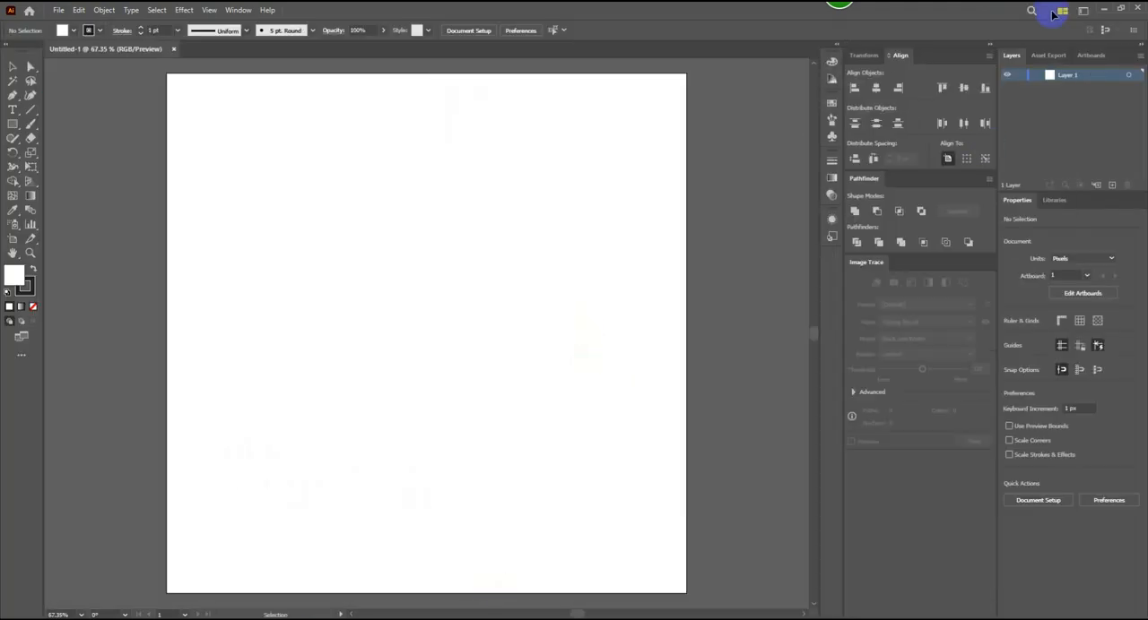
Shrink the Illustrator window beside the desktop icons, place the artfulzone logo image from the desktop into the document, and maximize the window again.
click(1122, 11)
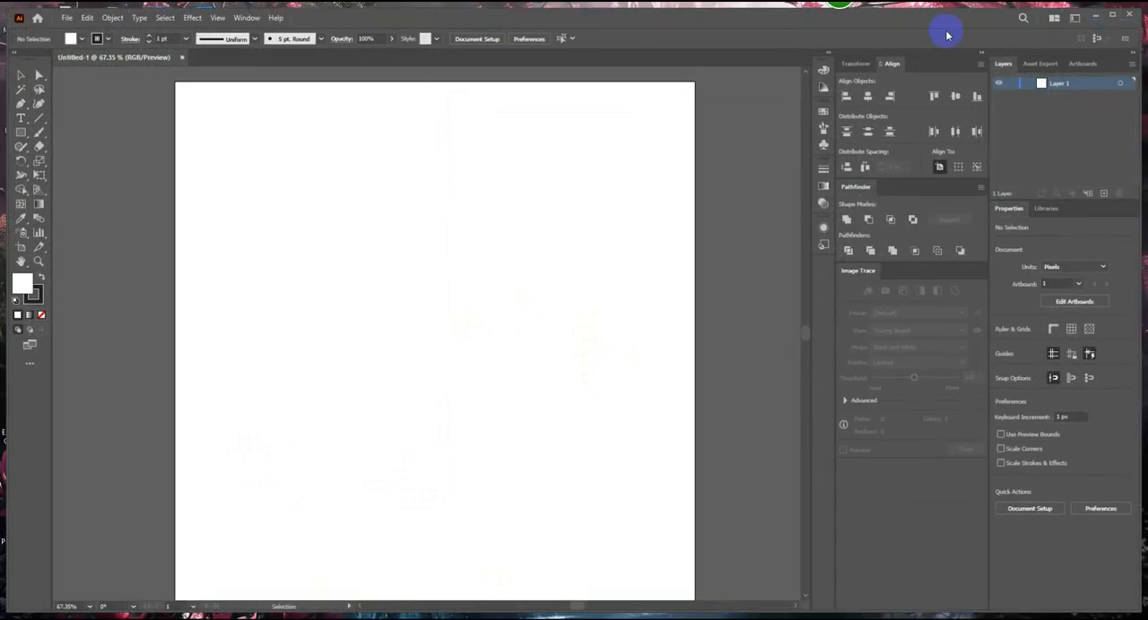
click(1100, 26)
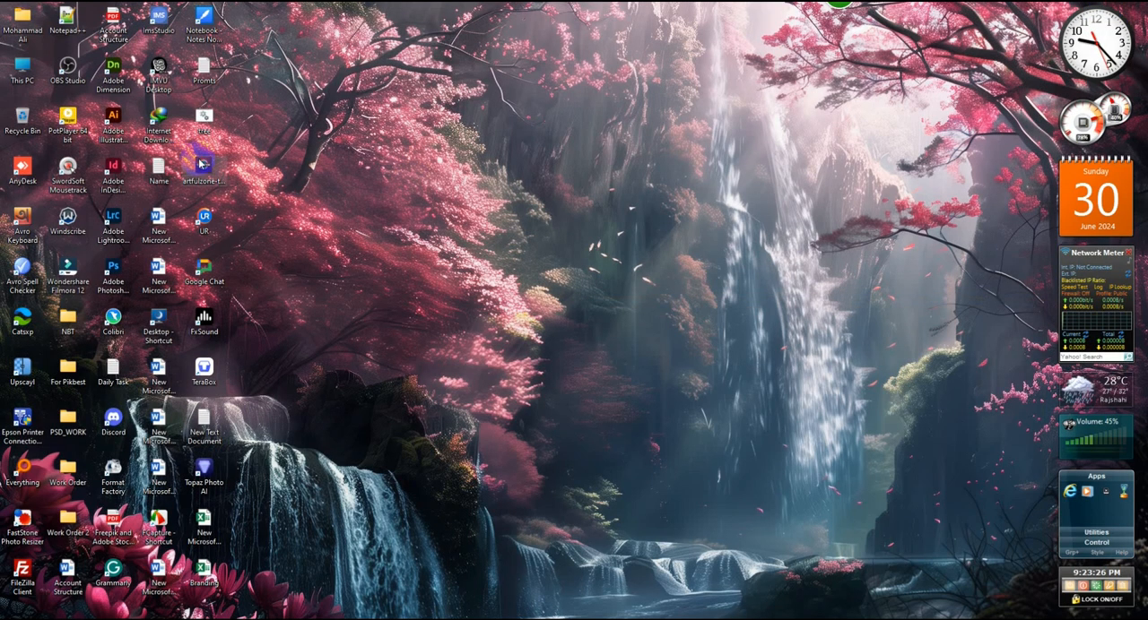
drag(991, 532, 598, 288)
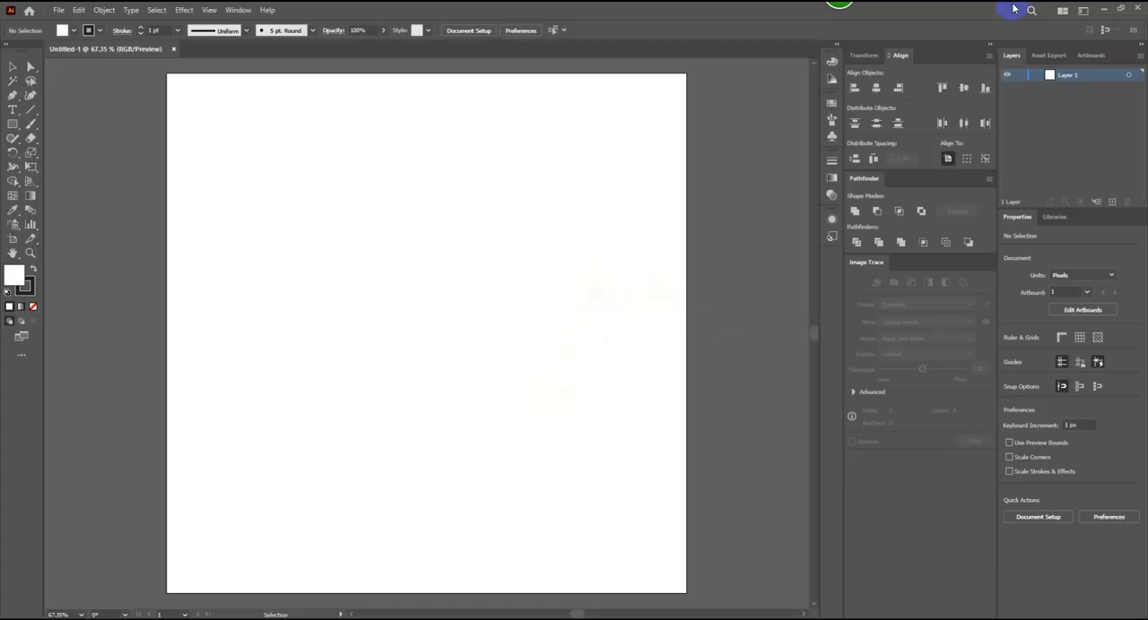
click(1120, 11)
drag(8, 81, 285, 117)
drag(204, 169, 559, 240)
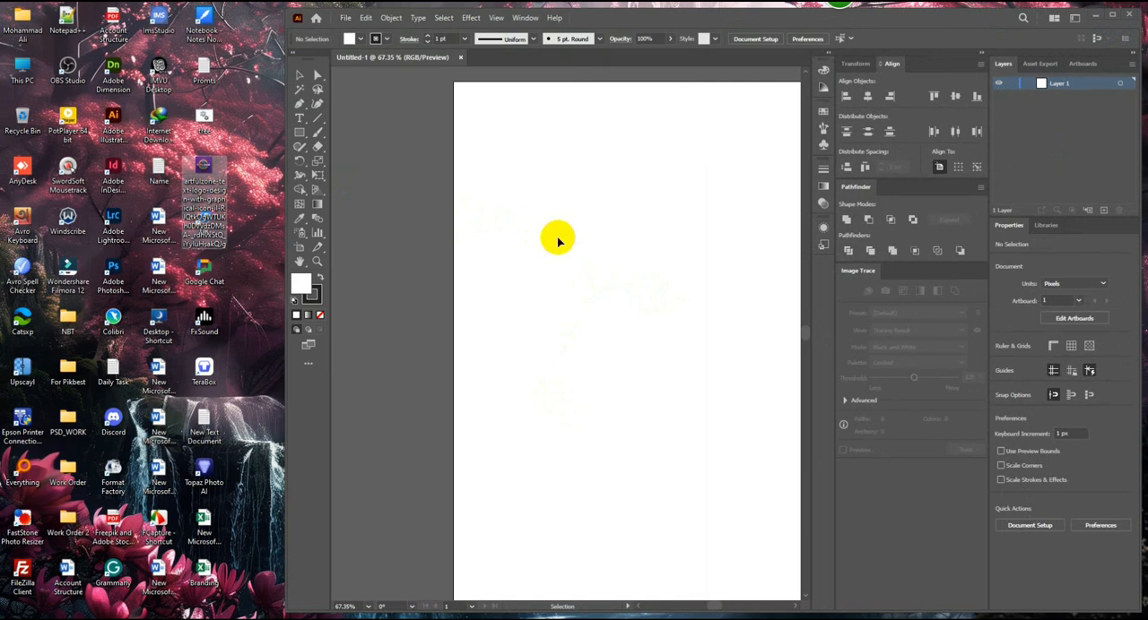
drag(204, 172, 561, 228)
click(1110, 18)
Move the placed logo image over the artboard and scale it down proportionally to about 828 px square.
drag(312, 160, 504, 263)
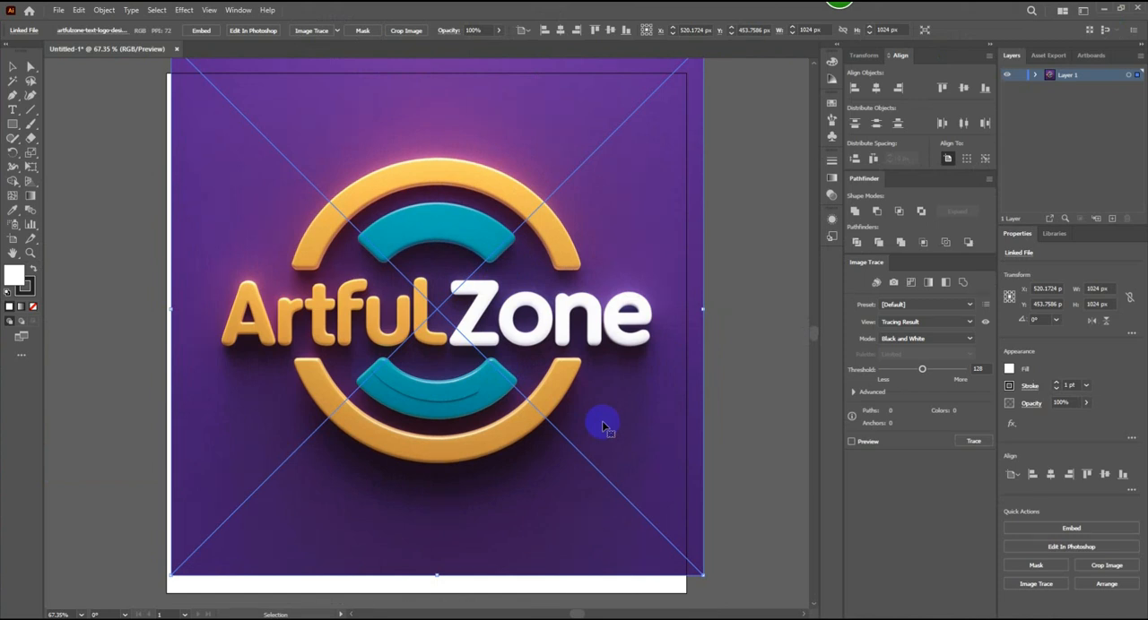
drag(530, 239, 516, 271)
scroll(628, 332, down, 1)
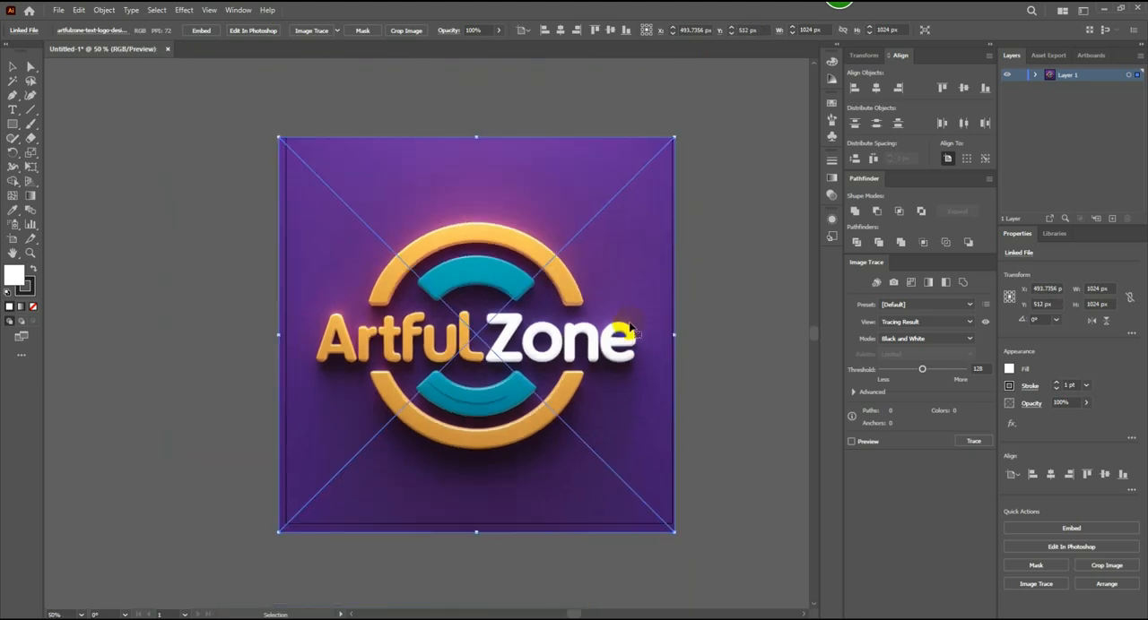
drag(675, 532, 636, 494)
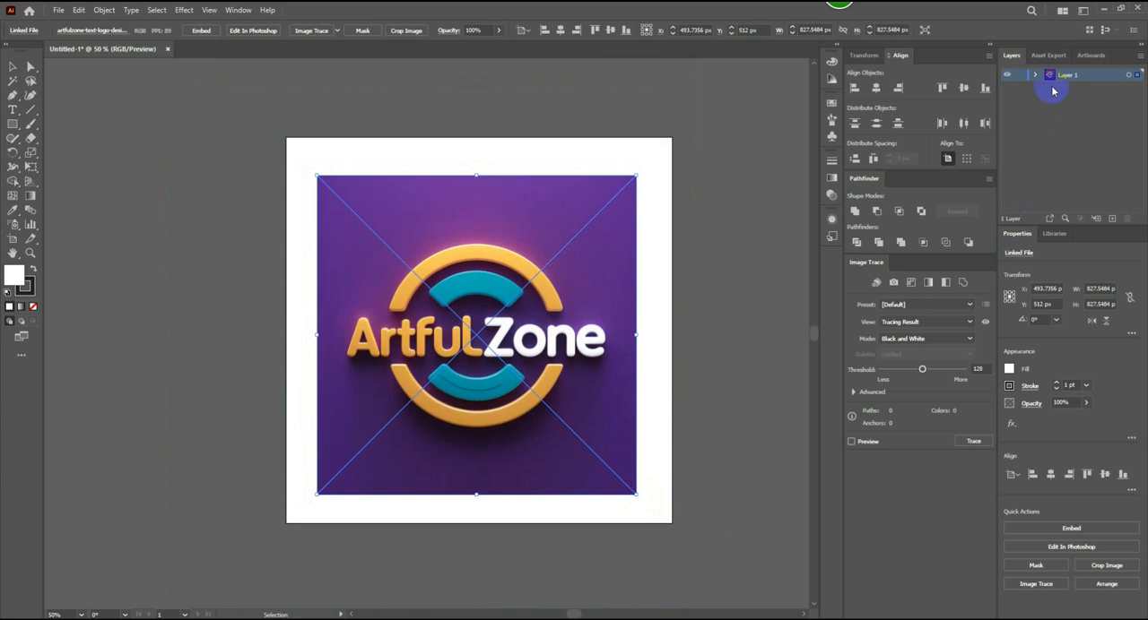
Lock the logo image's layer and draw a circle about 454 px in diameter on a new layer, centred on the logo's ring.
click(1019, 76)
click(1112, 218)
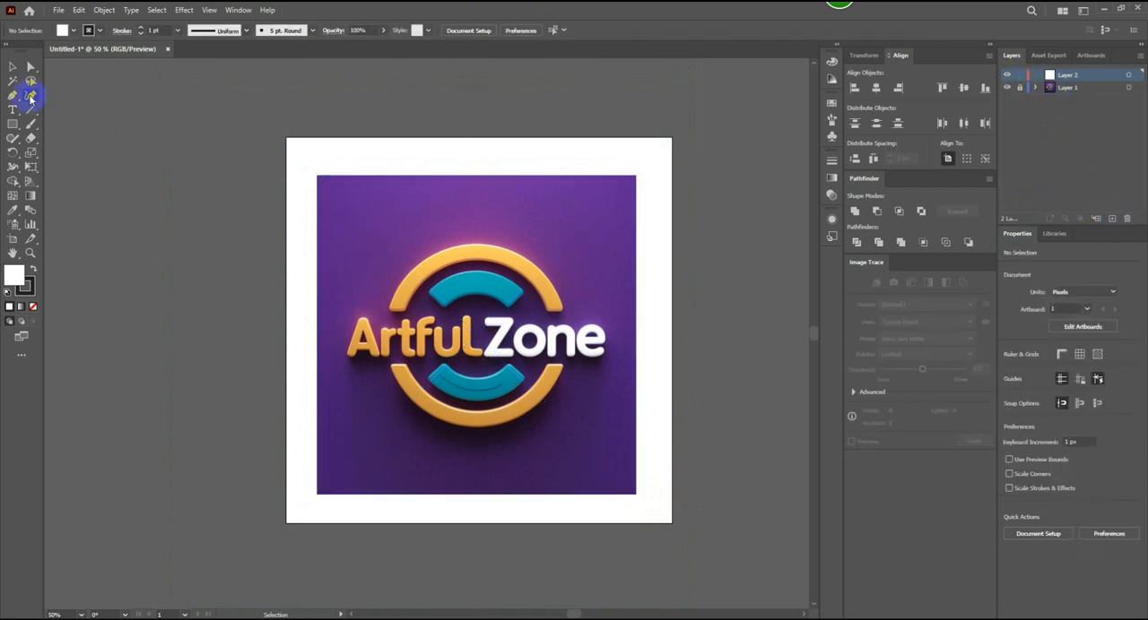
drag(13, 123, 76, 153)
scroll(485, 360, up, 2)
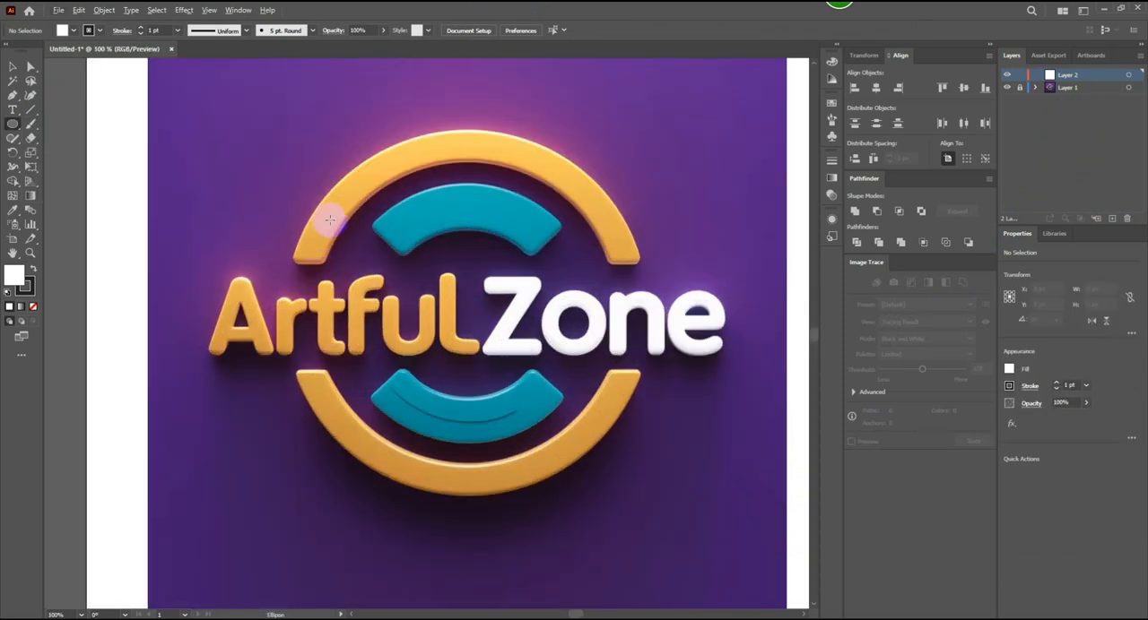
drag(468, 310, 615, 487)
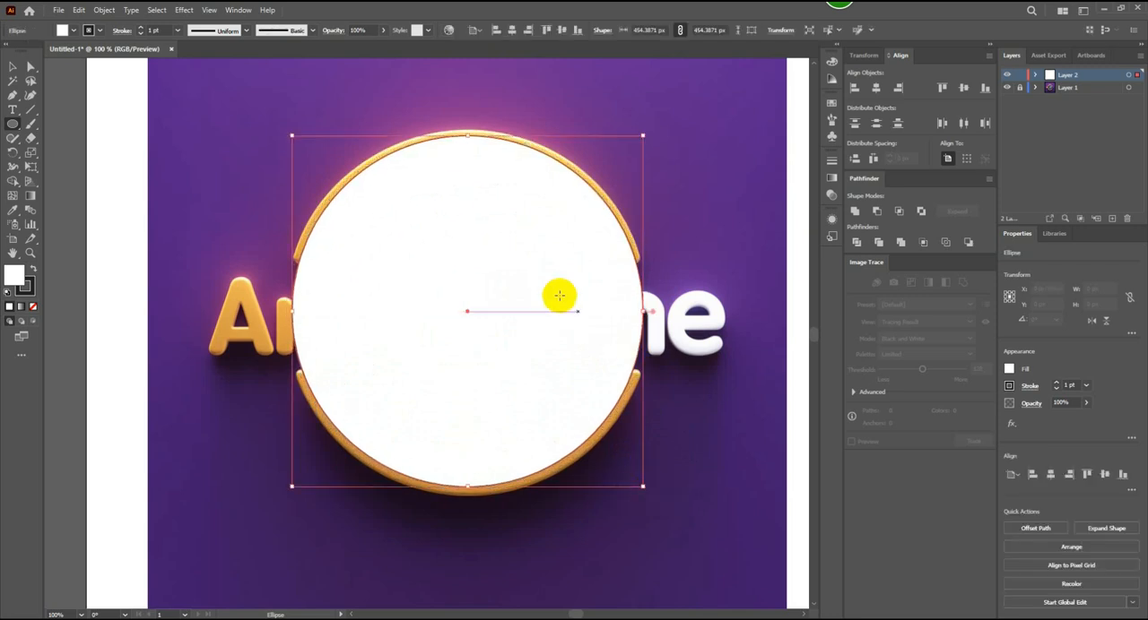
Align the circle with the logo's ring and enlarge it to about 477 px to match the orange ring's outer edge.
click(13, 67)
mouse_move(476, 308)
mouse_down()
mouse_move(464, 301)
mouse_move(472, 307)
mouse_up()
drag(640, 488, 648, 496)
drag(513, 370, 516, 371)
click(684, 448)
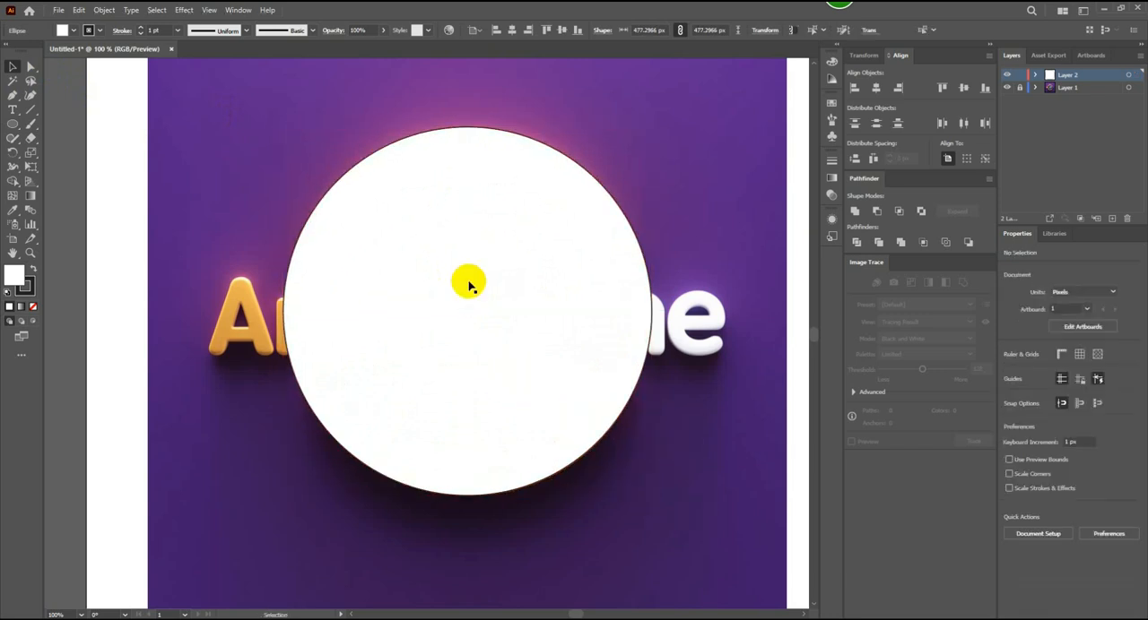
Remove the circle's stroke and reduce its opacity to 72%.
click(405, 236)
click(100, 32)
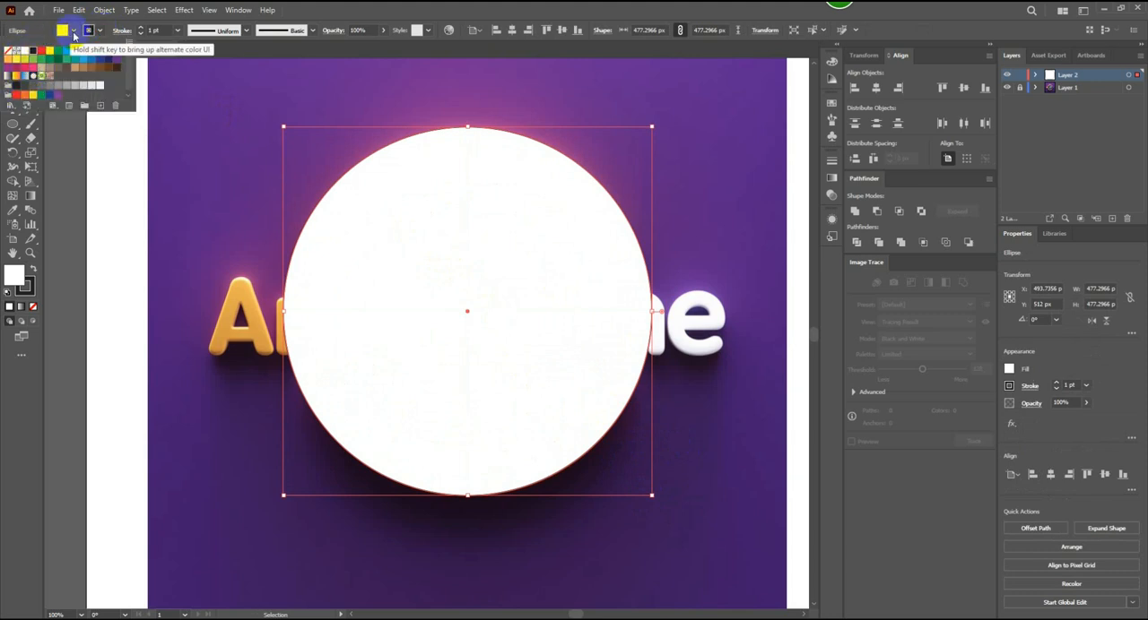
click(8, 52)
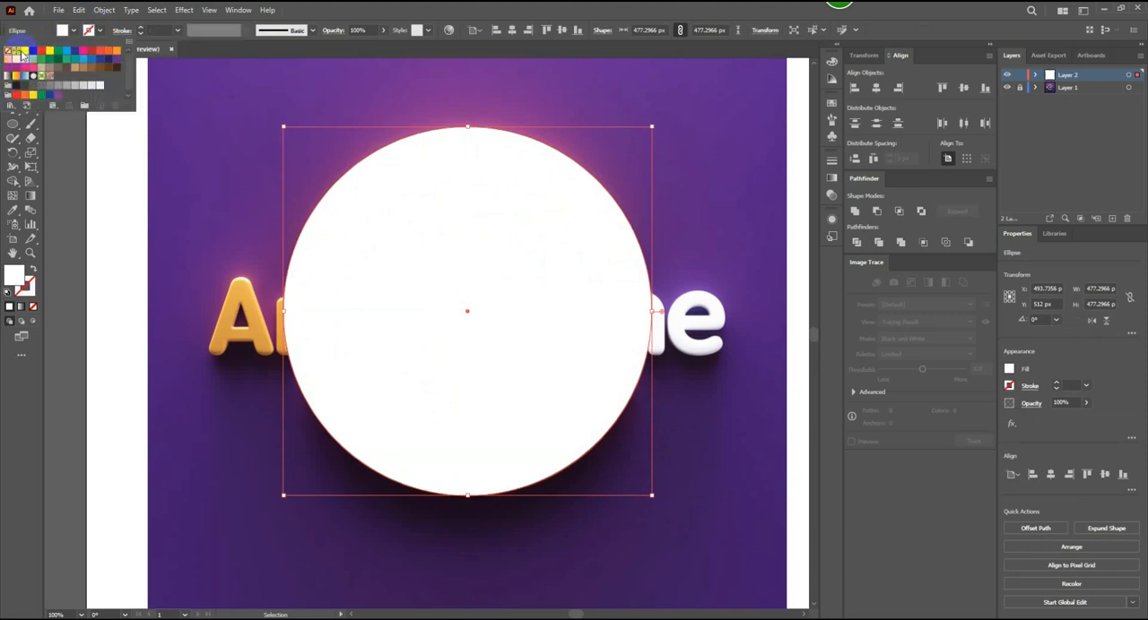
click(431, 73)
click(468, 248)
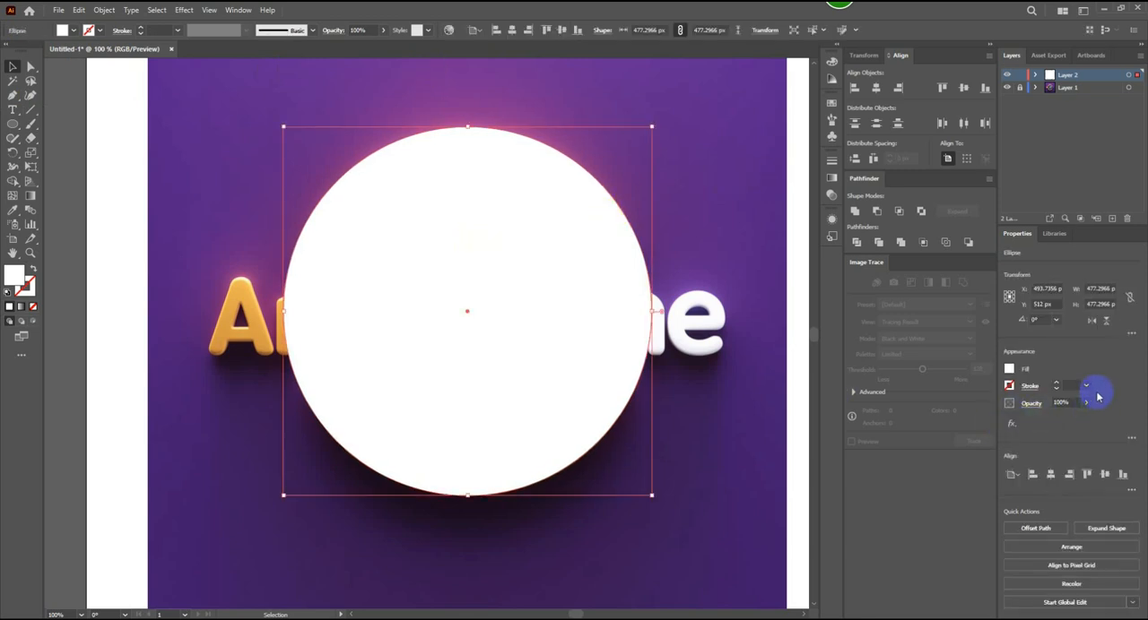
drag(1083, 419, 1074, 420)
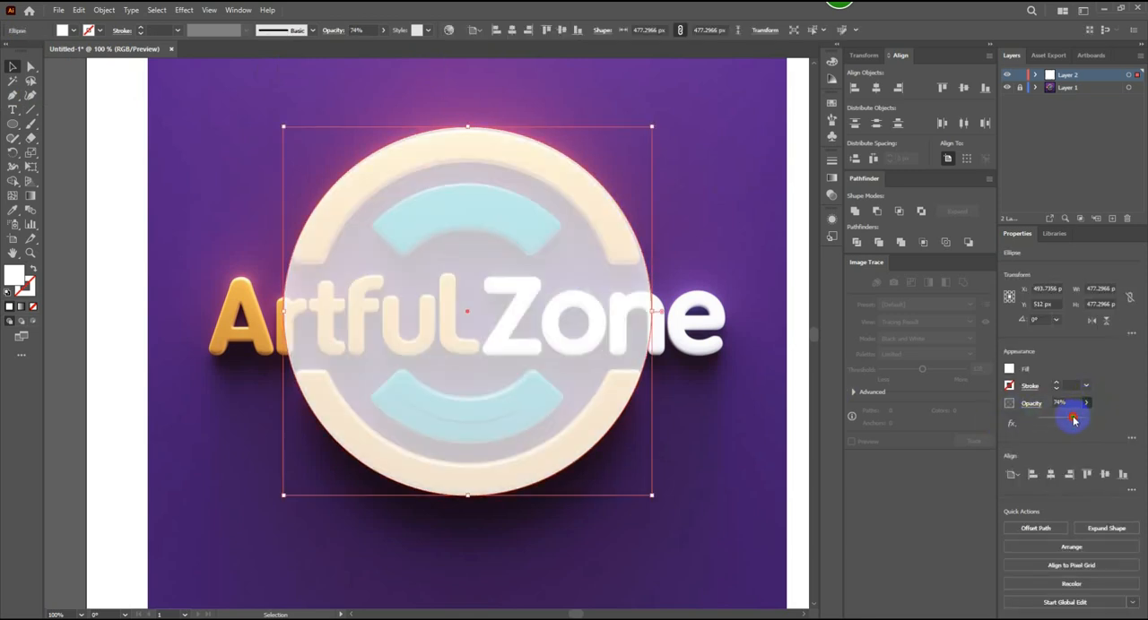
click(687, 321)
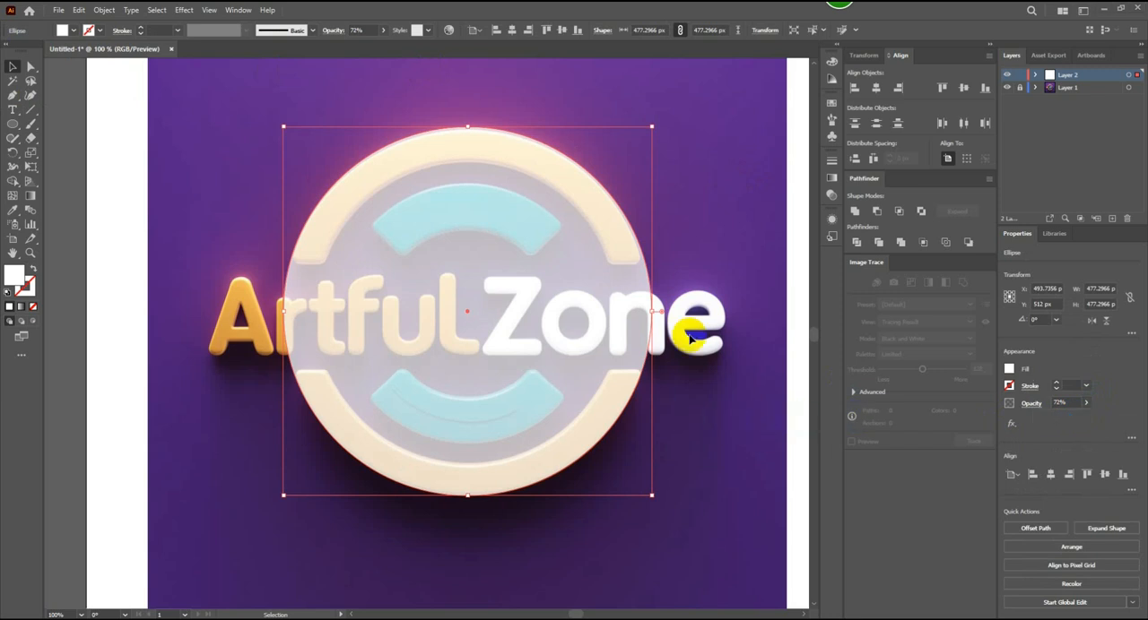
click(447, 321)
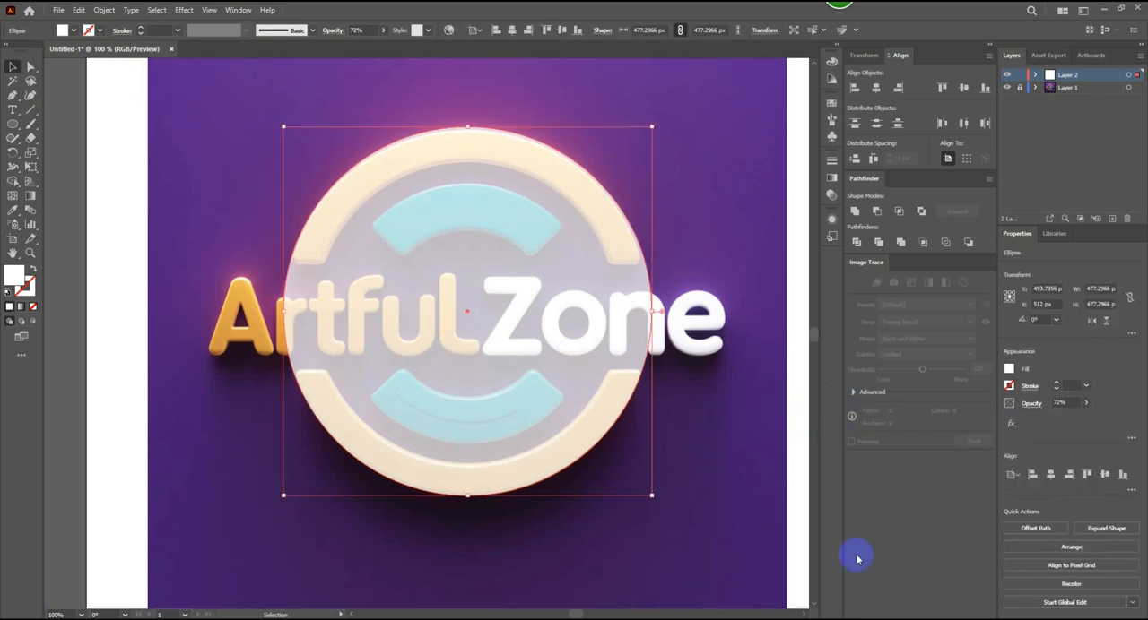
Offset the circle's path by -42 px with a miter join to match the orange ring's inner edge.
click(1028, 530)
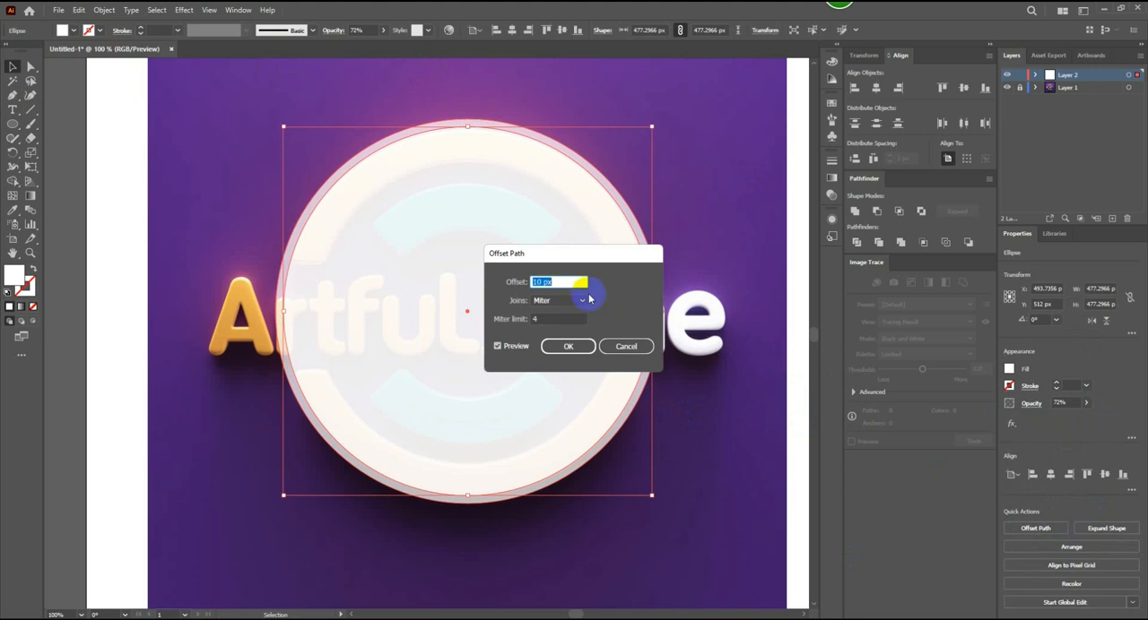
key(Down)
key(Down)
key(Down)
key(Down)
key(Down)
key(Down)
key(Down)
key(Down)
key(Down)
key(Down)
key(Down)
key(Down)
key(Down)
key(Down)
key(Down)
key(Down)
key(Down)
key(Down)
key(Down)
key(Down)
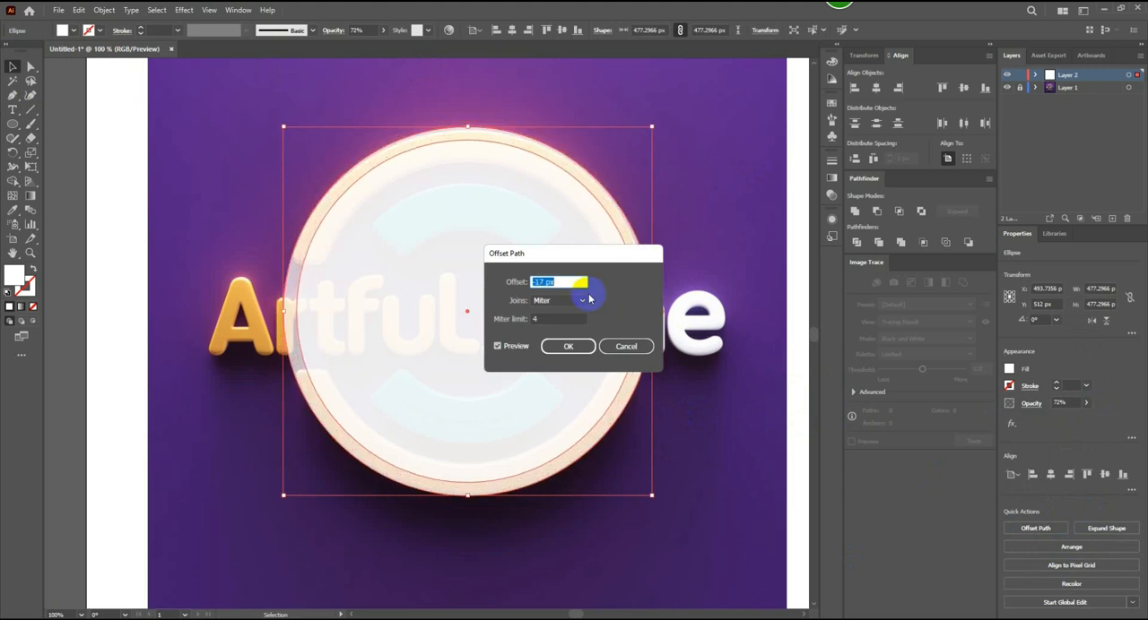
key(Down)
key(Down)
key(Down)
key(Down)
key(Down)
key(Down)
key(Down)
key(Down)
key(Down)
key(Down)
key(Down)
key(Down)
key(Down)
key(Down)
key(Down)
key(Down)
key(Down)
key(Down)
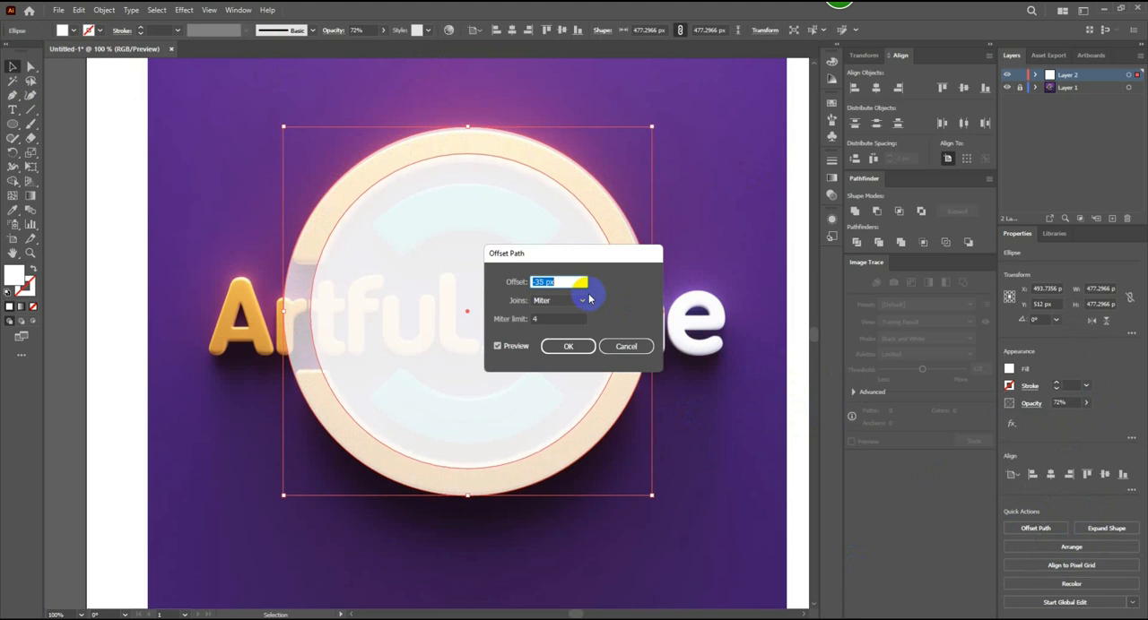
key(Down)
key(Down)
key(Down)
key(Up)
key(Up)
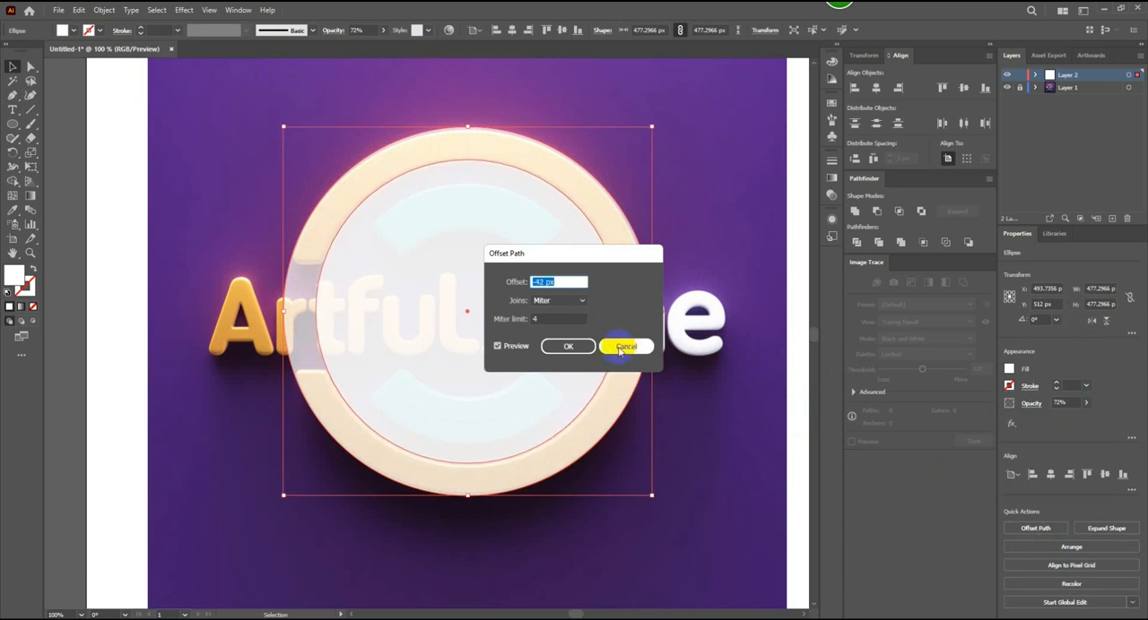
click(574, 347)
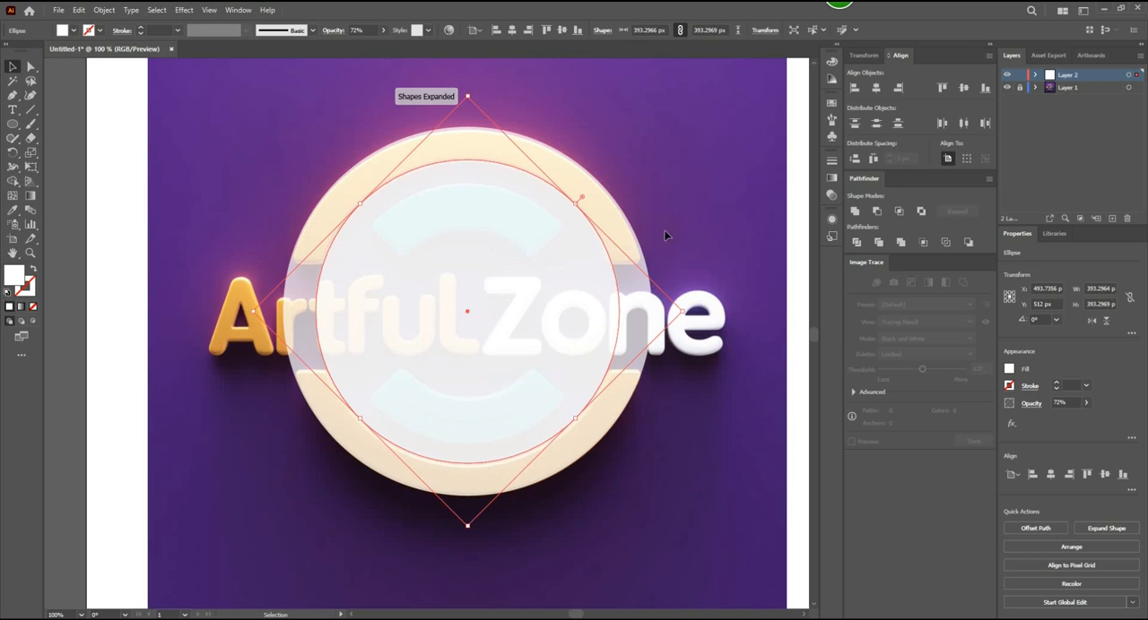
Offset the new inner circle's path by -33 px to match the teal arcs' outer edge.
click(688, 191)
click(508, 259)
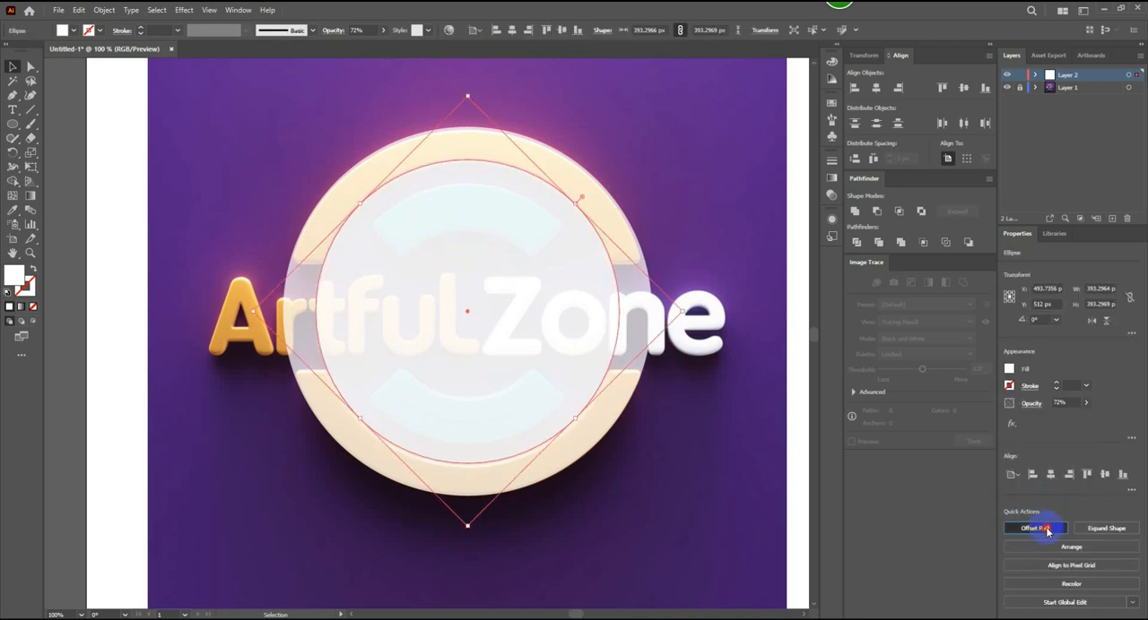
click(1038, 529)
key(Up)
key(Up)
key(Up)
key(Up)
key(Up)
key(Up)
key(Up)
key(Up)
key(Up)
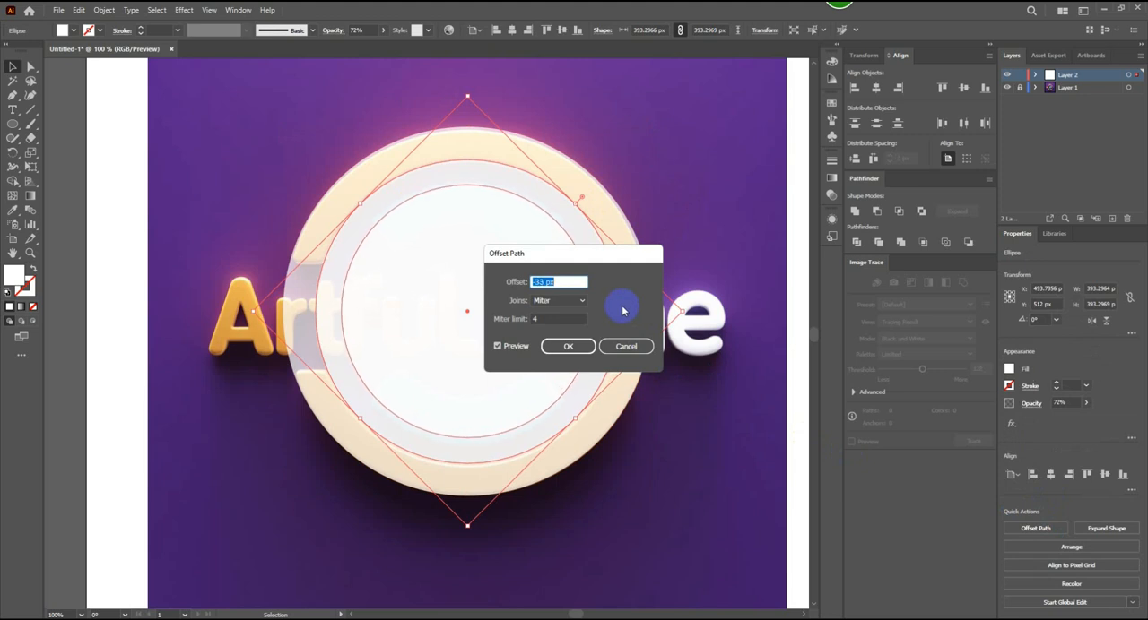
click(572, 346)
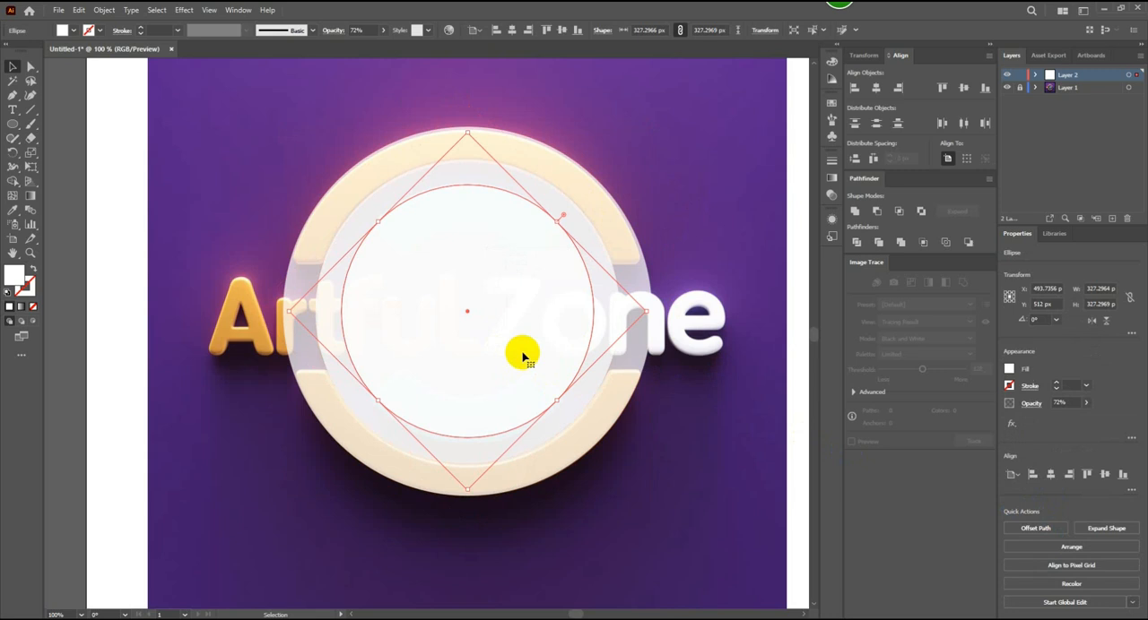
Offset the innermost circle's path by -48 px to match the teal arcs' inner edge.
click(1037, 529)
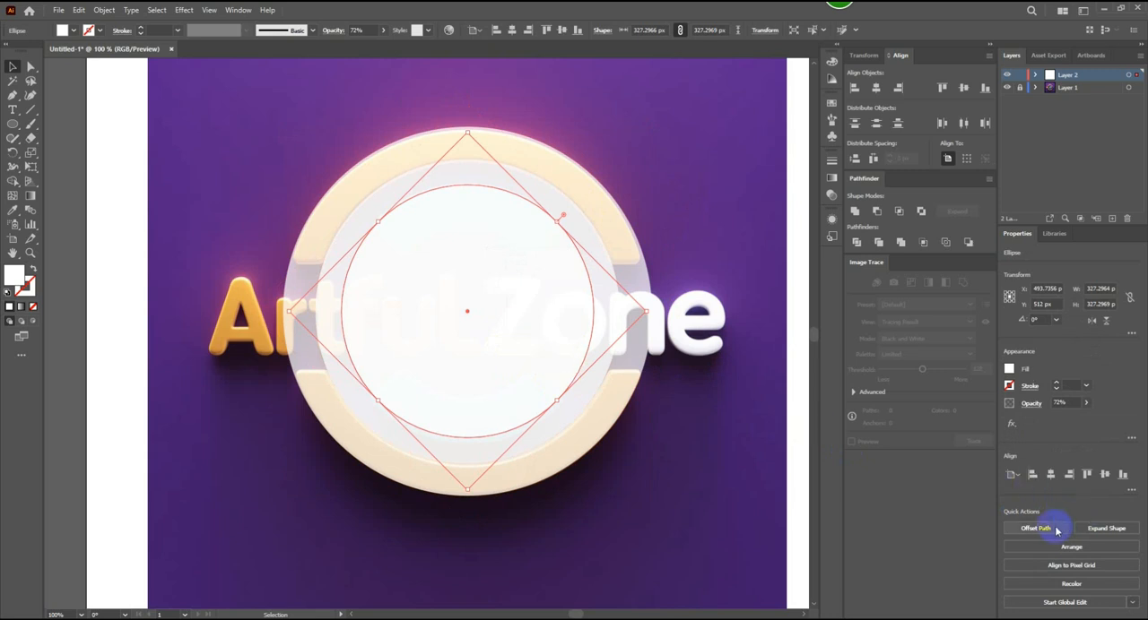
key(Down)
key(Down)
key(Down)
key(Down)
key(Down)
key(Down)
key(Down)
key(Down)
key(Down)
key(Down)
key(Down)
key(Down)
key(Down)
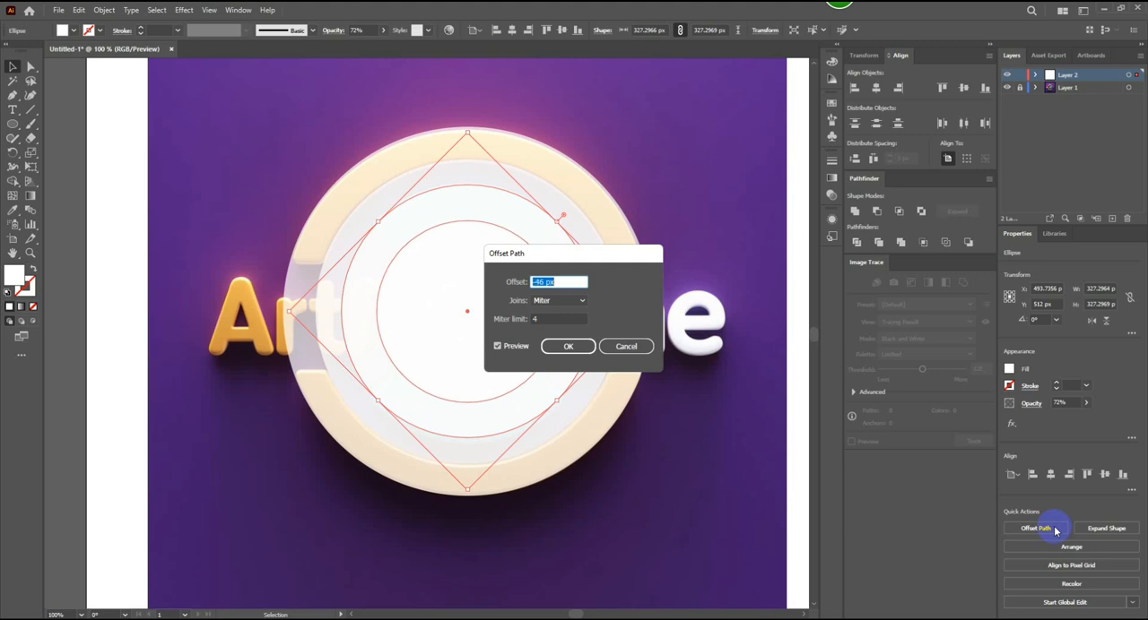
key(Down)
key(Down)
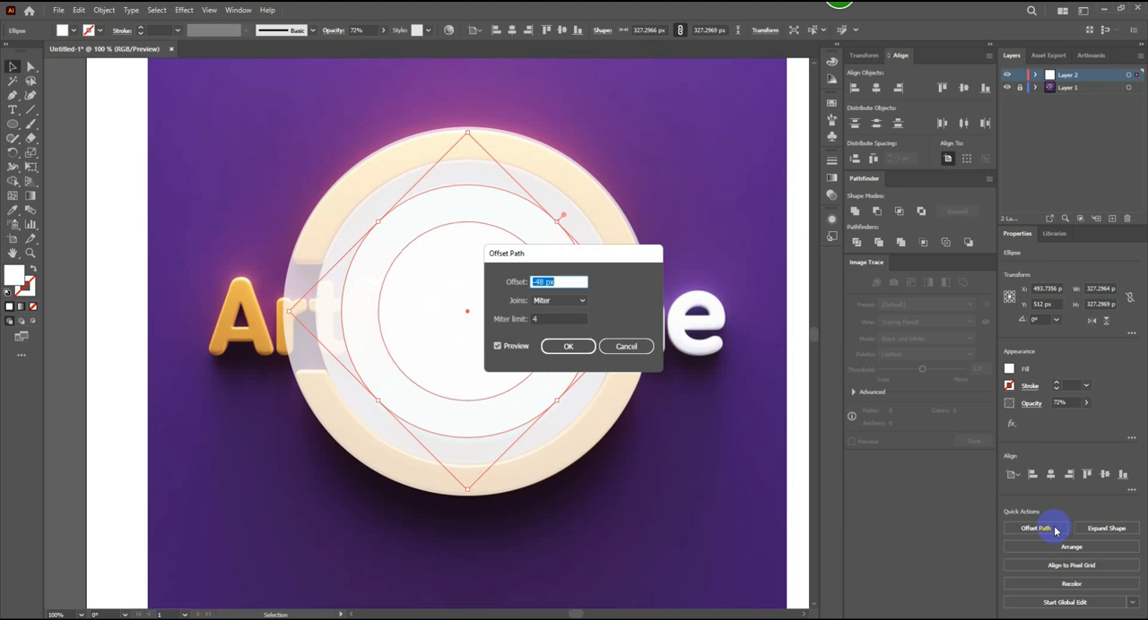
click(583, 346)
Select all four circles and use Shape Builder to remove the gap between the rings and the centre disc.
click(681, 217)
drag(617, 224, 257, 559)
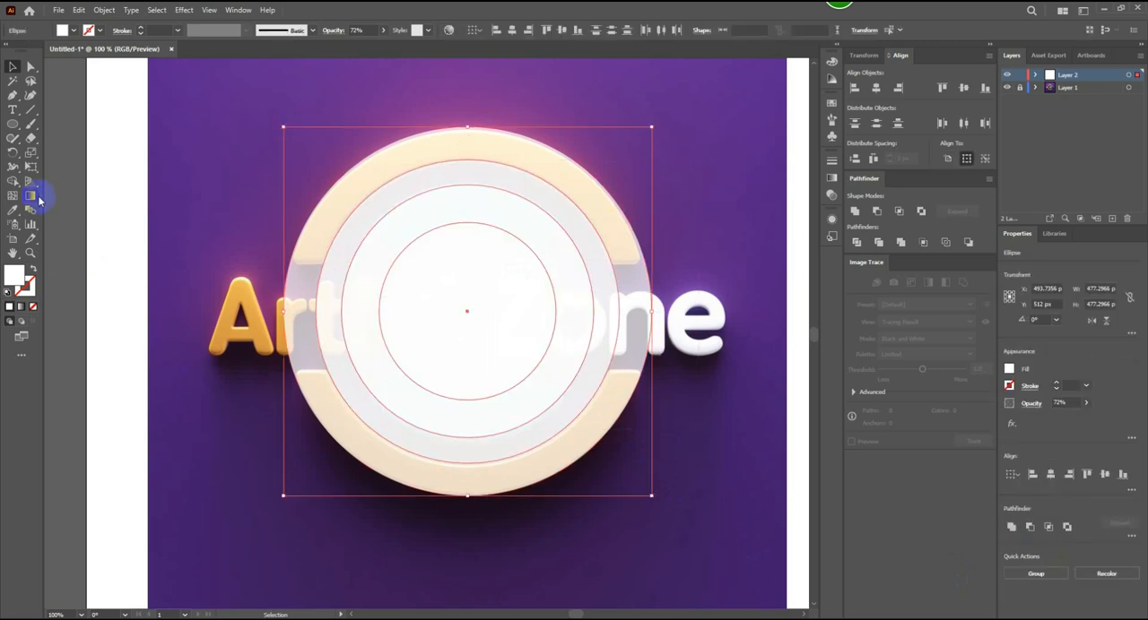
click(12, 183)
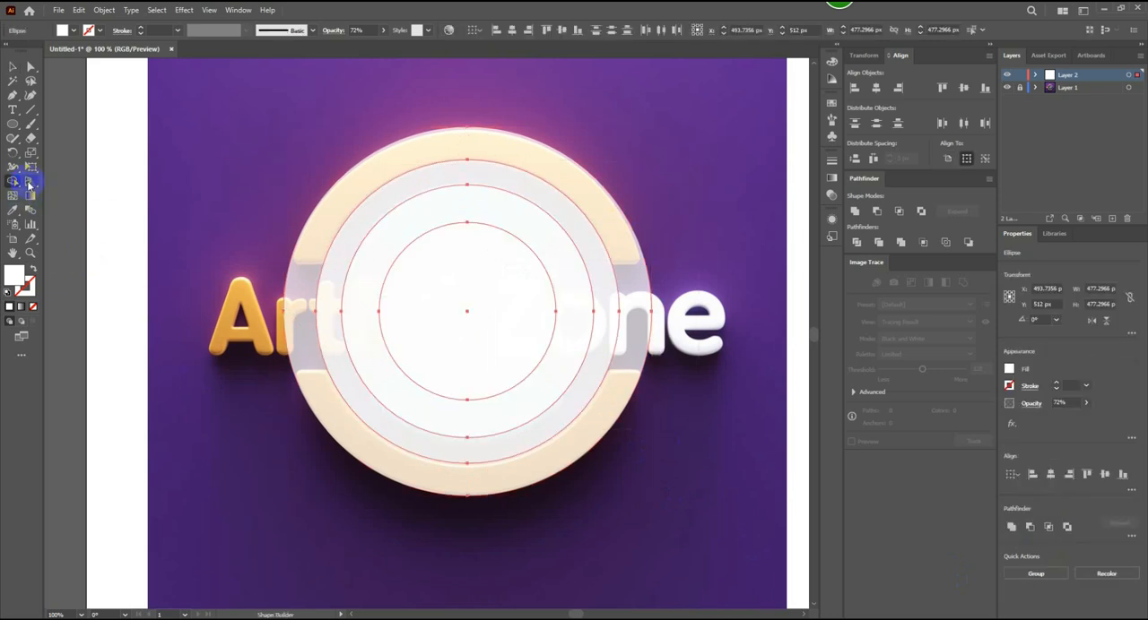
alt+click(331, 297)
alt+click(463, 311)
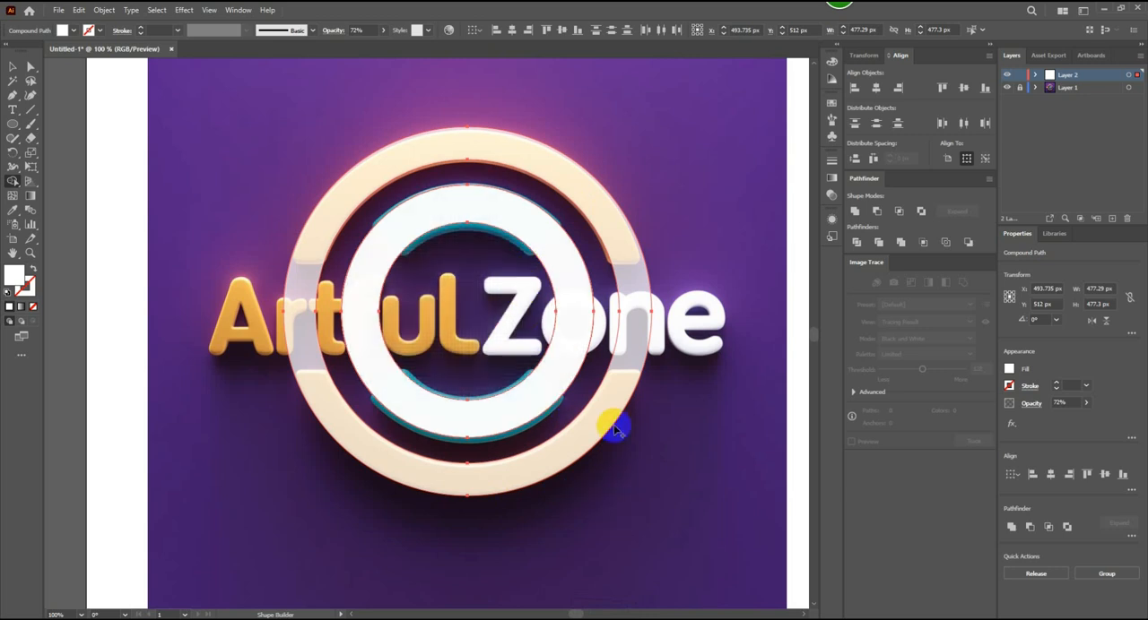
click(574, 332)
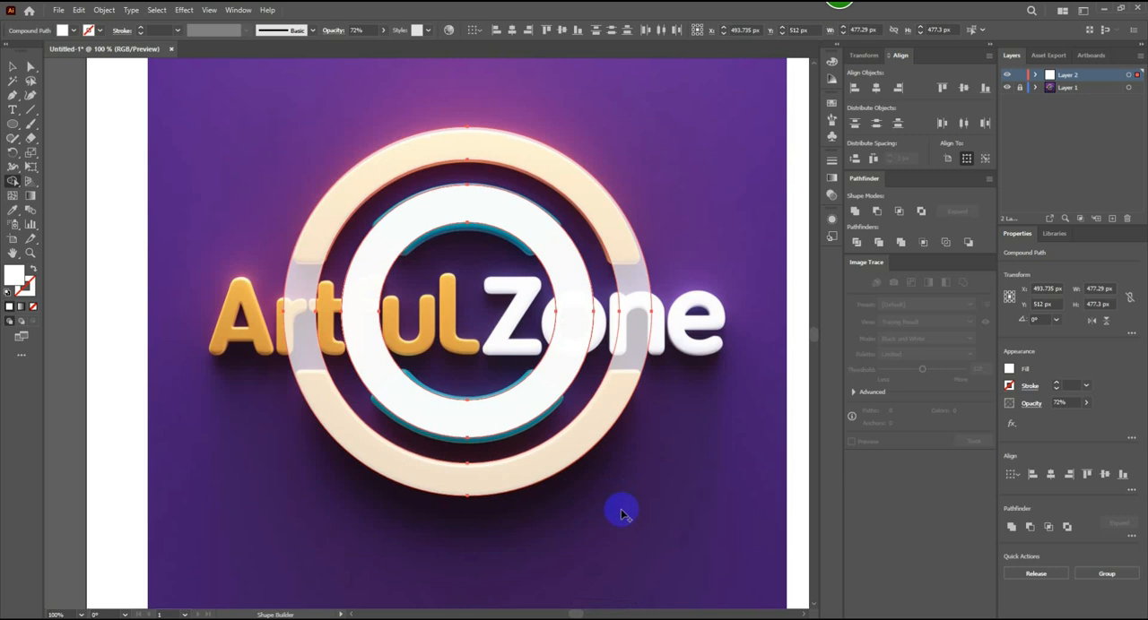
Draw two horizontal lines, about 539 px and 583 px long, across the rings just above and below the ArtfulZone text.
click(29, 110)
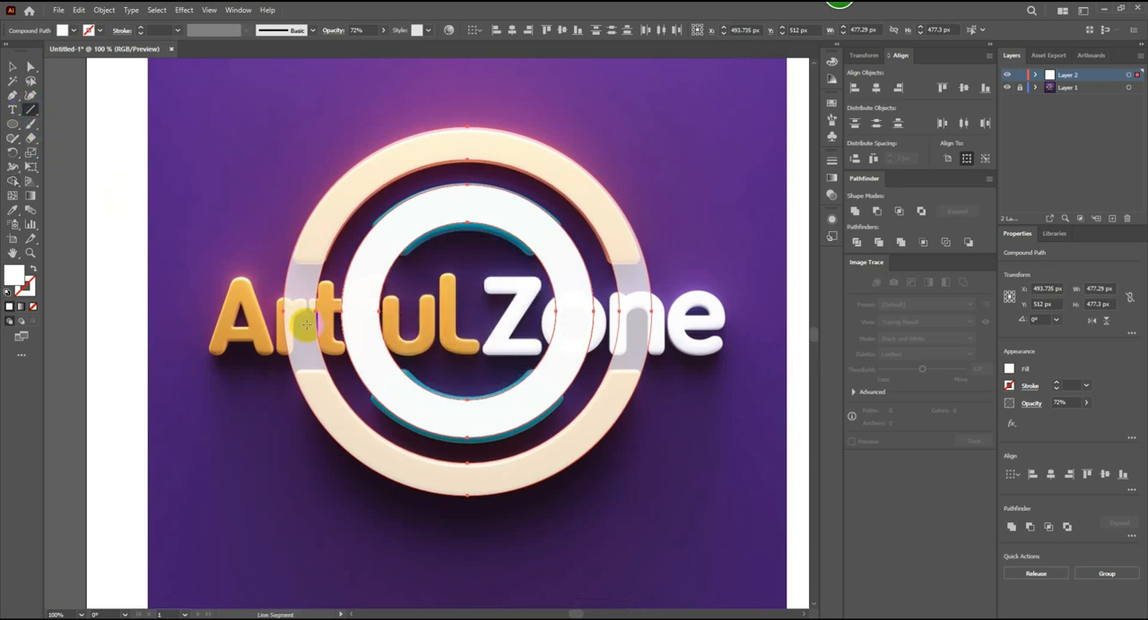
drag(269, 264, 681, 269)
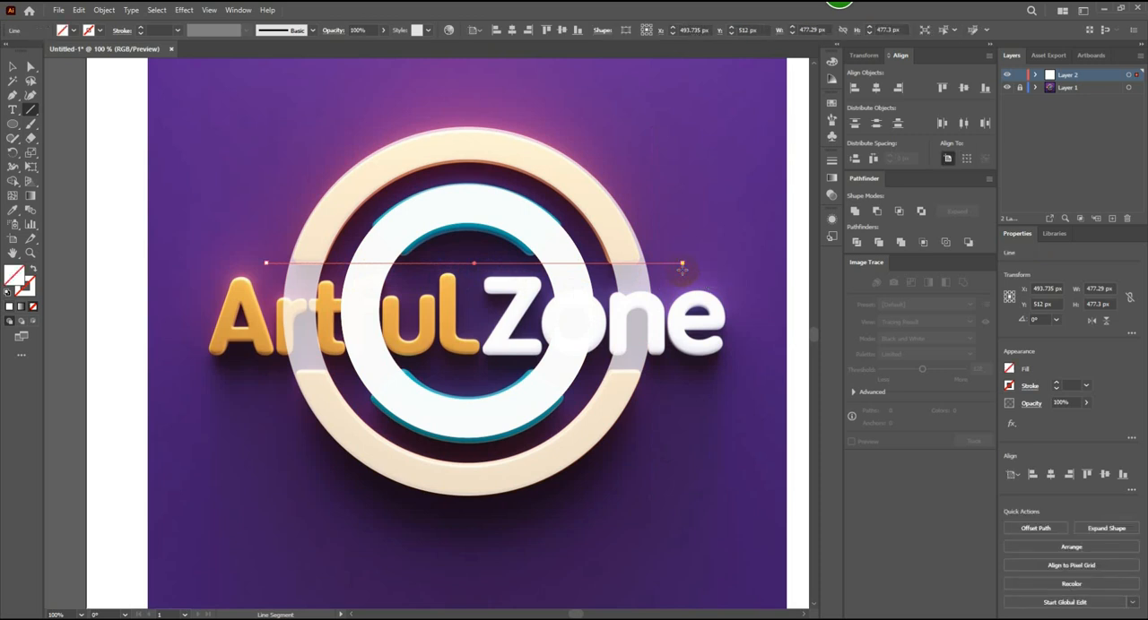
drag(243, 372, 693, 370)
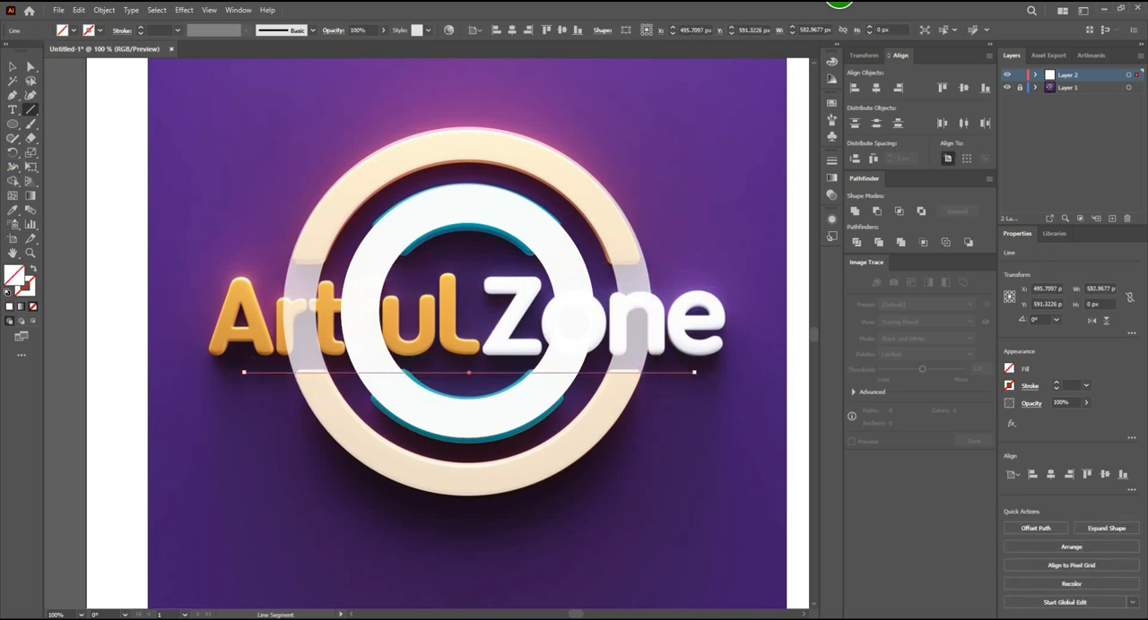
Divide the two rings along both horizontal lines with Pathfinder and ungroup the resulting pieces.
click(13, 66)
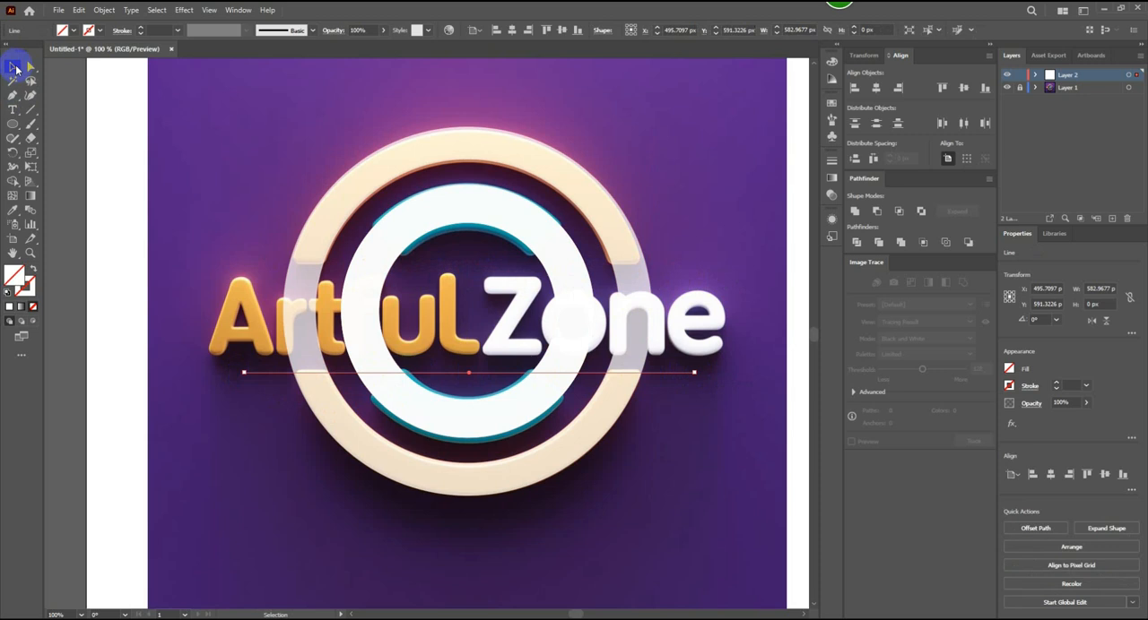
click(673, 264)
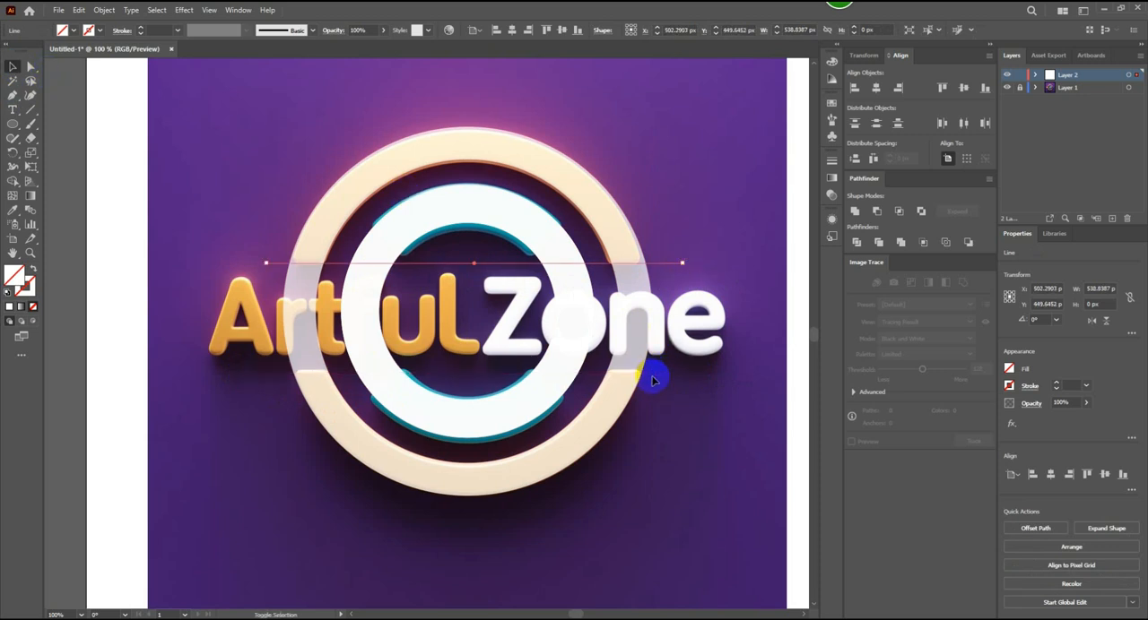
shift+click(654, 373)
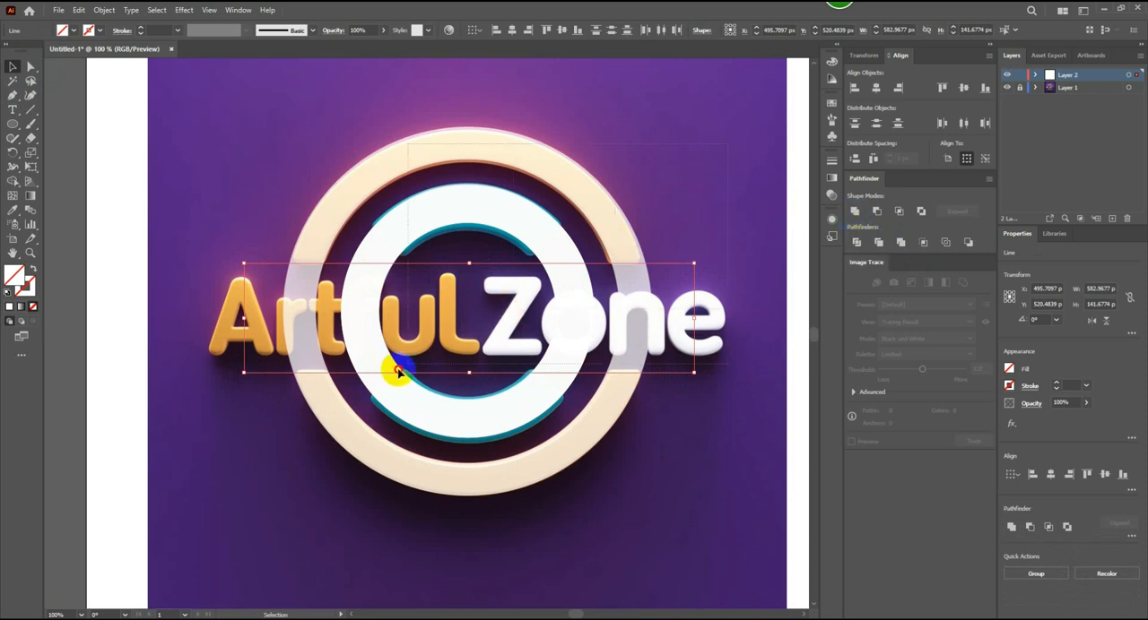
key(ctrl+a)
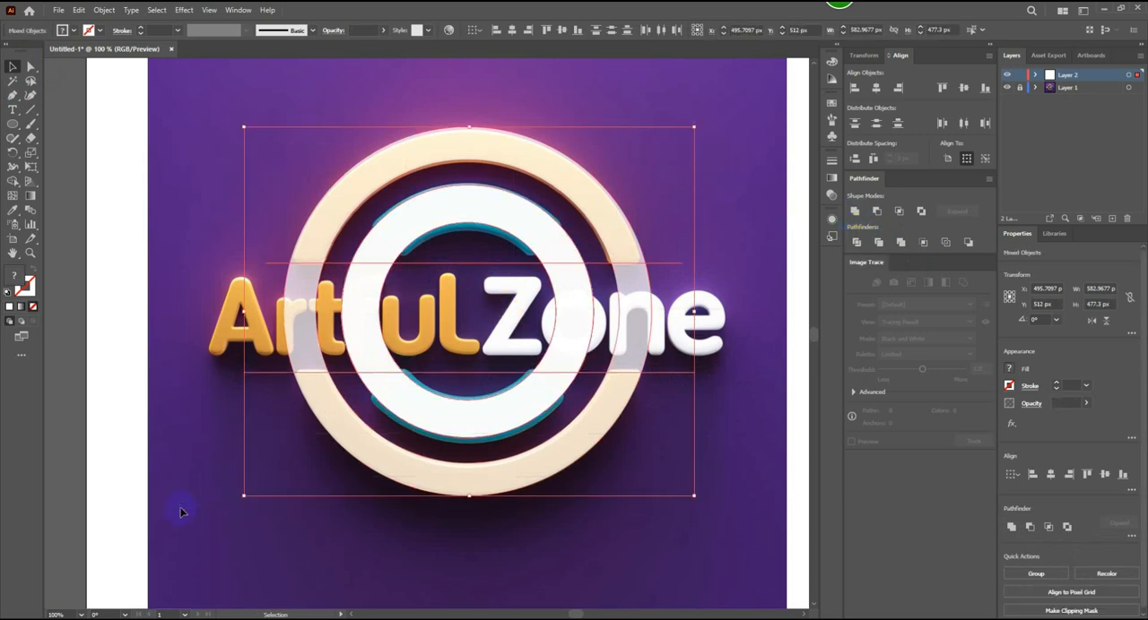
click(857, 246)
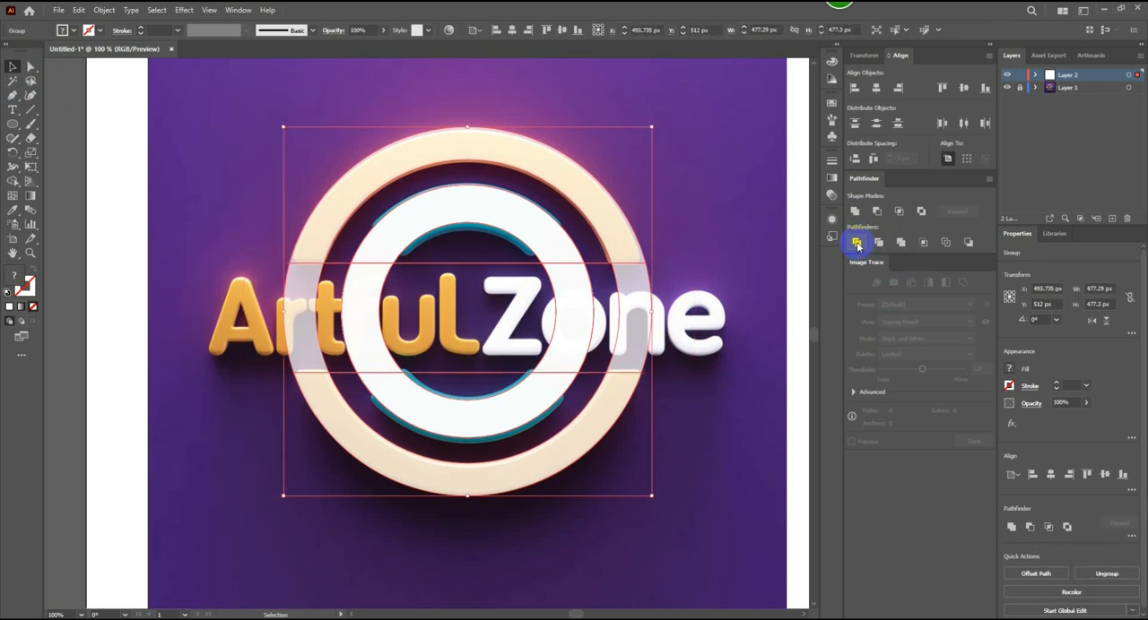
click(305, 315)
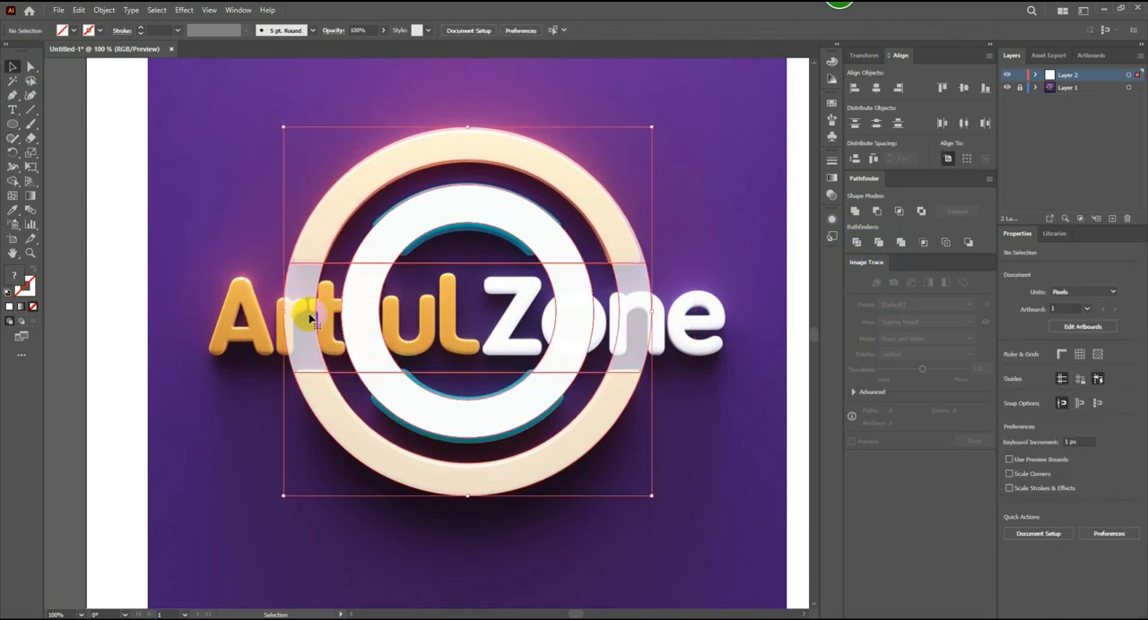
right_click(308, 317)
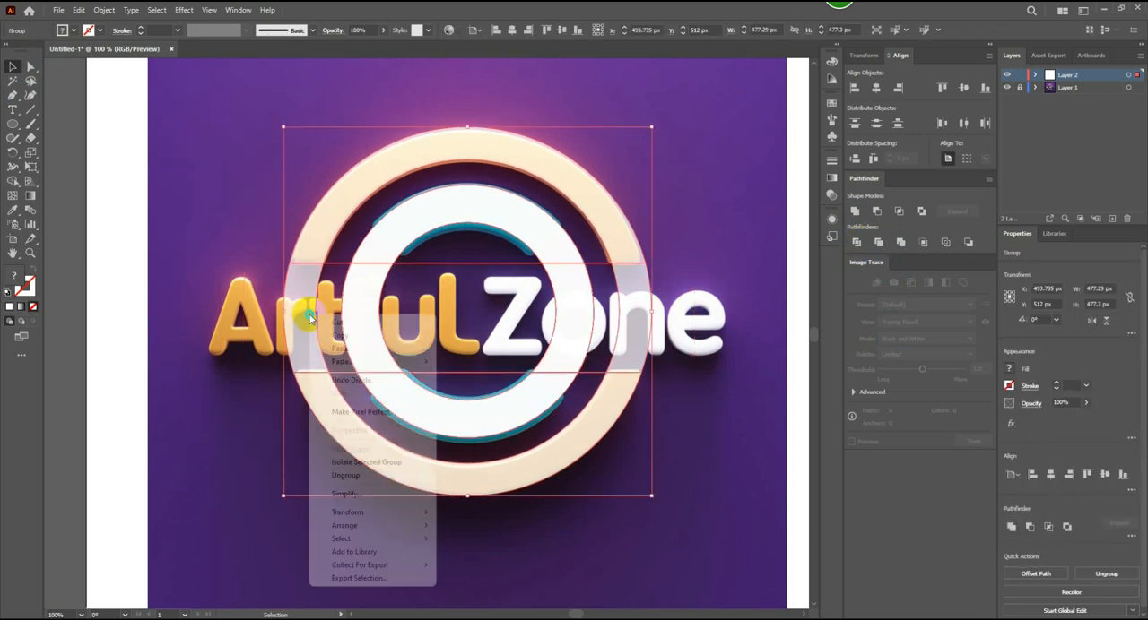
click(365, 473)
Delete the outer ring's two side segments between the cuts and the topmost inner-ring segments covering the text.
click(751, 479)
click(644, 315)
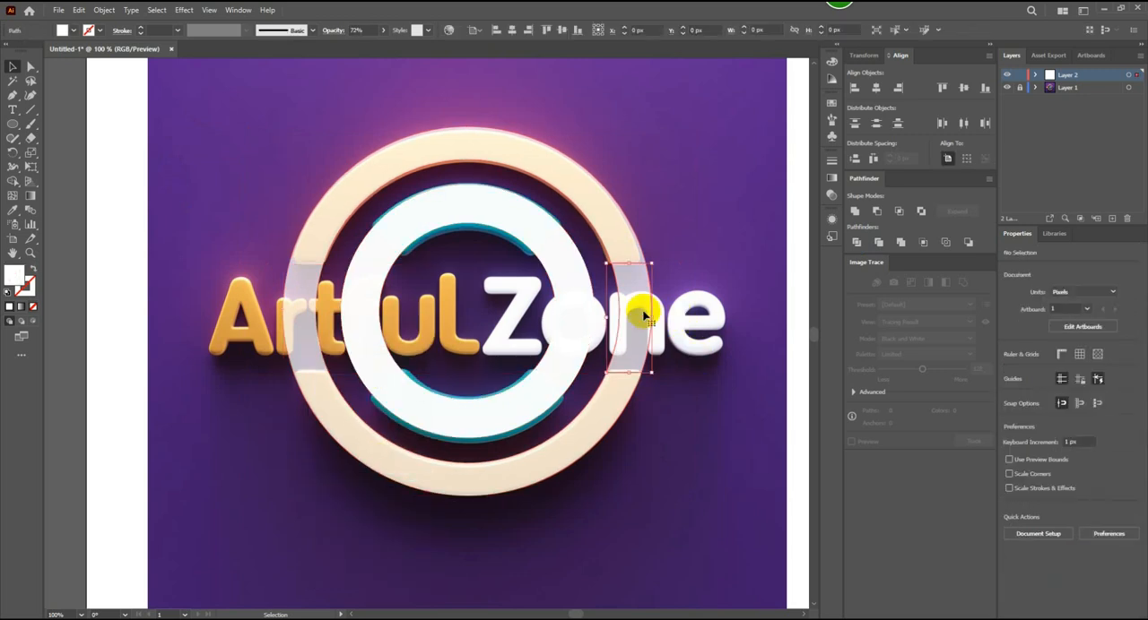
click(553, 307)
key(Delete)
click(350, 304)
key(Delete)
click(293, 301)
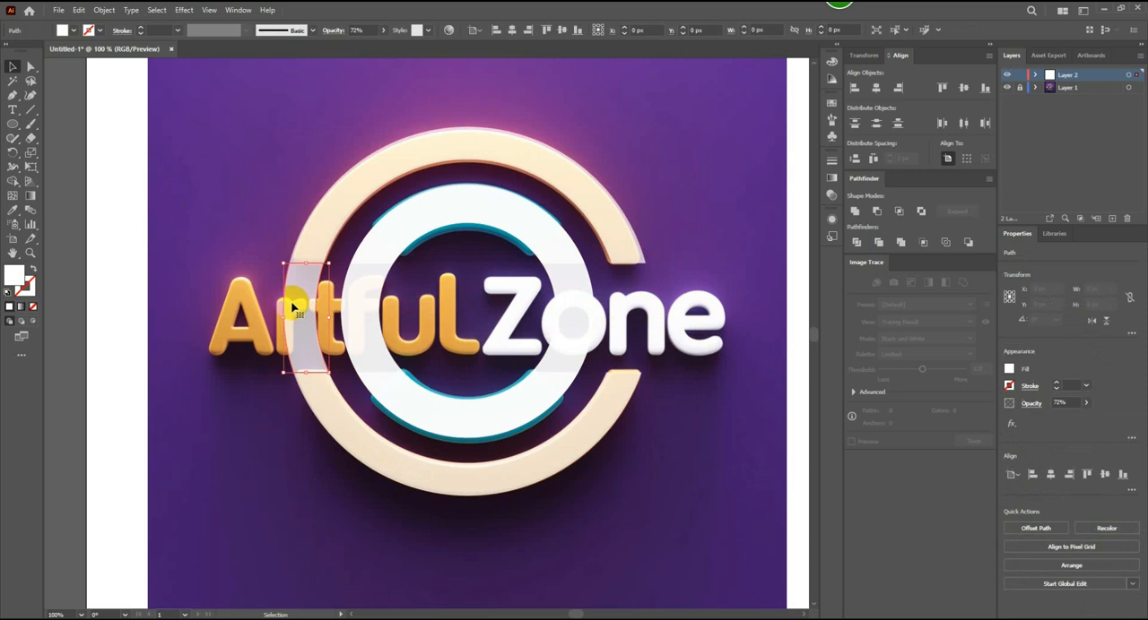
key(Delete)
Delete the remaining stacked inner-ring segments on both sides between the two cuts.
click(489, 519)
click(361, 320)
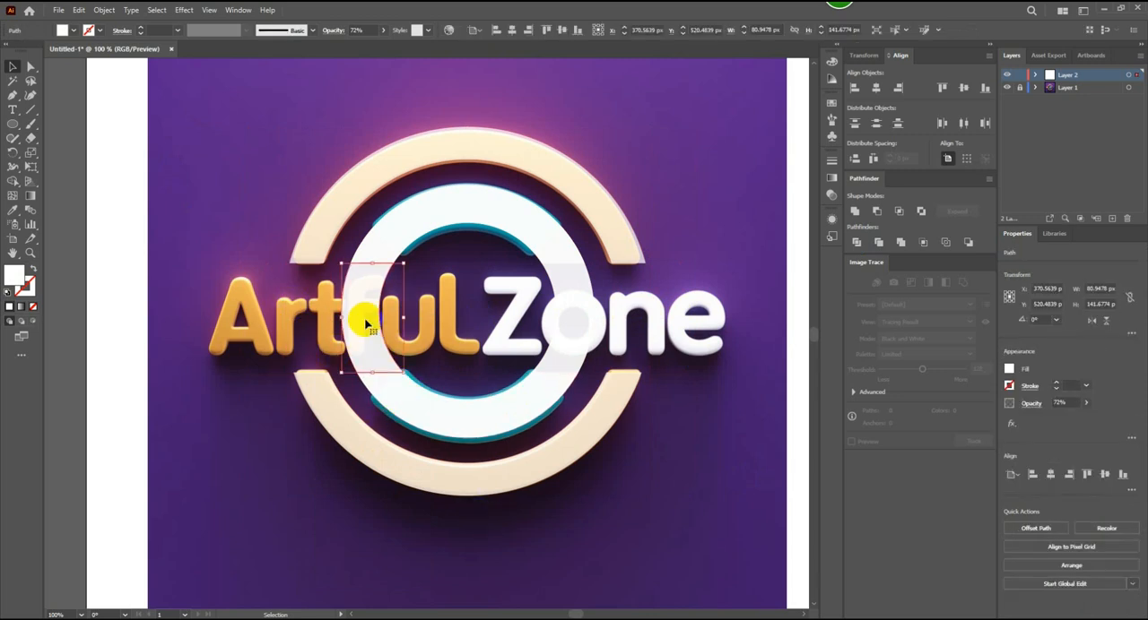
key(Delete)
click(555, 303)
key(Delete)
click(369, 314)
key(Delete)
click(583, 332)
key(Delete)
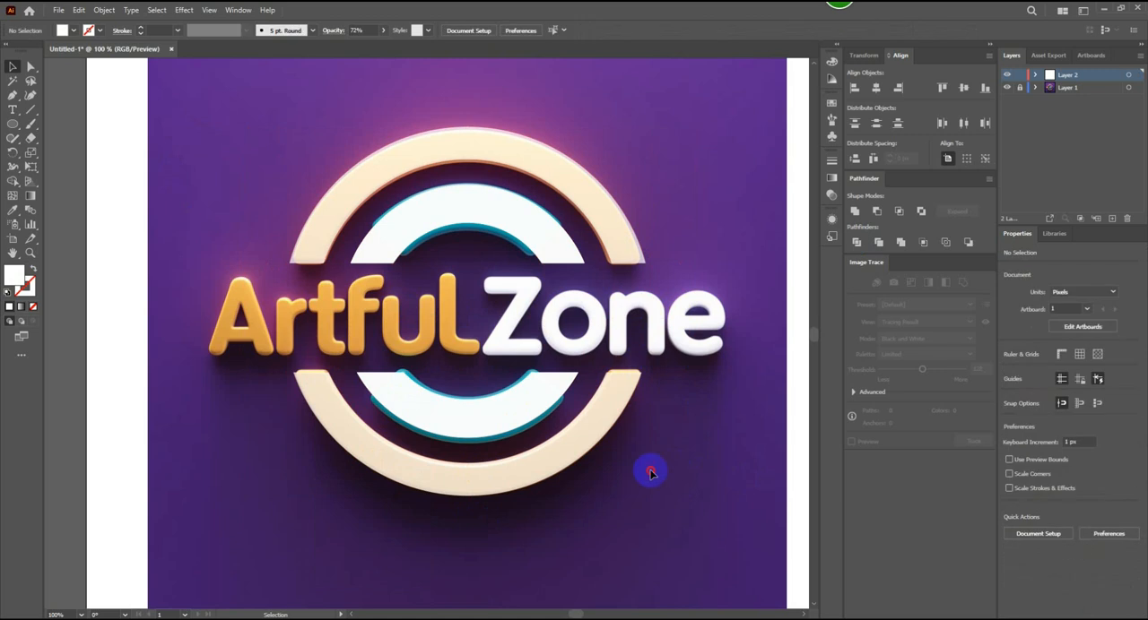
Delete the duplicate copies stacked on the upper and lower inner arcs, leaving a single arc in each place.
drag(563, 243, 607, 539)
key(Delete)
click(602, 510)
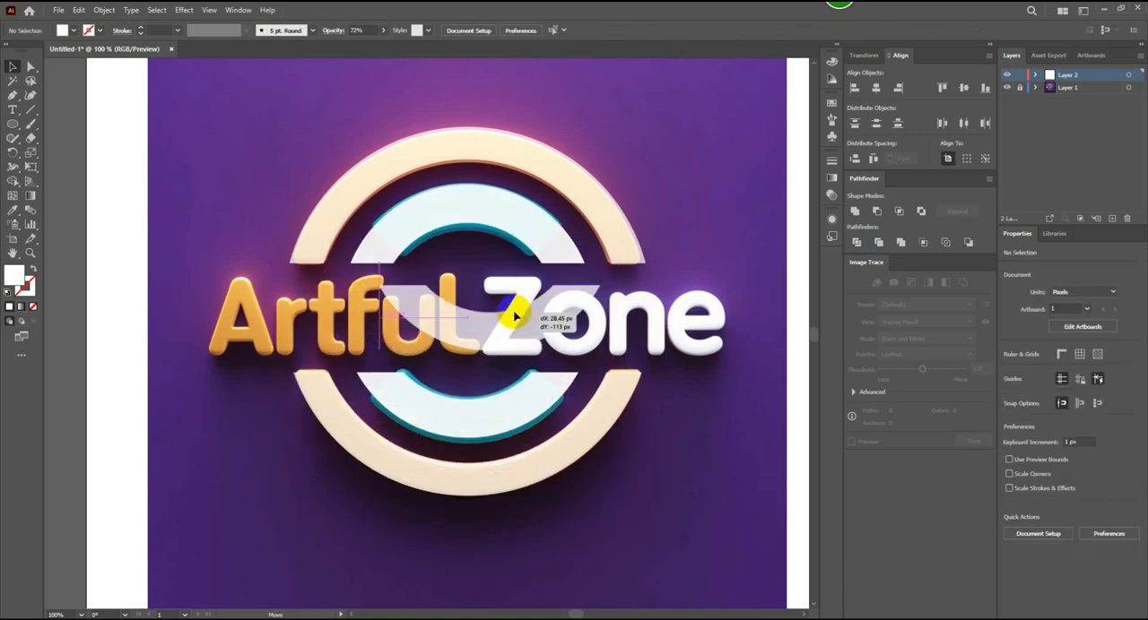
drag(488, 210, 582, 342)
key(Delete)
drag(469, 409, 500, 336)
key(Delete)
Move the lower inner, upper inner and upper outer arcs aside to check for duplicates, undoing each move.
drag(428, 419, 450, 357)
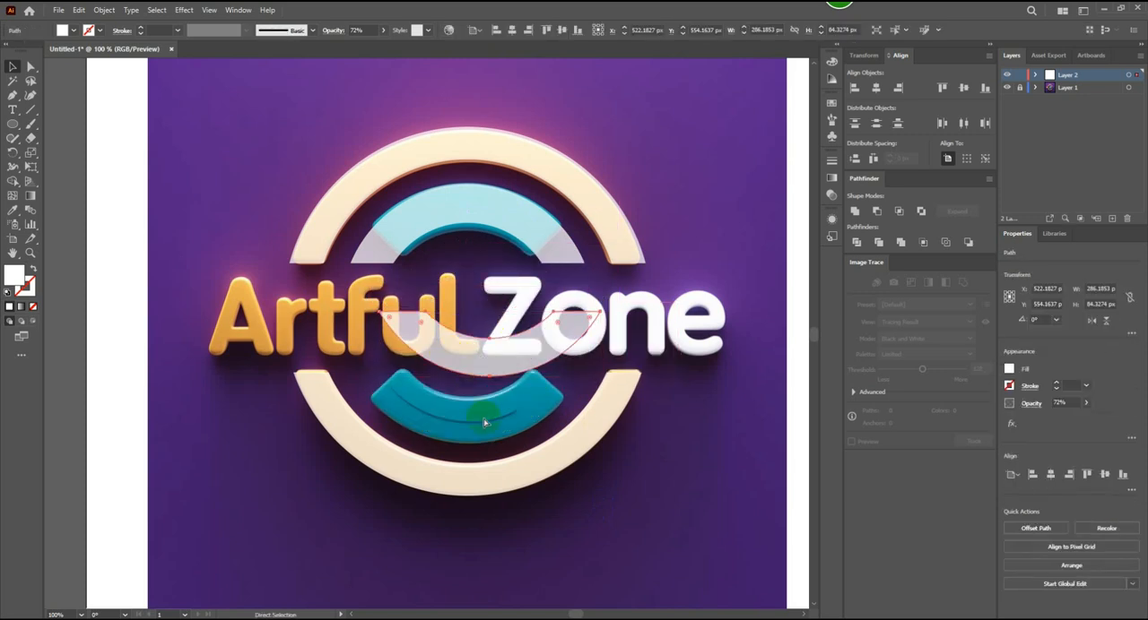
key(ctrl+z)
drag(460, 220, 462, 282)
key(ctrl+z)
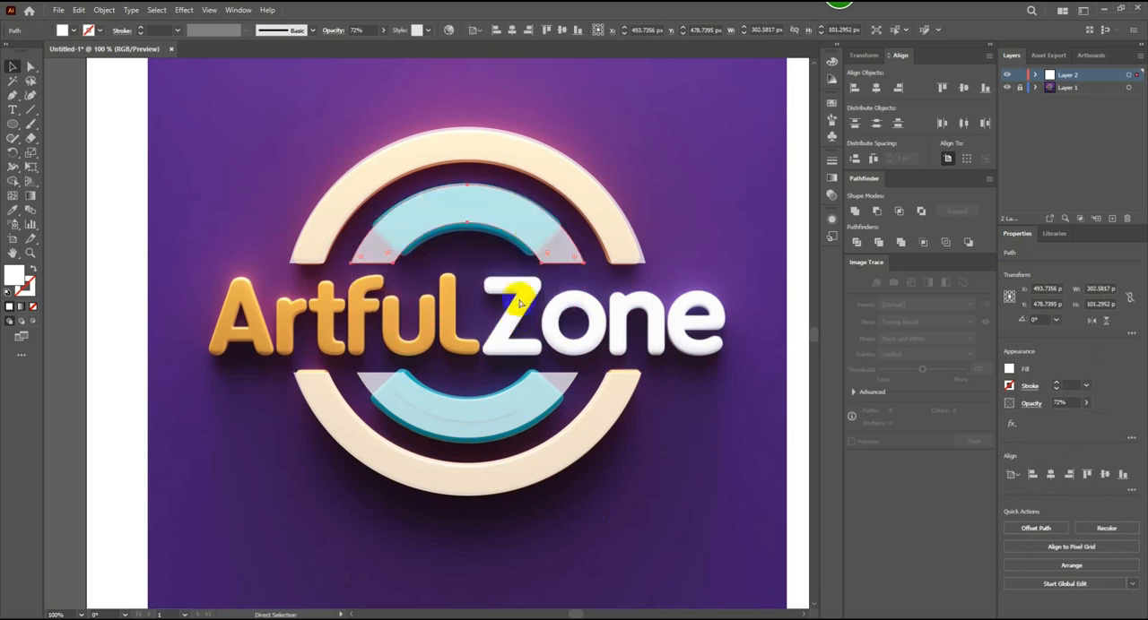
drag(552, 165, 525, 423)
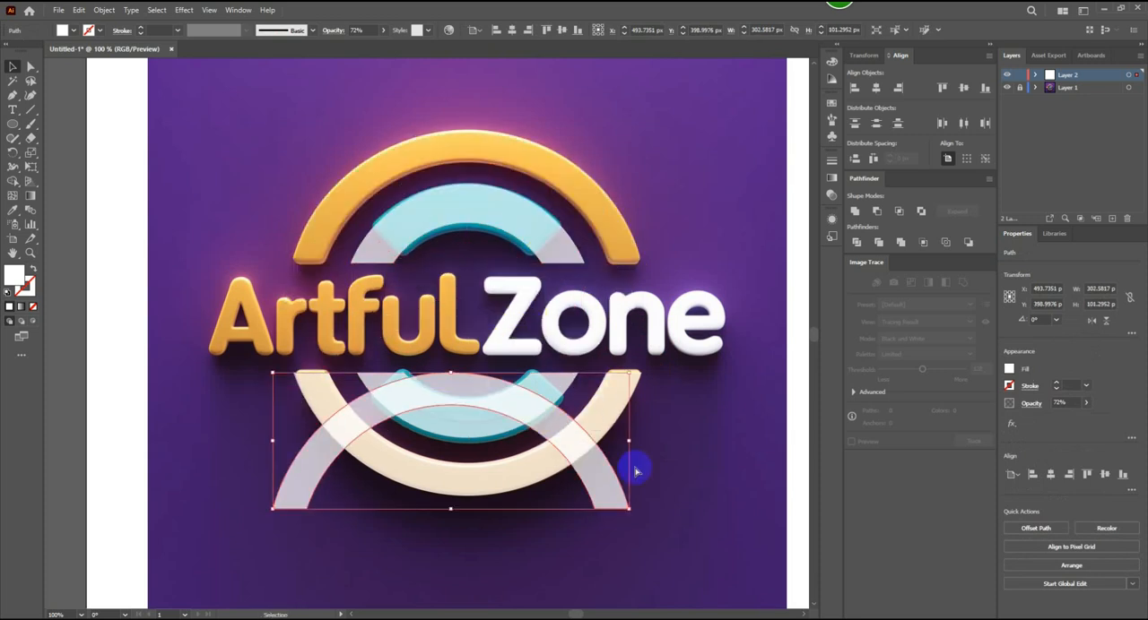
key(ctrl+z)
click(553, 572)
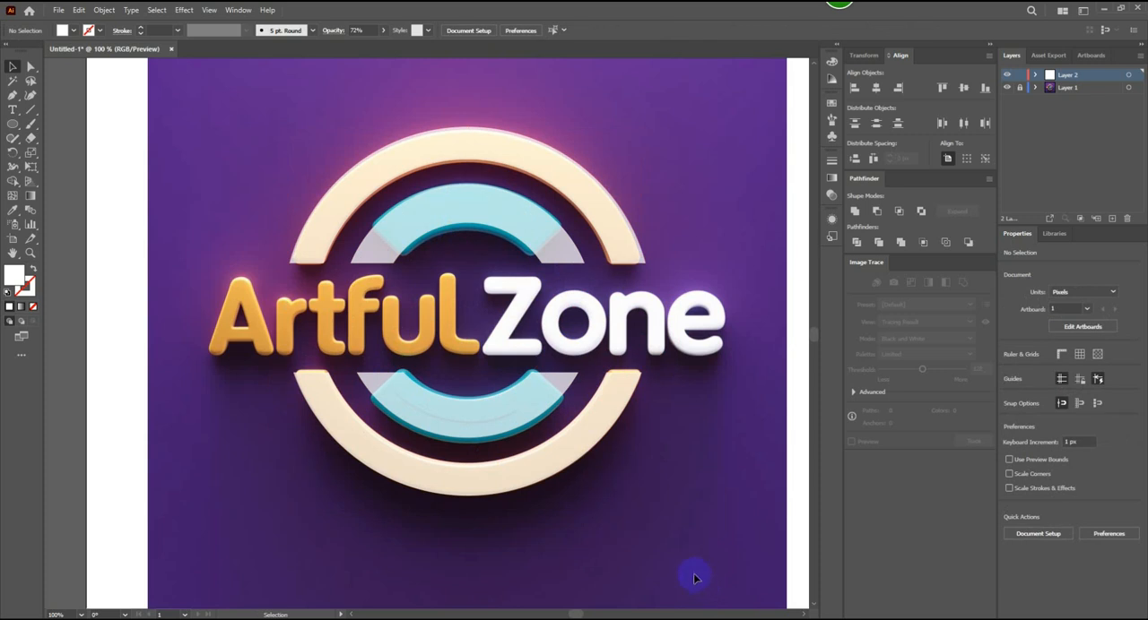
Try to reshape the upper inner arc's left end by moving its lower inner corner anchor, then undo the change.
click(389, 233)
drag(29, 68, 88, 70)
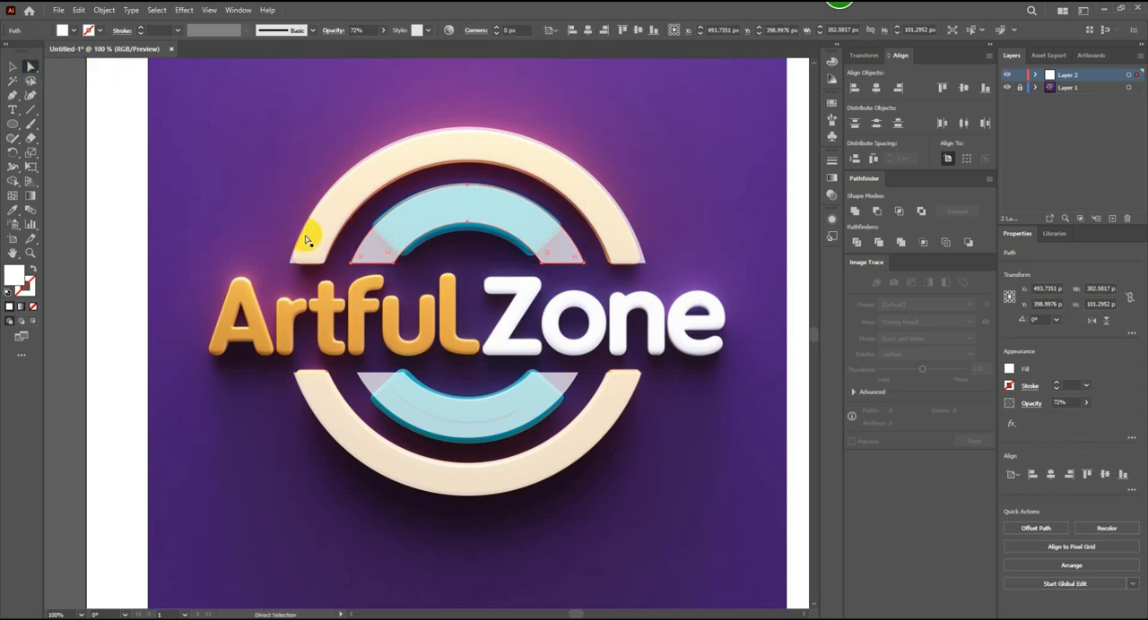
scroll(377, 253, up, 4)
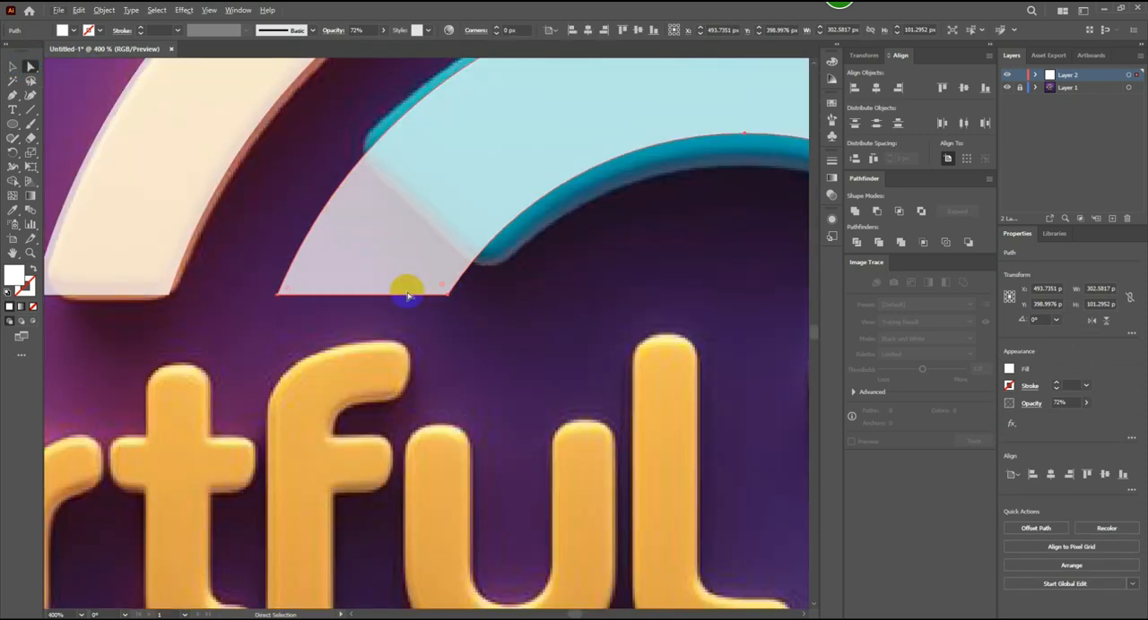
drag(446, 298, 467, 261)
key(ctrl+z)
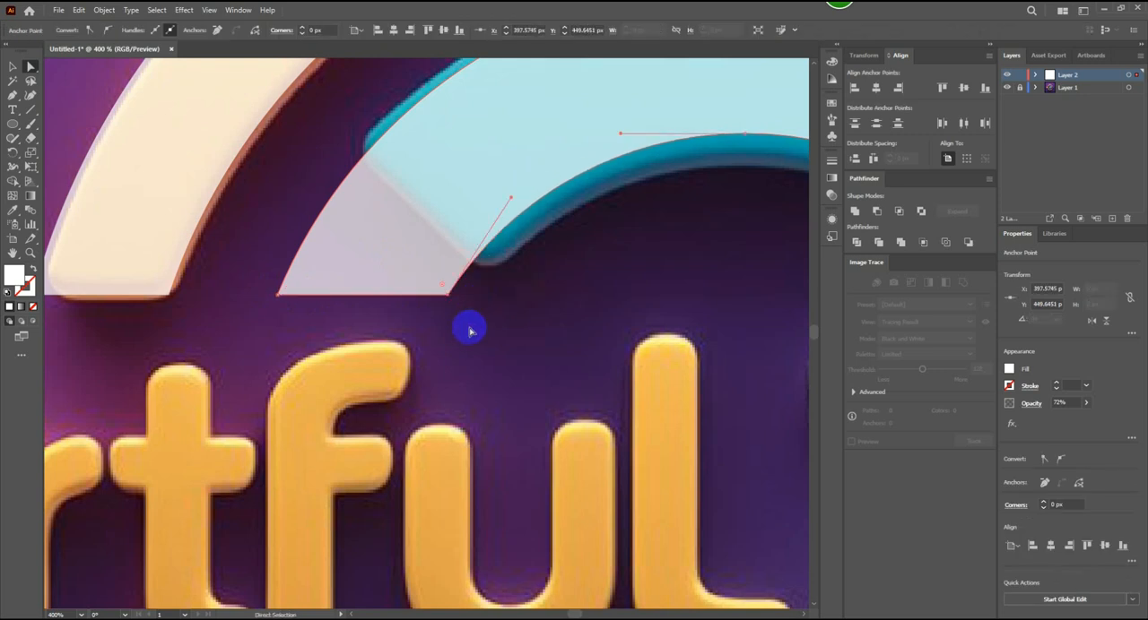
alt+scroll(389, 326, down, 3)
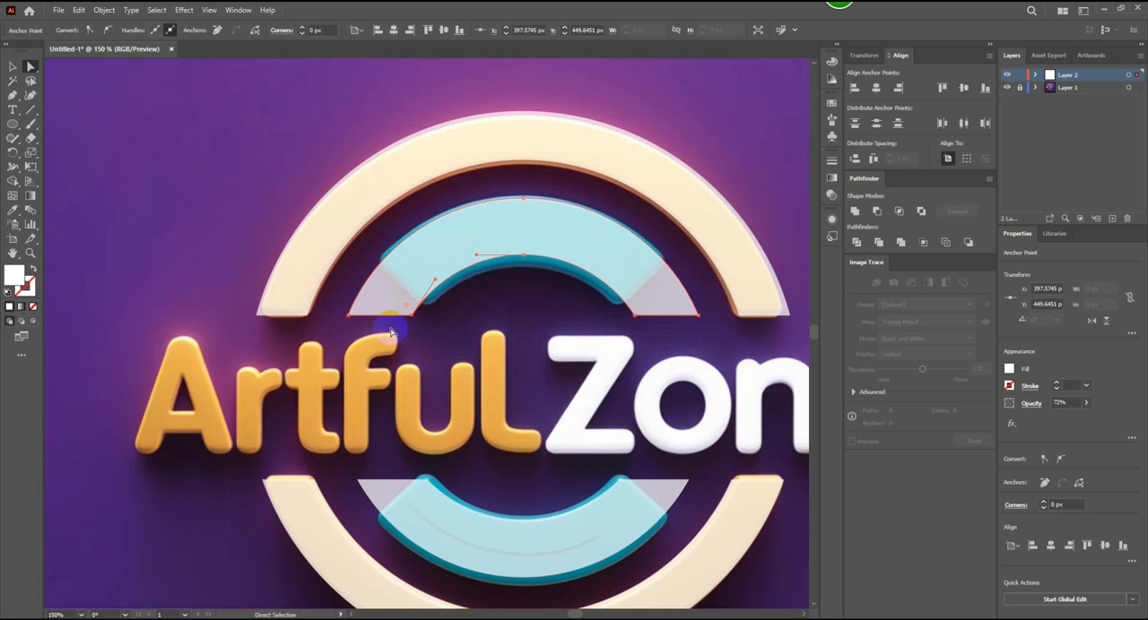
click(12, 65)
click(143, 144)
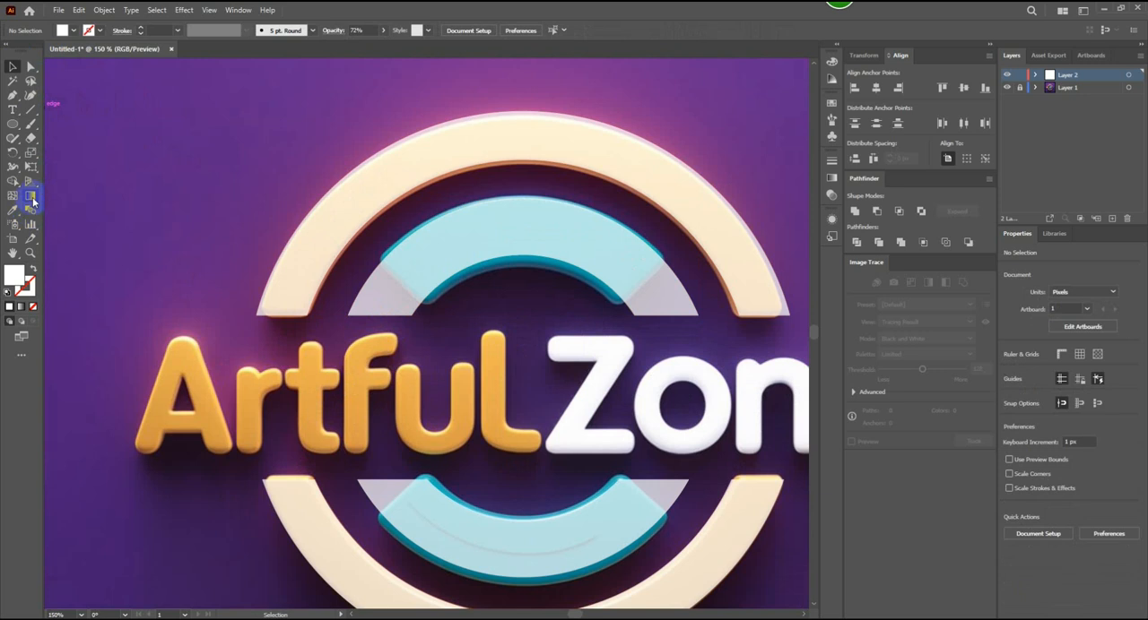
Cut through both ends of the upper inner arc with the Knife tool along the logo arc's slanted edges.
click(32, 146)
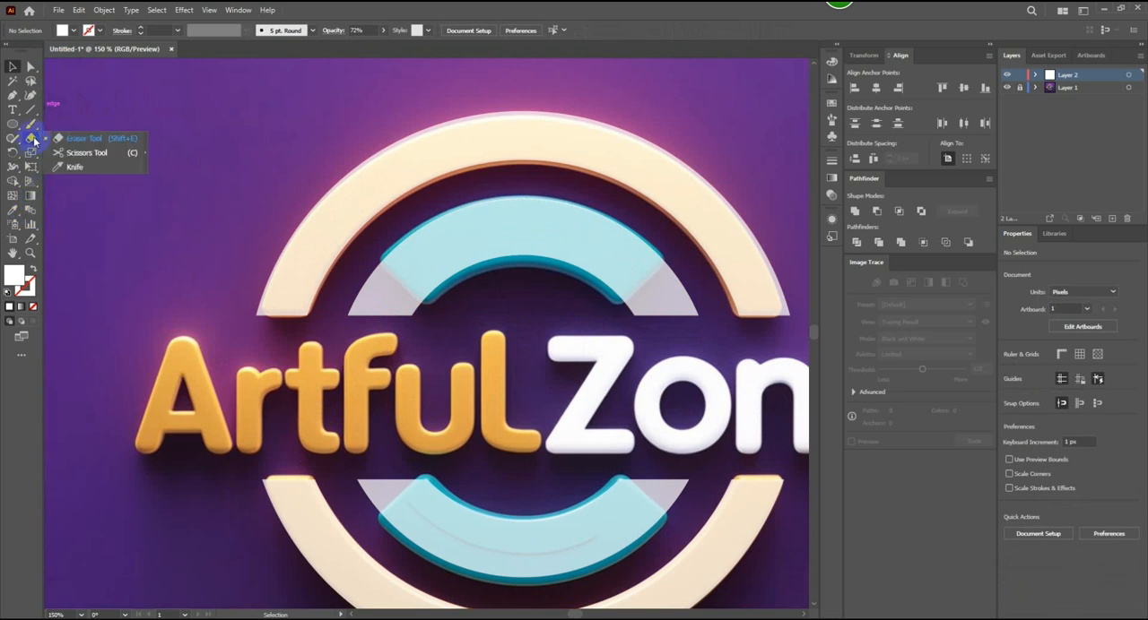
click(93, 165)
scroll(420, 316, up, 3)
drag(300, 153, 454, 312)
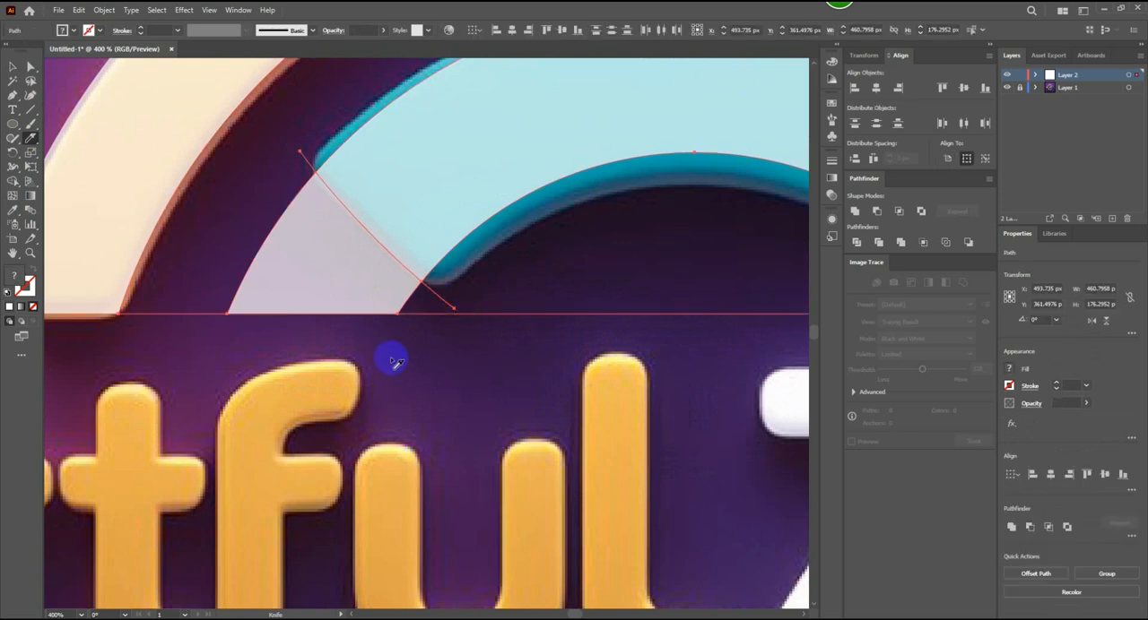
scroll(392, 355, down, 3)
scroll(606, 339, up, 3)
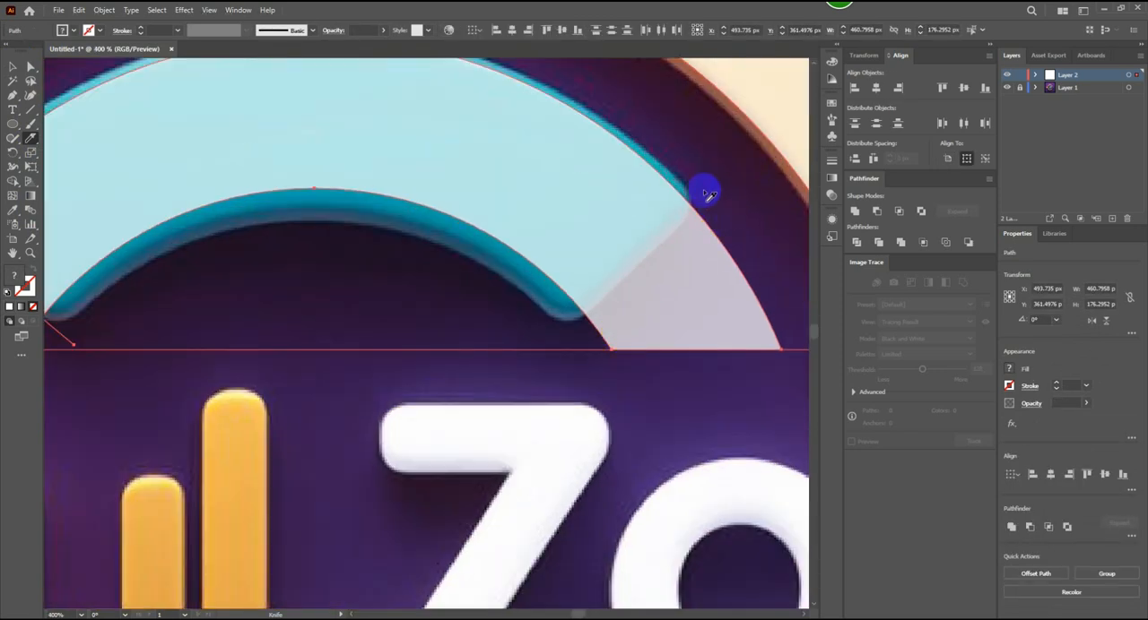
key(ctrl+z)
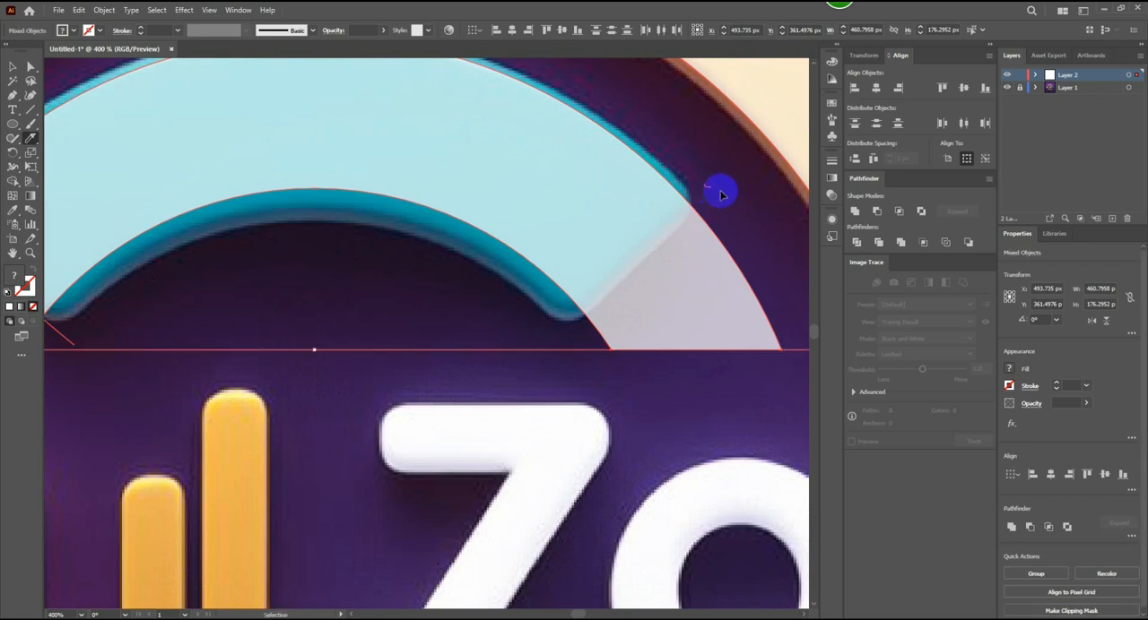
mouse_move(708, 194)
mouse_down()
mouse_move(605, 304)
mouse_move(545, 338)
mouse_up()
Delete the two cut-off end pieces of the upper inner arc that extend past the logo's blue shape.
scroll(586, 403, down, 2)
click(12, 67)
click(217, 82)
drag(259, 348, 238, 377)
key(Delete)
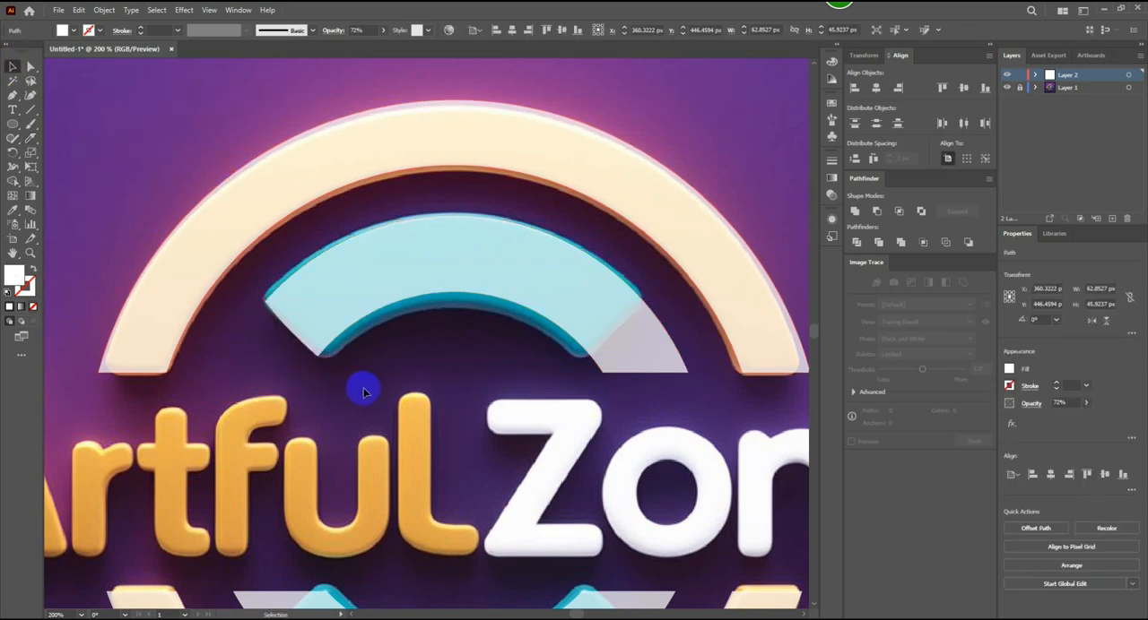
drag(627, 335, 661, 375)
key(Delete)
click(439, 290)
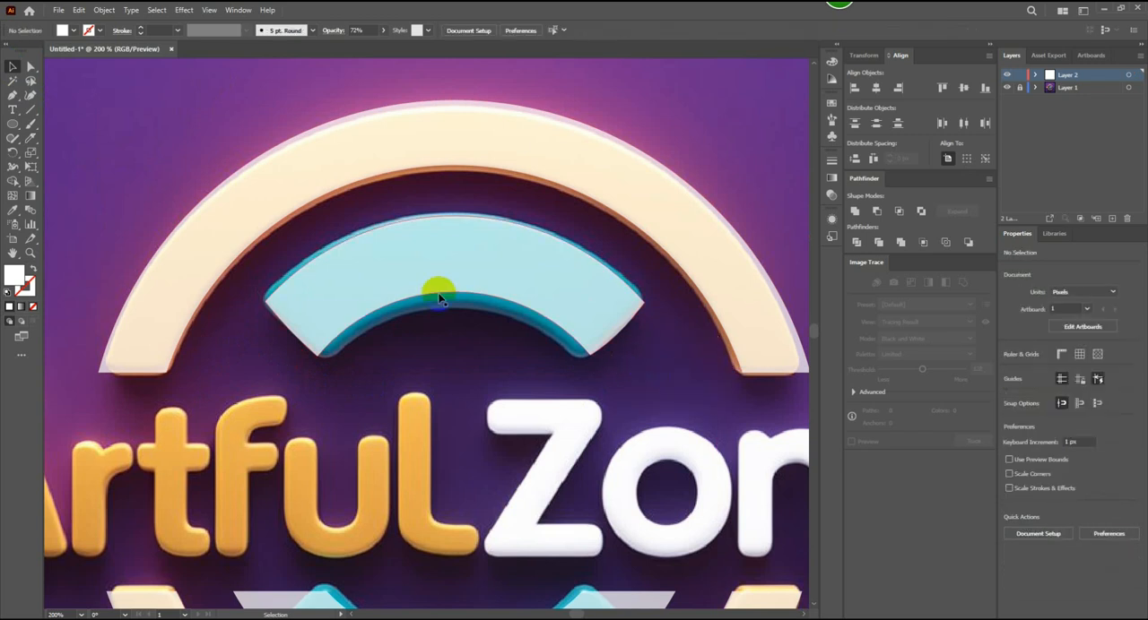
Delete the old lower inner arc shape.
scroll(439, 292, down, 3)
scroll(439, 296, down, 1)
key(ctrl+1)
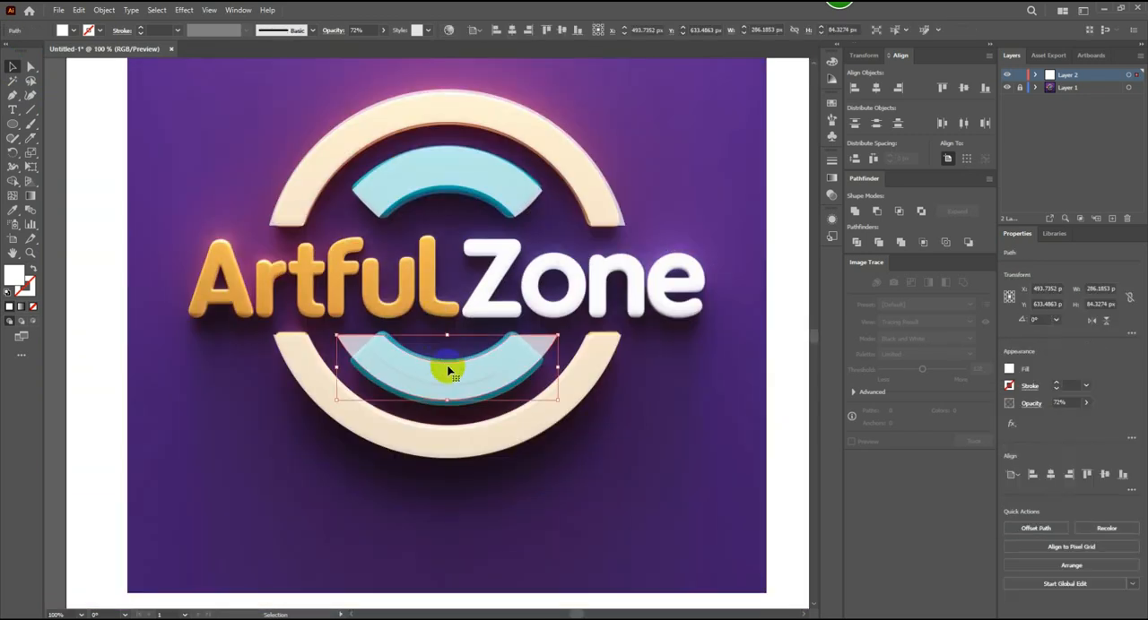
key(Delete)
Reflect a copy of the upper inner arc across the horizontal axis and place it over the logo's lower blue arc.
click(437, 173)
right_click(438, 173)
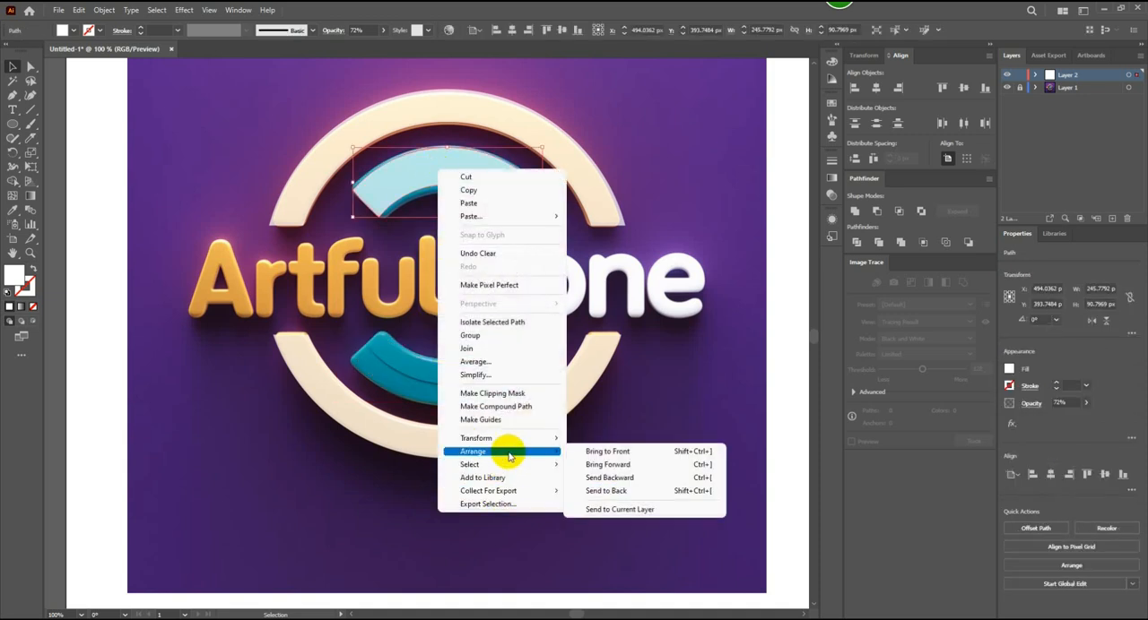
mouse_move(505, 440)
click(626, 479)
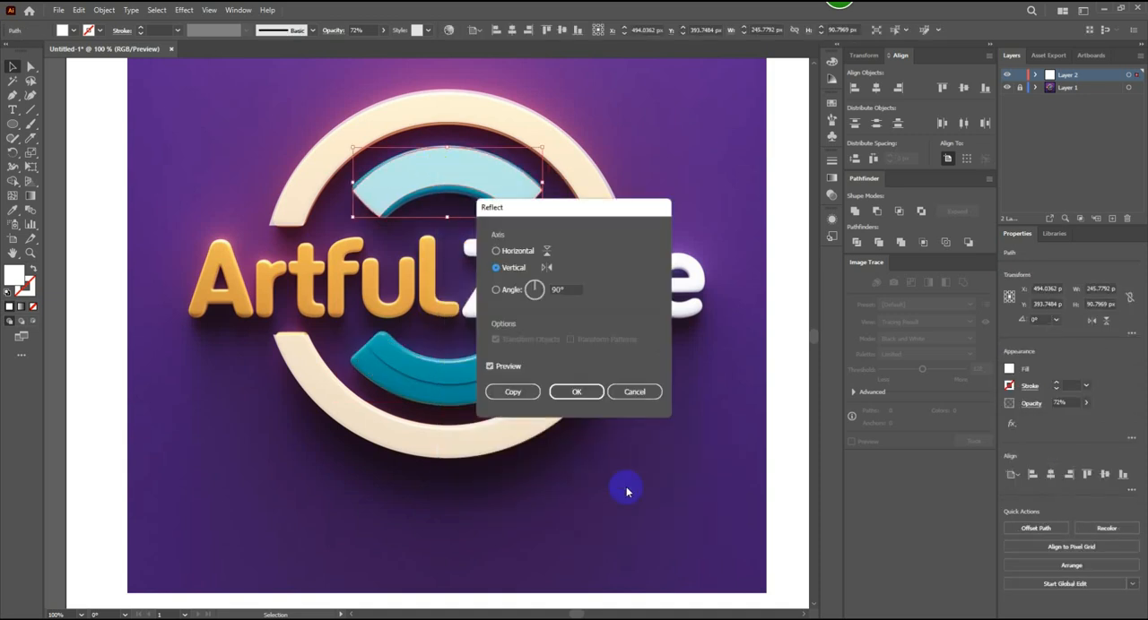
click(496, 251)
click(525, 392)
drag(425, 187, 439, 370)
click(661, 468)
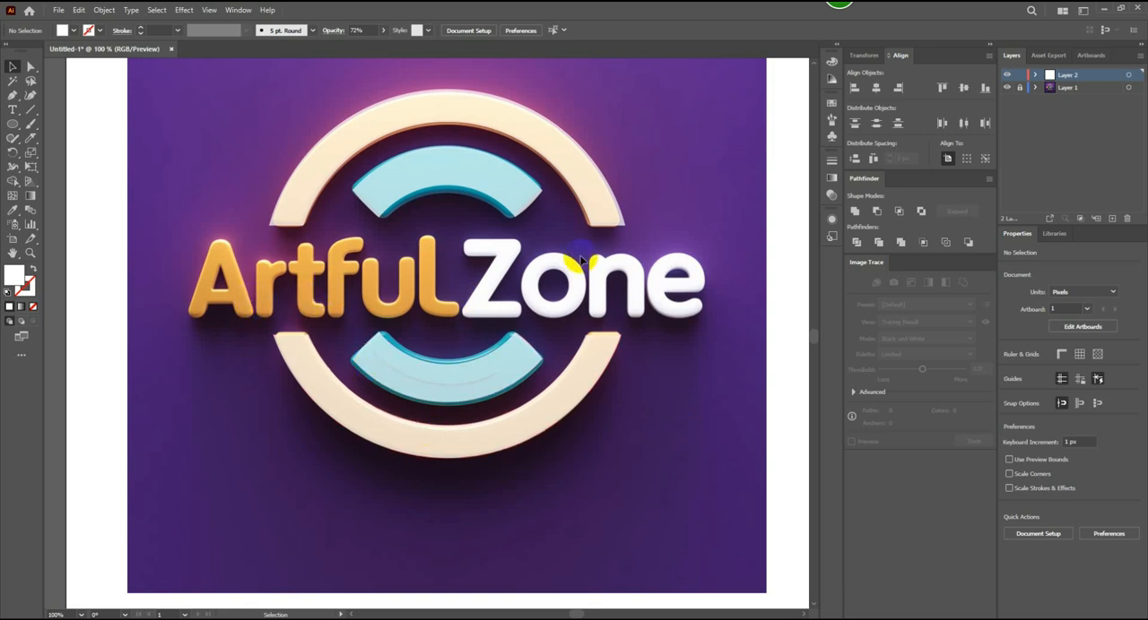
Try rounding the corners of the upper inner arc freehand, then undo the rounding.
click(404, 185)
click(31, 66)
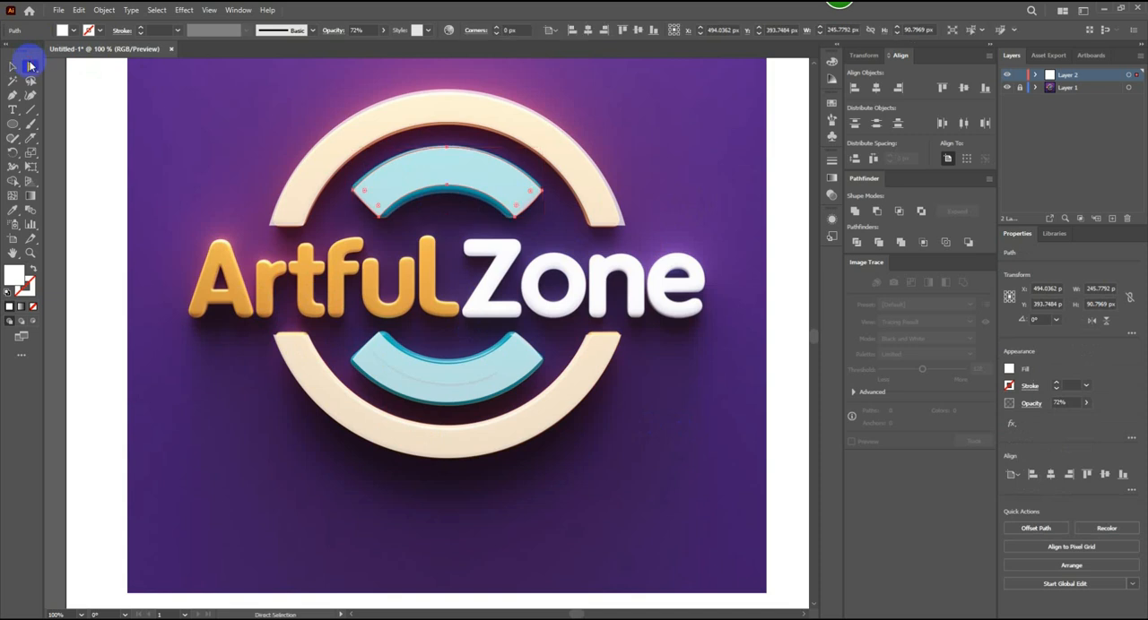
scroll(347, 173, up, 4)
drag(379, 250, 386, 244)
scroll(308, 260, down, 3)
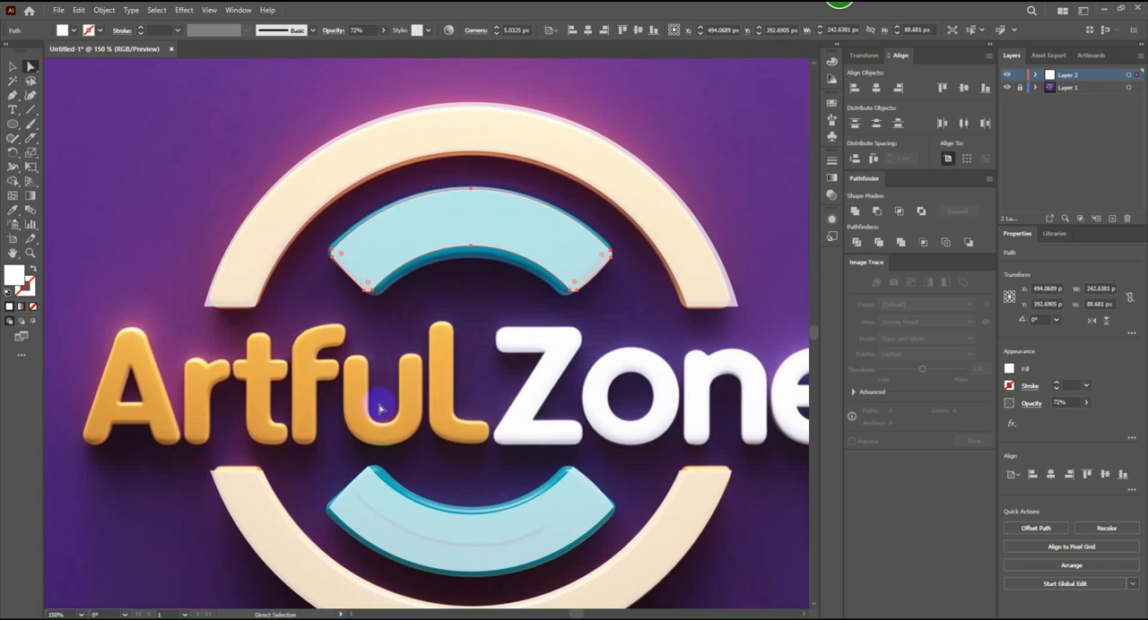
click(13, 68)
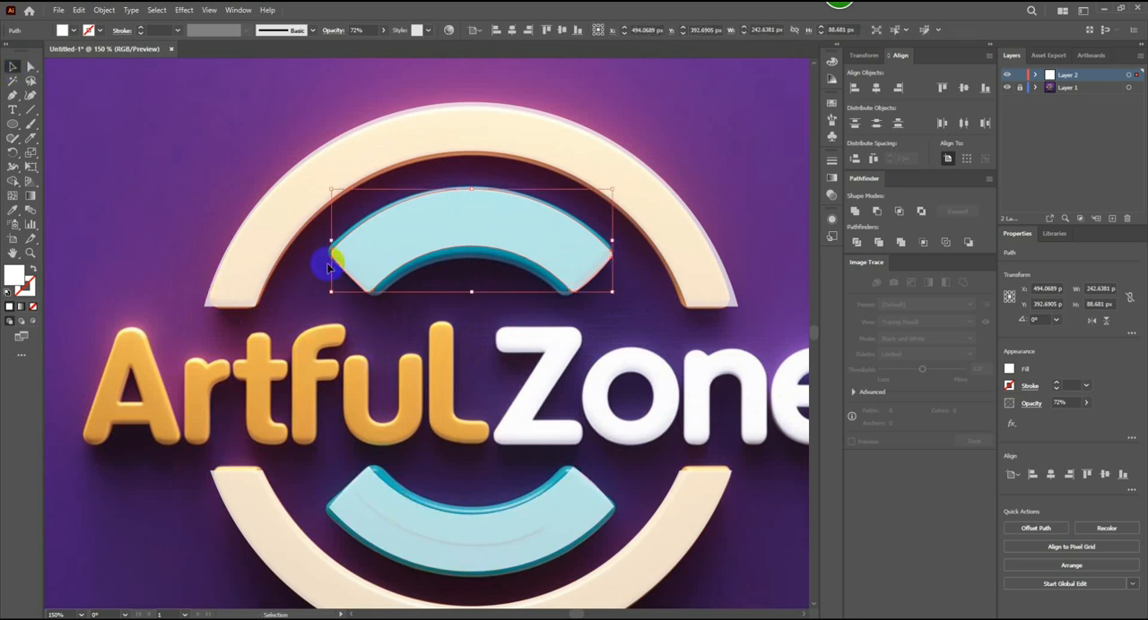
key(ctrl+z)
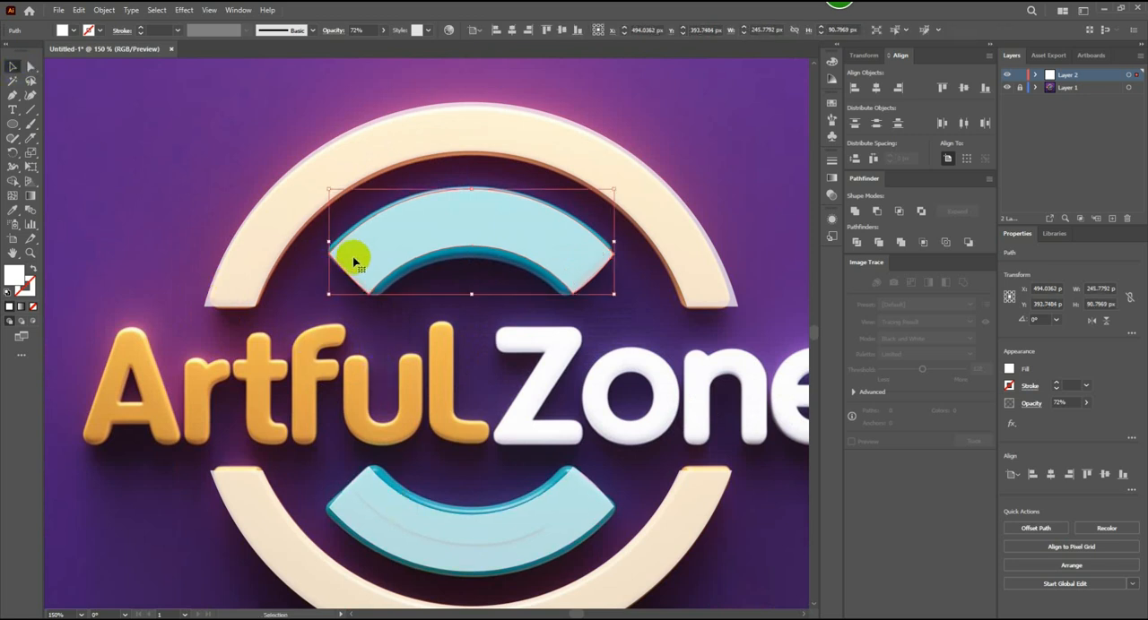
Round the corners of the upper inner arc with a 5 px corner radius.
scroll(334, 256, up, 3)
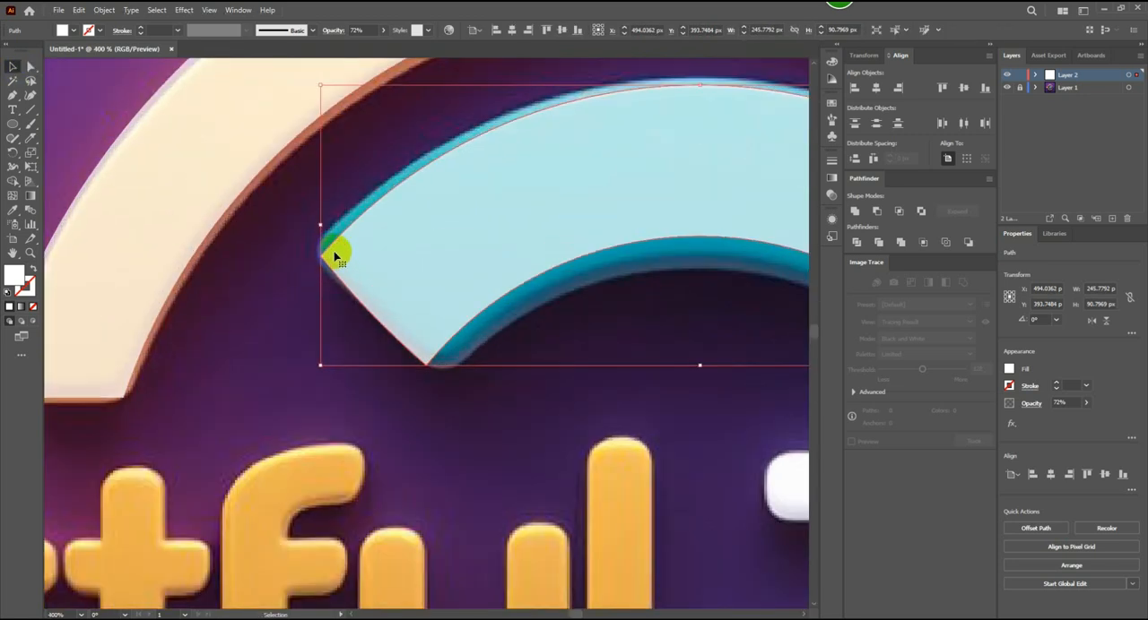
click(30, 66)
drag(332, 260, 338, 257)
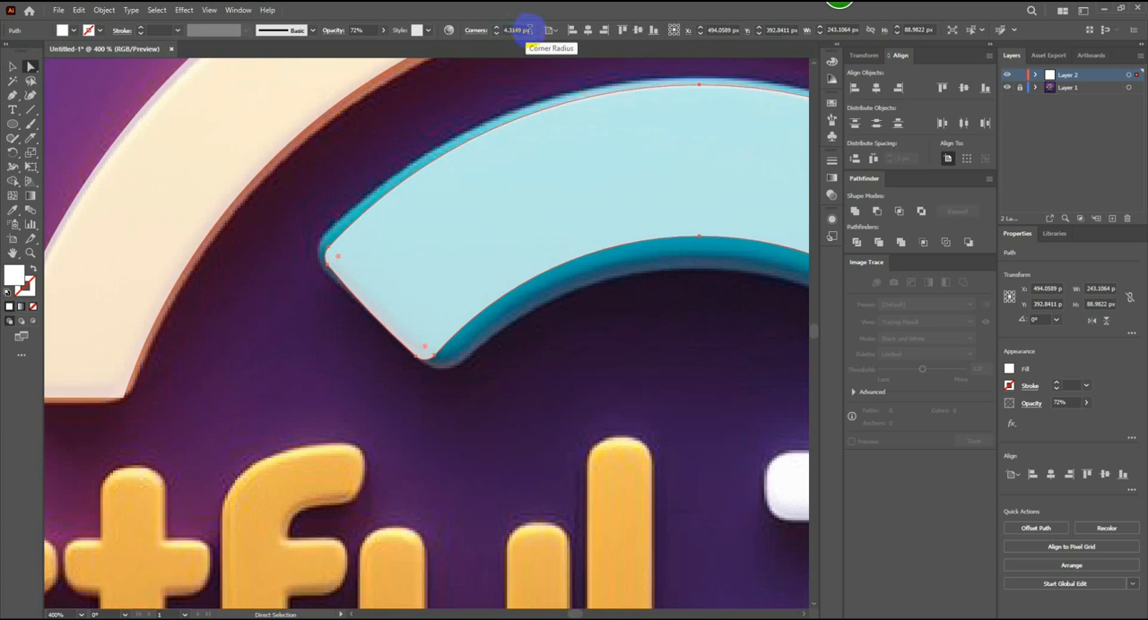
click(500, 33)
text(5)
key(Return)
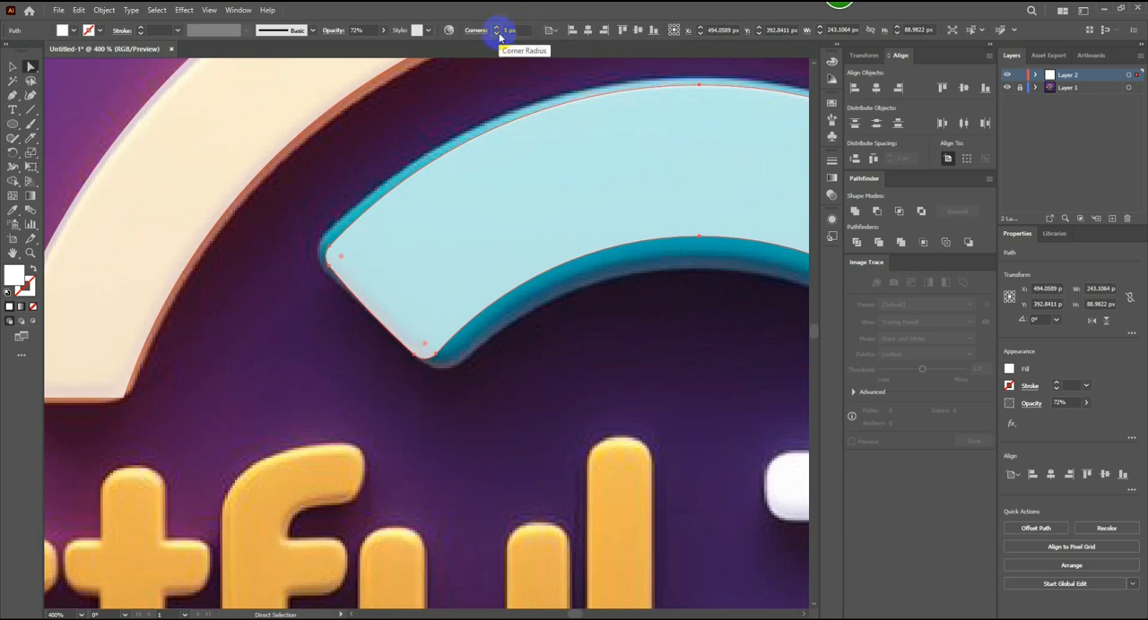
click(436, 117)
Round the corners of the lower inner arc with a 5 px corner radius.
scroll(436, 118, down, 3)
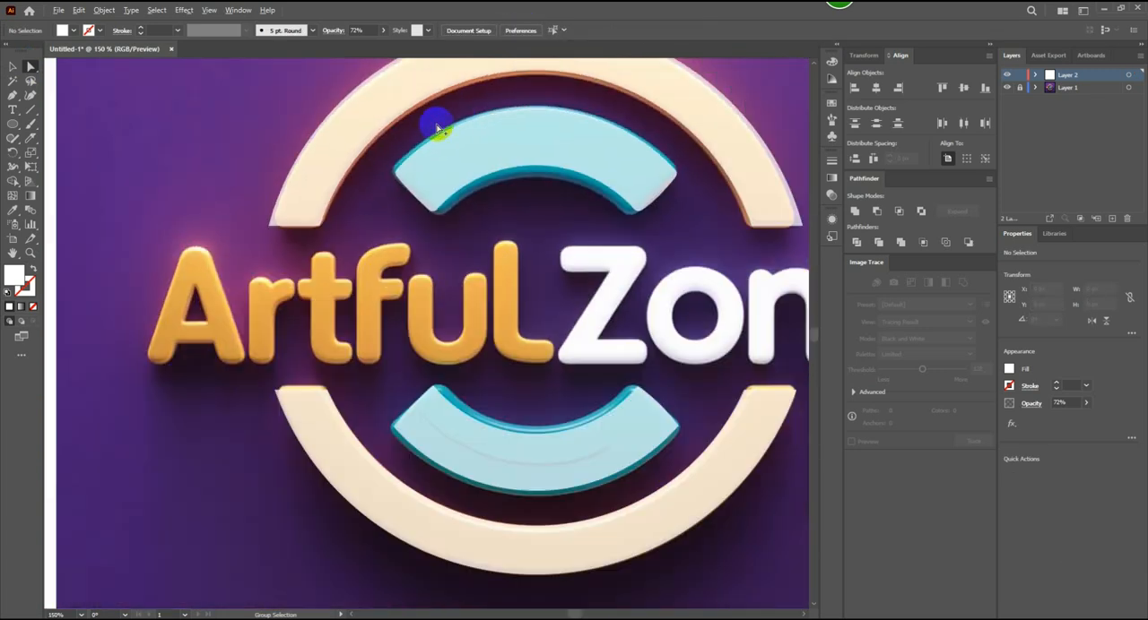
click(476, 454)
scroll(477, 454, up, 1)
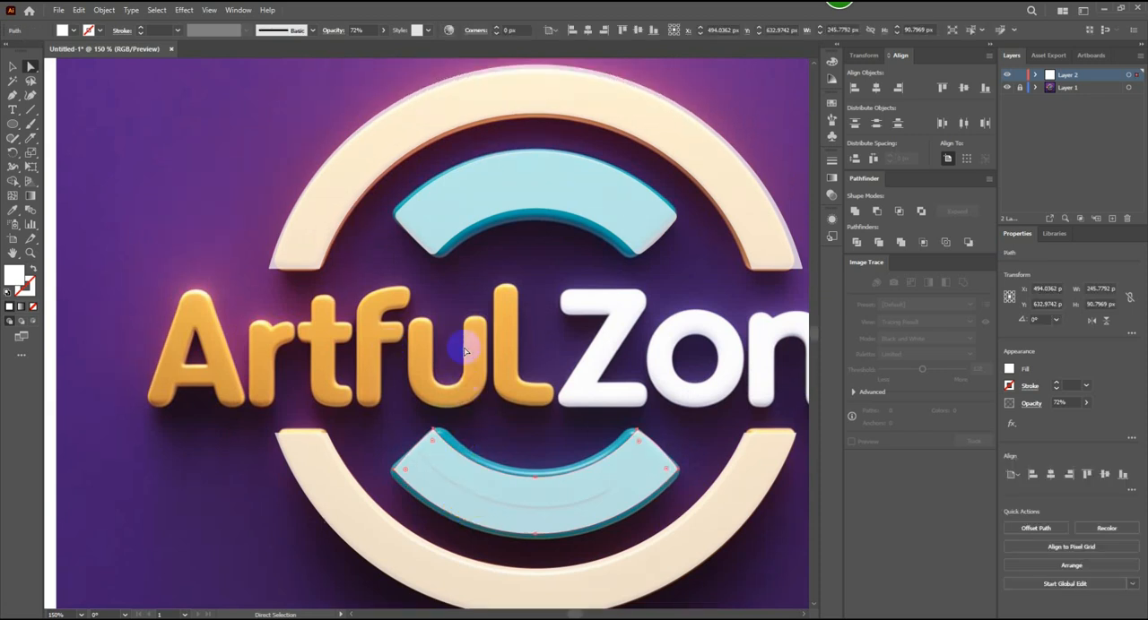
mouse_move(433, 446)
mouse_down()
mouse_move(440, 461)
mouse_move(436, 448)
mouse_up()
click(525, 31)
key(Return)
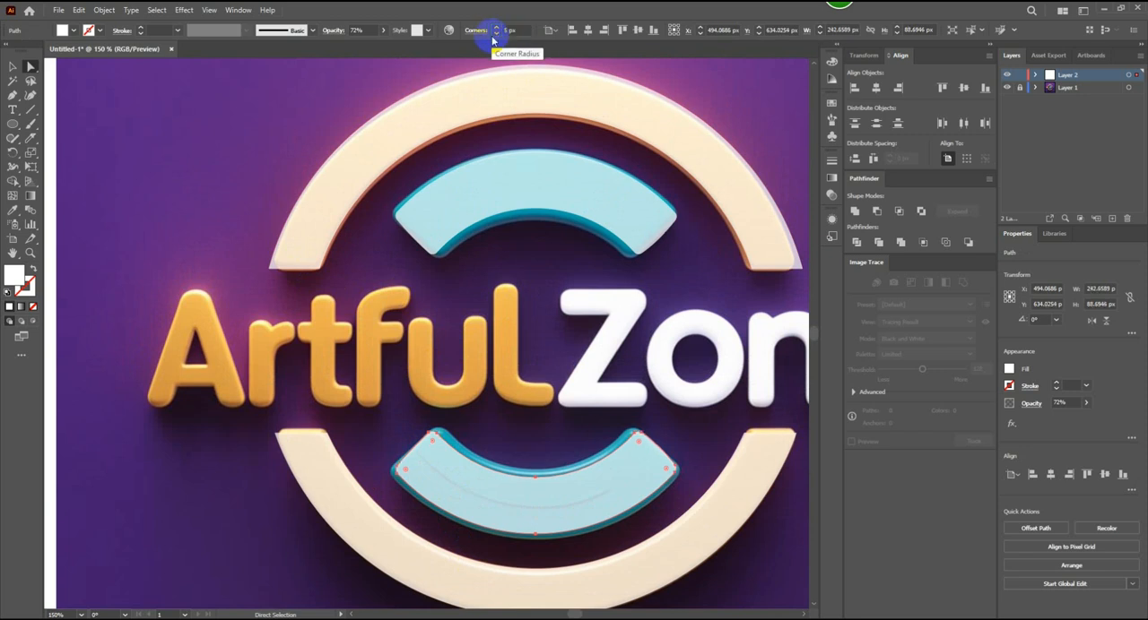
Round the corners of the upper outer arc with a 5 px corner radius.
click(454, 113)
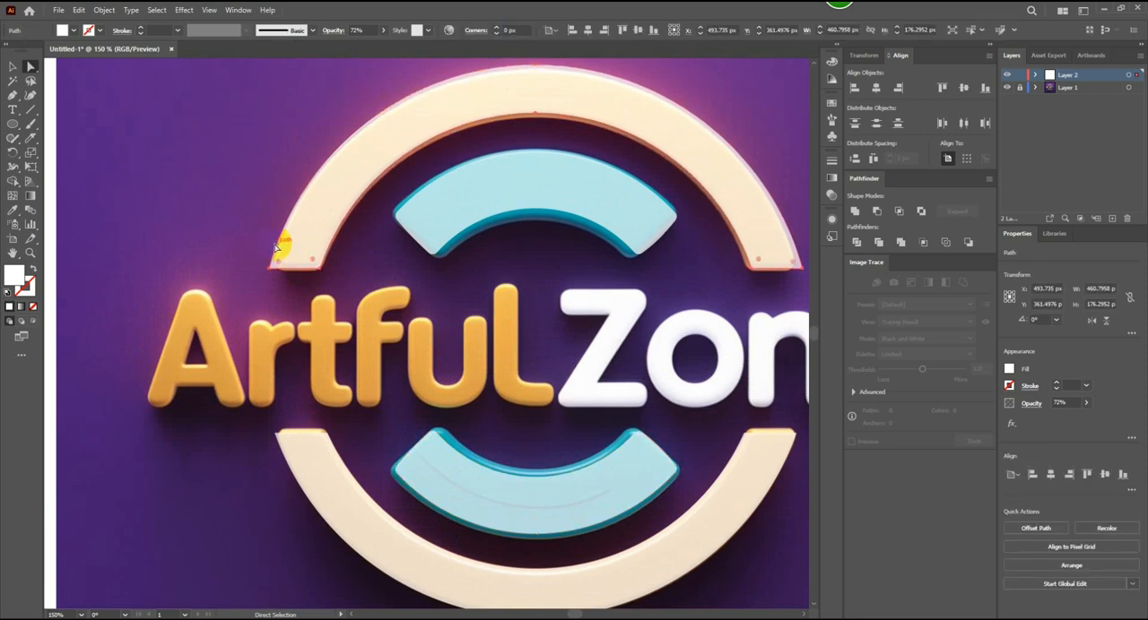
click(314, 262)
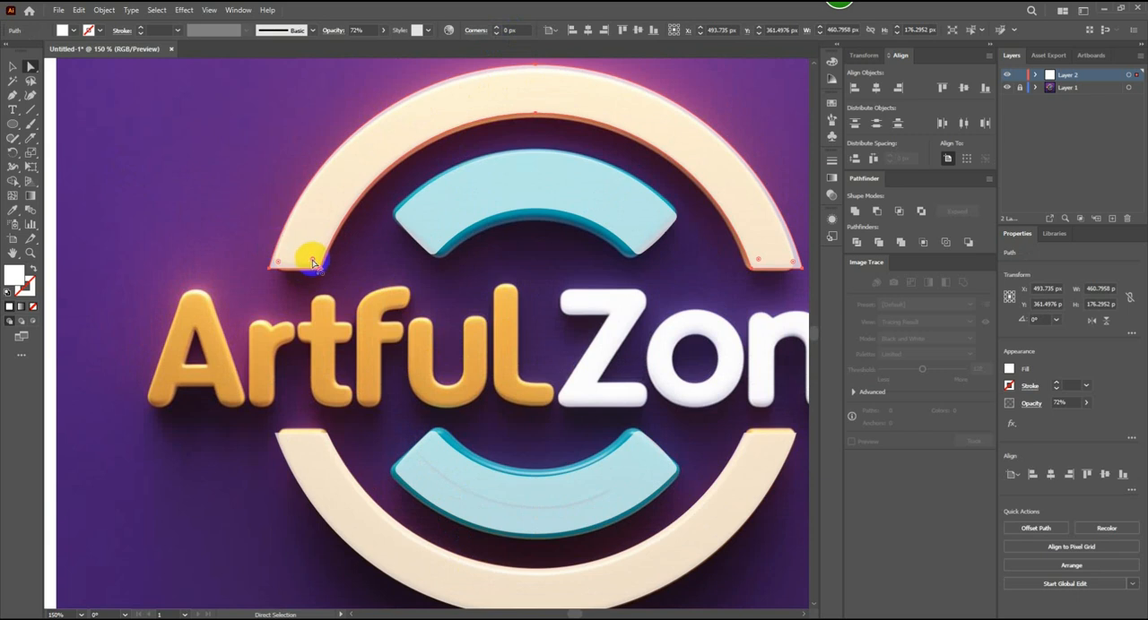
key(ctrl+z)
click(312, 261)
click(312, 261)
drag(312, 261, 315, 247)
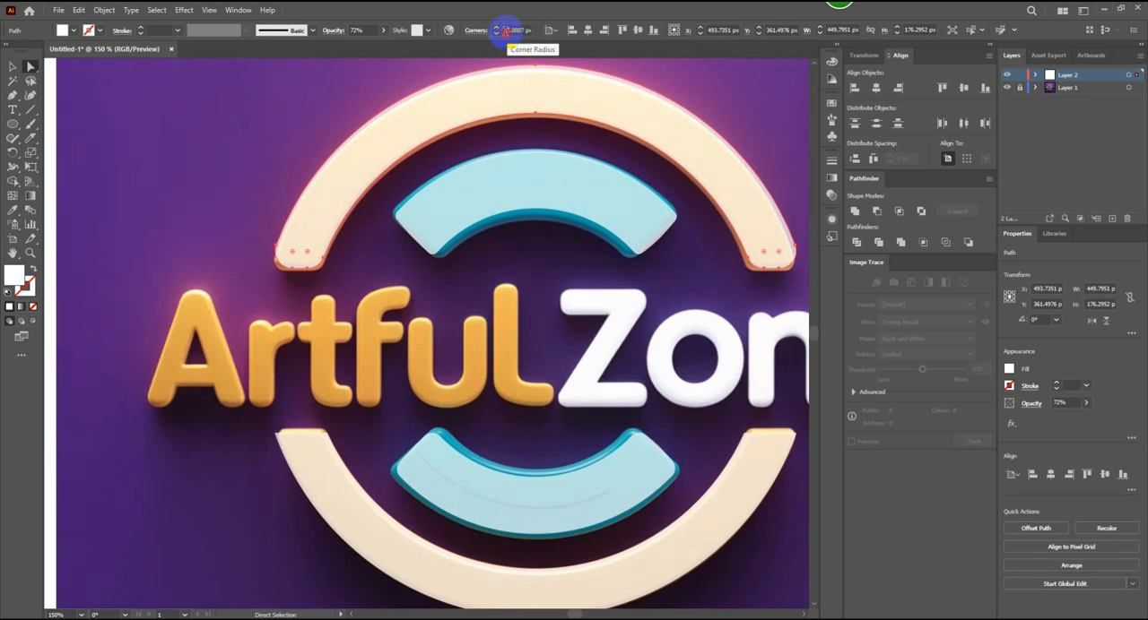
click(507, 31)
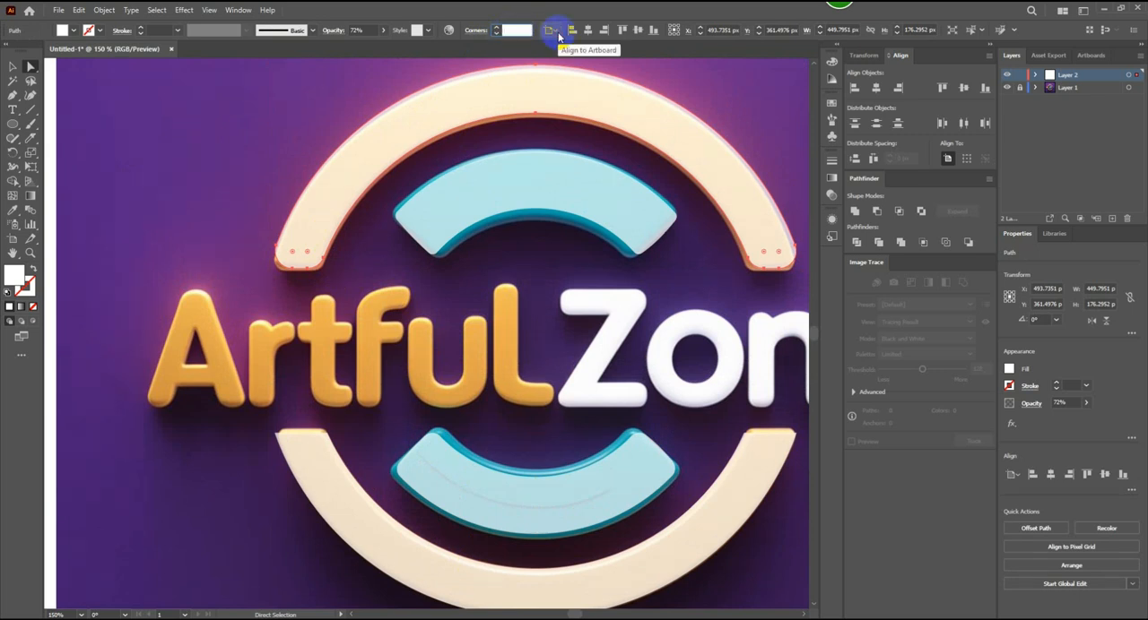
text(5)
key(Return)
click(397, 263)
Round the corners of the lower outer arc with a 5 px corner radius.
scroll(397, 262, down, 2)
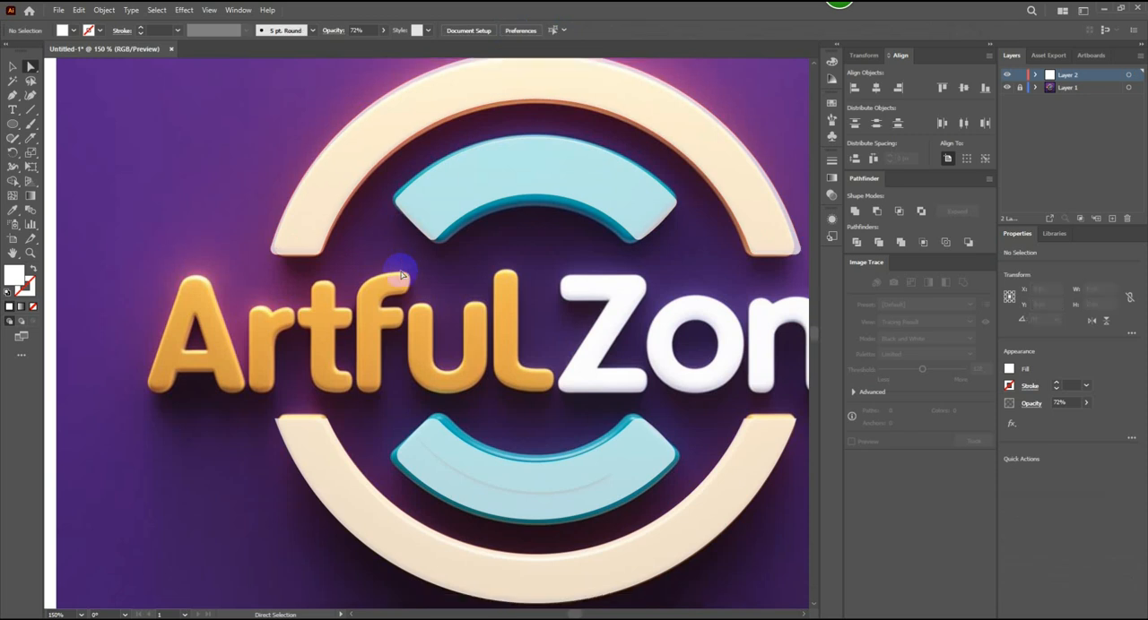
click(512, 542)
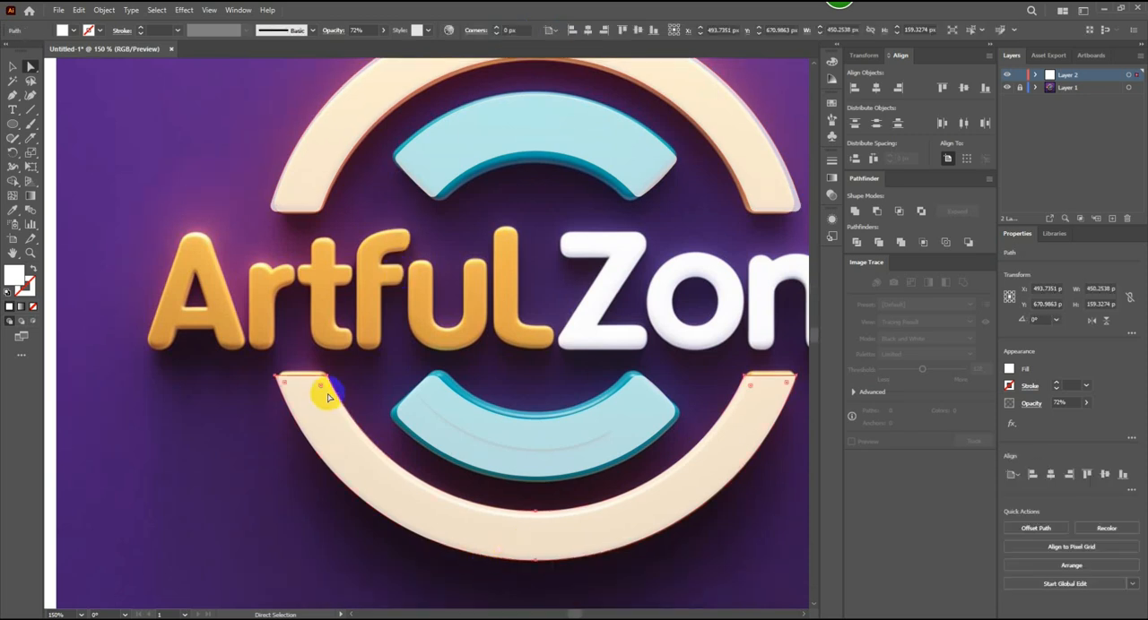
drag(313, 389, 326, 400)
scroll(430, 269, up, 3)
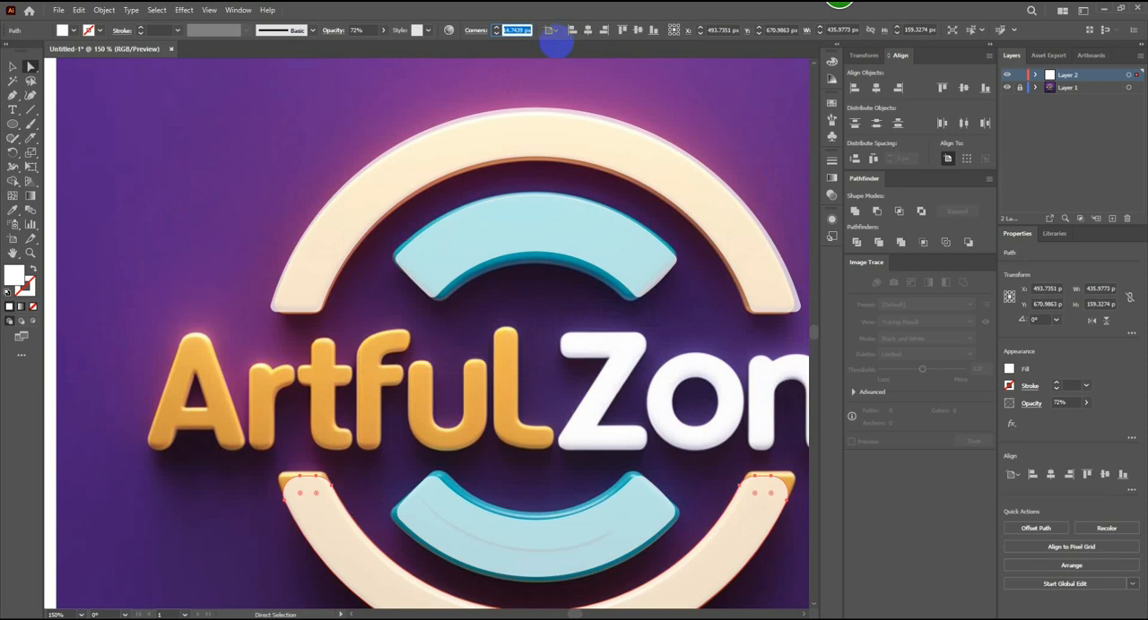
text(5)
key(Return)
click(199, 184)
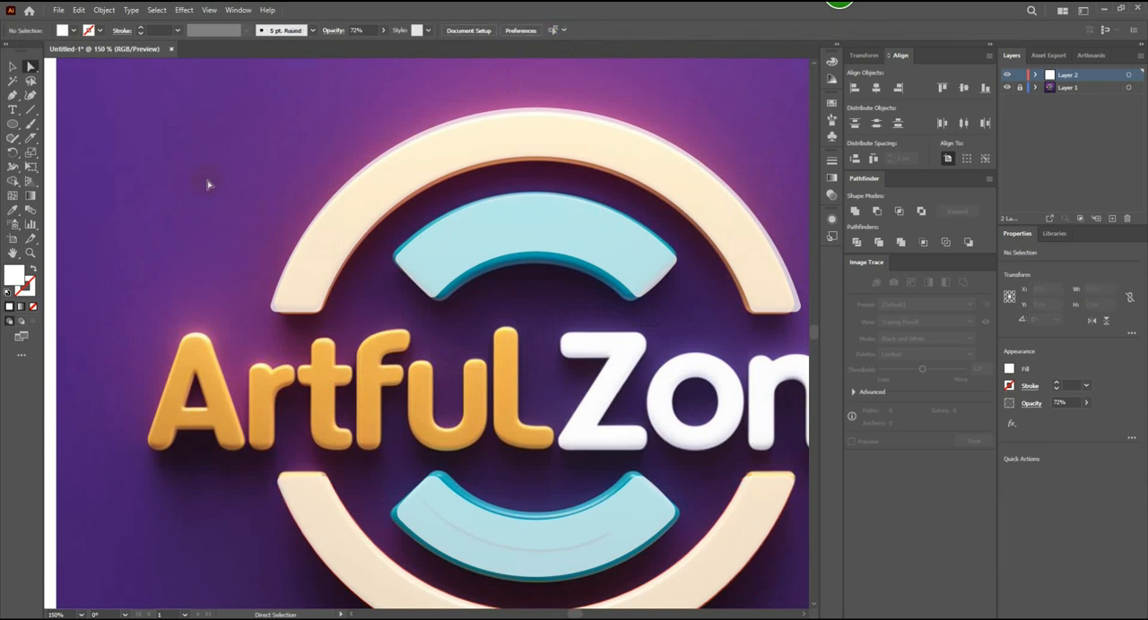
Switch to Chrome, open the Wordmark site through the Wordmark Font Sync extension, and close the empty new tab.
key(ctrl+minus)
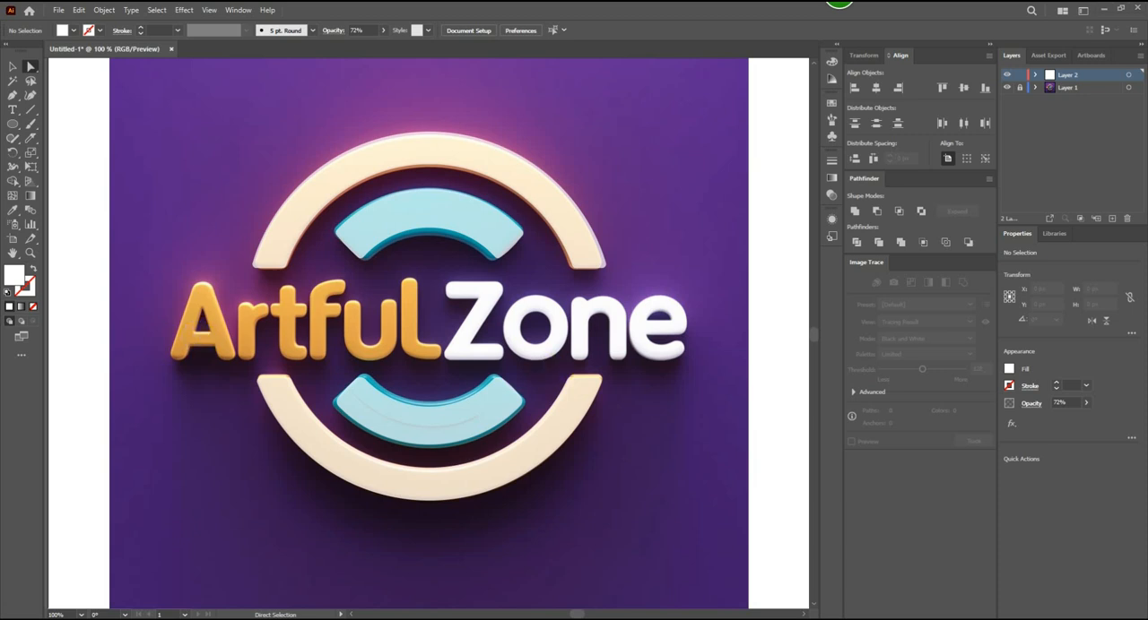
drag(2, 79, 724, 62)
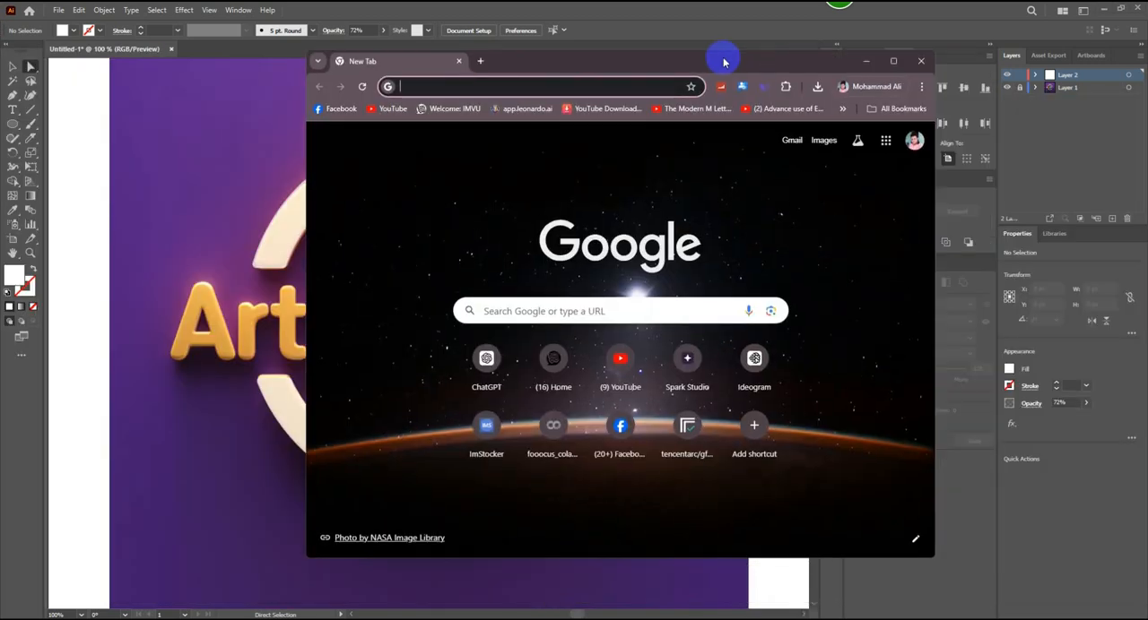
click(893, 61)
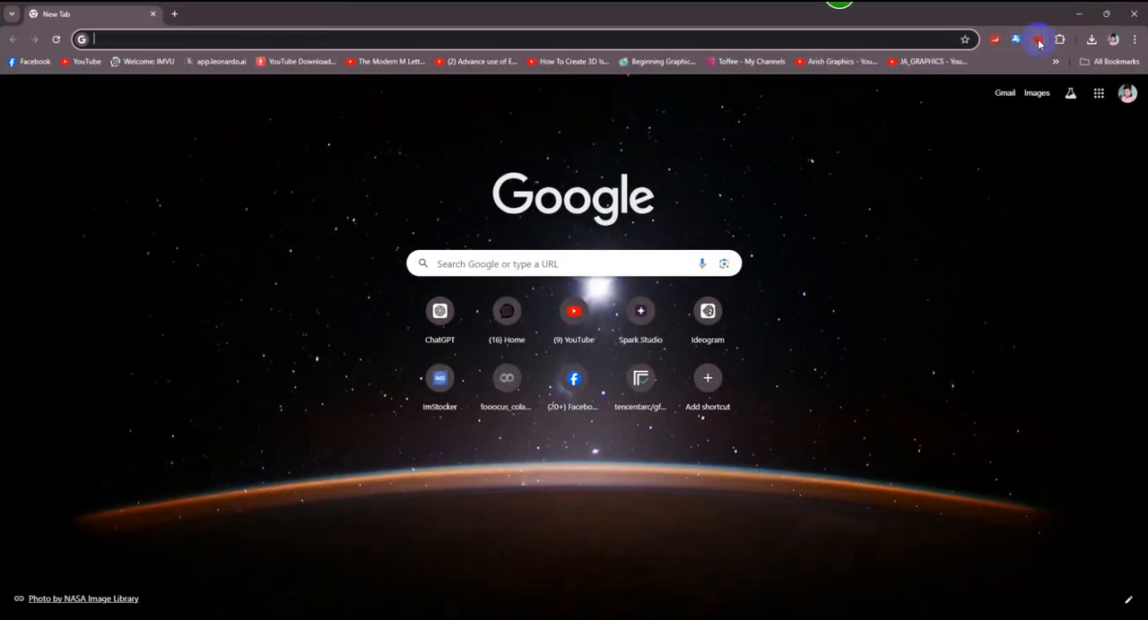
click(1038, 39)
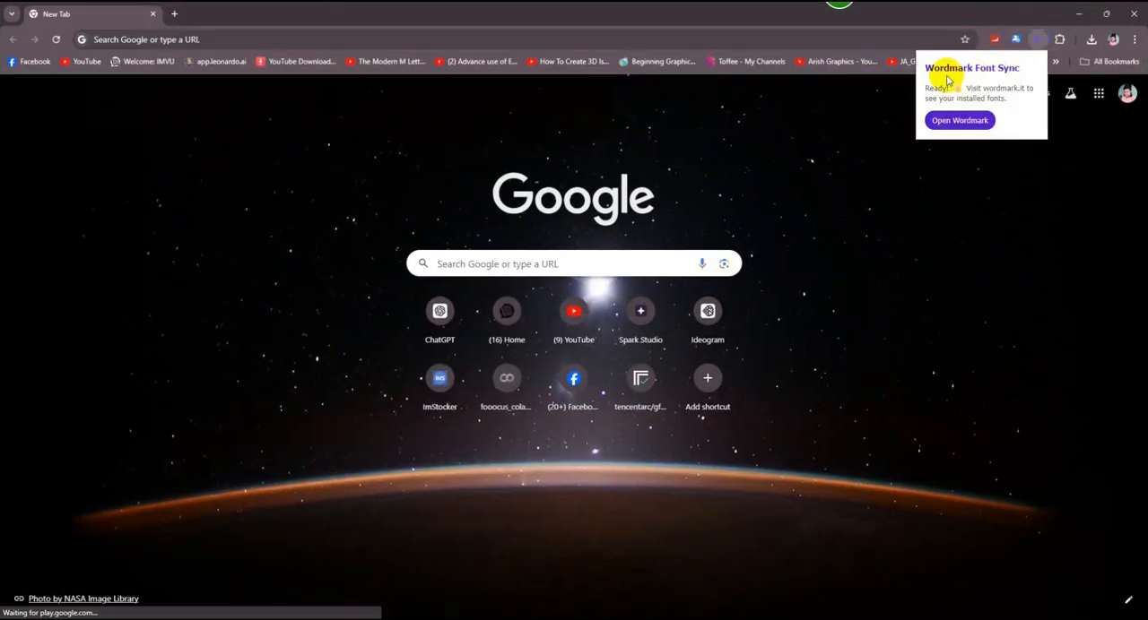
click(958, 120)
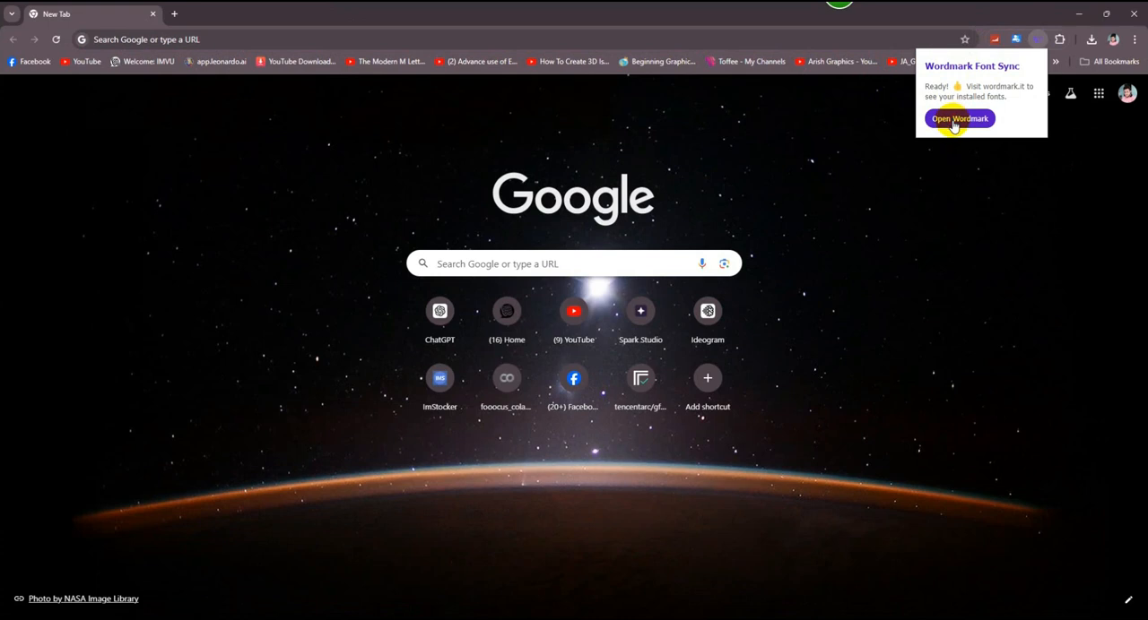
click(154, 14)
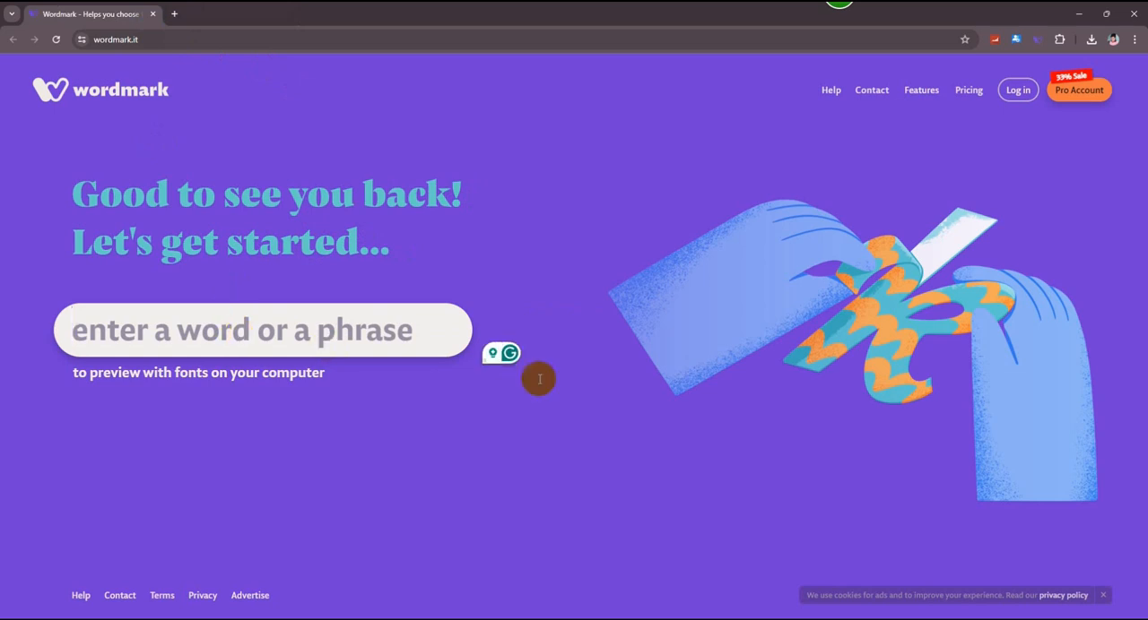
Place the browser window beside the logo artwork and preview the word "ArtfulZone" in the installed fonts on Wordmark.
double_click(980, 16)
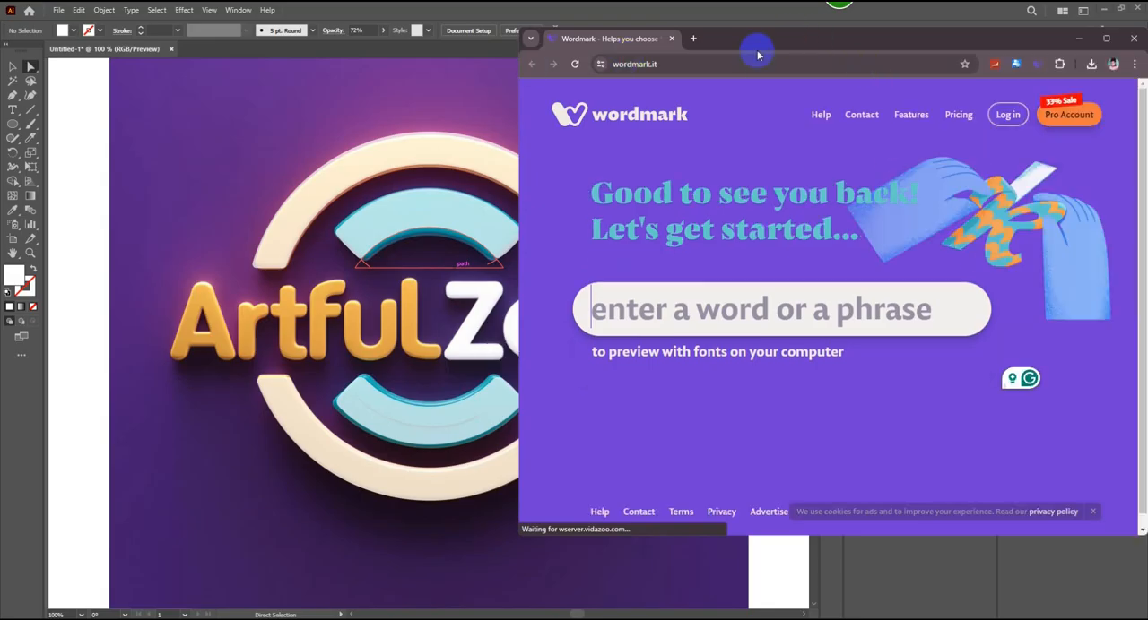
drag(726, 38, 807, 29)
click(624, 314)
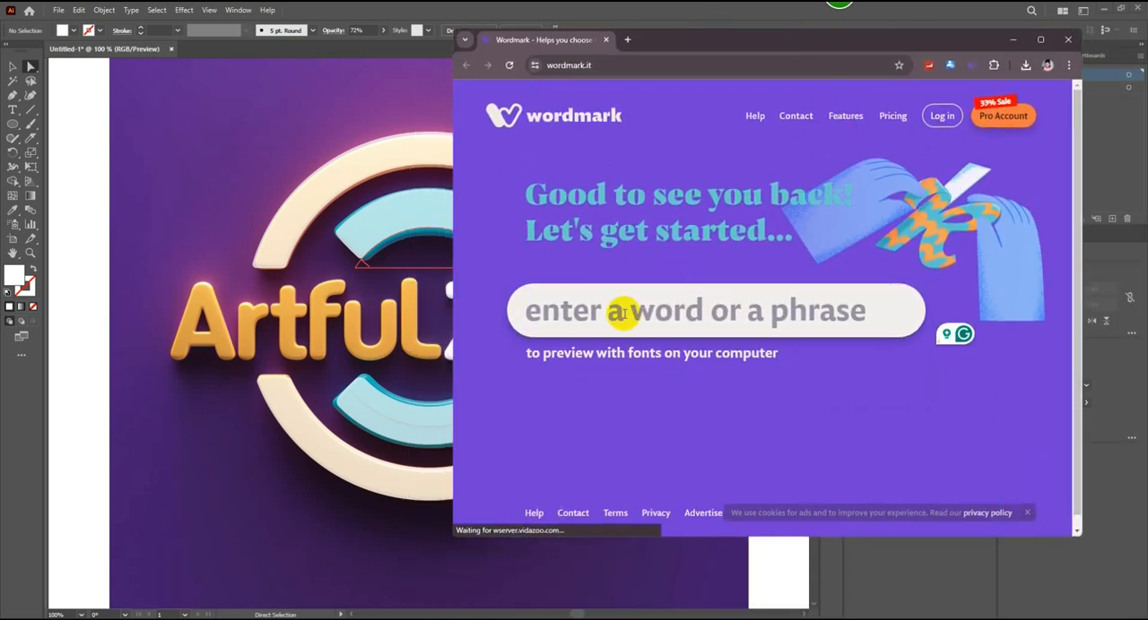
text(AR)
key(BackSpace)
text(art)
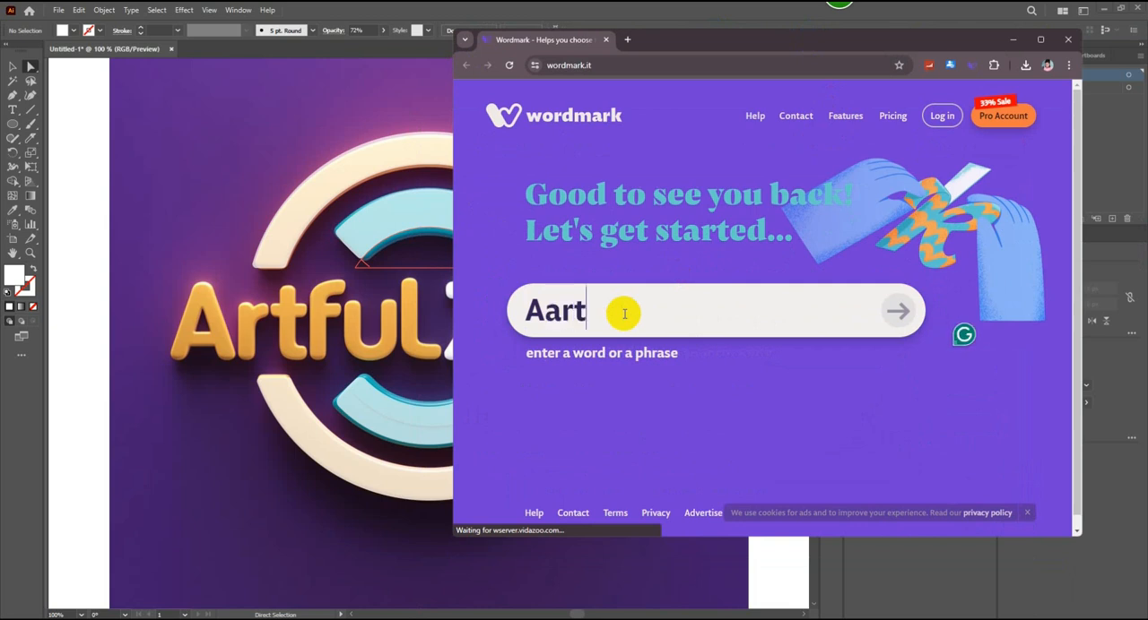
key(BackSpace)
key(BackSpace)
key(BackSpace)
text(rtful)
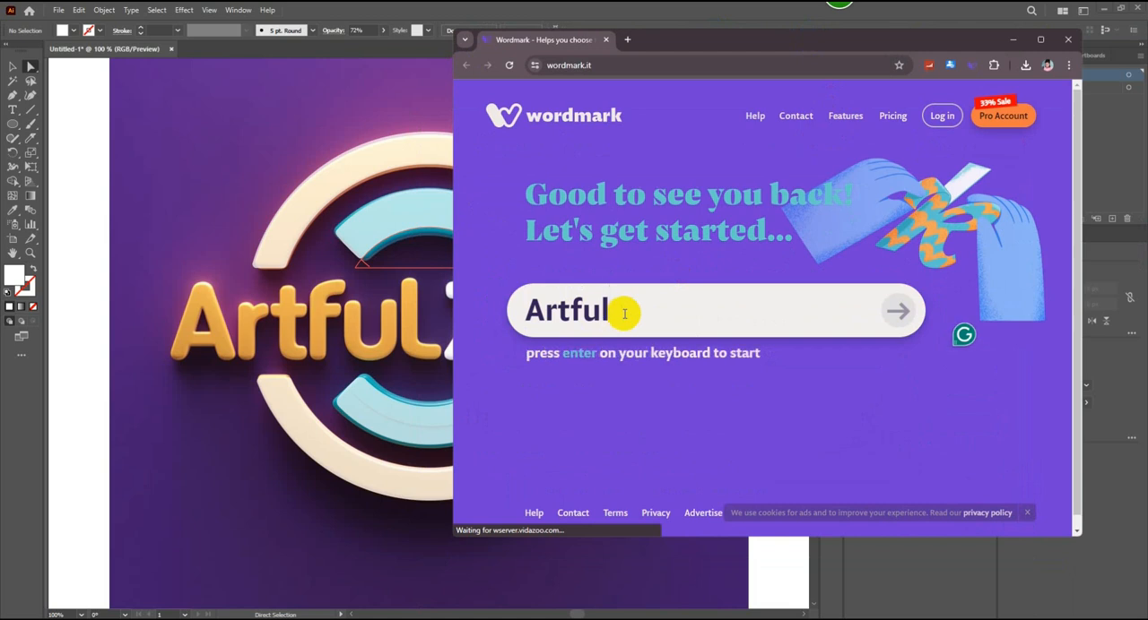
text(Zone)
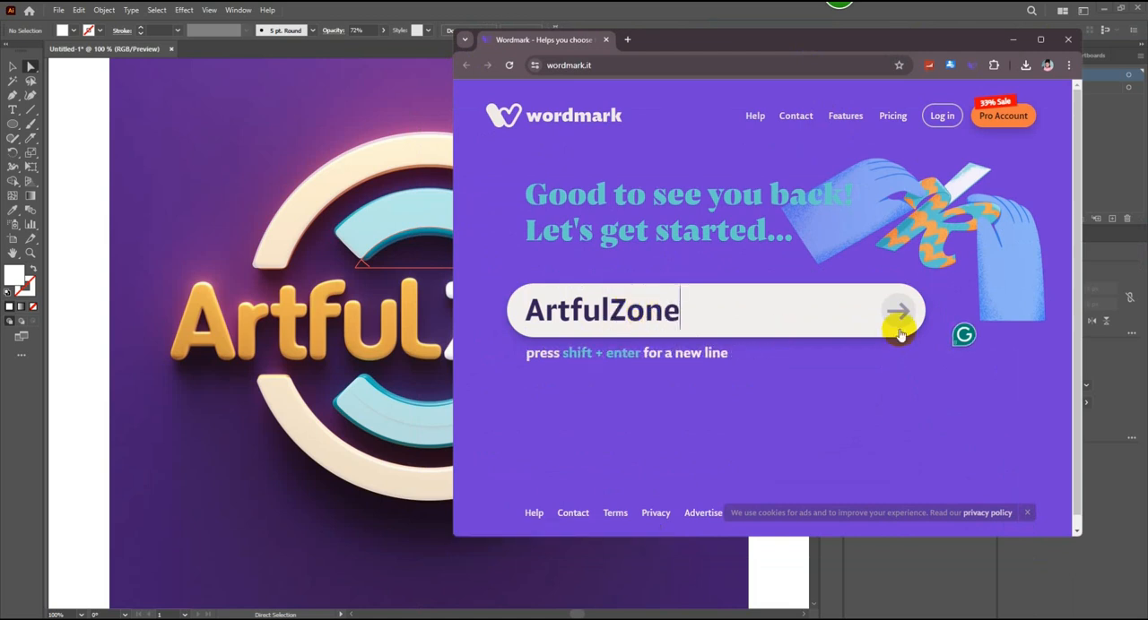
click(898, 310)
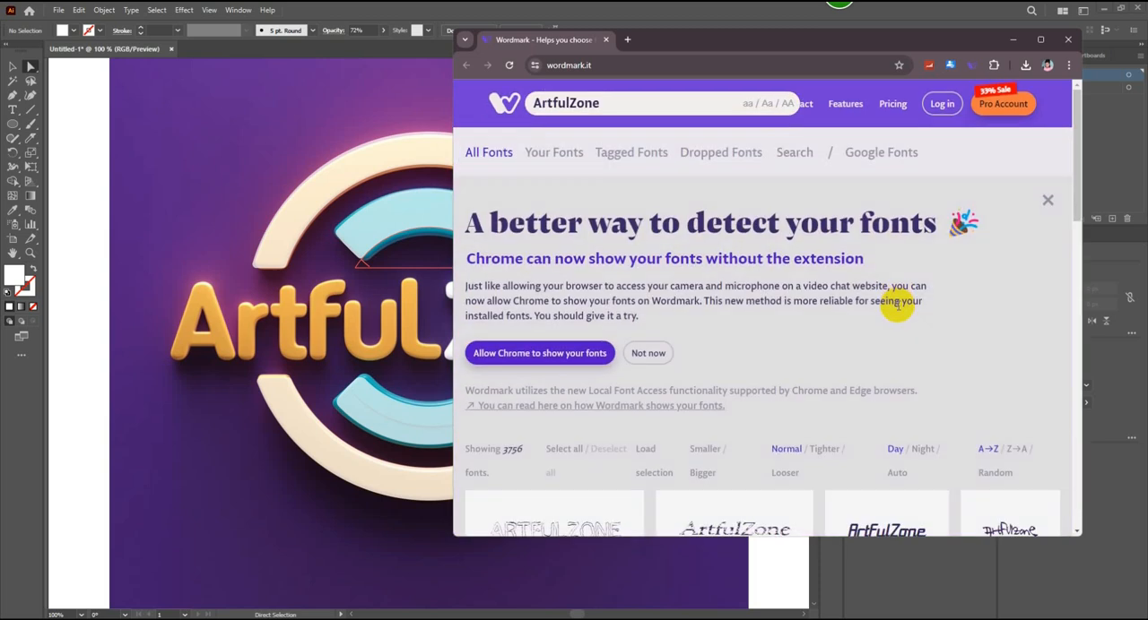
Maximize the browser and examine the ArtfulZone font previews for a rounded typeface matching the logo's lettering.
click(1041, 40)
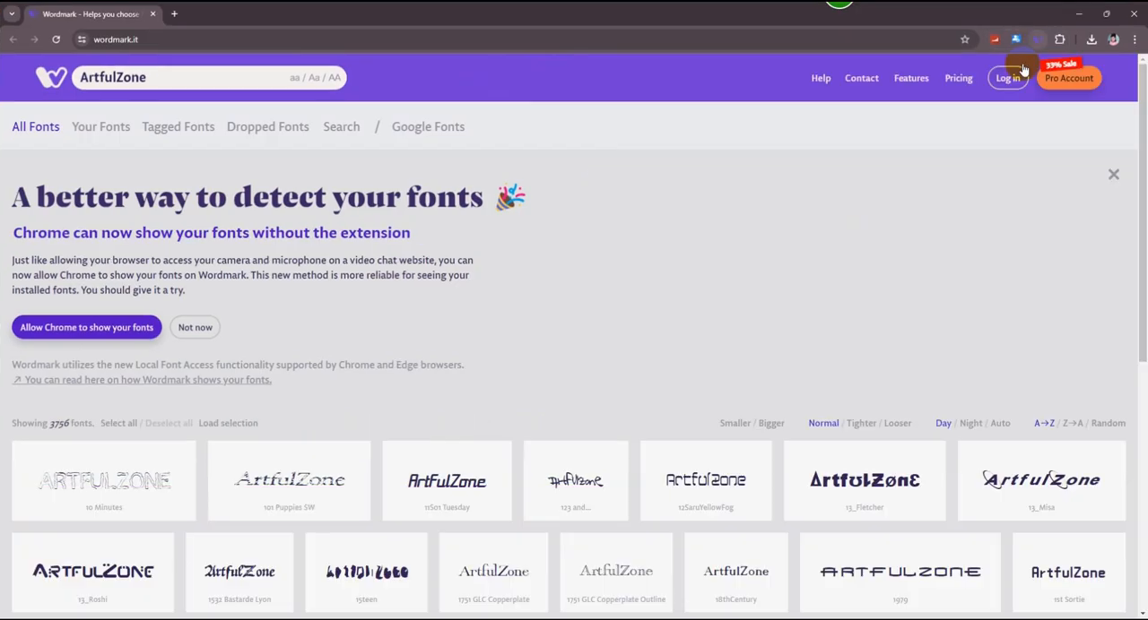
scroll(564, 423, down, 3)
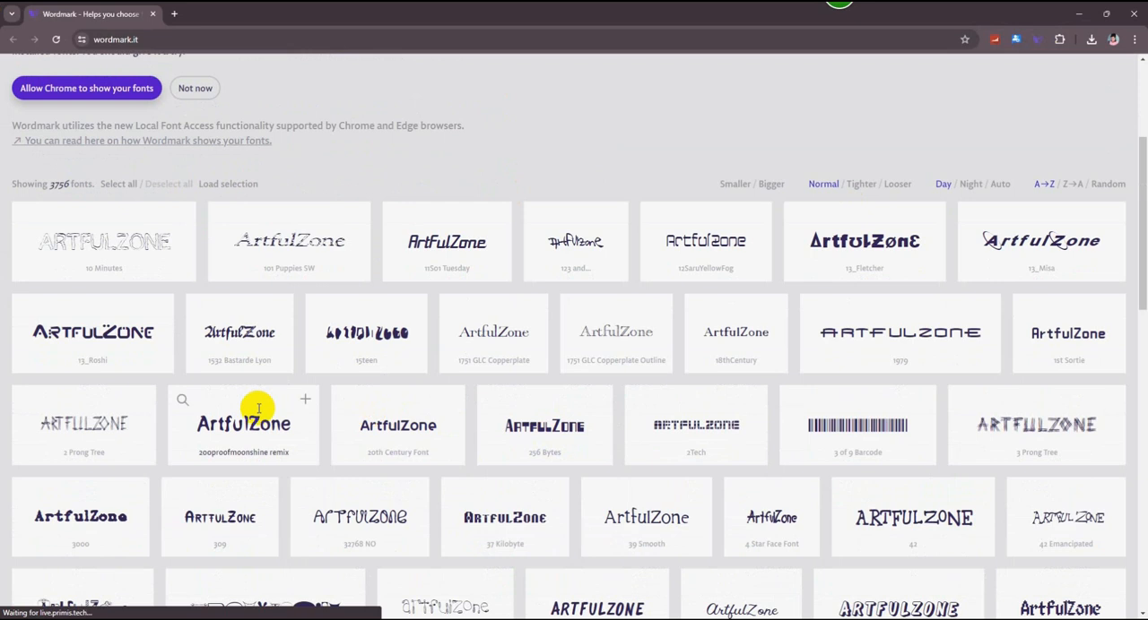
scroll(289, 346, down, 2)
scroll(287, 348, down, 3)
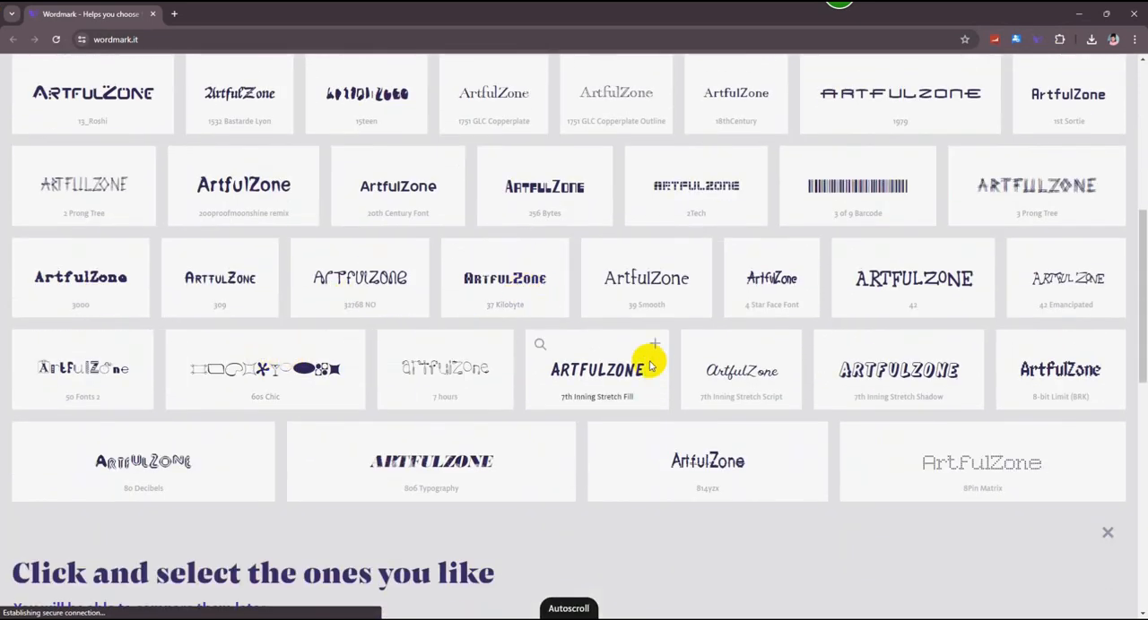
scroll(614, 439, down, 4)
scroll(616, 444, down, 3)
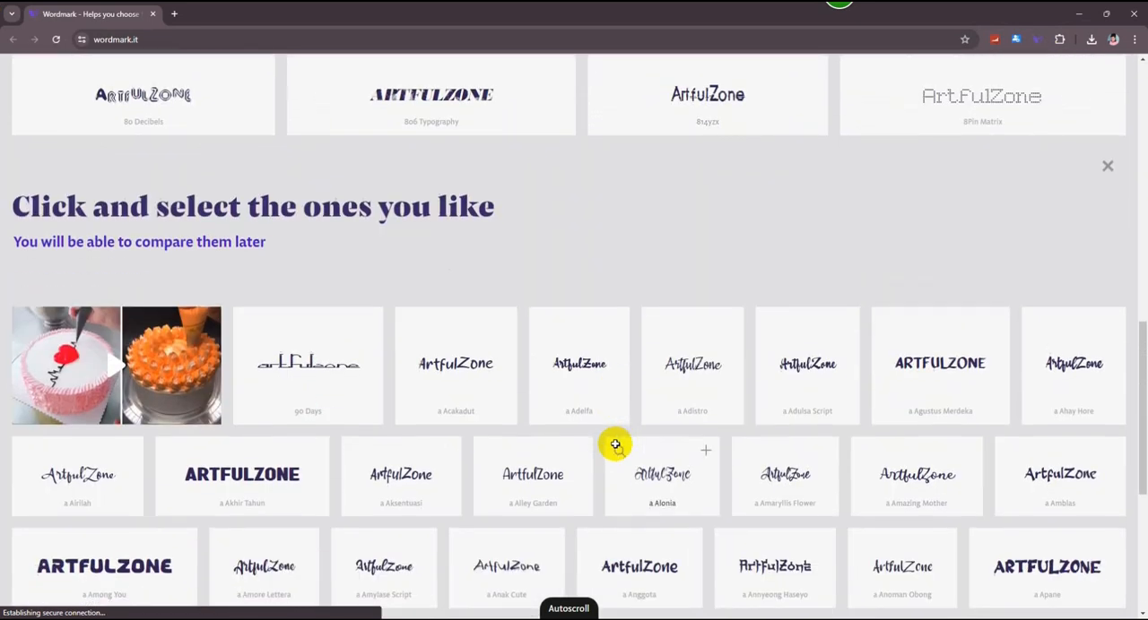
scroll(614, 442, down, 3)
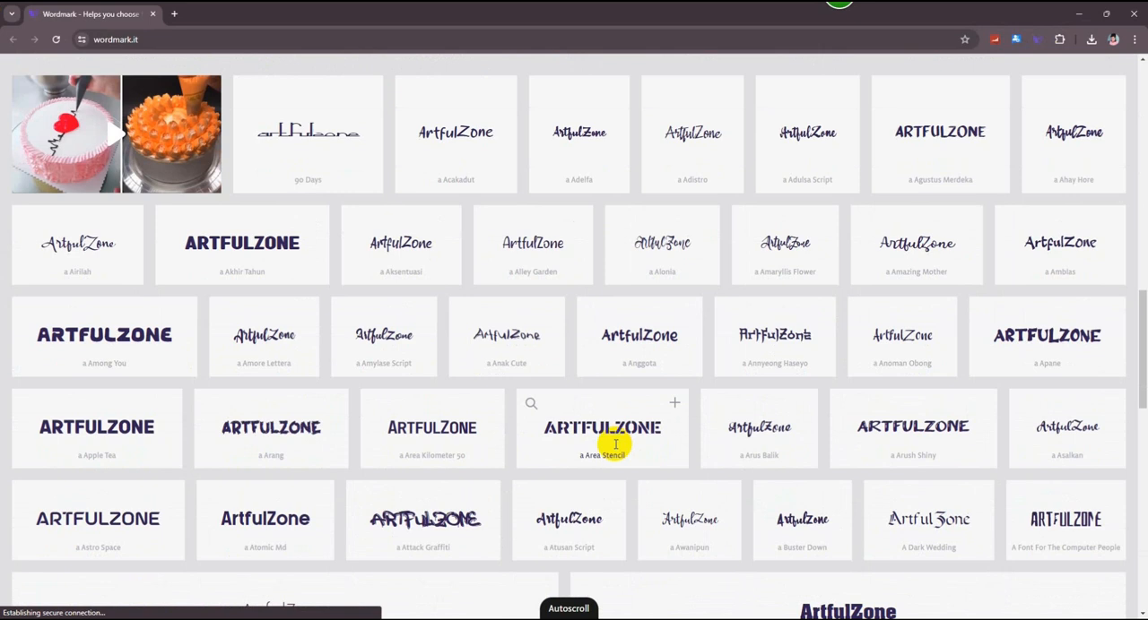
scroll(616, 444, down, 2)
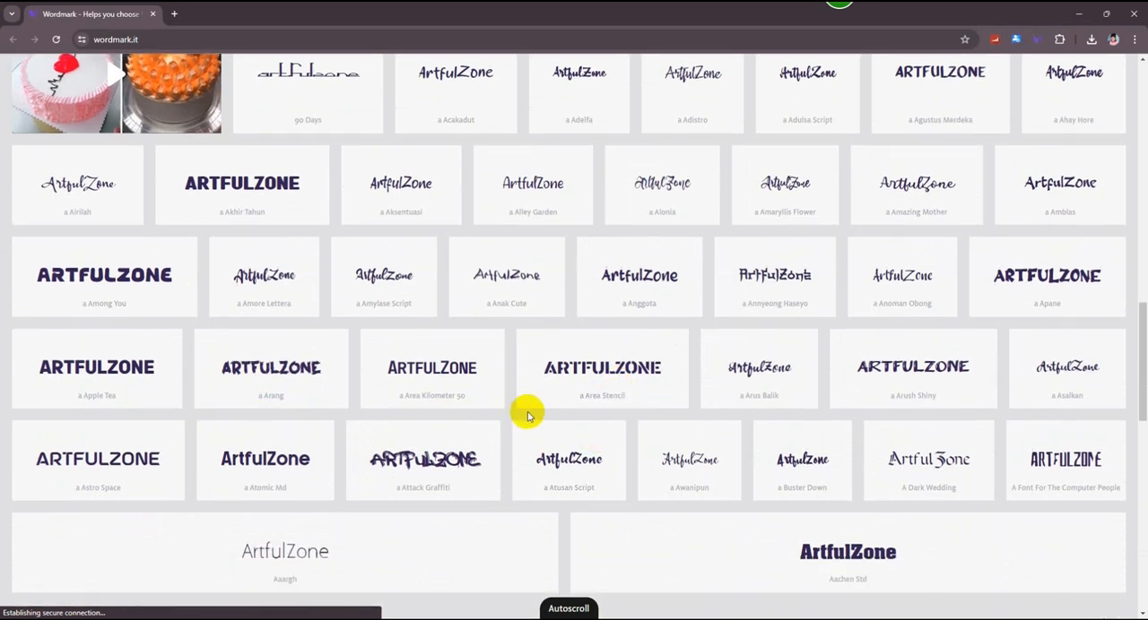
scroll(527, 415, down, 4)
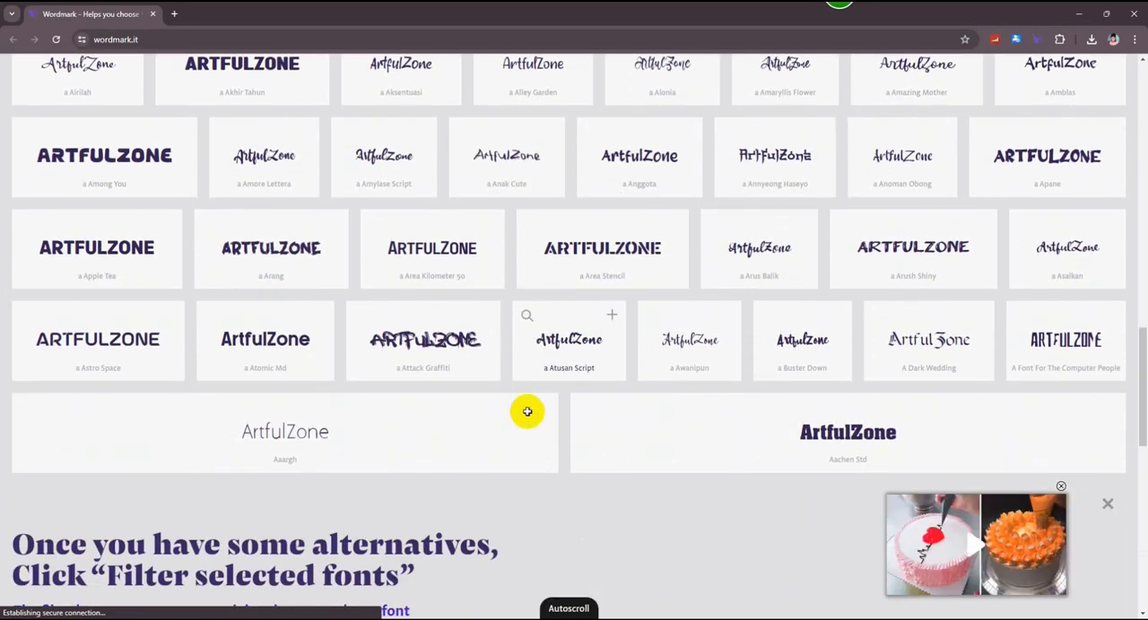
scroll(527, 412, down, 6)
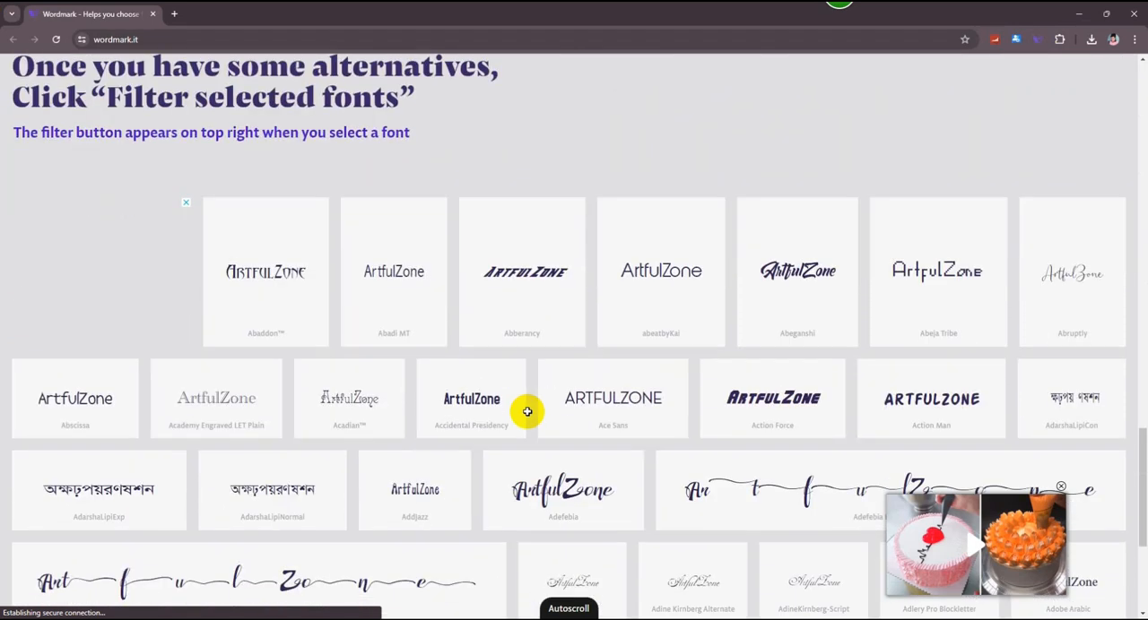
scroll(527, 415, down, 3)
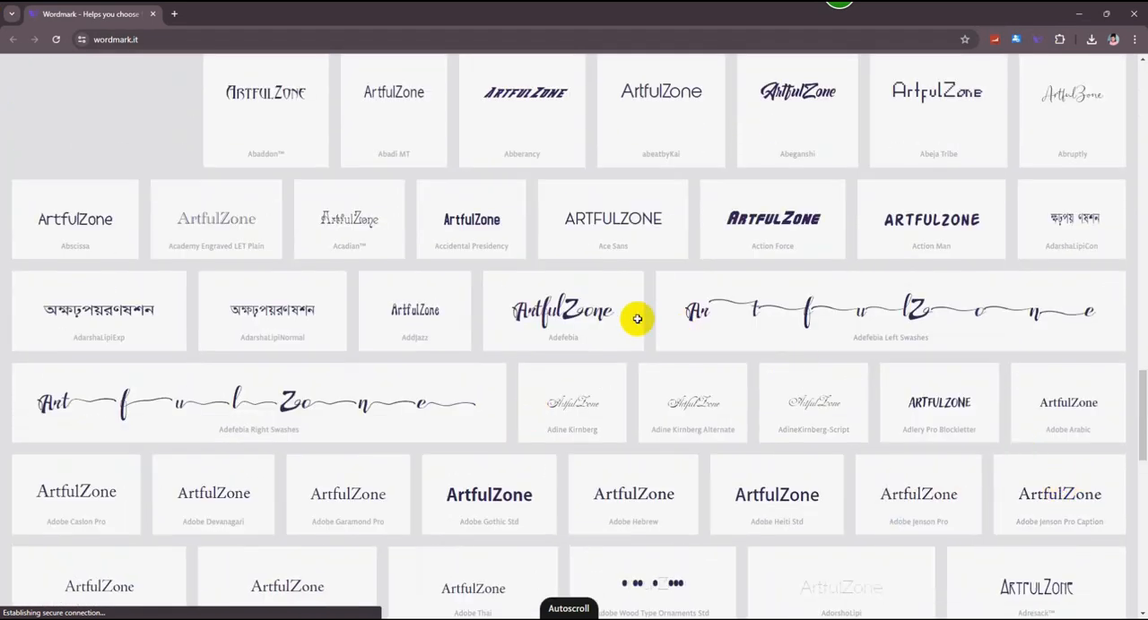
scroll(628, 317, down, 3)
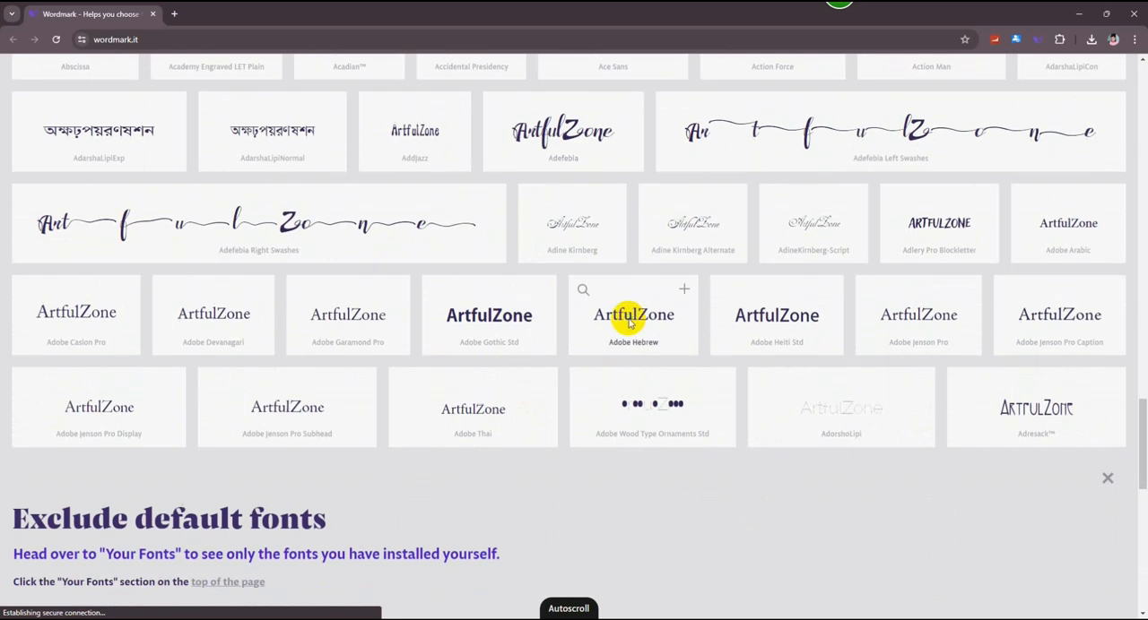
scroll(630, 317, down, 6)
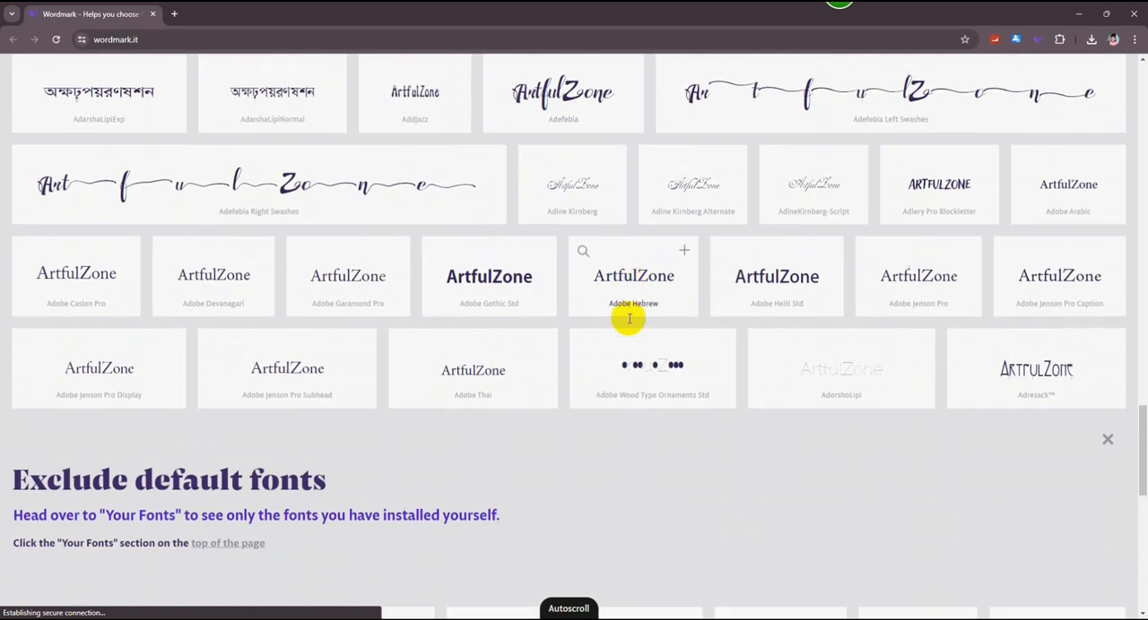
scroll(629, 320, down, 1)
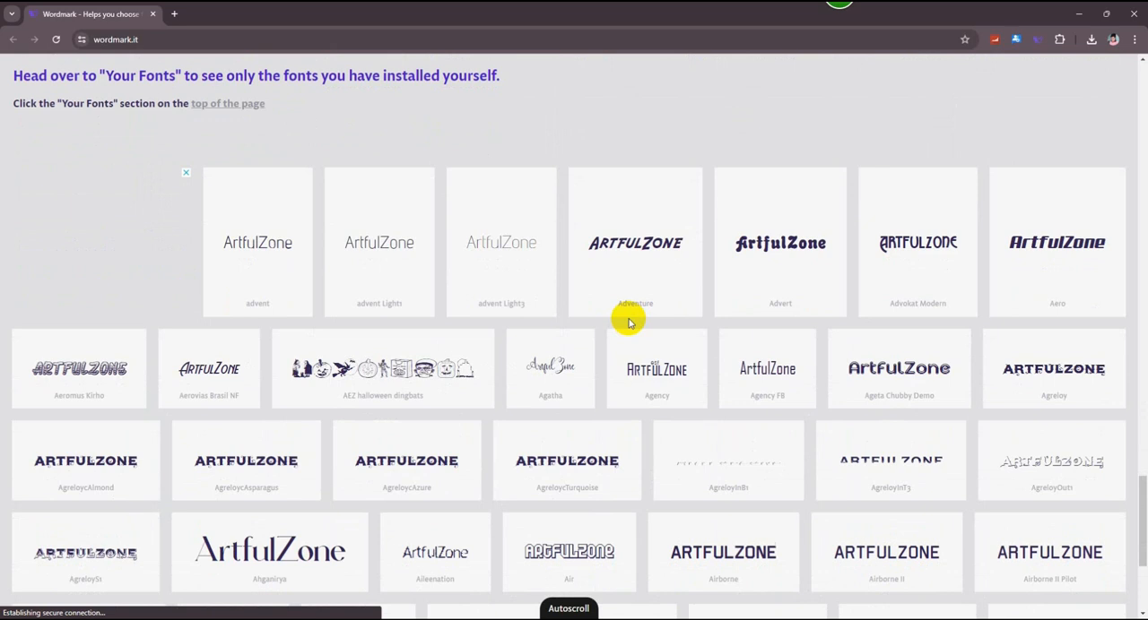
scroll(628, 320, down, 2)
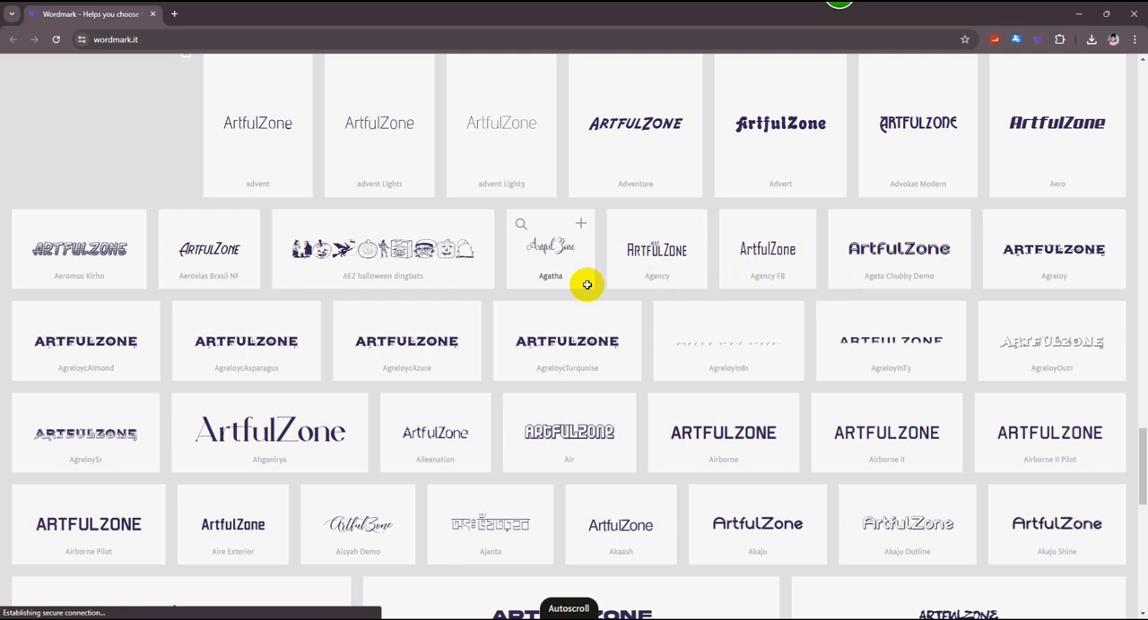
scroll(587, 284, down, 3)
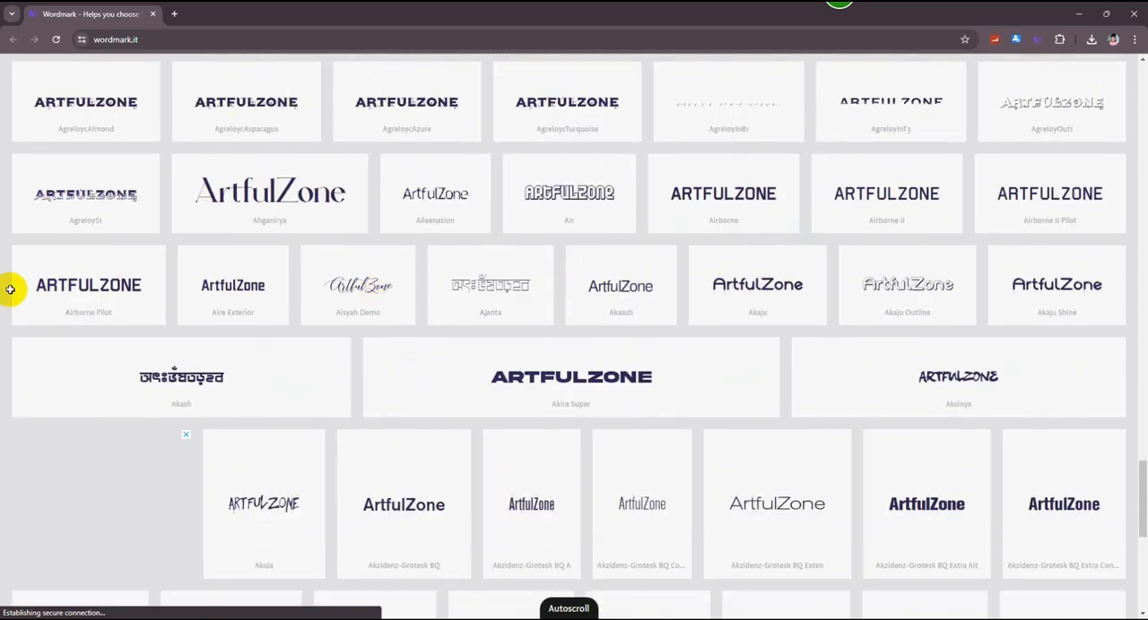
scroll(592, 326, down, 2)
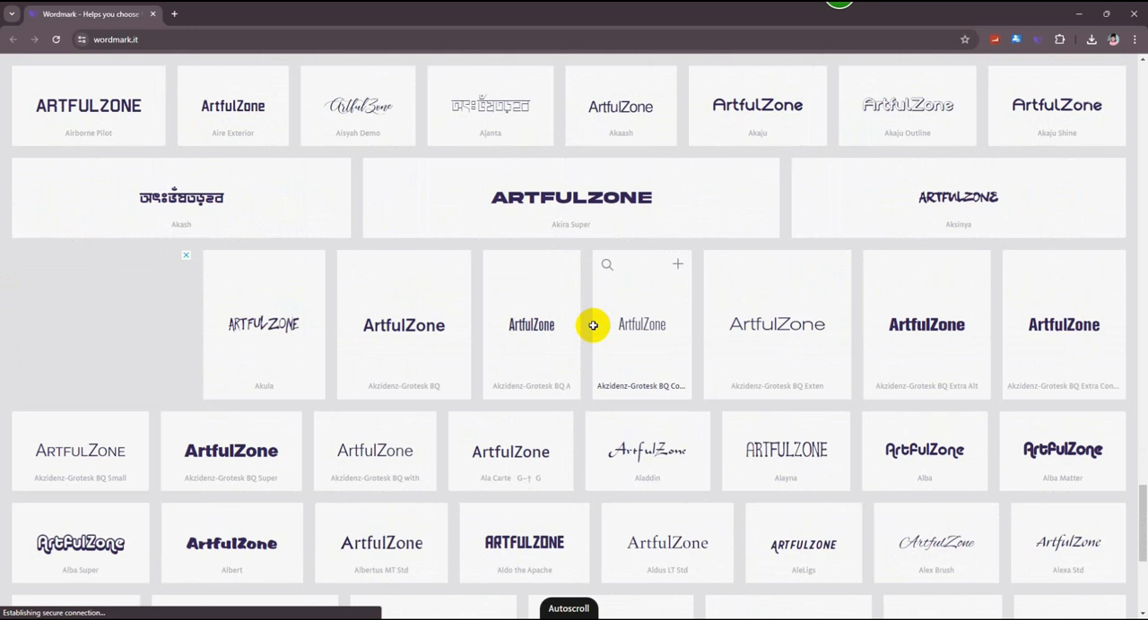
scroll(593, 325, down, 2)
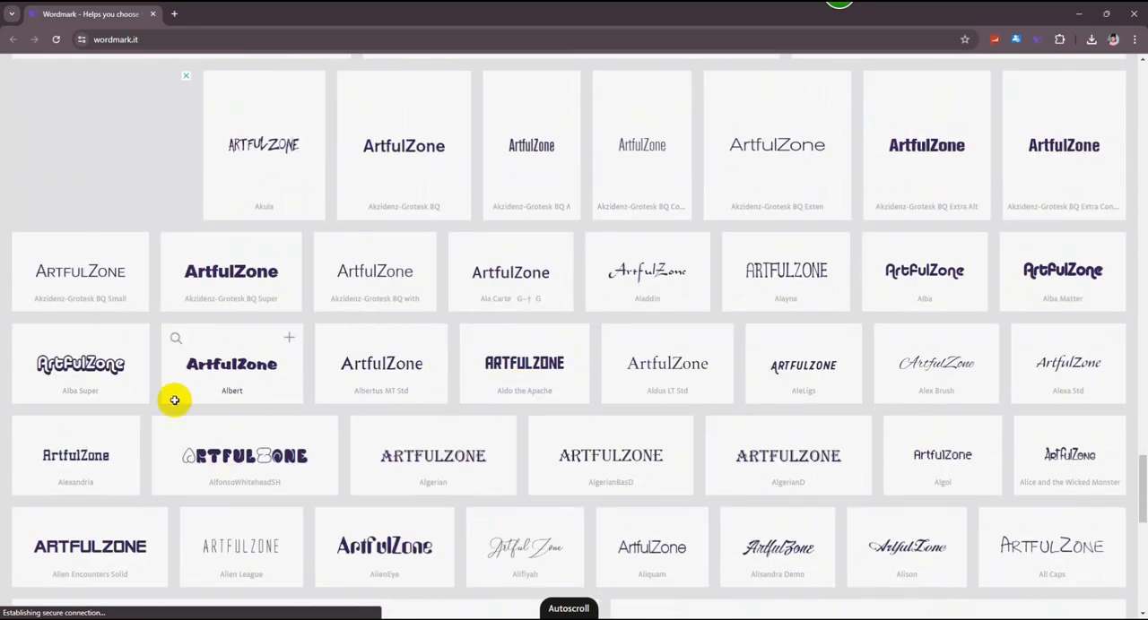
scroll(405, 417, down, 1)
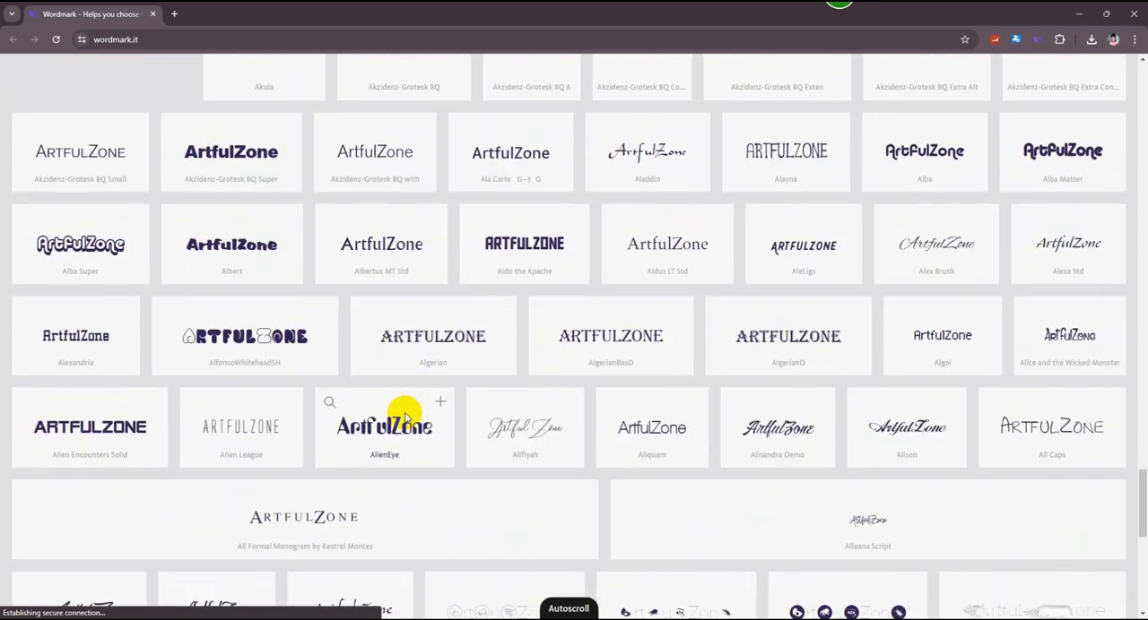
scroll(405, 413, down, 1)
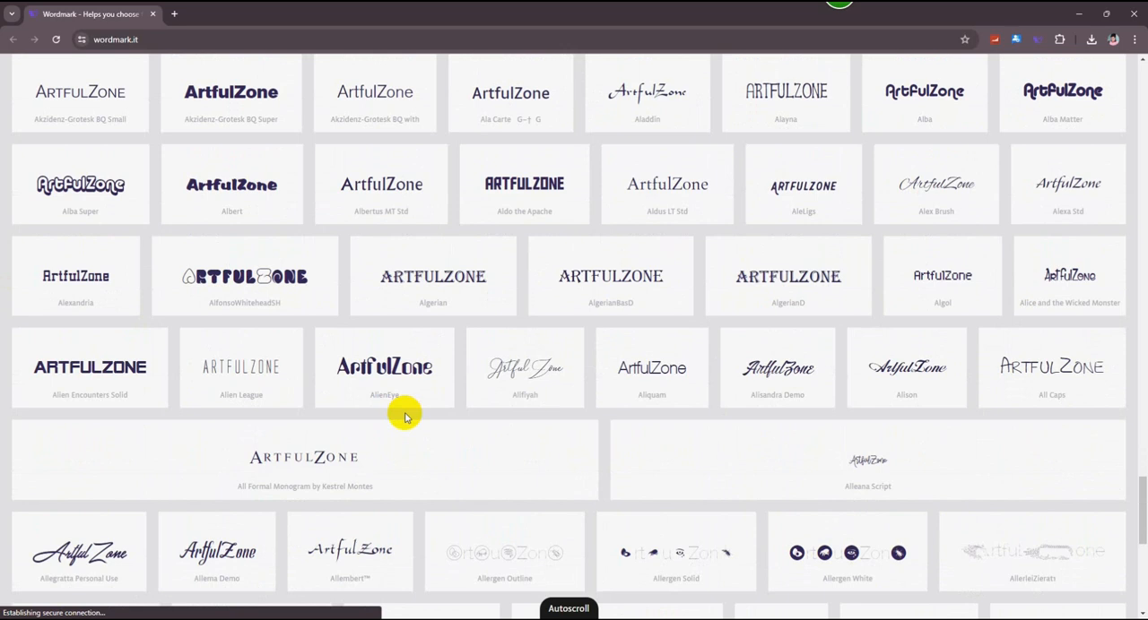
scroll(405, 417, down, 1)
scroll(404, 417, down, 1)
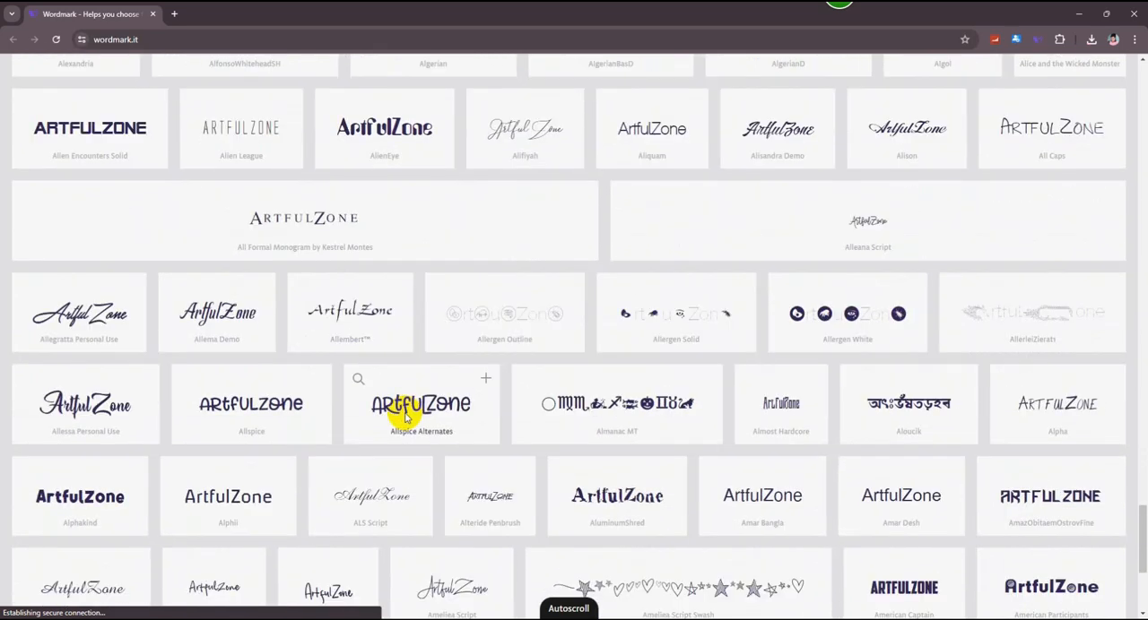
scroll(404, 417, down, 2)
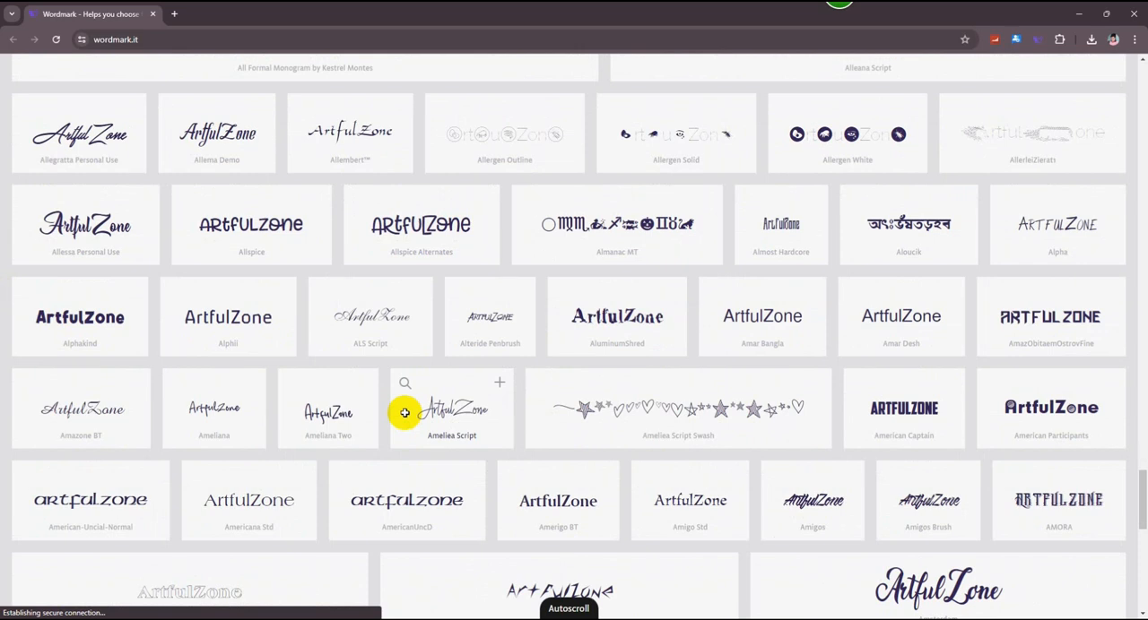
scroll(405, 412, down, 4)
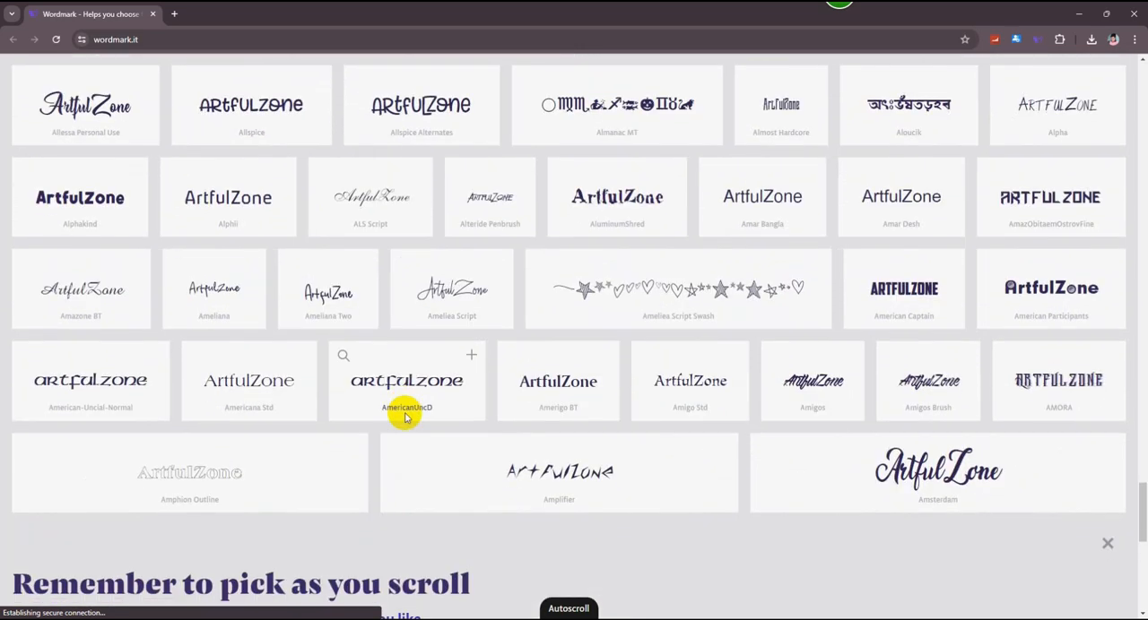
scroll(404, 417, down, 3)
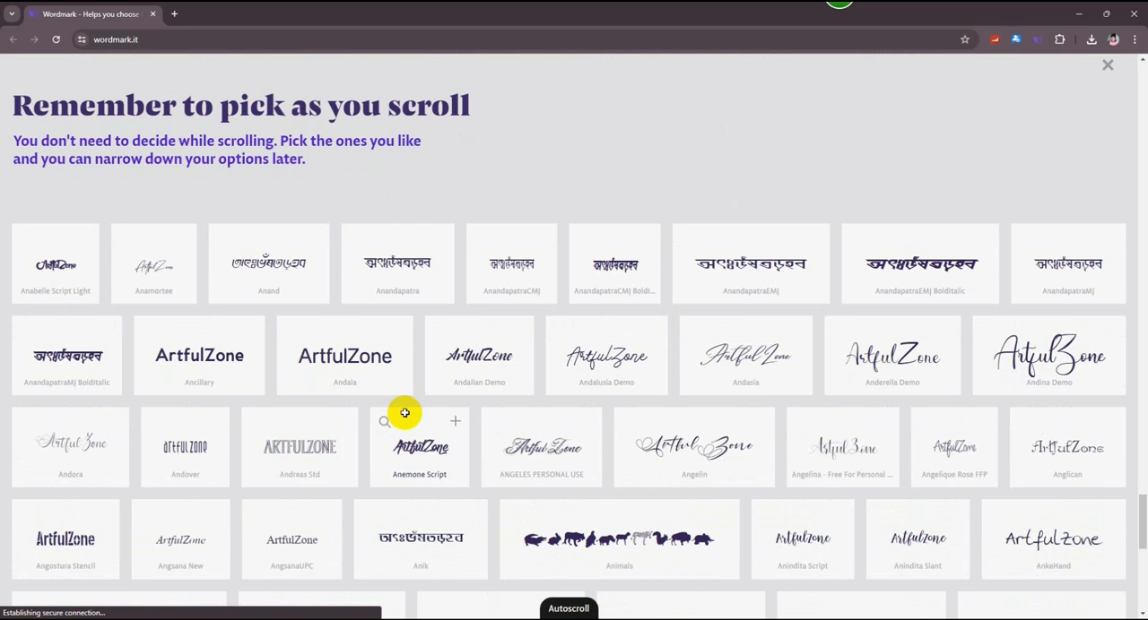
scroll(404, 412, down, 3)
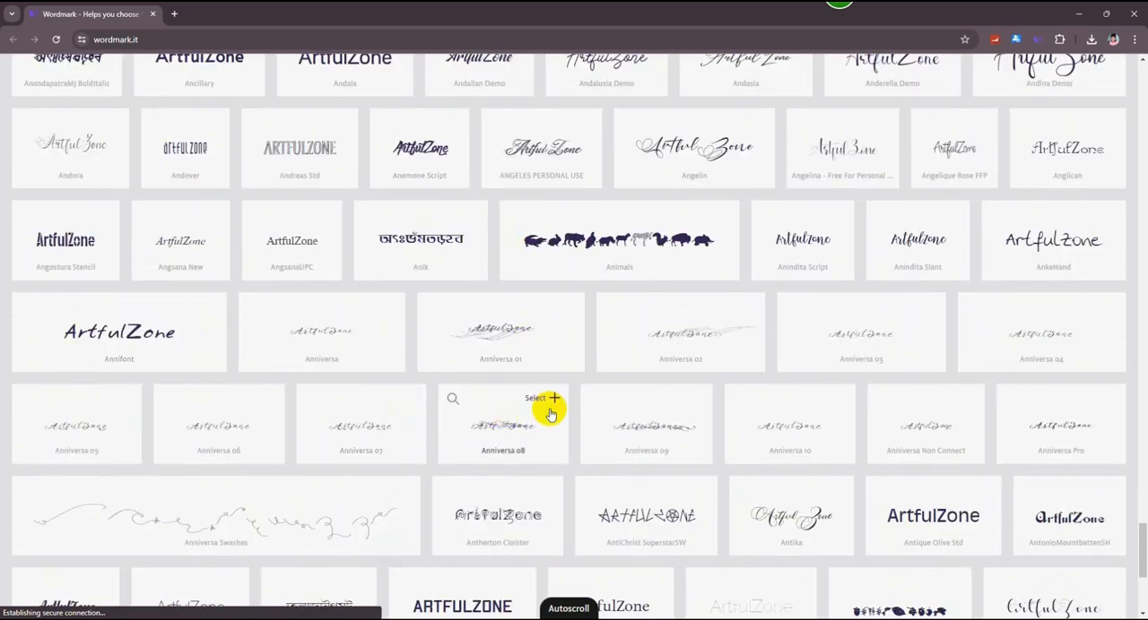
Continue through the ArtfulZone previews from the A fonts to the C fonts, comparing them with the logo's rounded lettering.
scroll(551, 413, down, 2)
scroll(550, 409, down, 2)
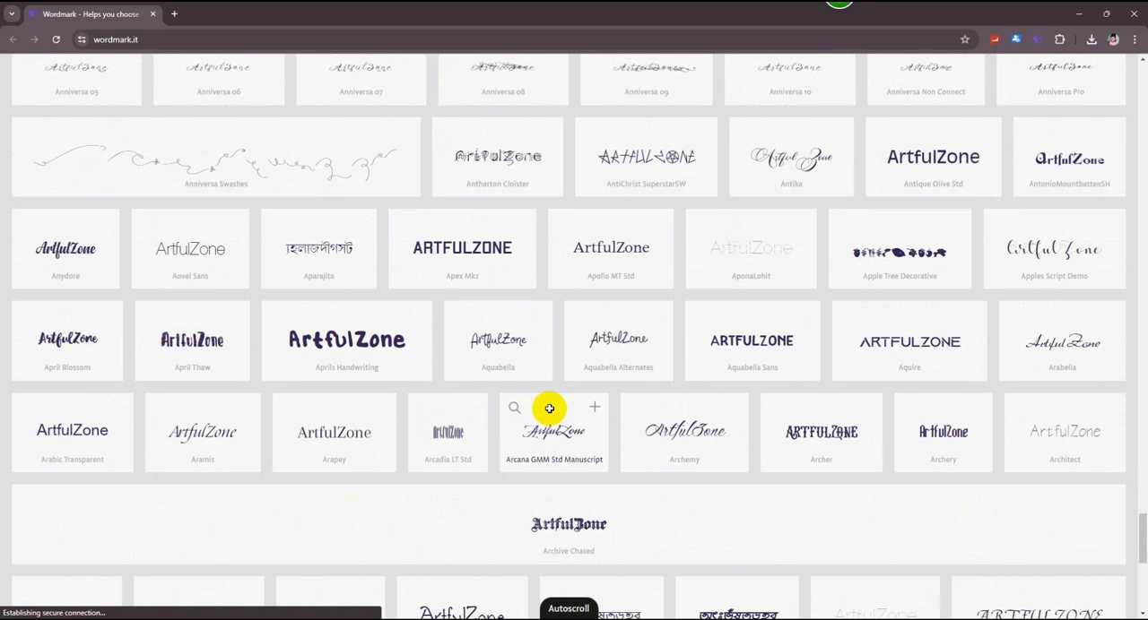
scroll(549, 409, down, 4)
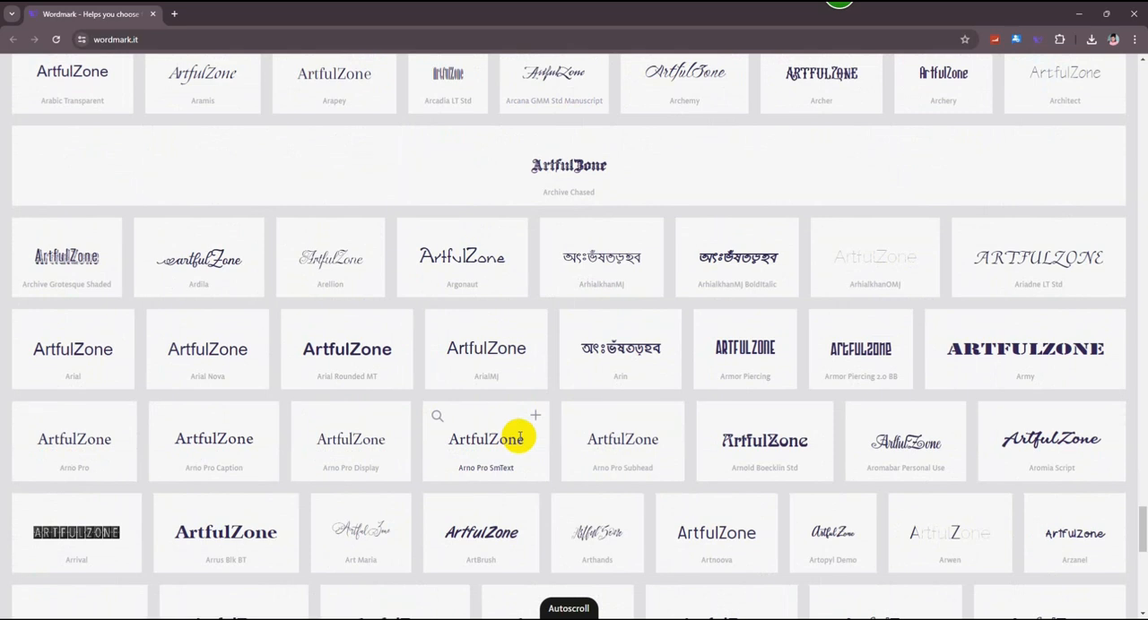
scroll(519, 438, down, 2)
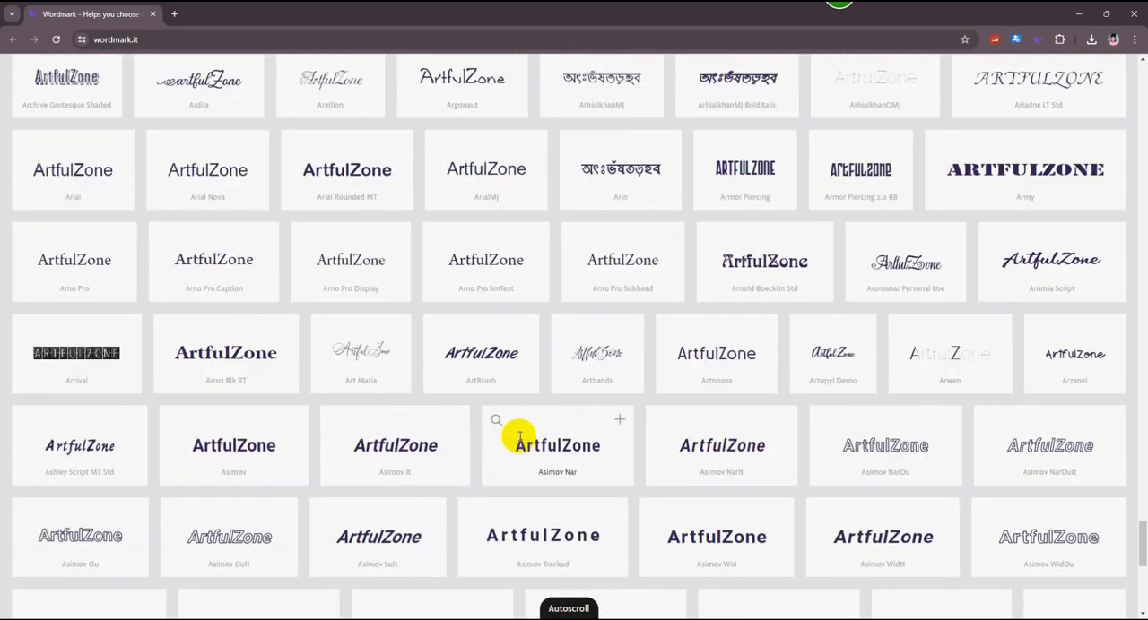
scroll(519, 438, down, 1)
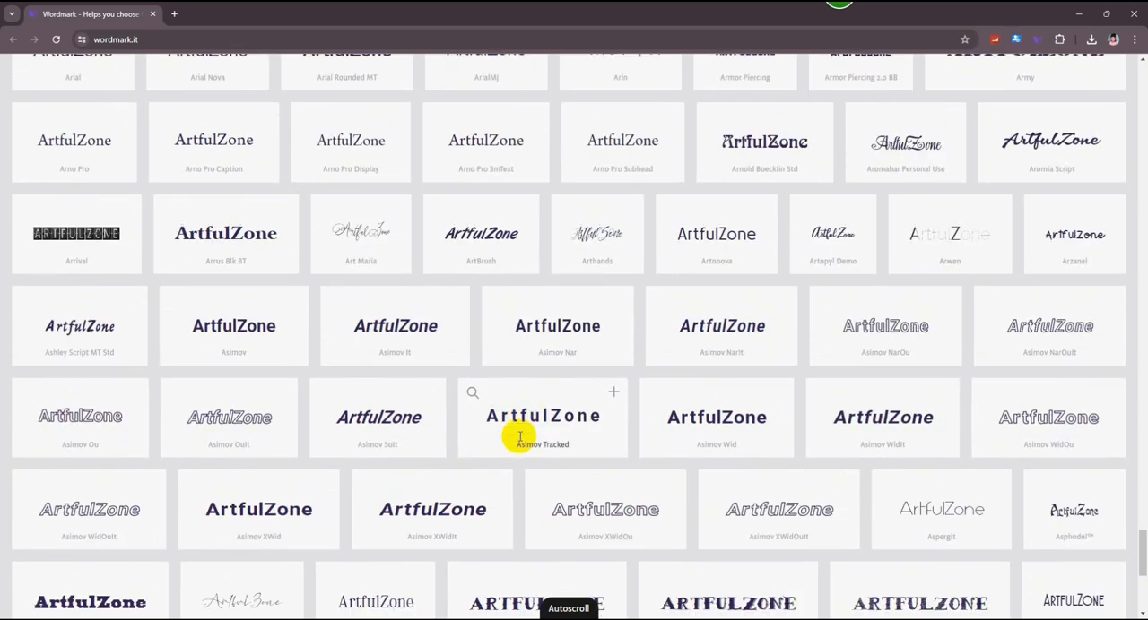
scroll(519, 437, down, 3)
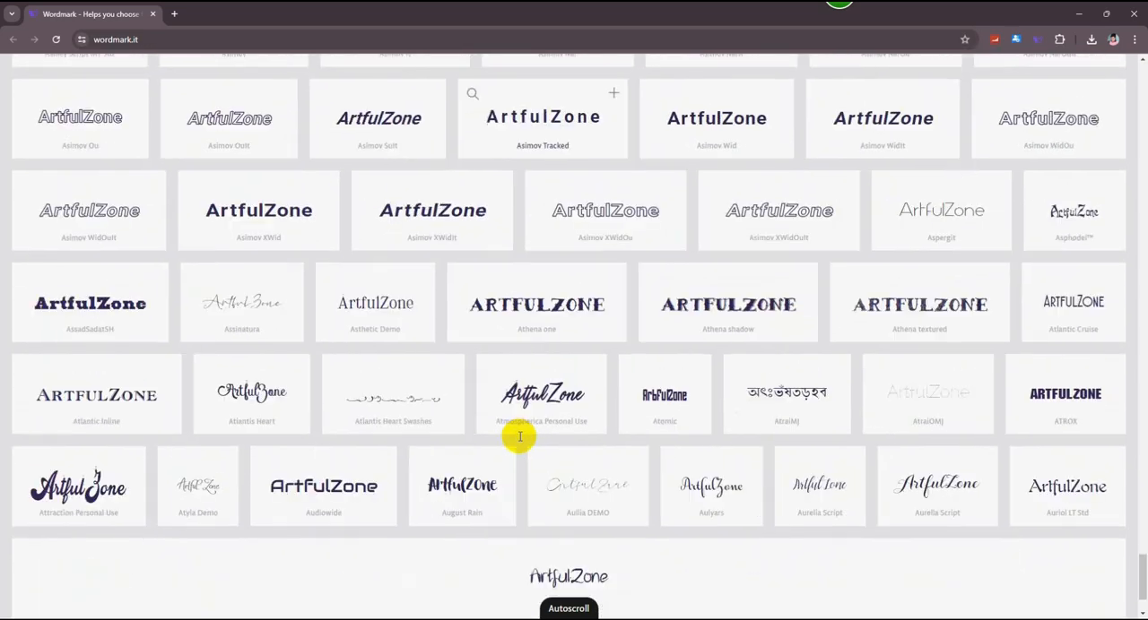
scroll(519, 437, down, 3)
scroll(519, 437, down, 2)
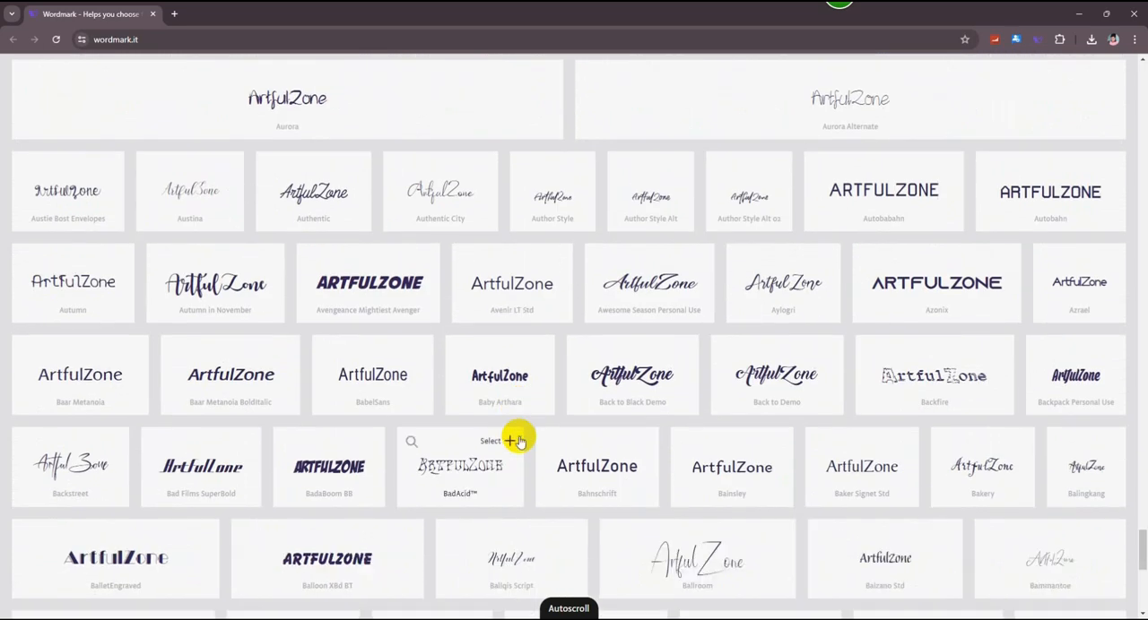
scroll(519, 439, down, 2)
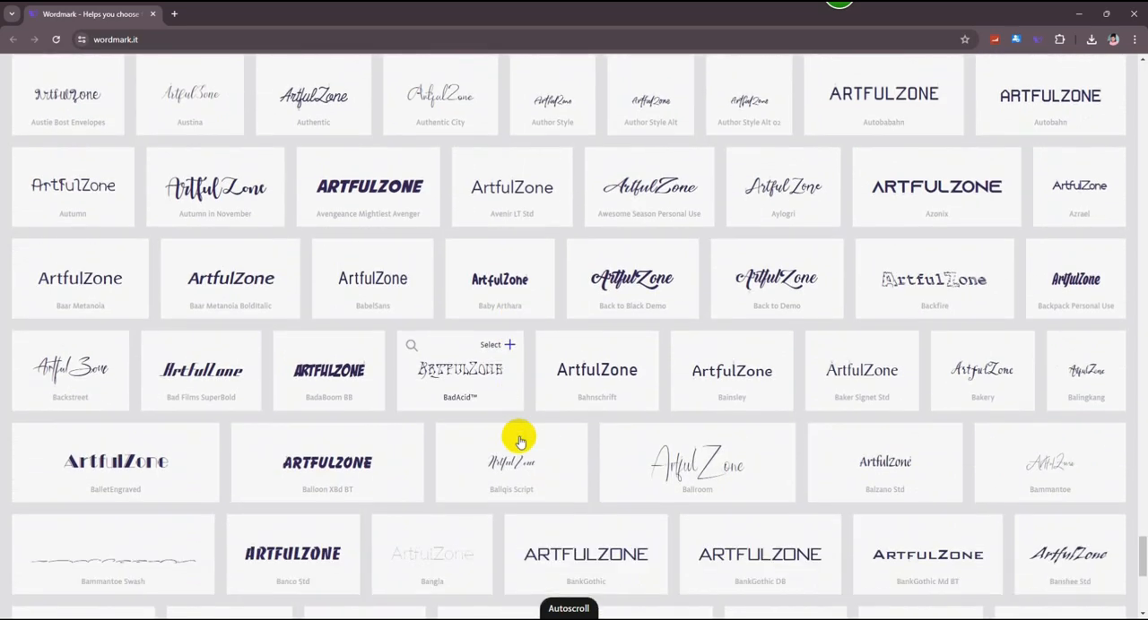
scroll(519, 437, down, 3)
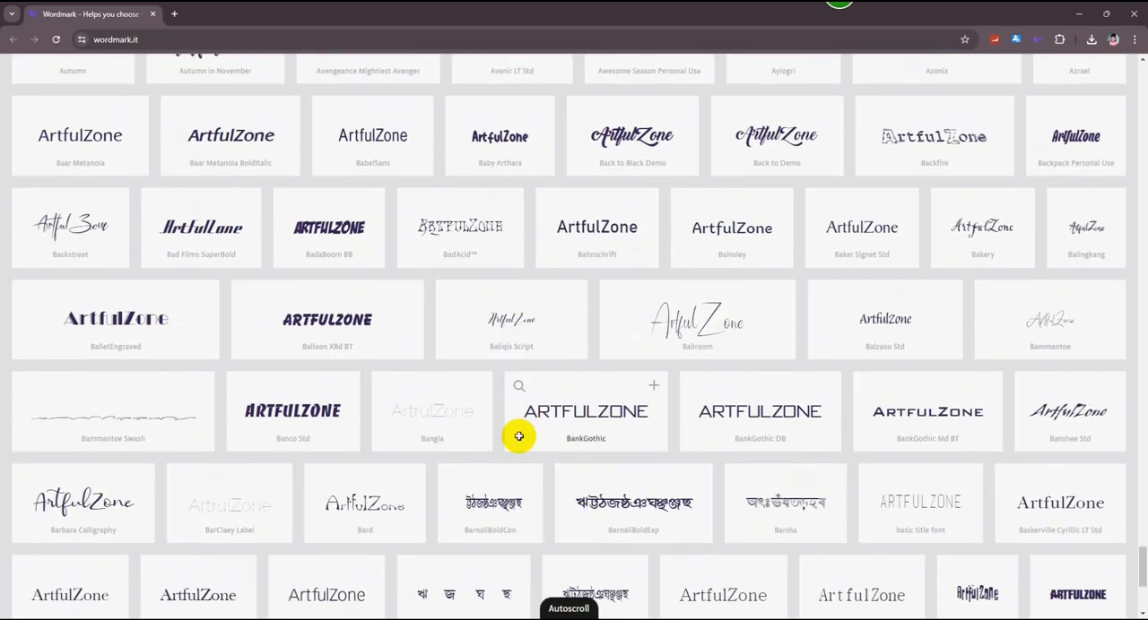
scroll(519, 437, down, 3)
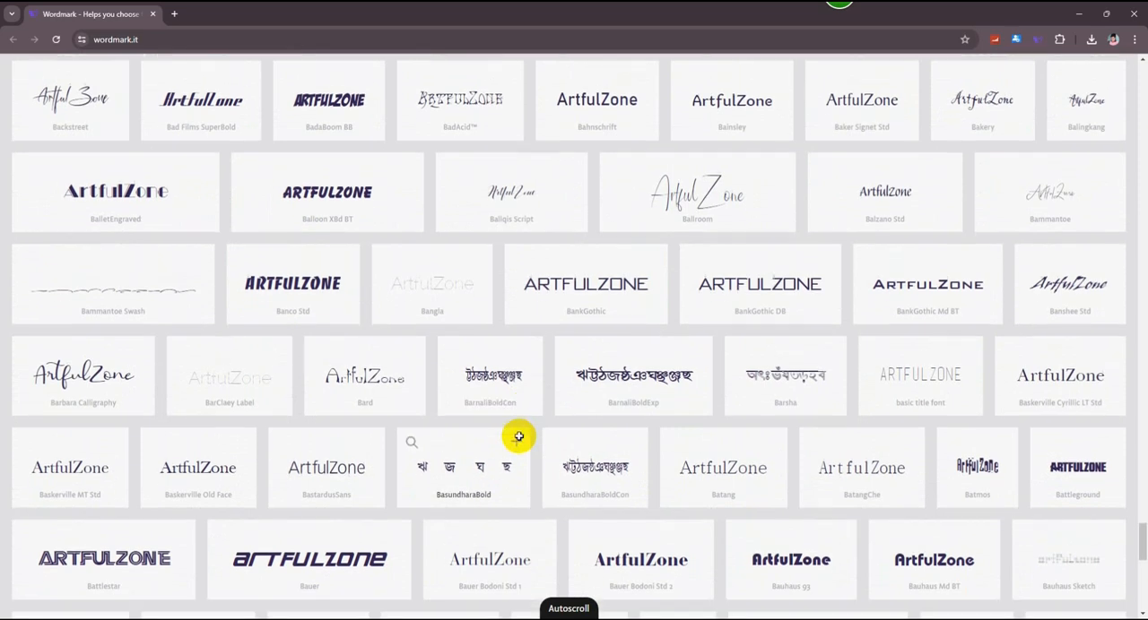
scroll(519, 436, down, 2)
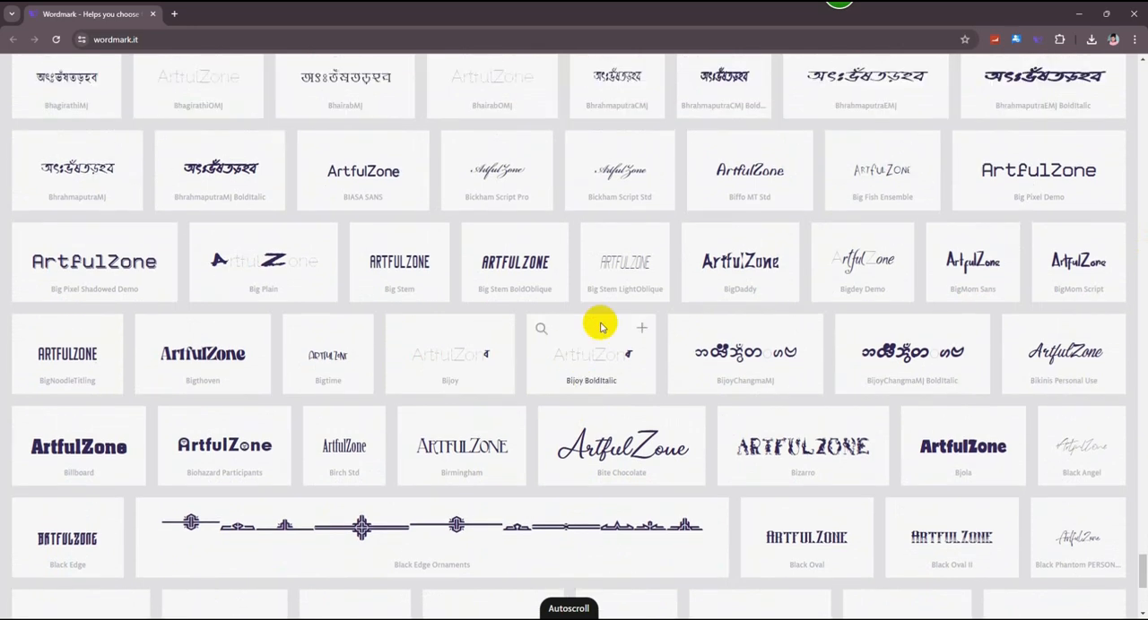
click(1037, 39)
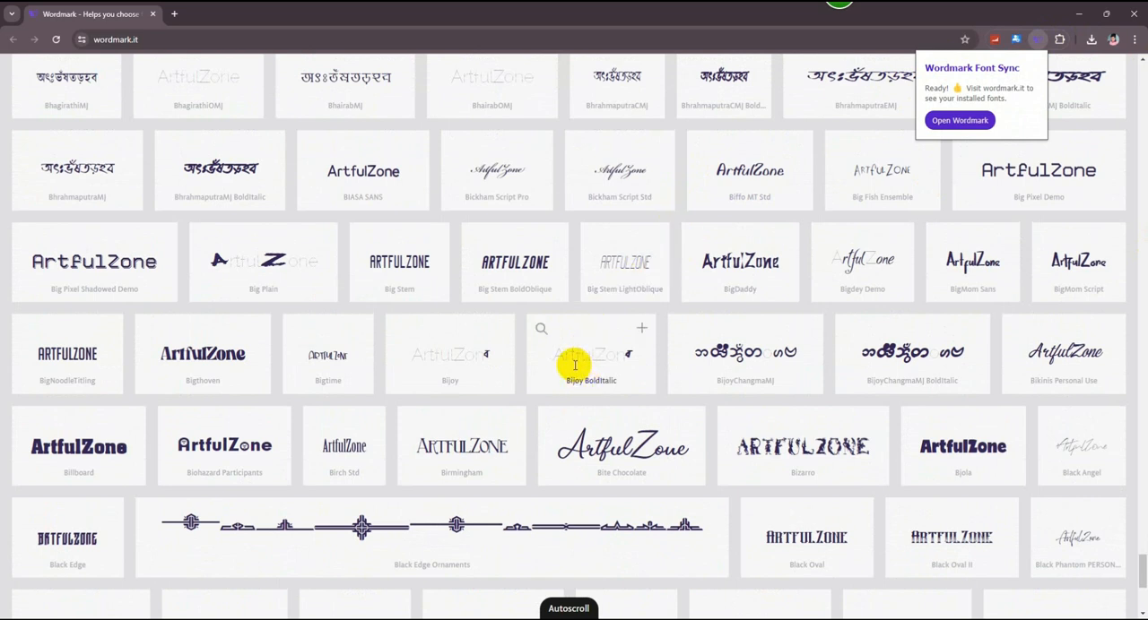
scroll(575, 364, down, 3)
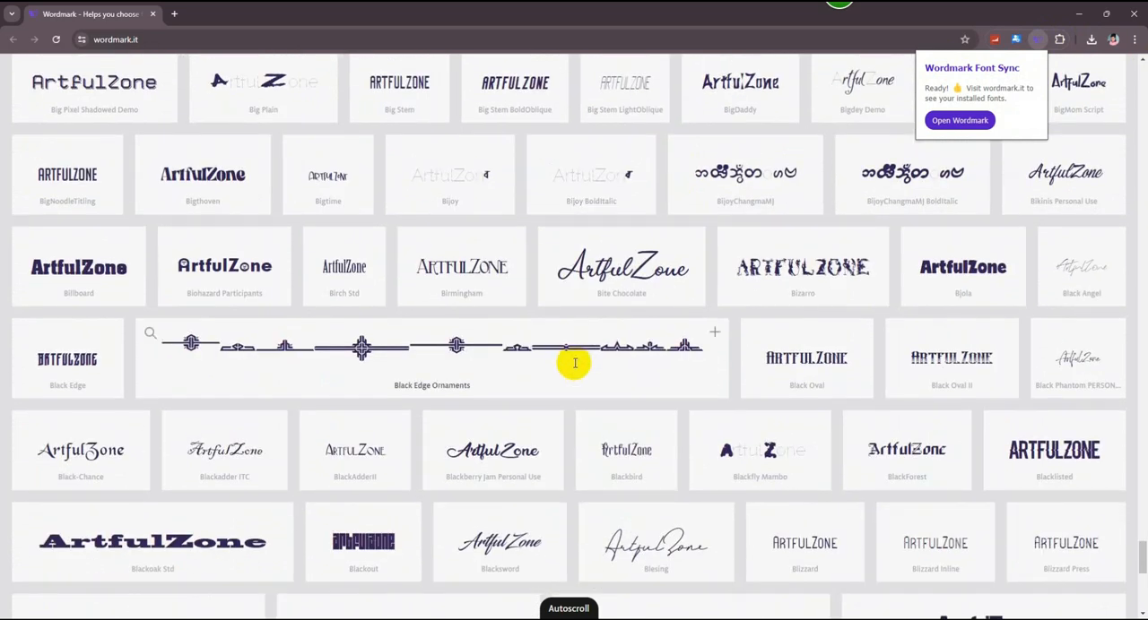
scroll(575, 363, down, 3)
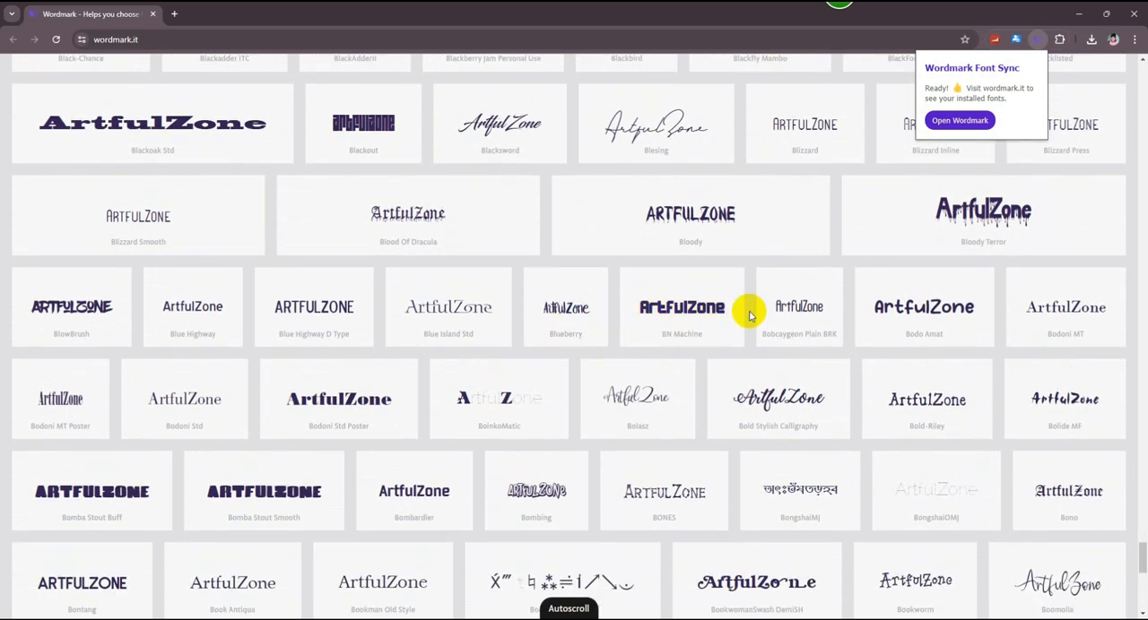
scroll(428, 406, down, 2)
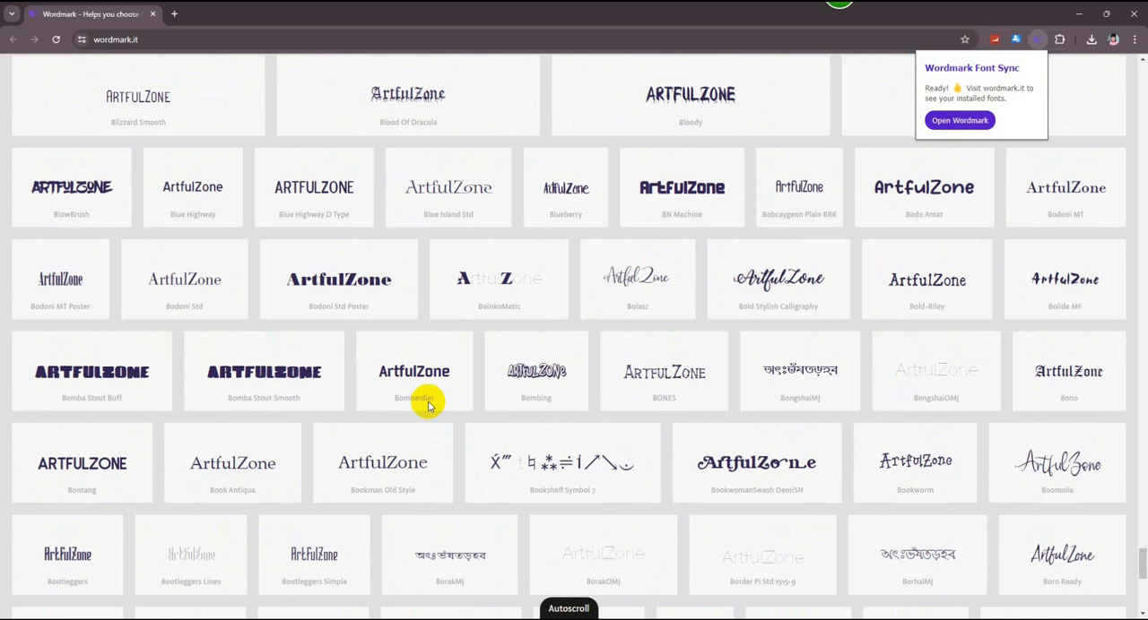
scroll(428, 405, down, 2)
scroll(428, 403, down, 2)
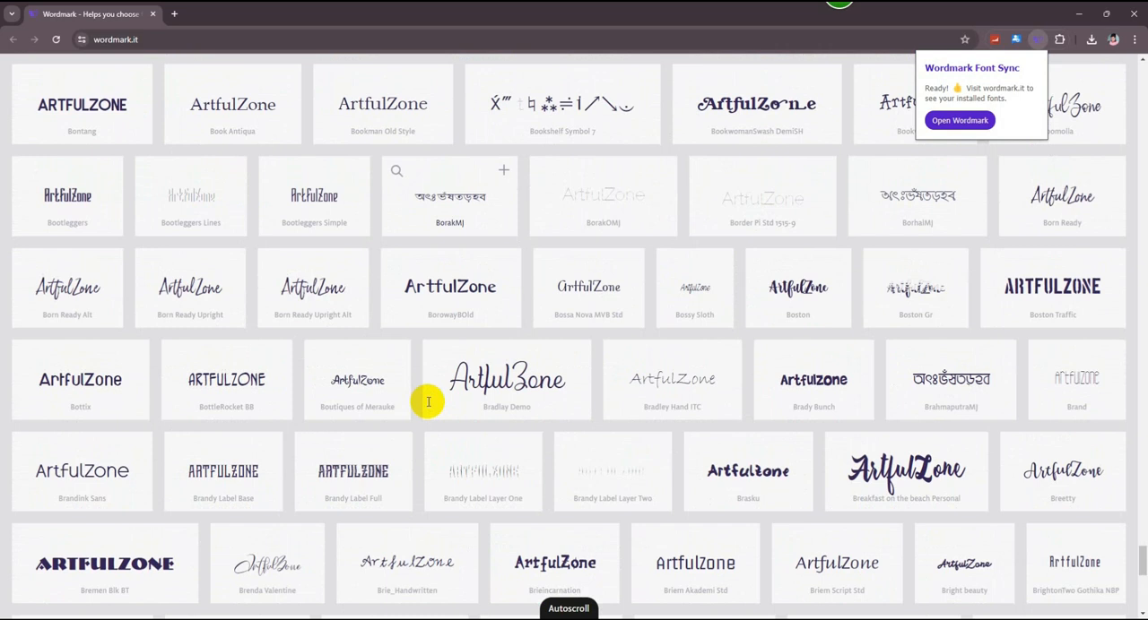
scroll(428, 402, down, 3)
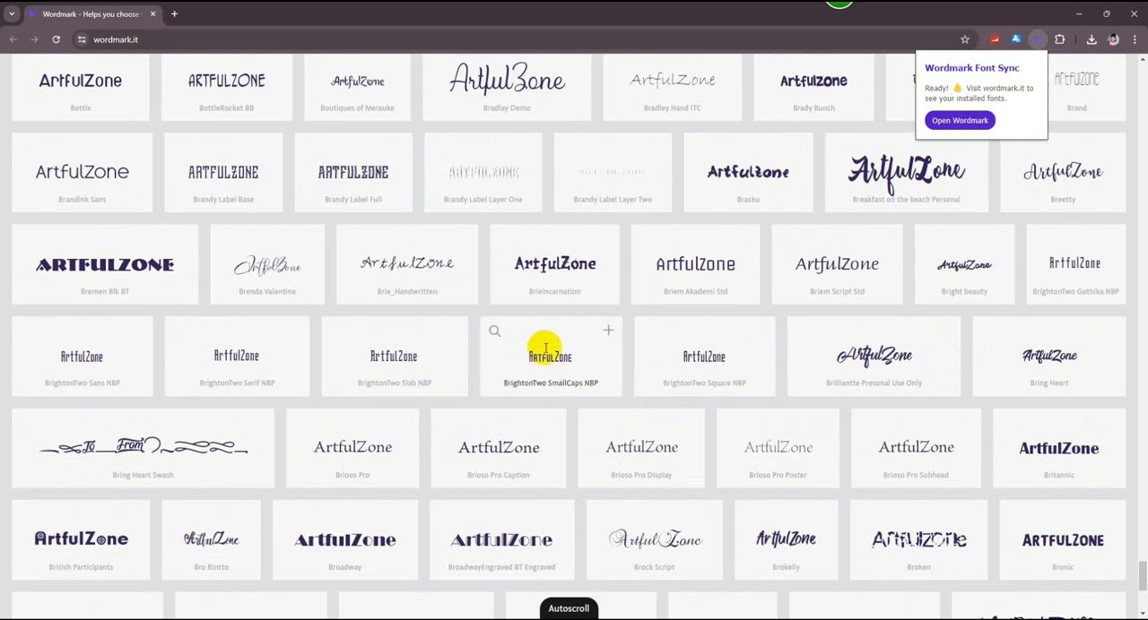
scroll(545, 348, down, 1)
scroll(545, 348, down, 1)
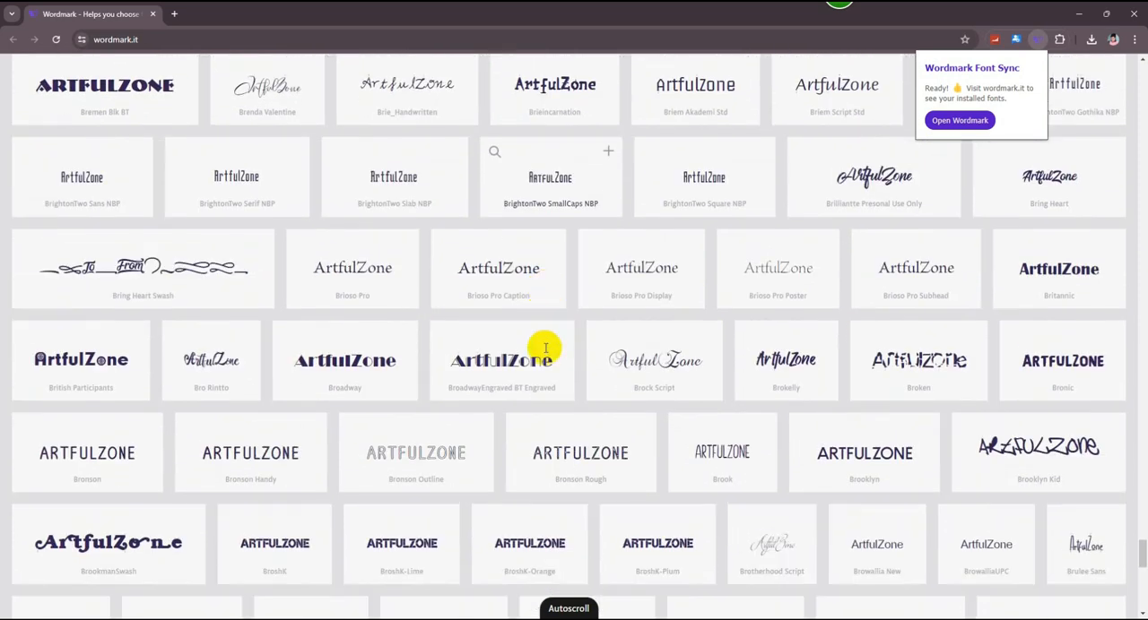
scroll(545, 348, down, 1)
scroll(545, 348, down, 1)
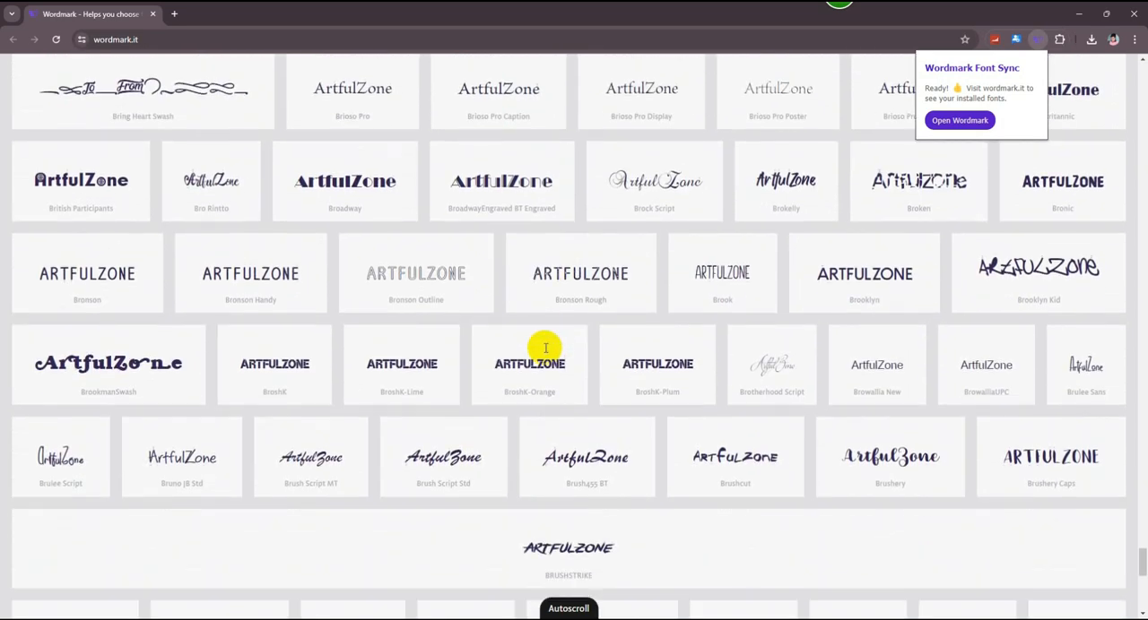
scroll(545, 348, down, 5)
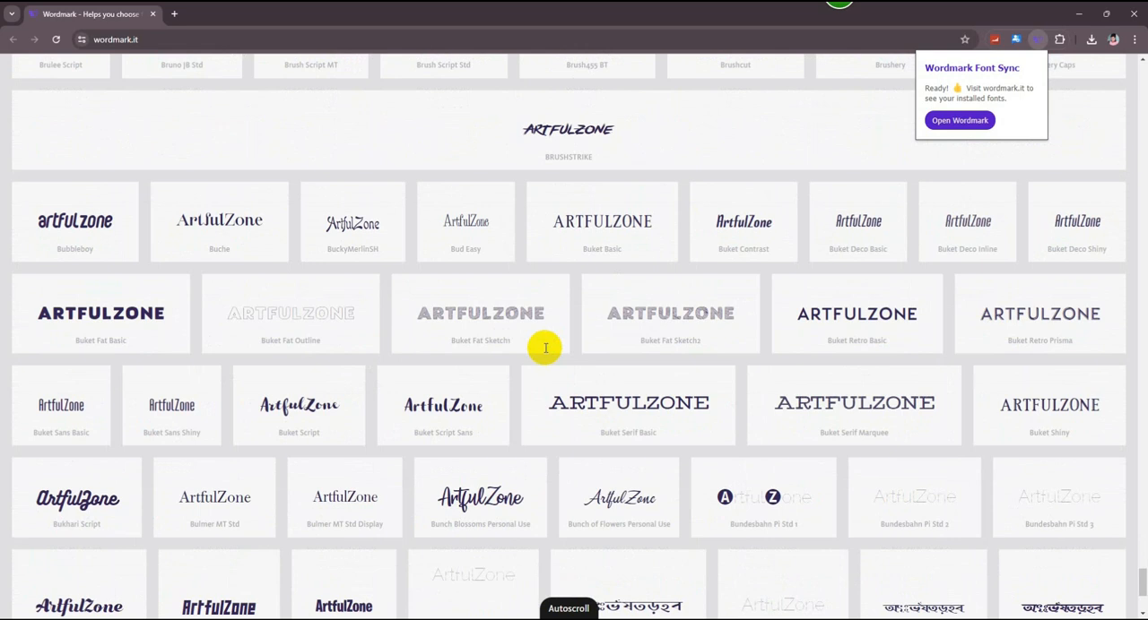
scroll(545, 348, down, 2)
scroll(545, 348, down, 4)
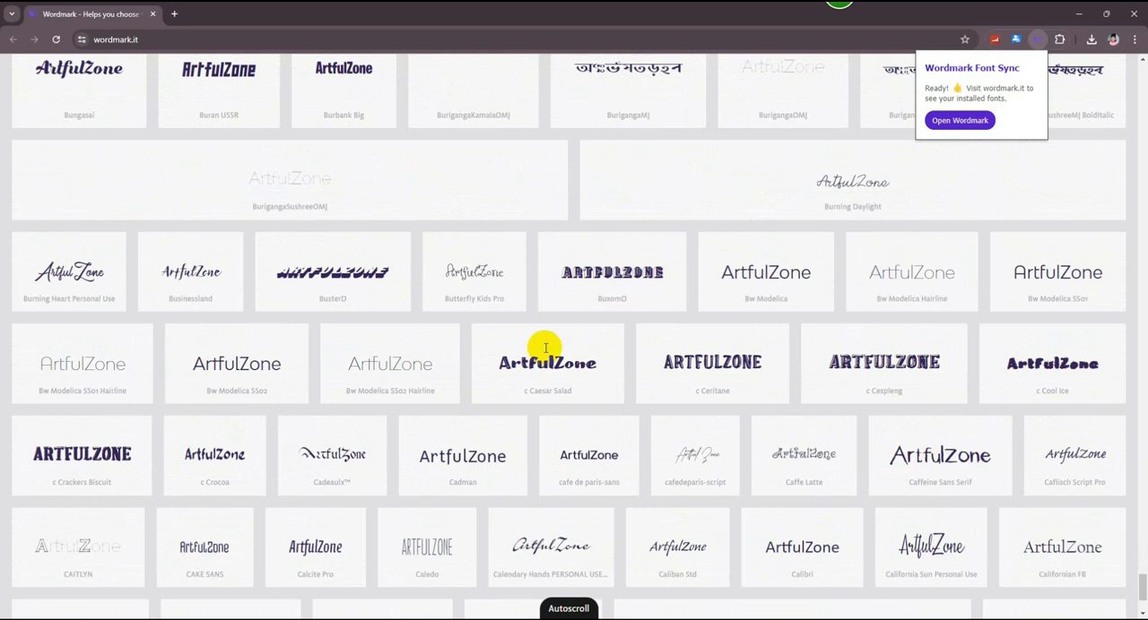
scroll(545, 348, down, 1)
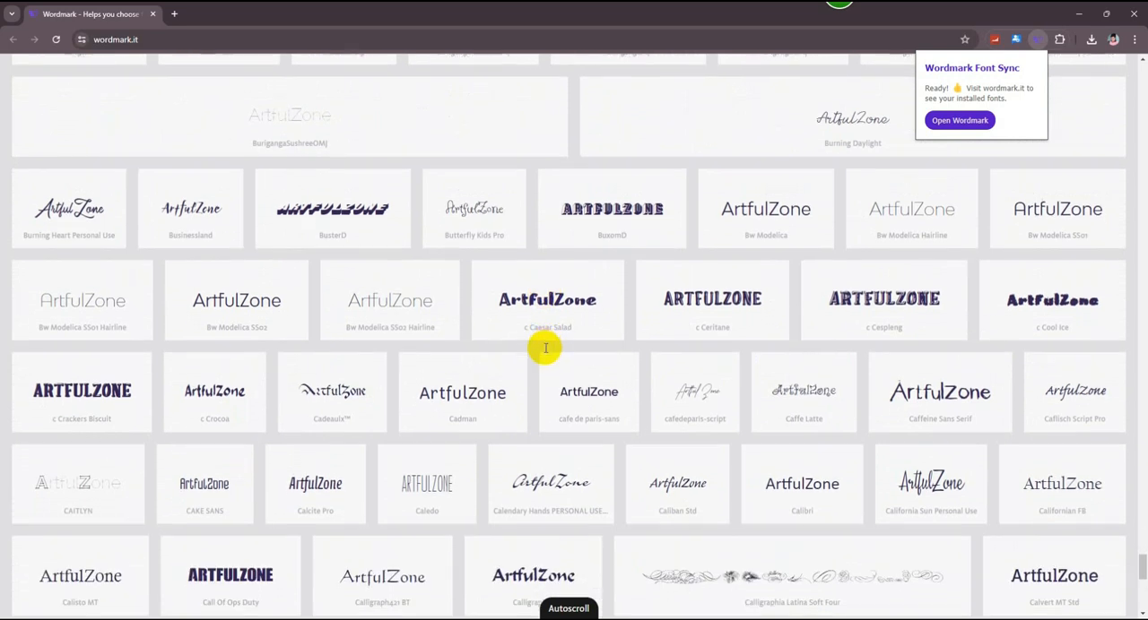
scroll(545, 348, down, 2)
scroll(545, 348, down, 2)
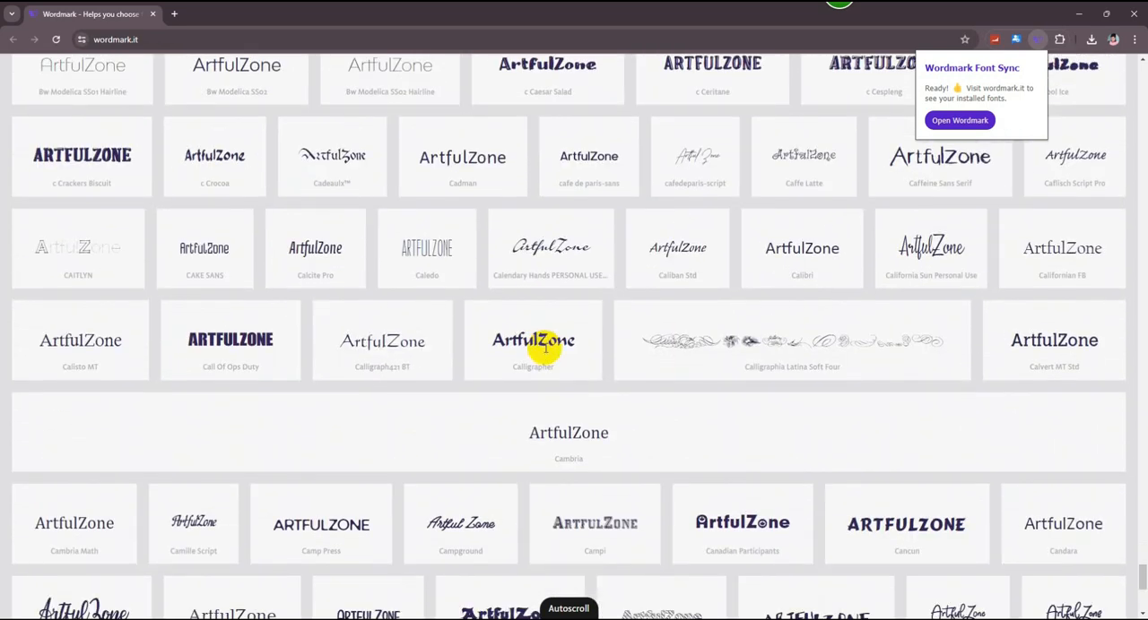
scroll(546, 347, down, 3)
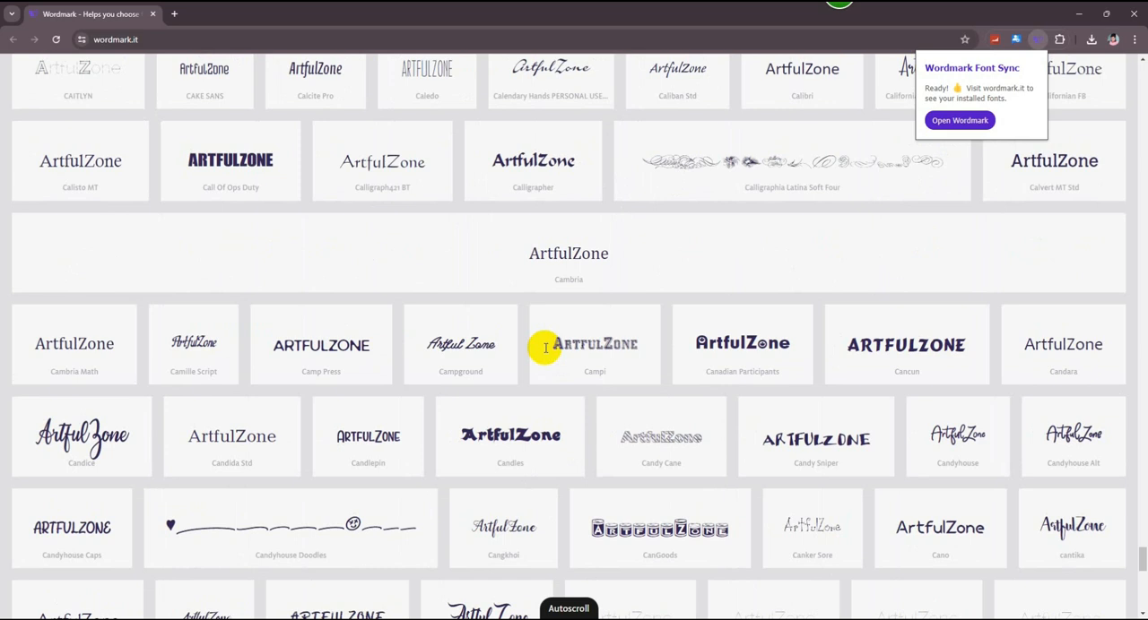
scroll(471, 342, down, 3)
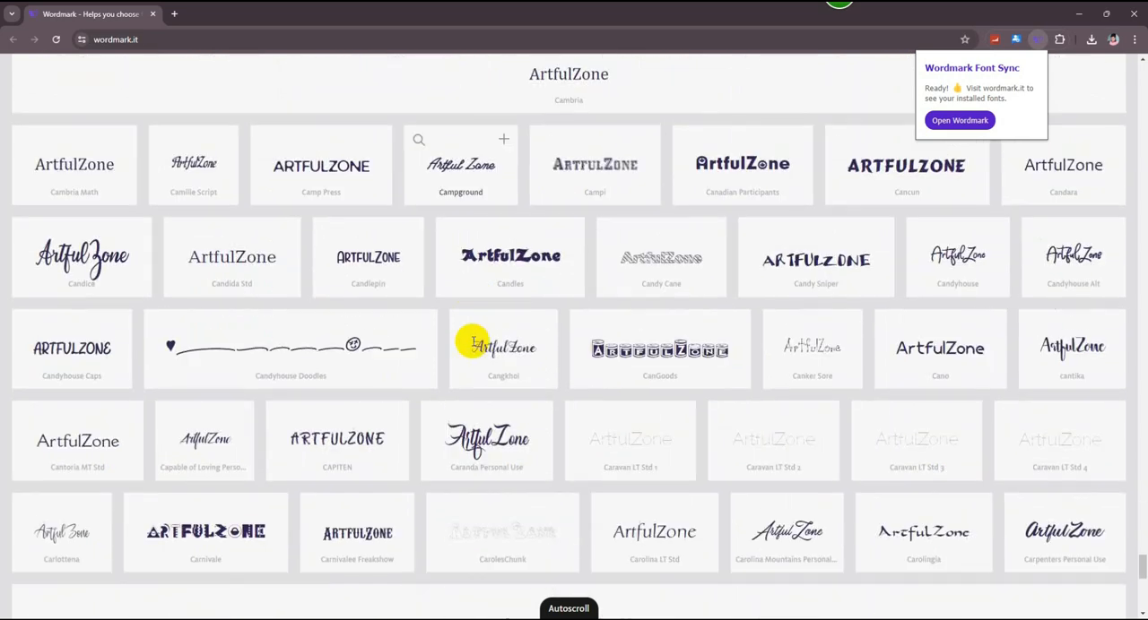
scroll(471, 343, down, 3)
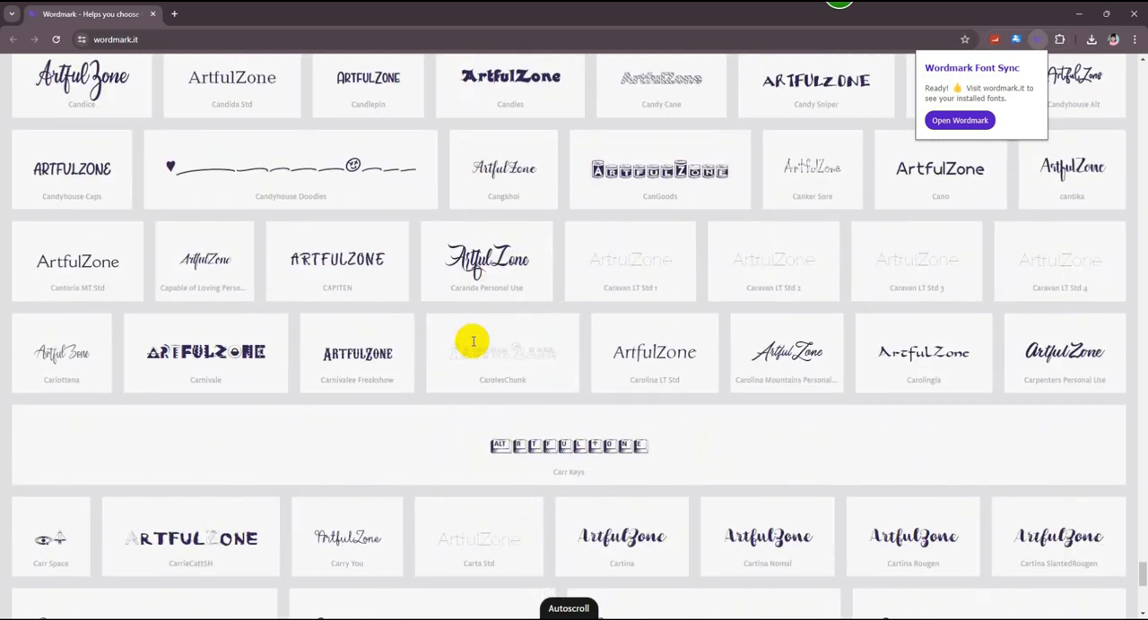
scroll(473, 341, down, 8)
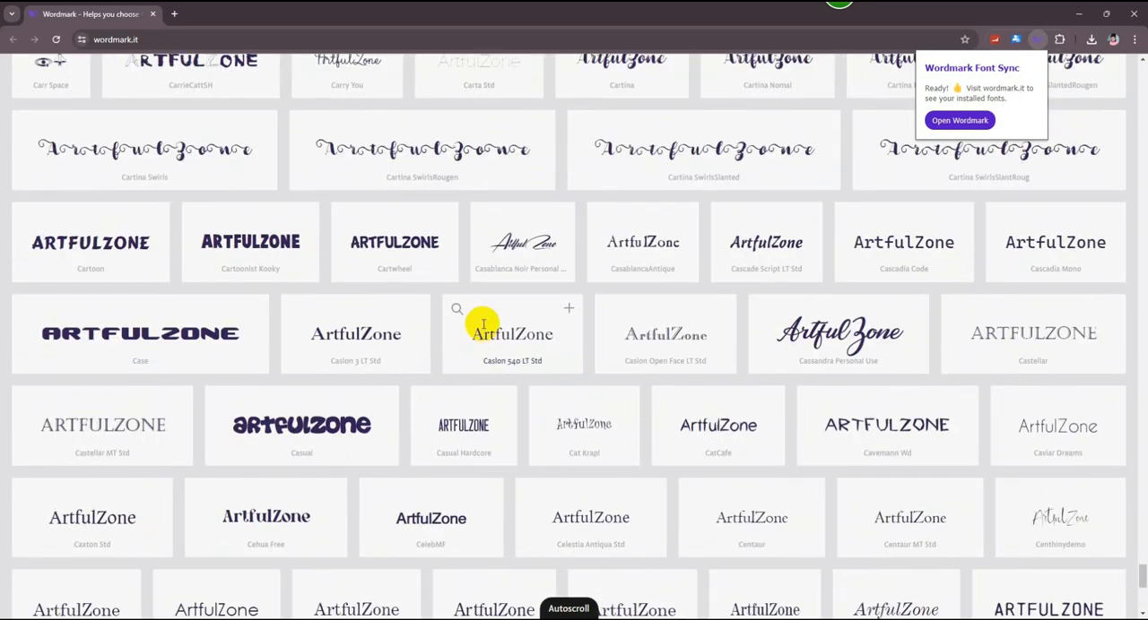
scroll(482, 325, down, 3)
scroll(482, 325, down, 4)
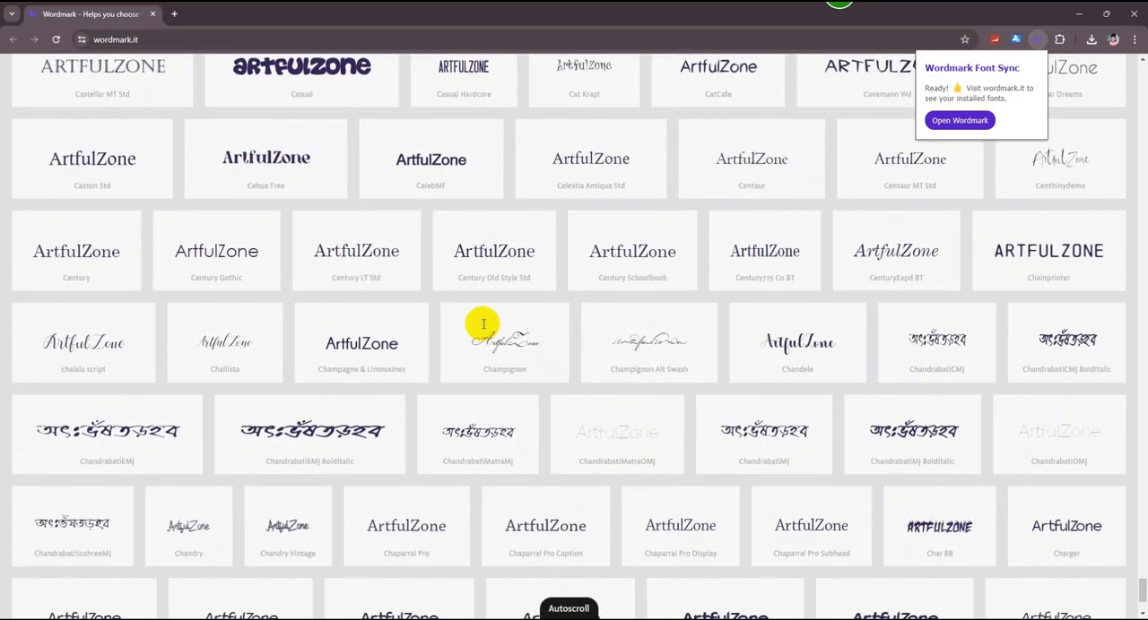
scroll(482, 325, down, 3)
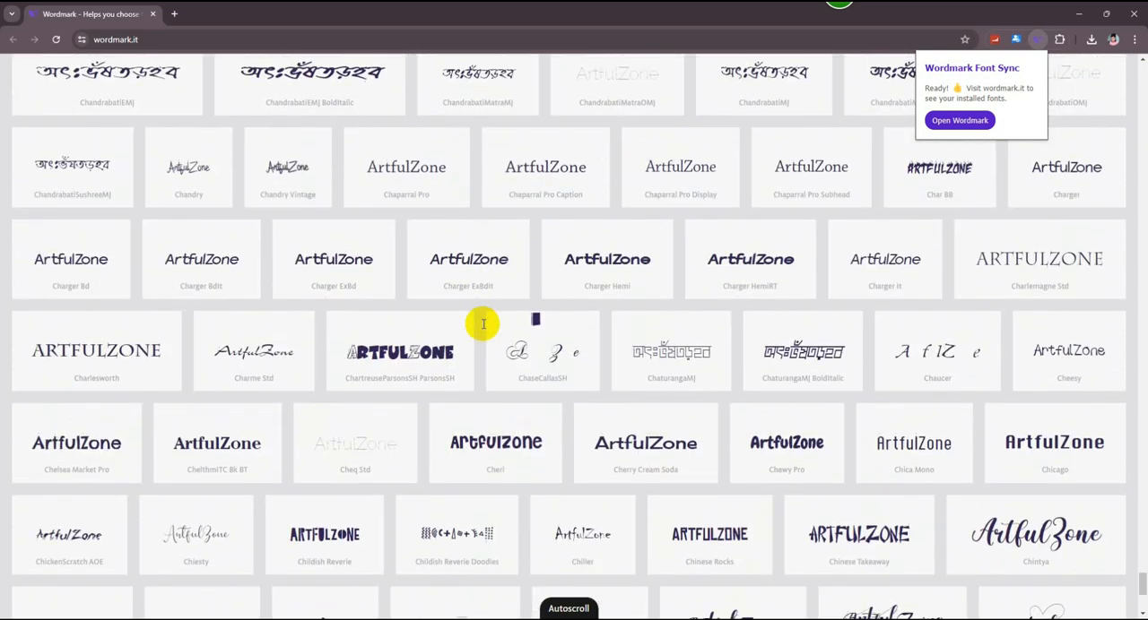
scroll(482, 324, down, 3)
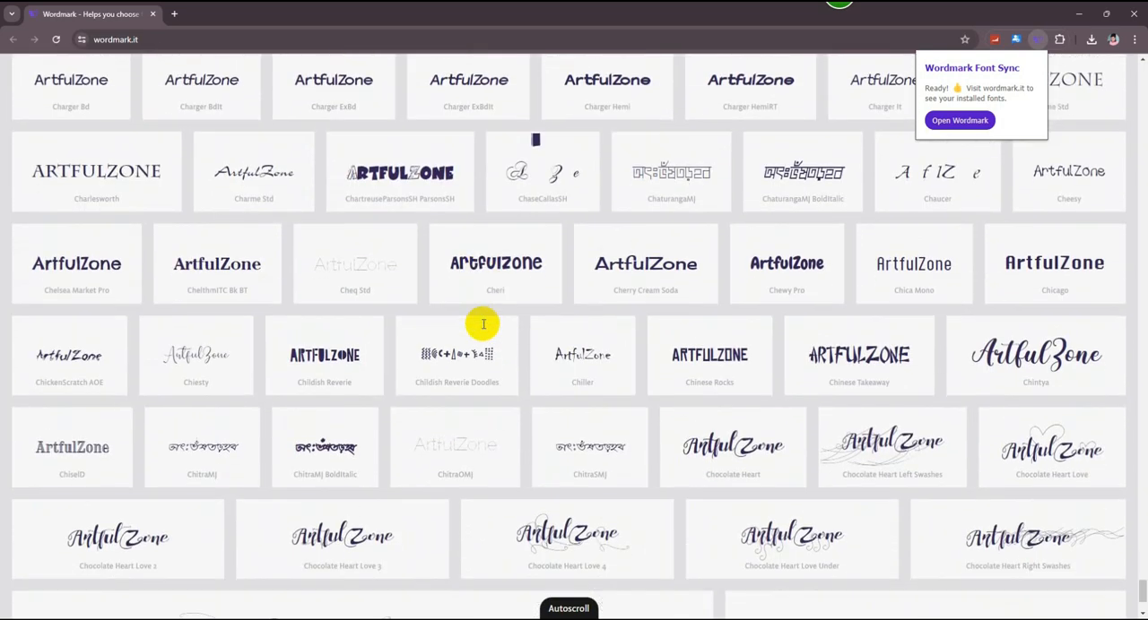
scroll(483, 324, down, 1)
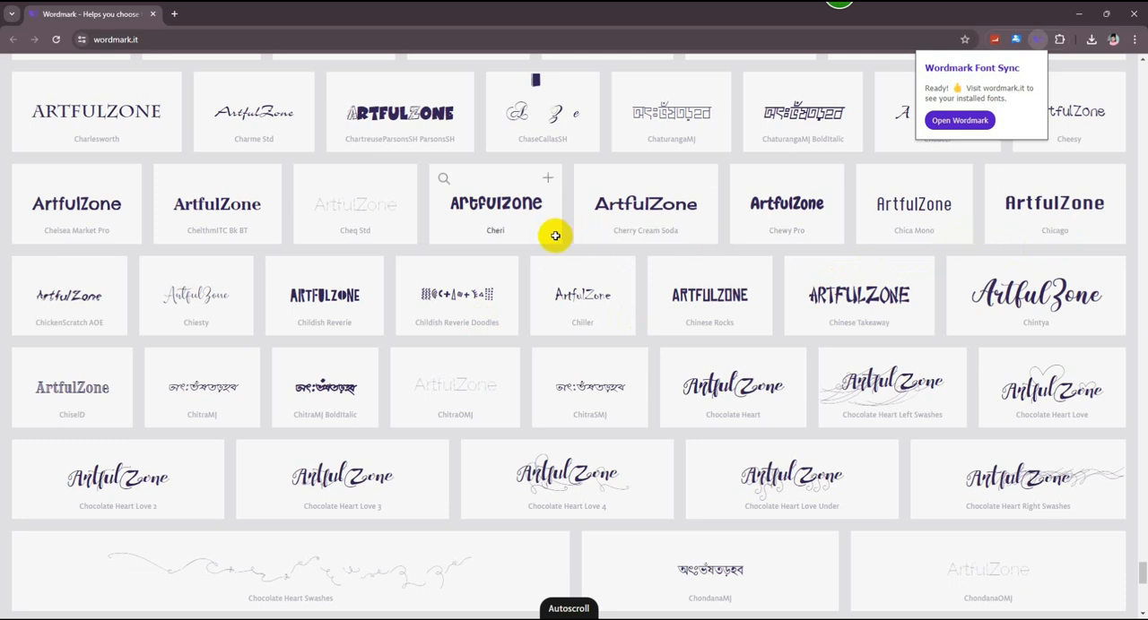
scroll(552, 269, down, 4)
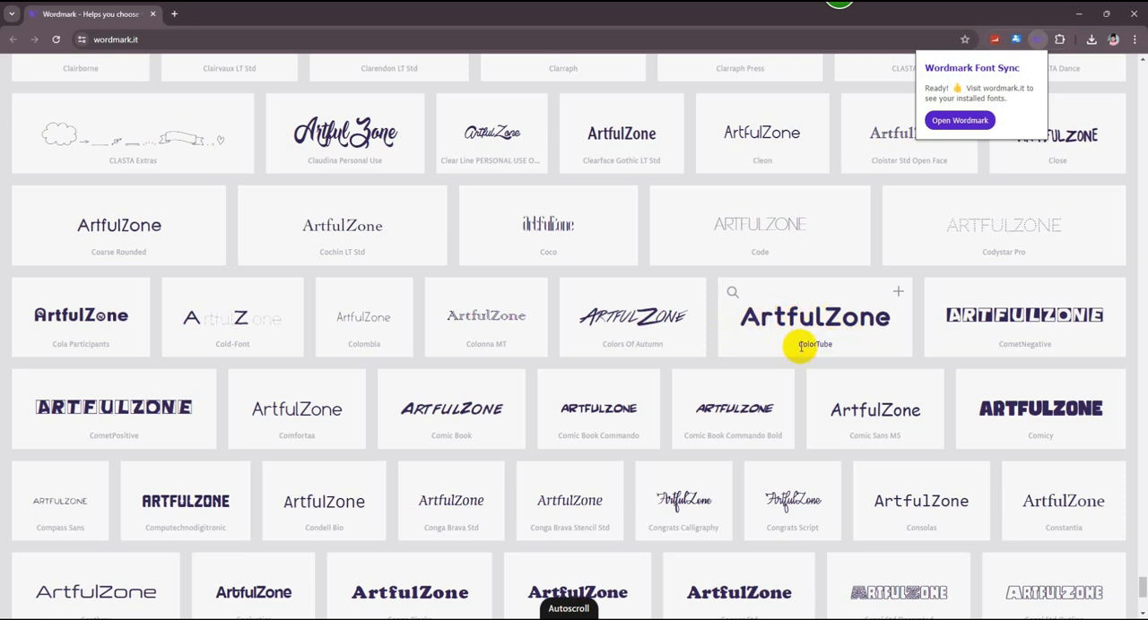
Shortlist the ColorTube font, inspect its ArtfulZone preview enlarged, and switch back to the logo artwork in Illustrator.
drag(800, 347, 1117, 85)
click(1117, 82)
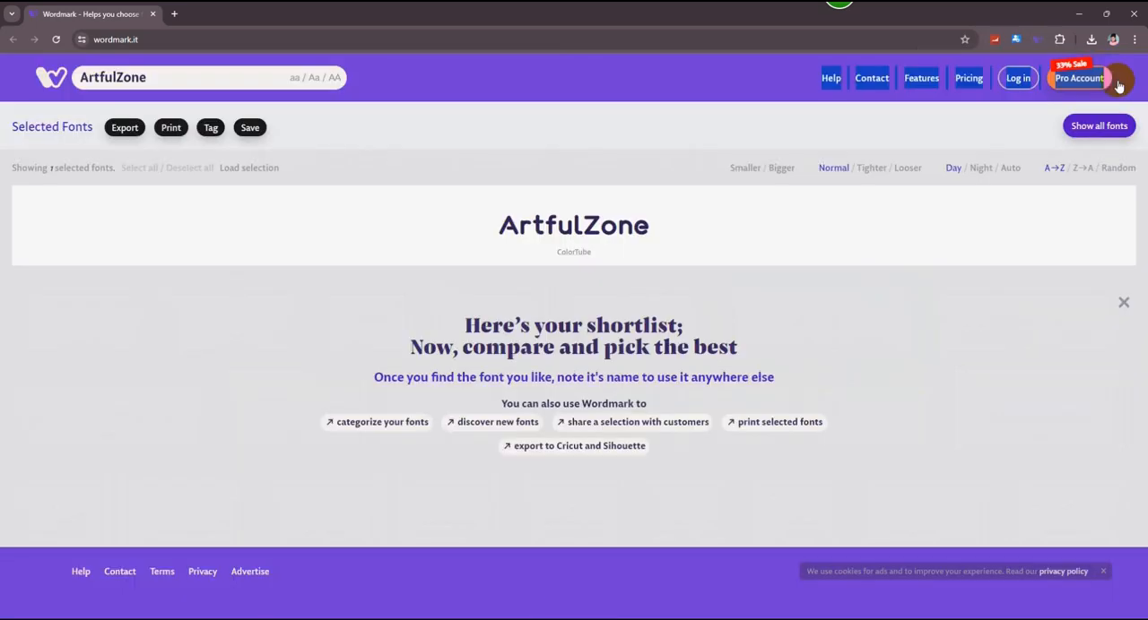
double_click(584, 254)
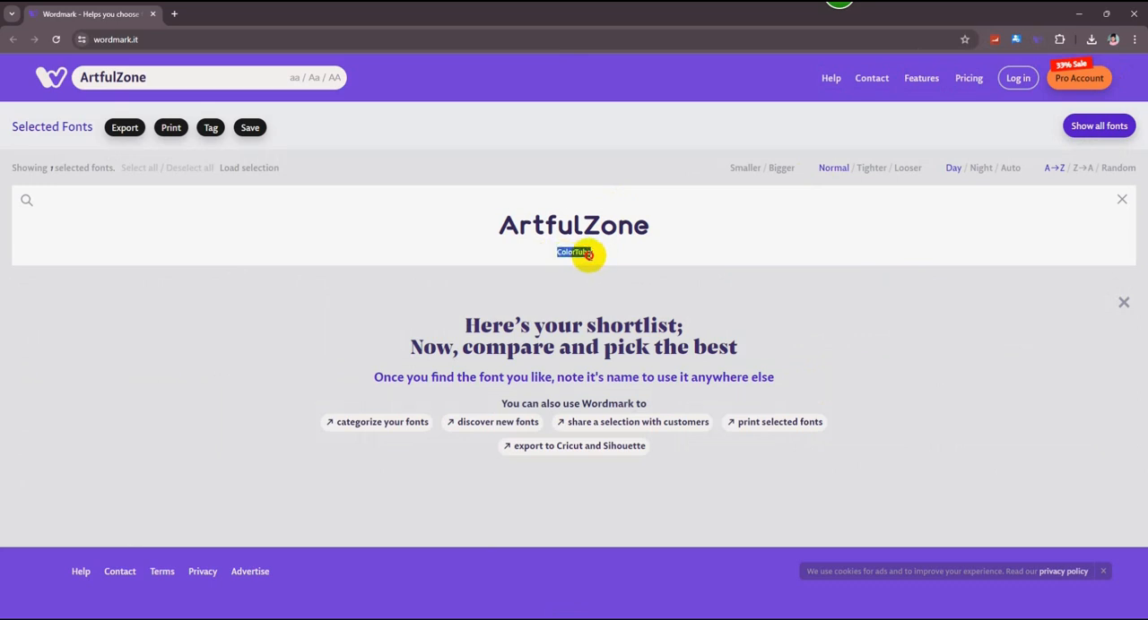
click(587, 255)
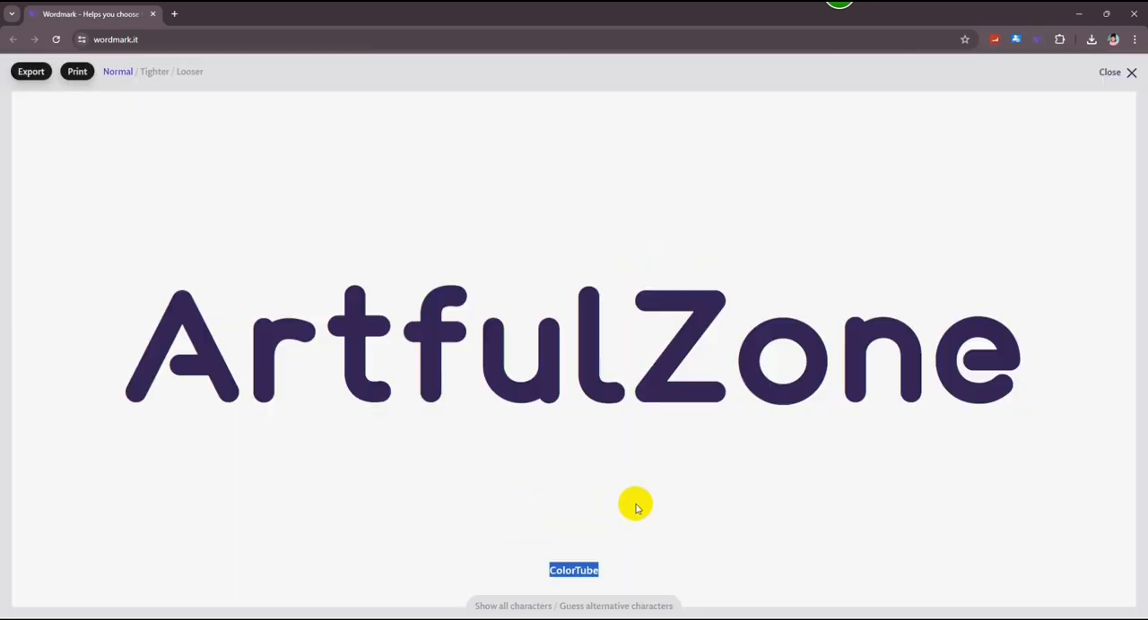
click(1079, 13)
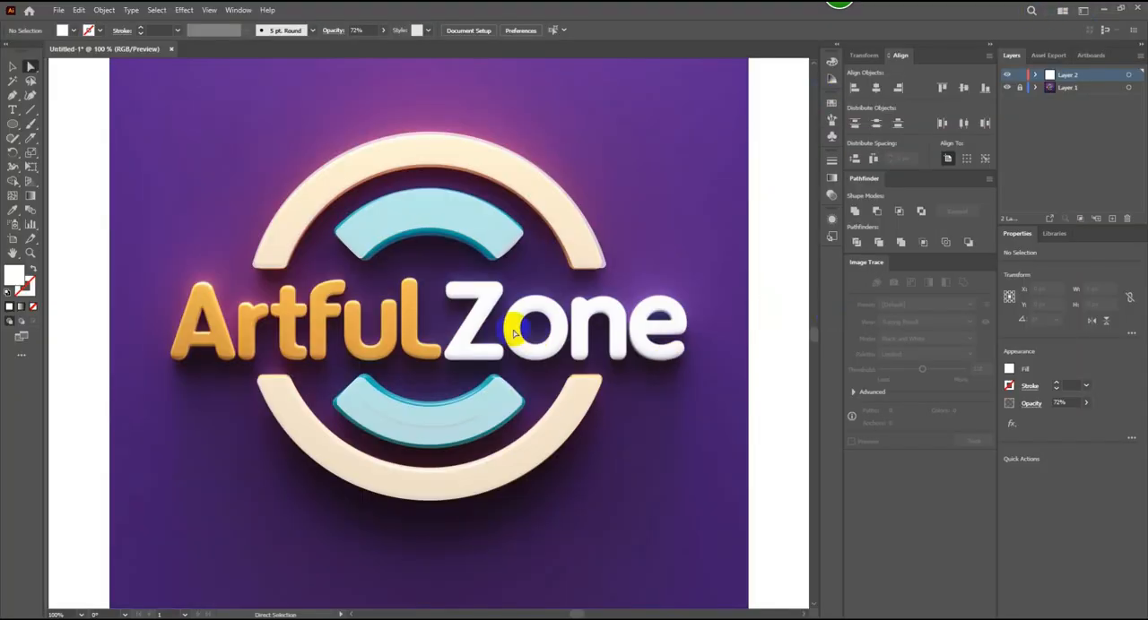
Add a point text object near the logo image's upper-left corner and scale it up to about 135.75 pt.
click(15, 118)
click(407, 462)
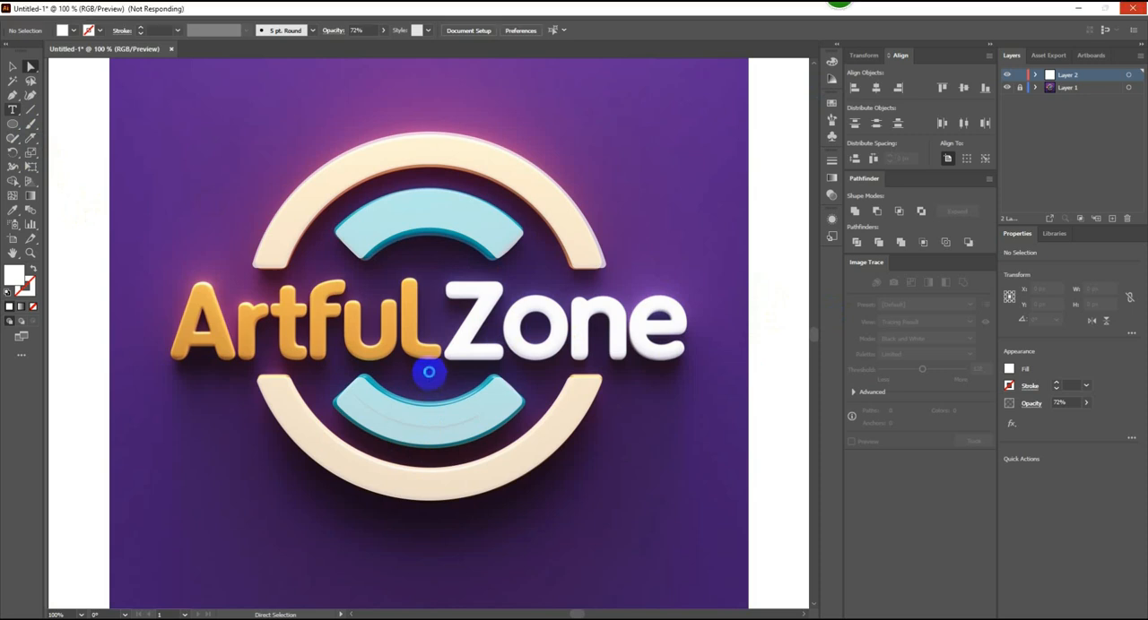
click(109, 142)
click(12, 69)
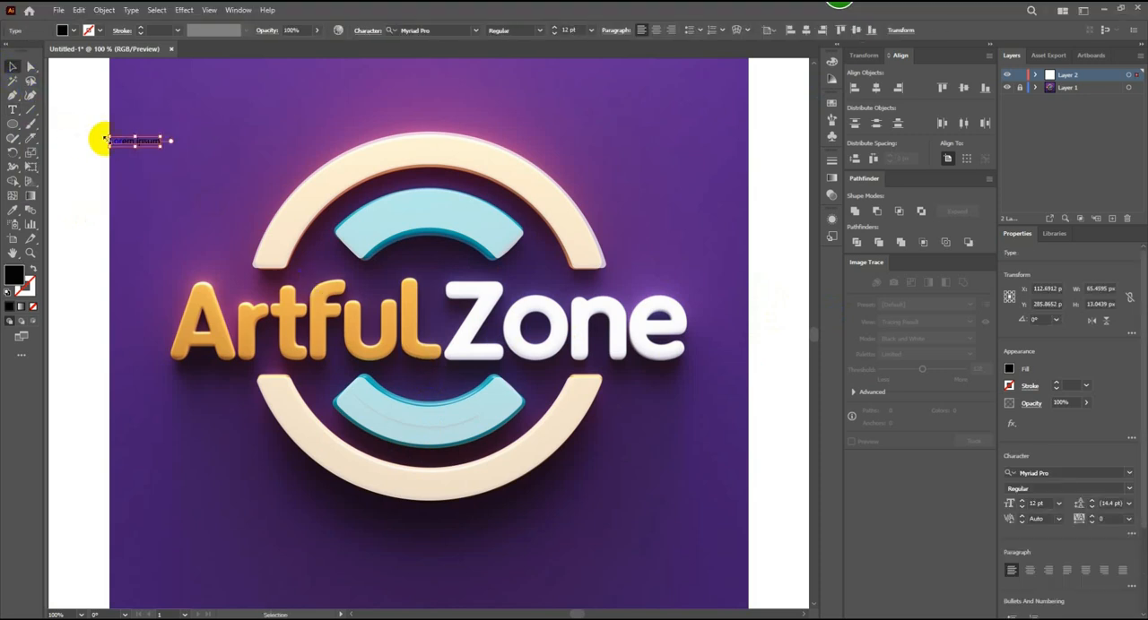
drag(162, 150, 447, 283)
drag(284, 144, 585, 236)
Replace the enlarged placeholder text with "ArtfulZone".
click(12, 109)
drag(708, 235, 144, 232)
text(AR)
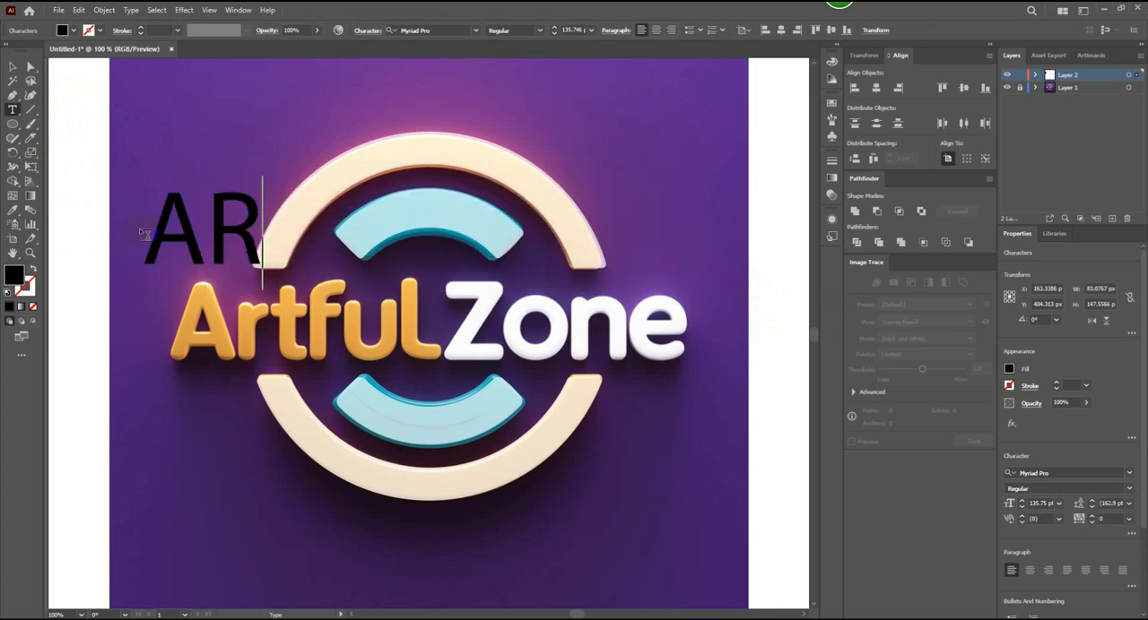
key(BackSpace)
text(rtf)
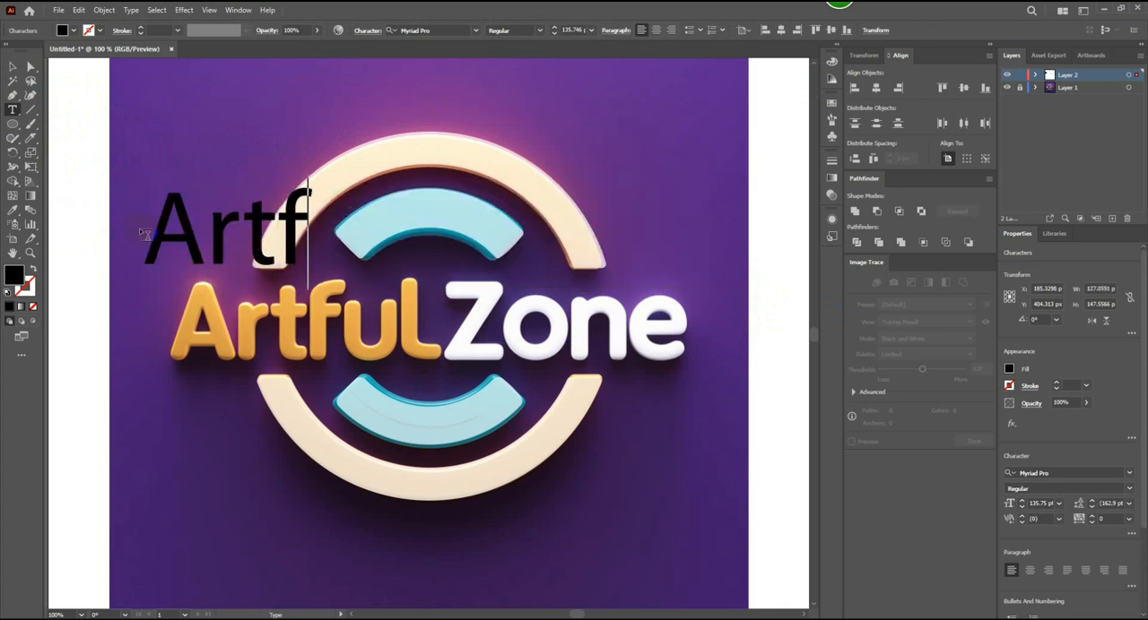
text(ul)
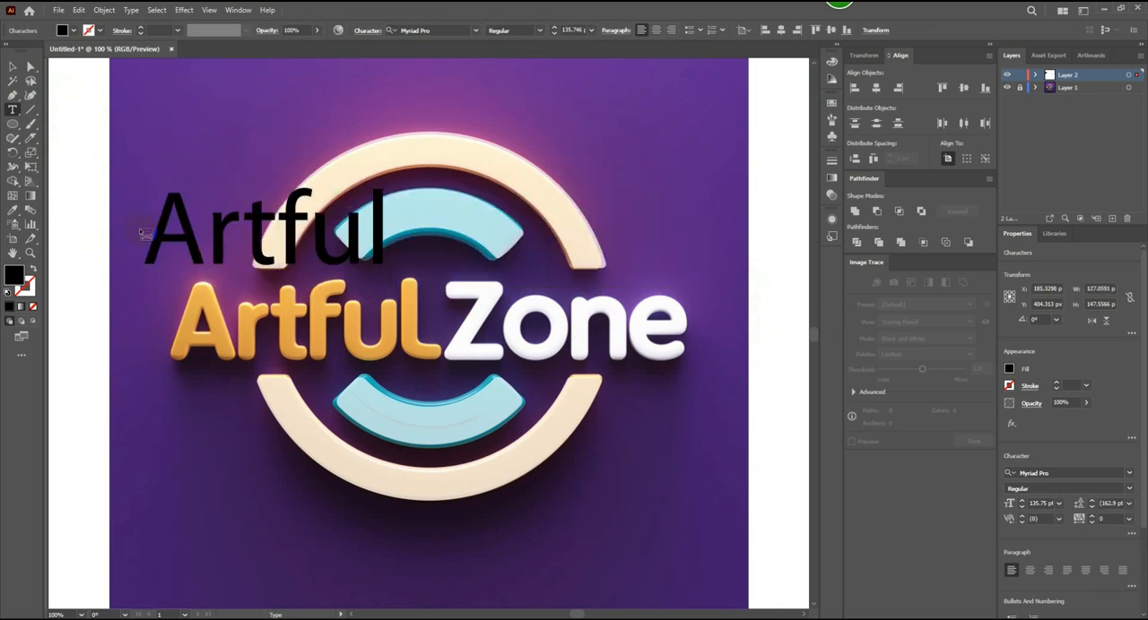
text(Zone)
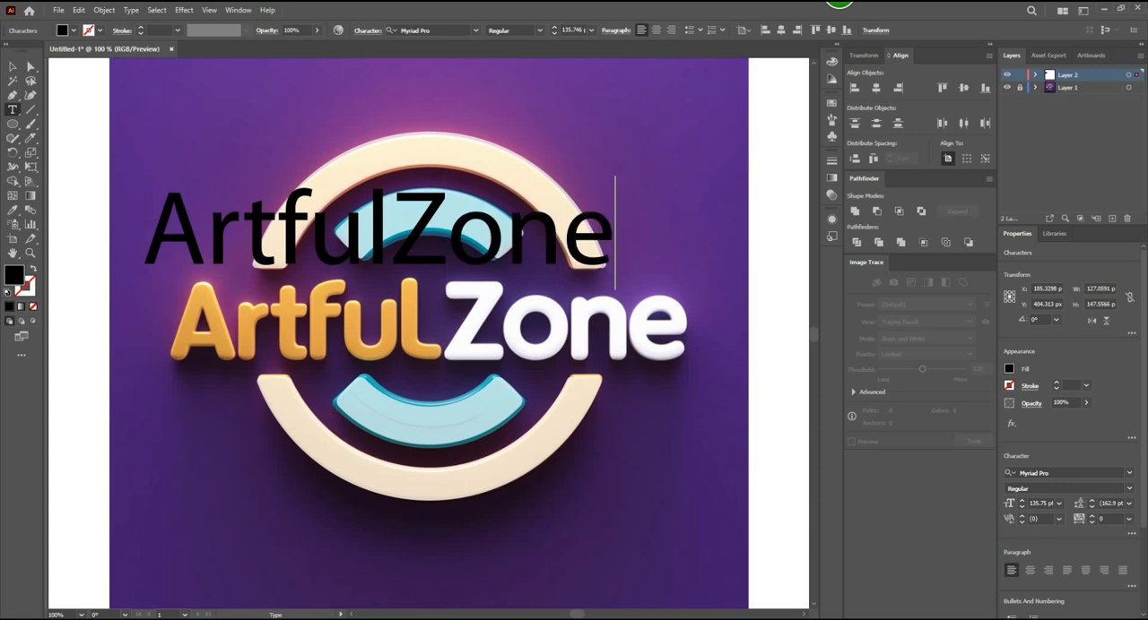
Fill the ArtfulZone text with white and place it above the logo's upper arc.
click(12, 66)
drag(416, 188, 508, 464)
click(73, 30)
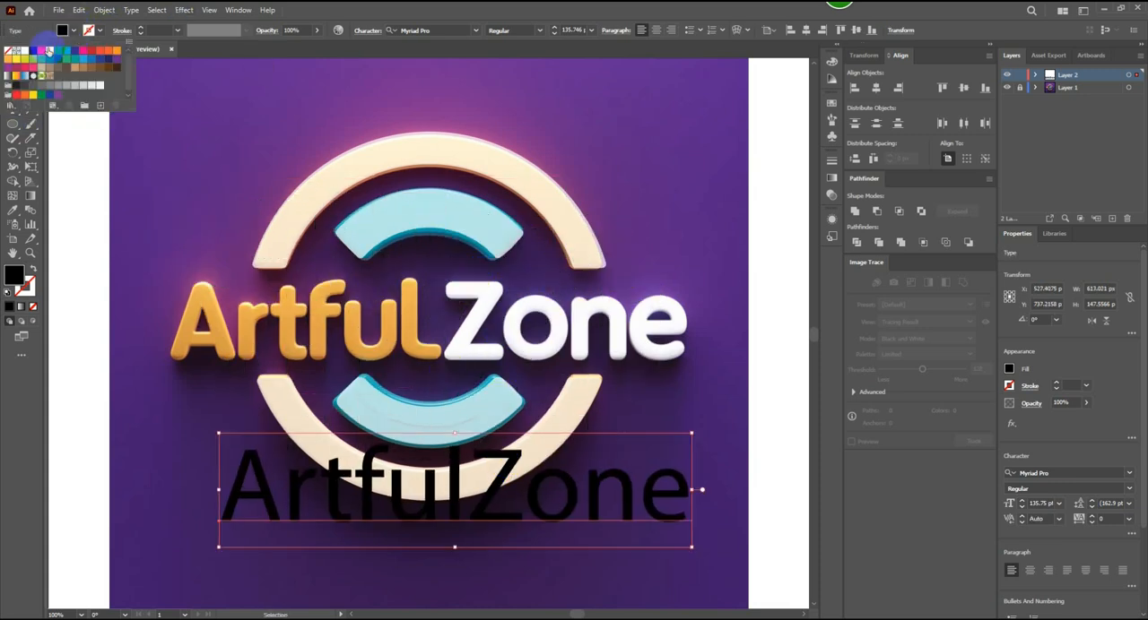
click(20, 51)
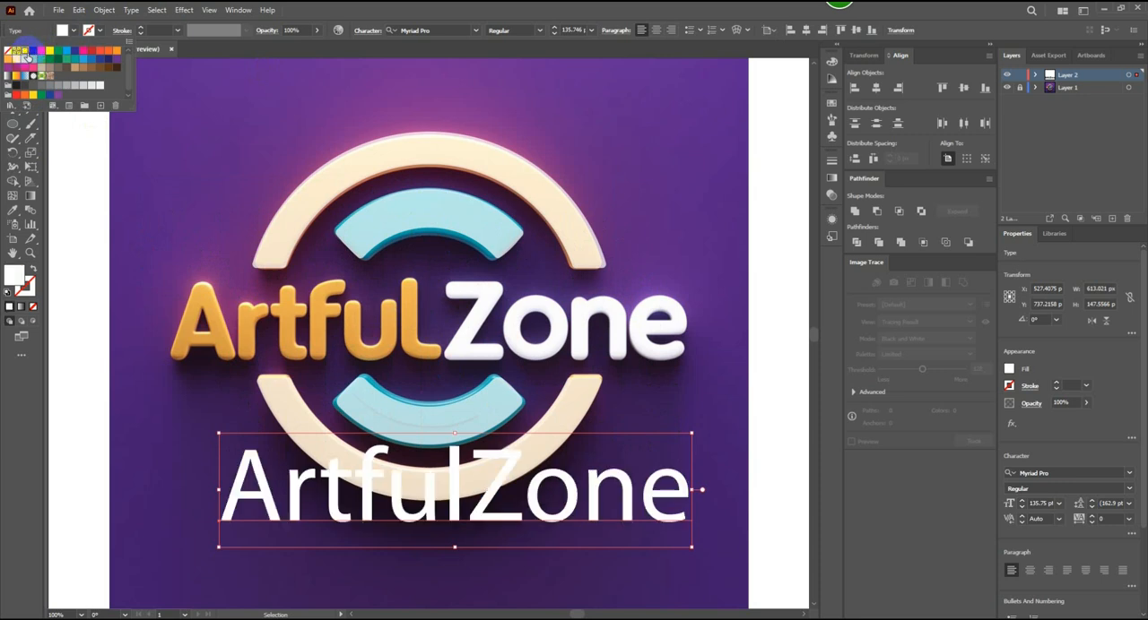
click(454, 498)
drag(451, 476, 456, 92)
scroll(492, 186, up, 2)
drag(492, 201, 493, 161)
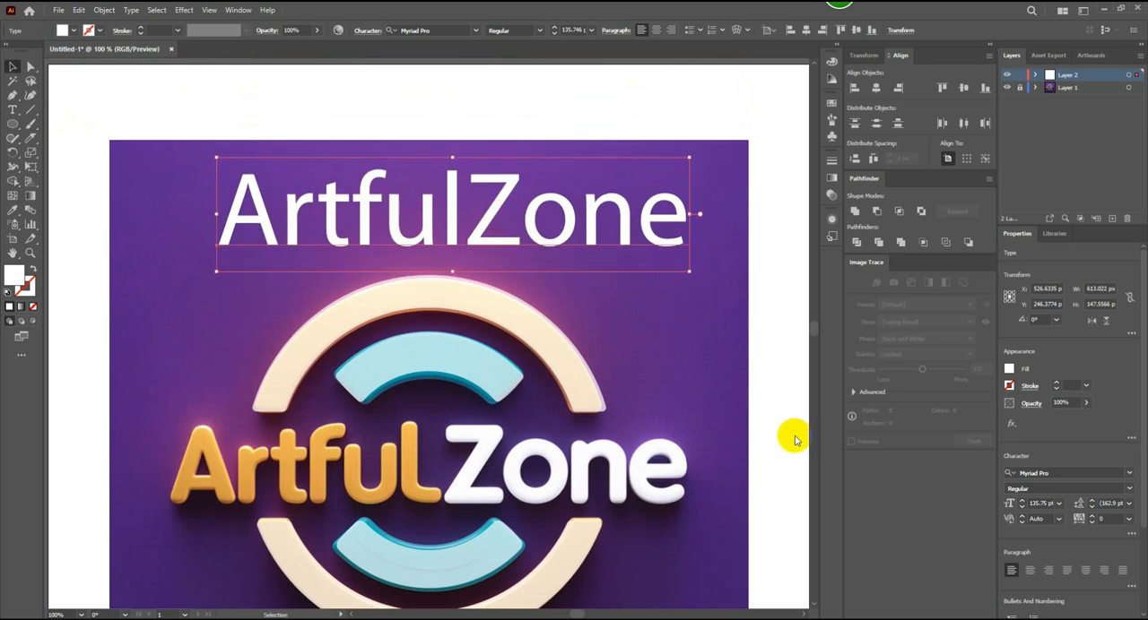
click(1058, 473)
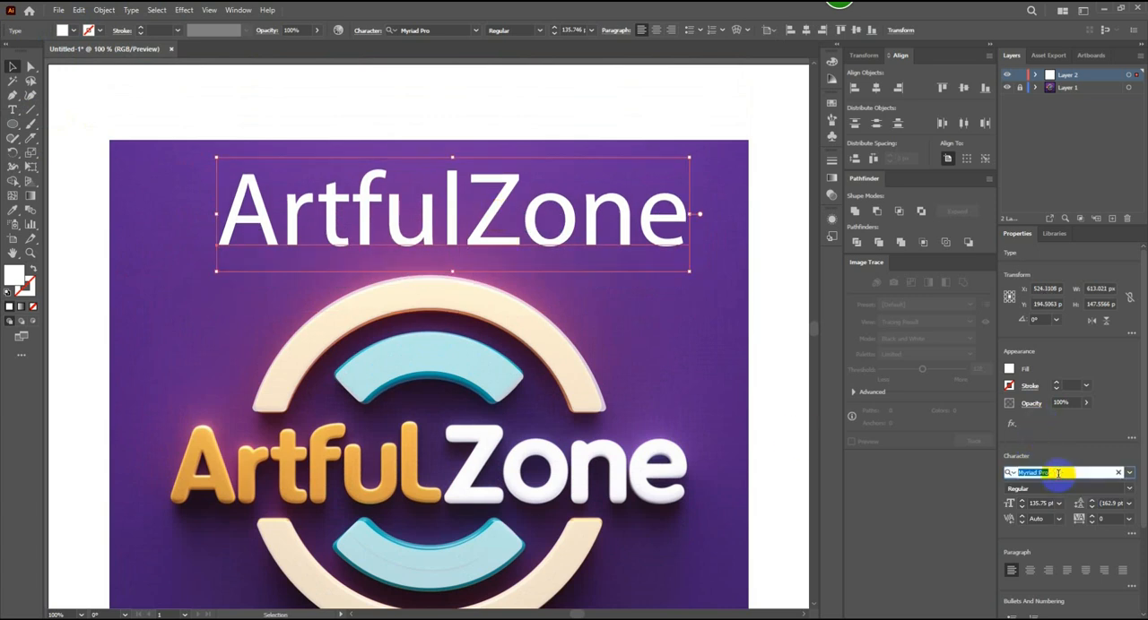
click(433, 30)
text(artfulzone)
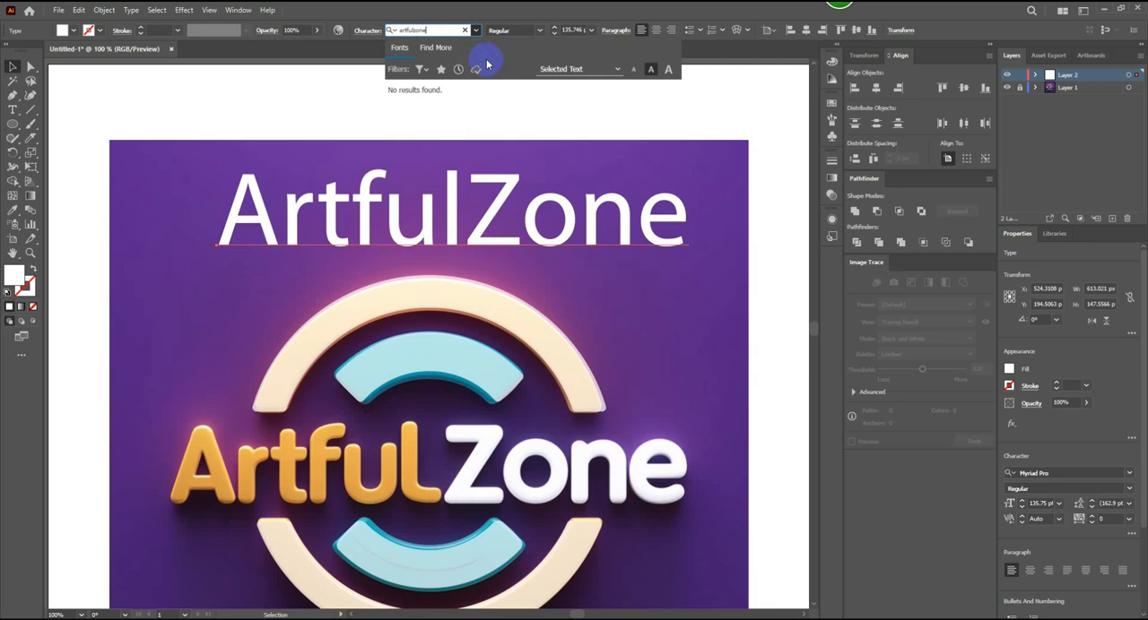
key(BackSpace)
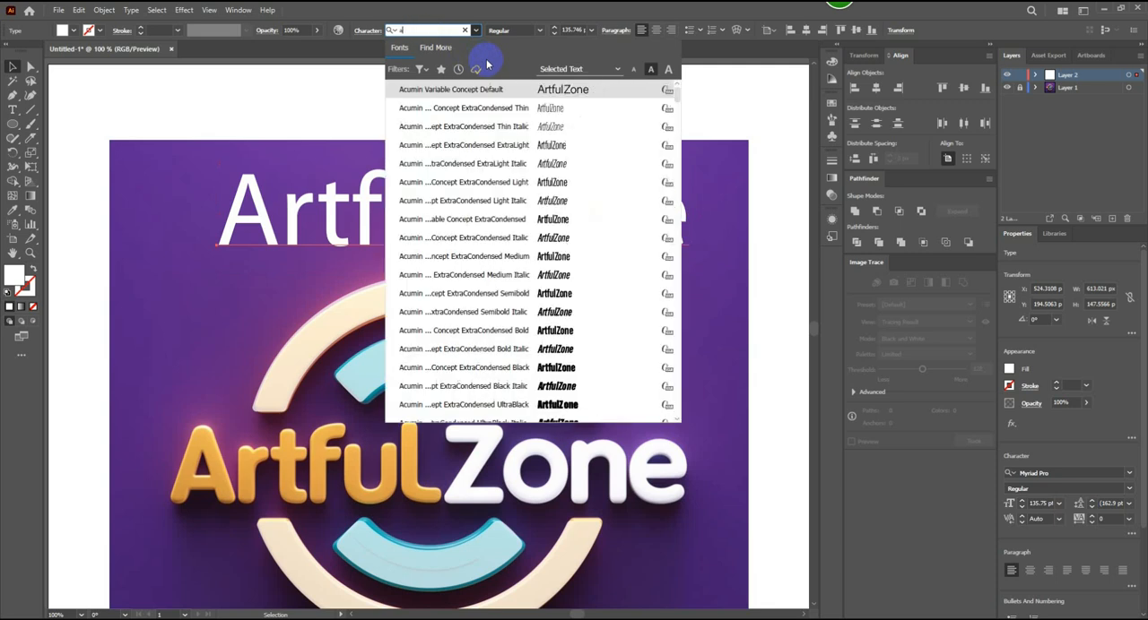
key(BackSpace)
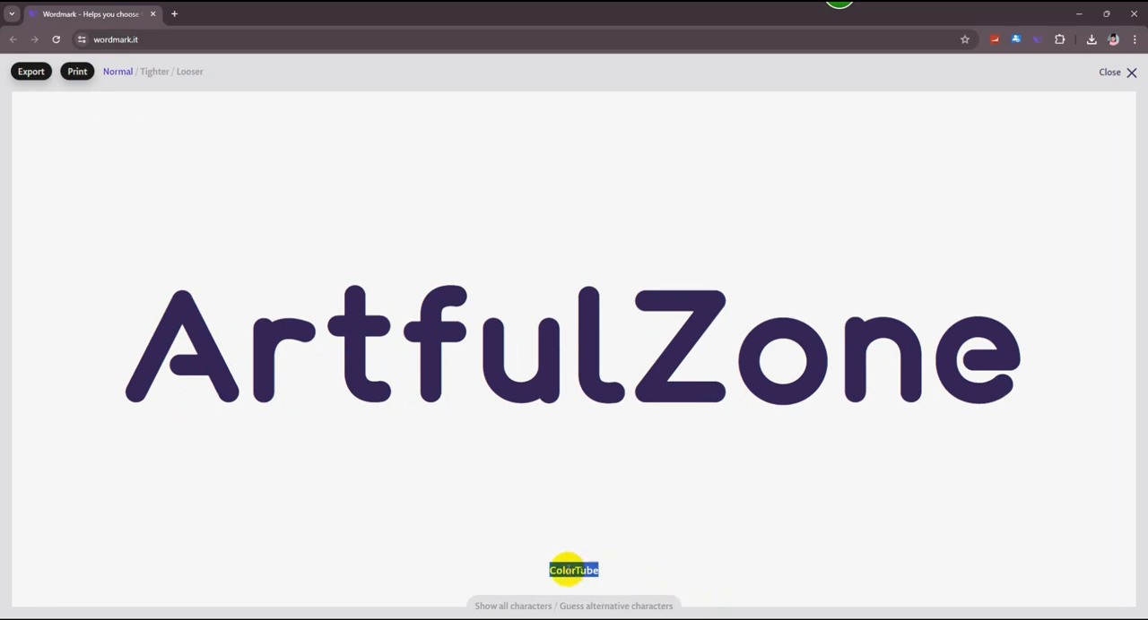
Check the shortlisted font's name in Wordmark, return to Illustrator and apply ColorTube to the ArtfulZone text.
right_click(567, 572)
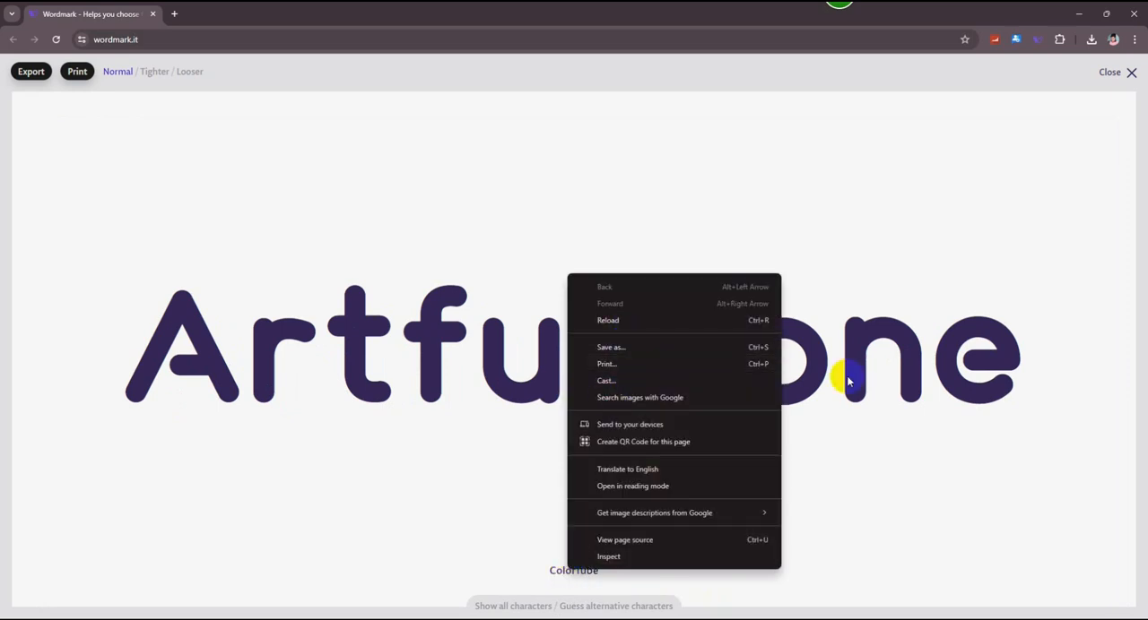
click(1085, 11)
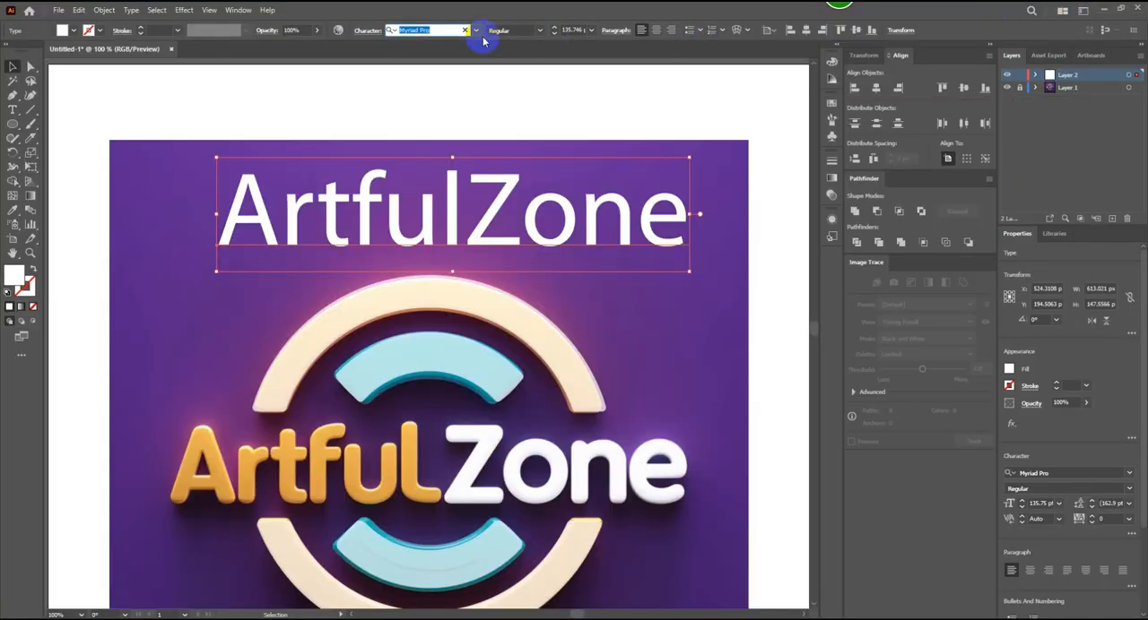
text(color)
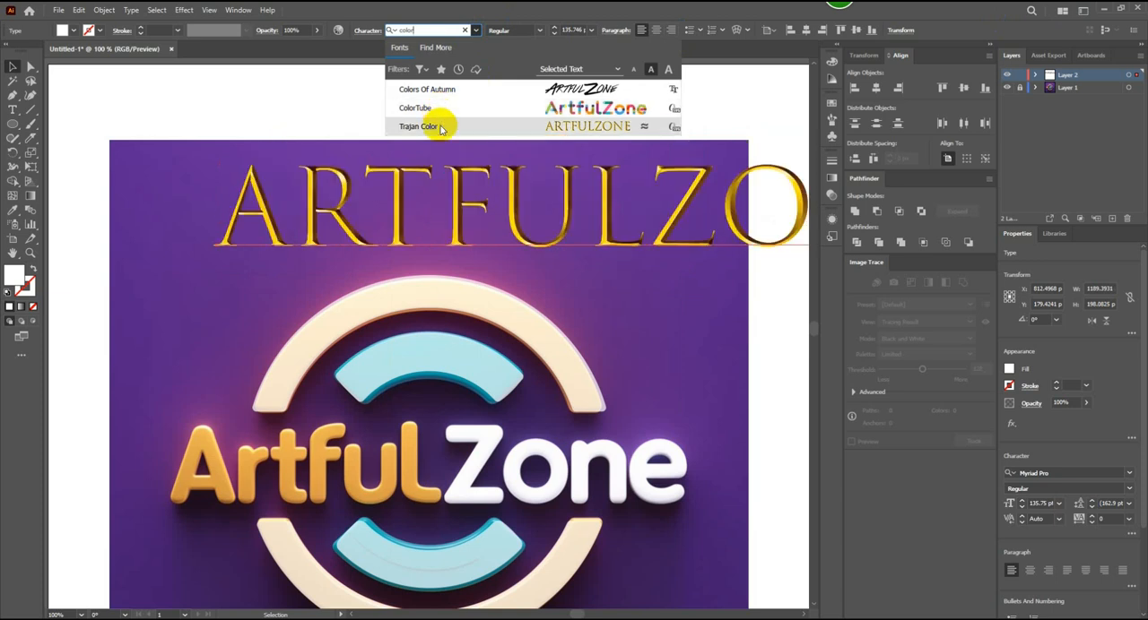
click(441, 107)
Move the multicoloured ArtfulZone text off the logo image and place it above the artboard, roughly centred over it.
drag(531, 195, 403, 335)
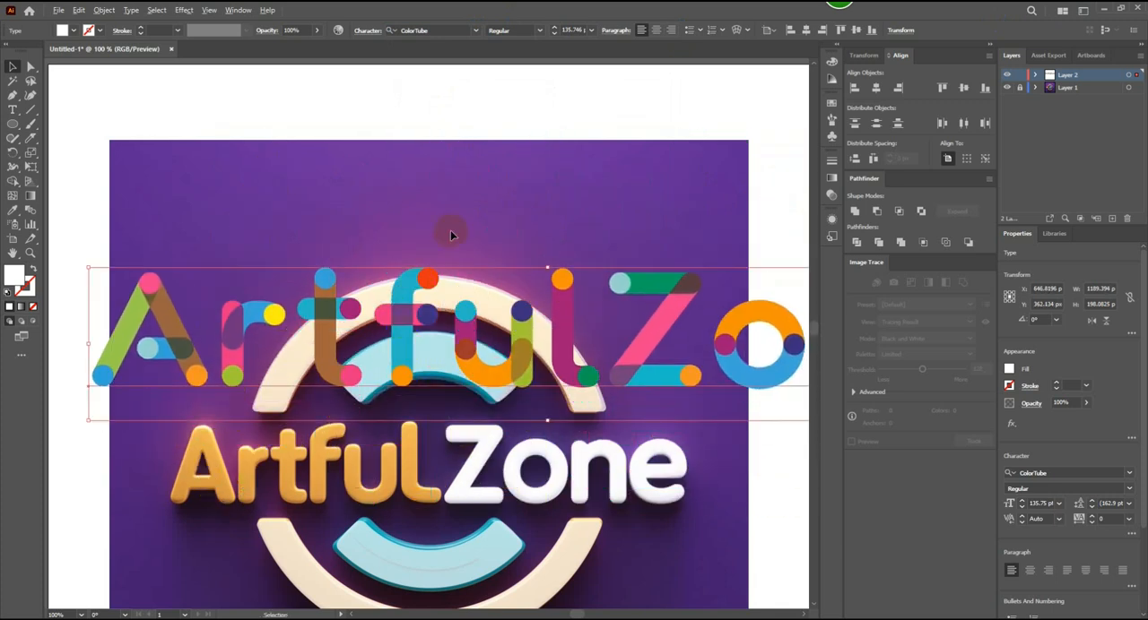
scroll(450, 230, down, 1)
scroll(409, 293, down, 1)
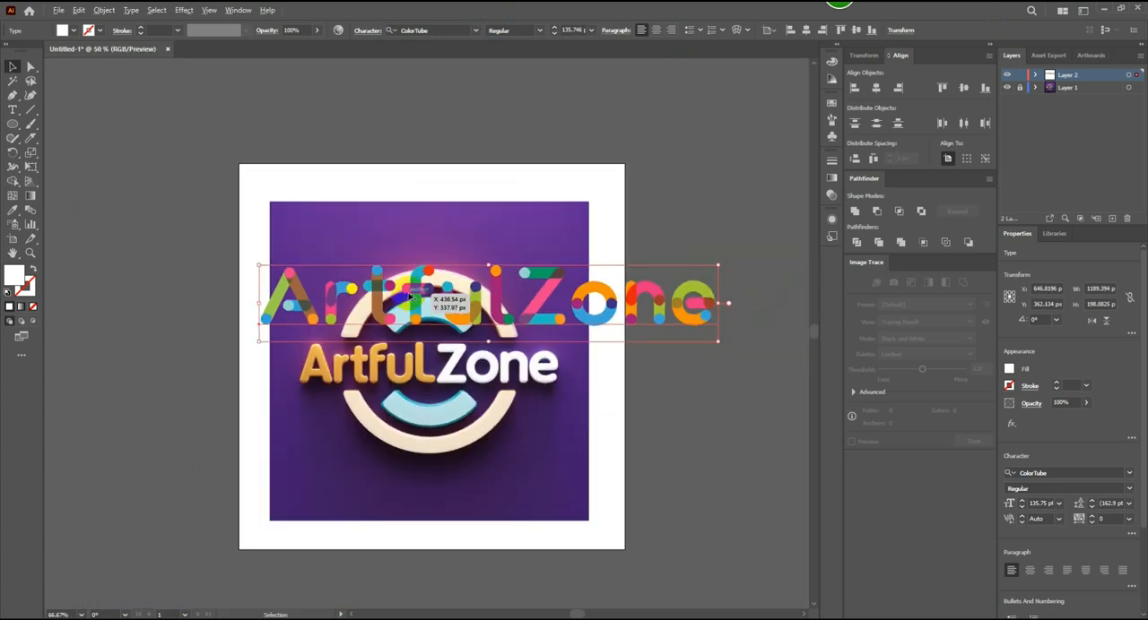
drag(409, 296, 387, 485)
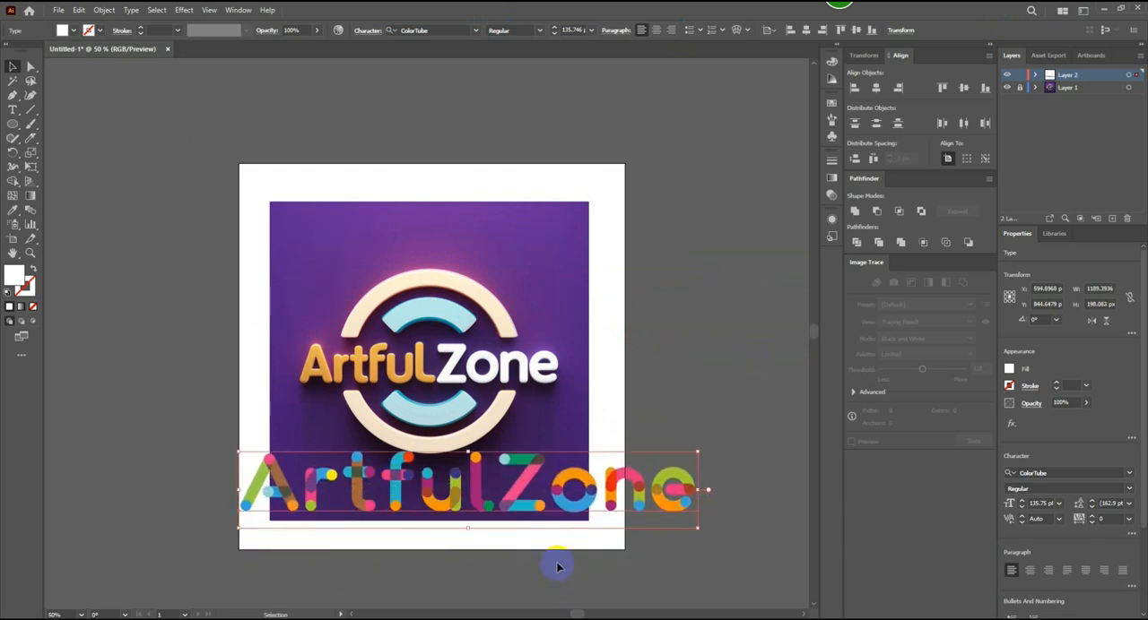
drag(474, 502, 451, 126)
scroll(453, 129, up, 5)
drag(513, 196, 500, 197)
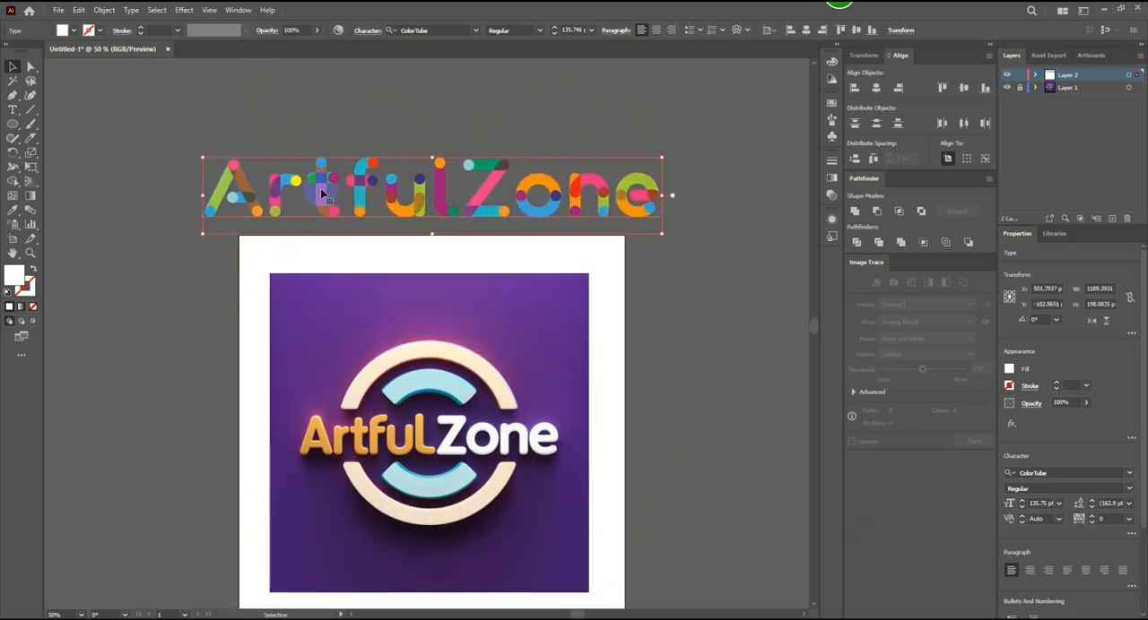
Expand the ArtfulZone text's object and fill into shapes and unite the overlapping letter pieces with Pathfinder.
click(106, 10)
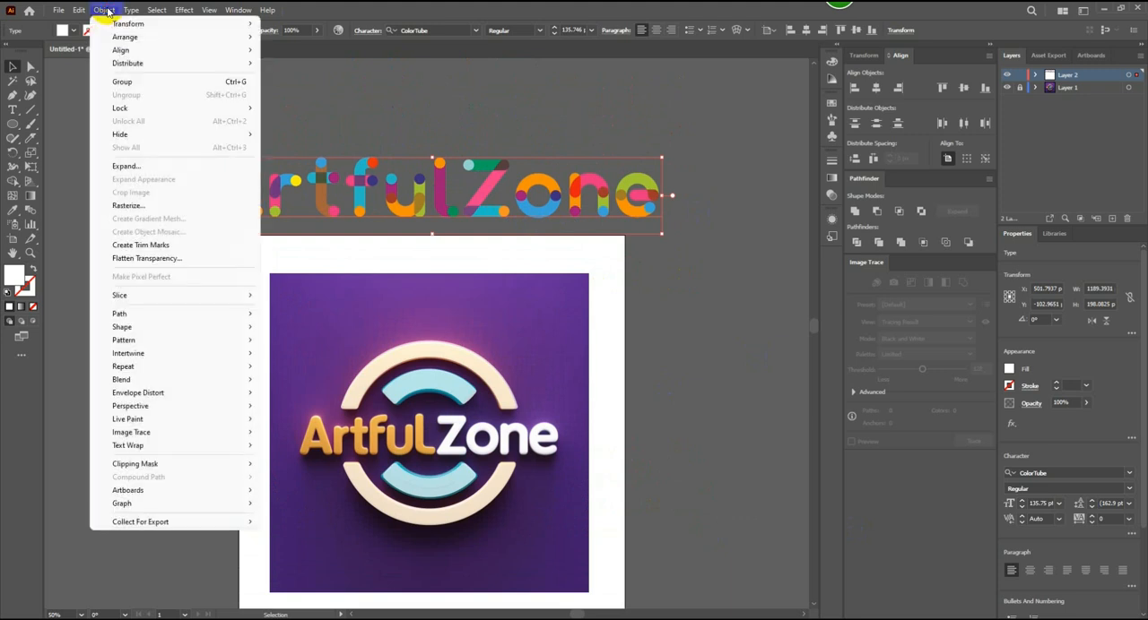
click(162, 168)
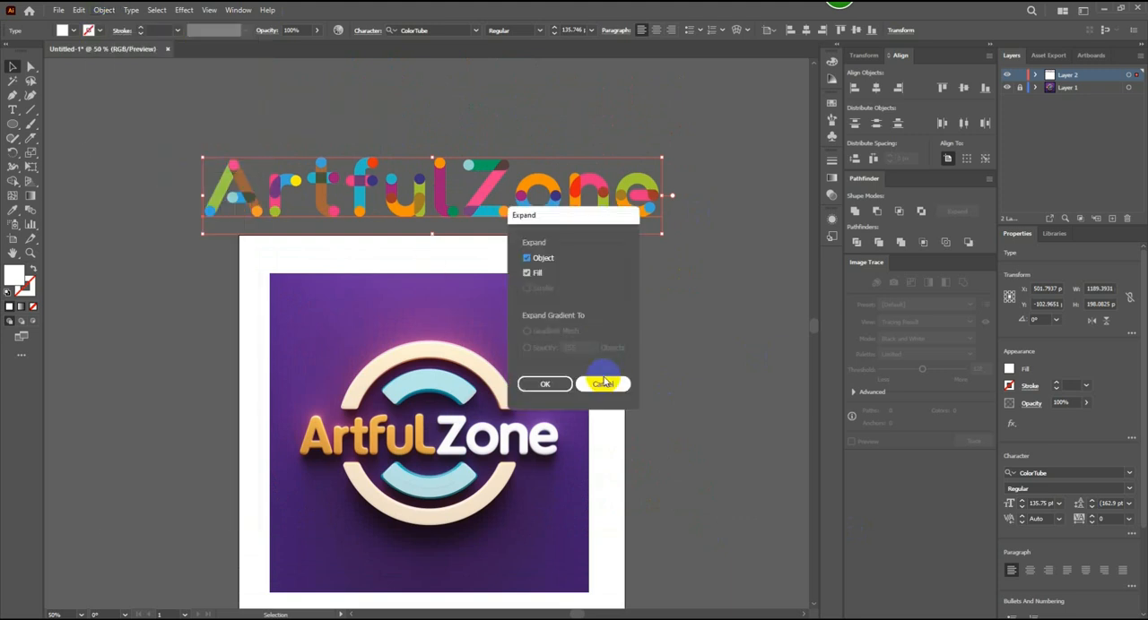
click(592, 382)
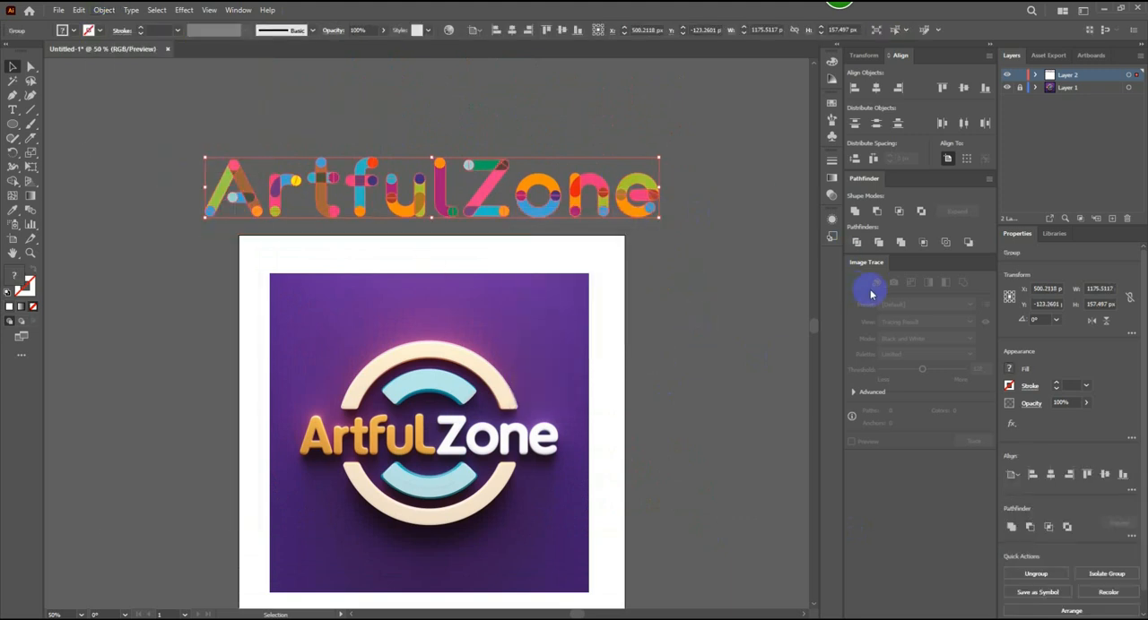
click(857, 213)
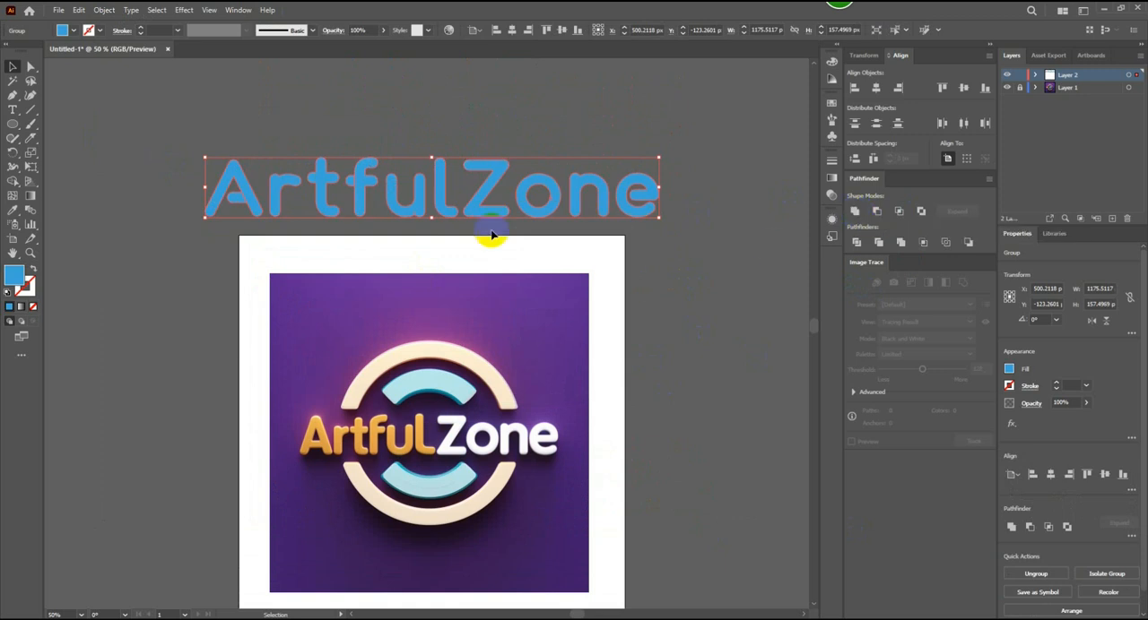
Change the united ArtfulZone lettering's fill to white.
click(110, 233)
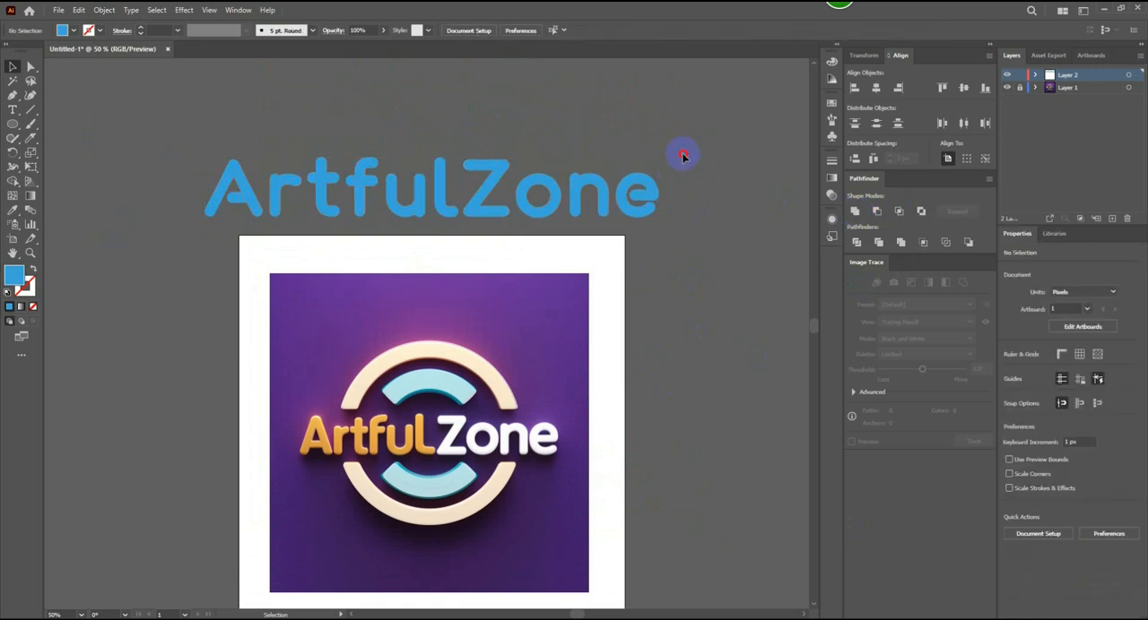
drag(205, 213, 205, 208)
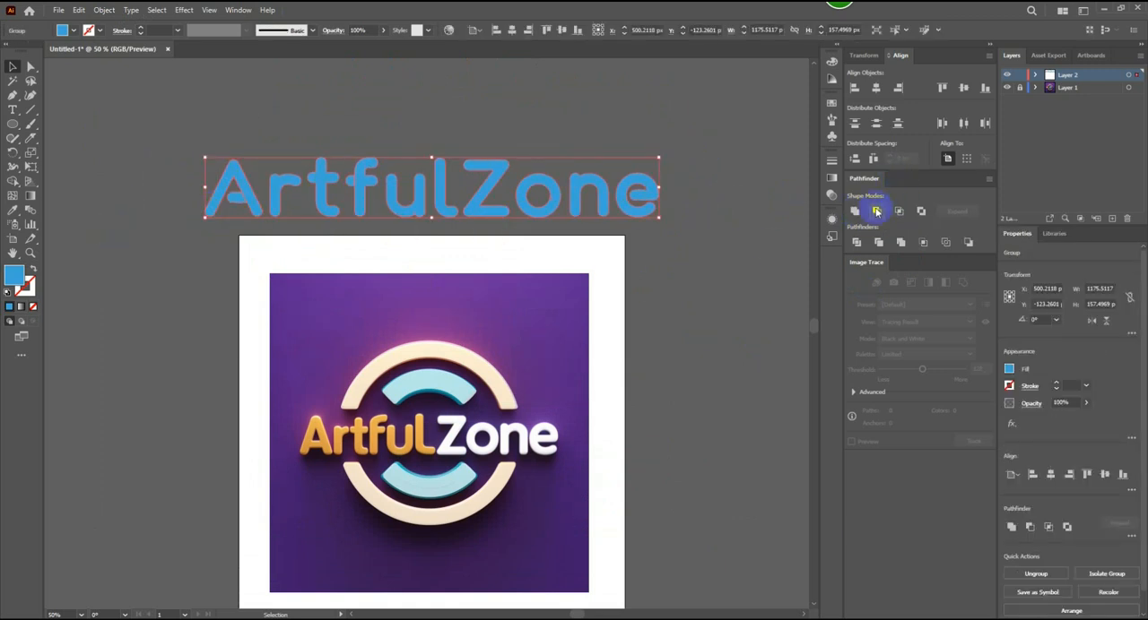
click(76, 33)
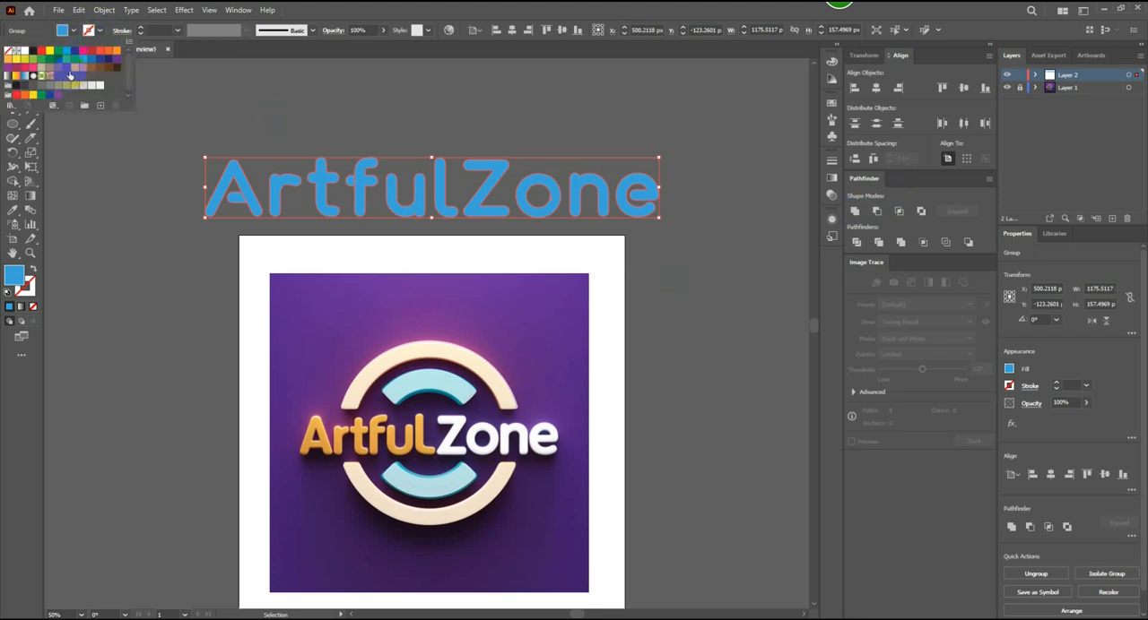
click(22, 52)
click(386, 121)
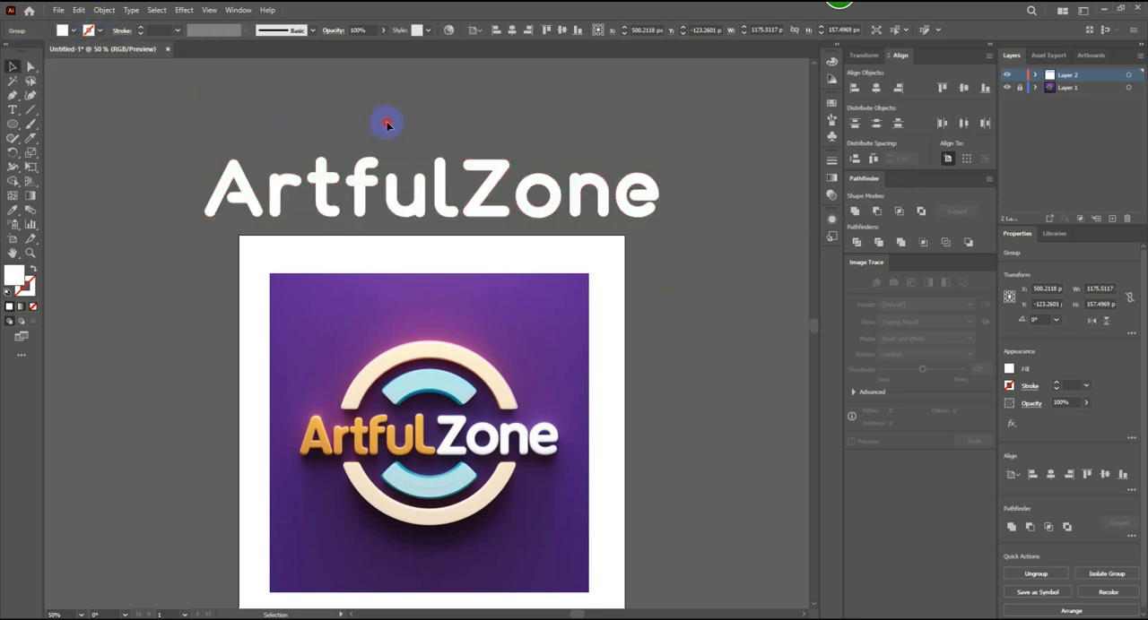
Move the white ArtfulZone lettering onto the logo image, just below the original wordmark and over the lower arcs.
mouse_move(363, 195)
mouse_down()
mouse_move(525, 179)
mouse_move(359, 174)
mouse_up()
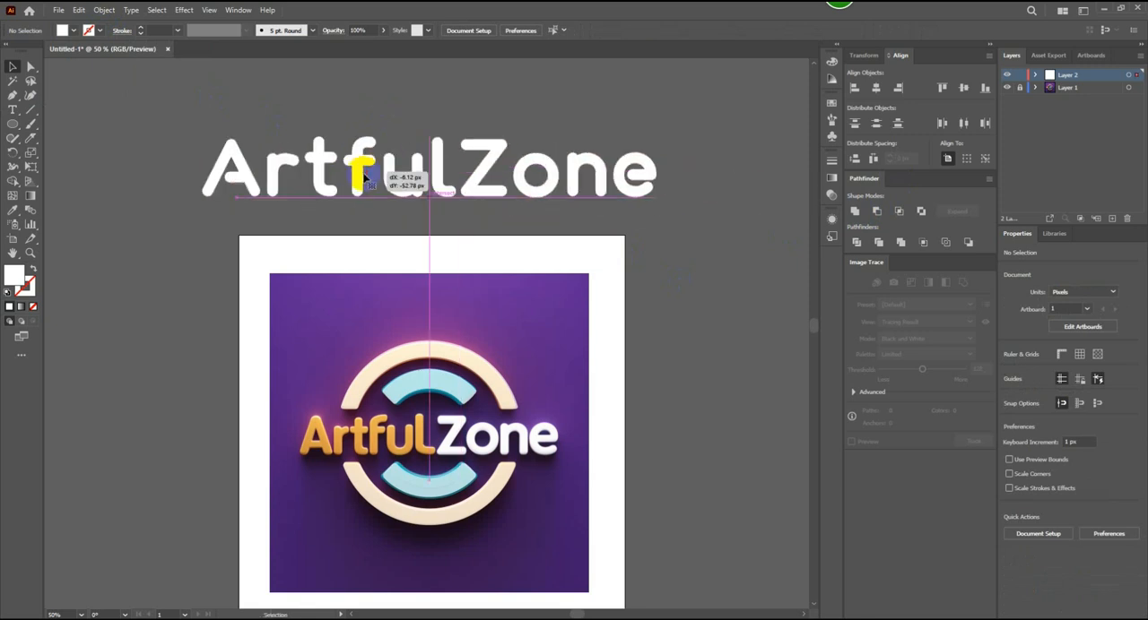
click(762, 223)
scroll(466, 211, down, 1)
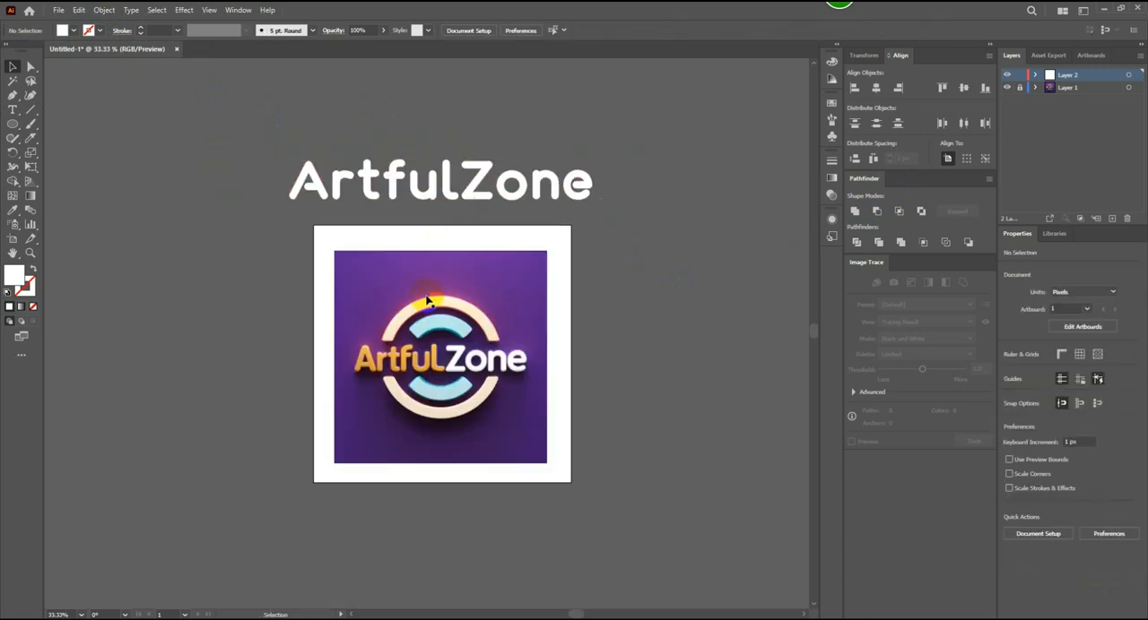
scroll(427, 299, up, 1)
drag(417, 128, 402, 455)
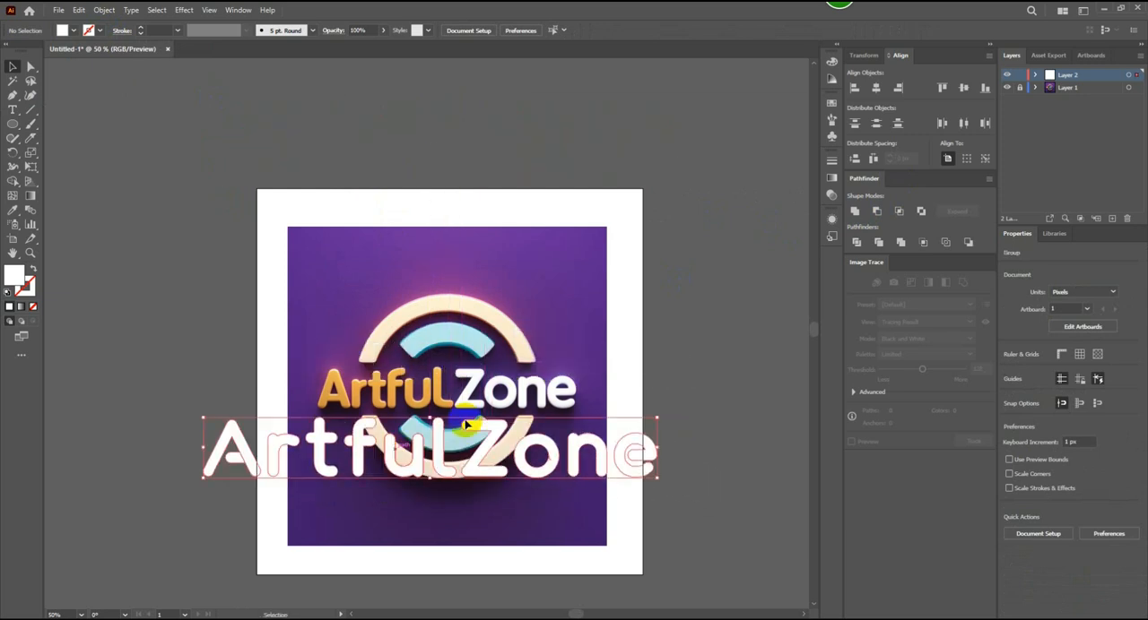
Deselect the lettering and make Layer 1, which holds the logo image, the active layer.
click(699, 334)
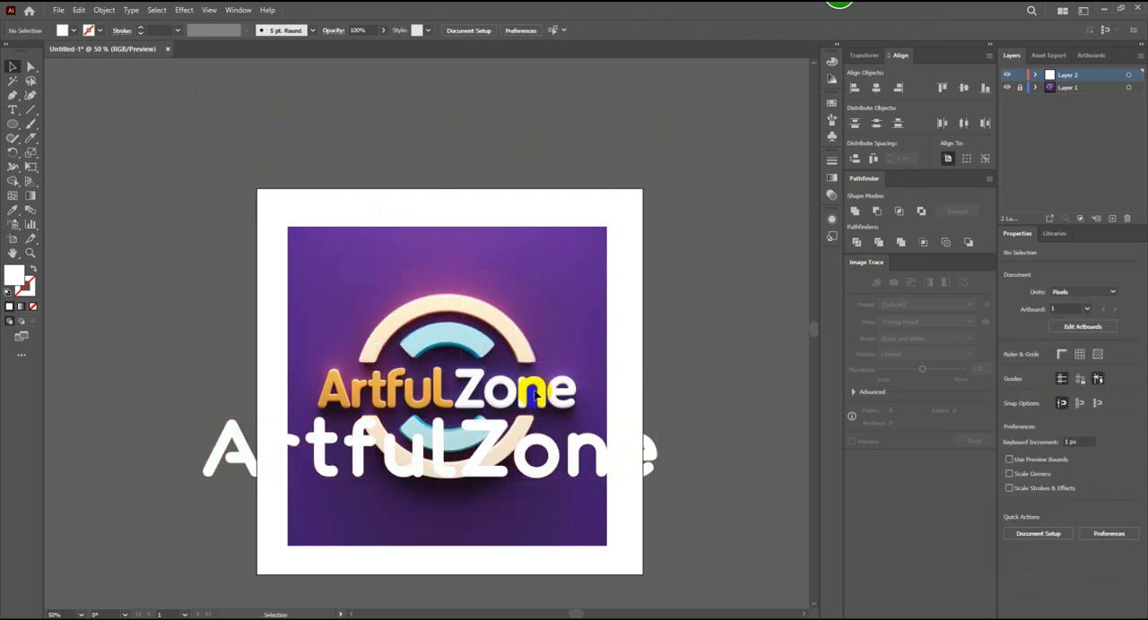
scroll(580, 289, down, 1)
scroll(638, 367, up, 2)
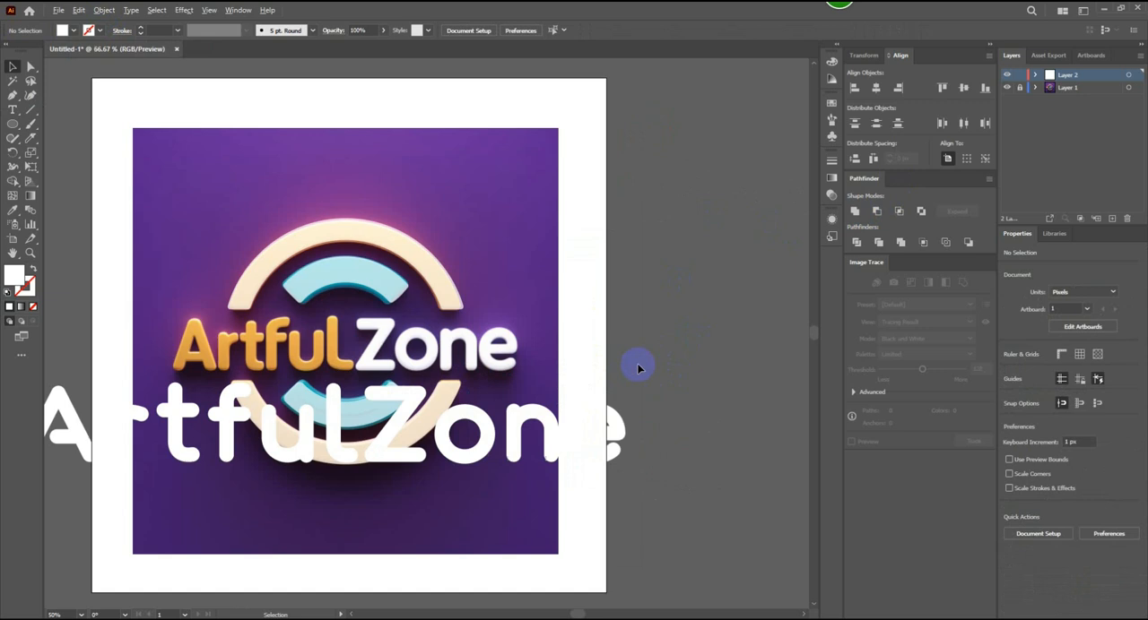
click(1069, 88)
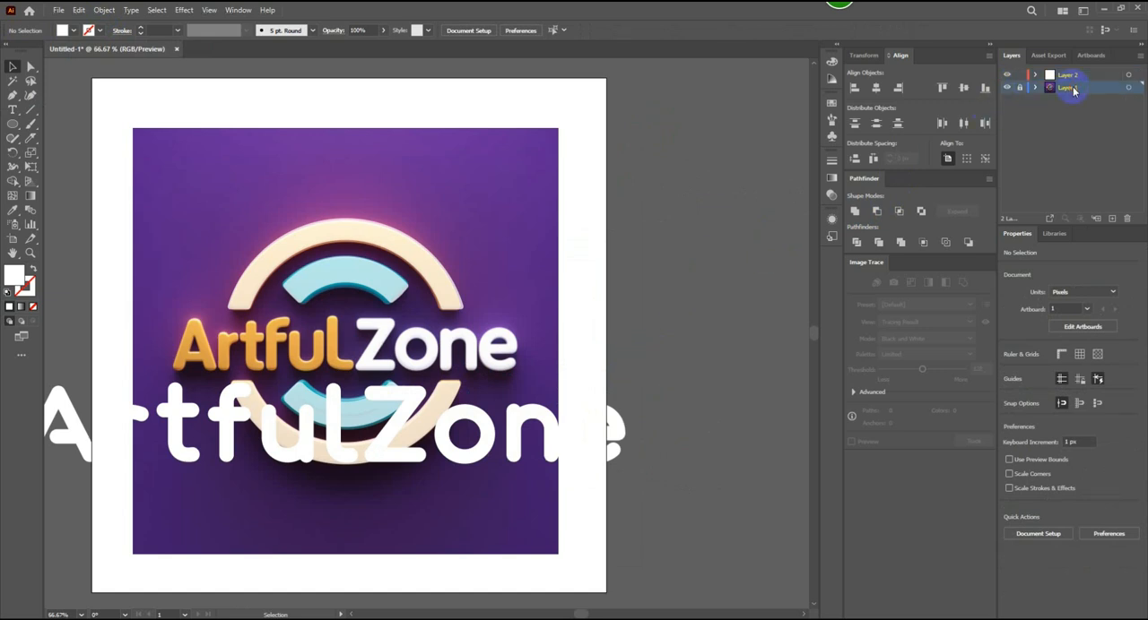
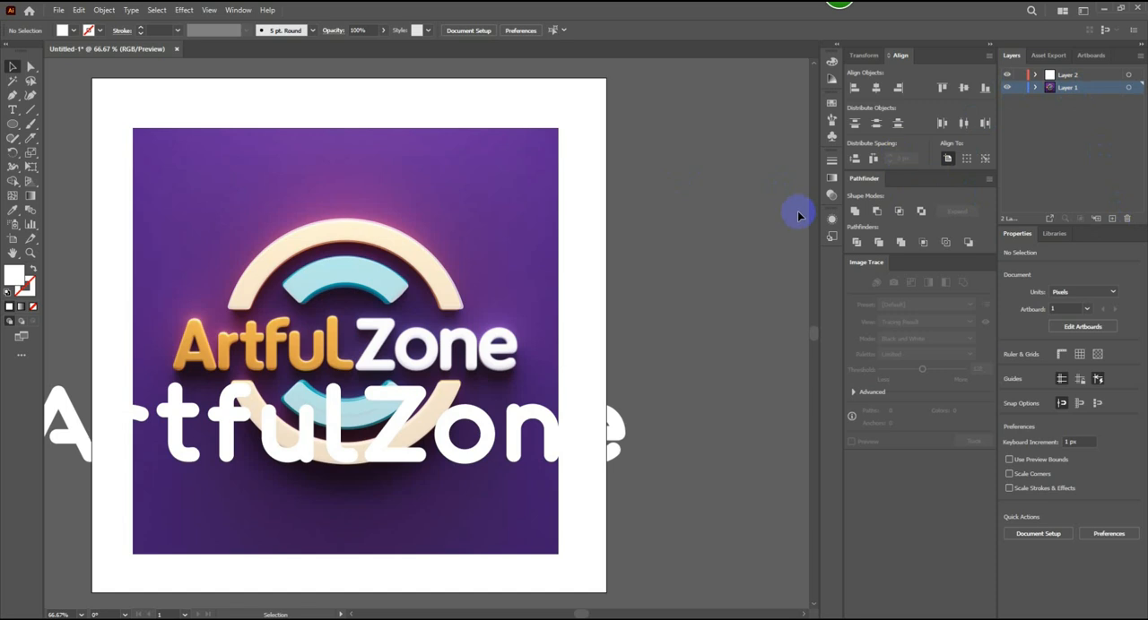
Move the logo image off the artboard to its left and place the ArtfulZone lettering just below the artboard.
scroll(681, 214, down, 2)
drag(527, 222, 228, 222)
key(ctrl+z)
click(583, 189)
drag(583, 189, 205, 184)
drag(635, 315, 645, 443)
Select all the arc paths and cut away the circle parts between the upper and lower arcs with Shape Builder.
drag(637, 188, 427, 369)
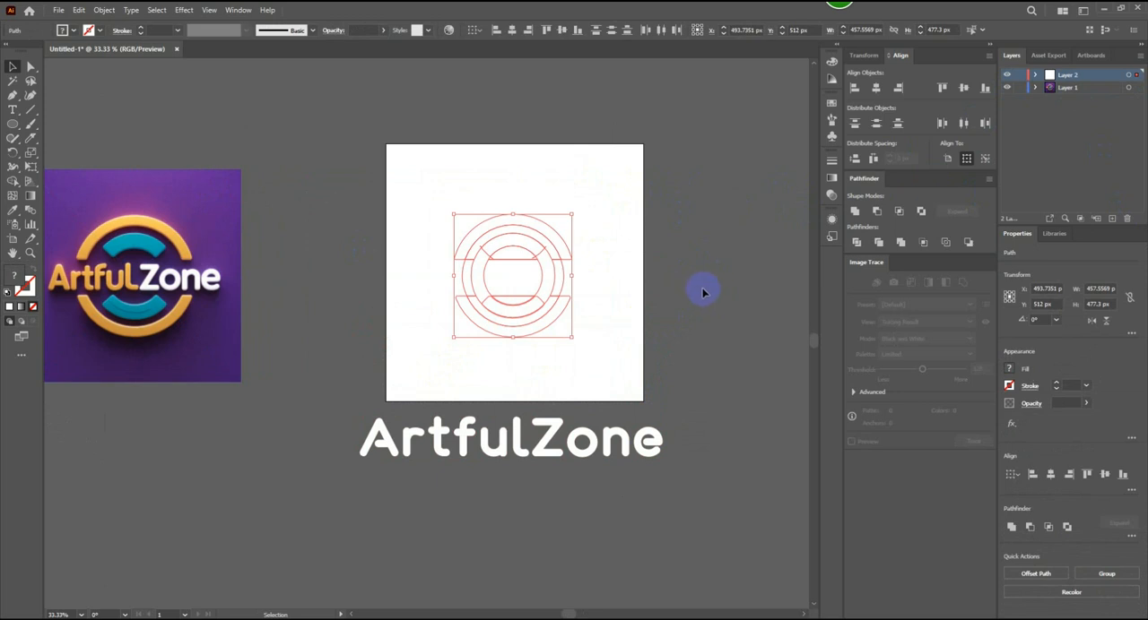
alt+scroll(551, 277, up, 4)
alt+scroll(609, 267, down, 2)
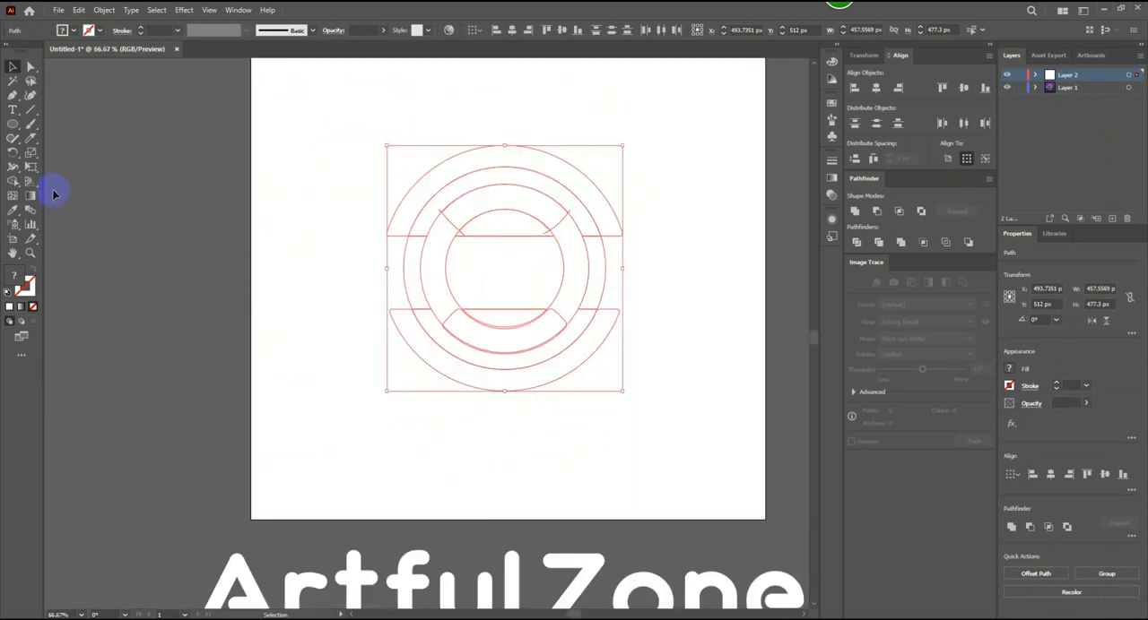
click(13, 180)
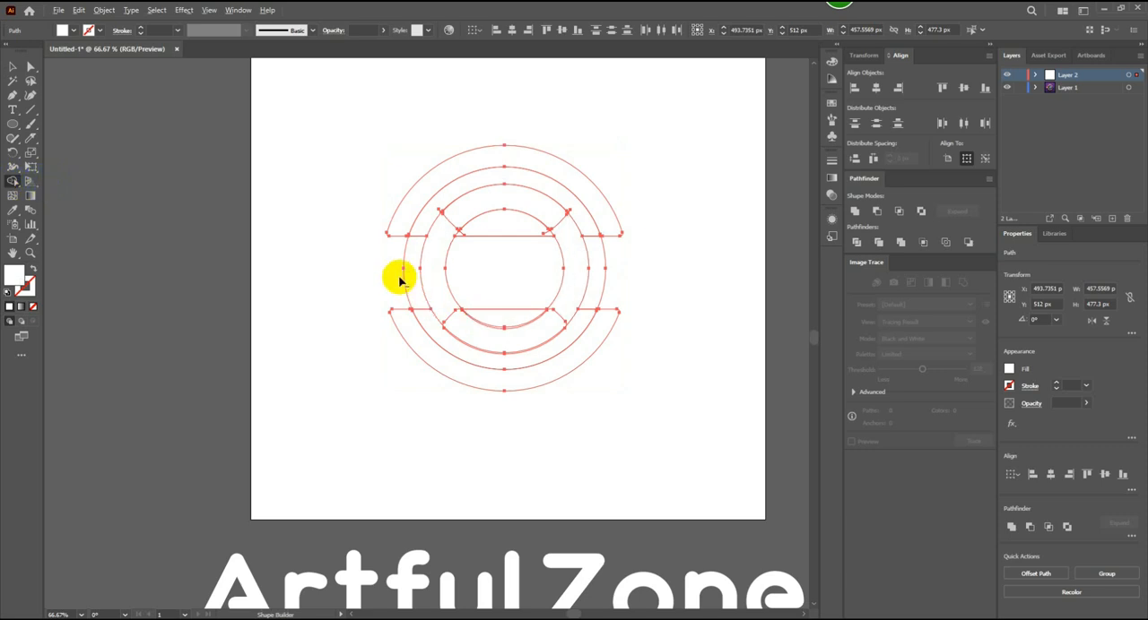
alt+drag(400, 279, 655, 277)
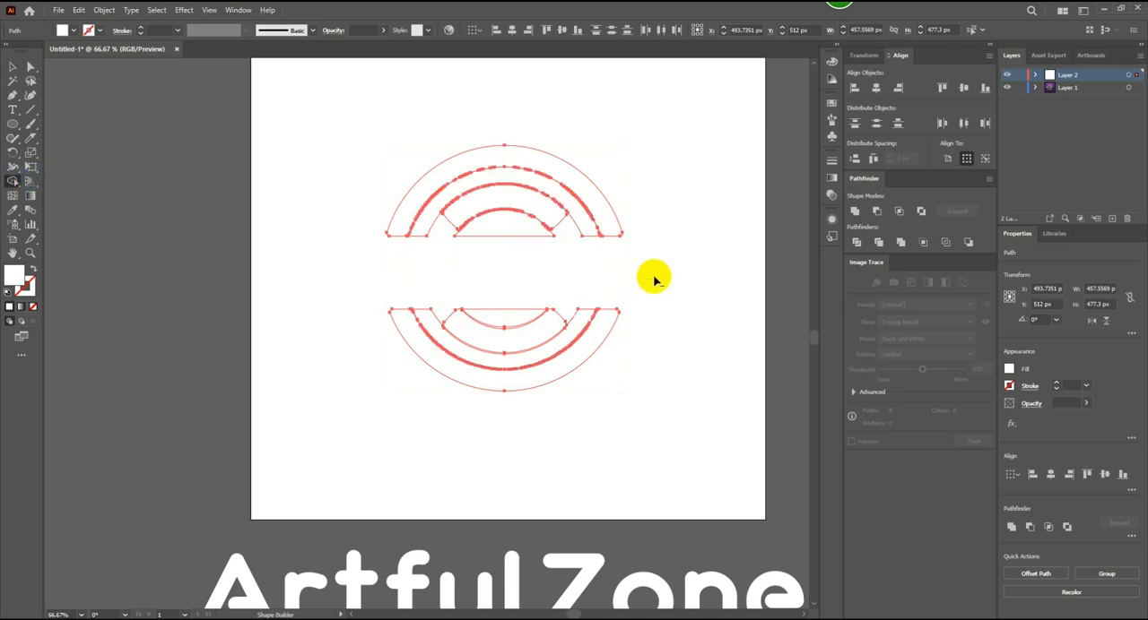
Remove the leftover segments around the upper and lower inner arcs with Shape Builder.
scroll(420, 235, up, 2)
alt+click(431, 220)
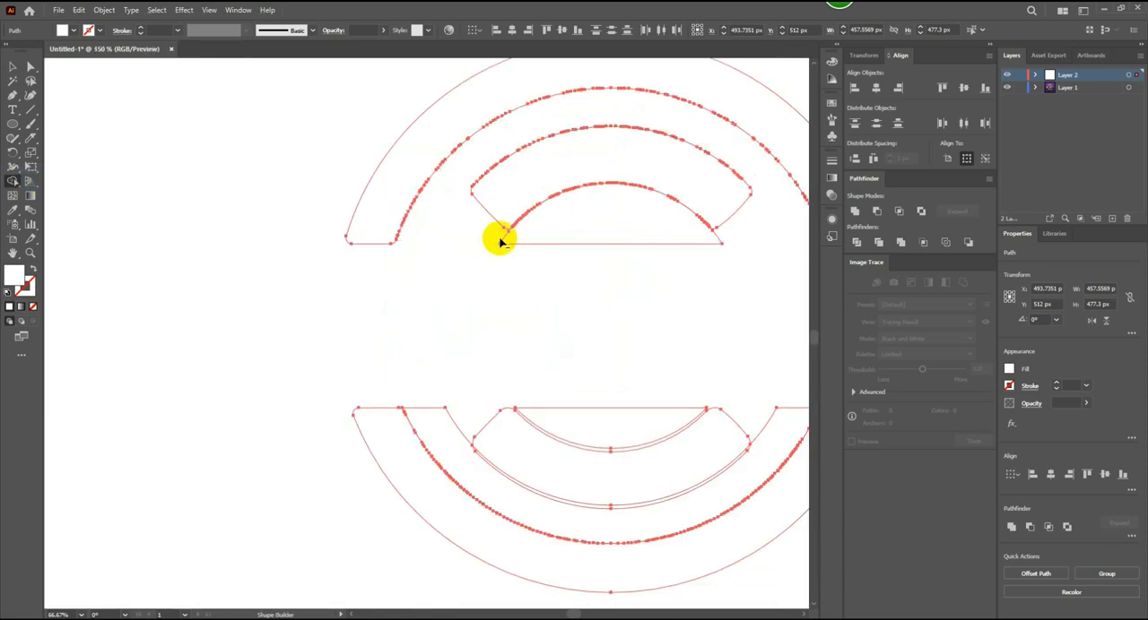
alt+click(633, 215)
scroll(592, 301, down, 2)
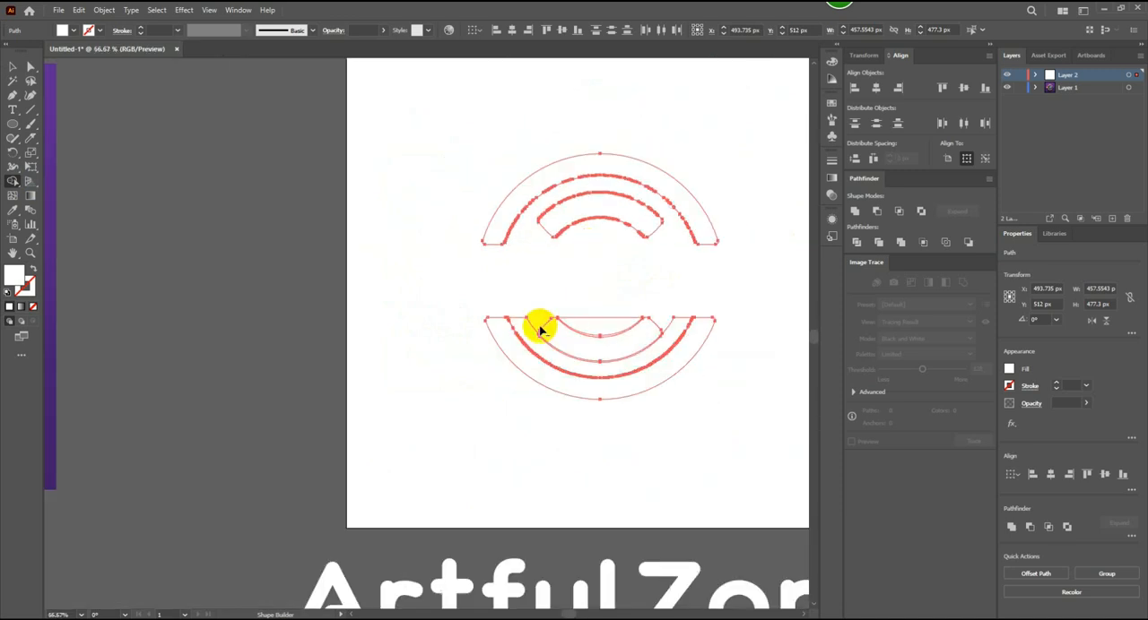
scroll(536, 325, up, 3)
alt+click(664, 321)
Try to clear the thin sliver along the outer edge of the lower inner arc with Shape Builder.
scroll(681, 451, up, 2)
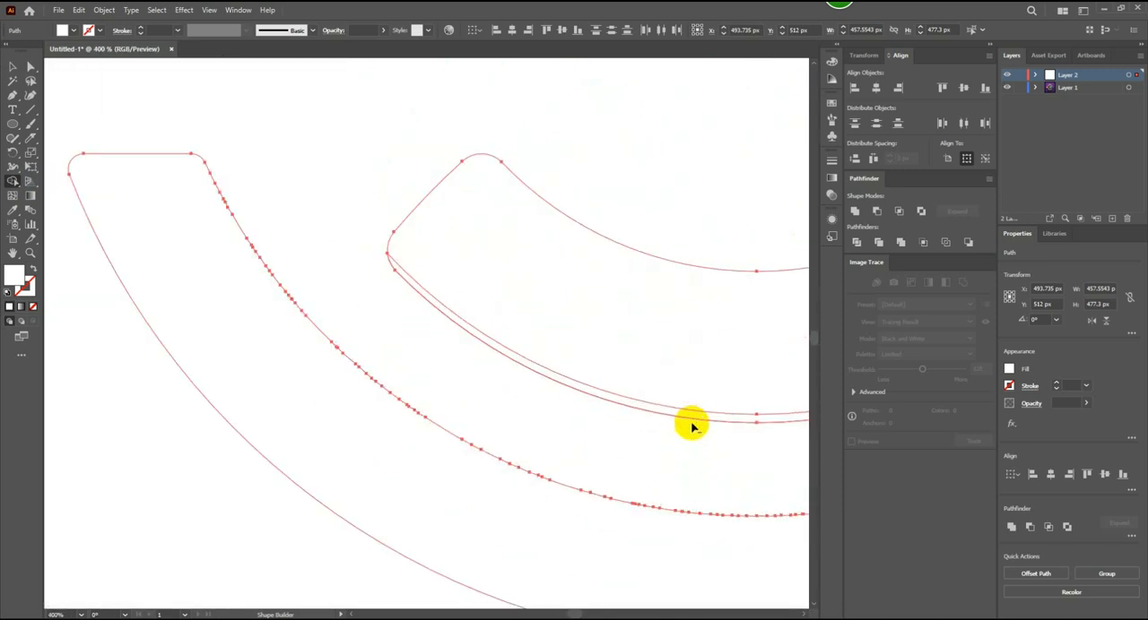
alt+click(691, 420)
scroll(447, 377, down, 3)
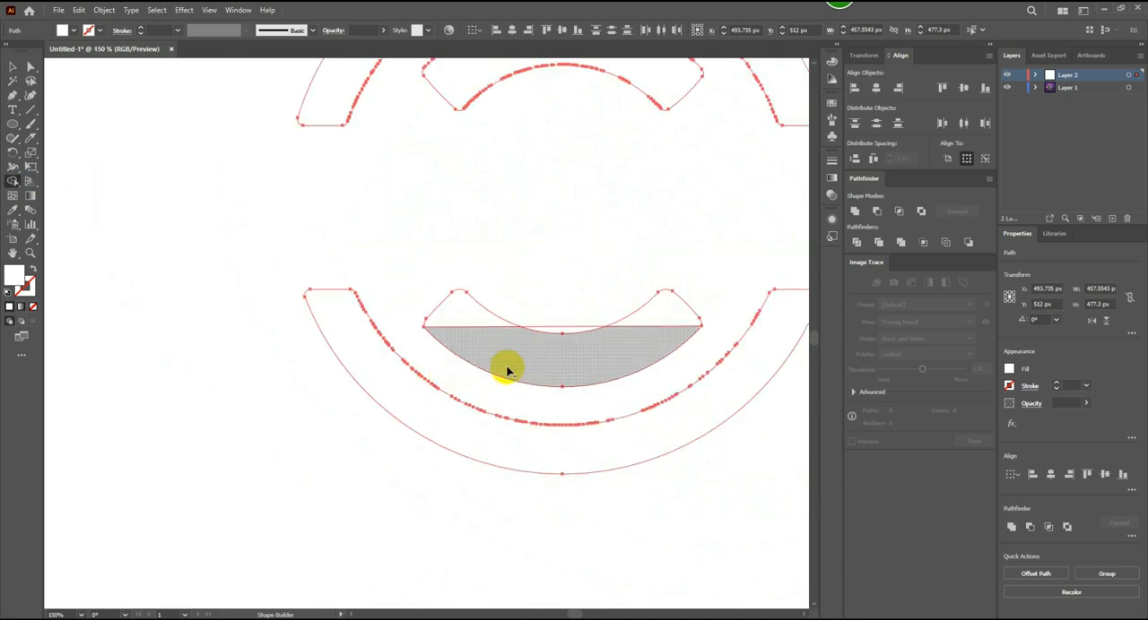
mouse_move(573, 334)
mouse_down()
mouse_move(598, 416)
mouse_move(597, 384)
mouse_move(535, 301)
mouse_up()
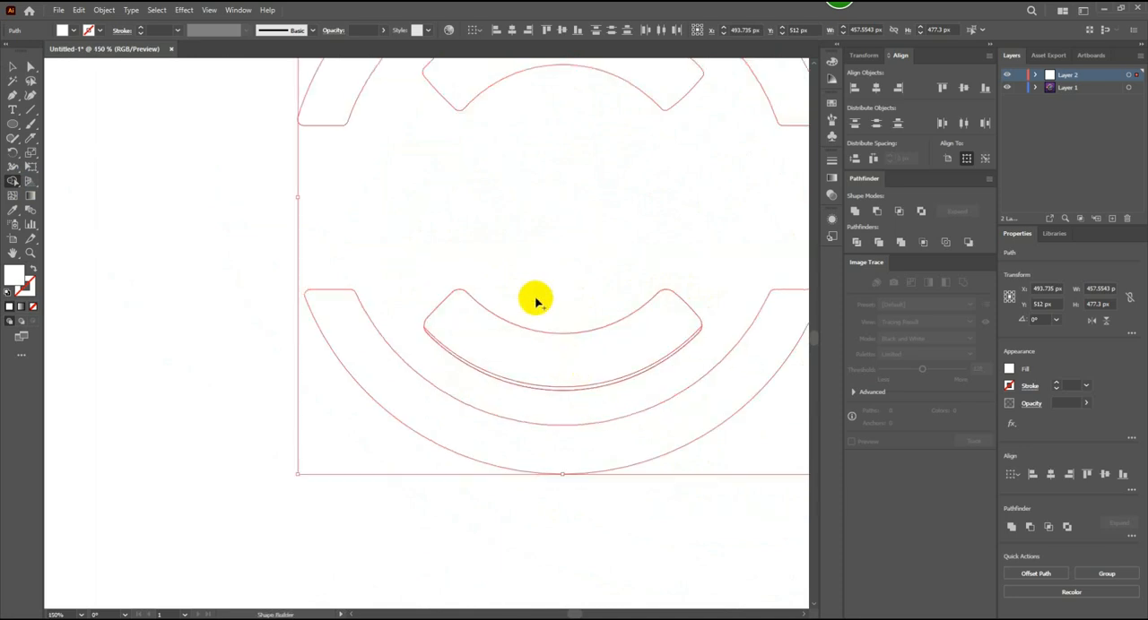
scroll(513, 305, up, 2)
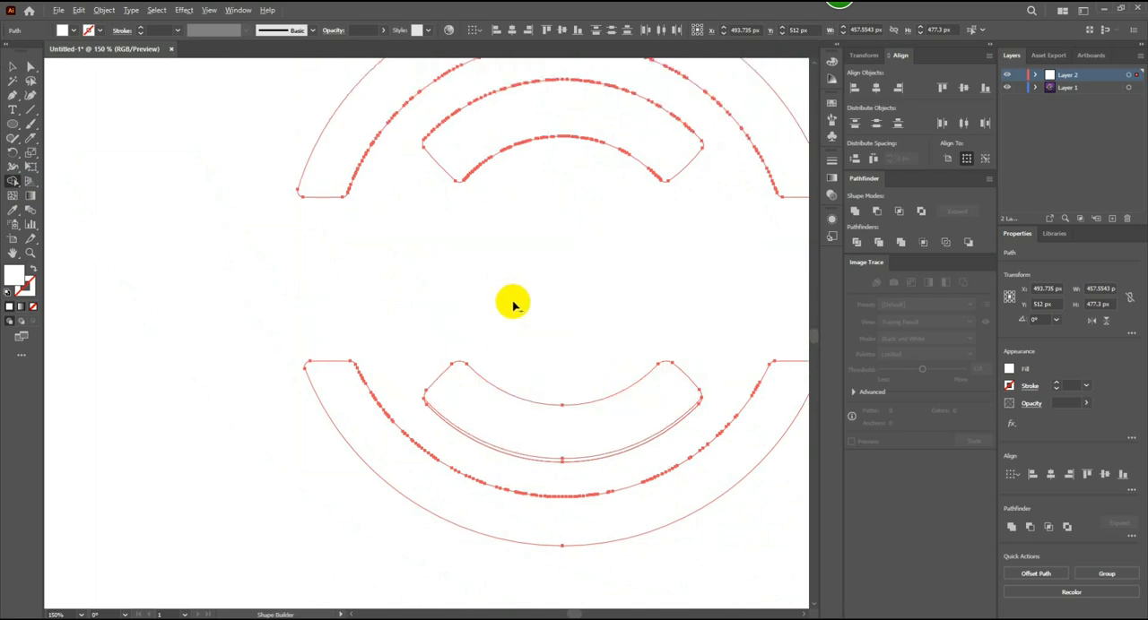
scroll(513, 305, down, 2)
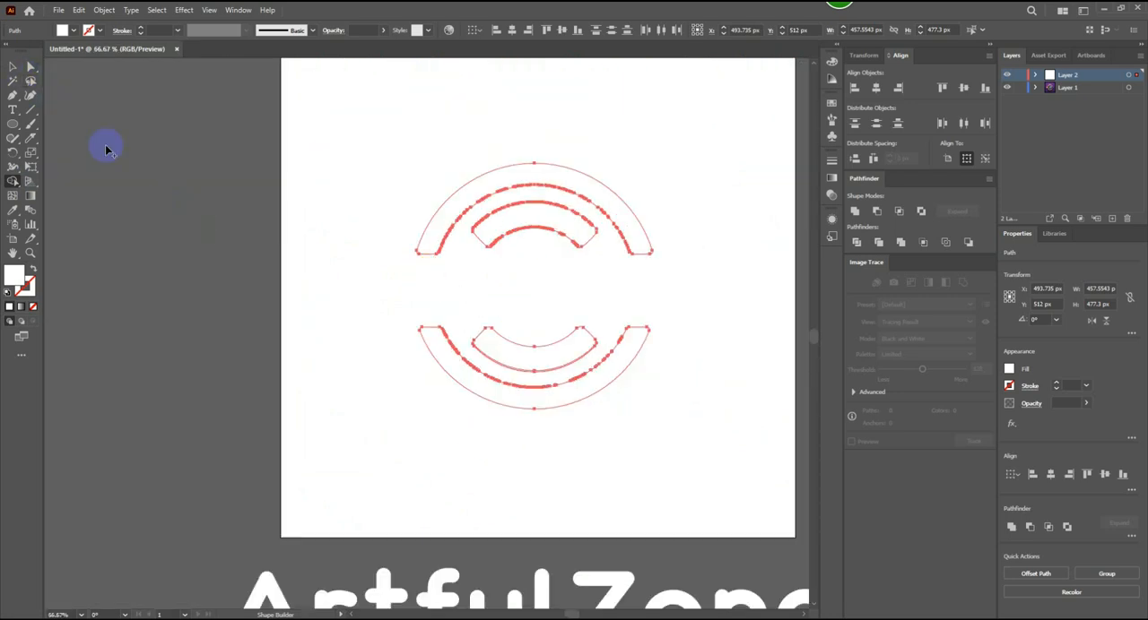
Select all four arc shapes and fill them with black.
click(13, 68)
click(303, 348)
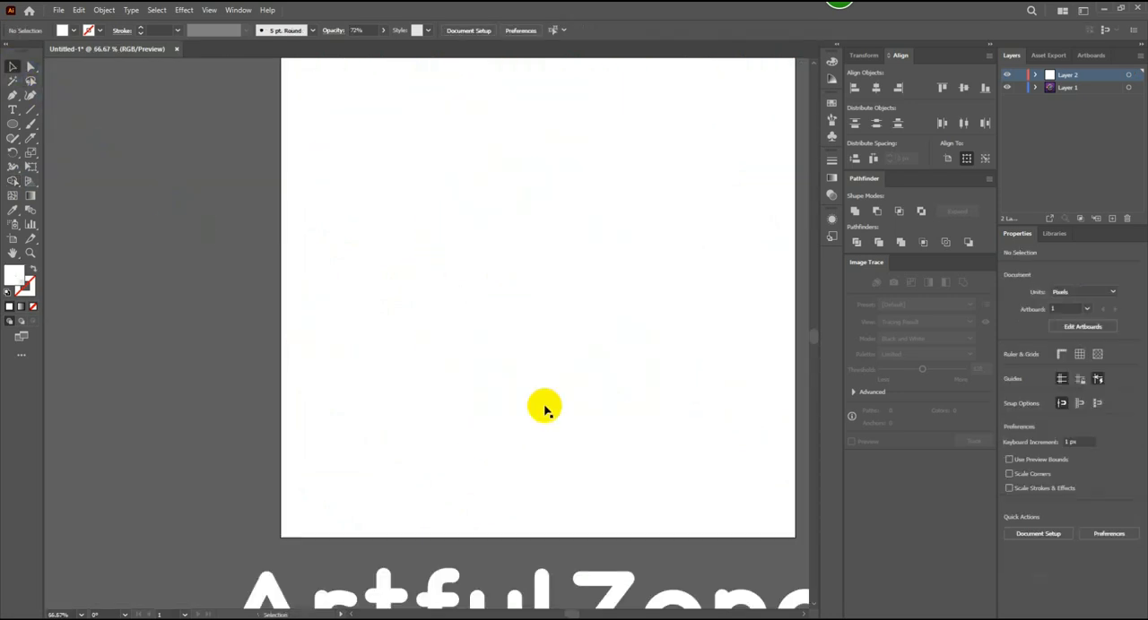
click(529, 355)
drag(699, 180, 341, 440)
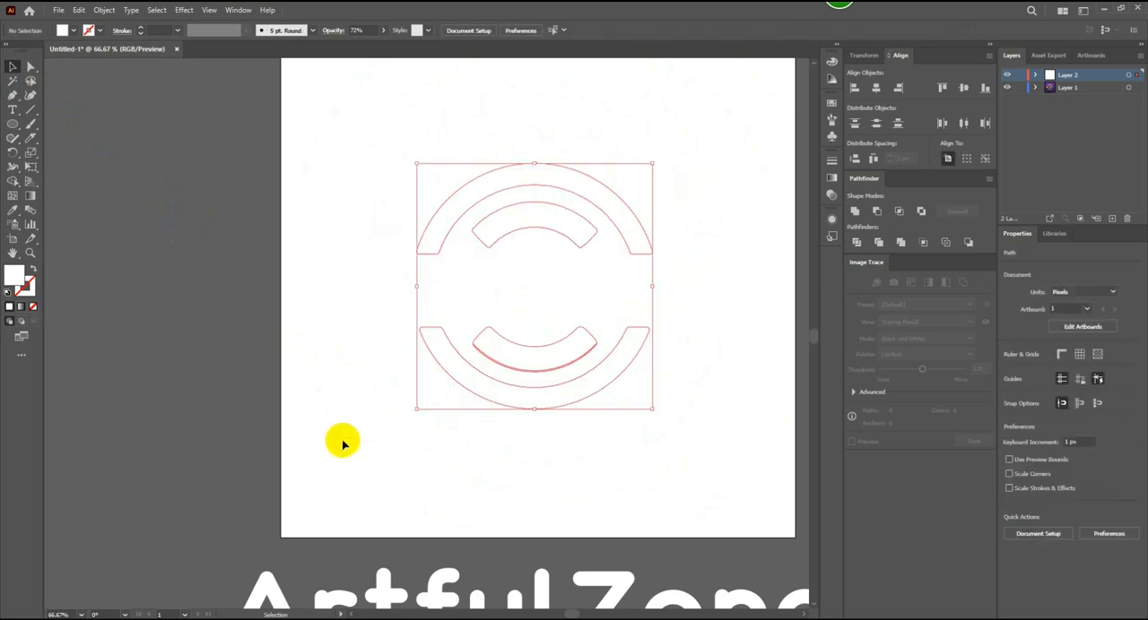
click(77, 31)
click(35, 51)
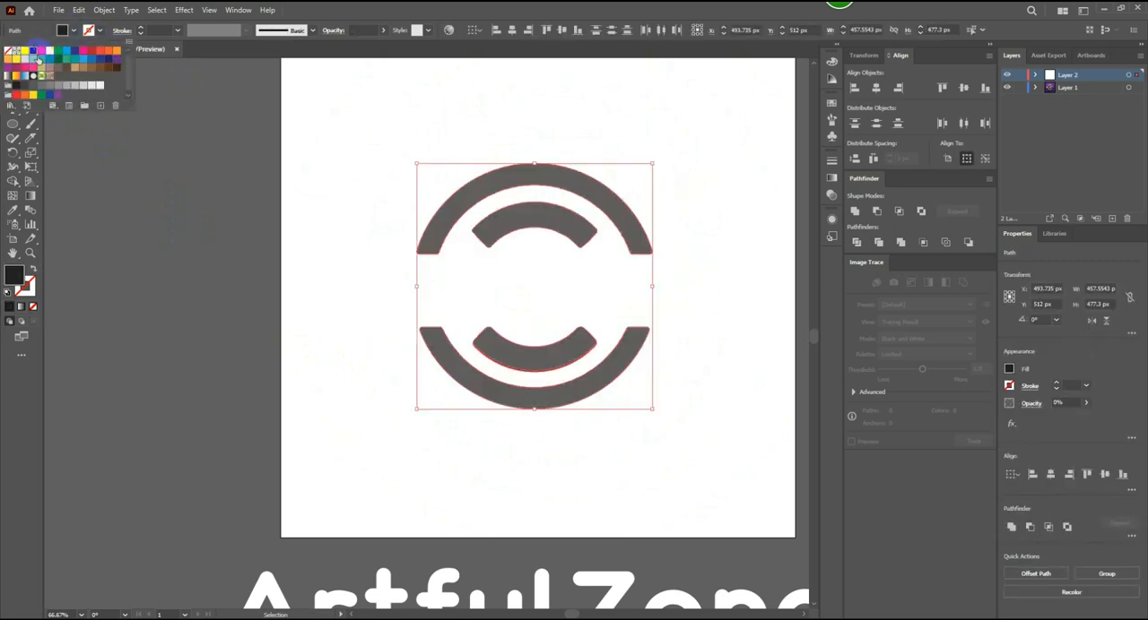
click(566, 433)
scroll(567, 433, up, 5)
drag(512, 325, 512, 371)
key(ctrl+z)
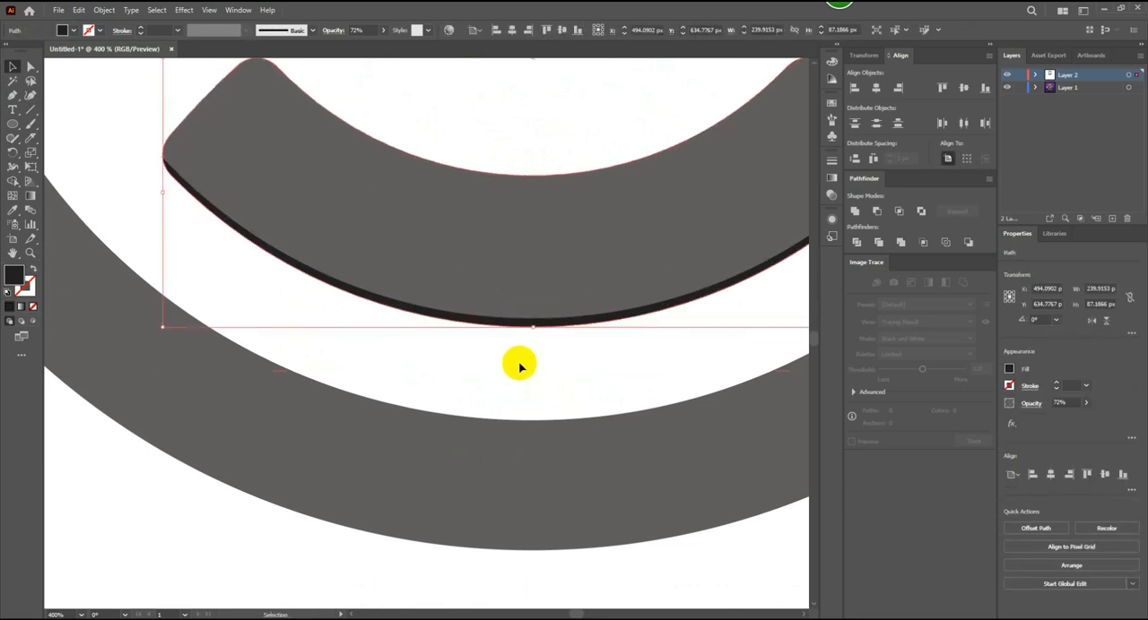
drag(537, 323, 539, 373)
key(ctrl+z)
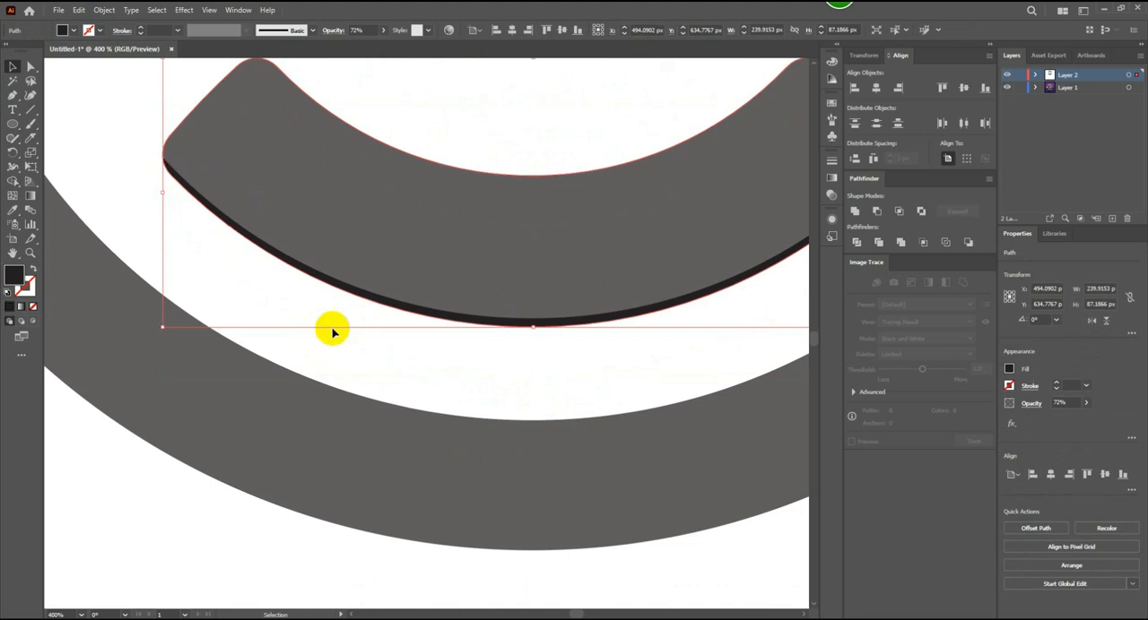
click(422, 364)
scroll(425, 365, down, 2)
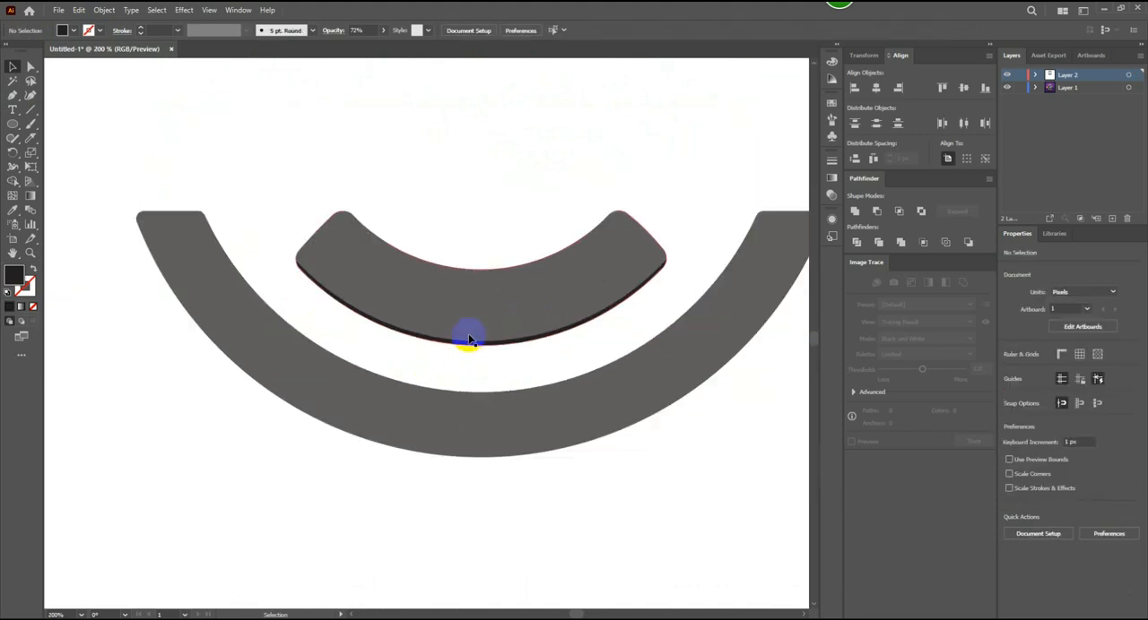
Shift the lower inner arc aside, delete the thin black sliver behind it, and move the arc back into place.
drag(473, 349, 489, 375)
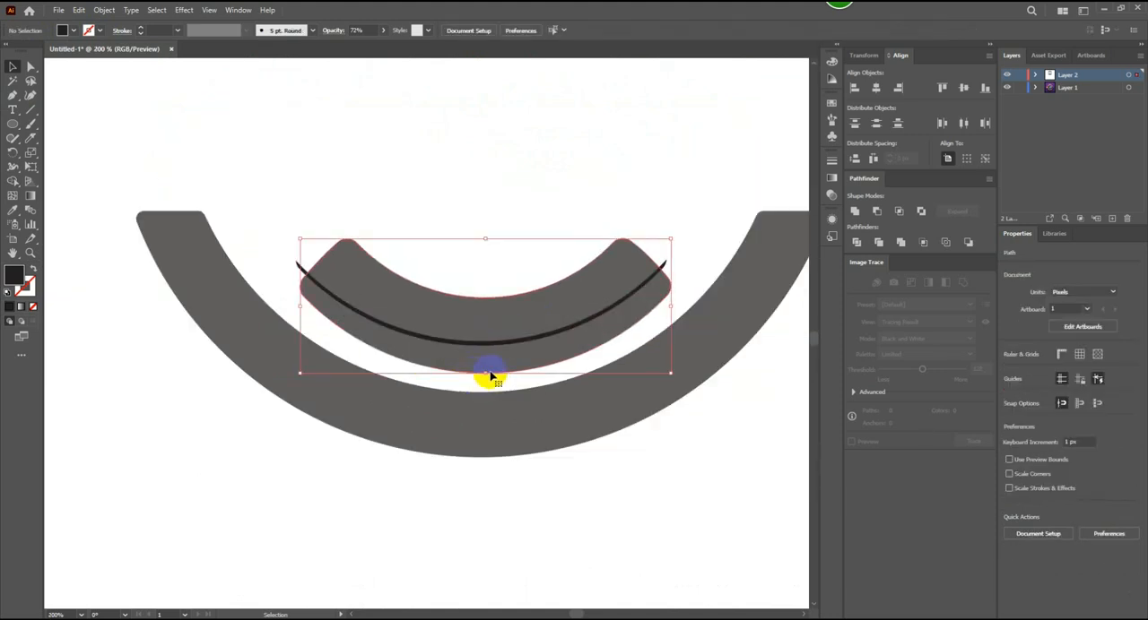
click(661, 262)
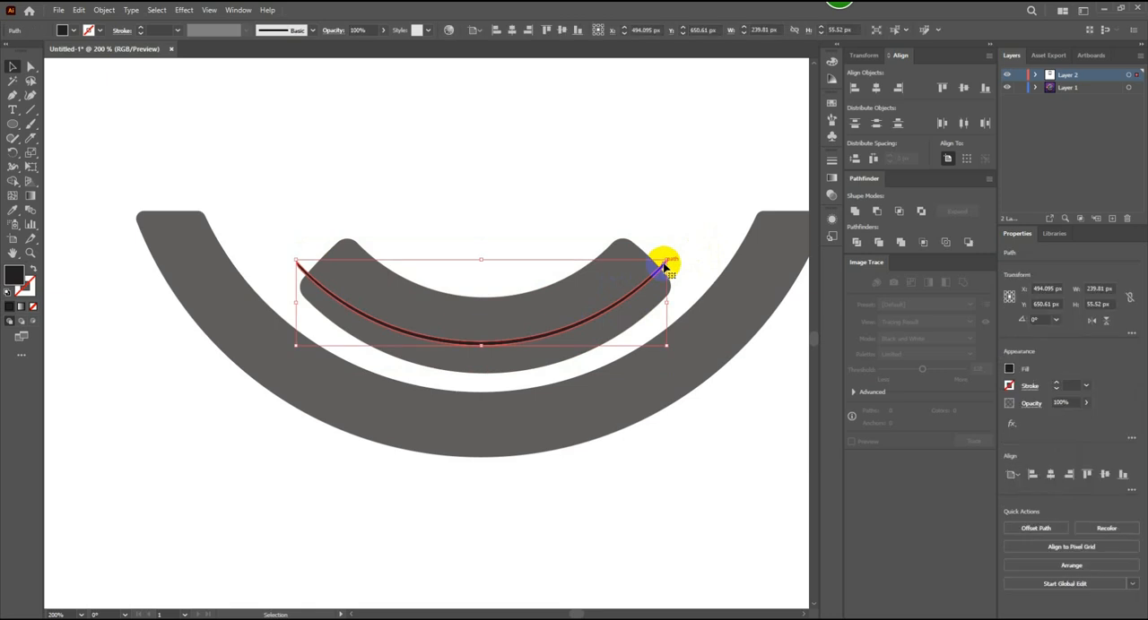
key(Delete)
drag(552, 322, 548, 291)
scroll(581, 339, down, 3)
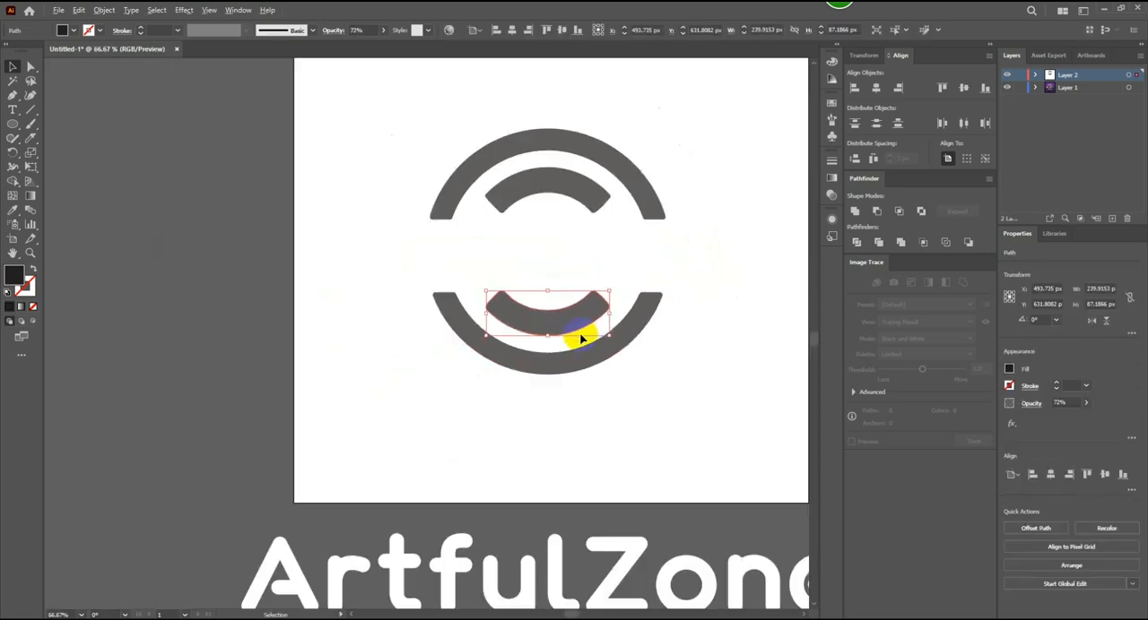
click(618, 468)
drag(575, 317, 578, 314)
click(607, 383)
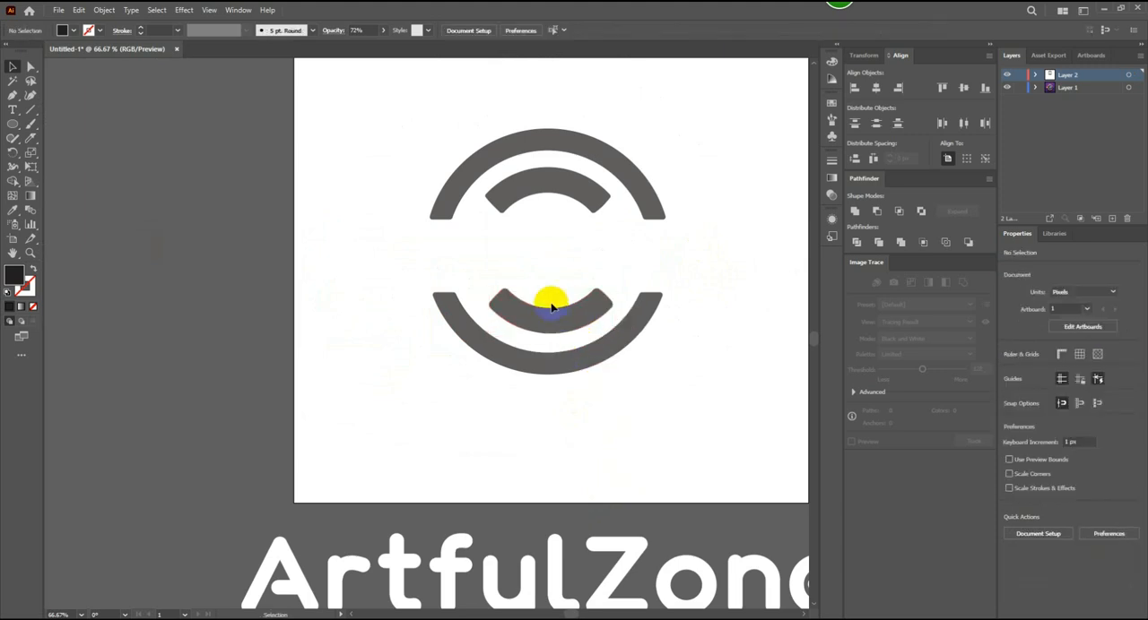
Move the ArtfulZone lettering up over the arcs on the artboard and fill it with black.
scroll(366, 397, down, 2)
drag(449, 508, 455, 330)
click(74, 31)
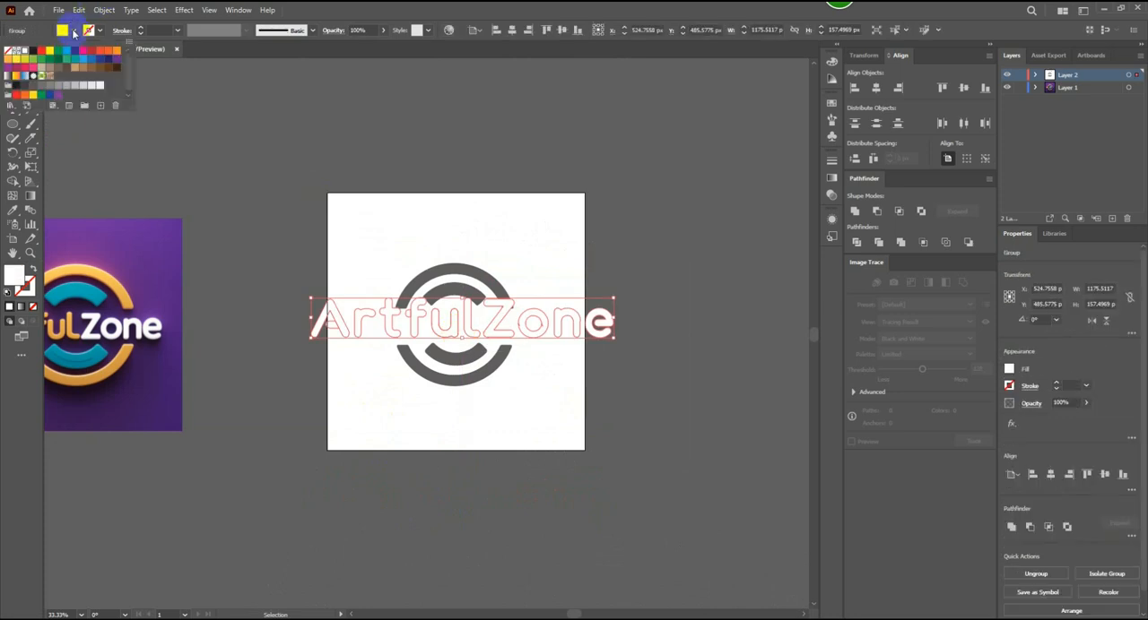
click(31, 51)
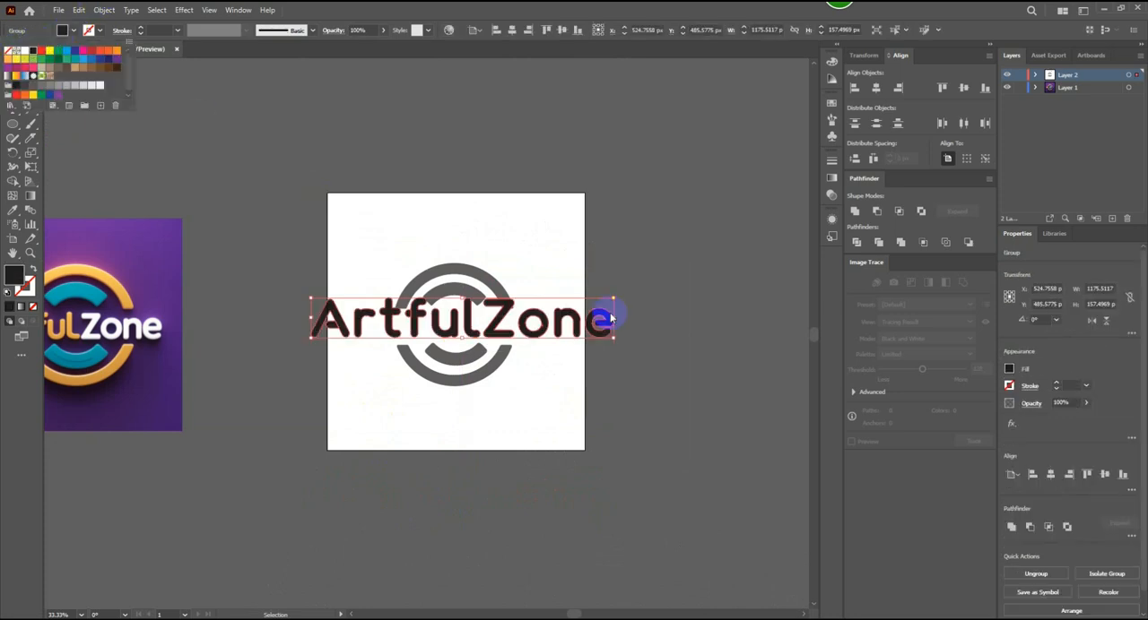
scroll(368, 339, up, 2)
scroll(437, 299, down, 2)
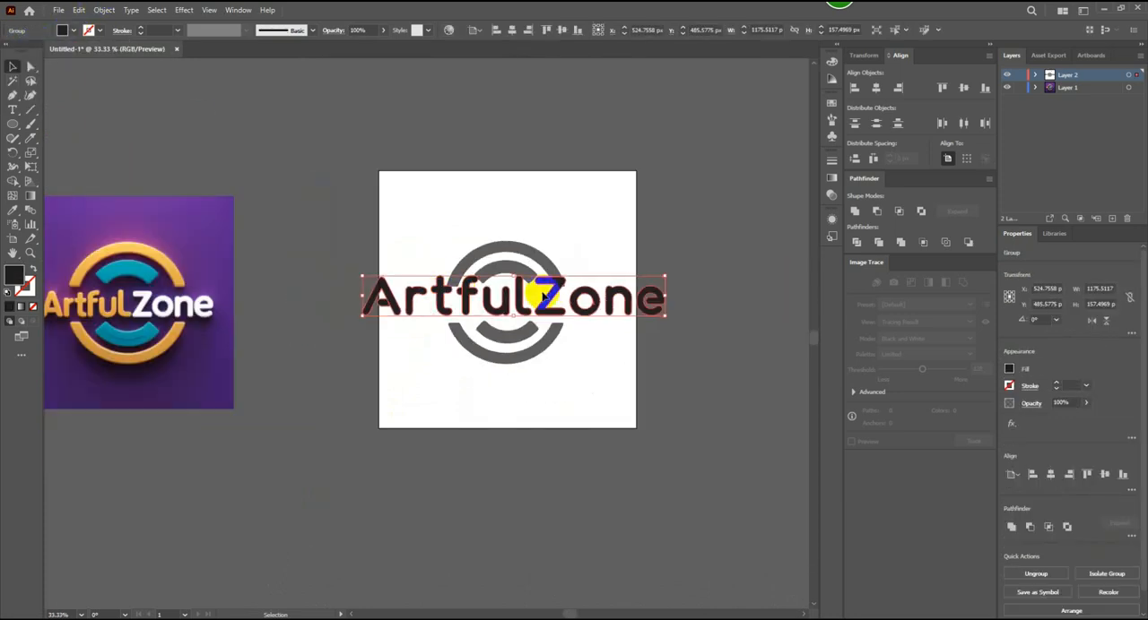
Scale the ArtfulZone lettering down to about 593 px wide and place it in the gap between the arcs.
drag(664, 316, 603, 307)
scroll(449, 318, up, 3)
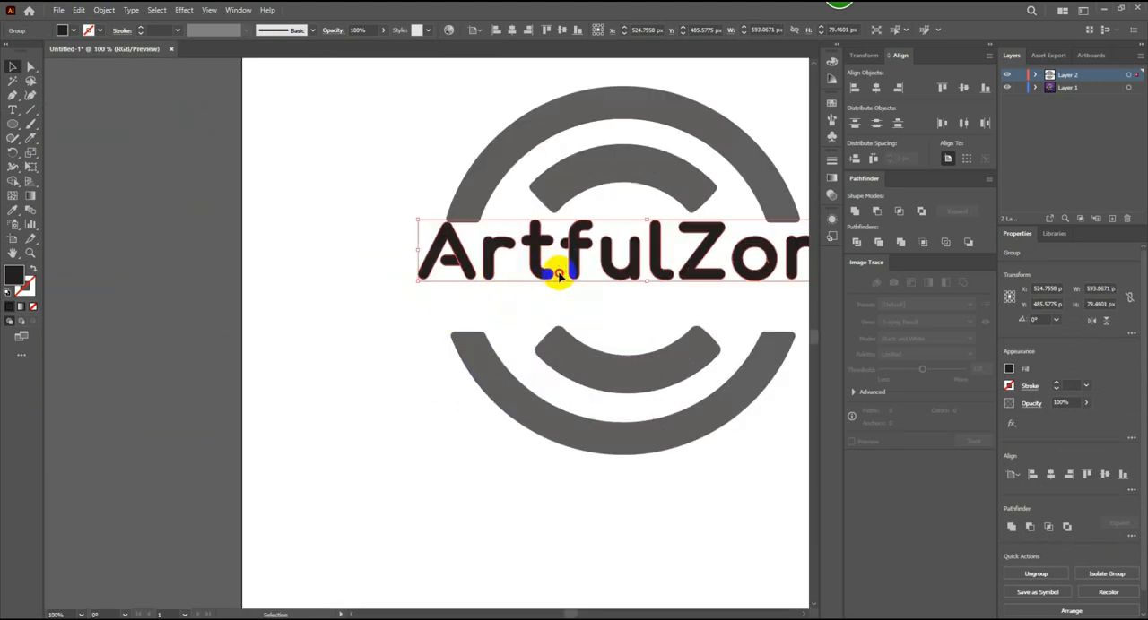
drag(558, 254, 522, 271)
scroll(523, 272, down, 3)
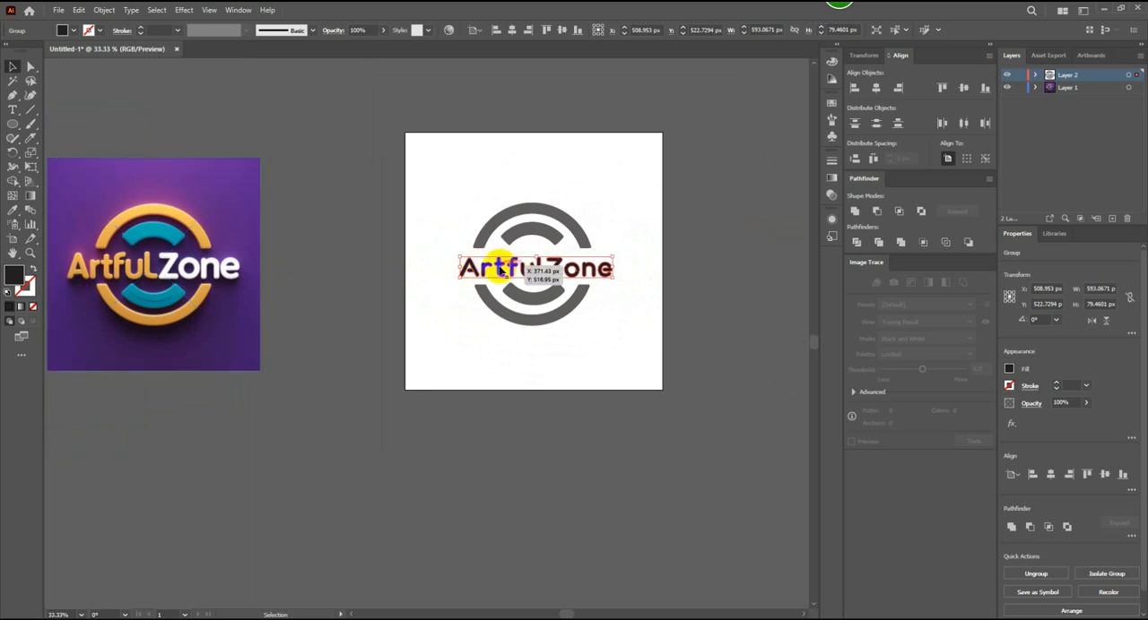
scroll(500, 269, up, 2)
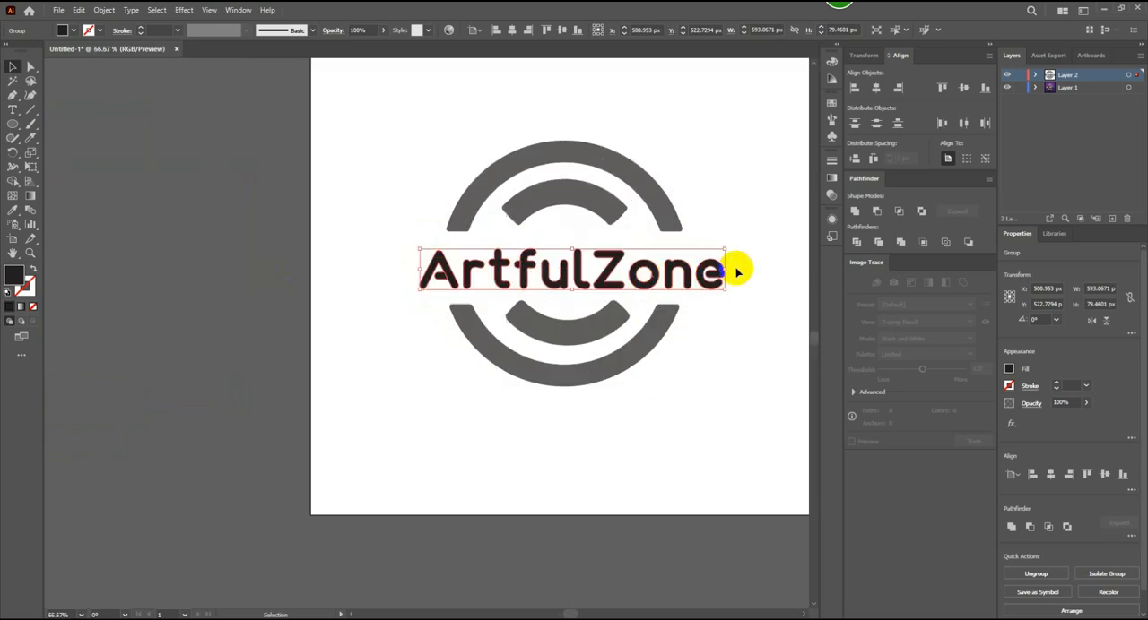
Stretch the ArtfulZone lettering to about 639 by 120 px and fit it between the upper and lower arcs.
drag(715, 269, 723, 311)
drag(664, 263, 674, 275)
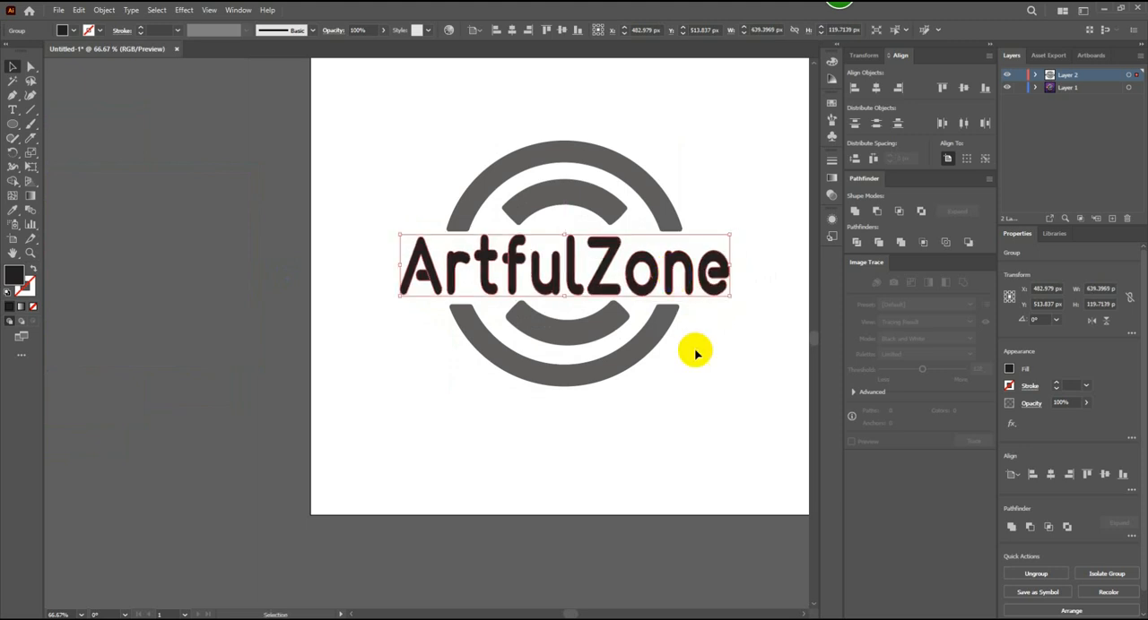
click(694, 366)
Move the logo image closer to the artboard and shift the ArtfulZone lettering to about X 494 px, Y 515 px.
scroll(693, 365, down, 2)
drag(296, 359, 406, 388)
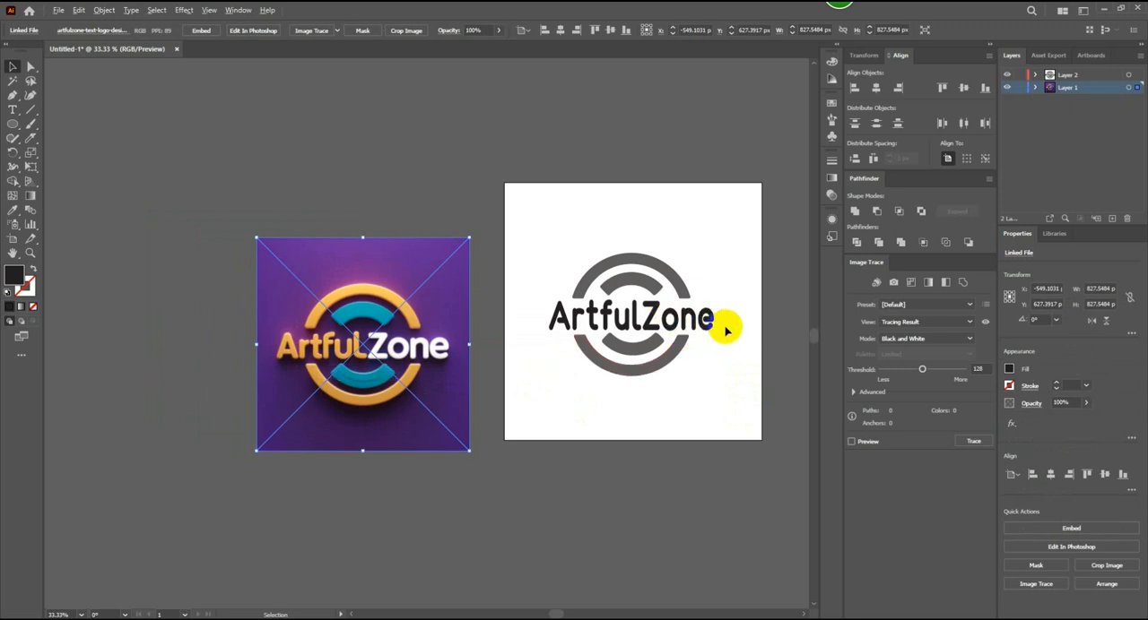
scroll(726, 330, up, 1)
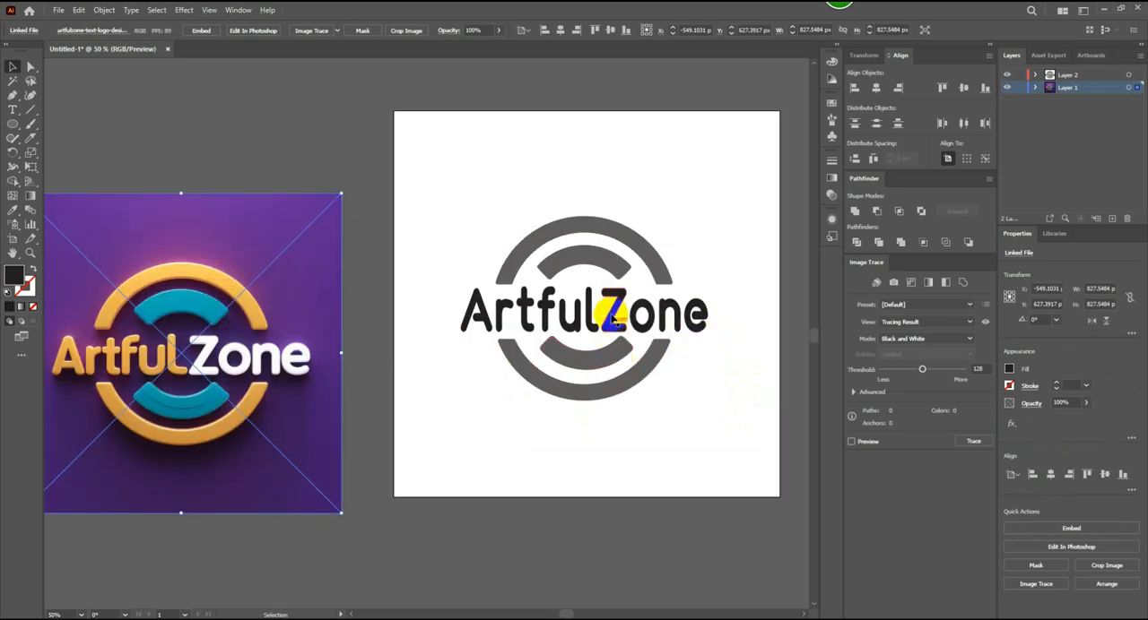
click(628, 310)
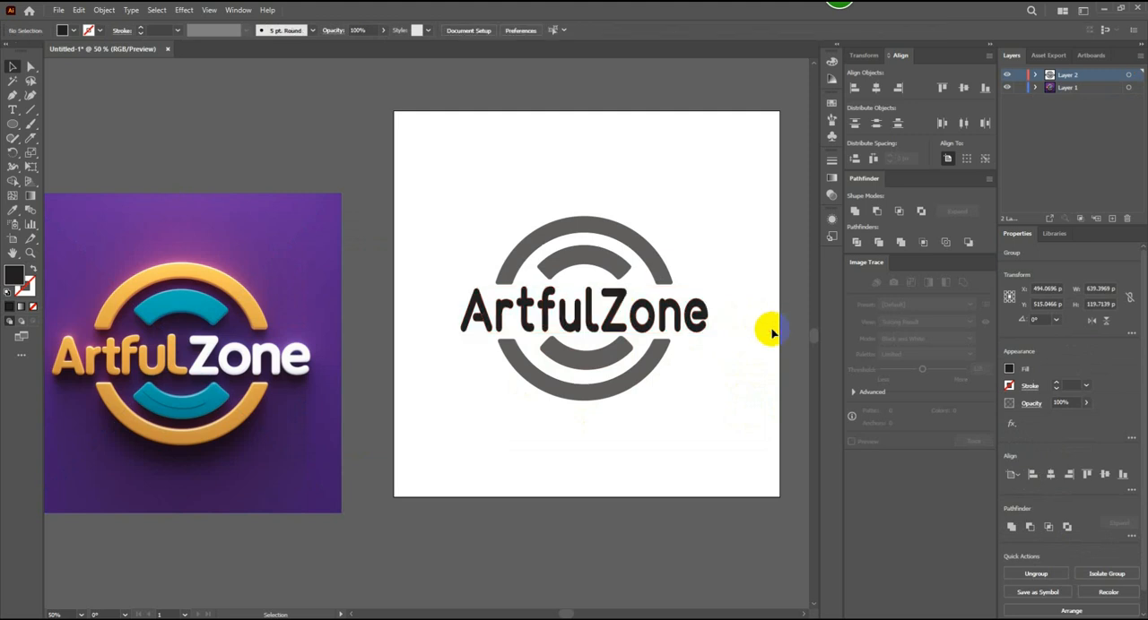
Color both outer arcs with the golden yellow sampled from the logo image's upper outer arc using the Eyedropper.
click(622, 226)
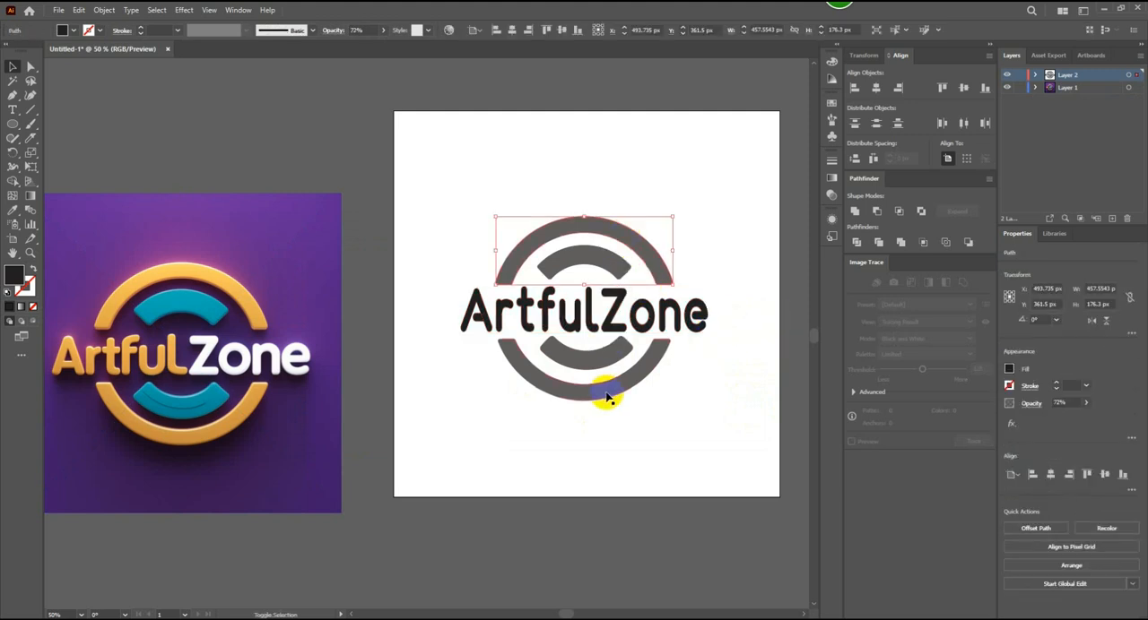
click(12, 210)
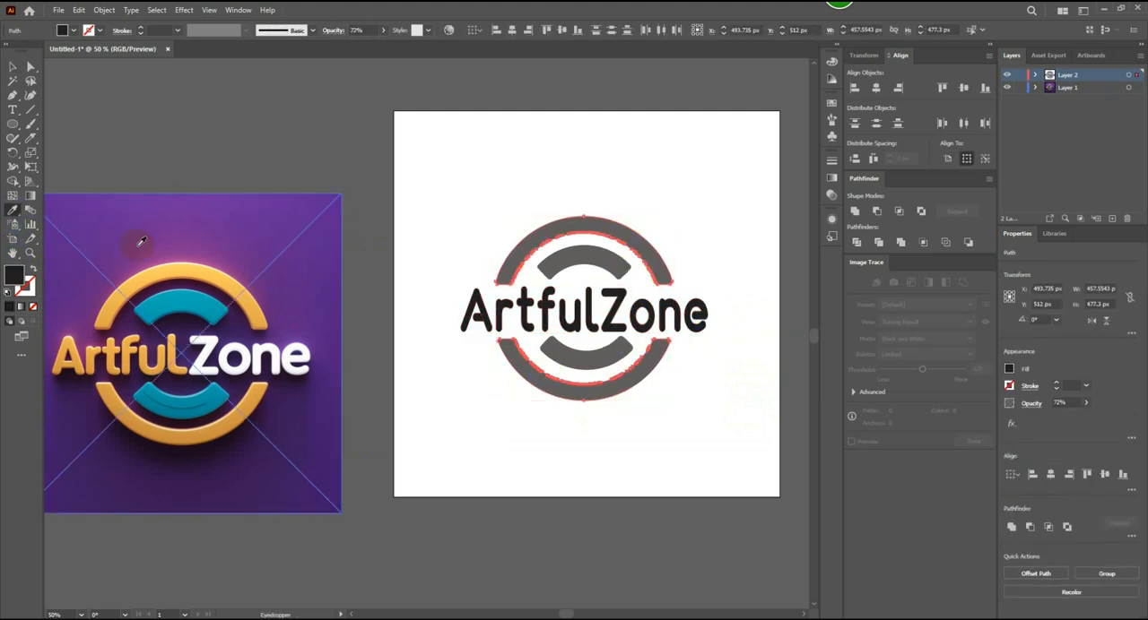
click(191, 265)
click(13, 66)
click(296, 159)
Color both inner arcs with the teal sampled from the logo image's upper inner arc using the Eyedropper.
click(591, 348)
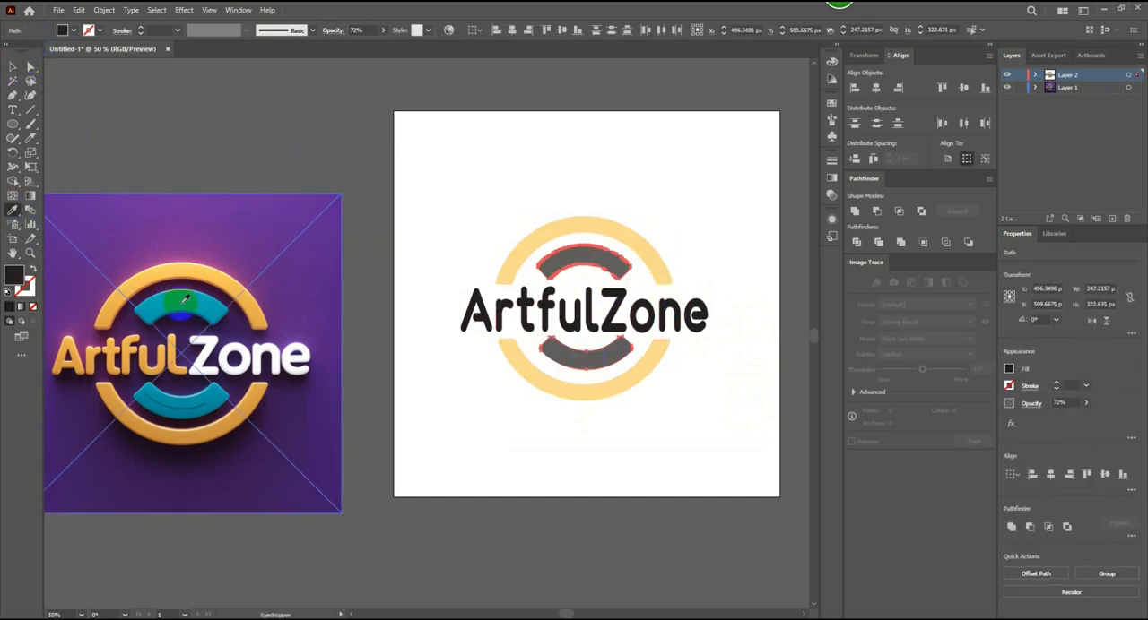
click(184, 298)
click(13, 66)
click(199, 101)
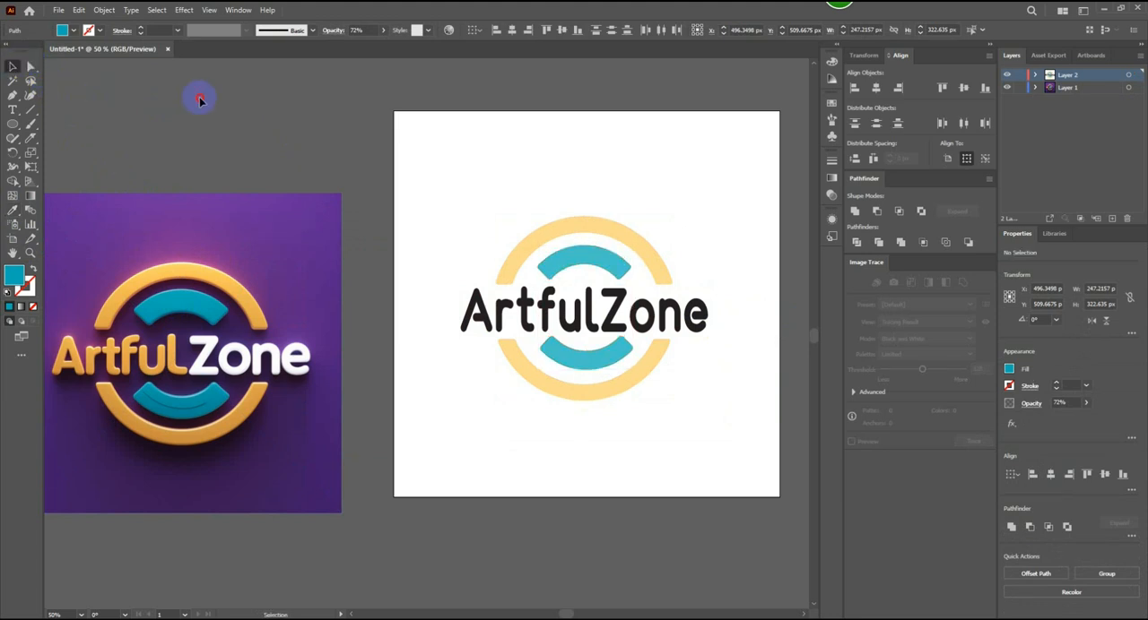
Reduce the ArtfulZone lettering's height to about 100 px and shift it to about X 498 px, Y 510 px between the arcs.
click(584, 309)
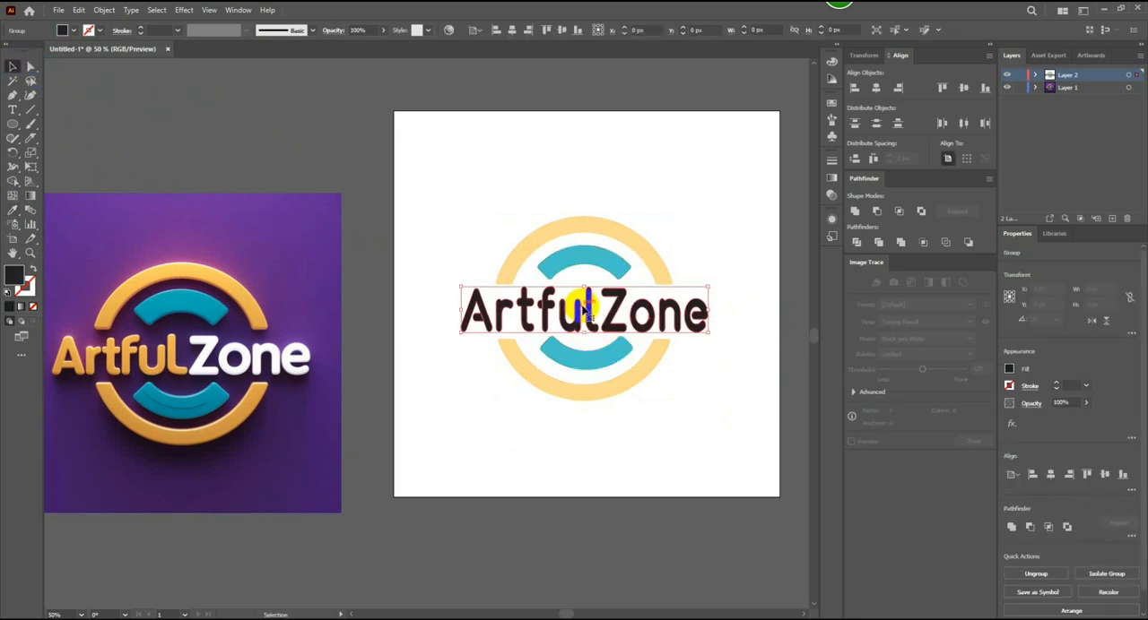
drag(583, 289, 582, 287)
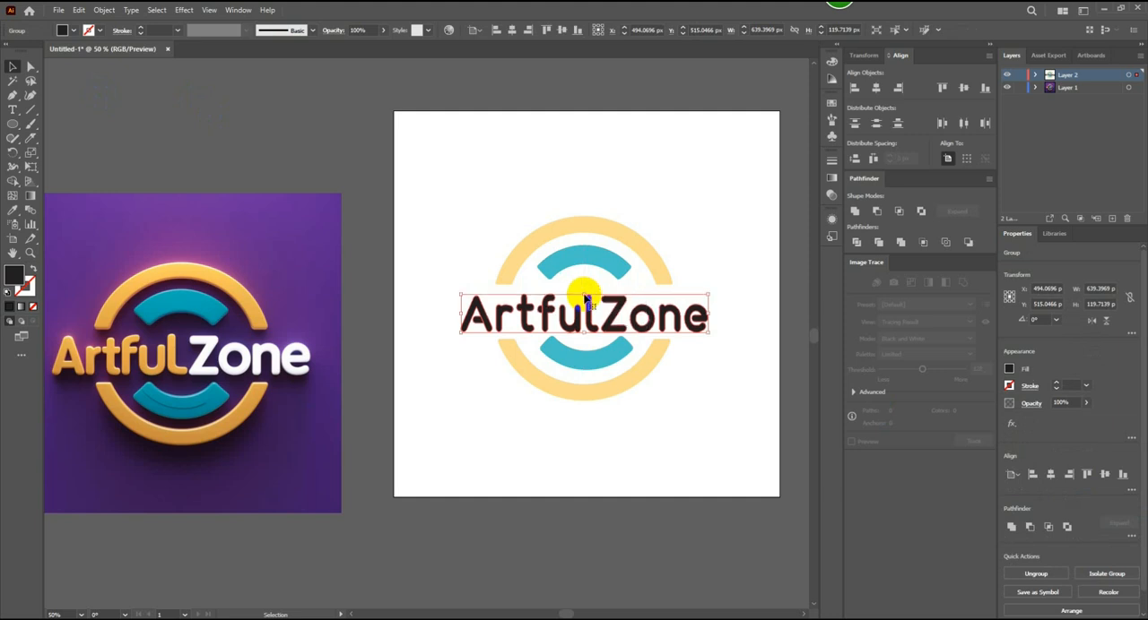
click(687, 449)
drag(618, 328, 618, 323)
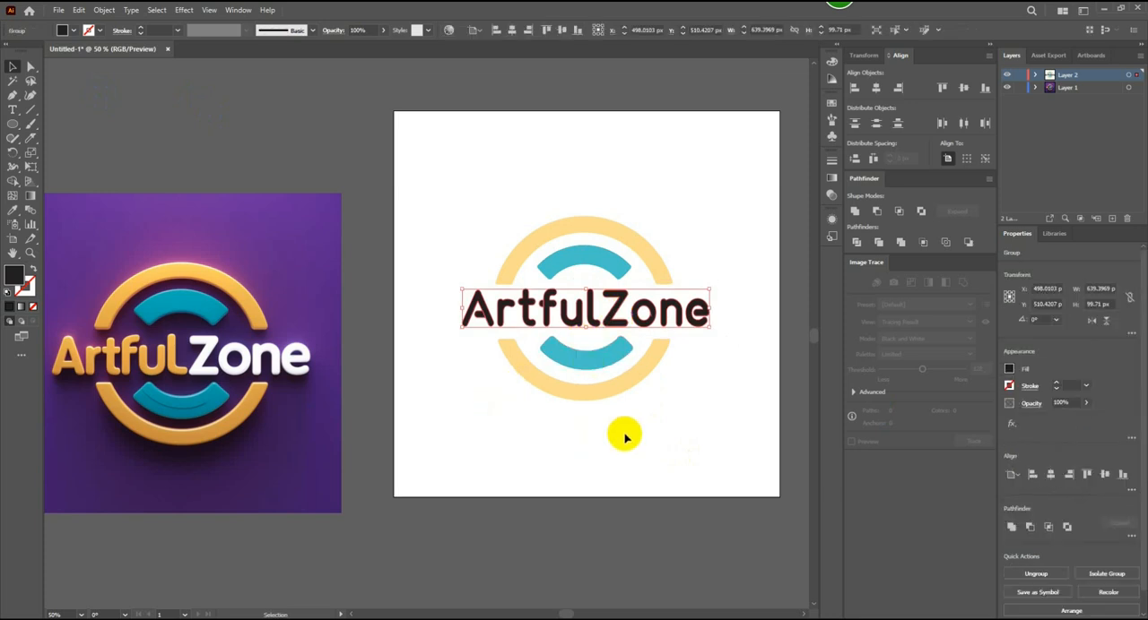
Offset the path of the ArtfulZone lettering outward by 2 px with miter joins.
click(104, 10)
mouse_move(143, 313)
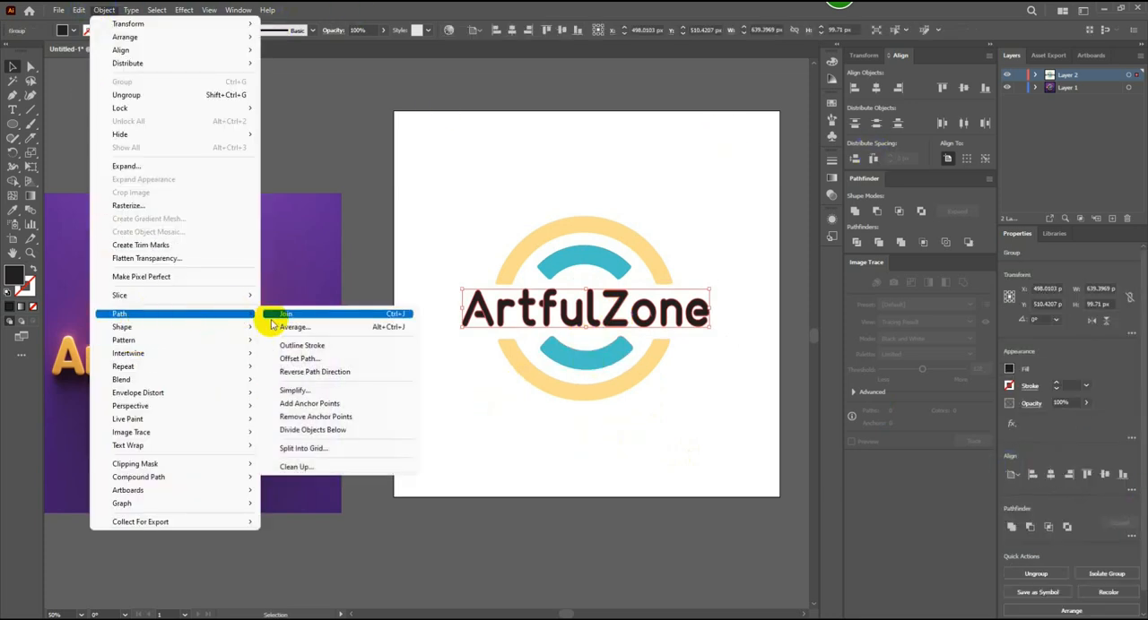
click(291, 357)
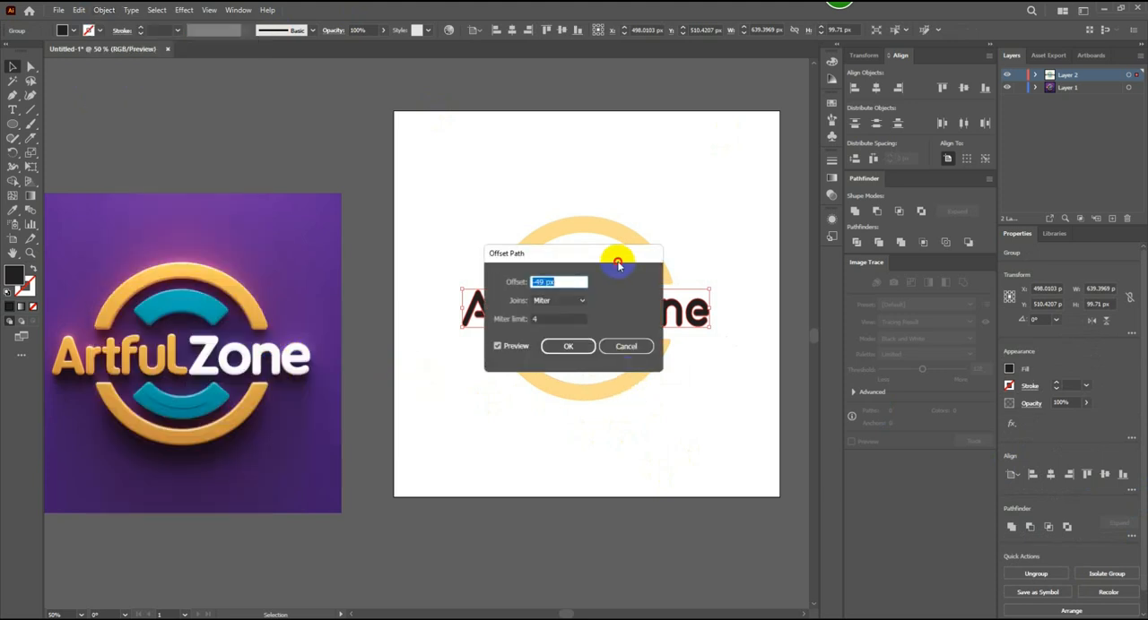
drag(625, 254, 836, 147)
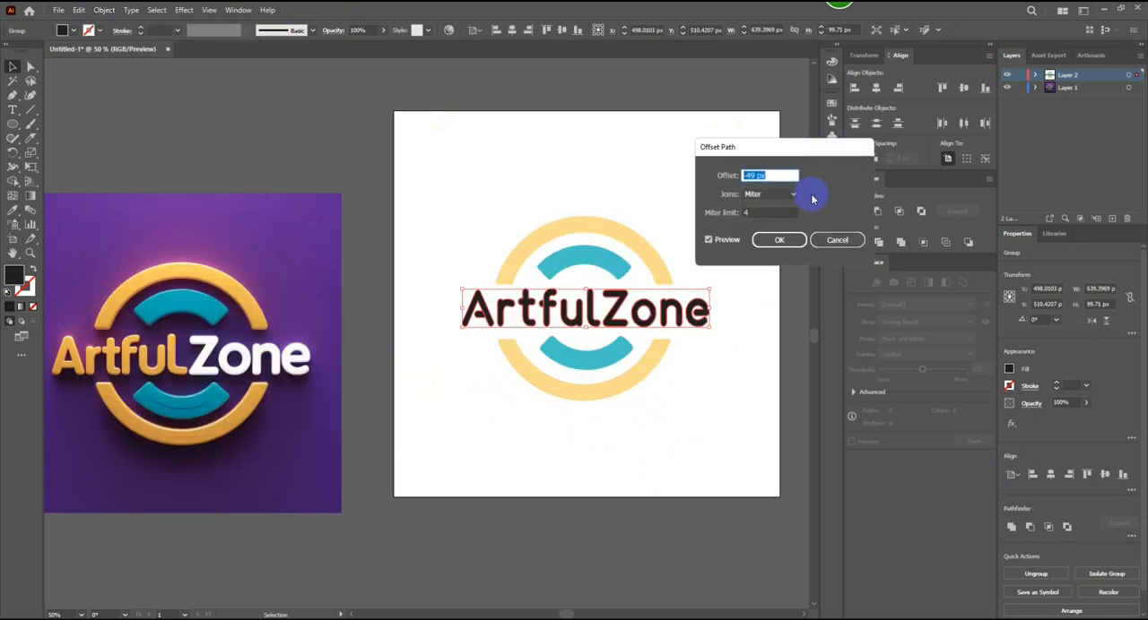
key(Up)
key(Up)
key(Up)
key(Up)
key(Up)
key(Up)
key(Up)
key(Up)
key(Up)
key(Up)
key(Up)
key(Up)
key(Up)
key(Up)
key(Up)
key(Up)
key(Up)
key(Up)
key(Up)
key(Up)
key(Up)
key(Up)
key(Up)
key(Up)
key(Up)
key(Up)
key(Up)
key(Up)
key(Up)
key(Up)
key(Up)
key(Up)
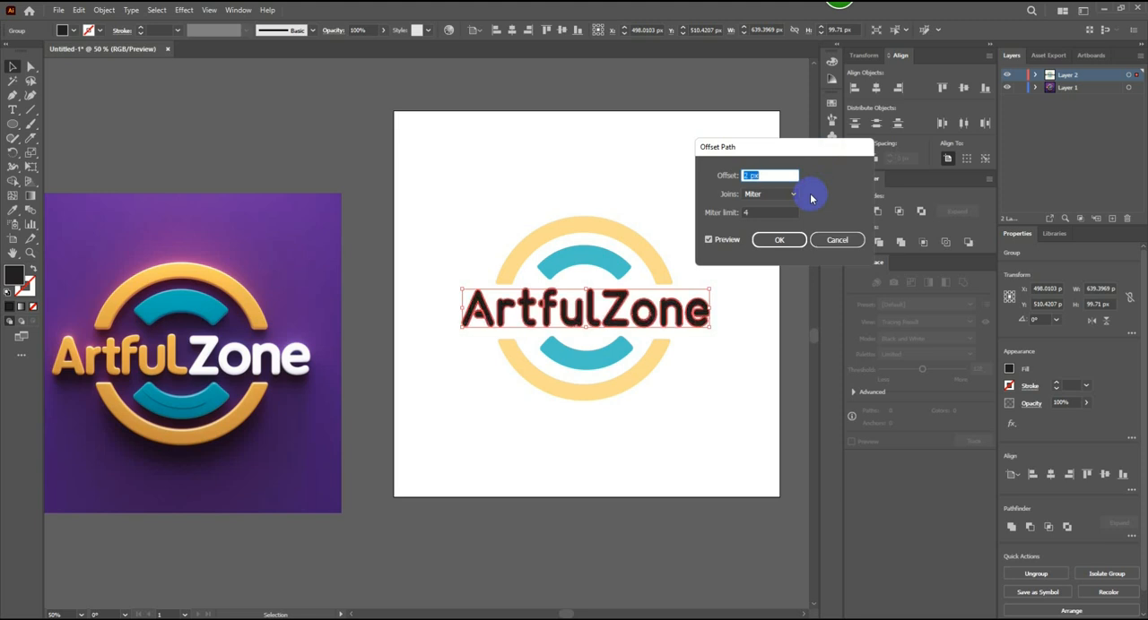
key(Down)
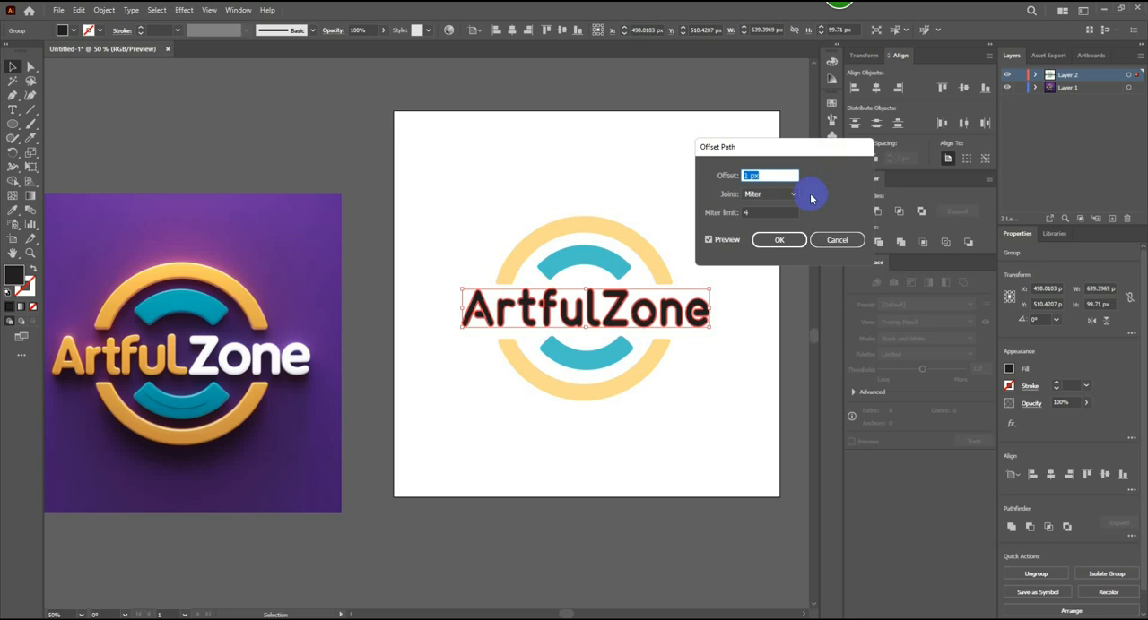
key(Up)
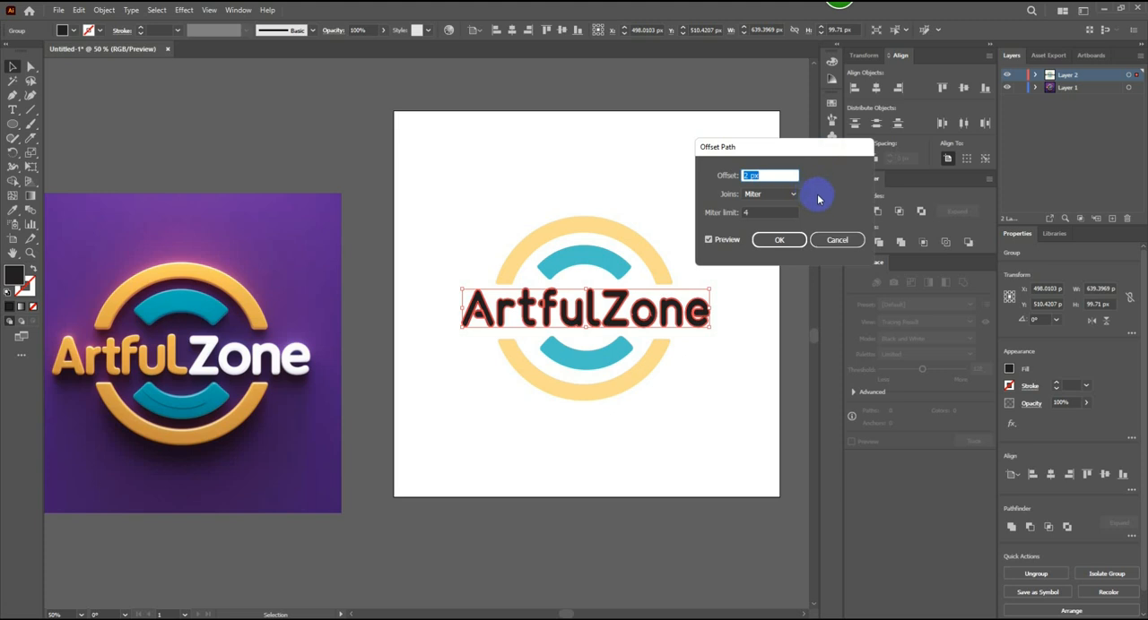
click(798, 239)
click(746, 363)
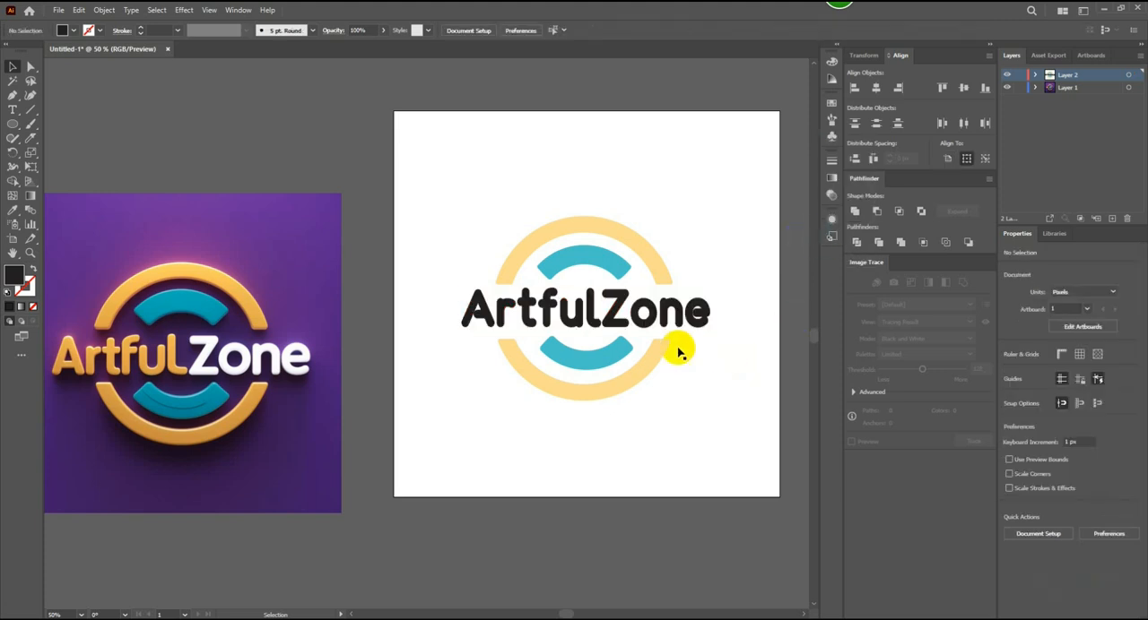
Unite the ArtfulZone lettering with its offset outline into thicker merged letter shapes.
scroll(633, 343, up, 3)
mouse_move(586, 288)
mouse_down()
mouse_move(589, 402)
mouse_move(585, 284)
mouse_up()
scroll(579, 325, down, 2)
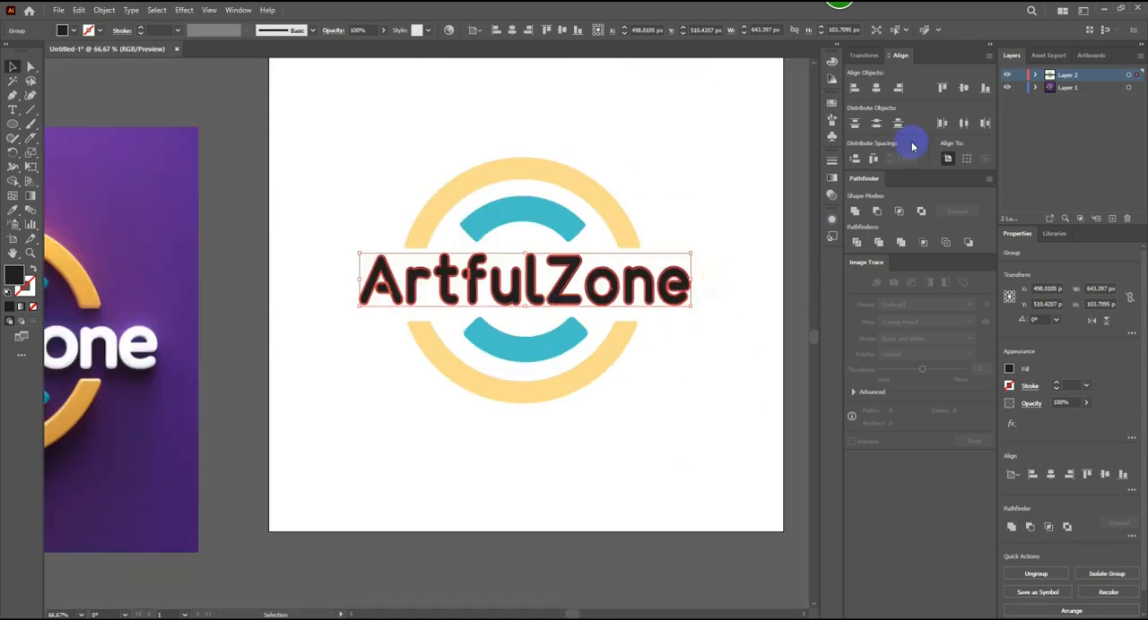
click(854, 211)
click(714, 304)
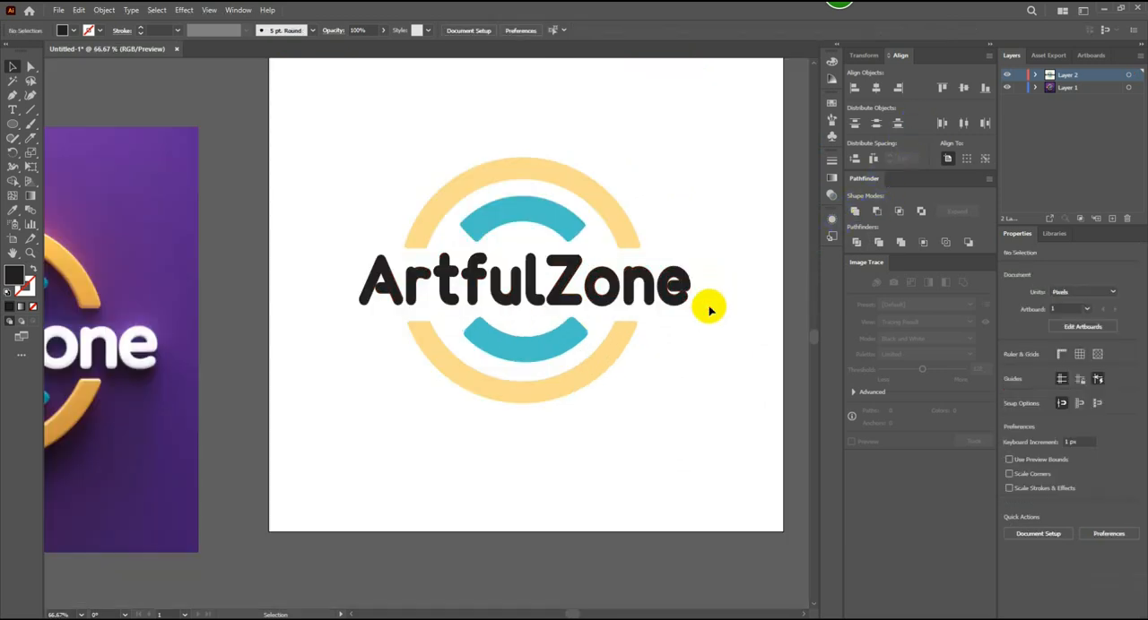
Ungroup the merged ArtfulZone lettering into separate letters.
scroll(684, 292, up, 1)
scroll(684, 291, up, 1)
click(763, 287)
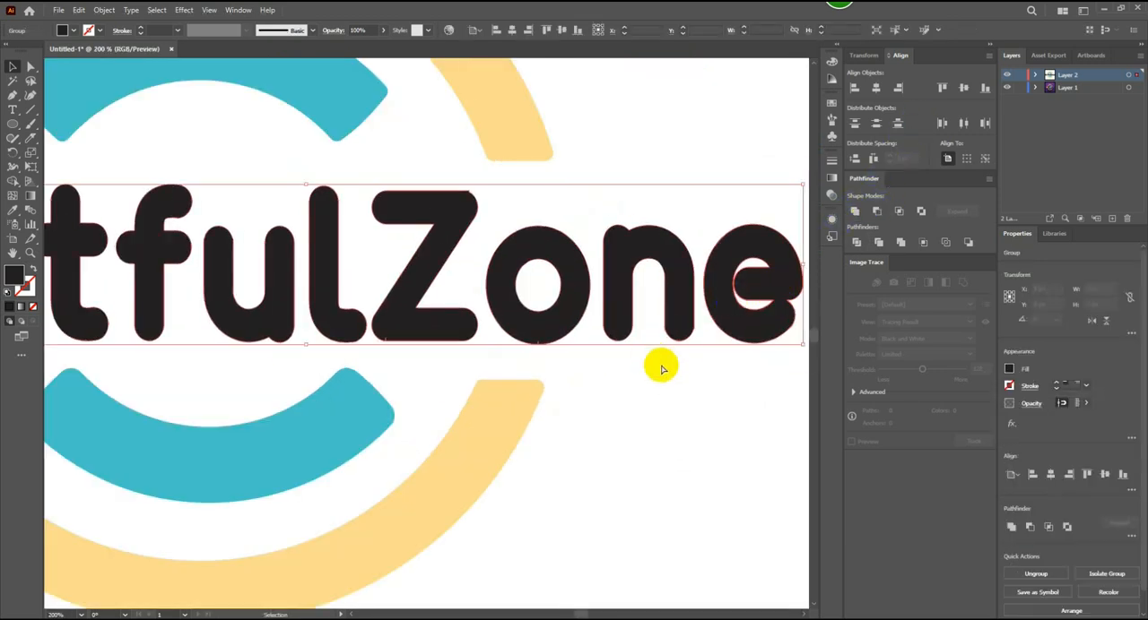
scroll(661, 367, up, 1)
scroll(661, 367, down, 3)
right_click(546, 336)
click(585, 498)
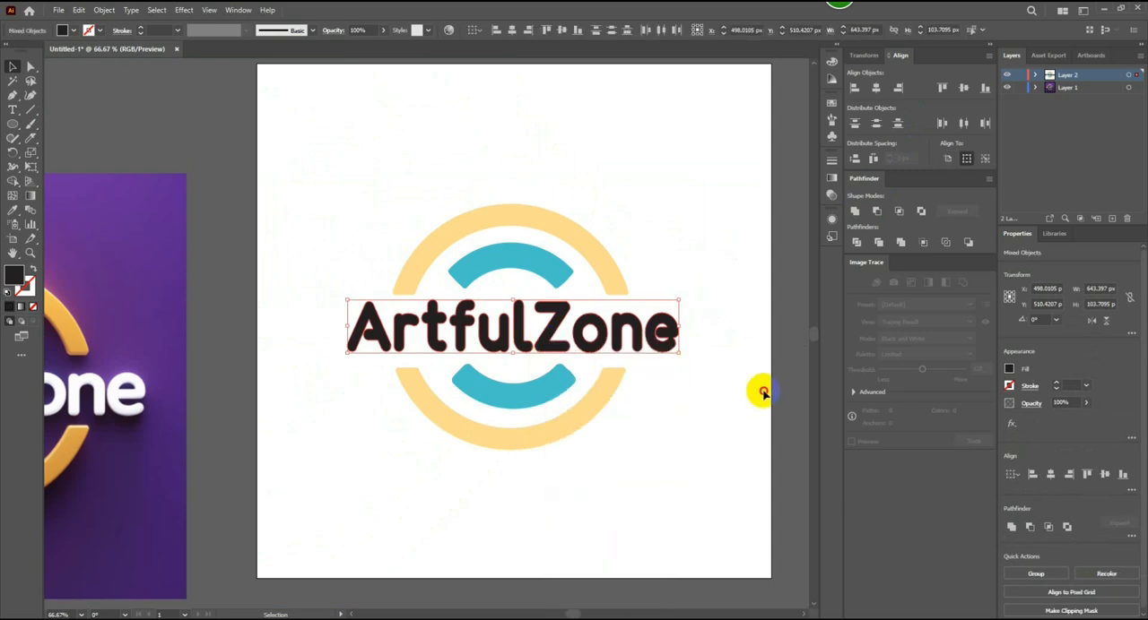
click(694, 293)
Group the letters of Zone together and the letters of Artful together as two separate groups.
drag(551, 346, 549, 345)
drag(706, 333, 545, 343)
click(674, 342)
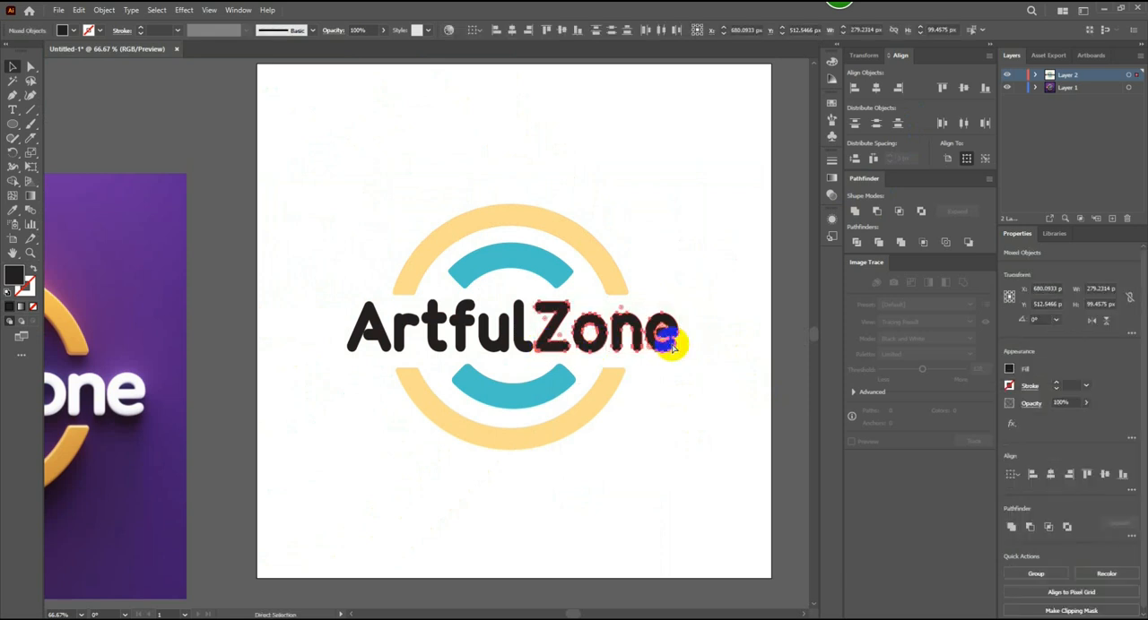
drag(341, 326, 518, 336)
click(697, 387)
Color the Artful letters with the orange-gold sampled from the same word in the logo image using the Eyedropper.
scroll(738, 374, down, 2)
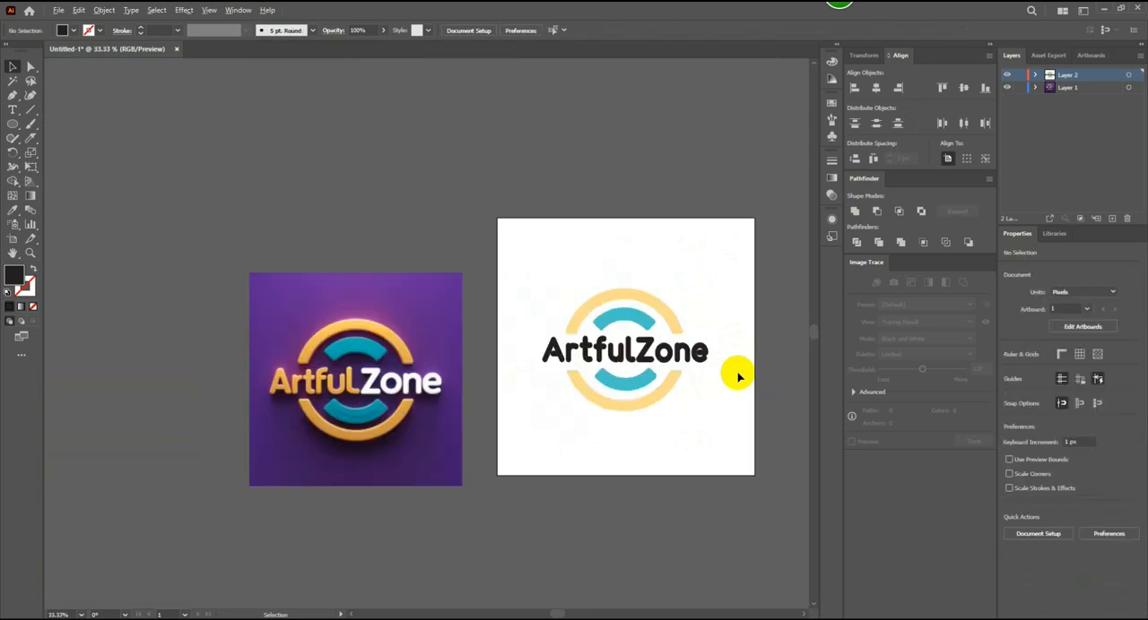
click(594, 357)
click(13, 212)
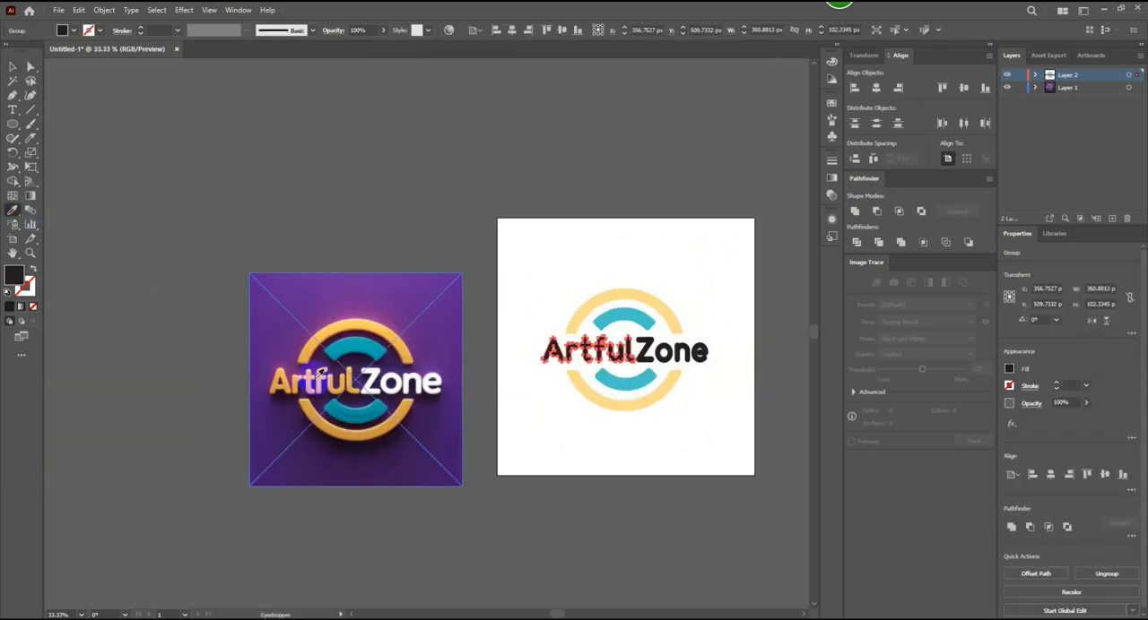
click(324, 374)
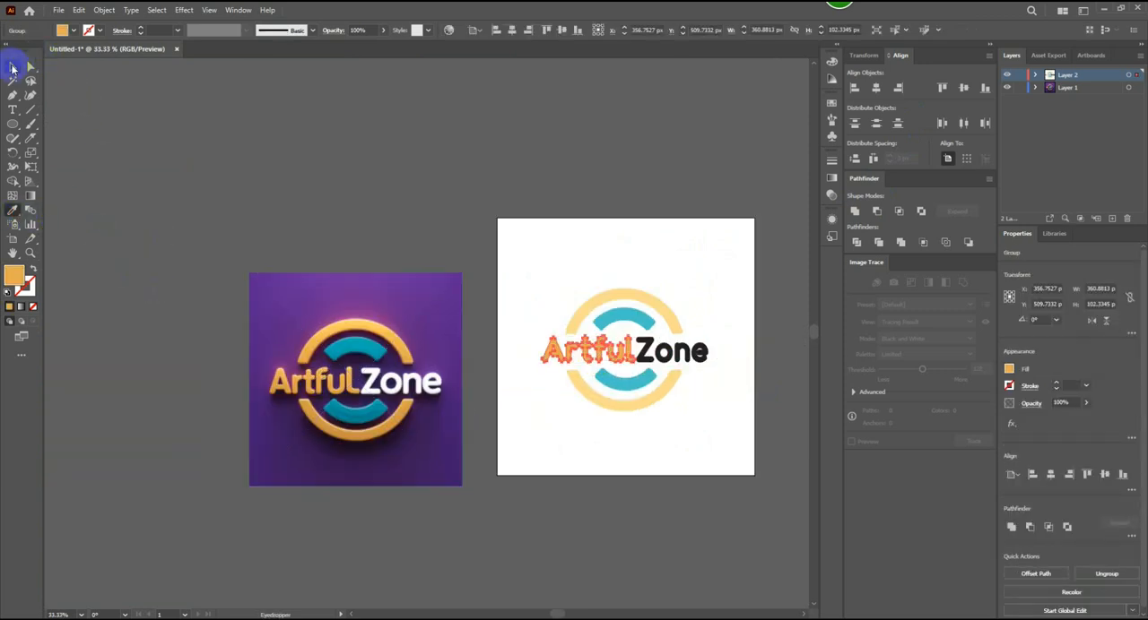
click(13, 68)
click(660, 440)
Color the Zone letters with the white sampled from the same word in the logo image using the Eyedropper.
click(694, 352)
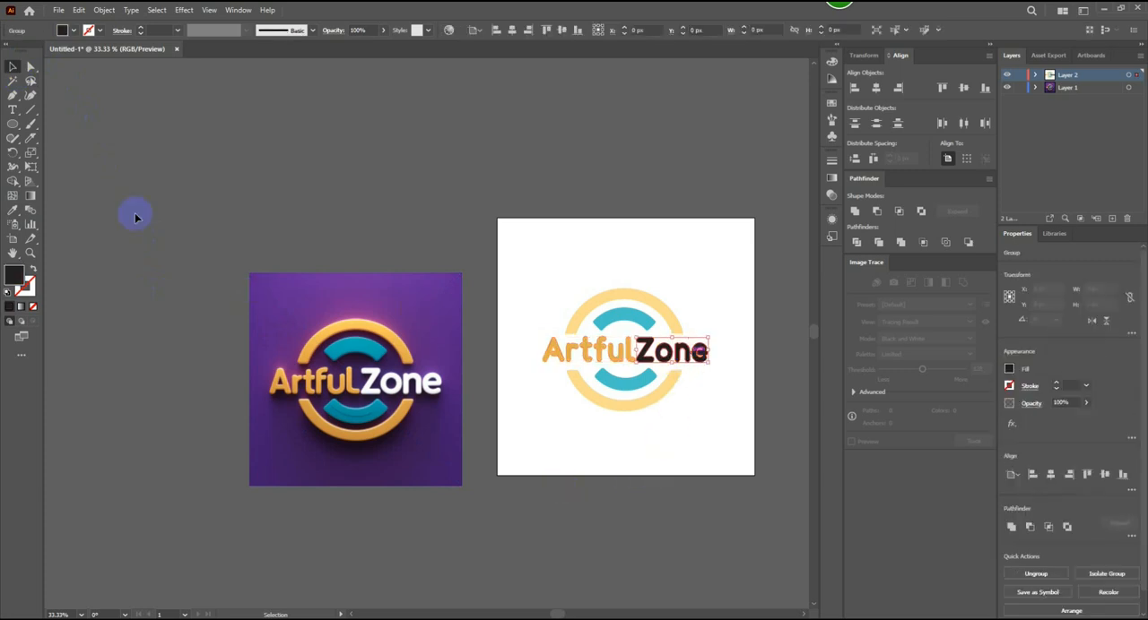
click(13, 208)
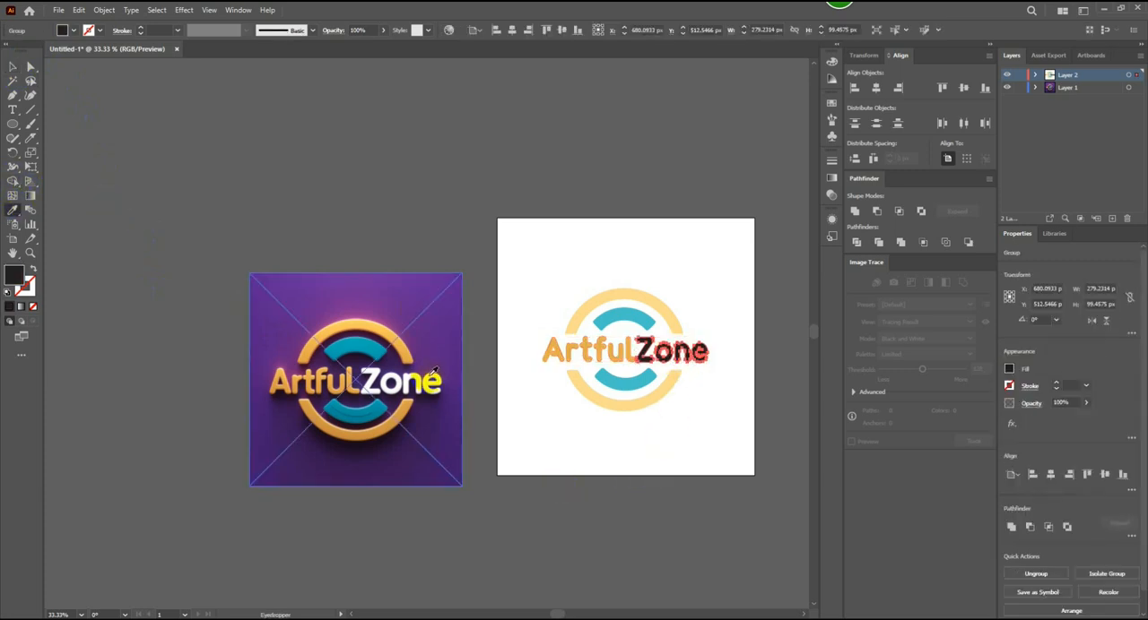
click(421, 380)
click(11, 68)
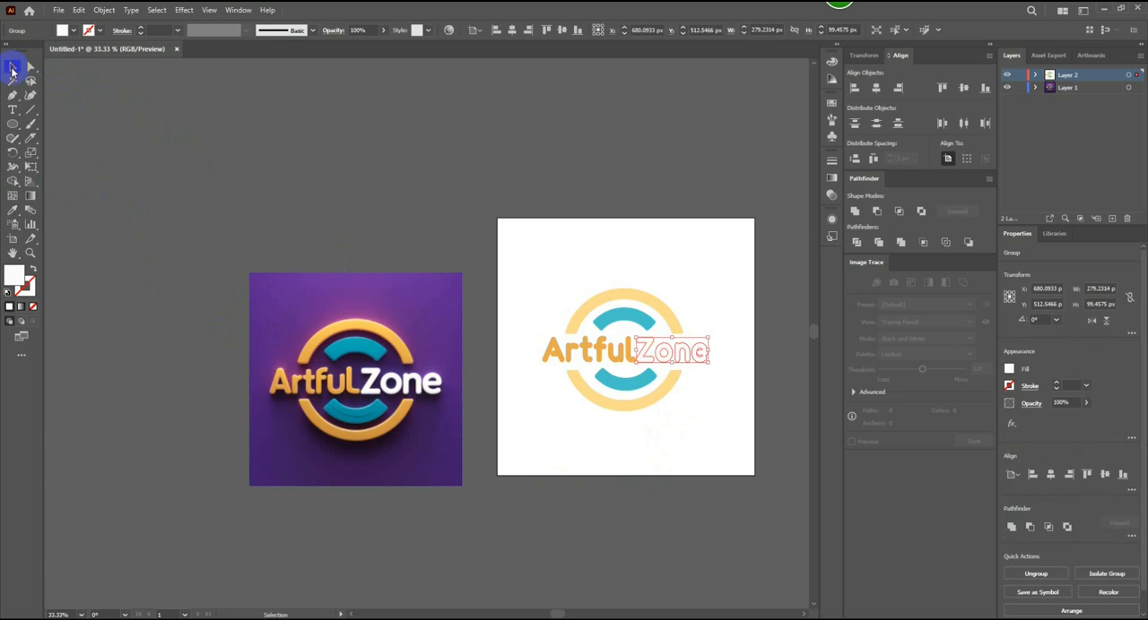
click(312, 130)
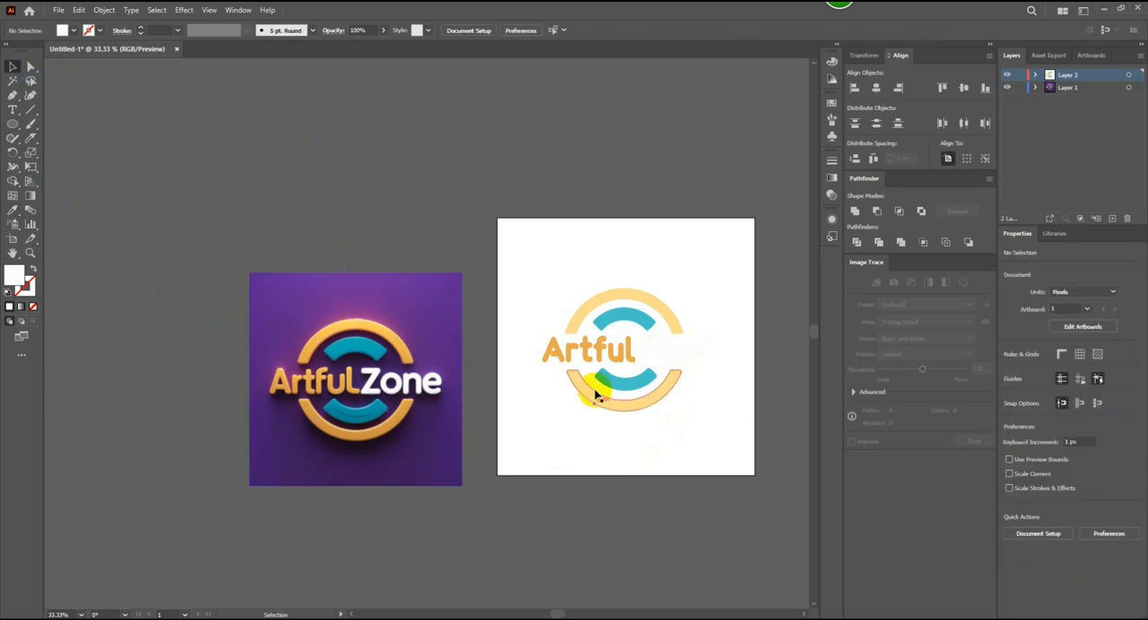
Color the Zone letters with the teal sampled from the lower inner arc on the artboard using the Eyedropper.
click(693, 359)
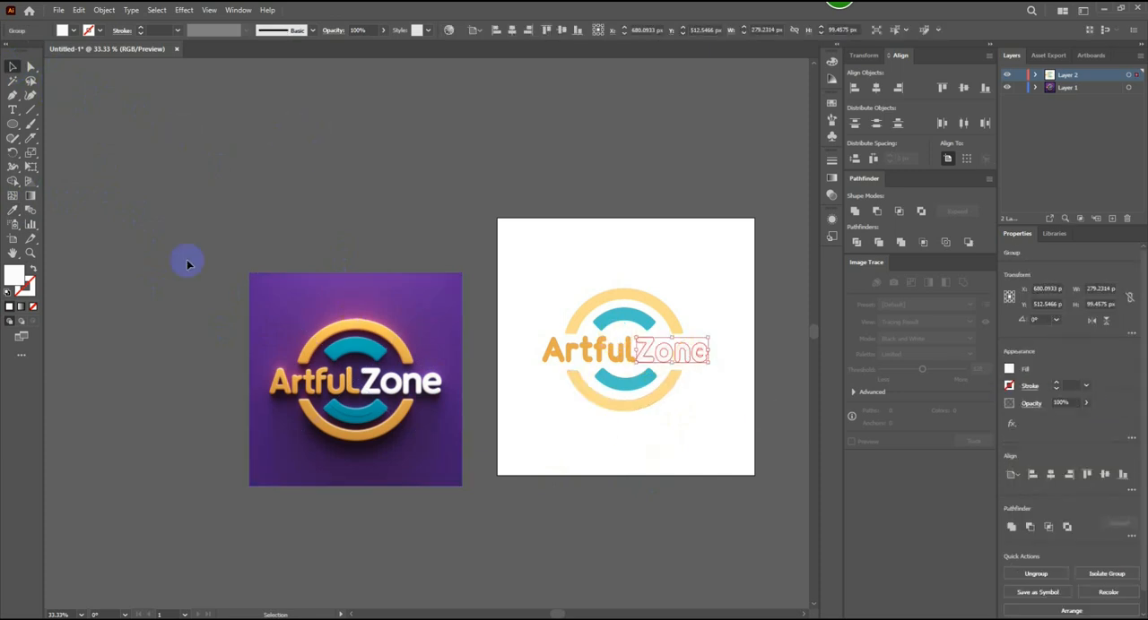
click(12, 210)
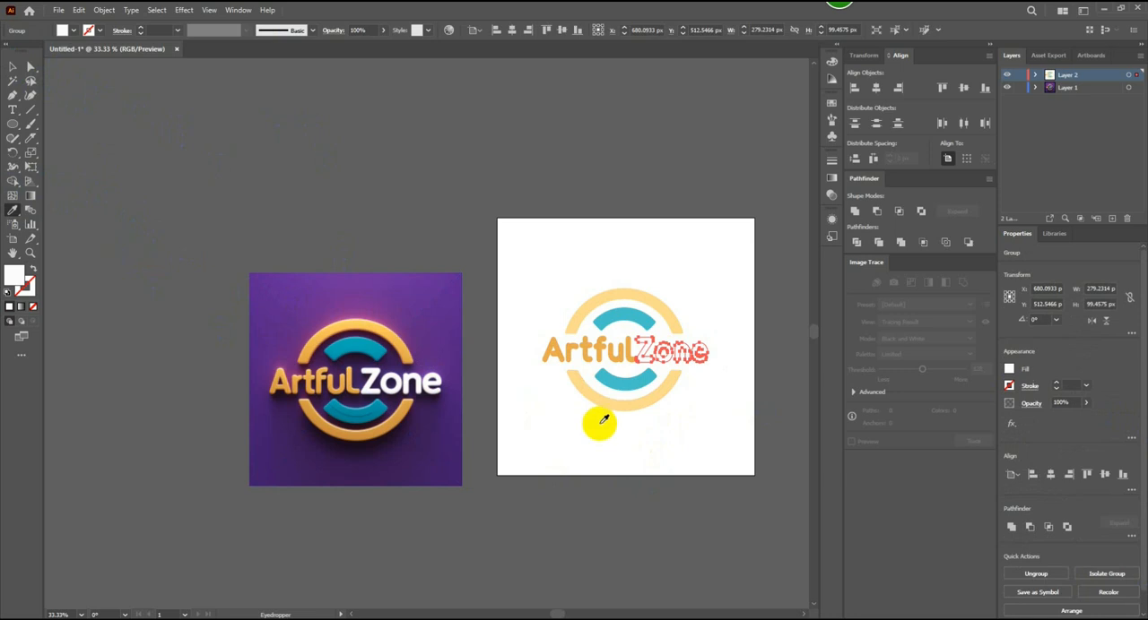
click(618, 387)
click(12, 65)
click(738, 415)
scroll(728, 399, up, 4)
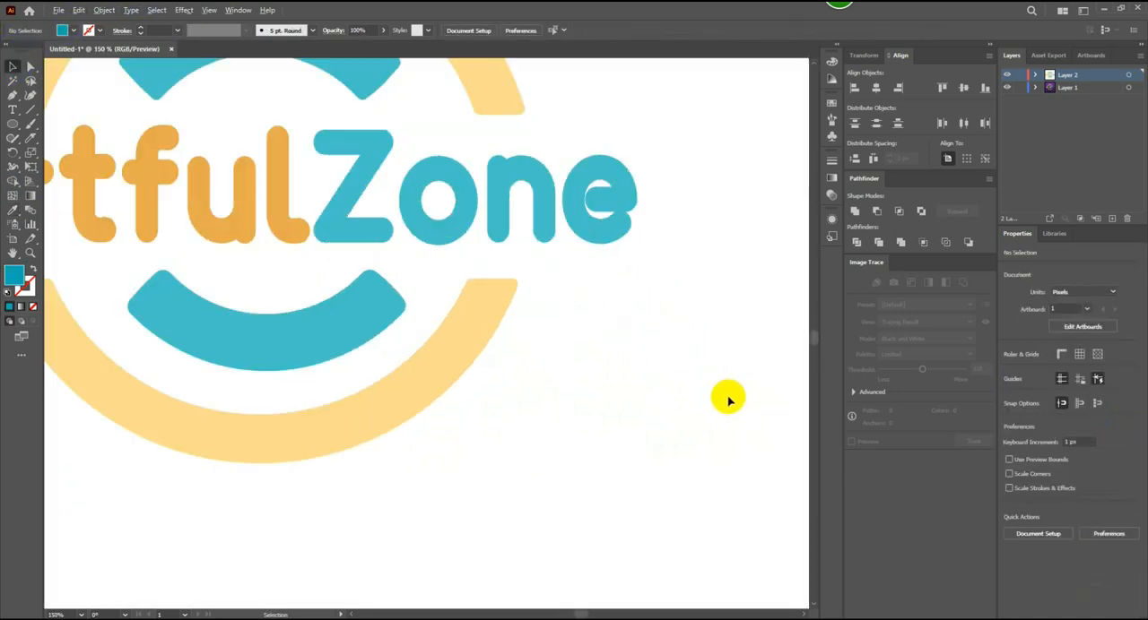
scroll(668, 350, down, 3)
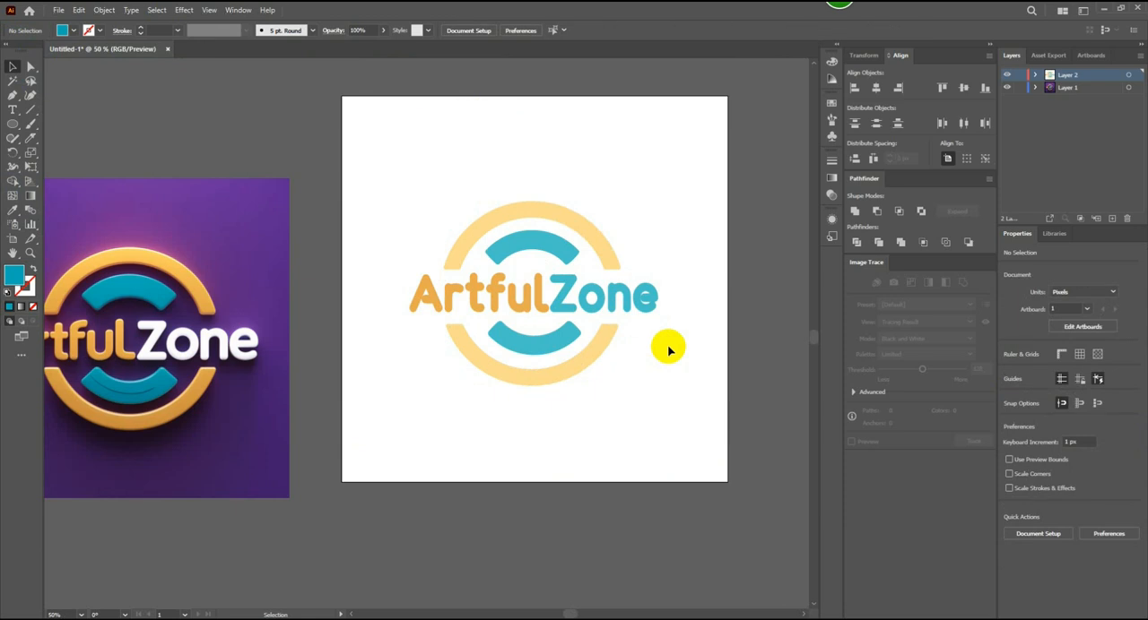
Color both outer arcs with the purple sampled from the logo image's background using the Eyedropper.
click(556, 223)
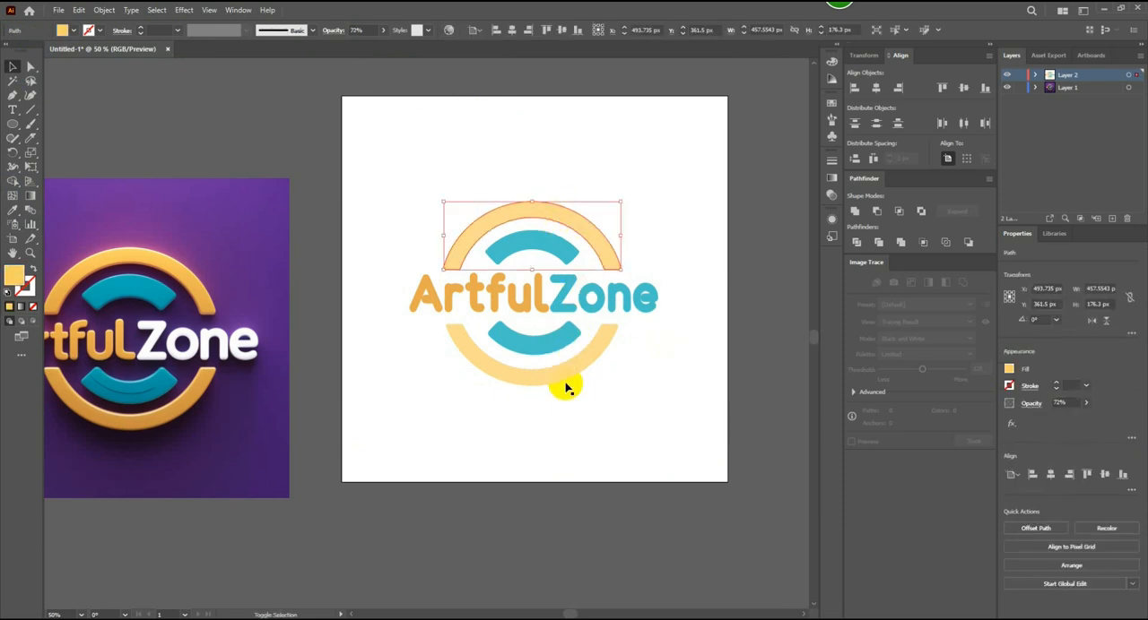
click(12, 208)
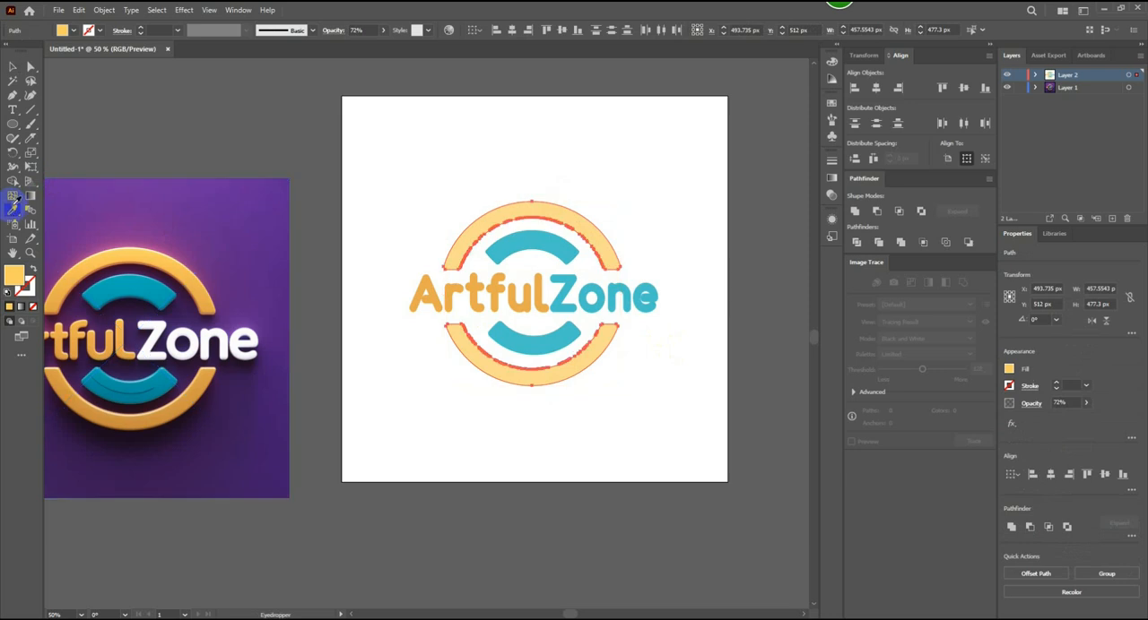
click(274, 185)
click(13, 68)
click(282, 119)
Nudge both inner teal arcs slightly to the left, to about X 490 px.
click(542, 245)
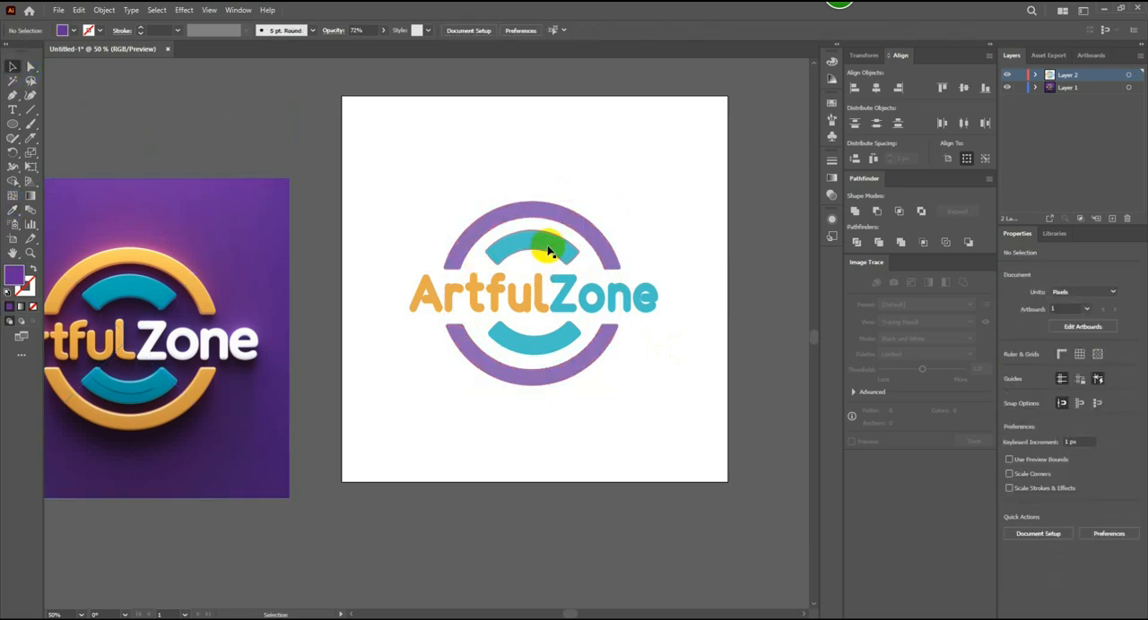
shift+click(550, 344)
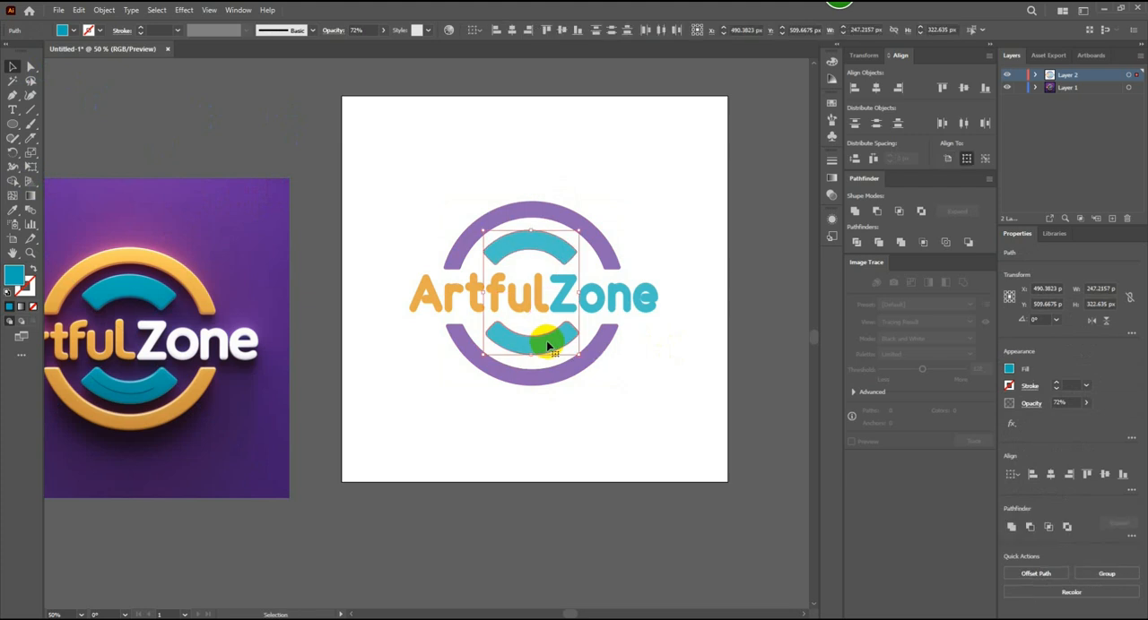
click(655, 261)
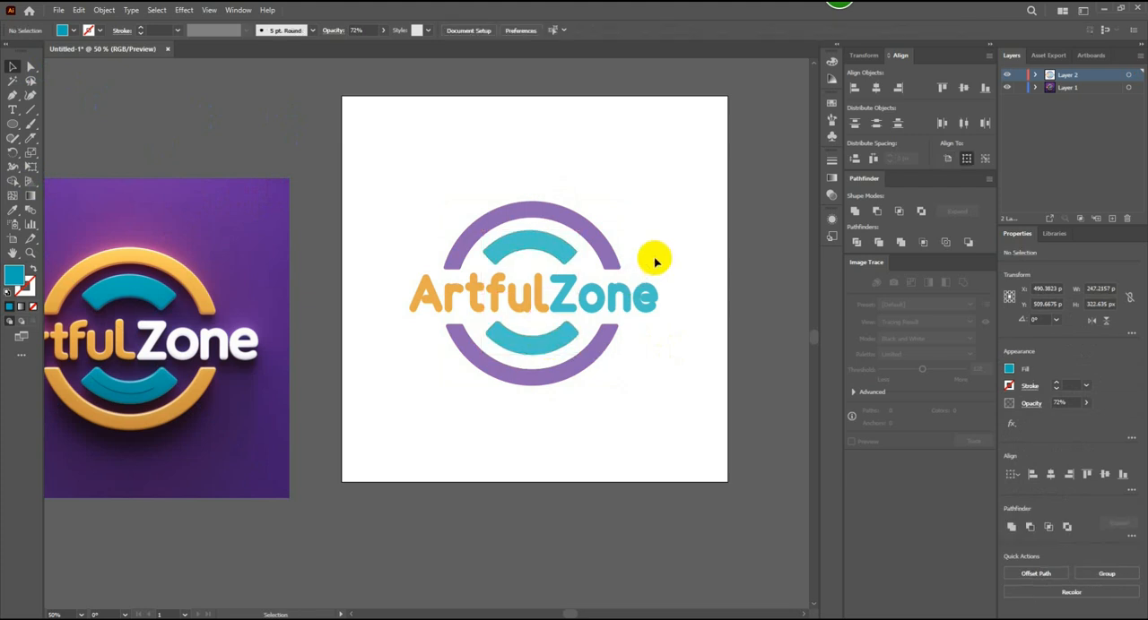
Recolor both outer arcs with a bright orange picked from the color spectrum.
click(583, 241)
shift+click(582, 361)
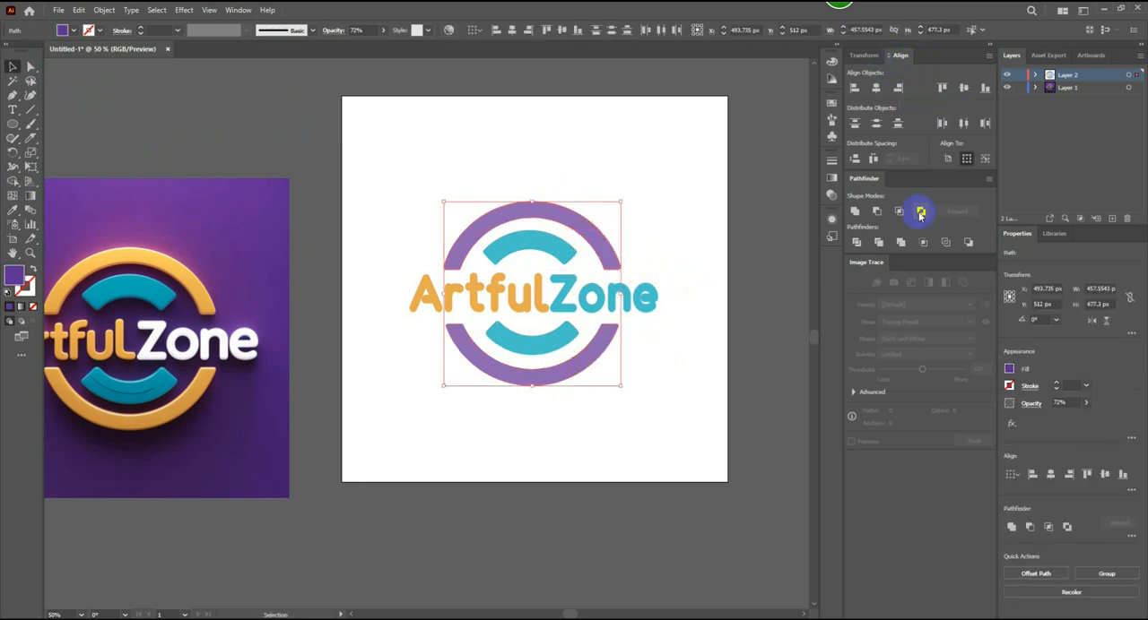
click(832, 61)
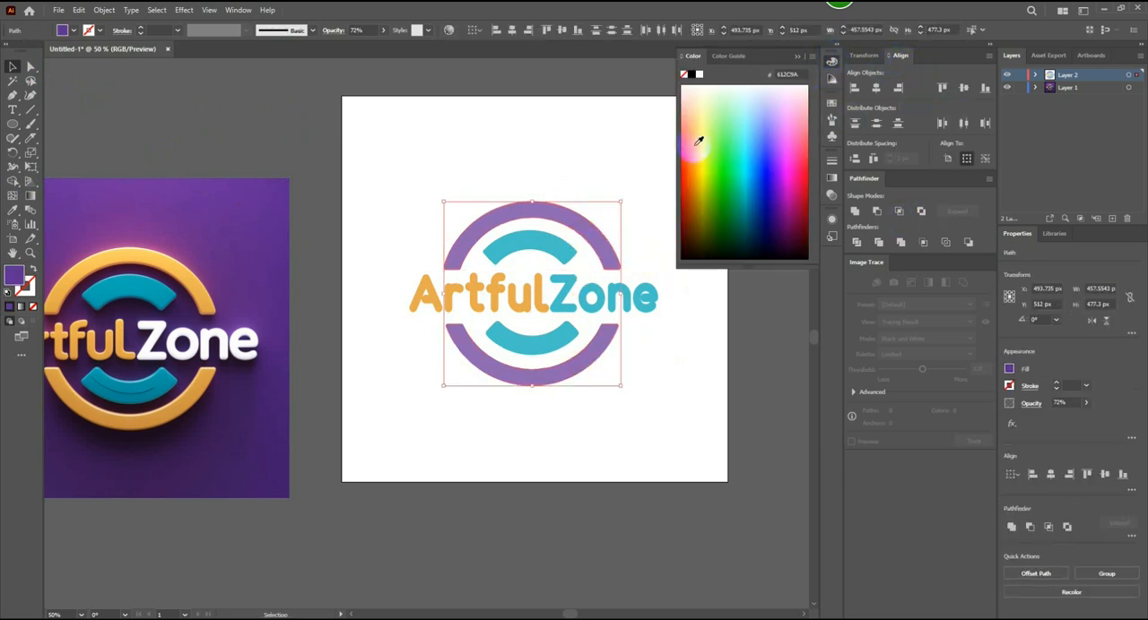
click(700, 141)
drag(701, 148, 692, 156)
click(787, 75)
click(797, 56)
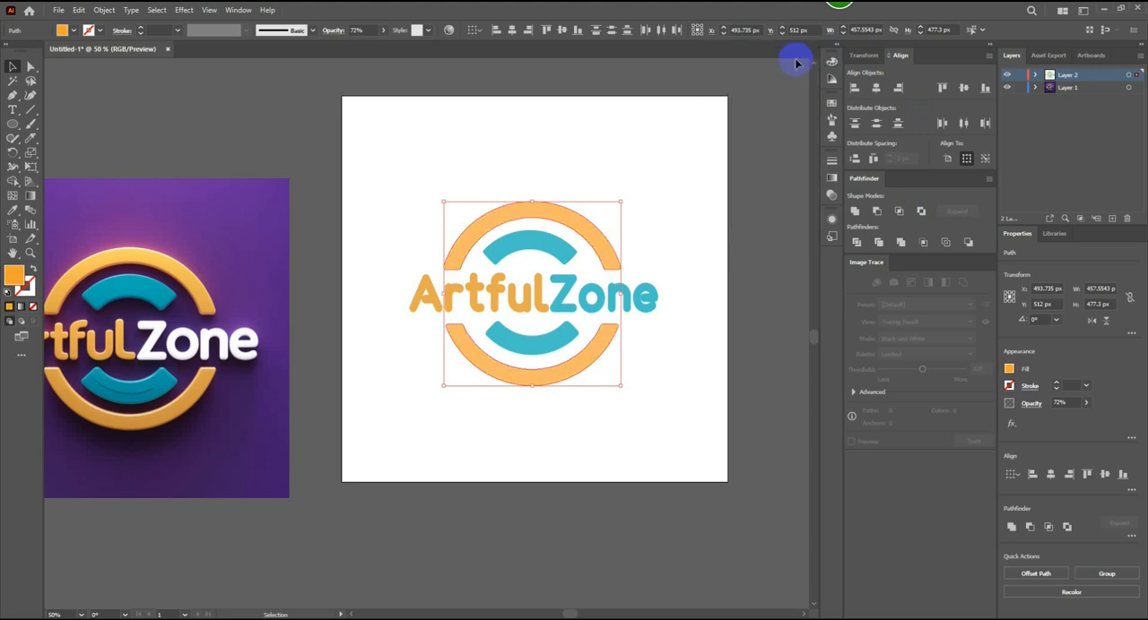
Match the Artful letters to the upper outer arc's orange fill and 72% opacity using the Eyedropper.
click(661, 161)
click(529, 299)
click(12, 210)
click(523, 198)
click(518, 205)
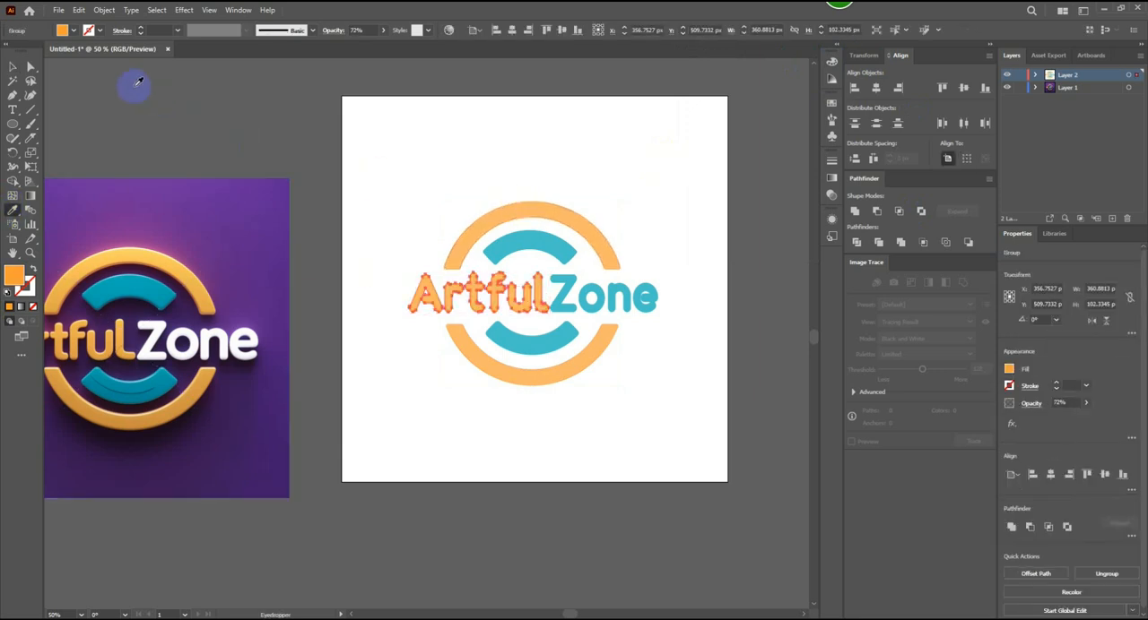
Try layering a copy of all the logo's arcs and letters directly over the originals.
click(13, 68)
click(597, 205)
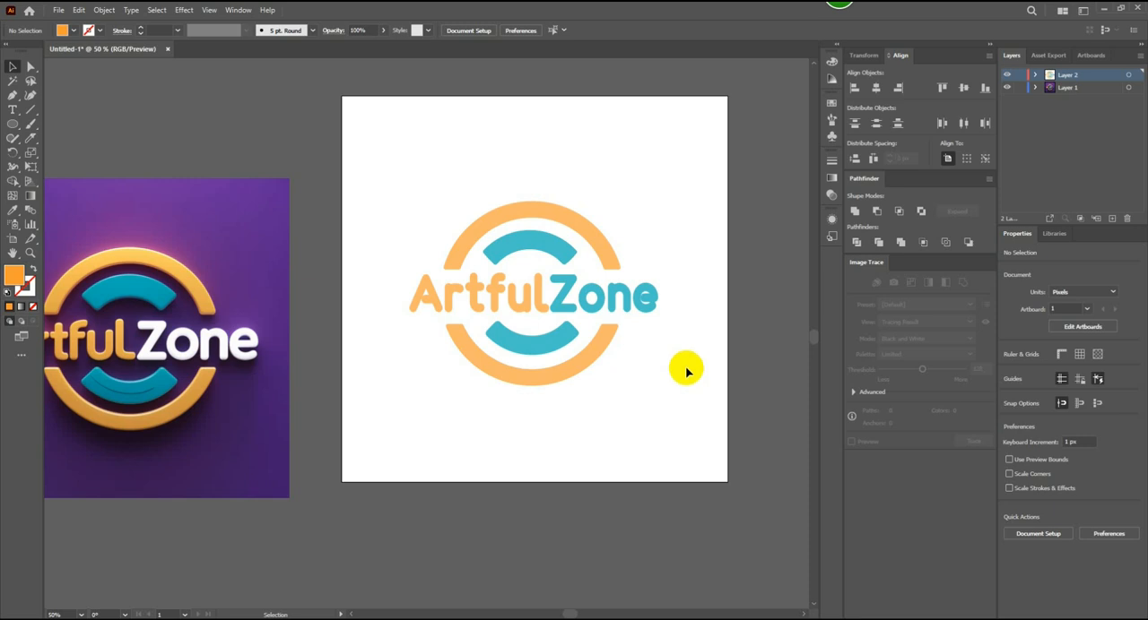
scroll(542, 320, up, 2)
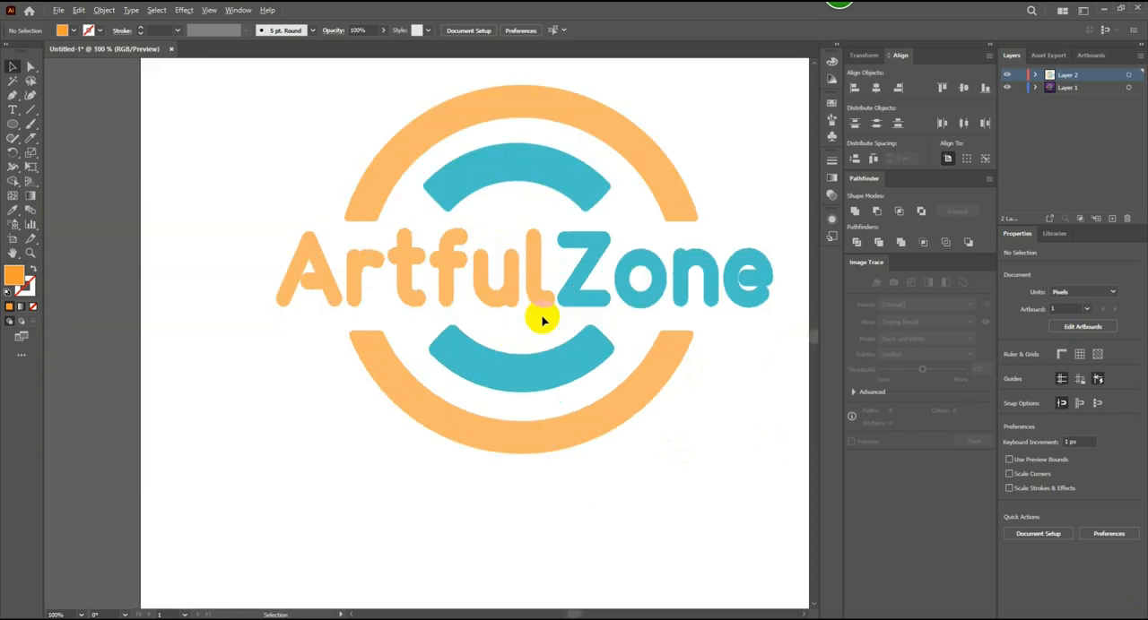
scroll(435, 222, down, 1)
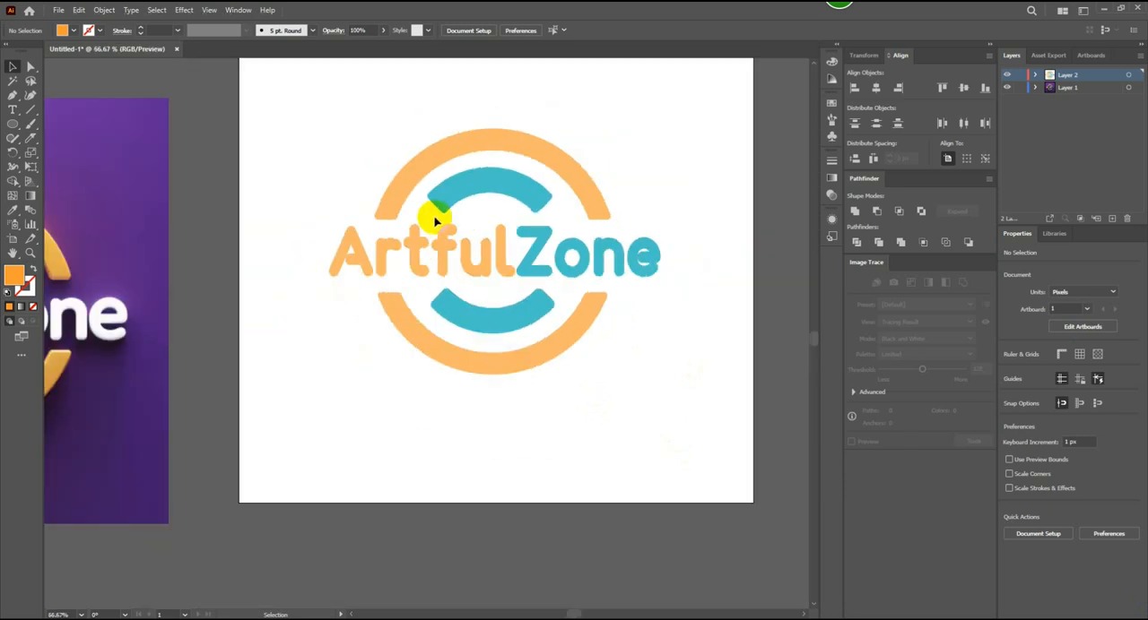
drag(650, 150, 261, 458)
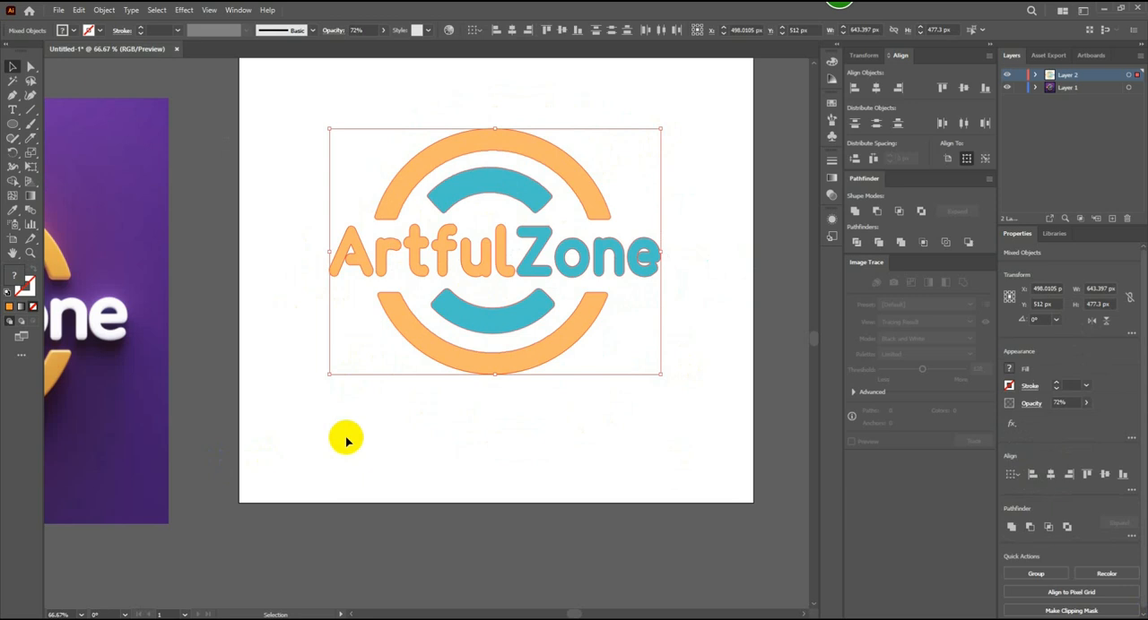
key(a)
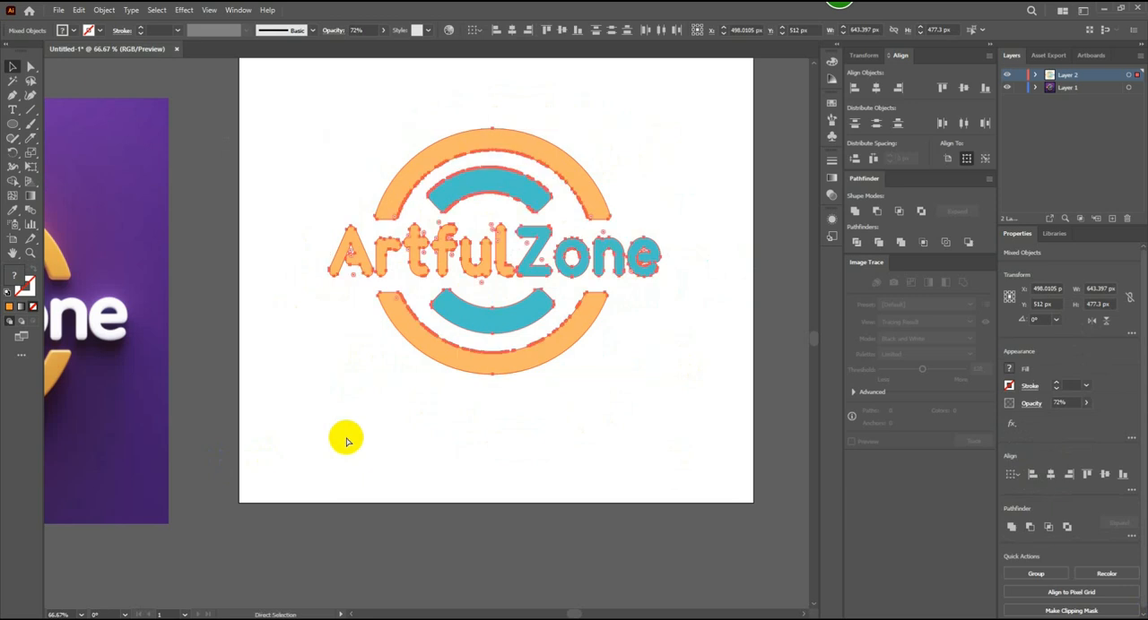
key(v)
key(a)
key(v)
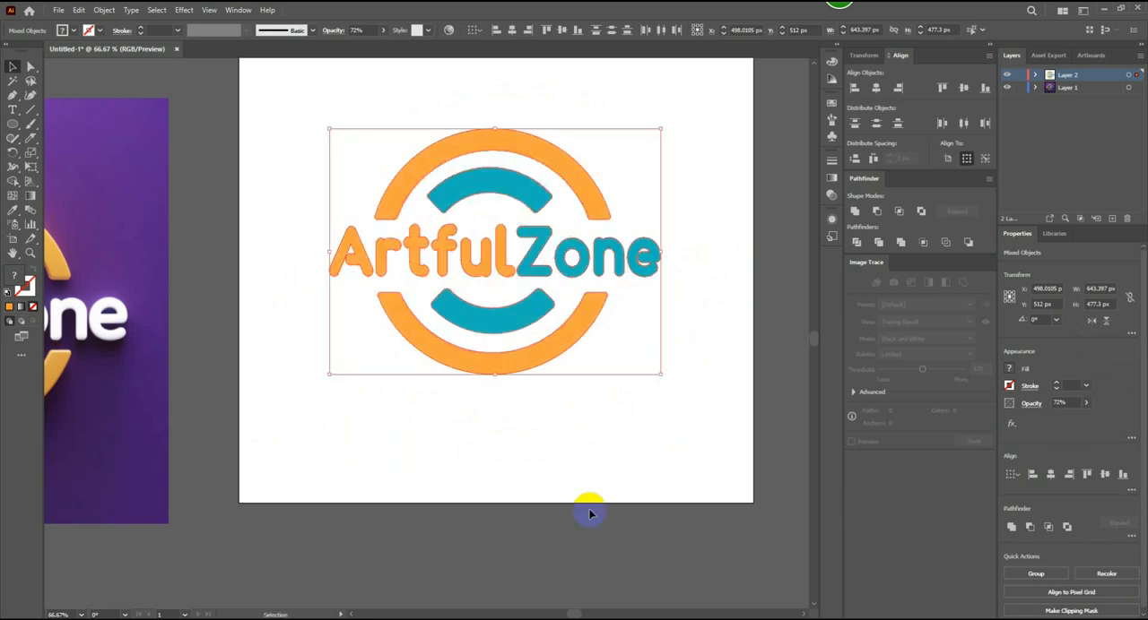
key(ctrl+shift+b)
click(574, 174)
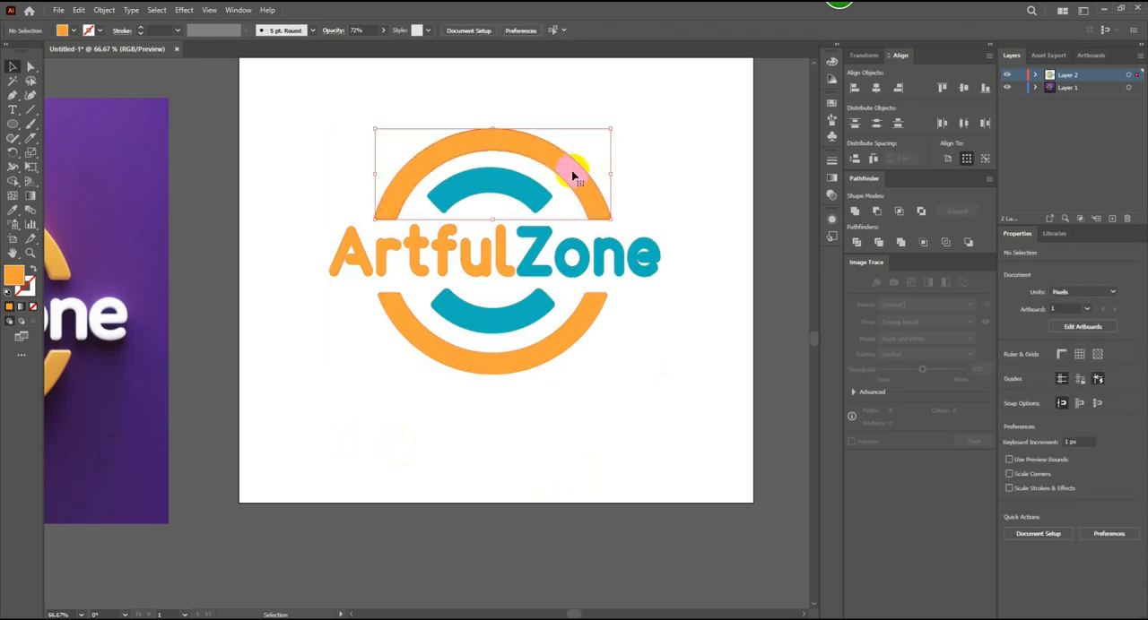
key(a)
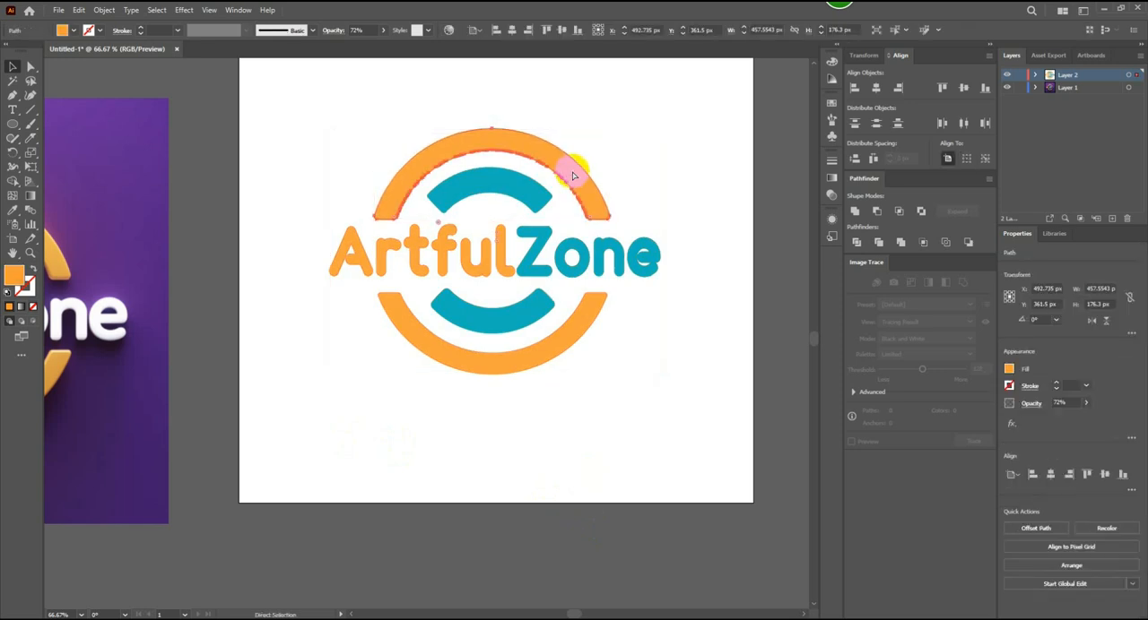
key(ctrl+z)
click(567, 413)
Group all the logo's arcs and letters into a single object.
drag(673, 136, 296, 485)
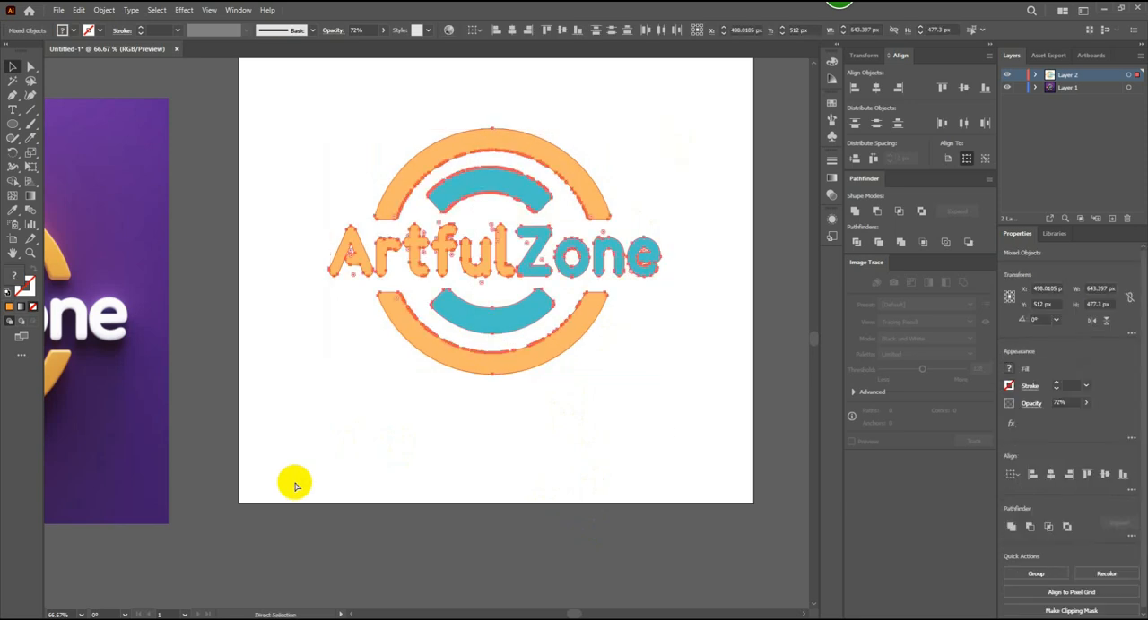
key(ctrl+g)
drag(510, 149, 607, 370)
key(ctrl+z)
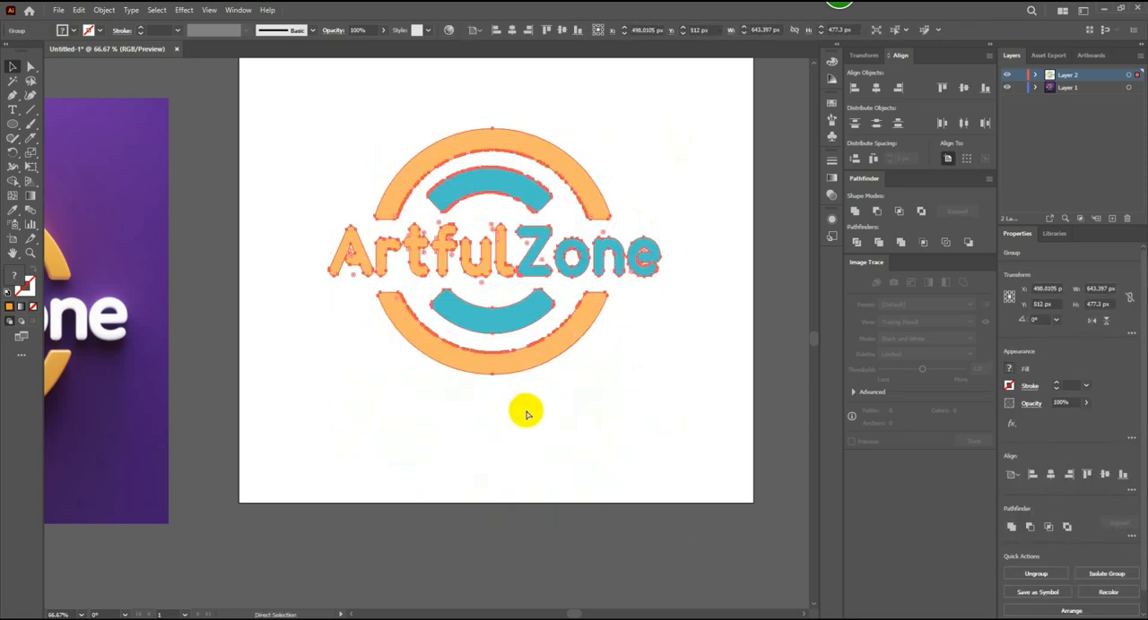
Try shifting a copy of the grouped logo slightly up and left of the original, to about X 494 px, Y 500 px.
key(v)
drag(493, 146, 490, 139)
scroll(441, 173, up, 3)
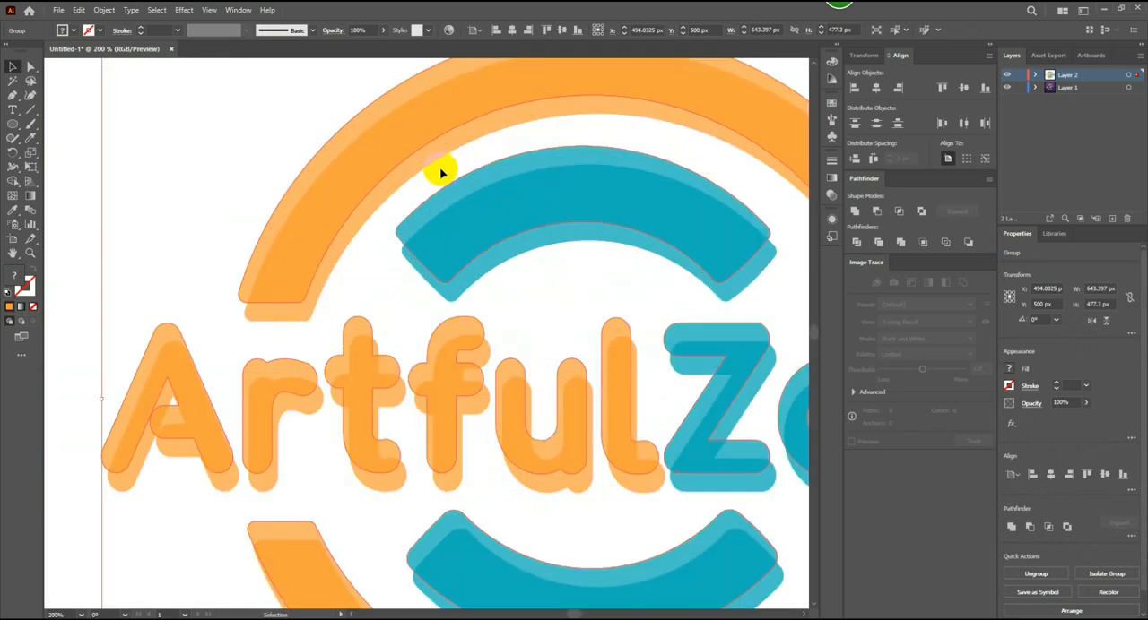
key(ctrl+z)
scroll(409, 179, down, 3)
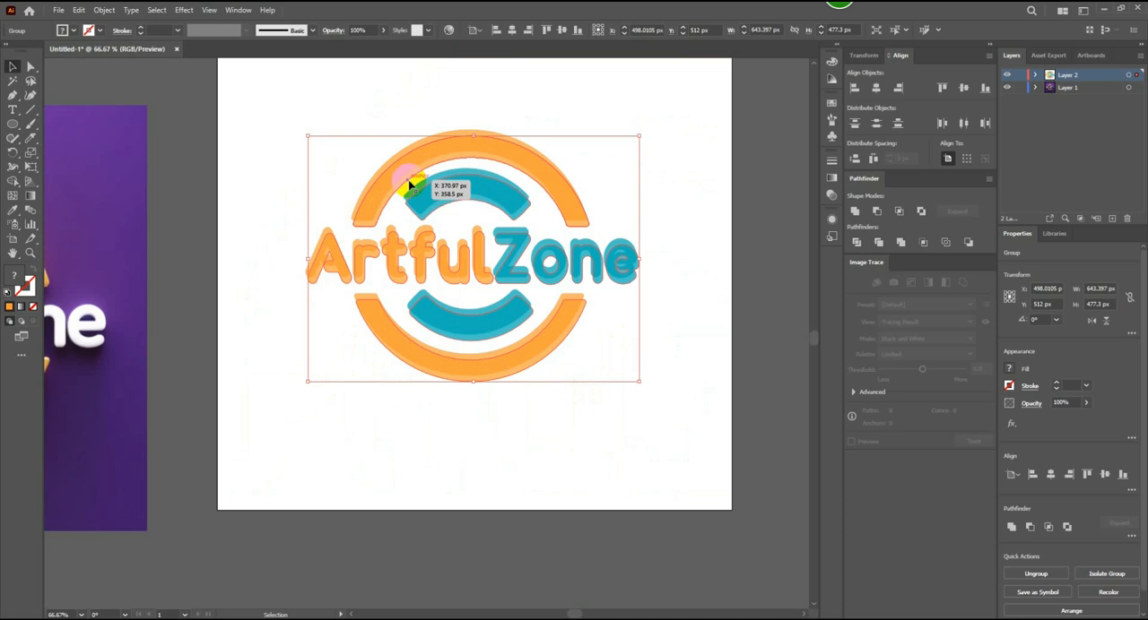
Move the front logo aside to the left and fill the logo beneath it with a gray swatch.
click(532, 484)
drag(538, 346, 284, 330)
click(544, 184)
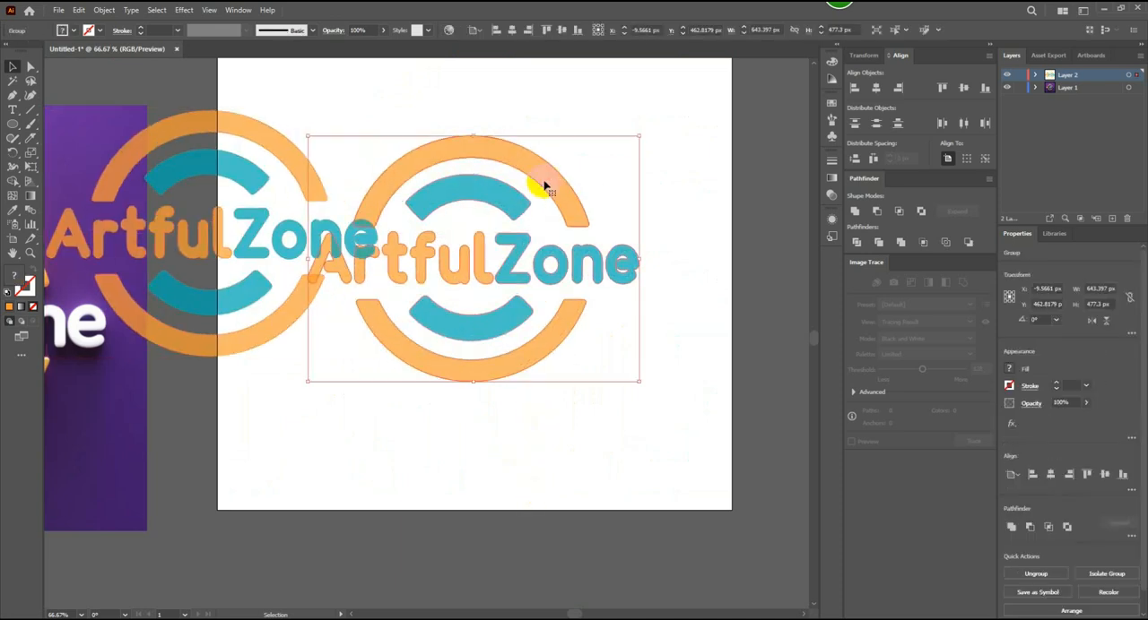
click(72, 31)
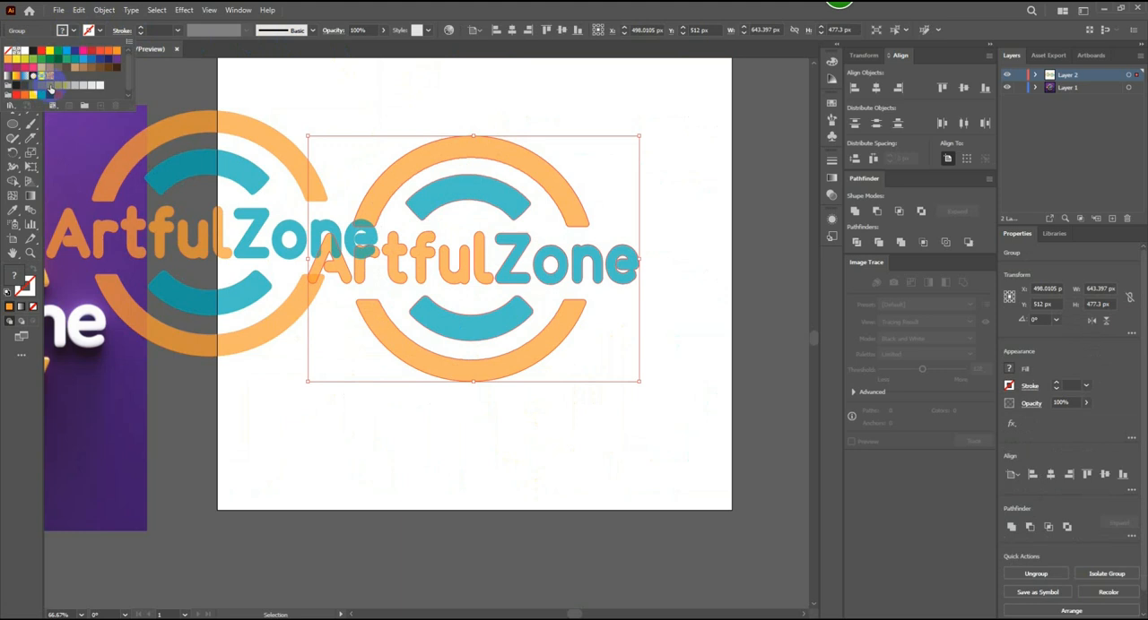
click(50, 90)
click(668, 176)
Move the colored logo back over the gray copy, to about X 500 px, Y 513 px.
drag(280, 177, 547, 186)
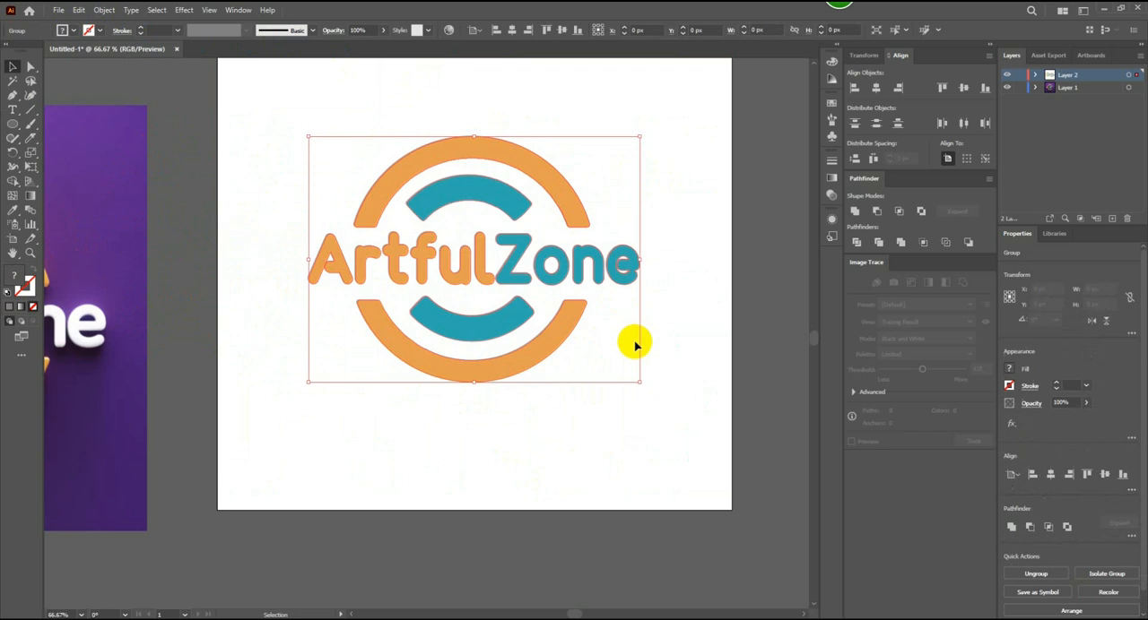
click(708, 349)
scroll(434, 358, up, 4)
scroll(435, 358, down, 4)
Move the colored logo off the gray copy and apply a 5 px Offset Path with miter joins to the gray logo.
drag(477, 328, 306, 450)
click(494, 188)
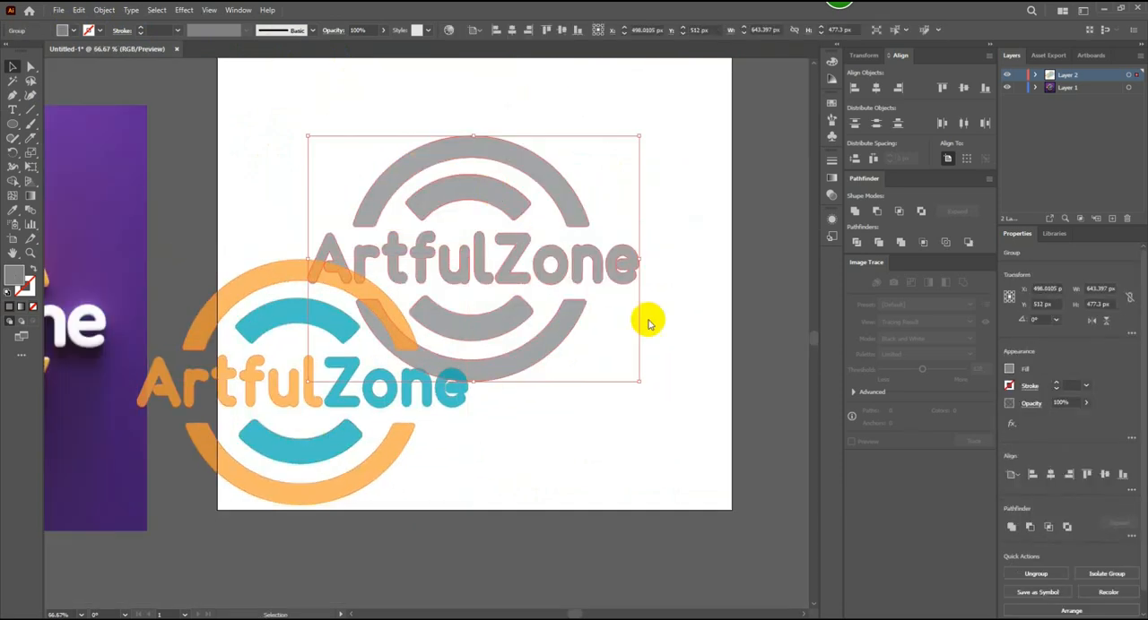
click(113, 13)
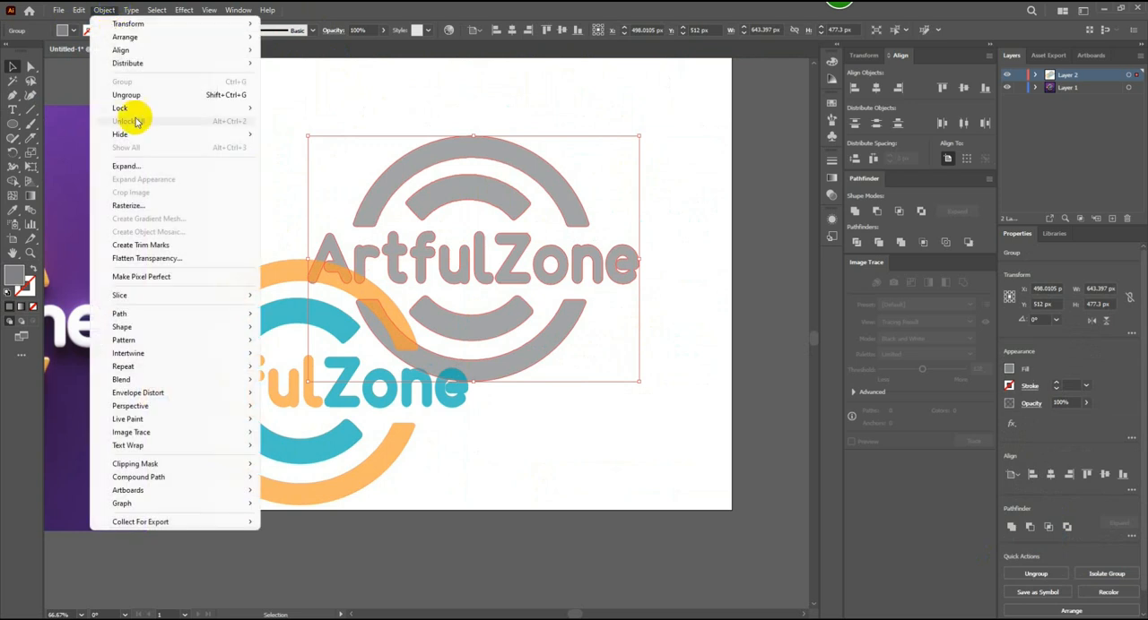
mouse_move(196, 316)
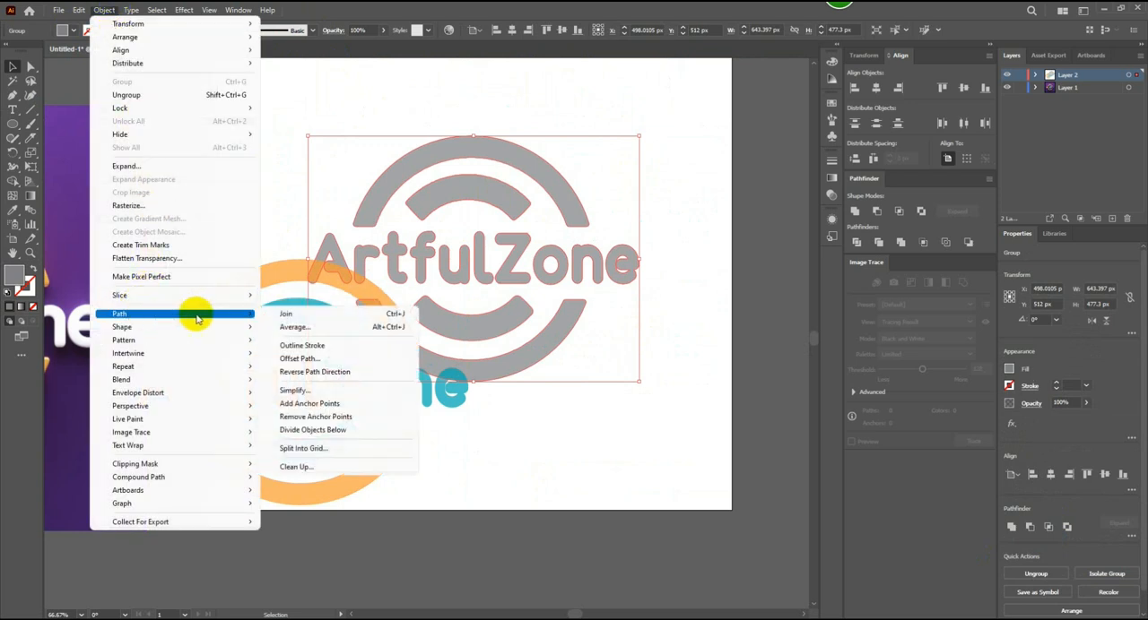
click(300, 358)
key(Up)
key(Up)
key(Up)
key(Up)
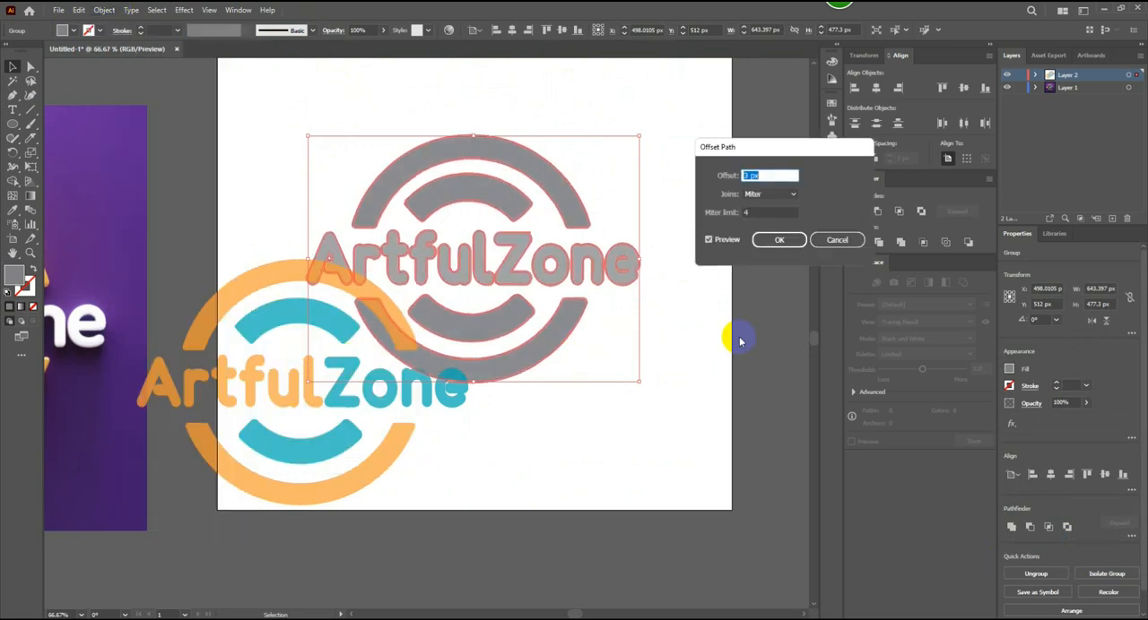
key(Down)
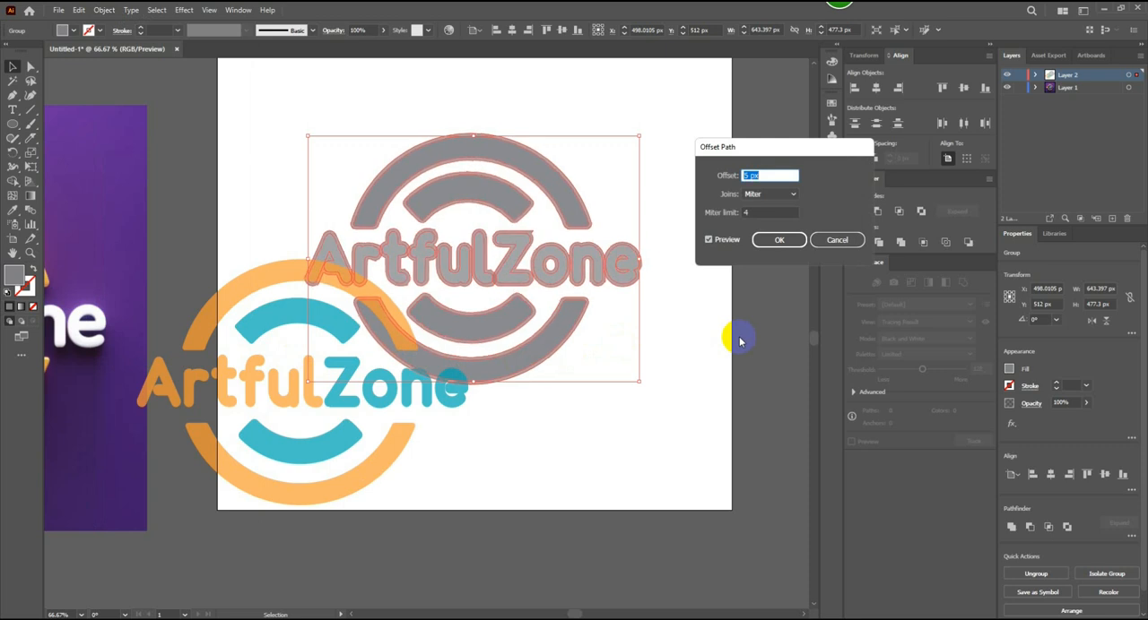
click(774, 240)
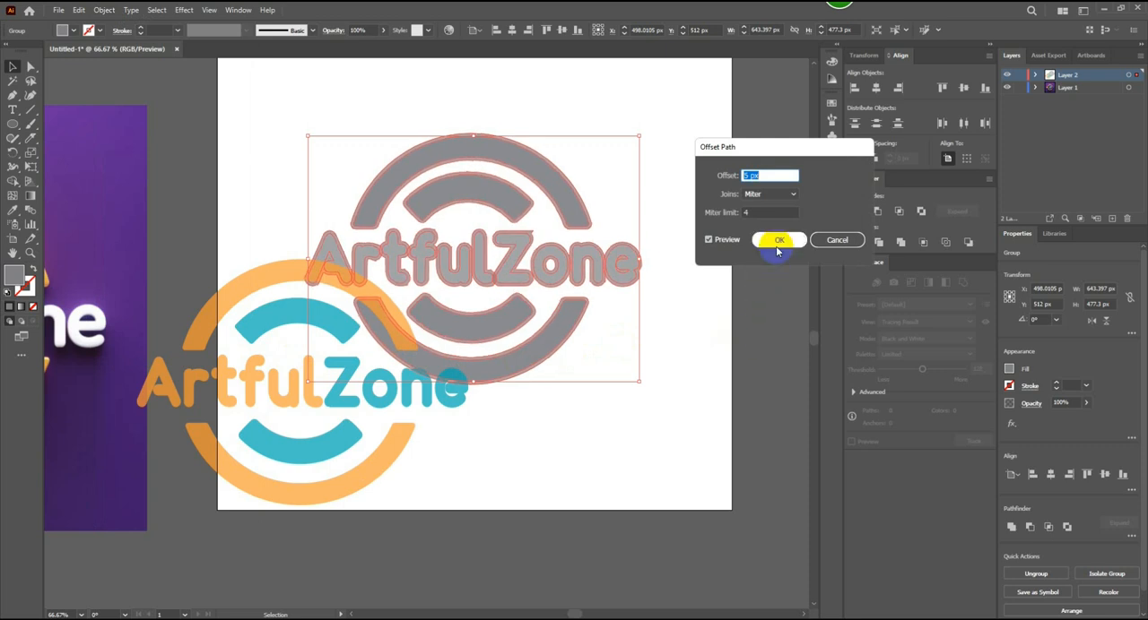
Align the colored and gray logos on their shared centers and move them together to about X 551 px, Y 508 px.
click(673, 318)
drag(597, 202, 328, 473)
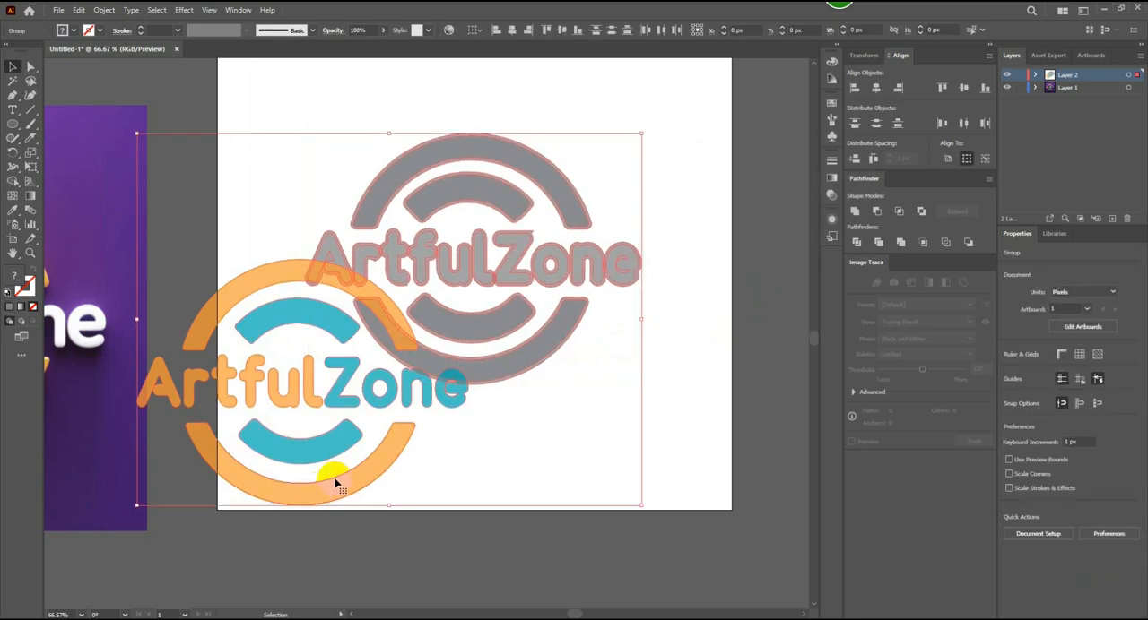
click(552, 32)
click(561, 30)
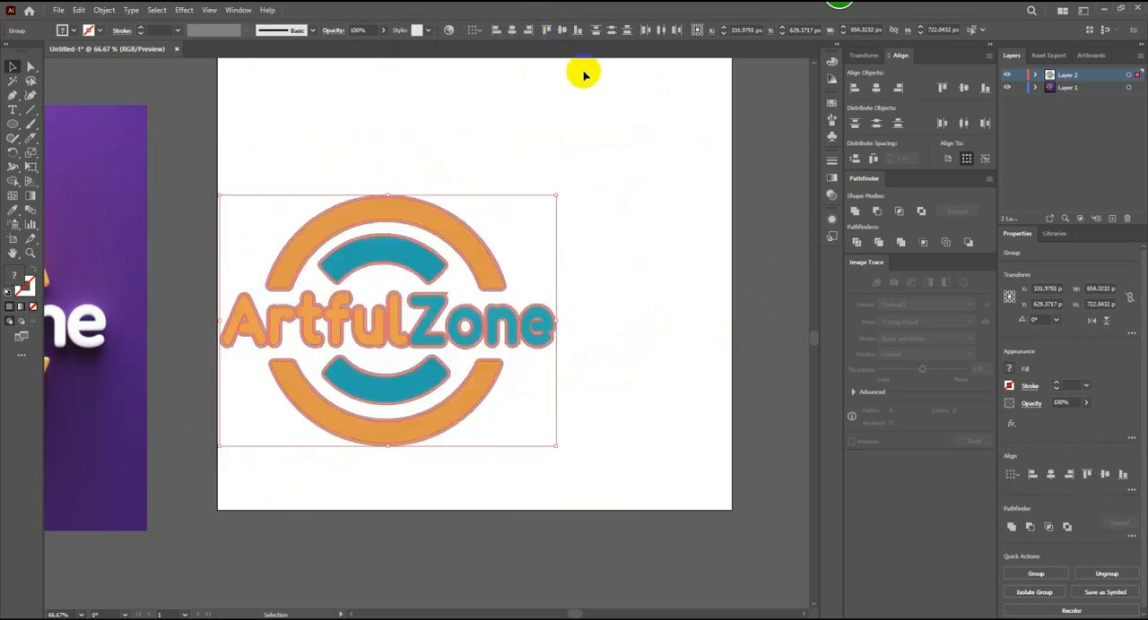
click(656, 244)
drag(604, 190, 298, 459)
drag(410, 225, 522, 164)
click(647, 453)
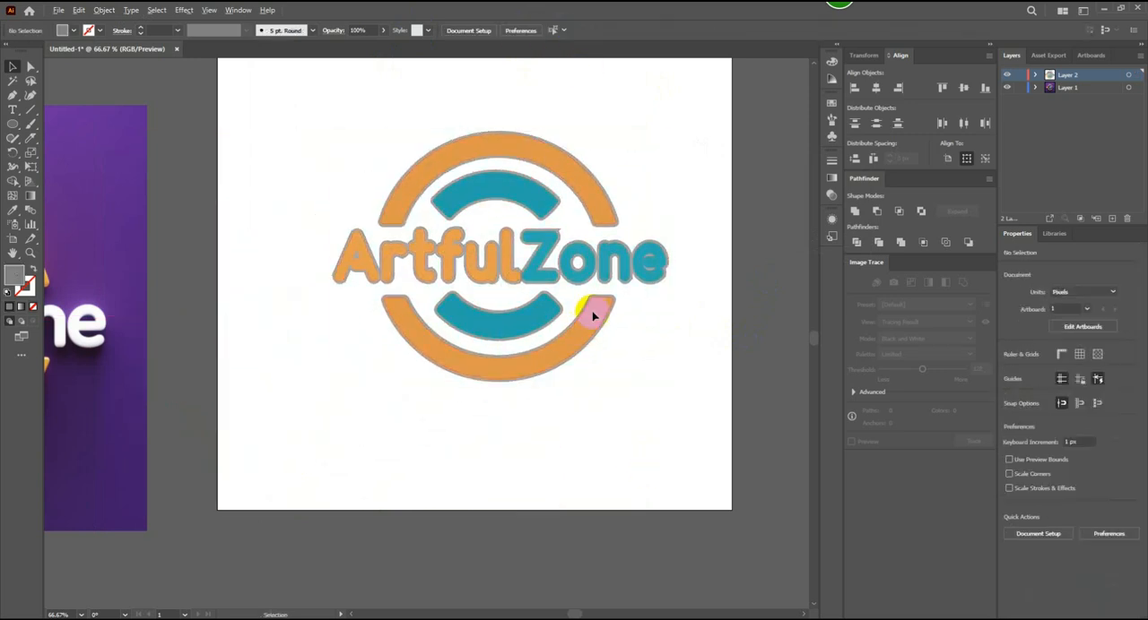
Try blending the colored logo with its gray offset backing using the Blend tool.
scroll(556, 298, up, 5)
scroll(537, 318, down, 3)
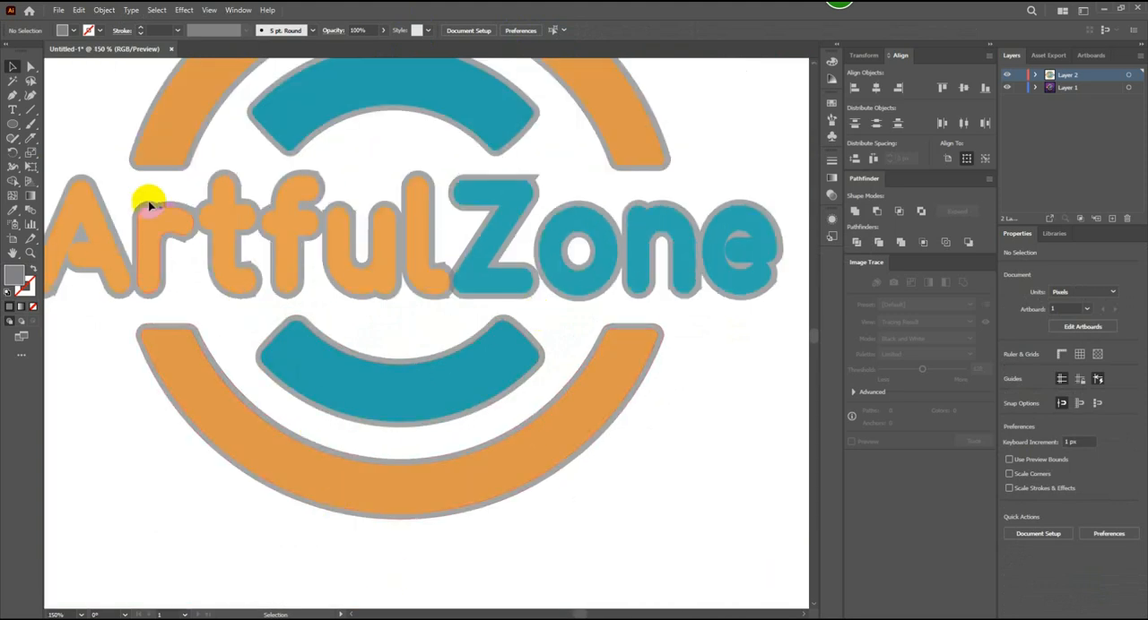
click(29, 210)
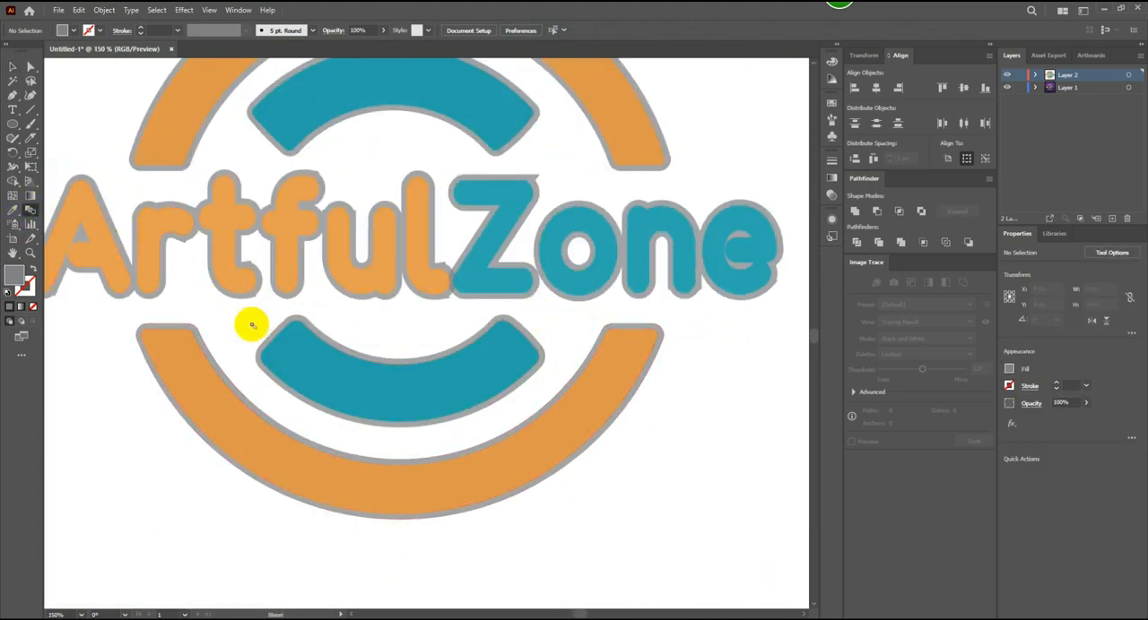
scroll(340, 347, up, 10)
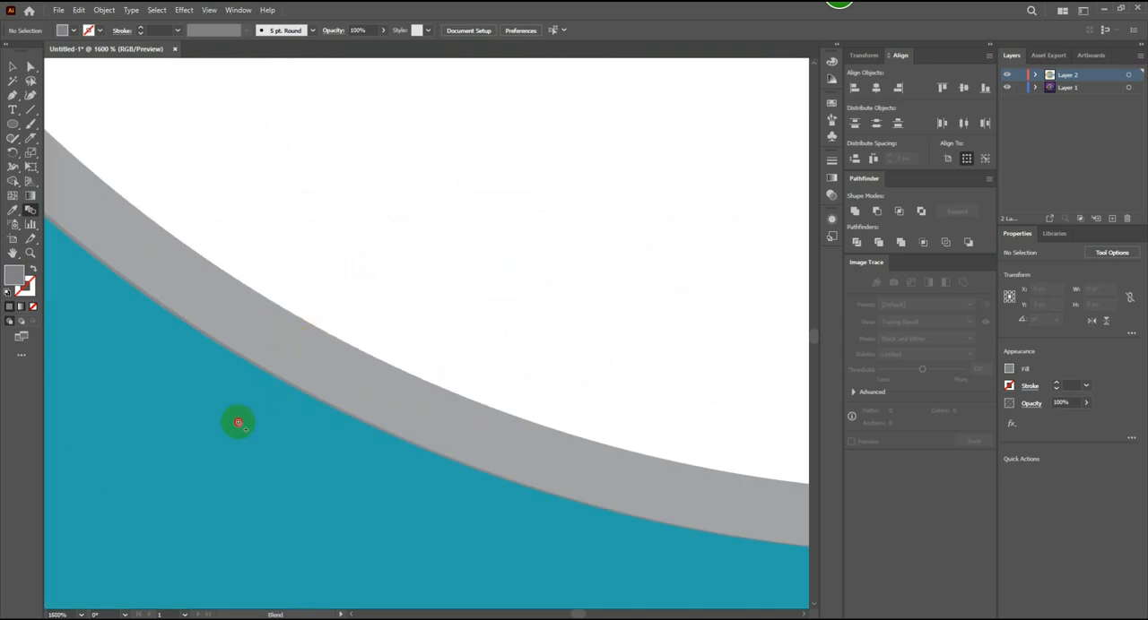
click(238, 420)
scroll(443, 274, down, 9)
scroll(443, 276, down, 4)
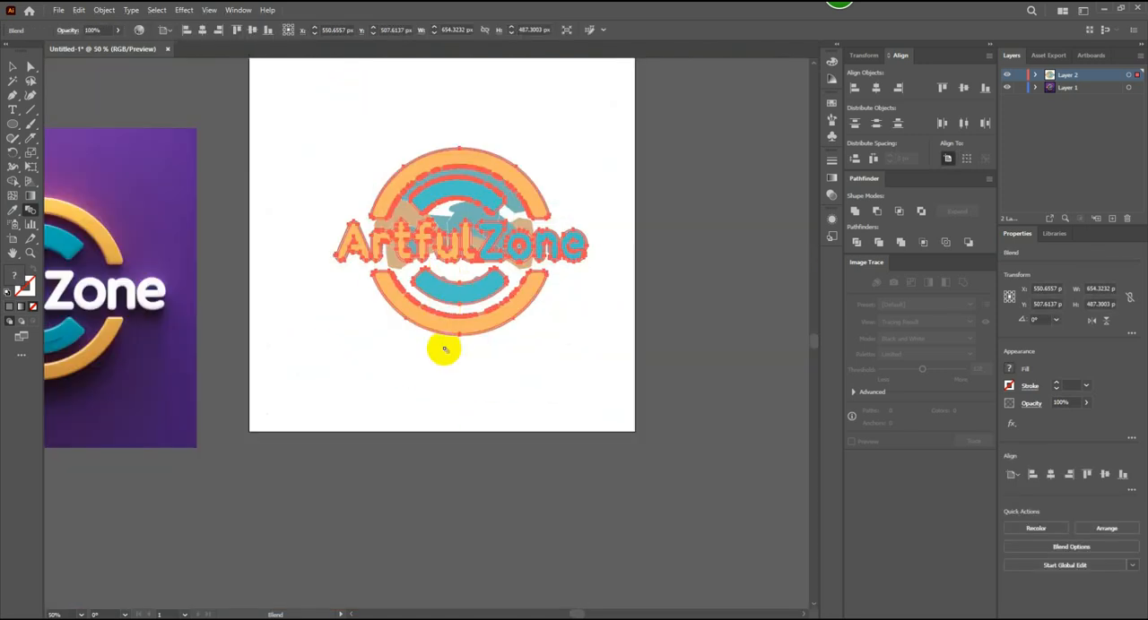
key(ctrl+z)
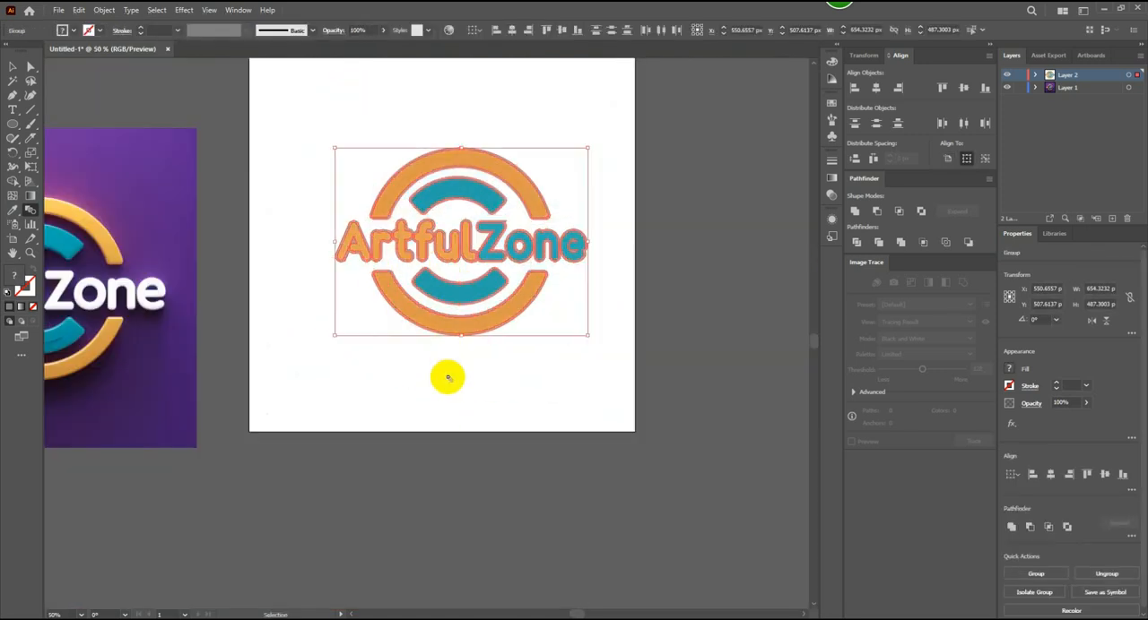
Shift the colored logo slightly upward so the gray backing shows as a shadow below it.
click(14, 67)
click(499, 350)
scroll(478, 260, up, 6)
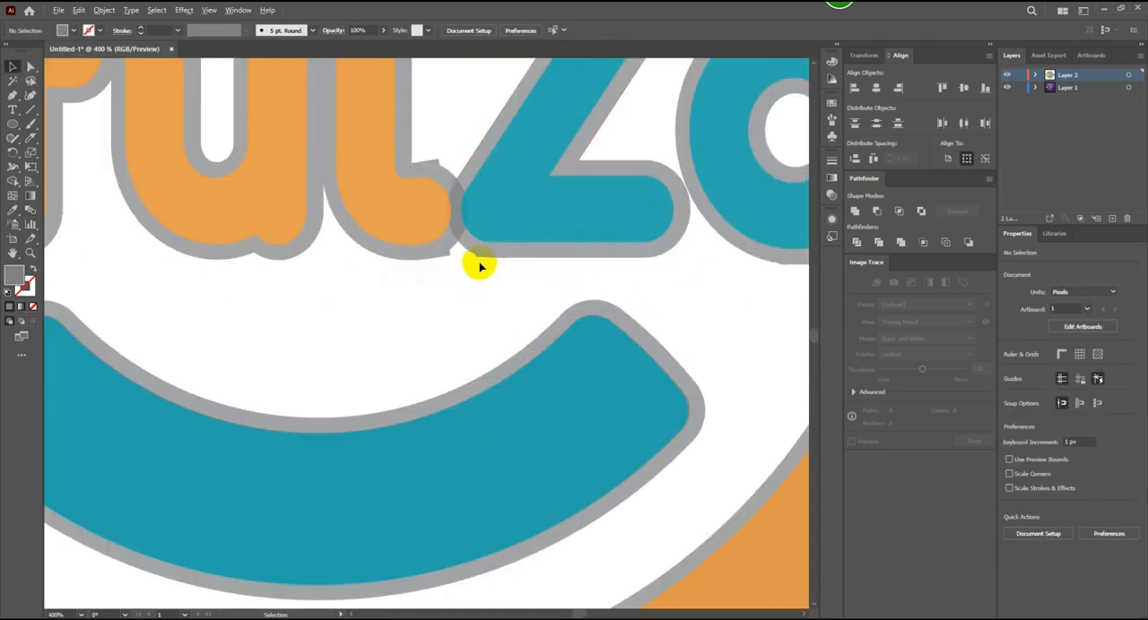
scroll(479, 266, down, 4)
mouse_move(529, 316)
mouse_down()
mouse_move(522, 302)
mouse_move(530, 308)
mouse_up()
click(529, 445)
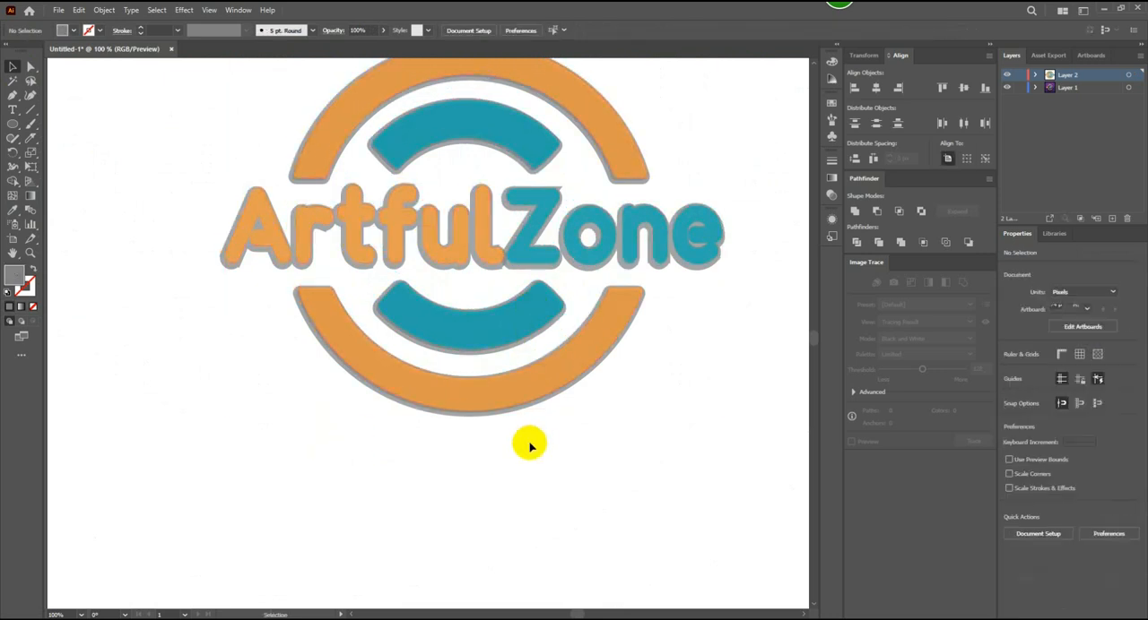
Undo the shift, move and vertical alignment of the two logos, and delete the gray offset copy.
scroll(529, 445, down, 2)
key(ctrl+z)
key(ctrl+z)
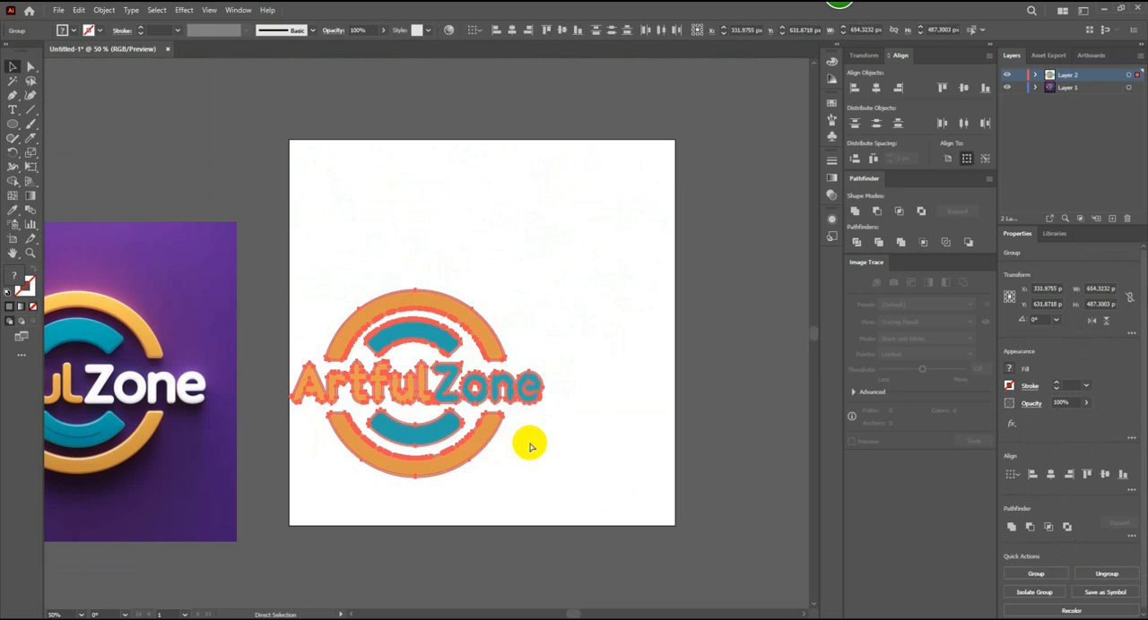
key(ctrl+z)
click(607, 358)
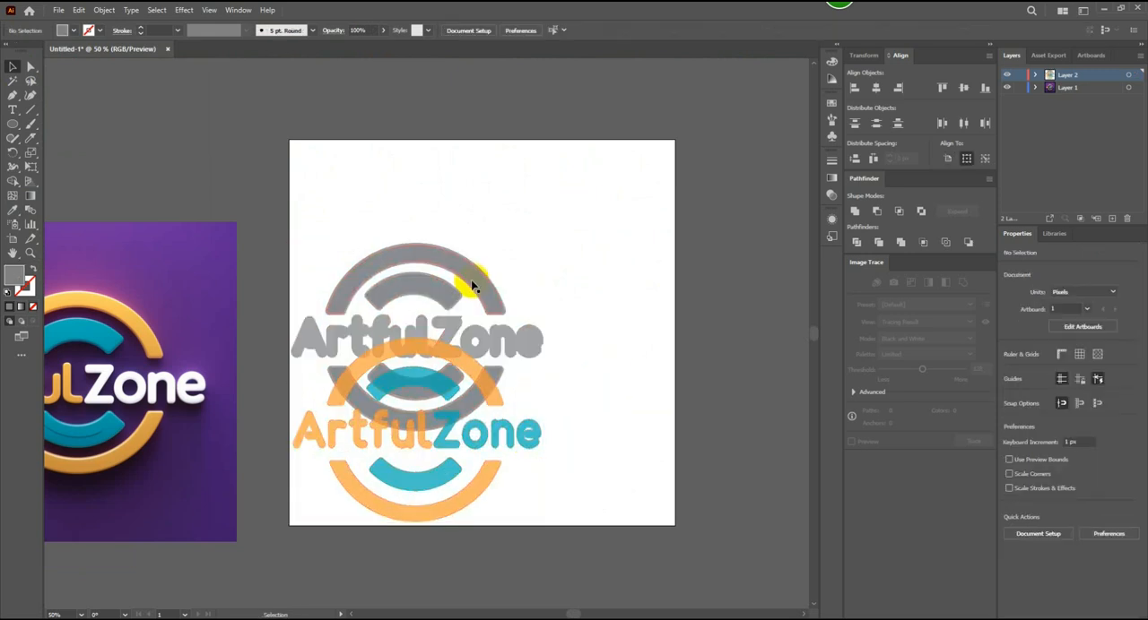
drag(473, 285, 579, 194)
key(Delete)
Move the colored logo group to the artboard's middle, slightly above center at about X 497 px, Y 438 px, and select it.
drag(575, 297, 230, 608)
click(594, 321)
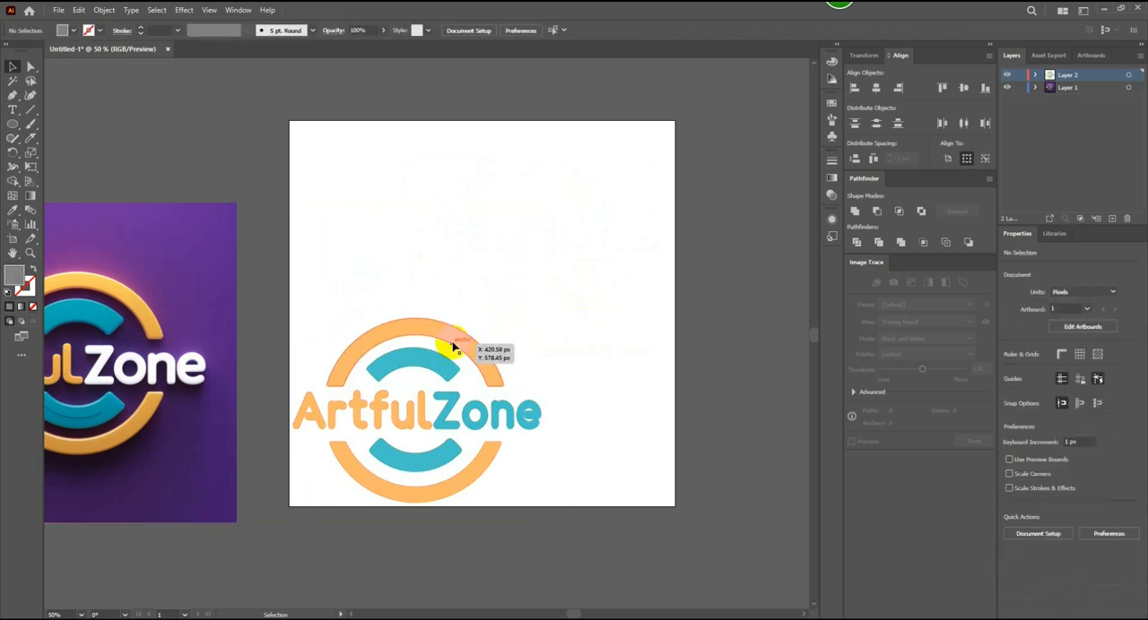
drag(453, 347, 519, 224)
click(600, 204)
click(487, 339)
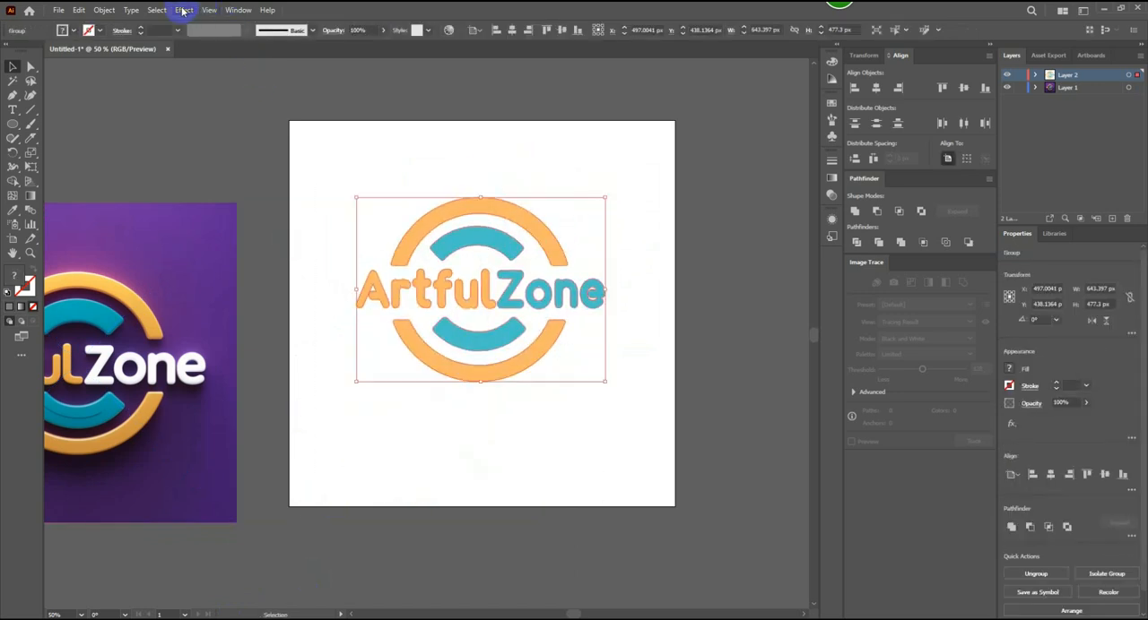
Apply the classic 3D Extrude & Bevel effect to the logo group, 50 pt deep with custom rotation angles of -3°, -4° and 0°.
click(182, 11)
mouse_move(296, 79)
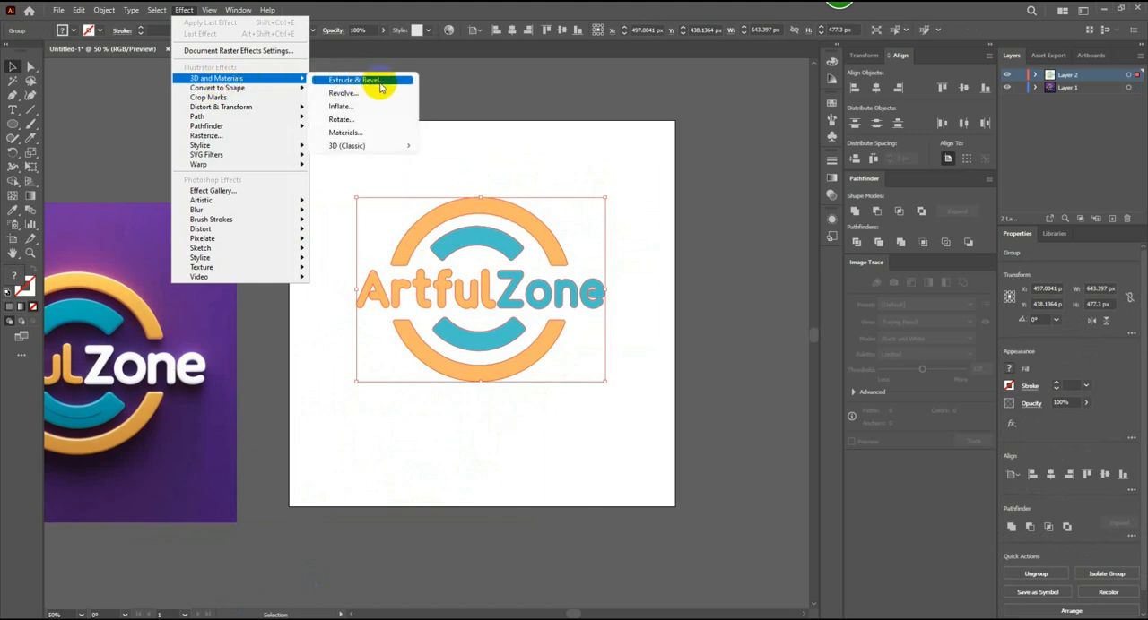
mouse_move(380, 146)
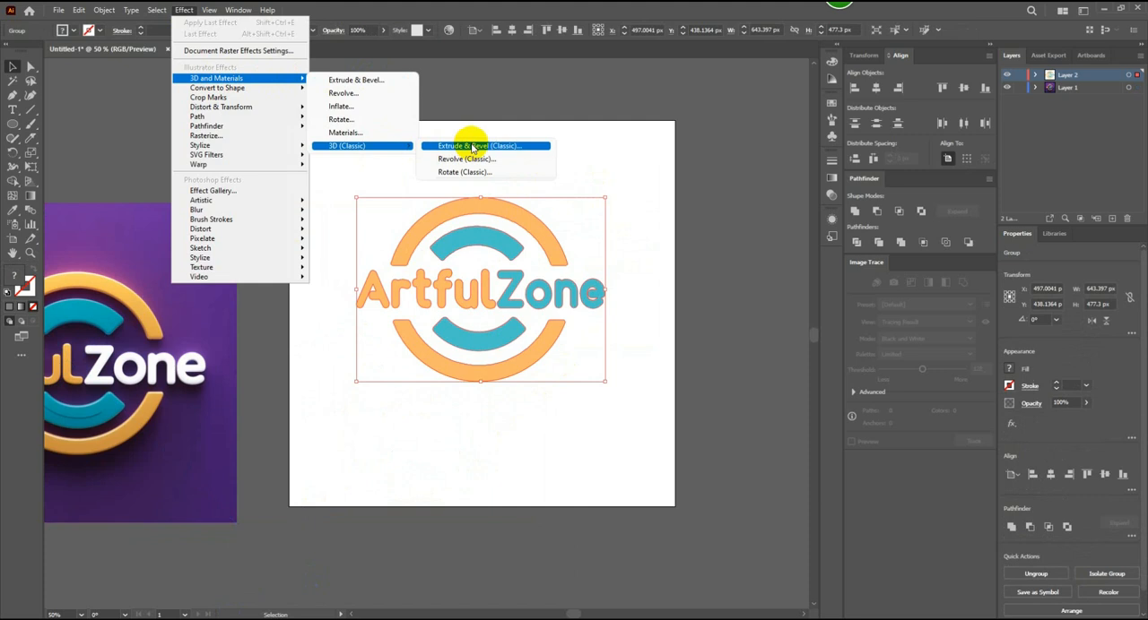
click(473, 147)
drag(628, 219, 890, 139)
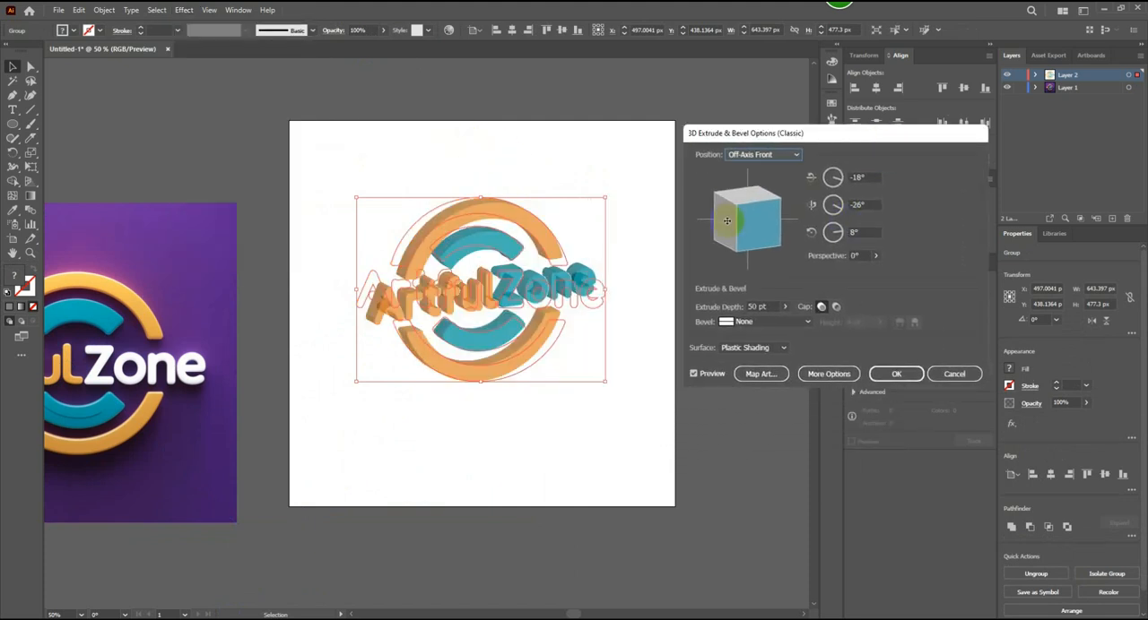
drag(726, 221, 719, 217)
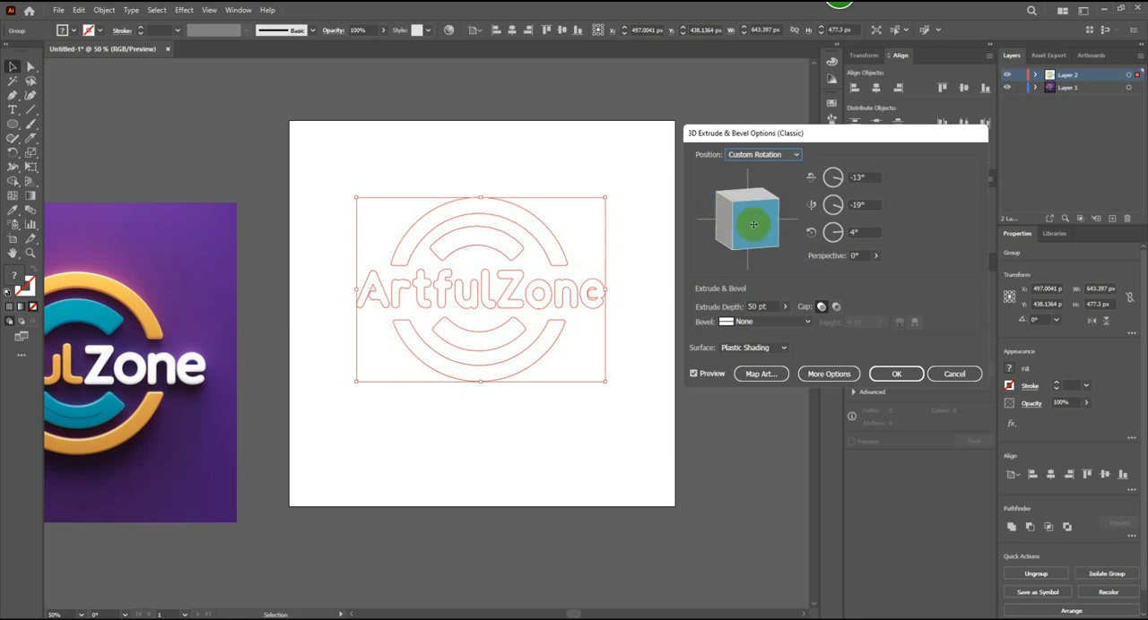
drag(733, 215, 727, 211)
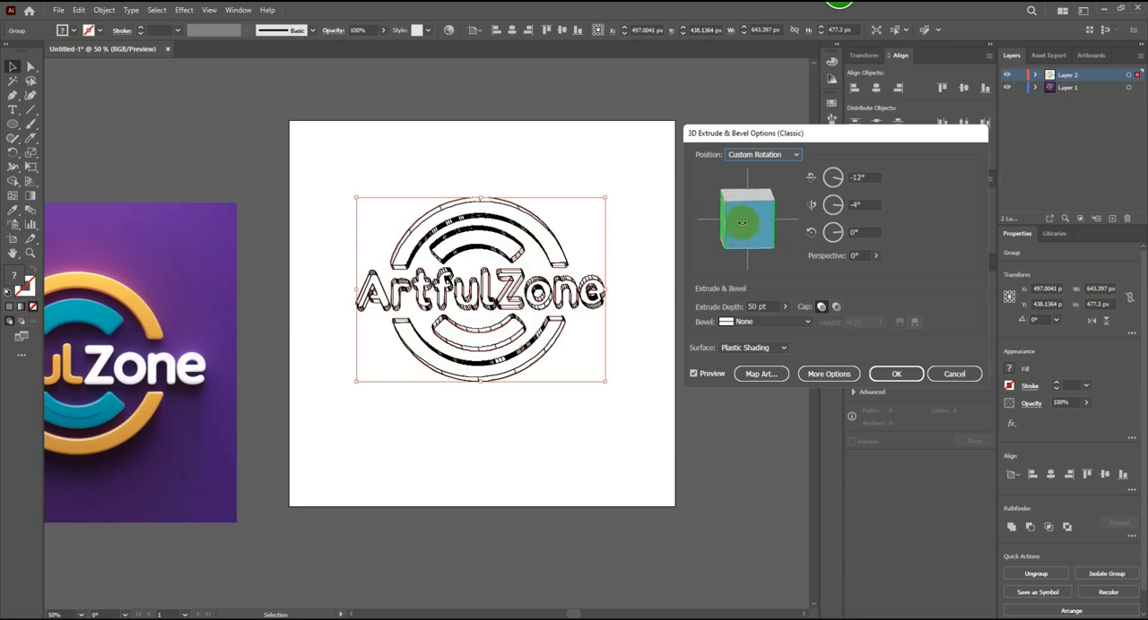
click(747, 203)
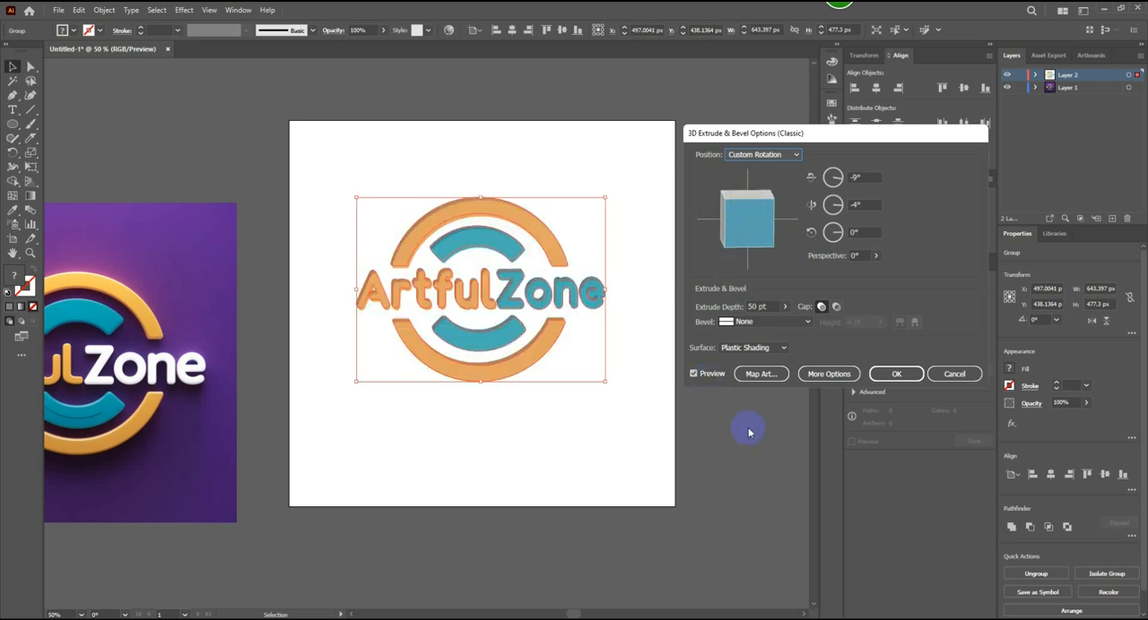
drag(747, 206, 734, 259)
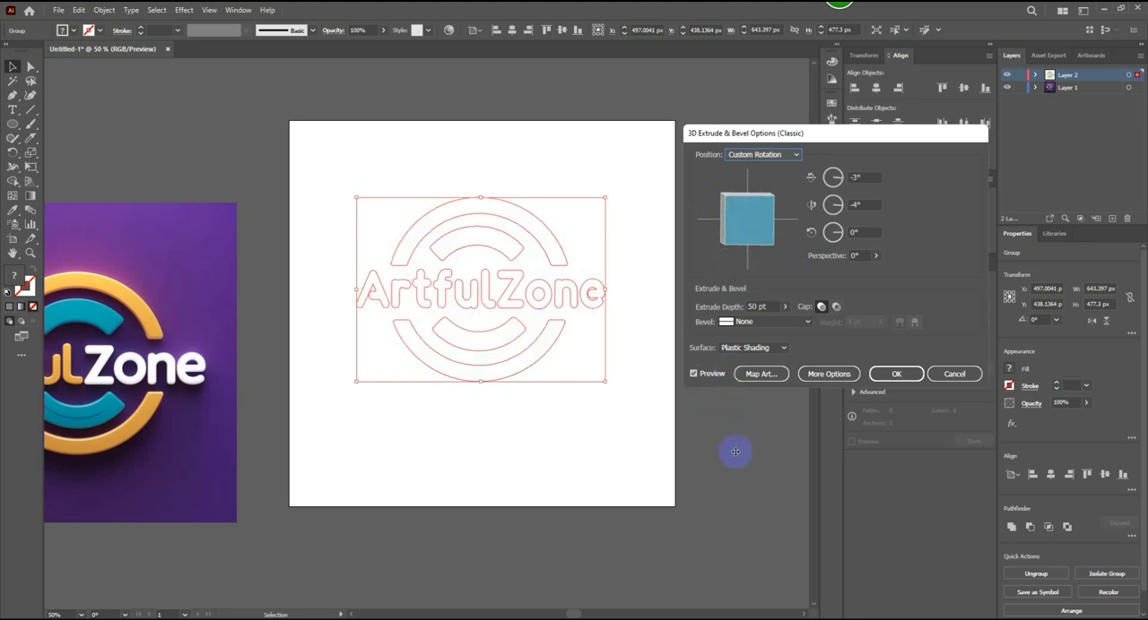
click(893, 374)
click(559, 454)
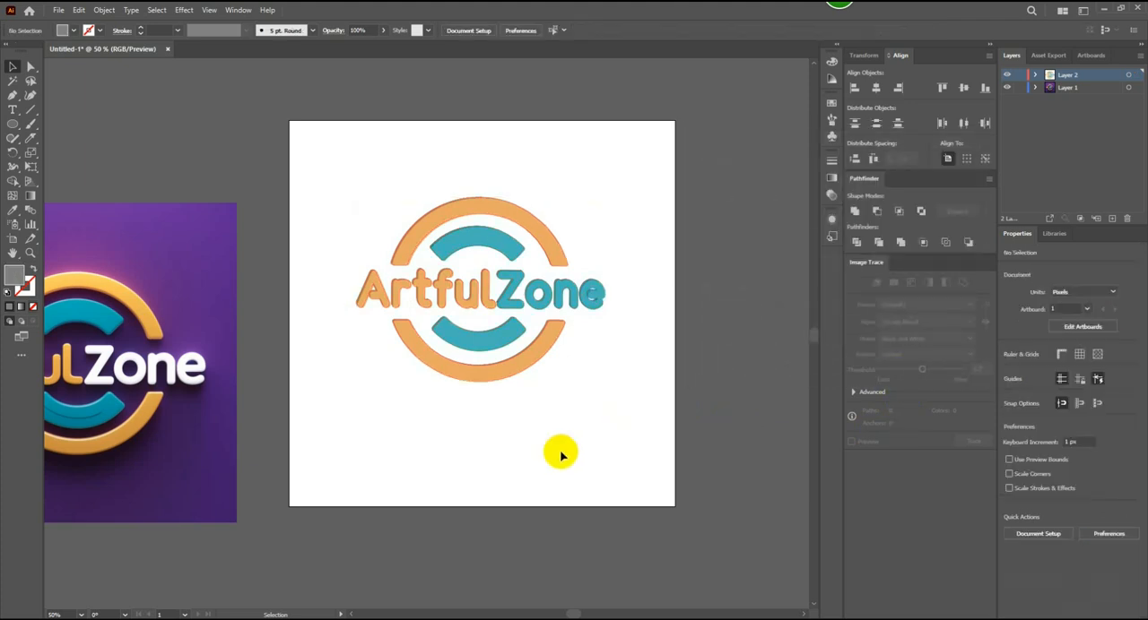
scroll(380, 313, up, 5)
scroll(313, 259, down, 3)
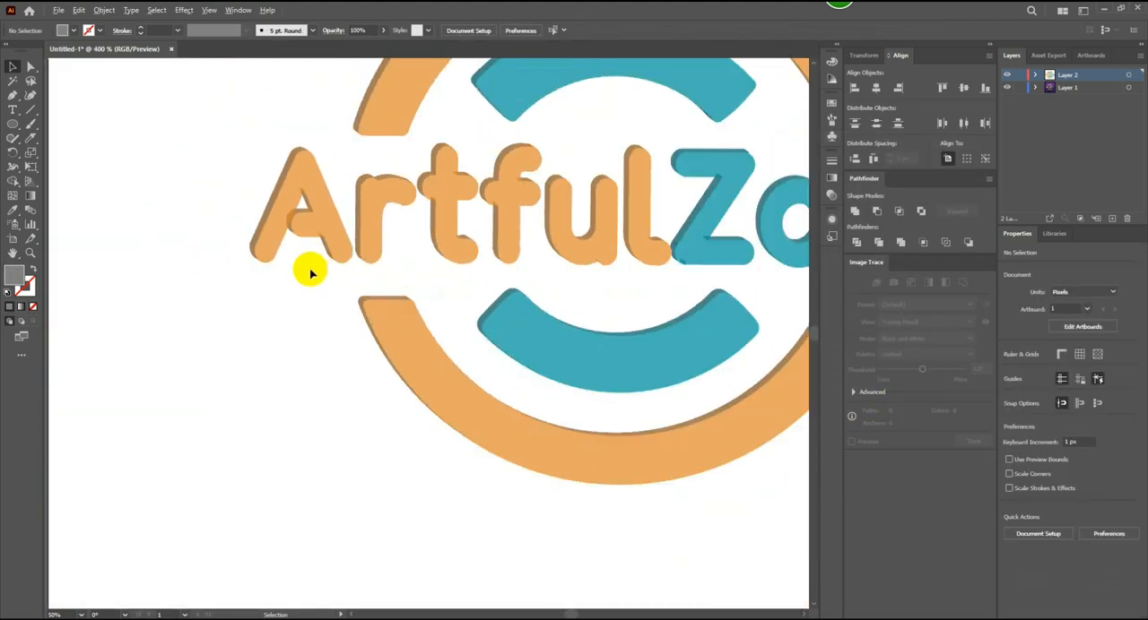
scroll(309, 272, down, 5)
scroll(394, 412, up, 1)
scroll(596, 402, down, 1)
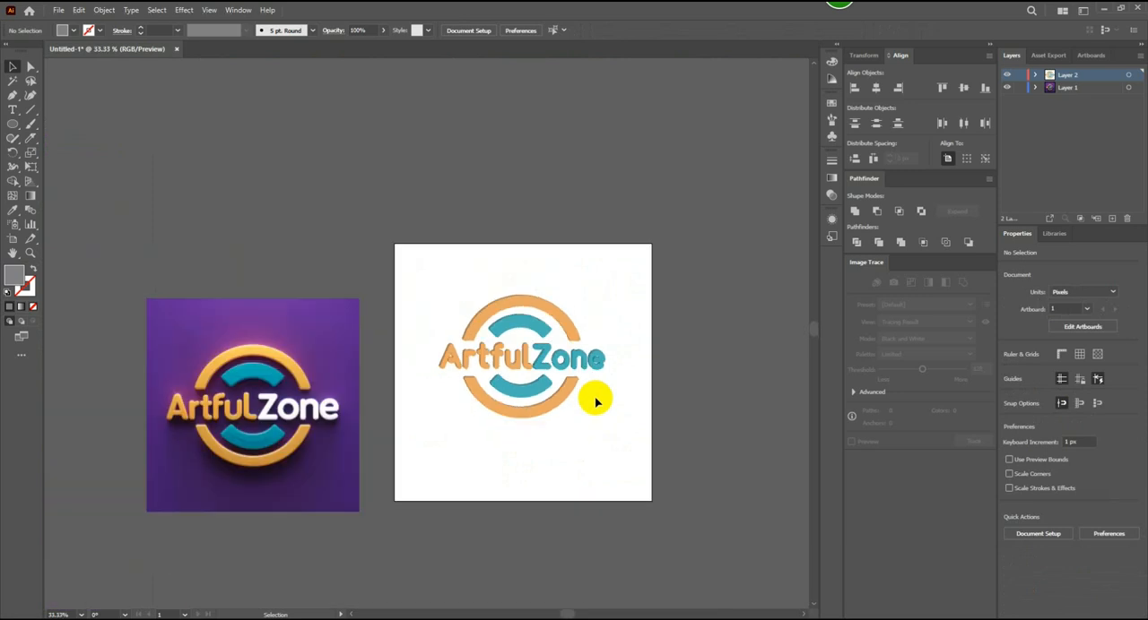
click(16, 125)
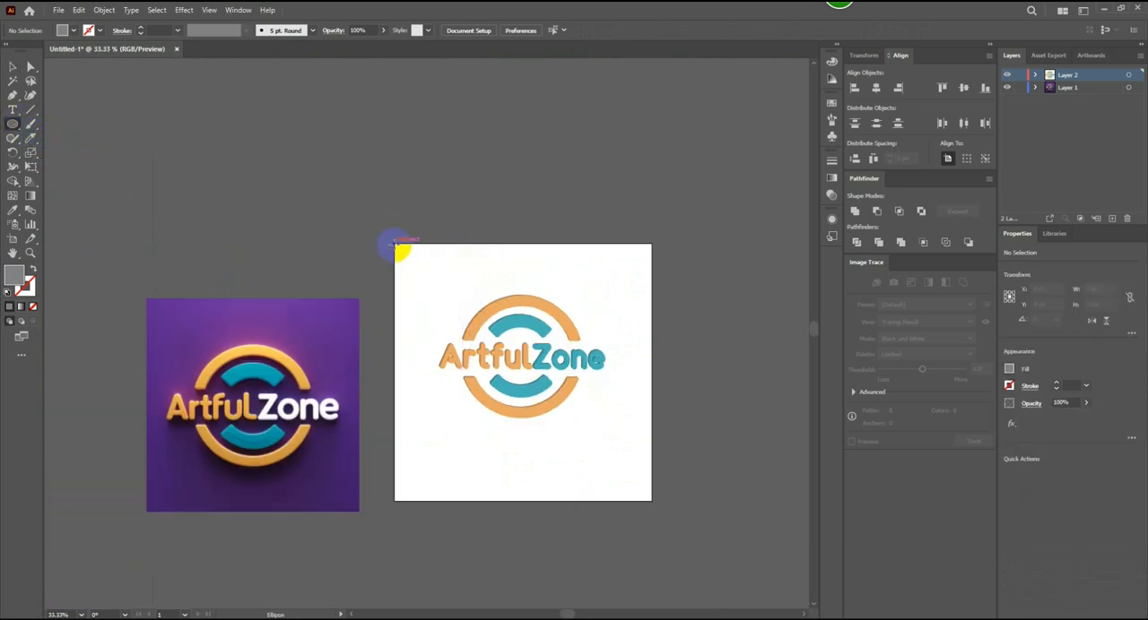
drag(395, 244, 660, 512)
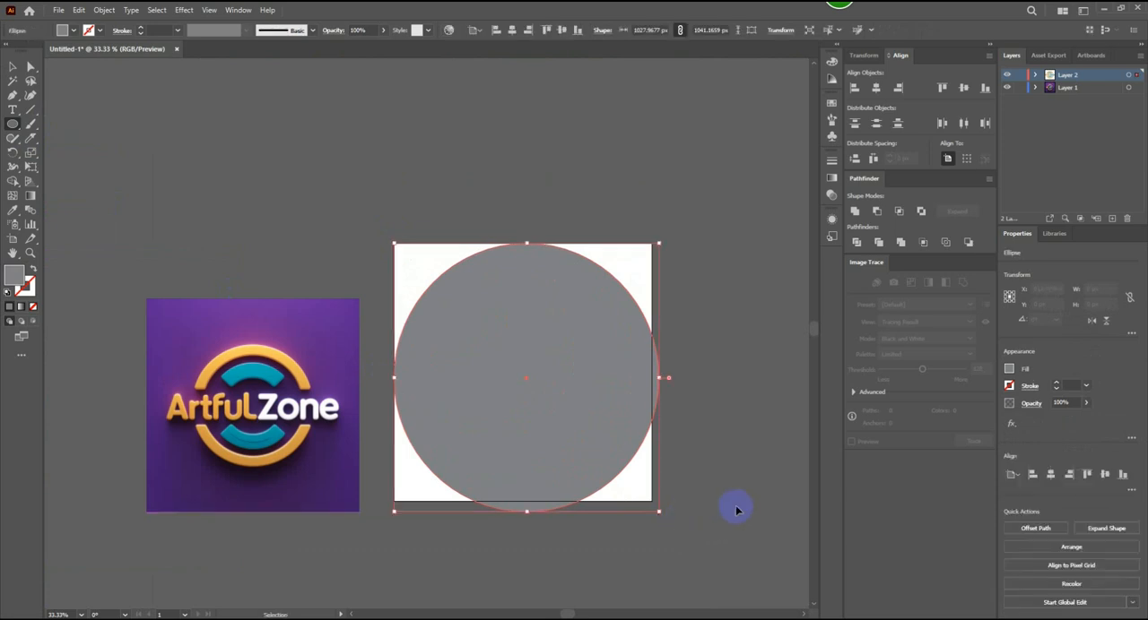
key(ctrl+z)
Create a 1000 by 1000 px rectangle over the artboard with the Rectangle tool.
click(18, 125)
click(77, 123)
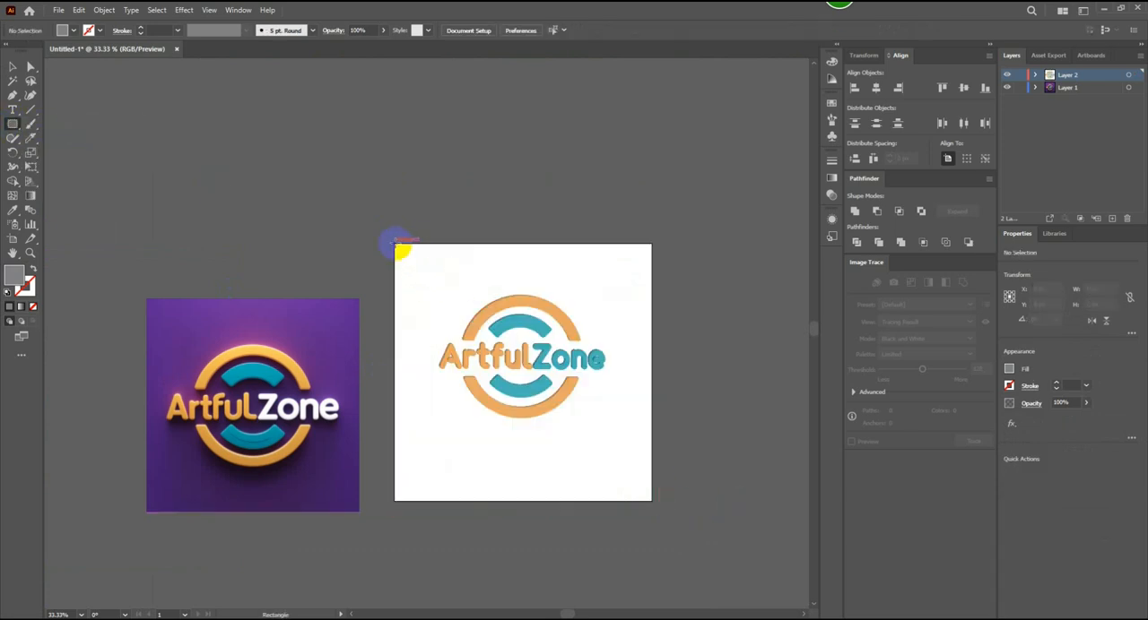
click(439, 196)
drag(581, 290, 500, 294)
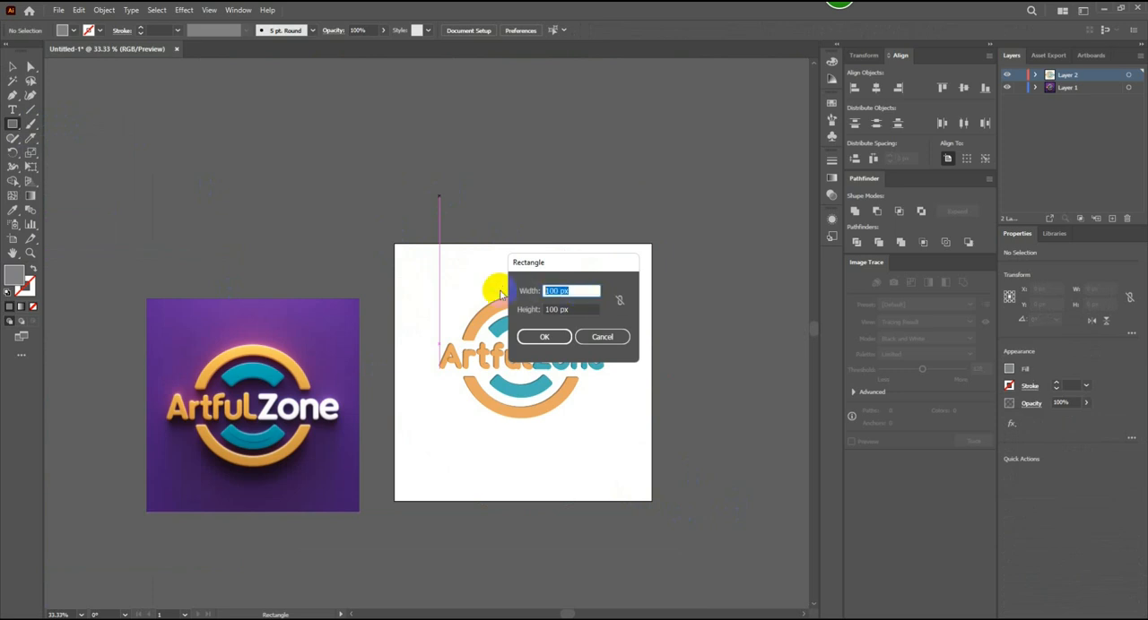
text(1000)
drag(579, 310, 517, 308)
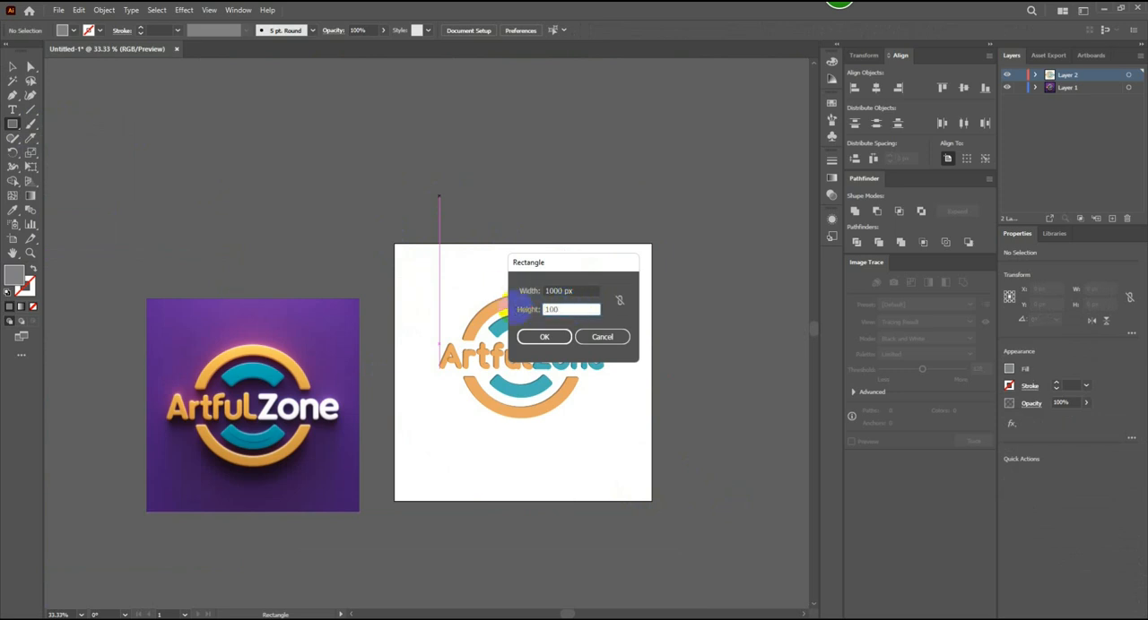
text(1000)
click(542, 336)
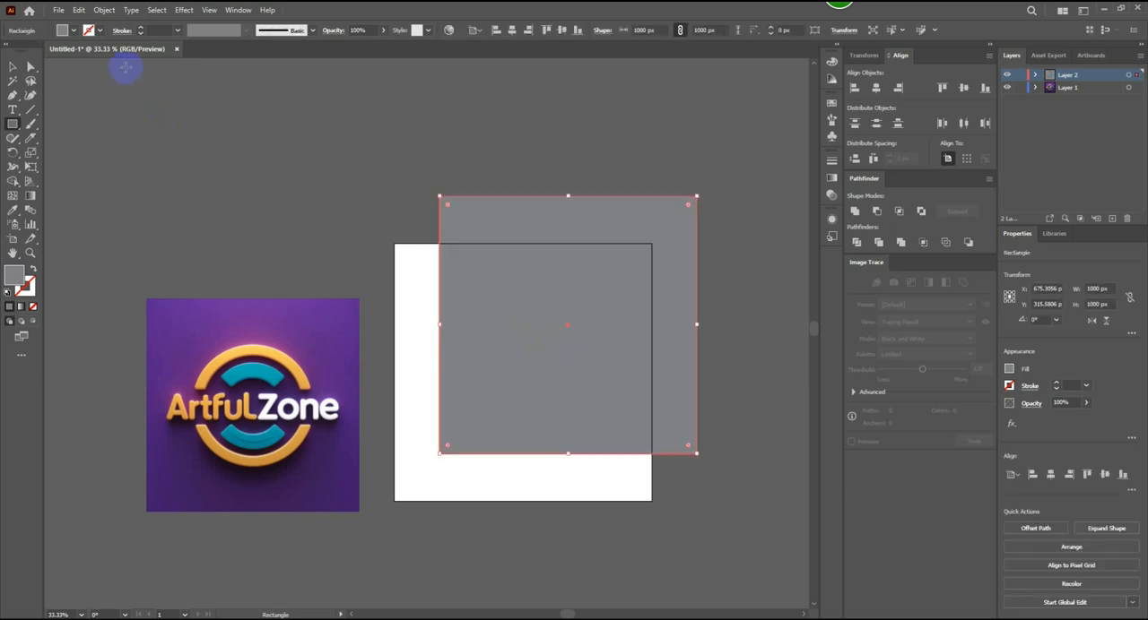
Fill the 1000 px square with pure black.
click(88, 30)
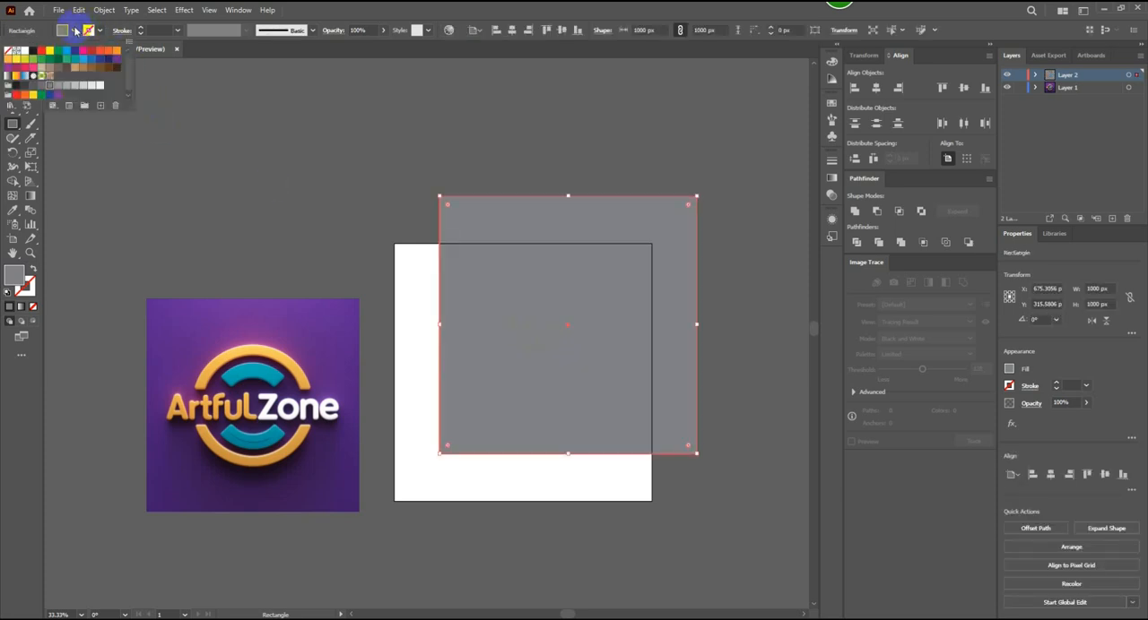
click(32, 51)
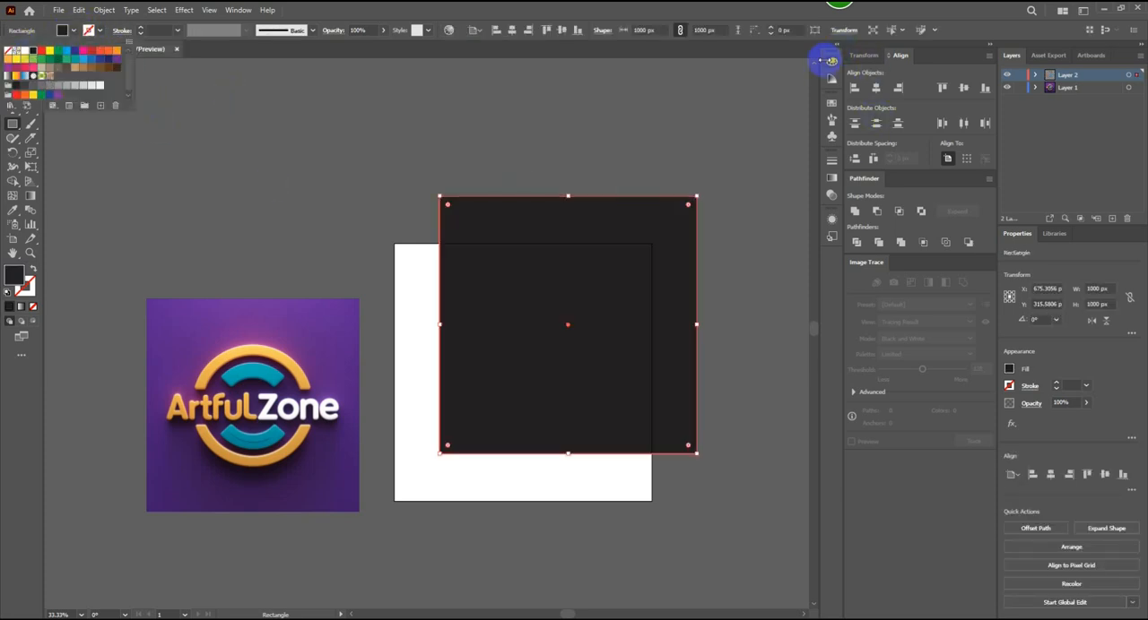
click(834, 61)
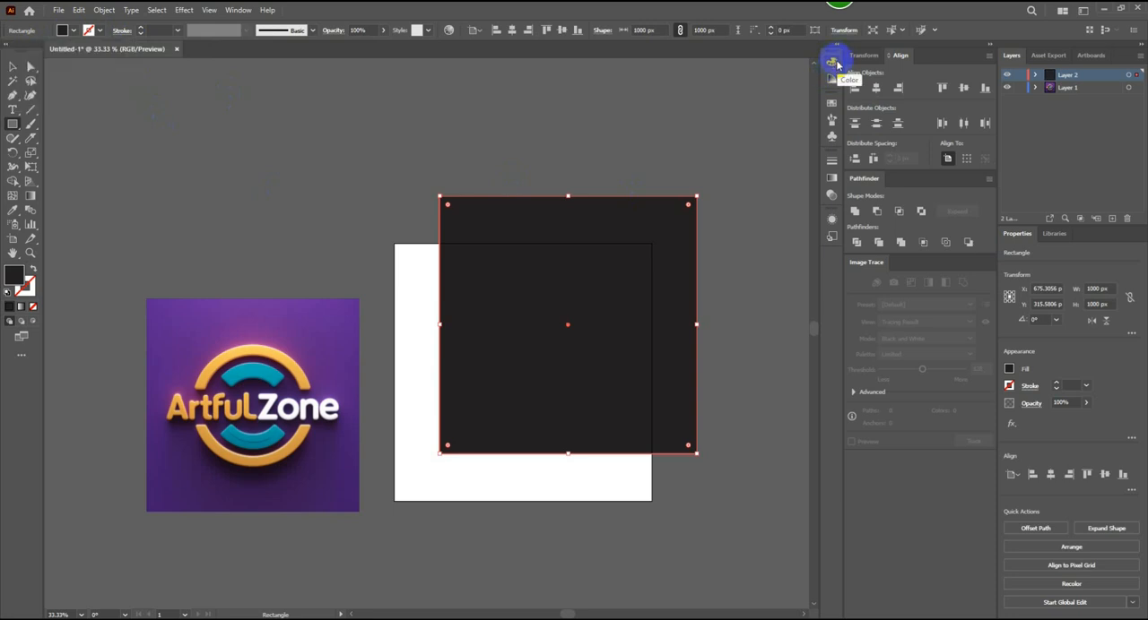
click(831, 105)
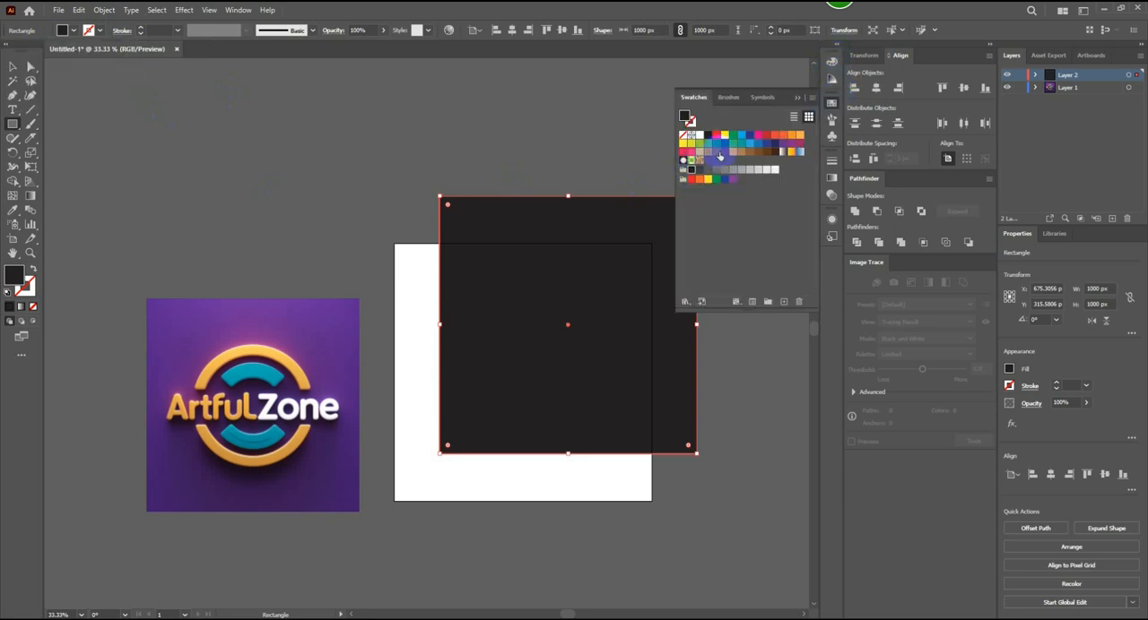
click(832, 78)
click(690, 108)
click(546, 106)
click(600, 338)
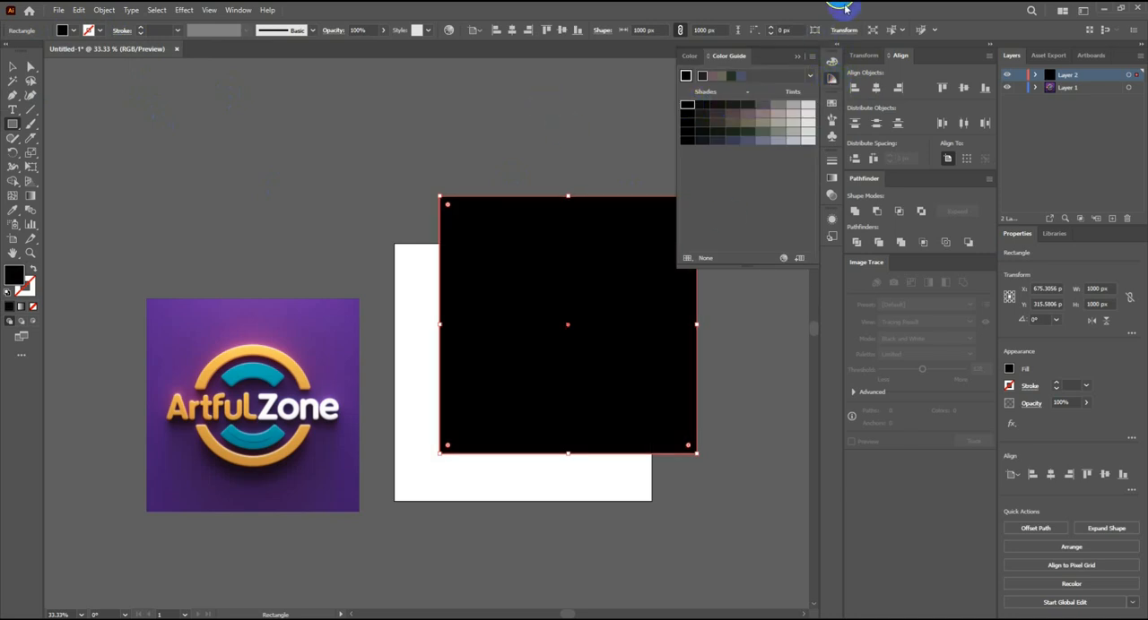
click(797, 56)
Send the black square behind the logo and move it to cover the artboard exactly.
click(13, 67)
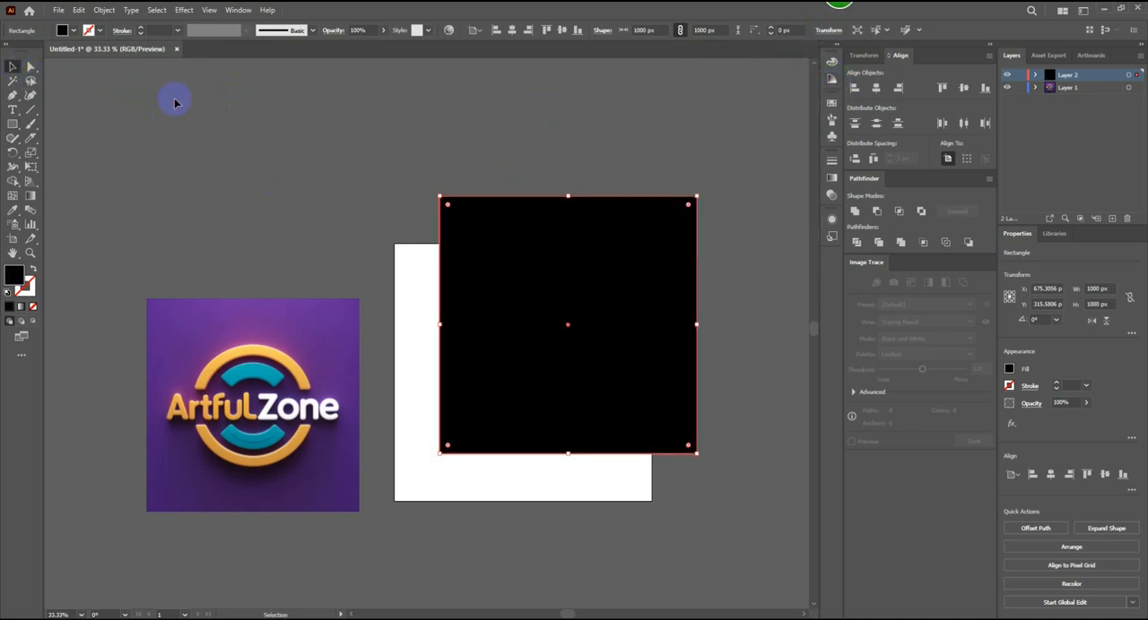
click(174, 99)
click(605, 243)
right_click(592, 239)
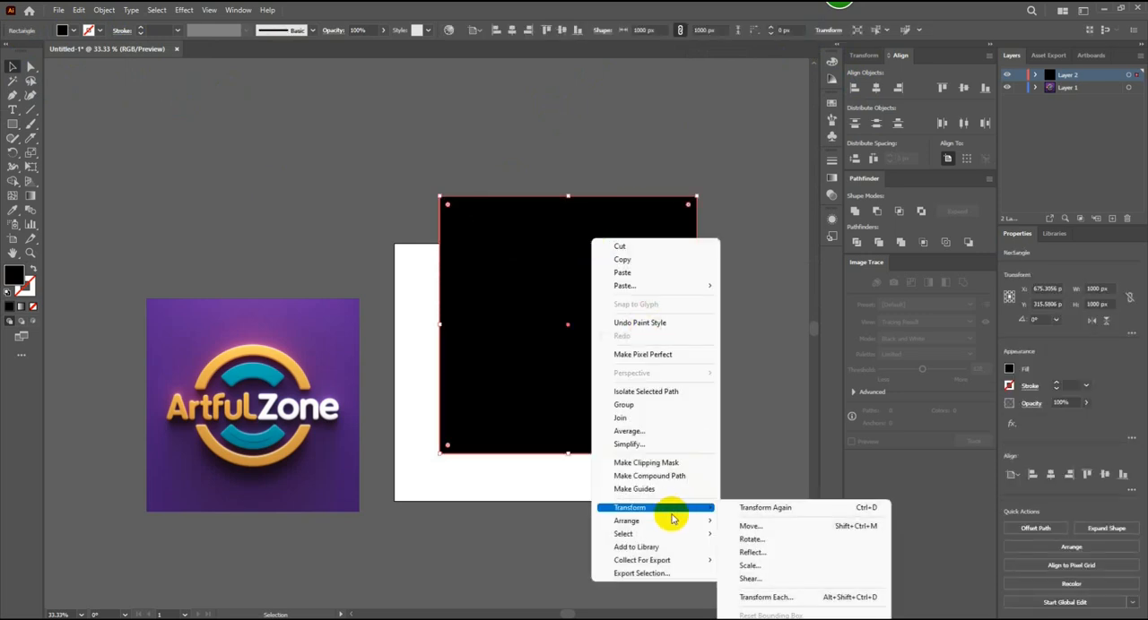
mouse_move(646, 521)
click(814, 559)
drag(651, 246, 626, 288)
click(770, 363)
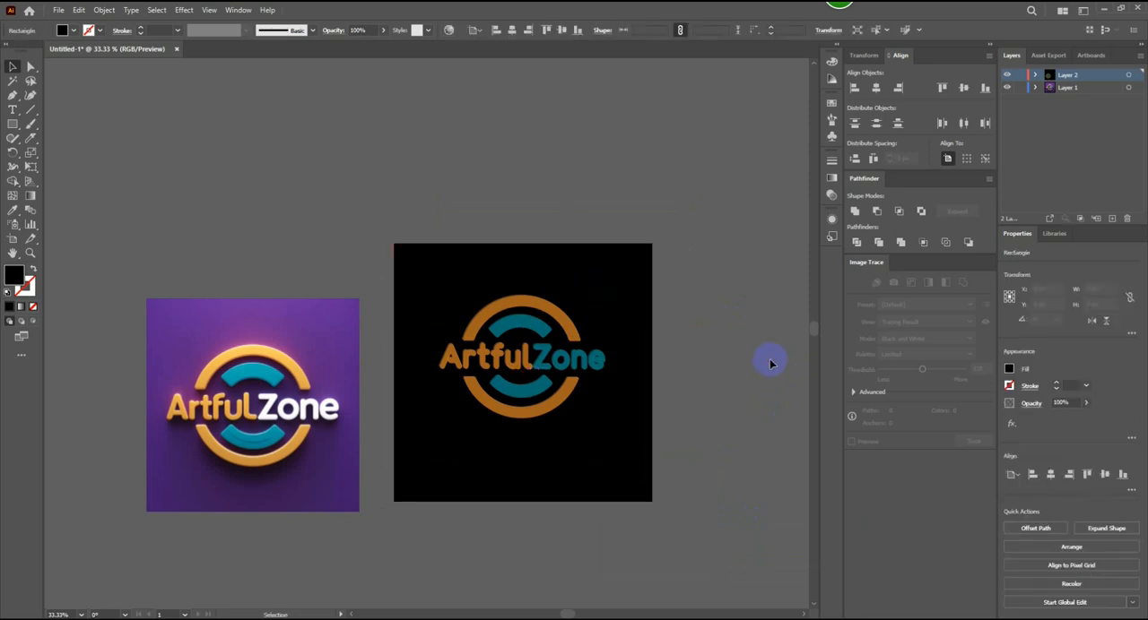
Select the black background square and lock it.
scroll(559, 447, up, 4)
scroll(575, 344, down, 3)
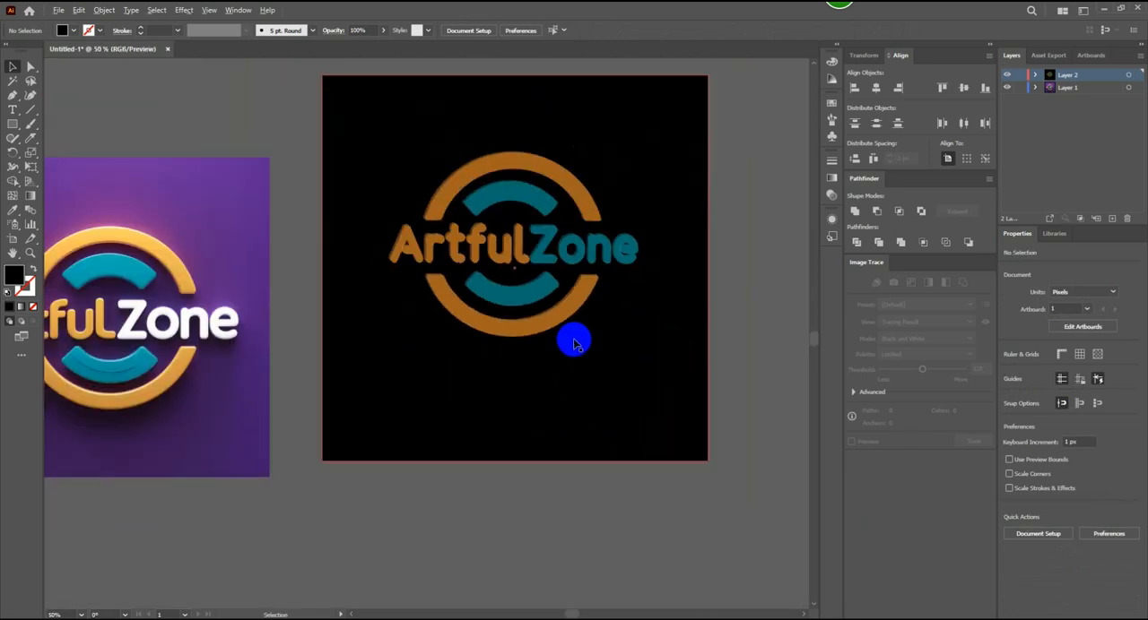
click(684, 360)
scroll(683, 362, up, 1)
key(a)
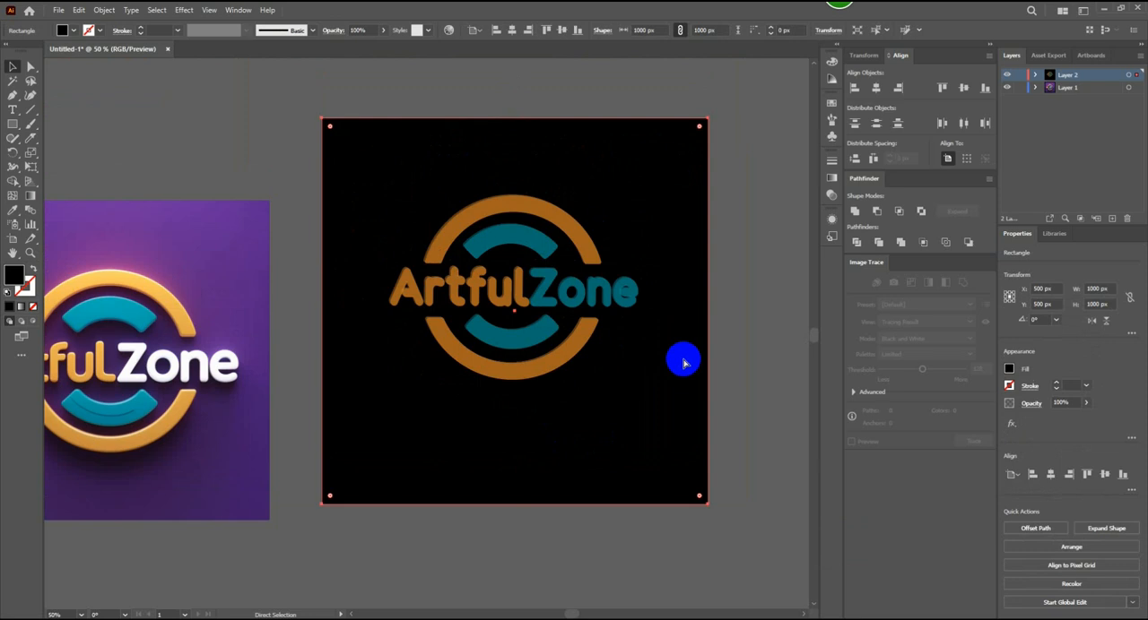
key(ctrl+2)
Enlarge the extruded logo group to about 830 by 615 px and position it at about X 519 px, Y 467 px.
drag(651, 190, 378, 402)
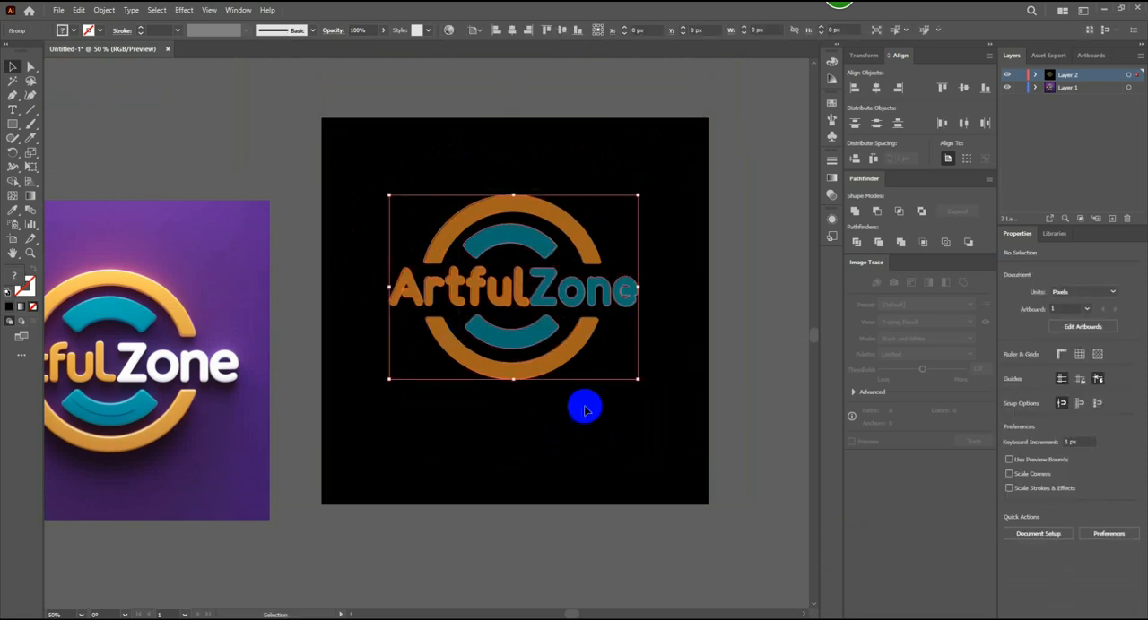
drag(639, 380, 671, 425)
drag(549, 281, 566, 303)
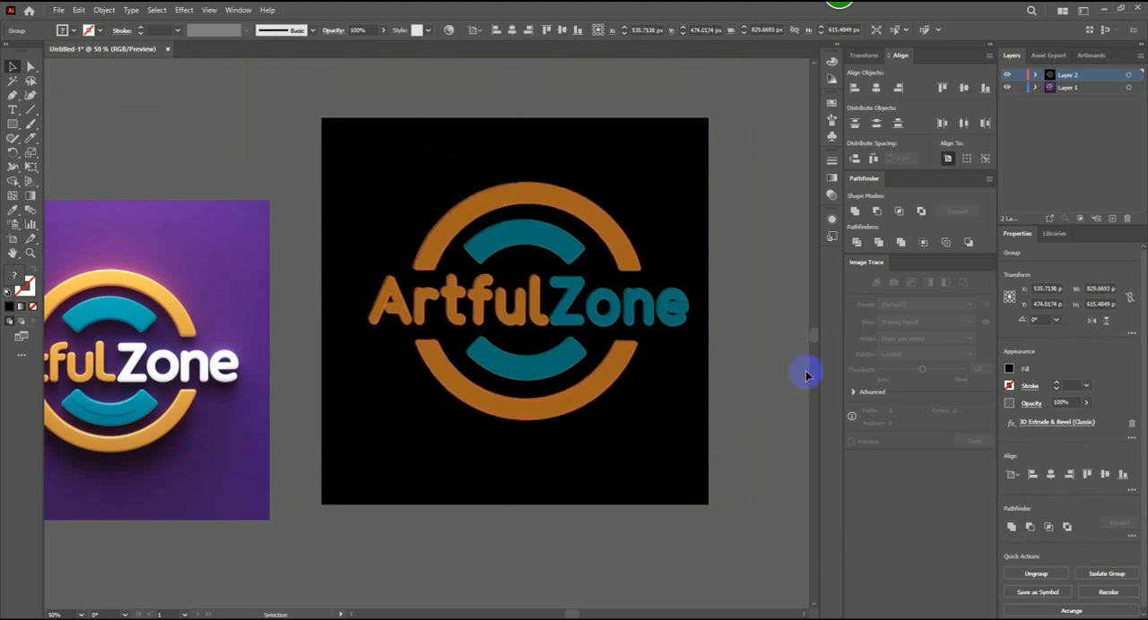
click(806, 375)
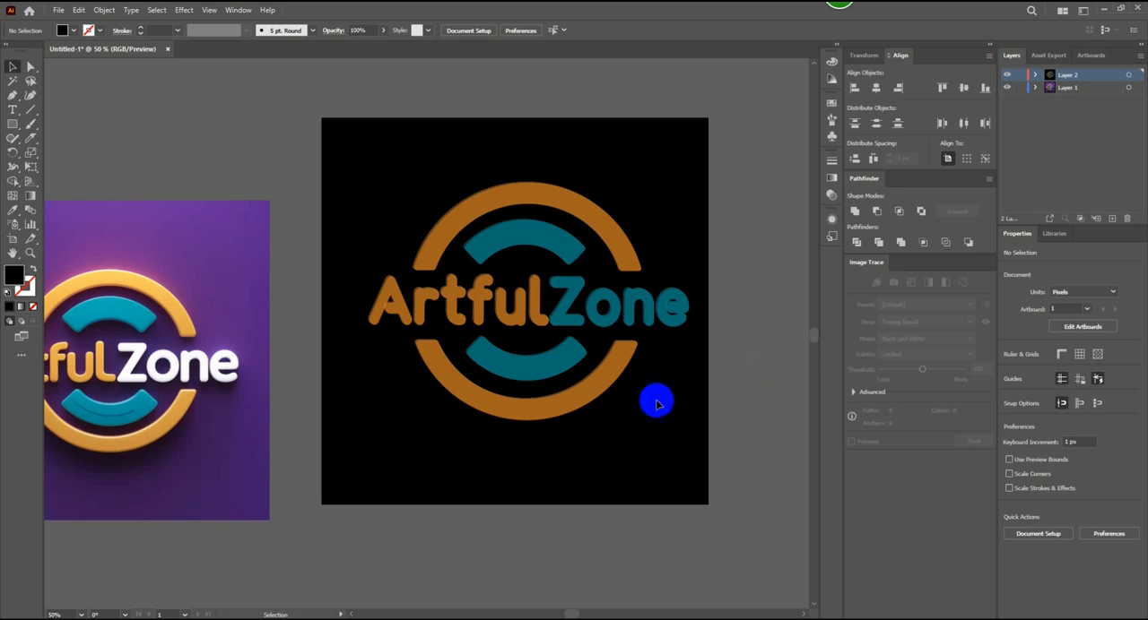
drag(594, 233, 582, 231)
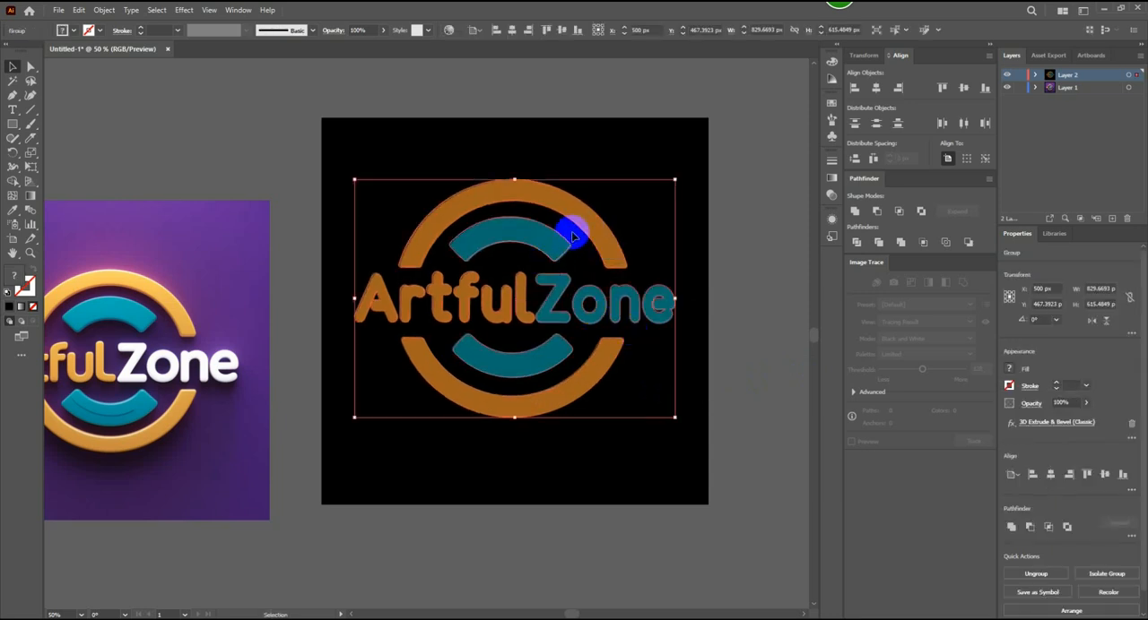
drag(589, 225, 596, 228)
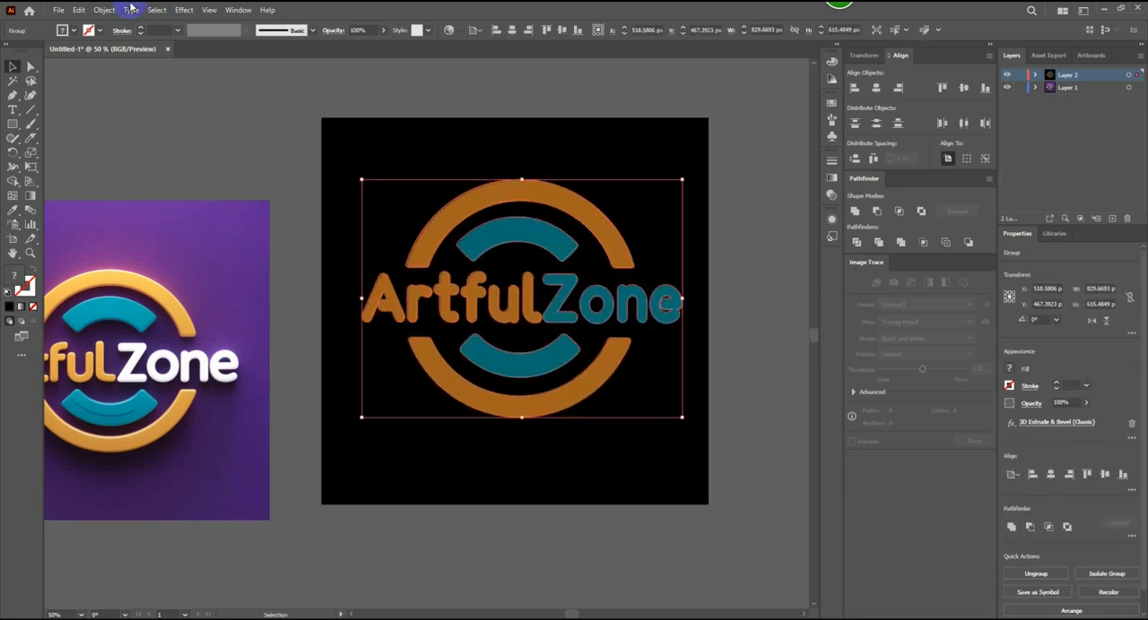
click(80, 11)
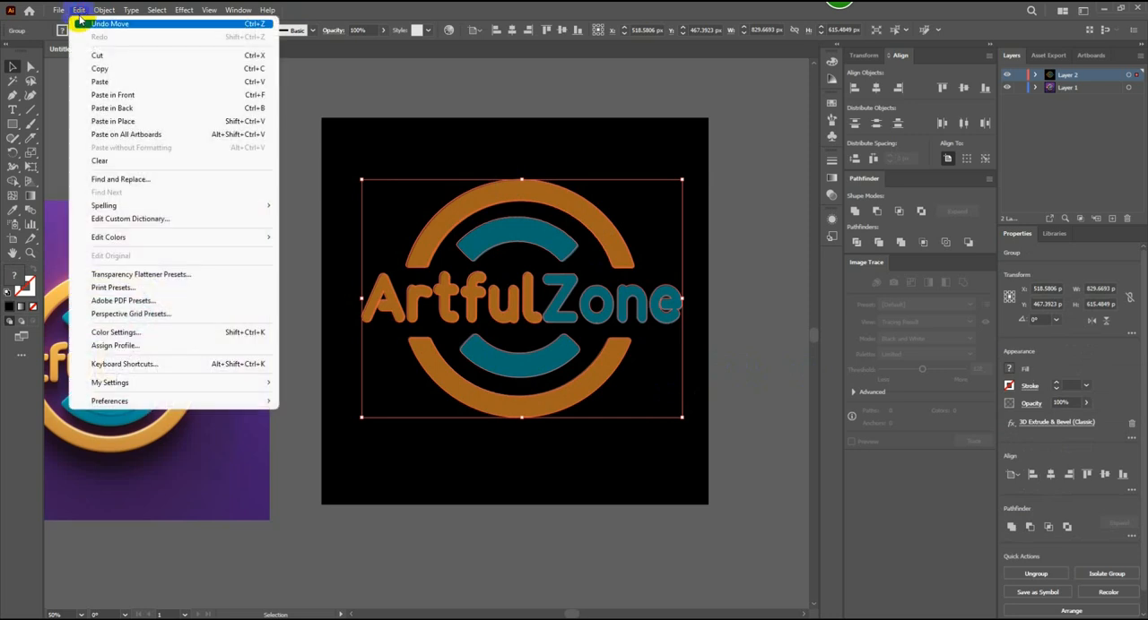
click(137, 332)
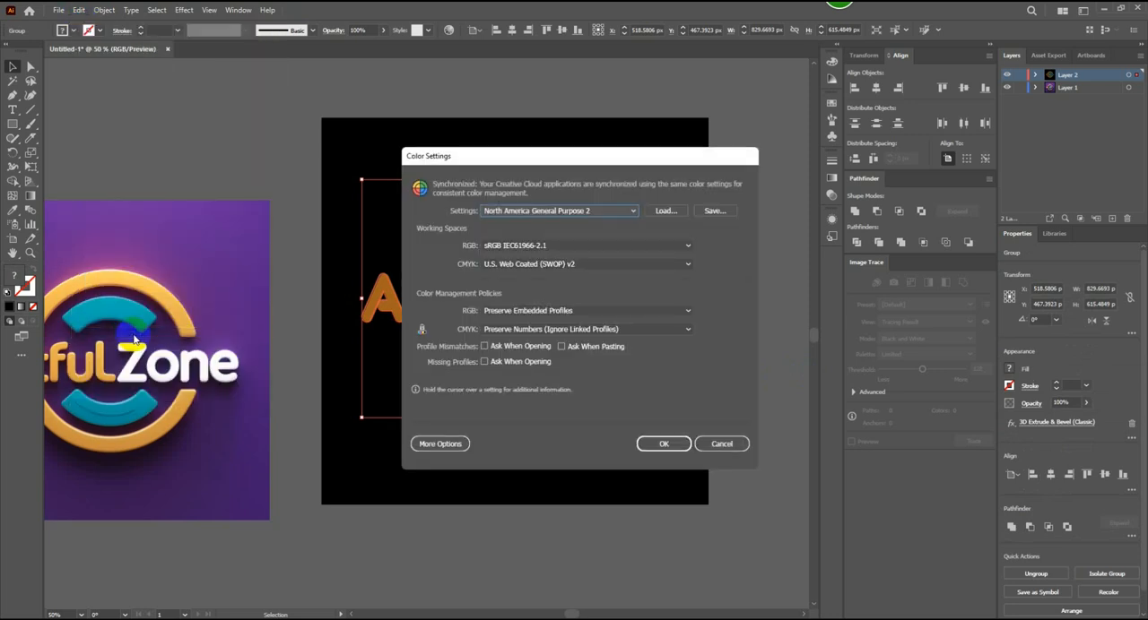
click(721, 444)
click(102, 10)
click(79, 10)
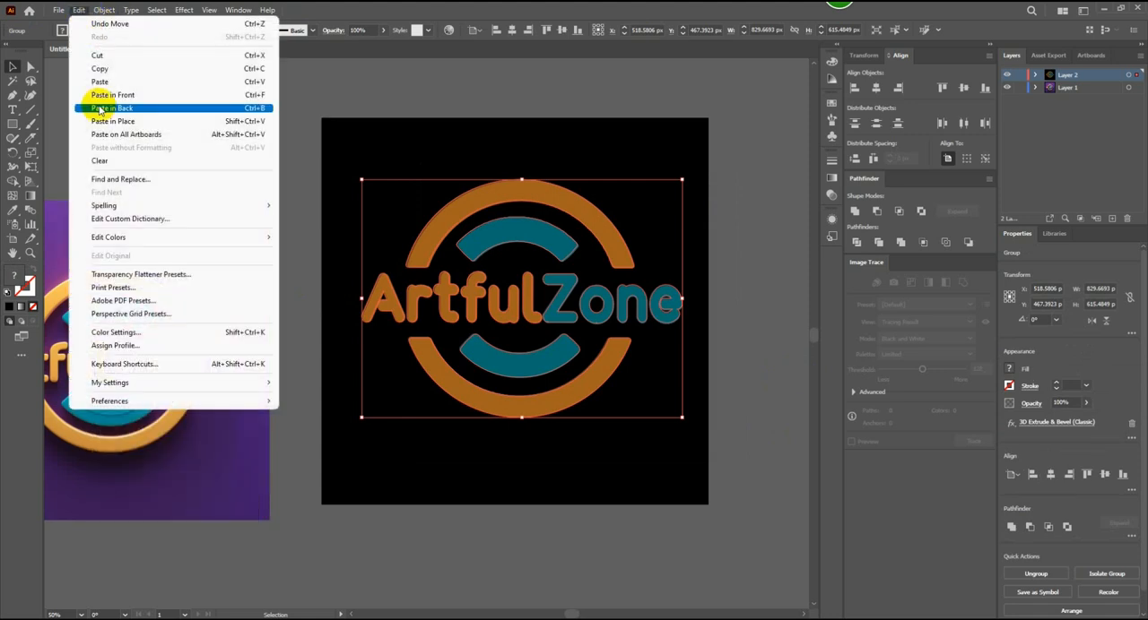
click(131, 334)
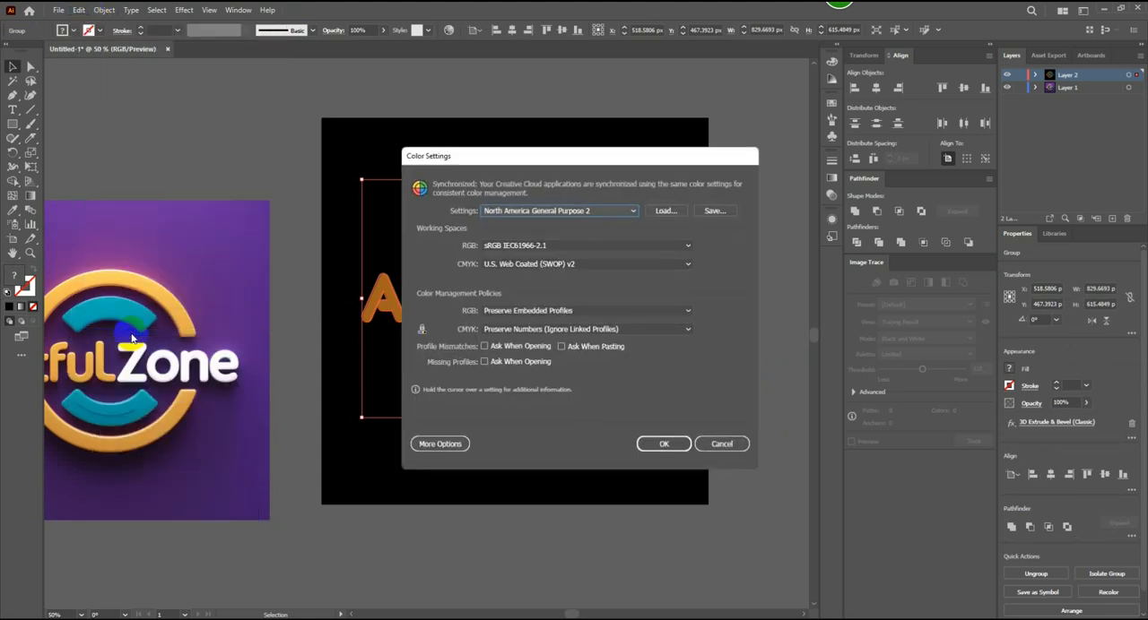
click(585, 210)
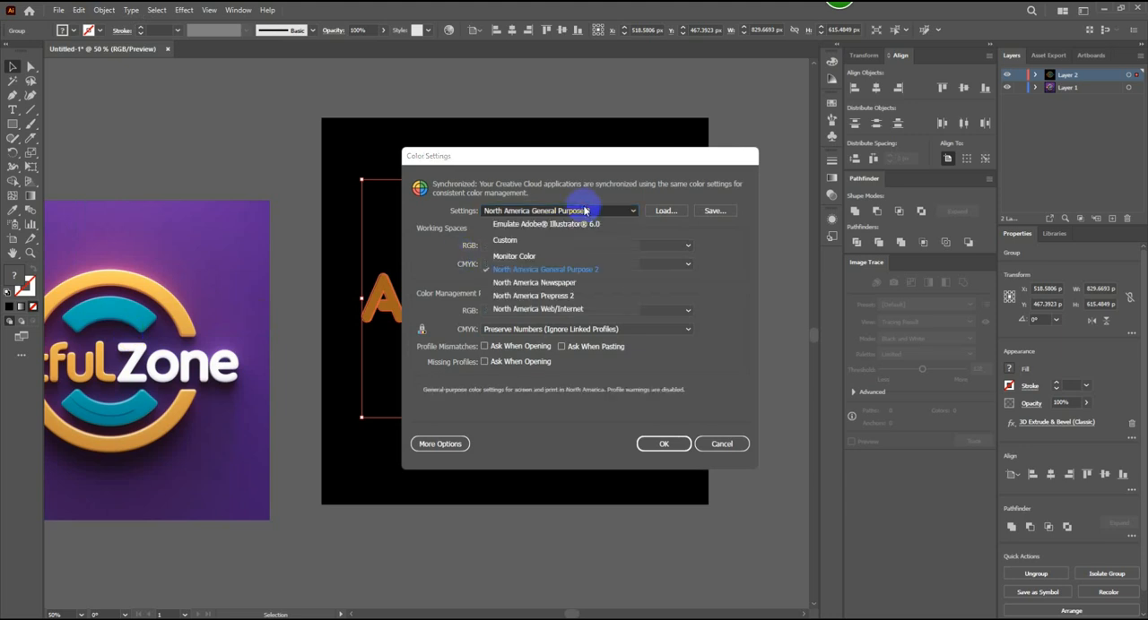
click(722, 448)
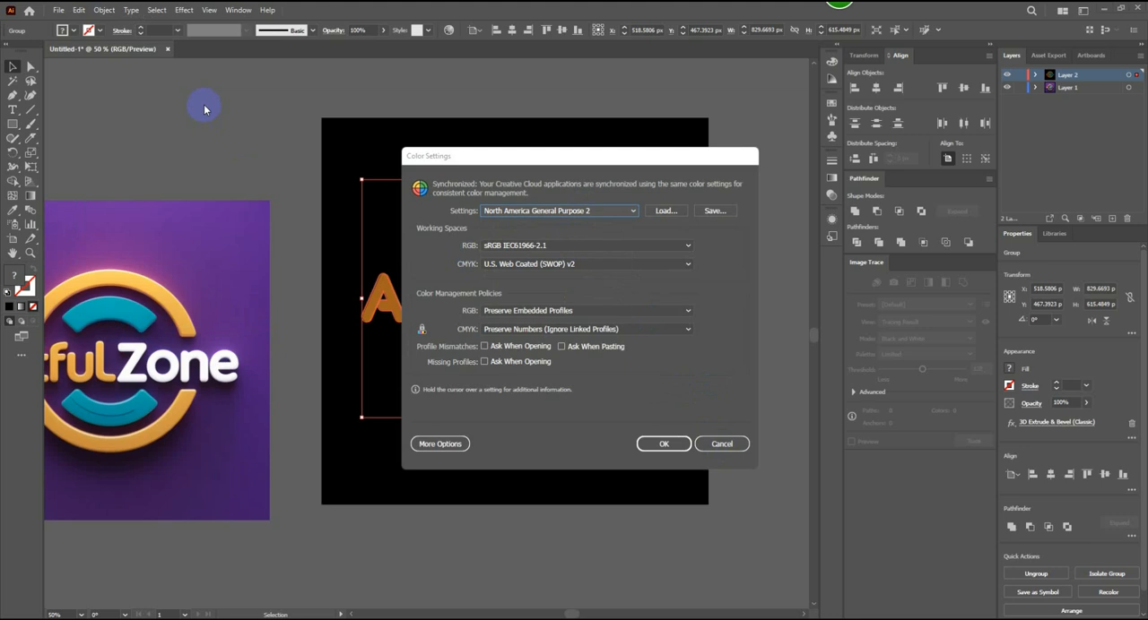
click(724, 444)
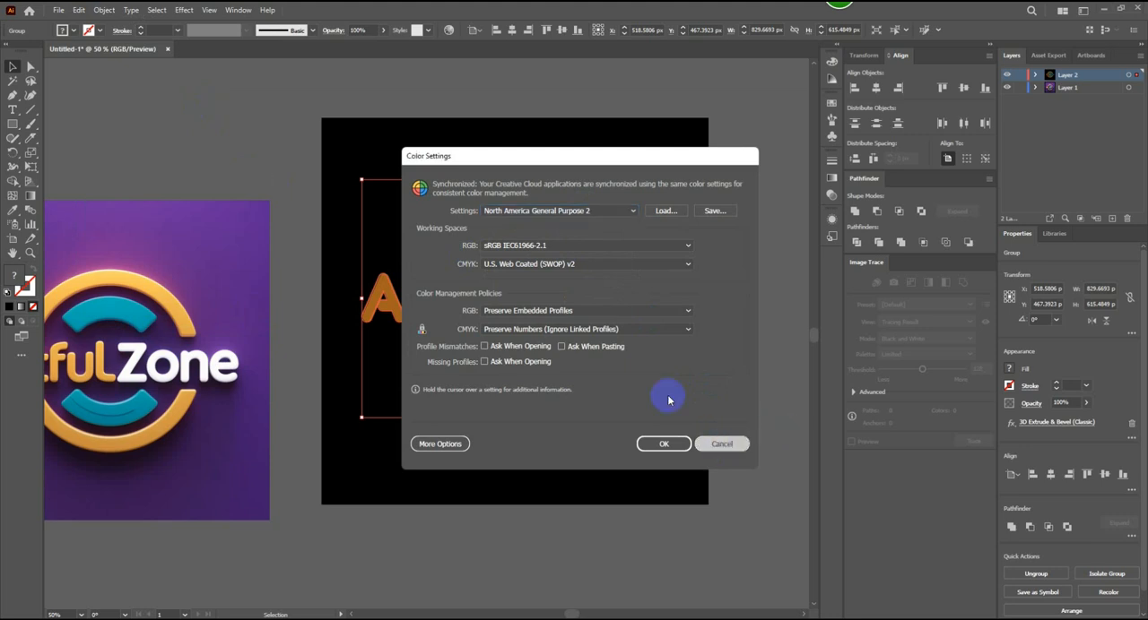
Open Recolor Artwork for the selected logo group and move its panel clear of most of the logo.
click(157, 11)
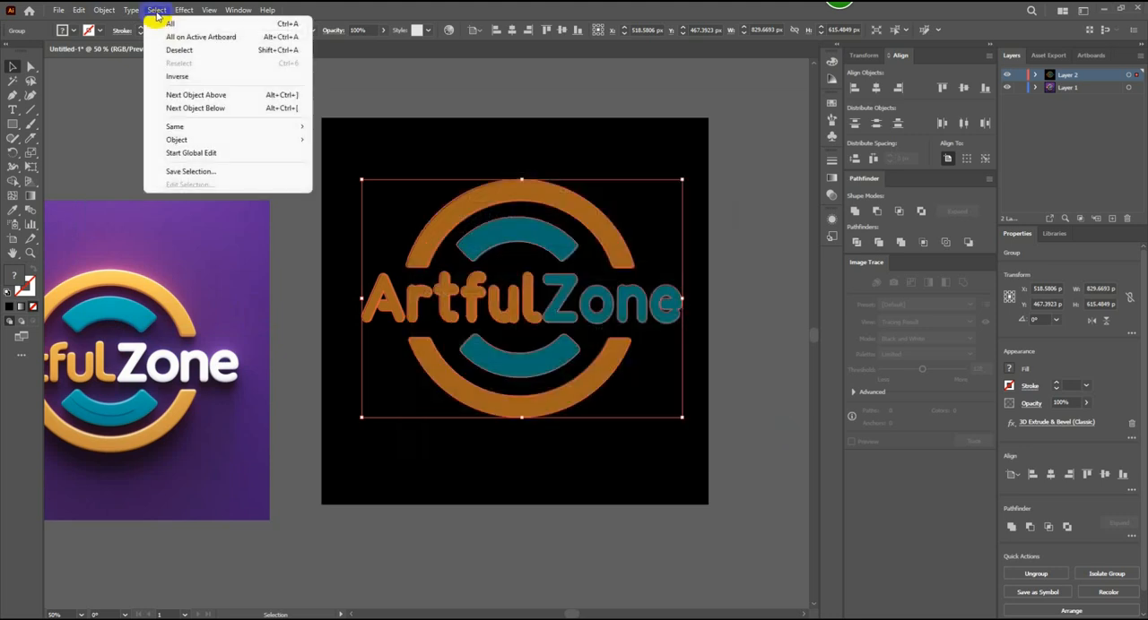
mouse_move(131, 9)
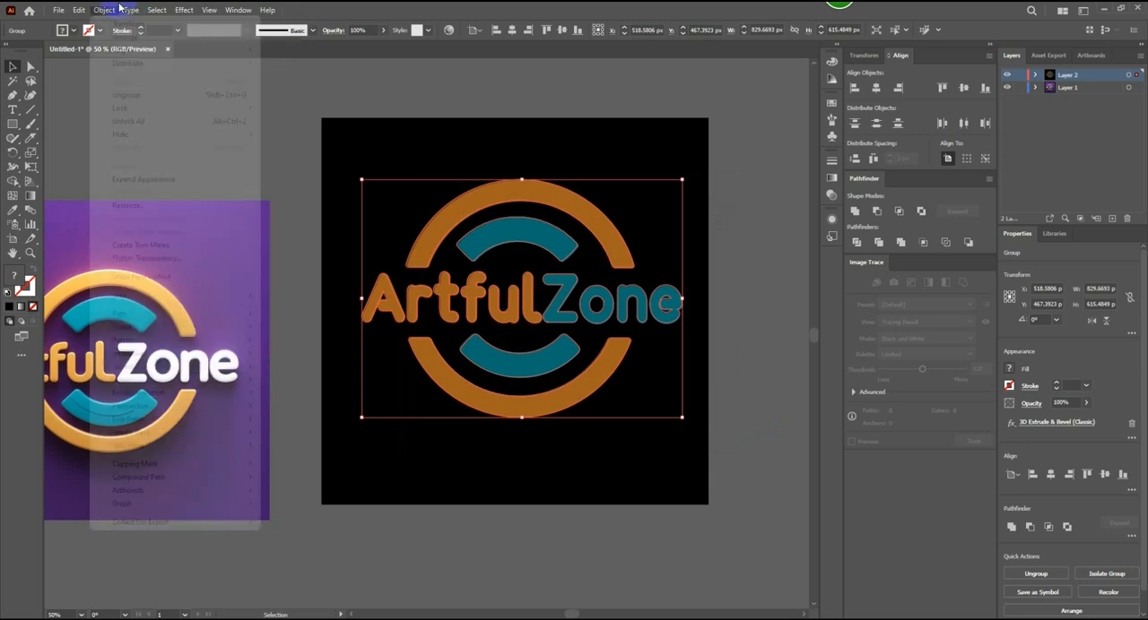
mouse_move(79, 9)
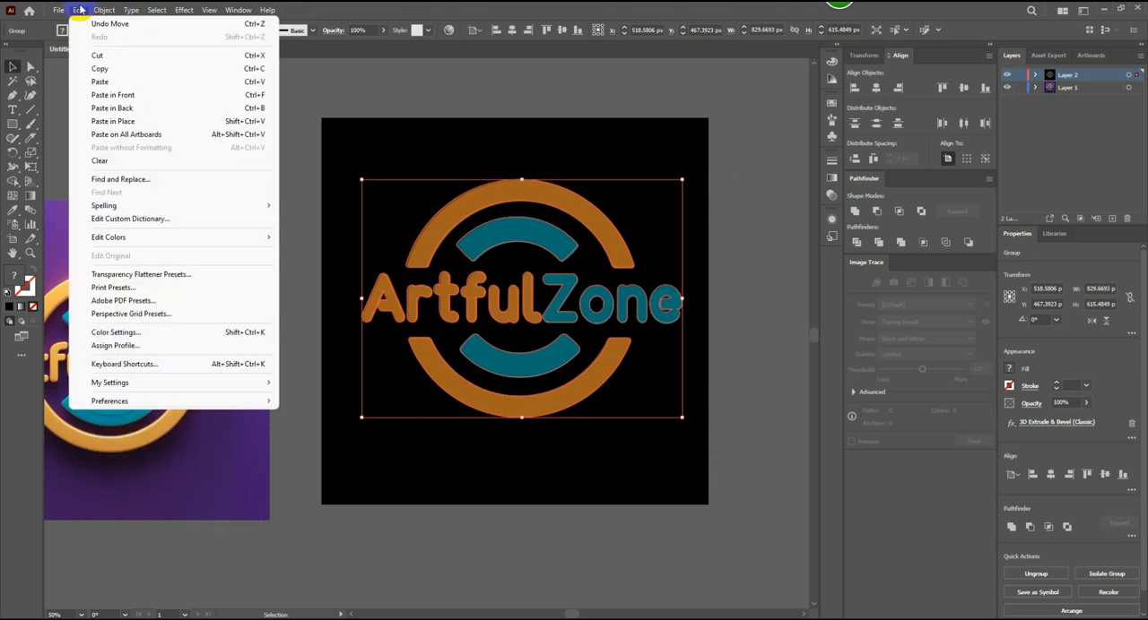
mouse_move(148, 236)
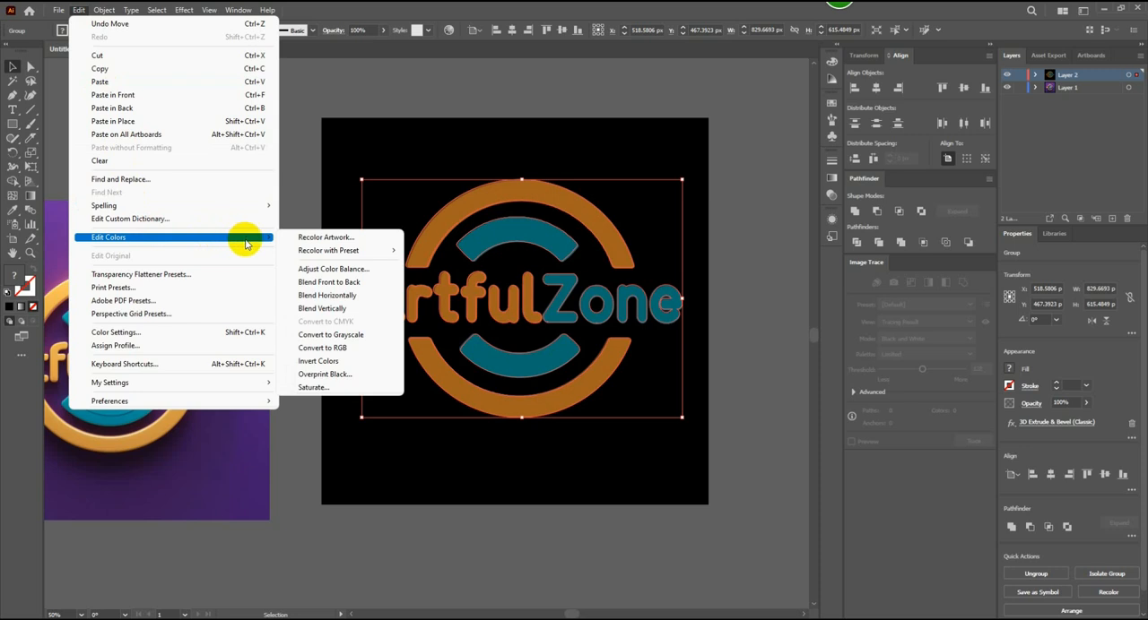
click(328, 239)
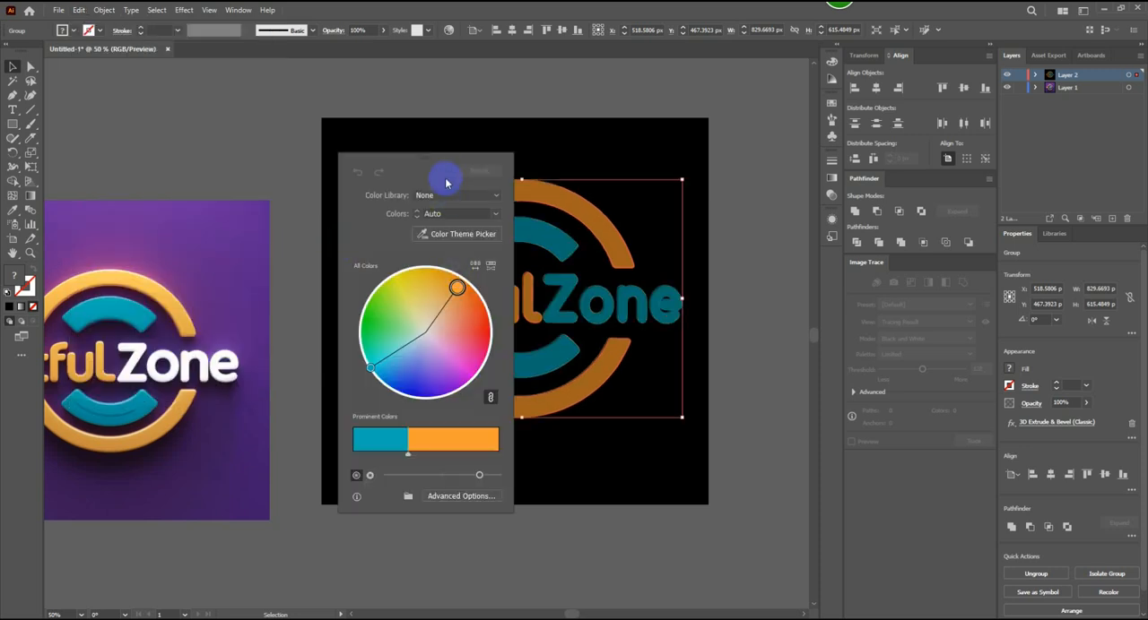
drag(455, 160, 738, 143)
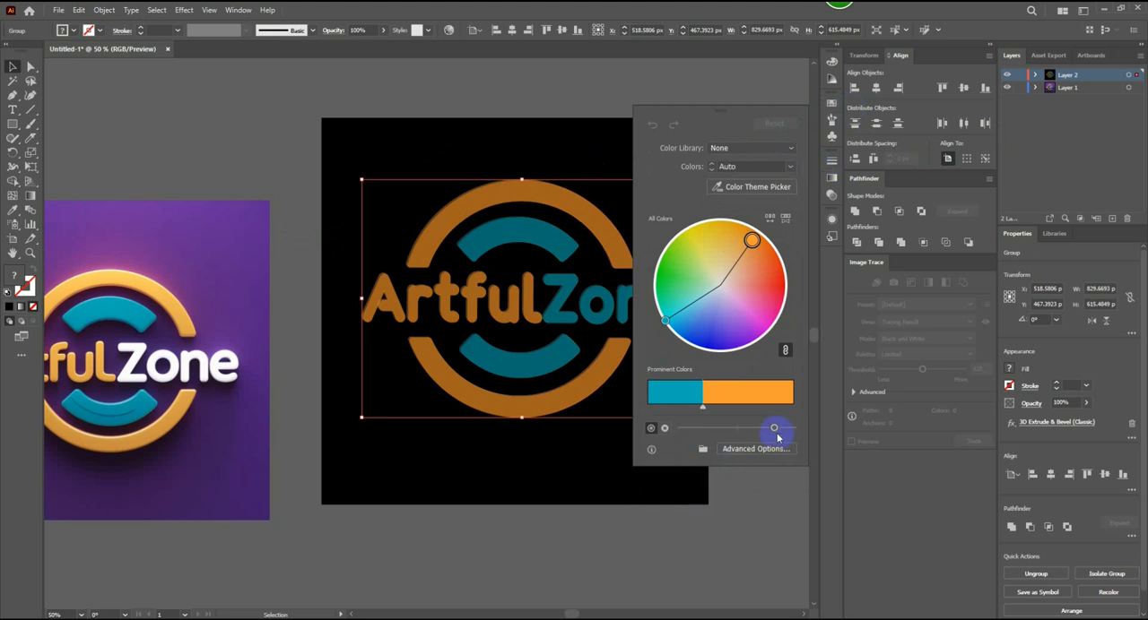
Try a brighter, rebalanced color mix and the Skintones color library on the logo, and reset the recoloring.
drag(775, 430, 821, 425)
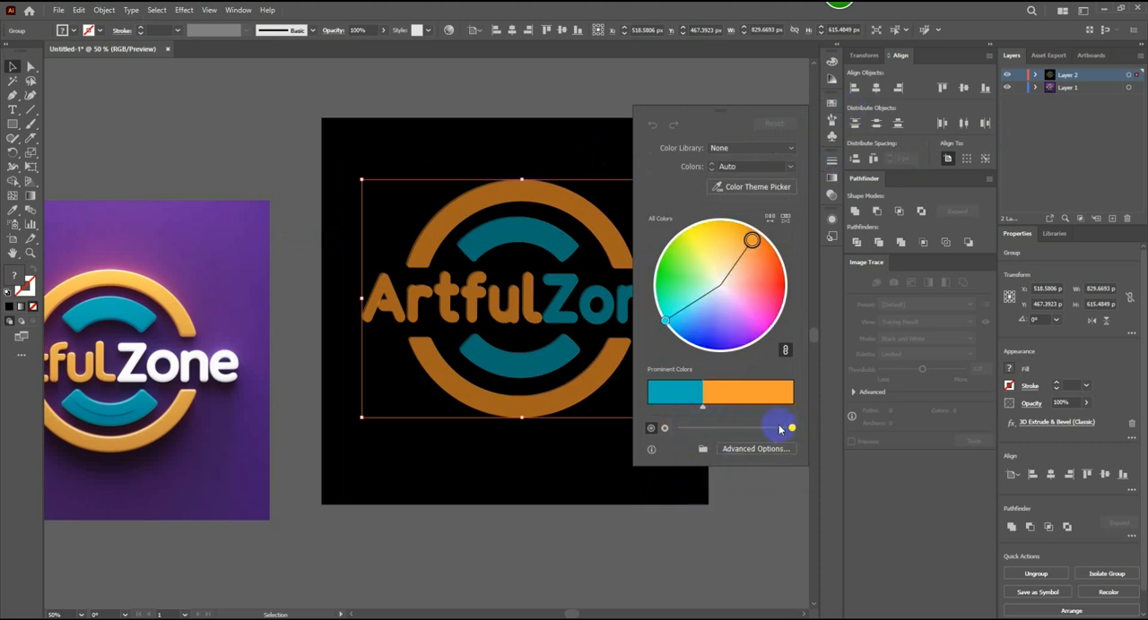
drag(702, 408, 717, 406)
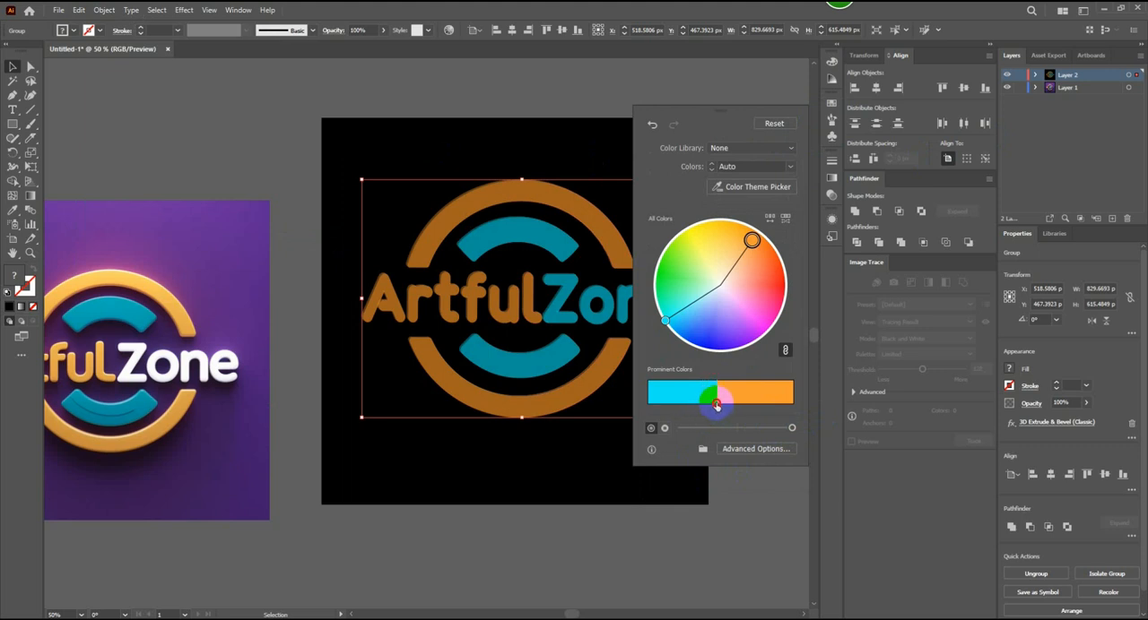
click(744, 391)
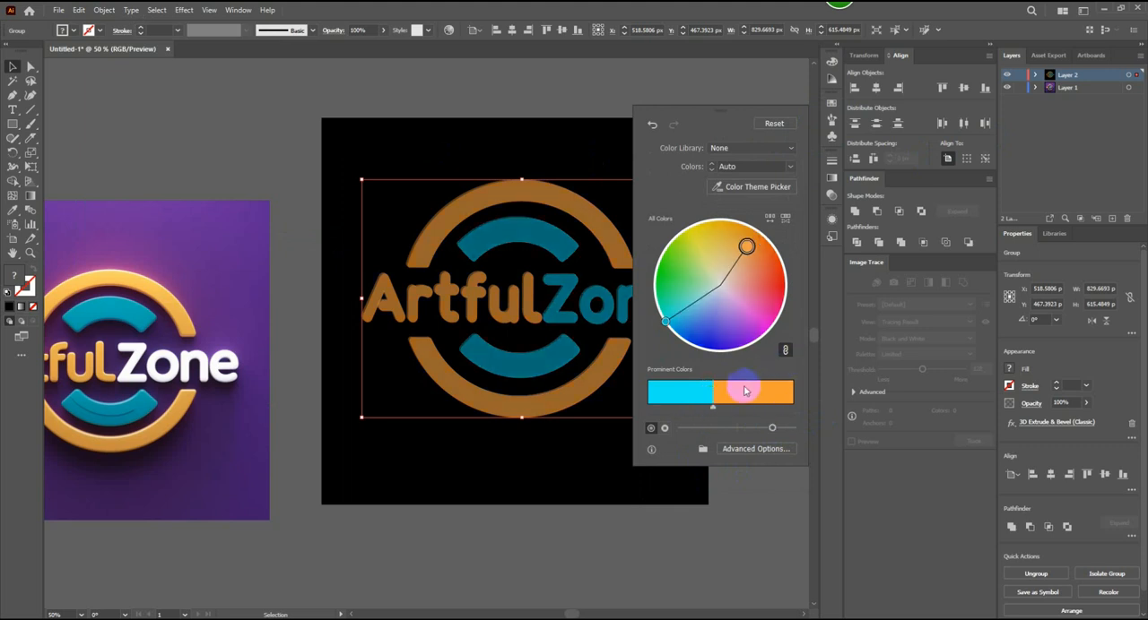
drag(713, 407, 704, 410)
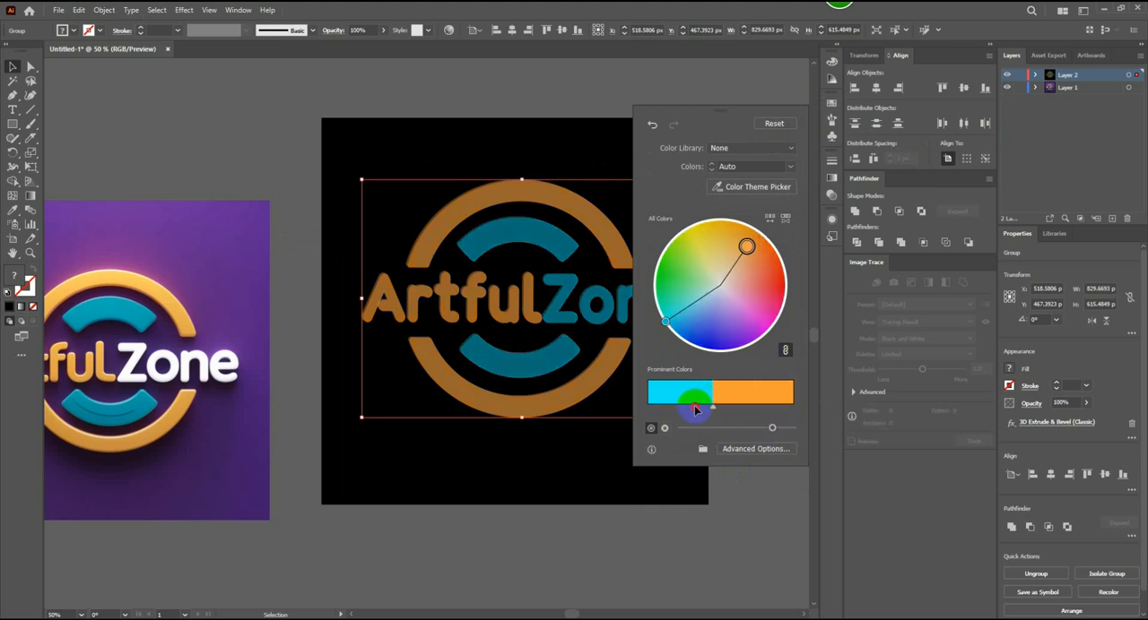
click(789, 148)
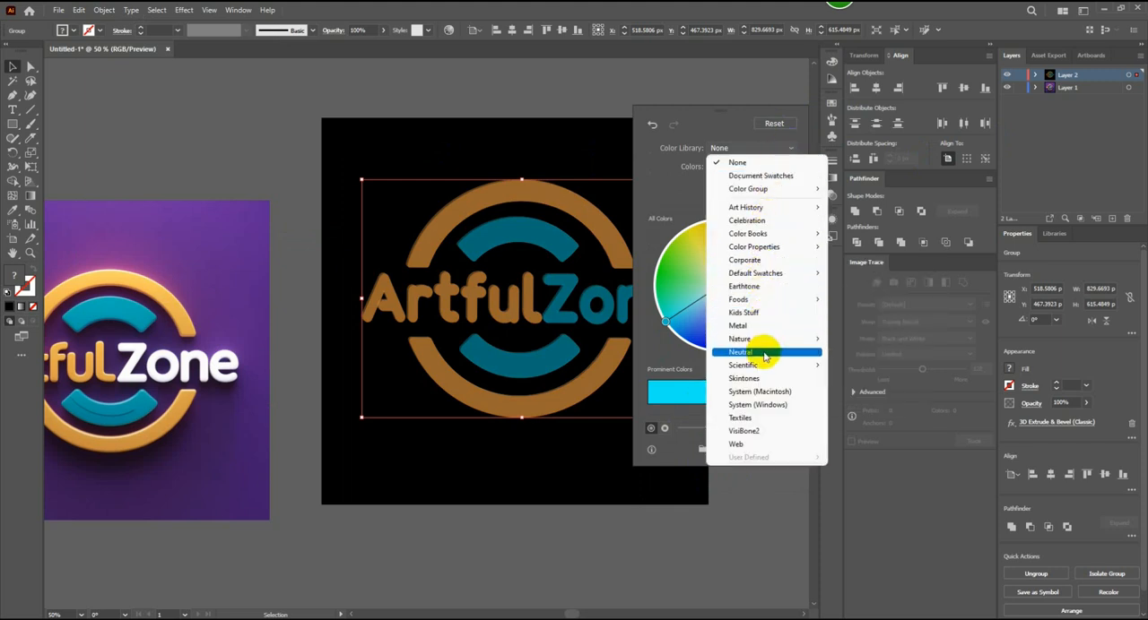
click(753, 378)
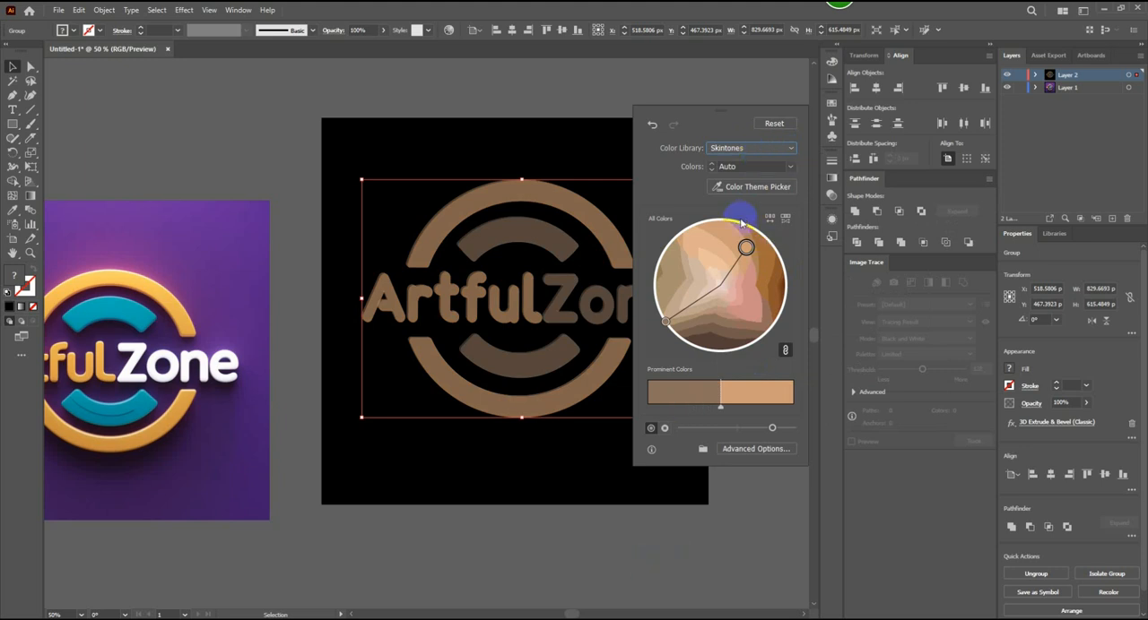
click(768, 127)
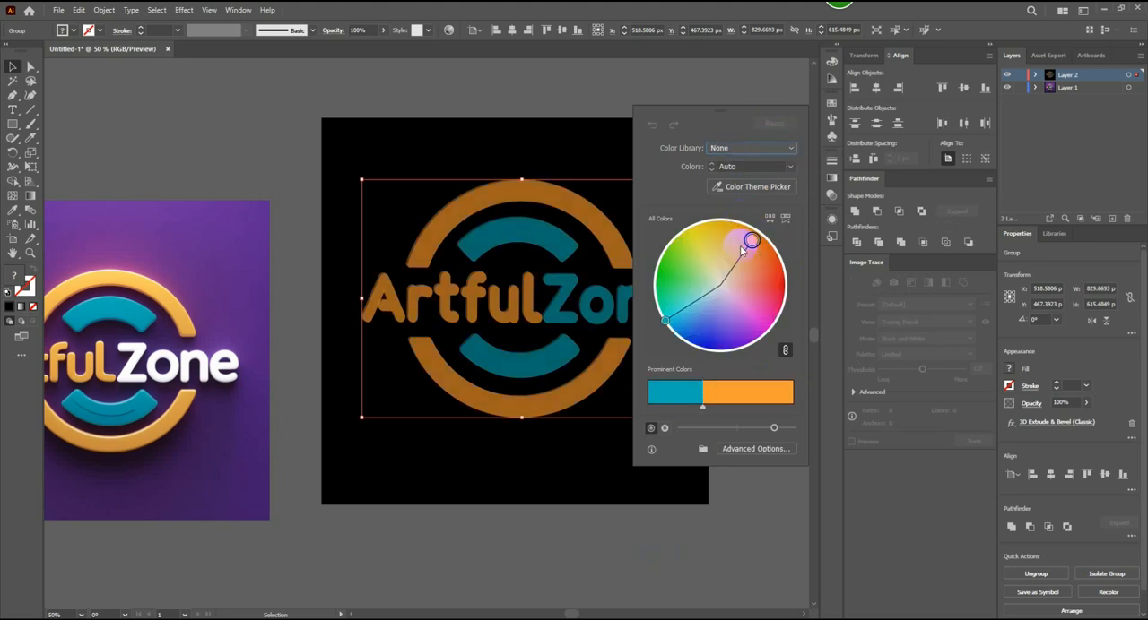
Try rotating the logo's linked colors on the wheel to a more saturated red-orange and green scheme.
drag(751, 240, 733, 278)
drag(736, 277, 744, 254)
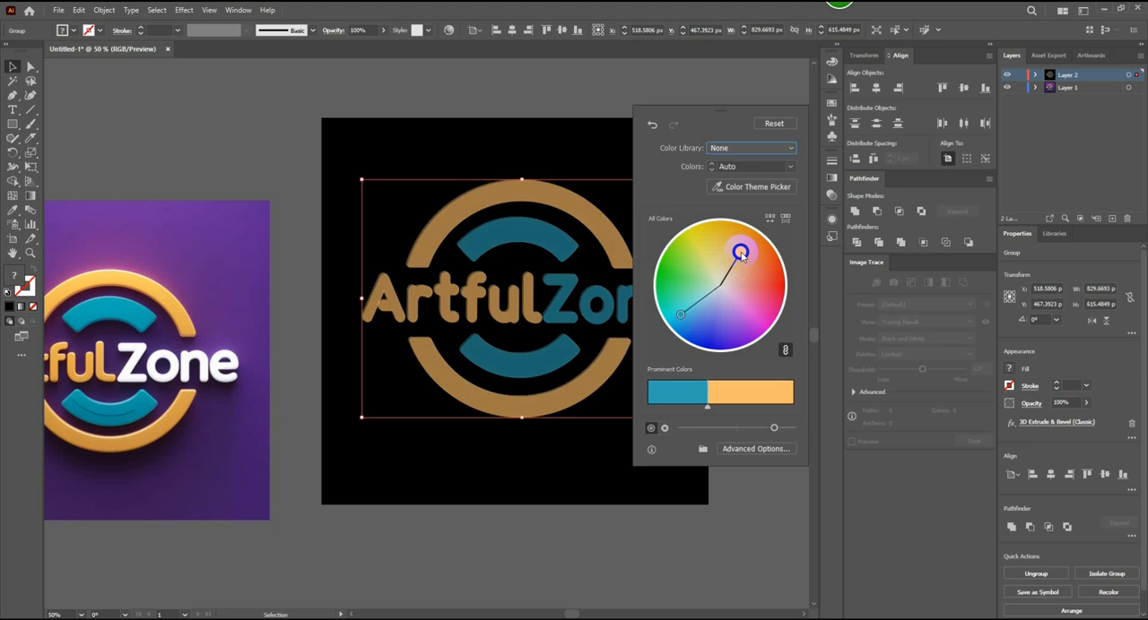
click(663, 428)
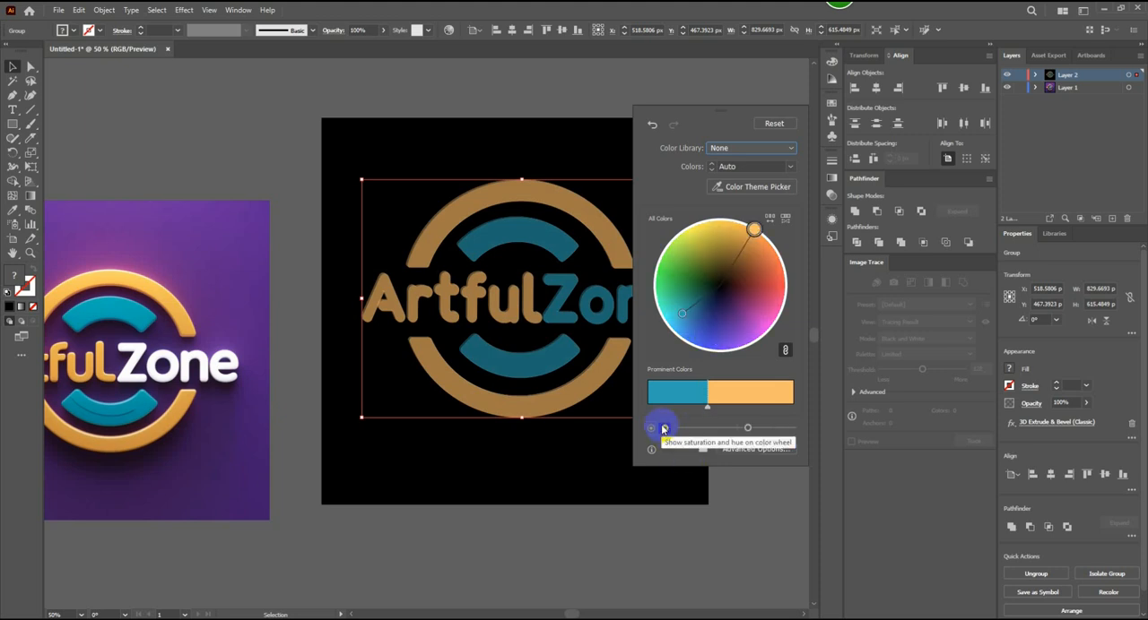
drag(755, 230, 789, 262)
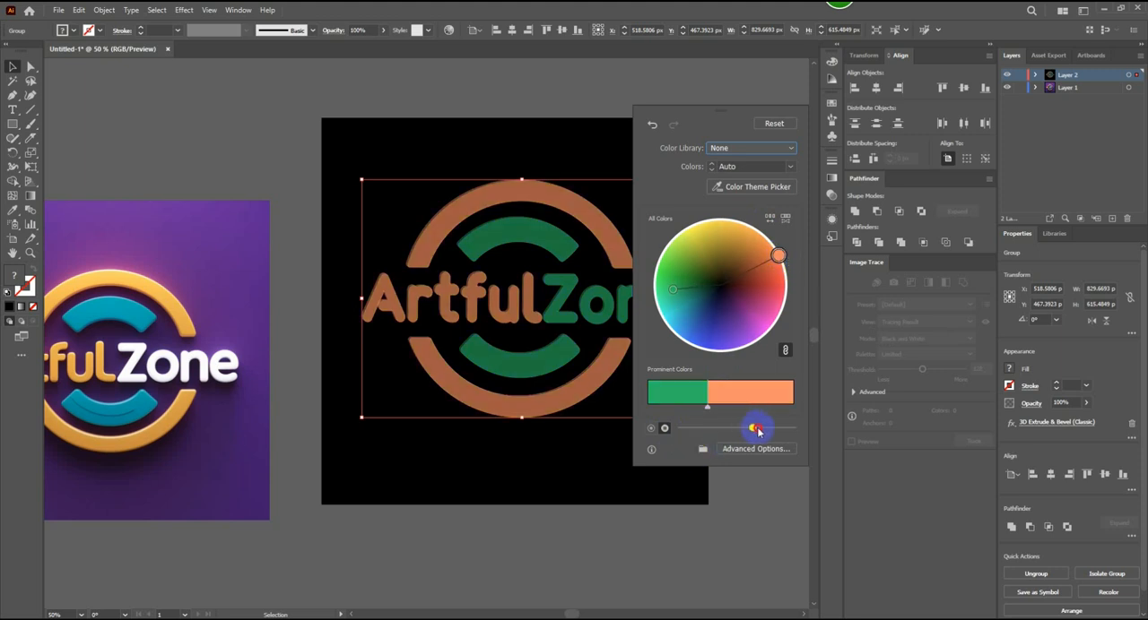
drag(757, 432, 778, 432)
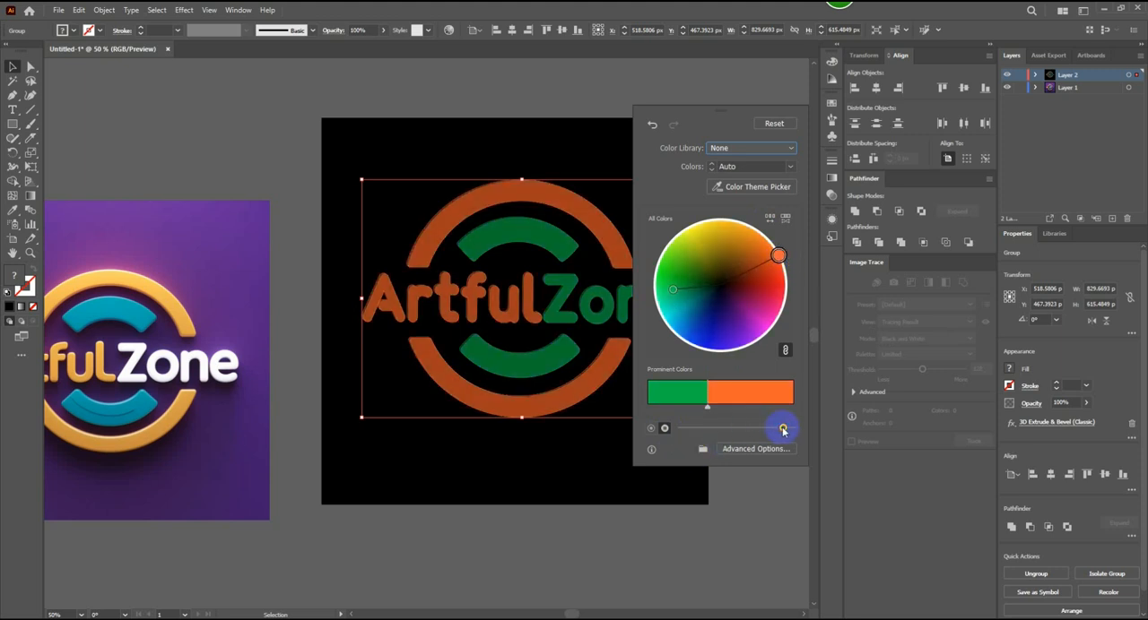
Shift the logo's linked colors to vivid orange and turquoise, raise their brightness to the maximum, and finish recoloring.
click(651, 428)
mouse_move(776, 260)
mouse_down()
mouse_move(758, 237)
mouse_move(724, 235)
mouse_move(777, 240)
mouse_up()
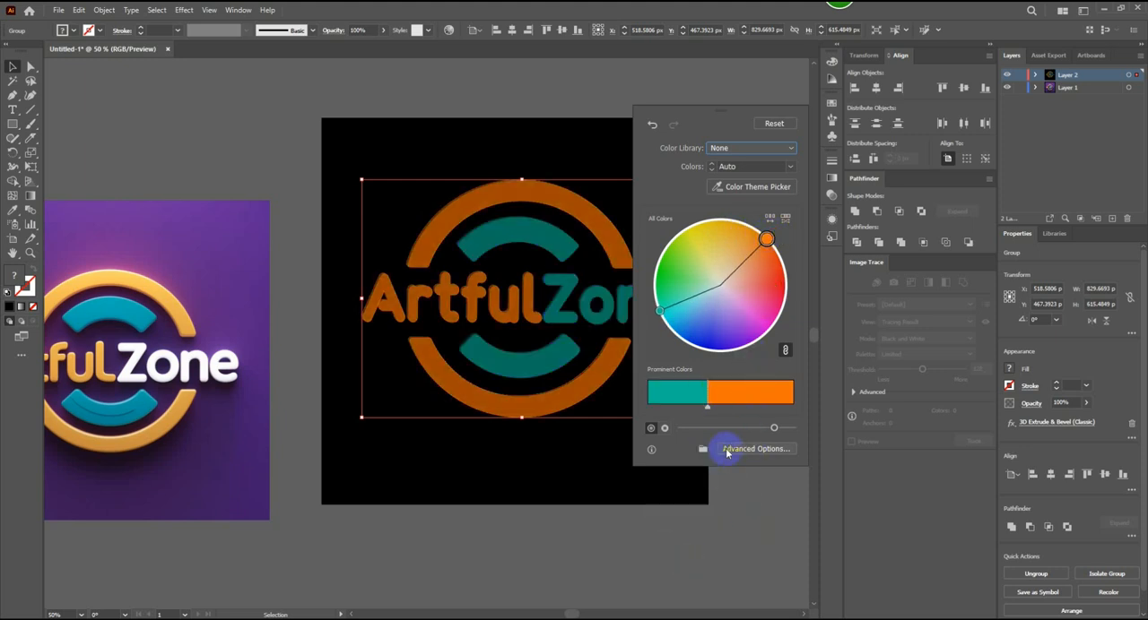
drag(786, 429, 804, 427)
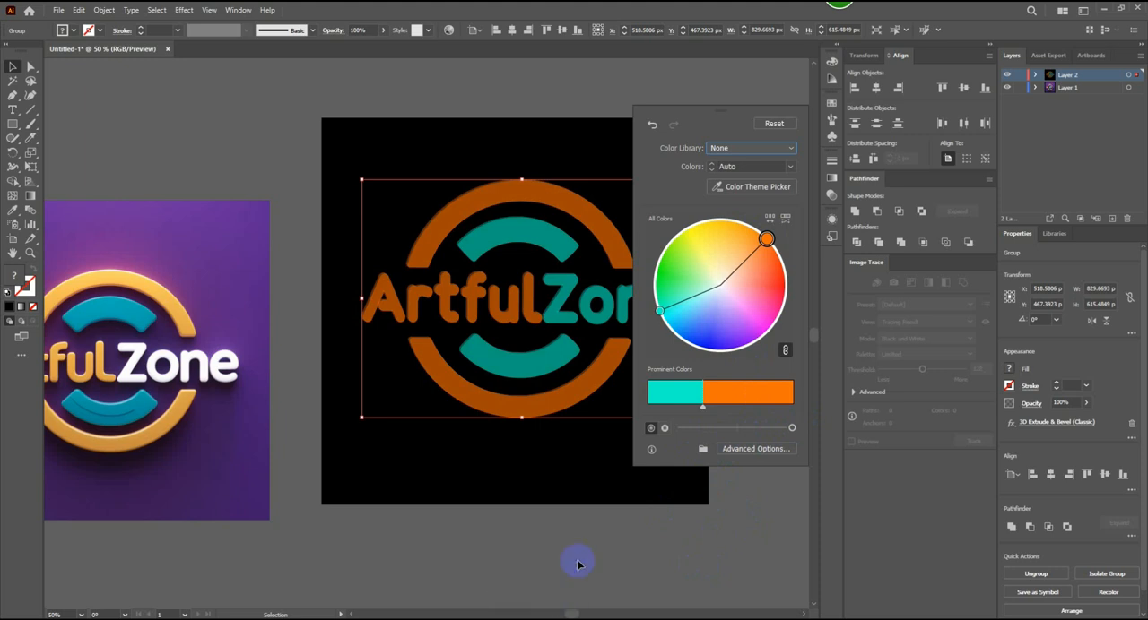
click(770, 150)
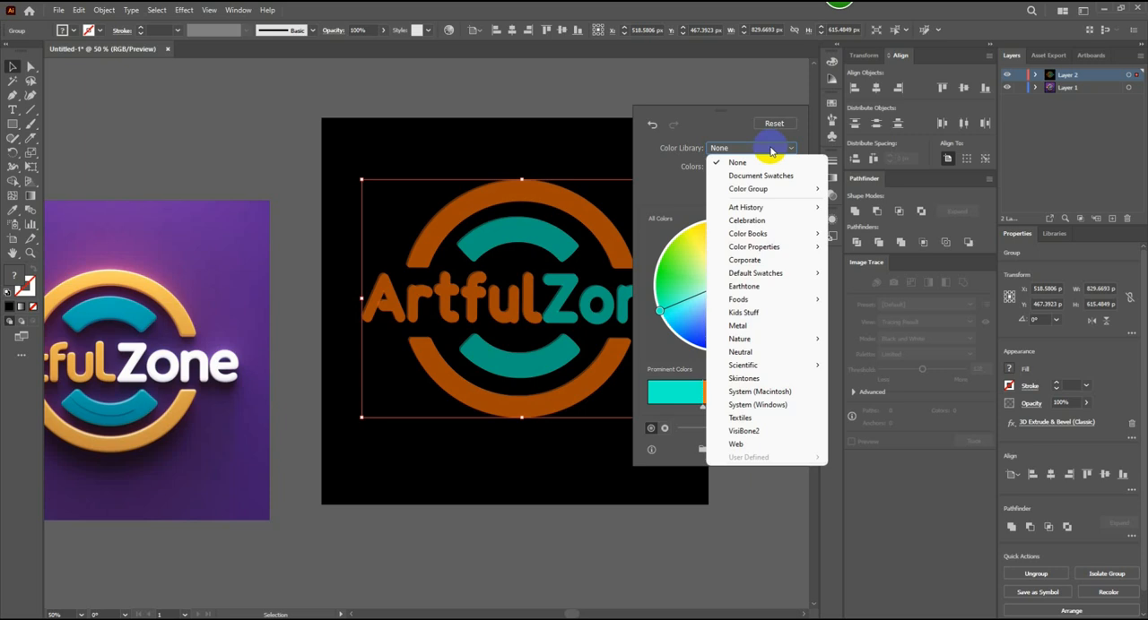
click(770, 151)
click(768, 149)
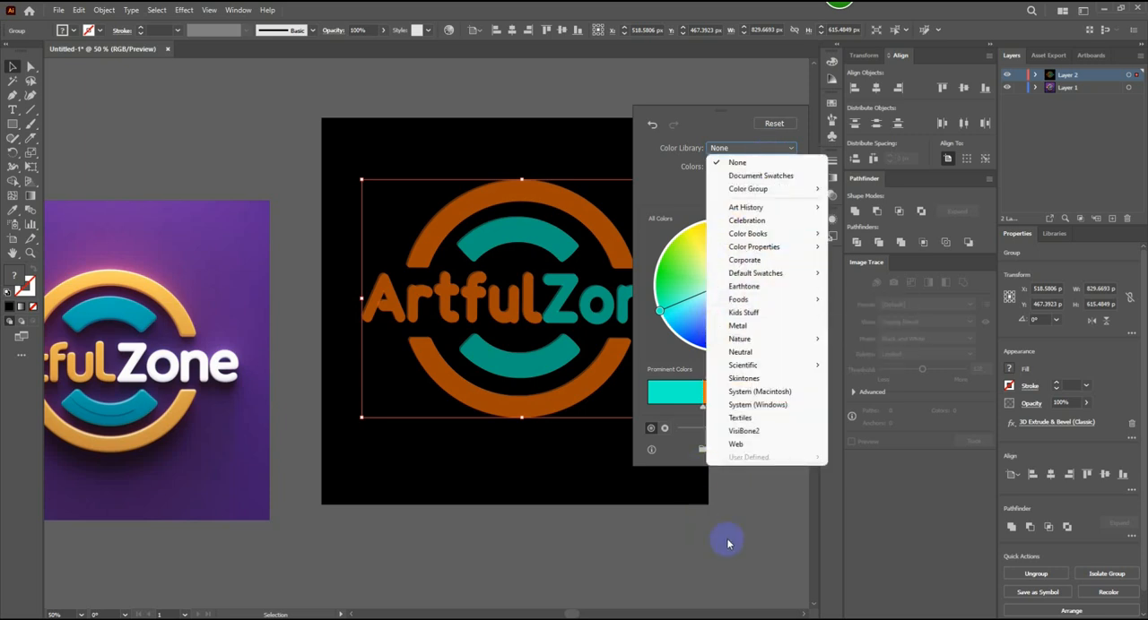
click(728, 544)
click(772, 285)
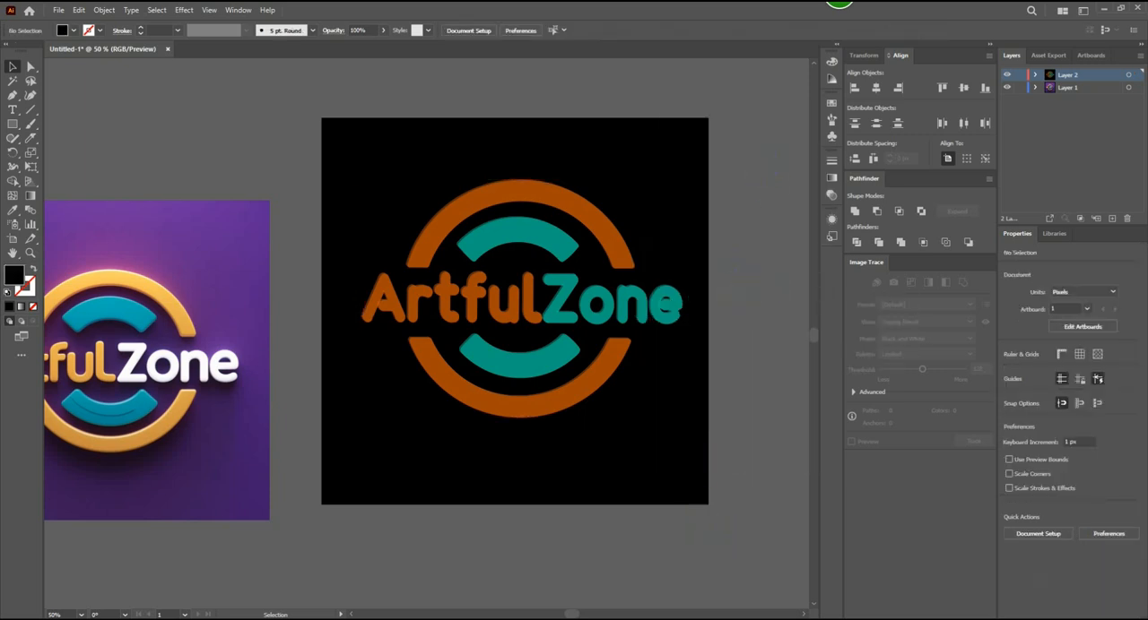
Select the 1000 px background square and fill it with a light gray swatch.
scroll(640, 391, down, 1)
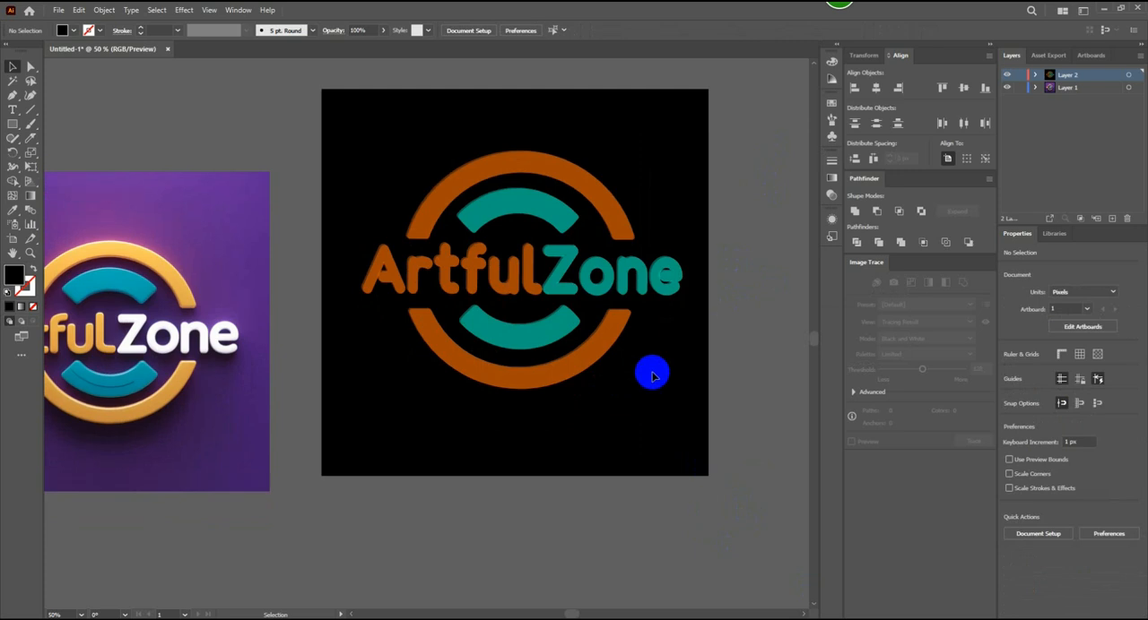
scroll(652, 375, up, 1)
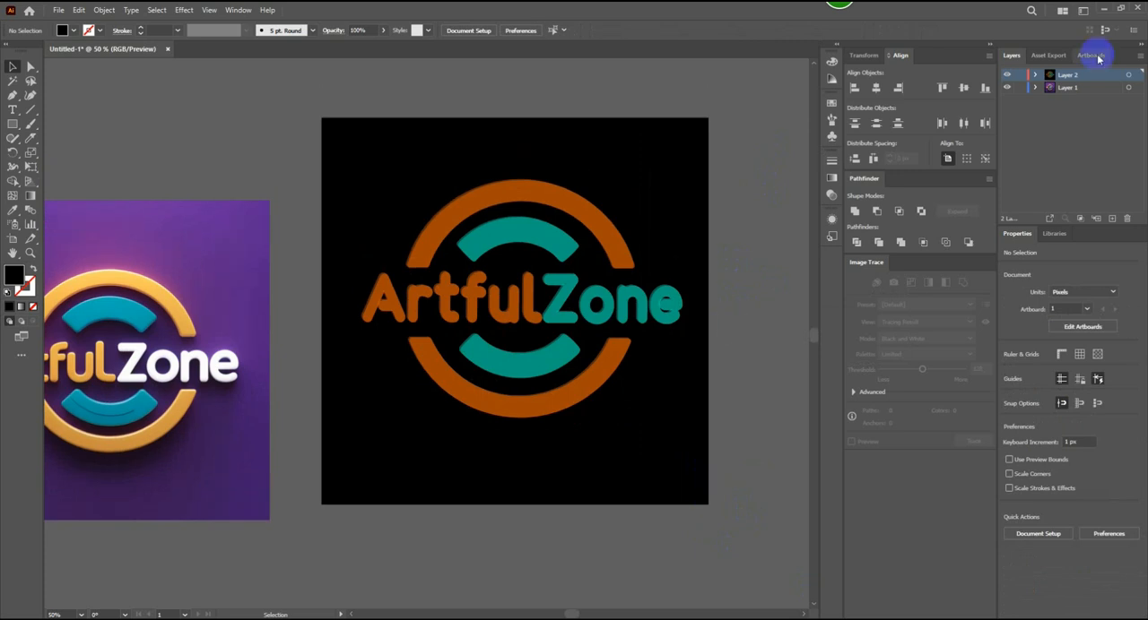
click(622, 207)
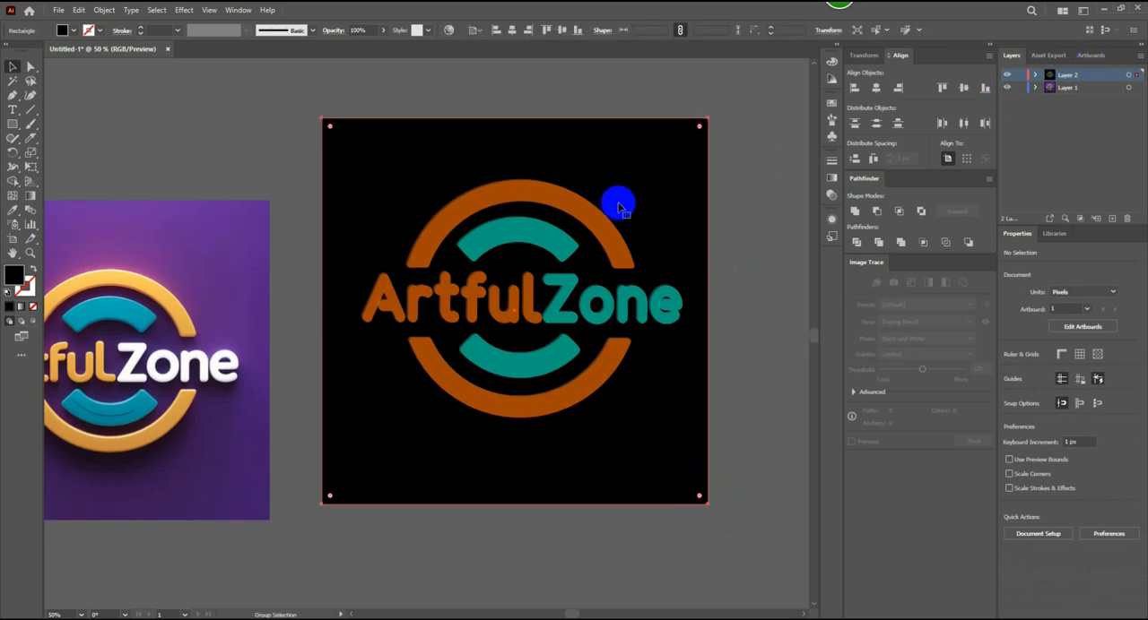
click(74, 32)
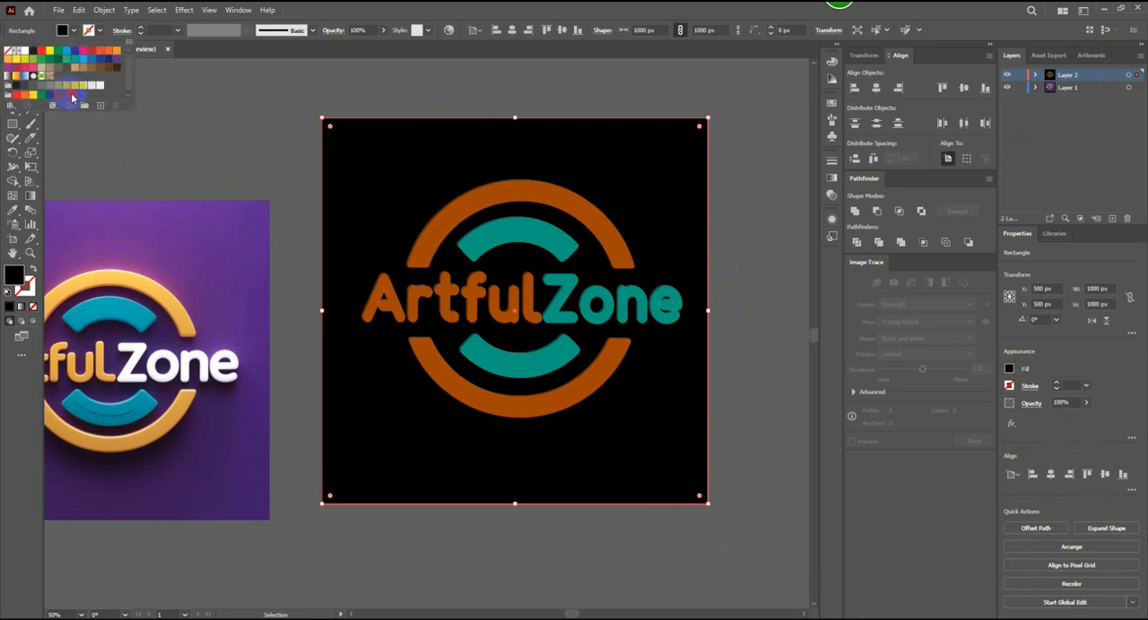
click(56, 86)
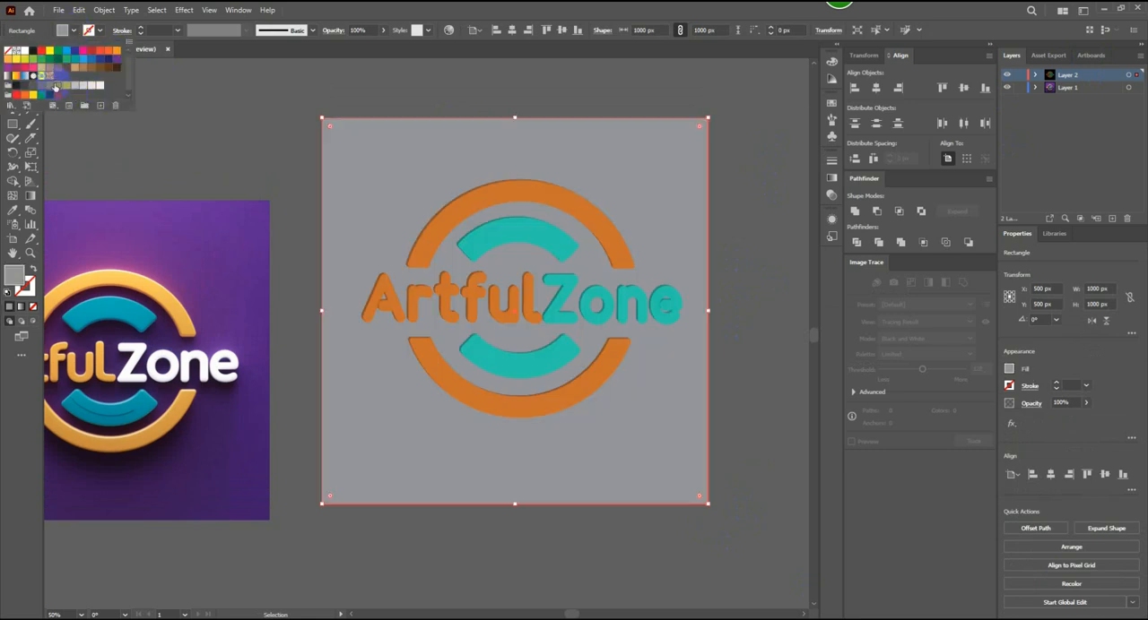
click(43, 86)
click(66, 86)
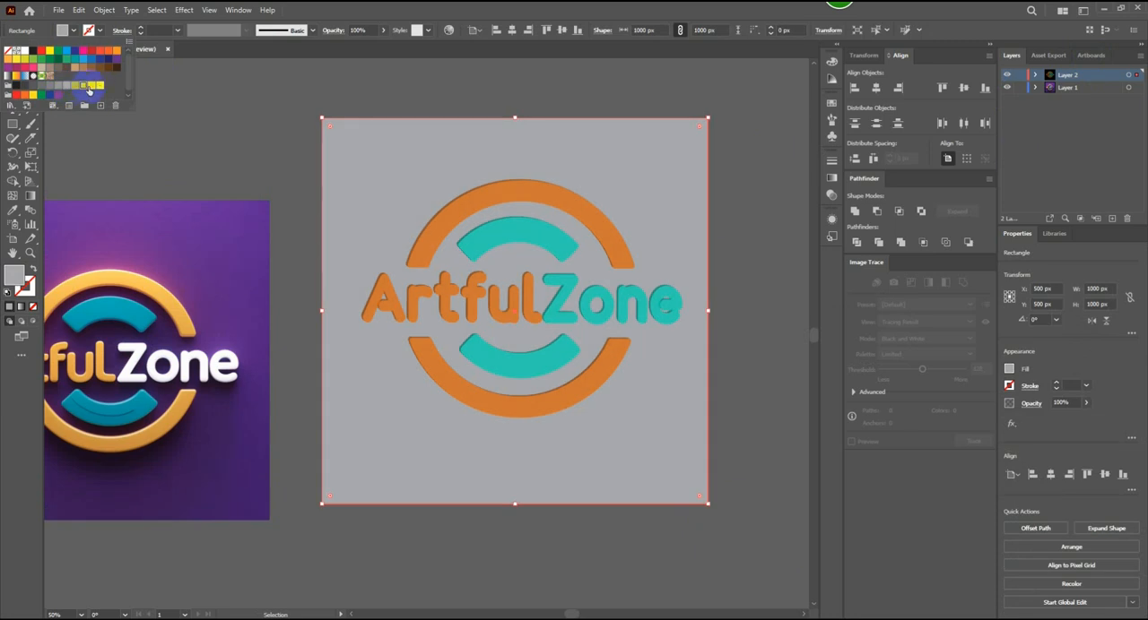
Fill the background square with a very pale cream color.
click(84, 86)
click(100, 86)
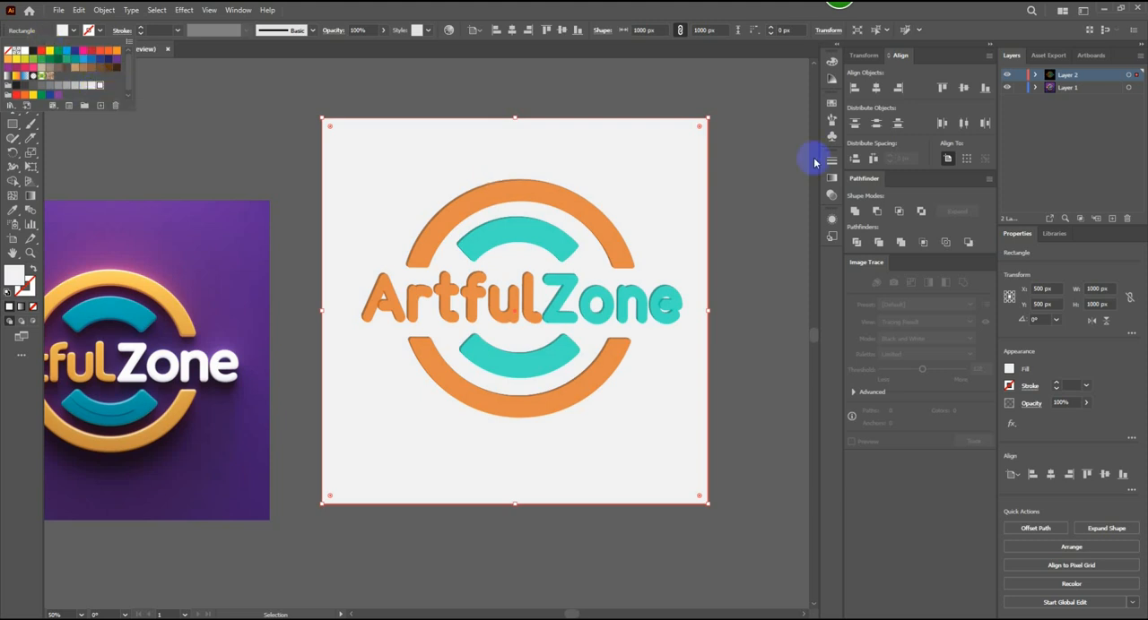
click(831, 69)
drag(732, 97, 679, 99)
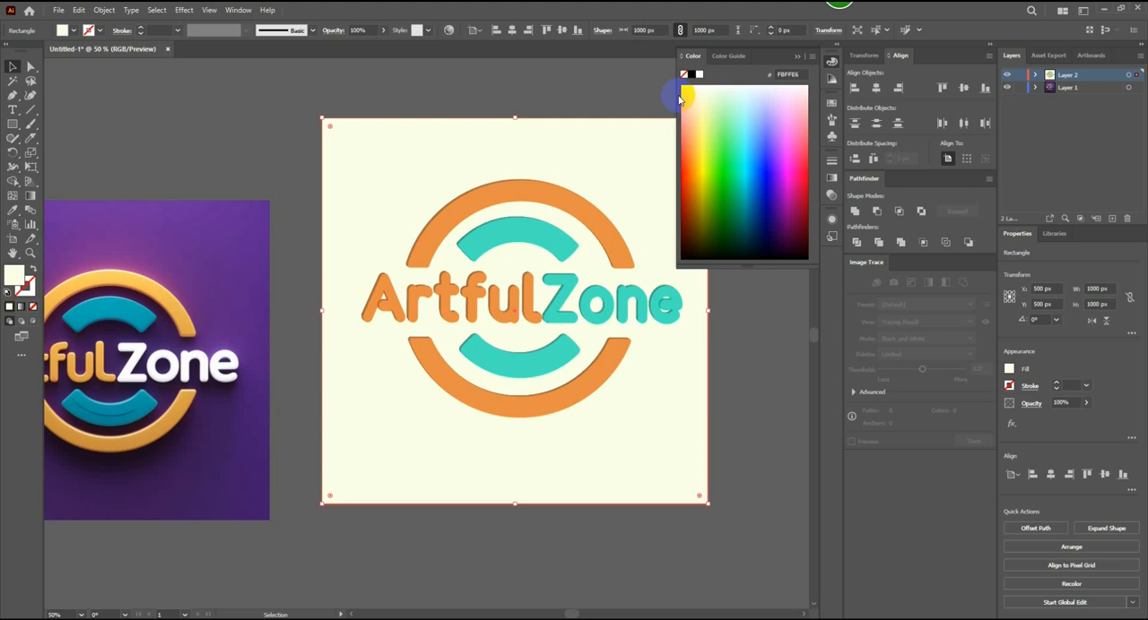
click(798, 56)
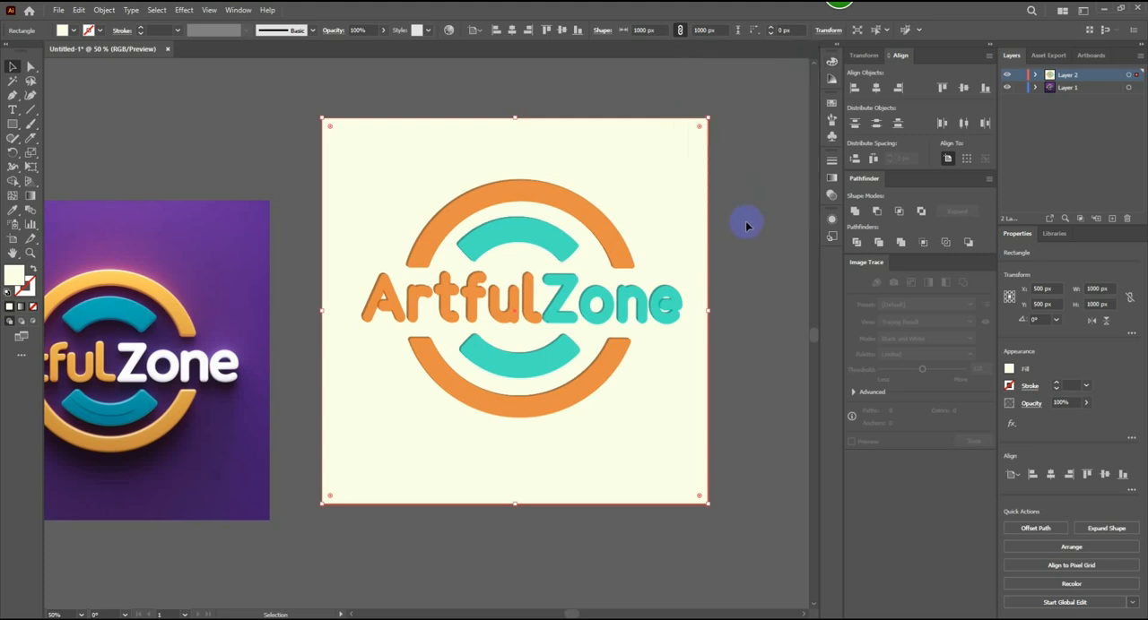
click(115, 125)
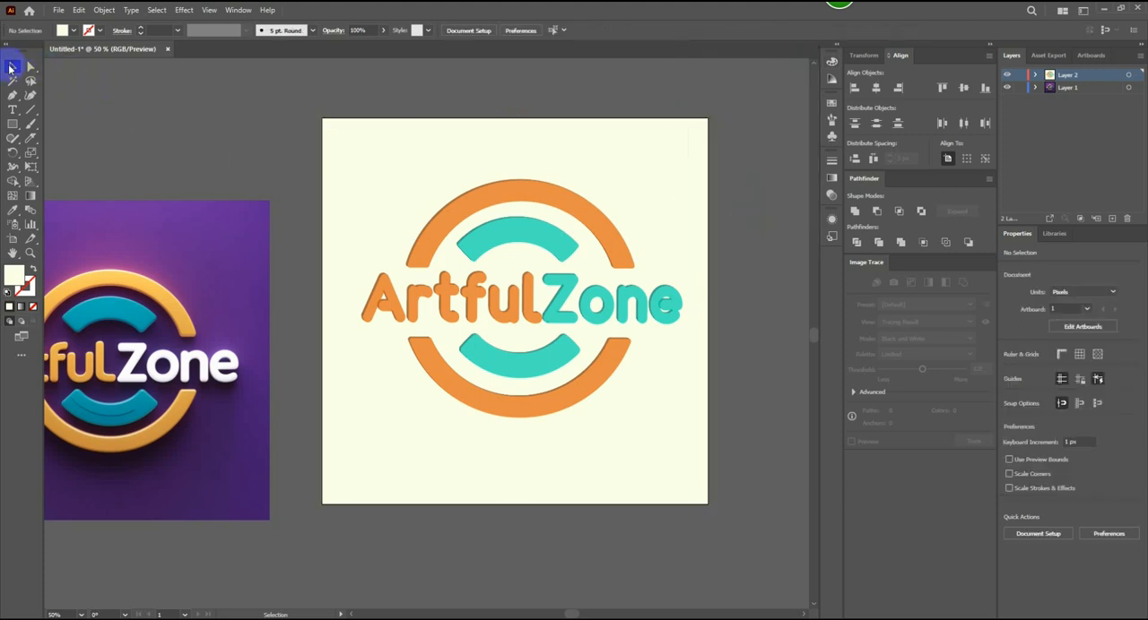
drag(666, 205, 360, 468)
key(ctrl+z)
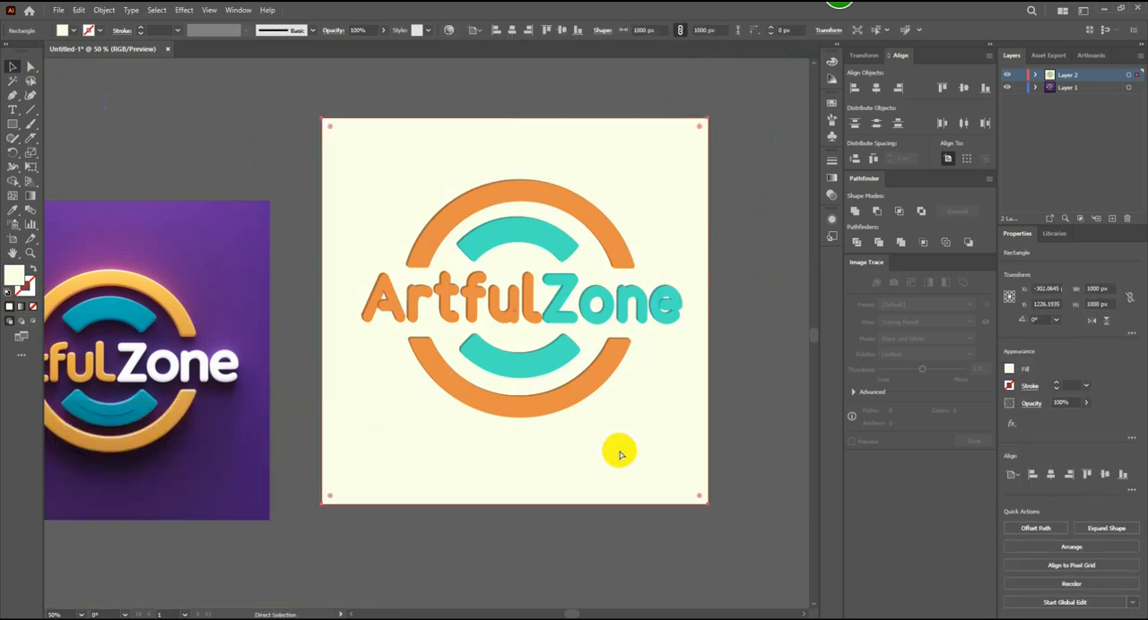
Center the 3D logo group vertically and horizontally on the artboard at X 500 px, Y 500 px.
click(786, 348)
click(609, 254)
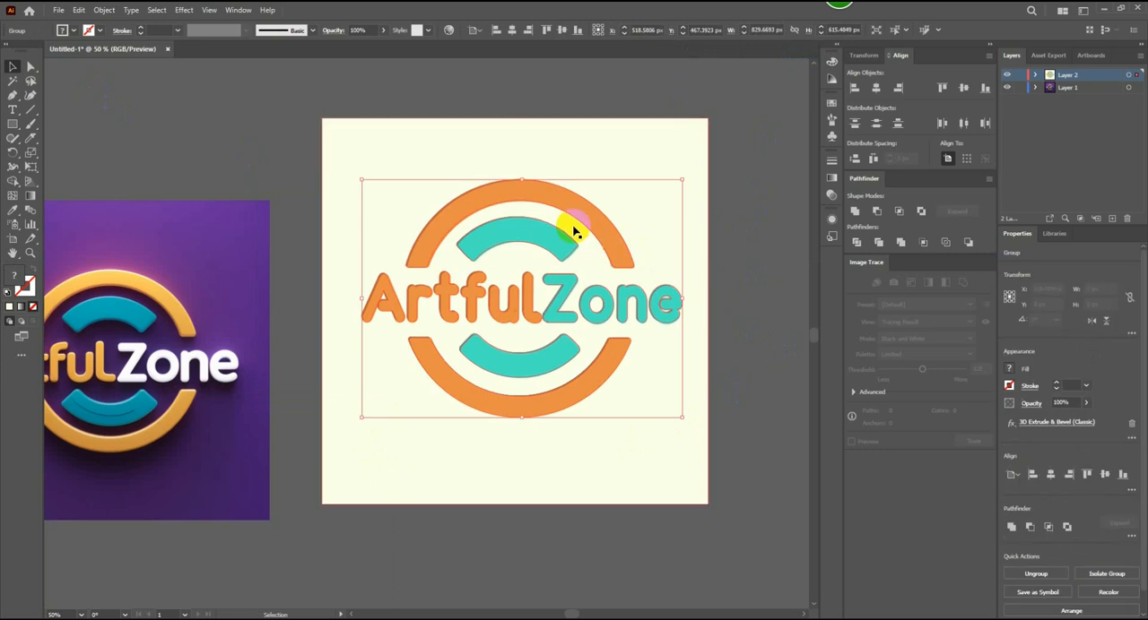
click(562, 33)
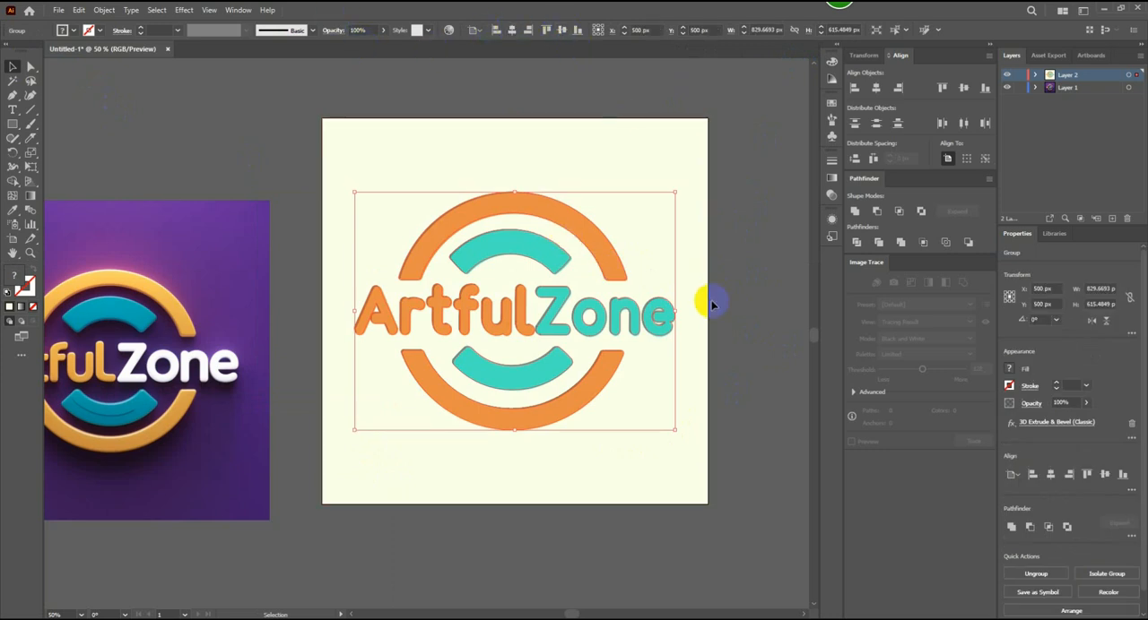
click(748, 302)
Delete the purple reference image beside the artboard and check the remaining logo up close.
scroll(174, 281, down, 2)
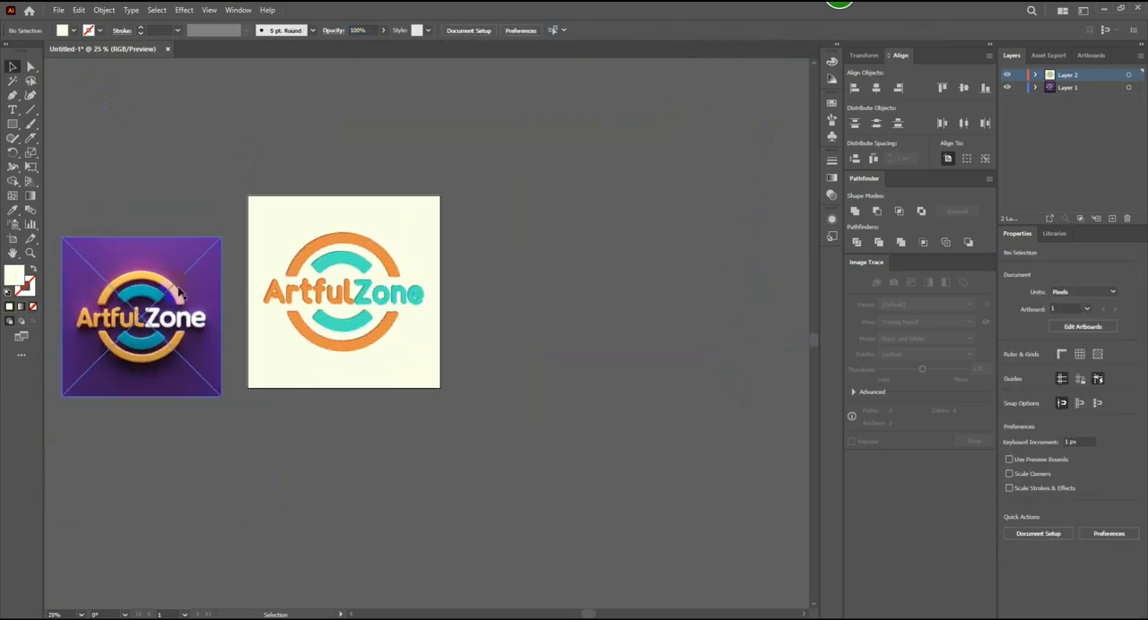
drag(140, 313, 585, 270)
key(Delete)
scroll(269, 289, up, 3)
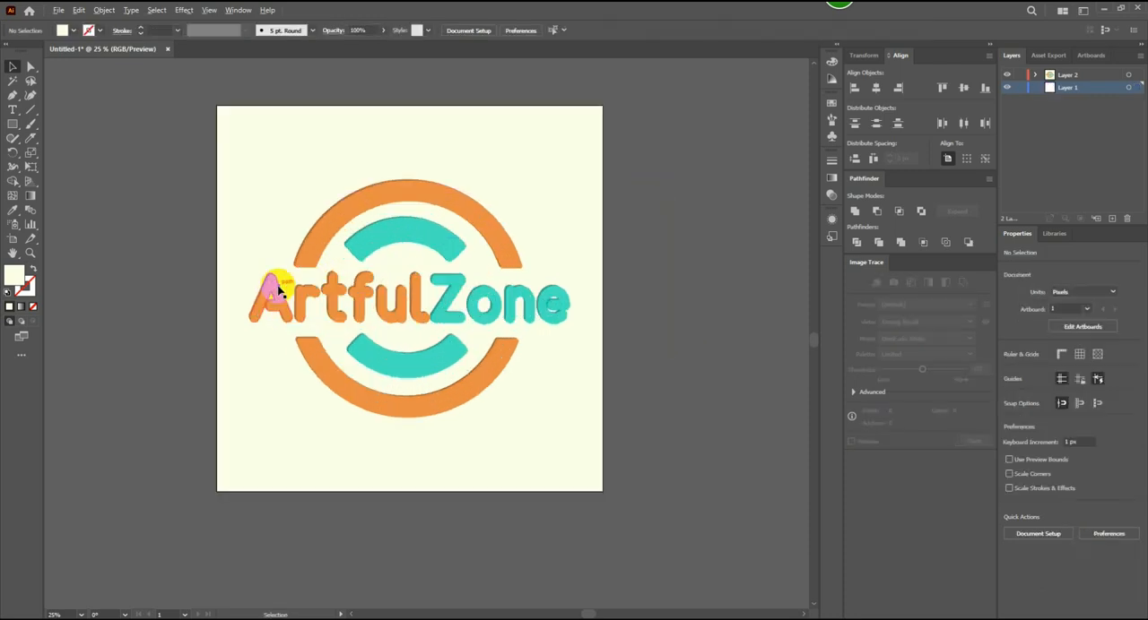
click(318, 237)
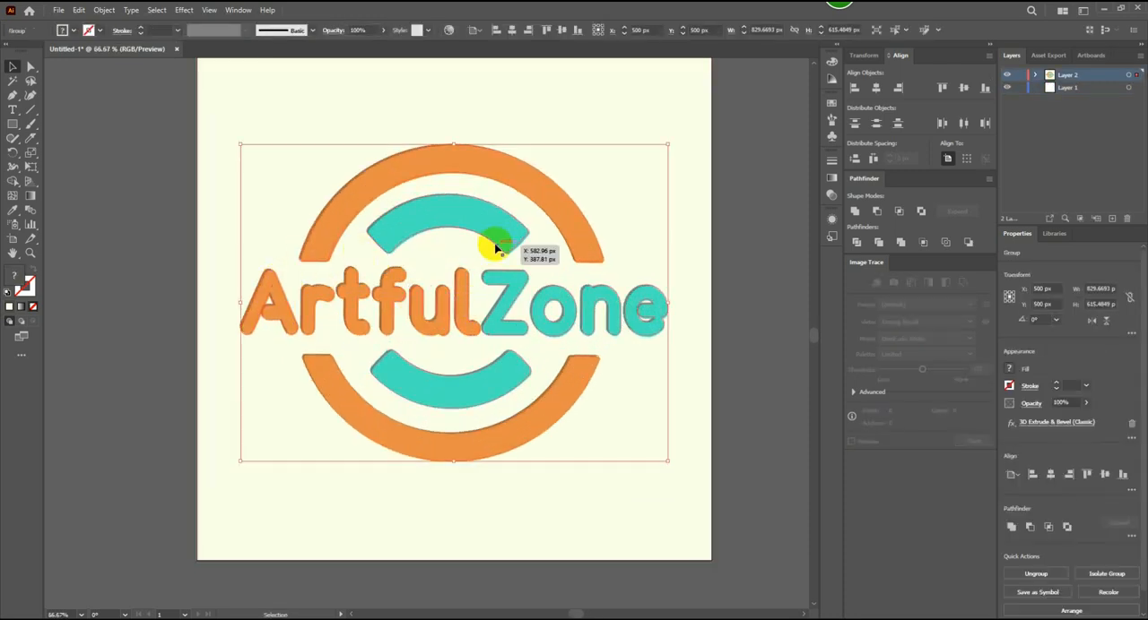
click(743, 350)
scroll(731, 352, down, 1)
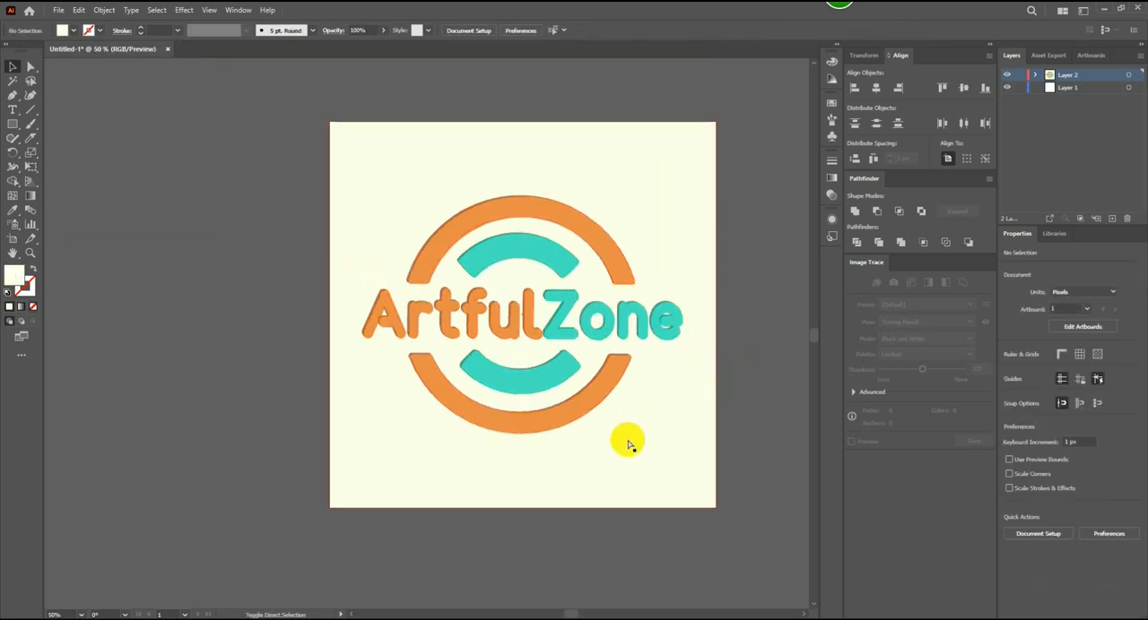
Start saving the document and create a folder named Artfullzone inside My Folder on the Graphics Work (E:) drive.
key(ctrl+s)
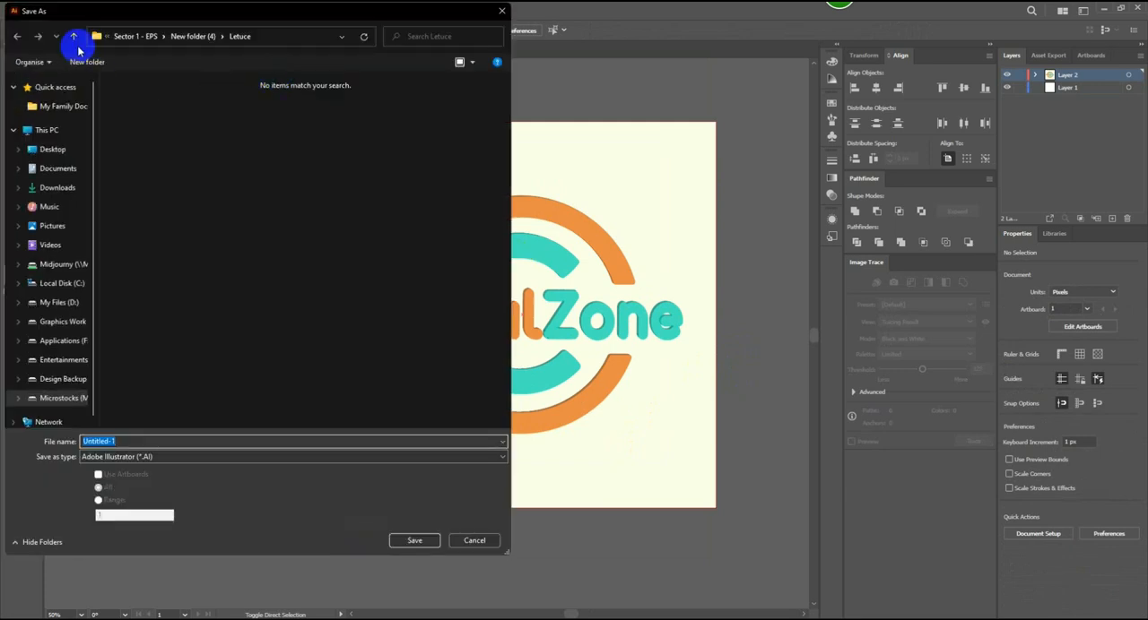
scroll(54, 269, down, 1)
click(56, 278)
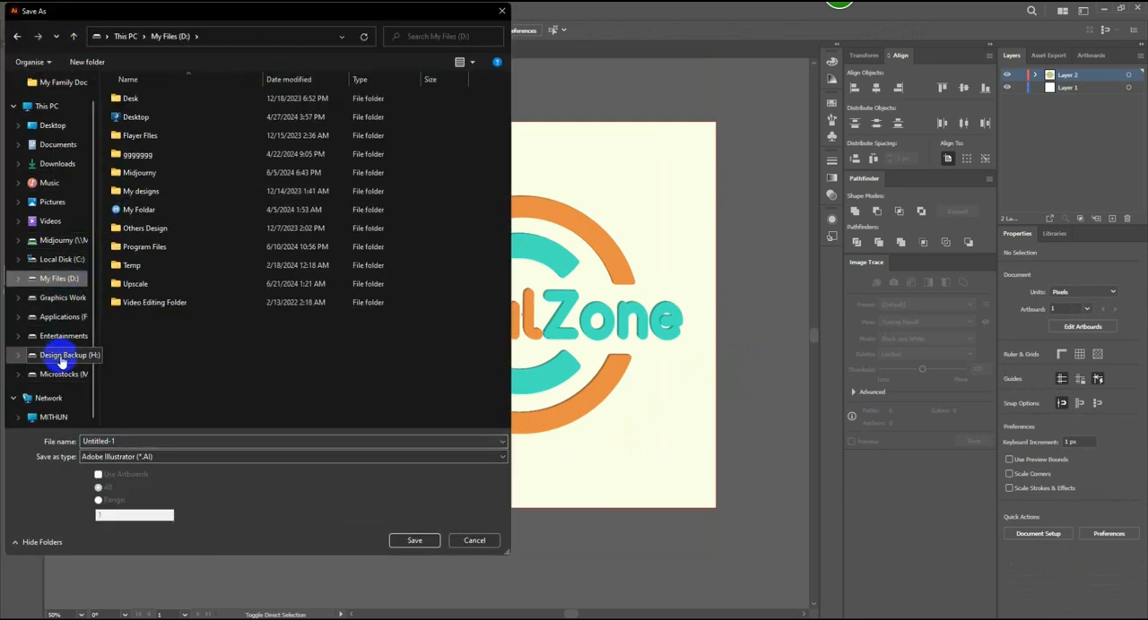
click(63, 298)
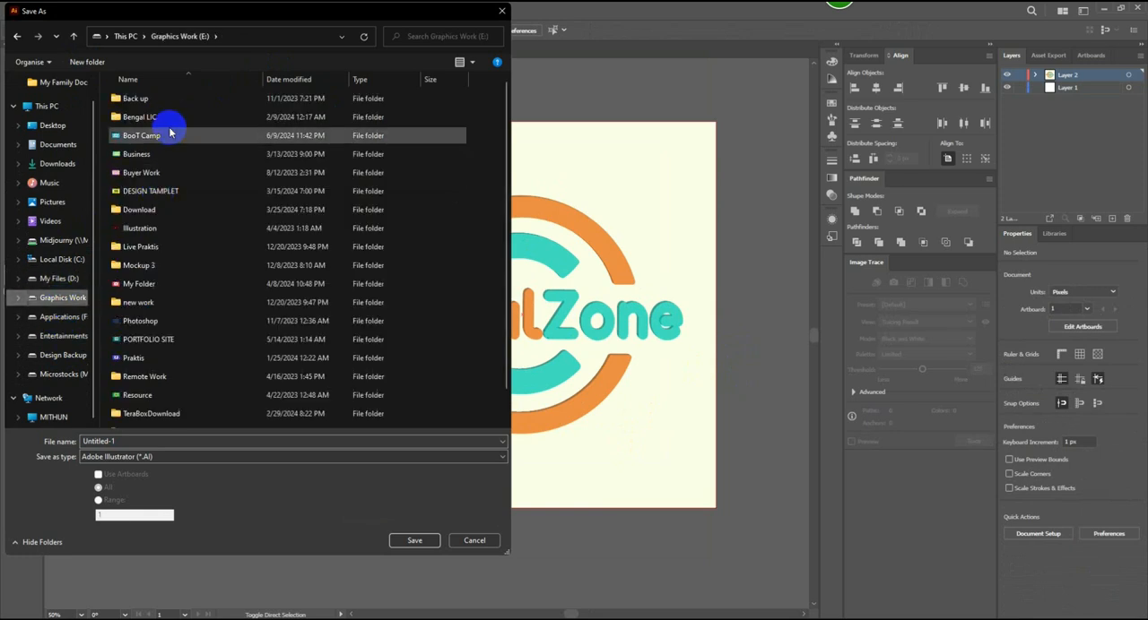
double_click(150, 285)
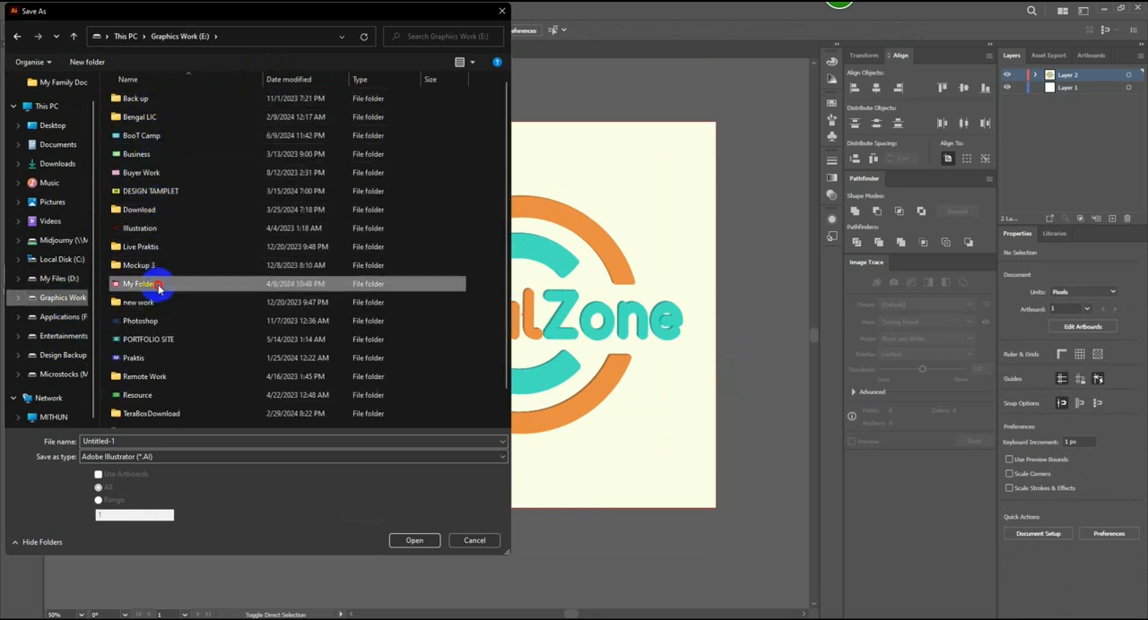
click(90, 61)
text(Artfullzone)
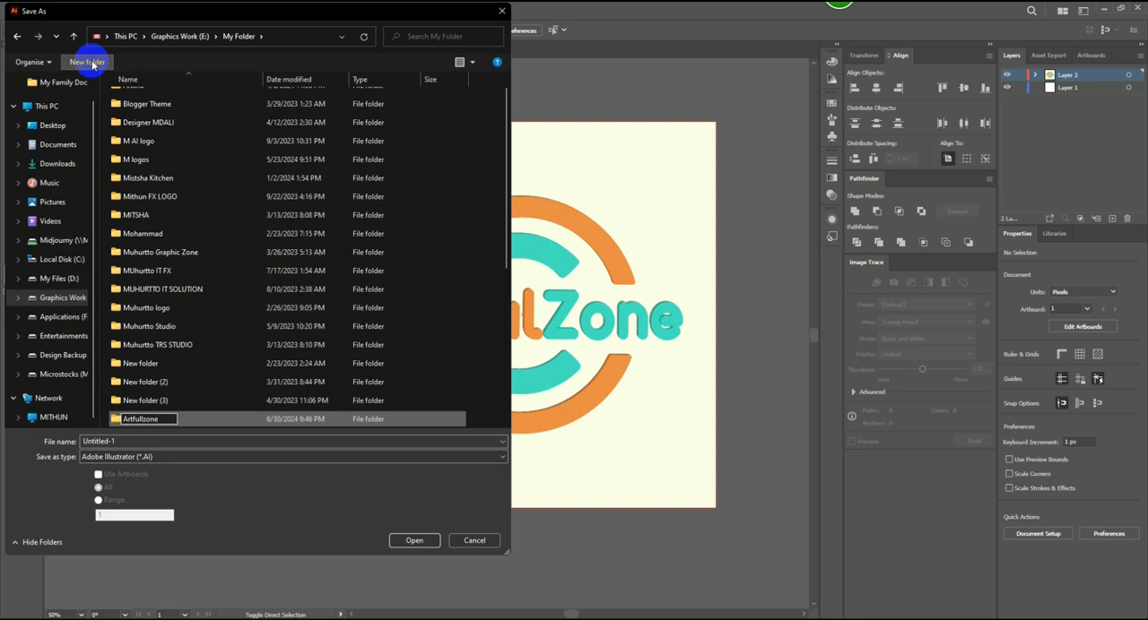
key(Return)
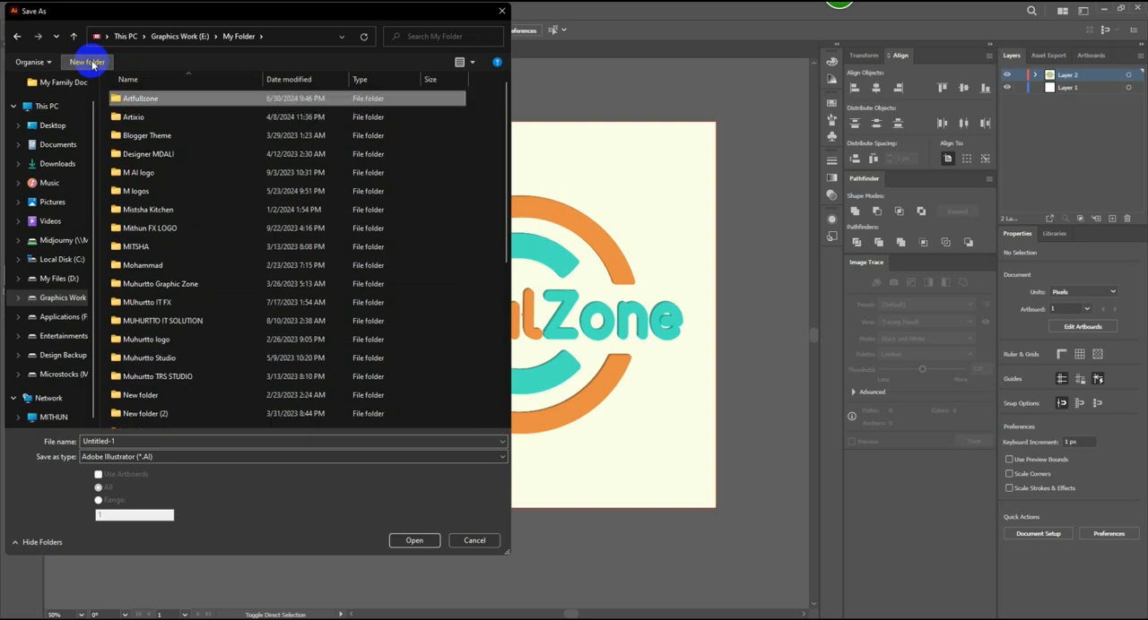
Save the document in the Artfullzone folder as Artfulzone logo in Adobe Illustrator format with the default options.
double_click(189, 101)
double_click(125, 441)
text(qa)
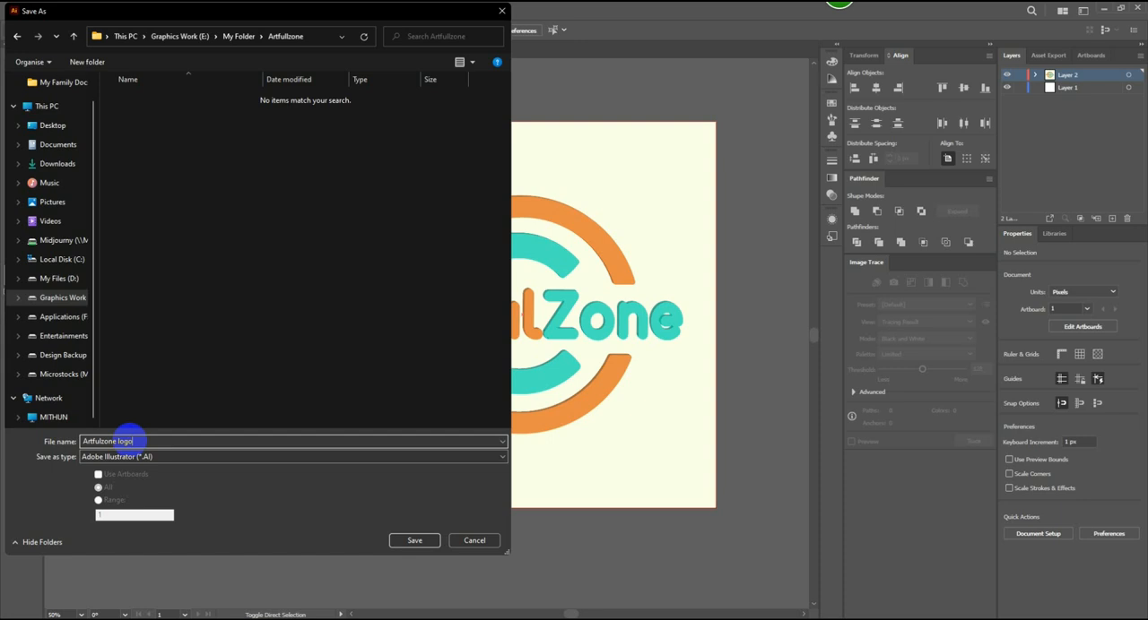
click(413, 541)
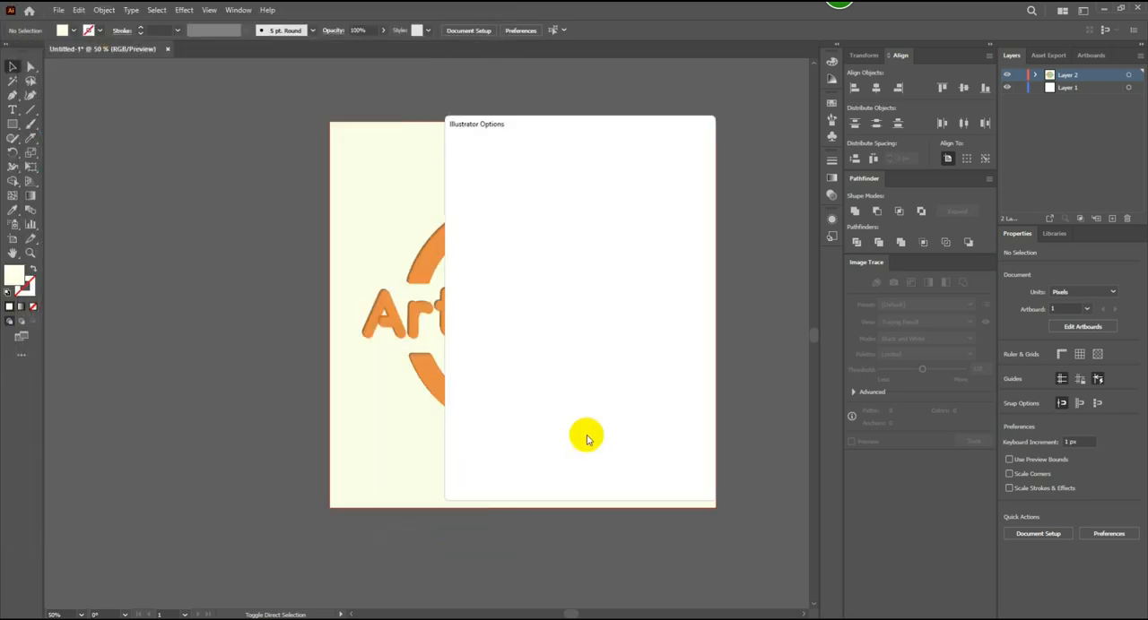
click(638, 484)
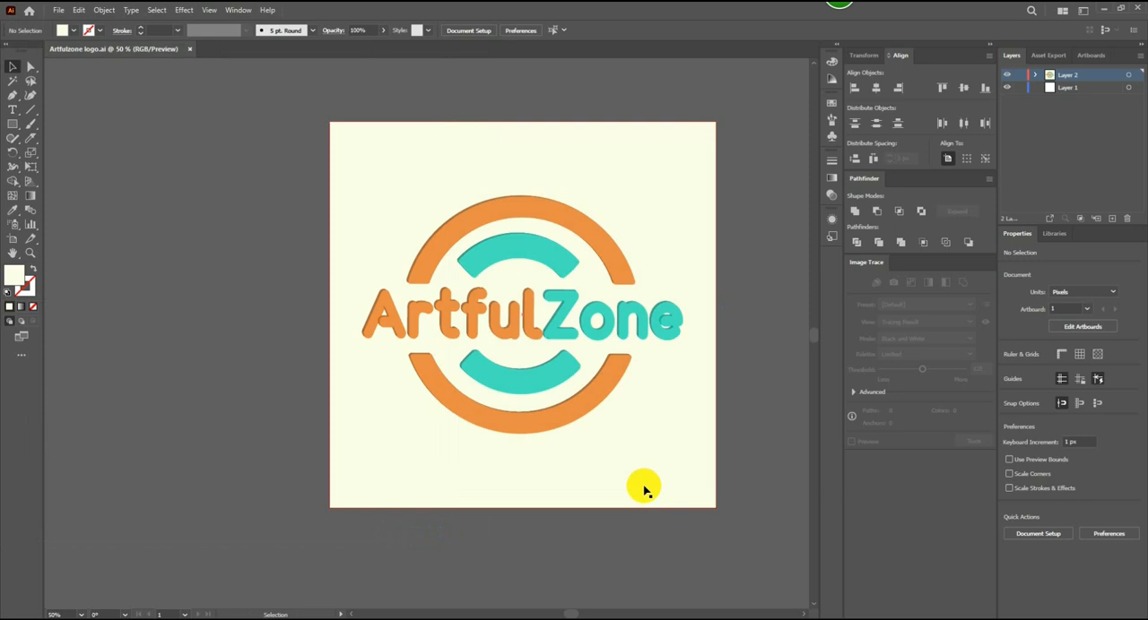
Set up a web export of the artboard as a JPEG at Maximum, 100% quality, with the whole image fitted in the preview.
key(ctrl+alt+shift+s)
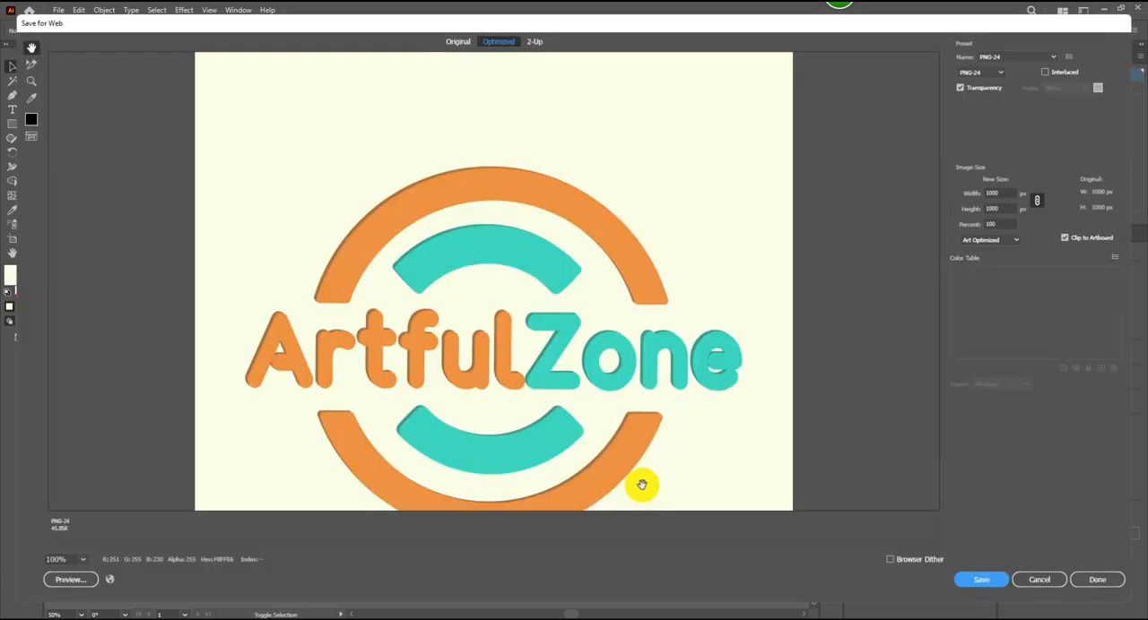
click(83, 559)
click(113, 548)
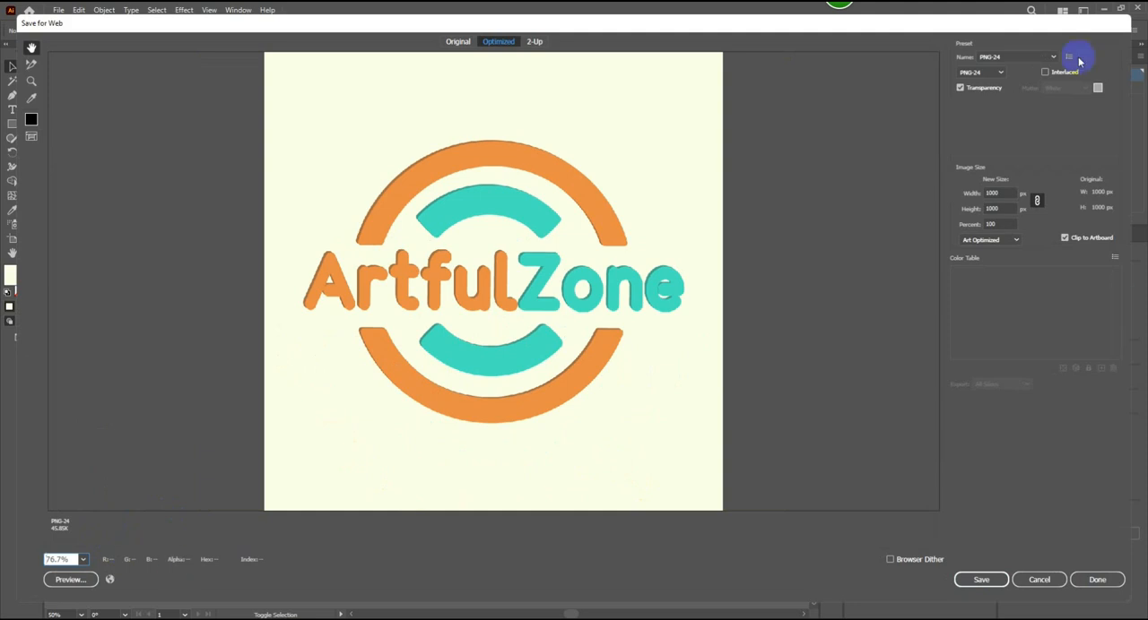
click(1000, 72)
click(977, 97)
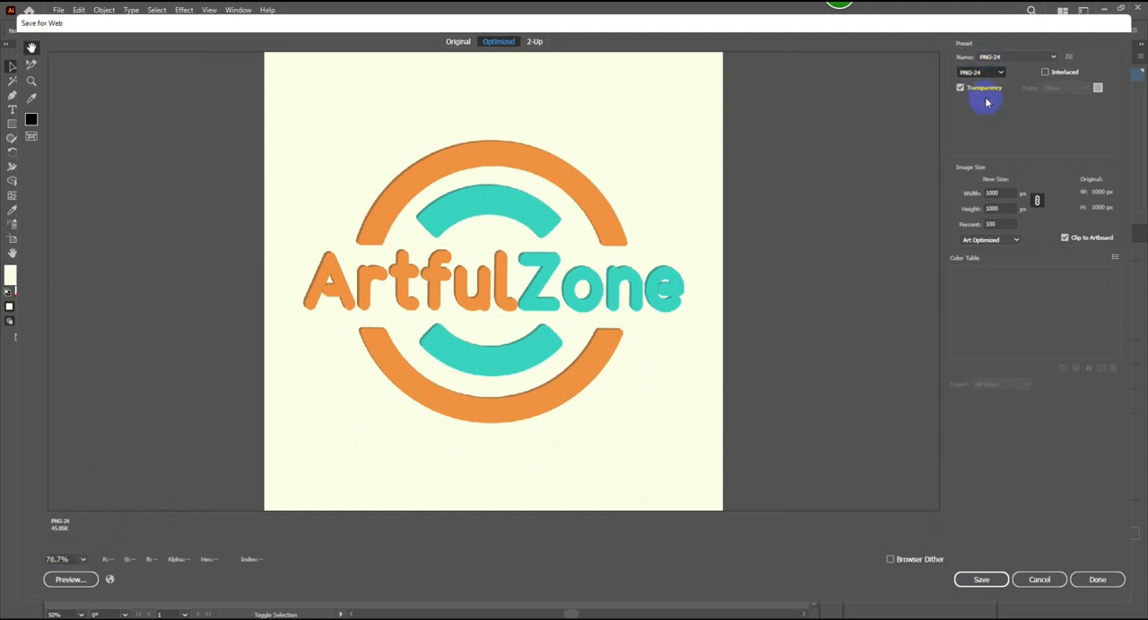
click(1072, 88)
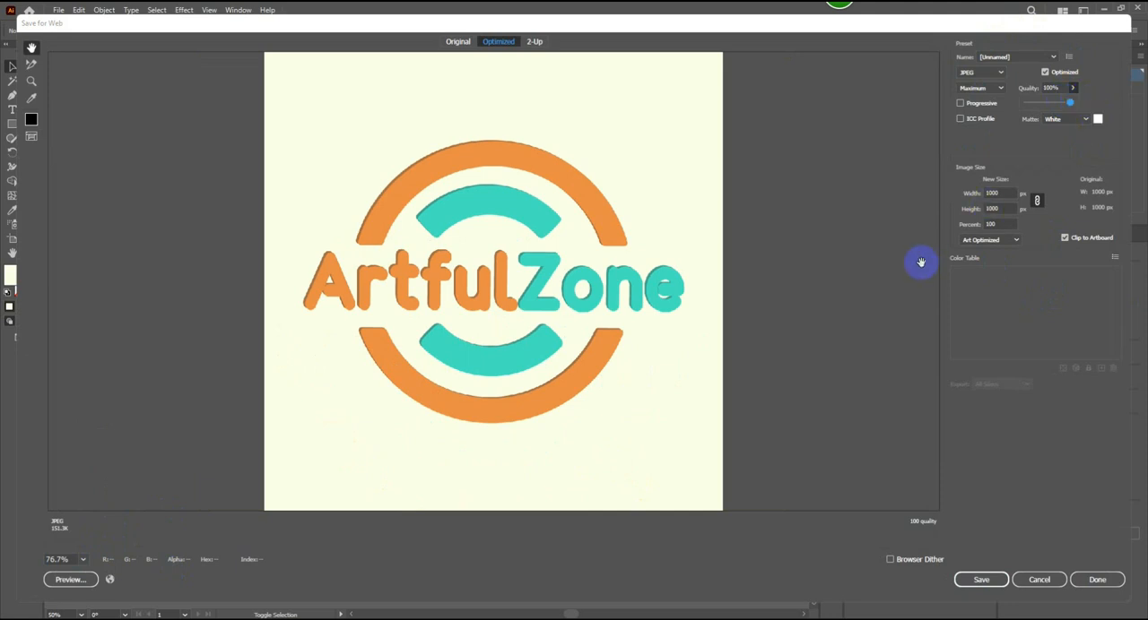
Save the exported JPEG in the Artfullzone folder under a name beginning "Artfulzone-logo For Prev".
click(983, 583)
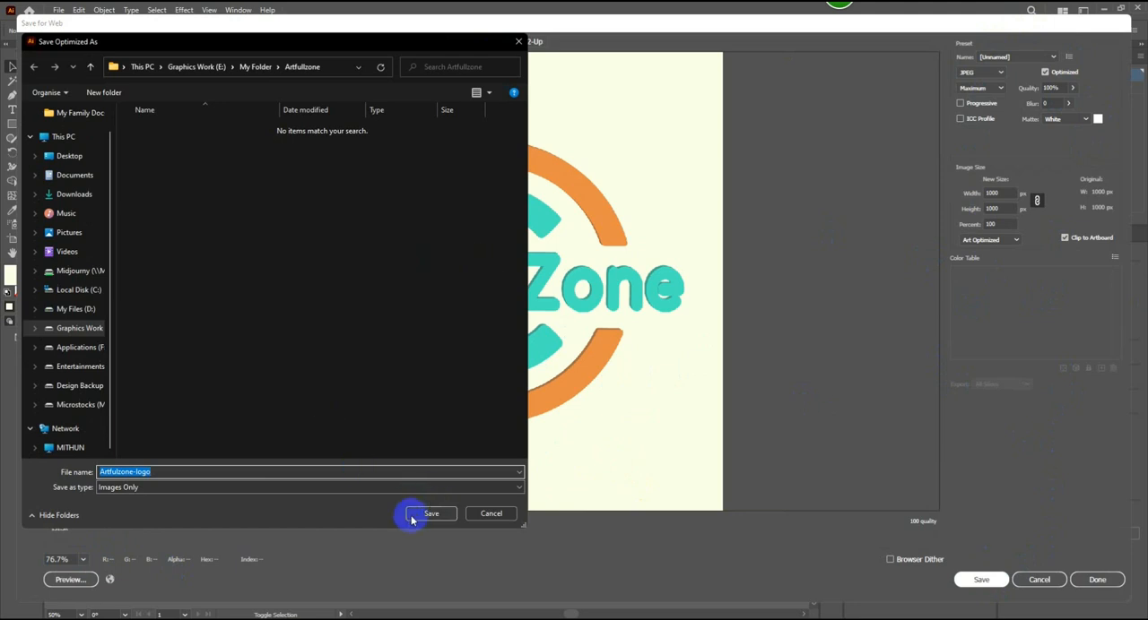
click(215, 473)
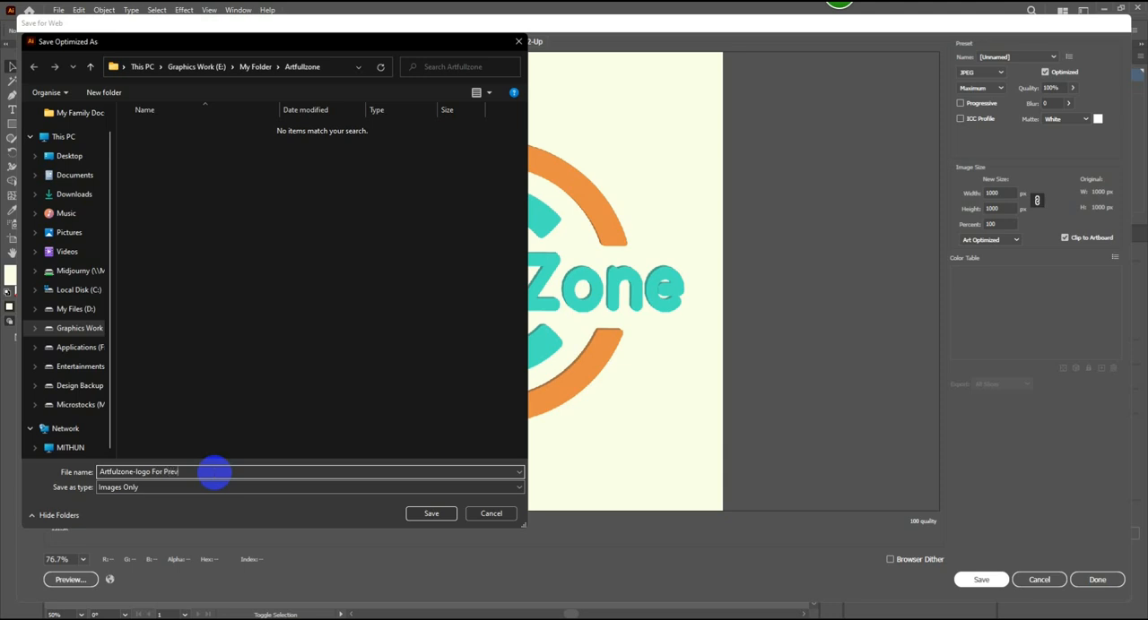
key(Return)
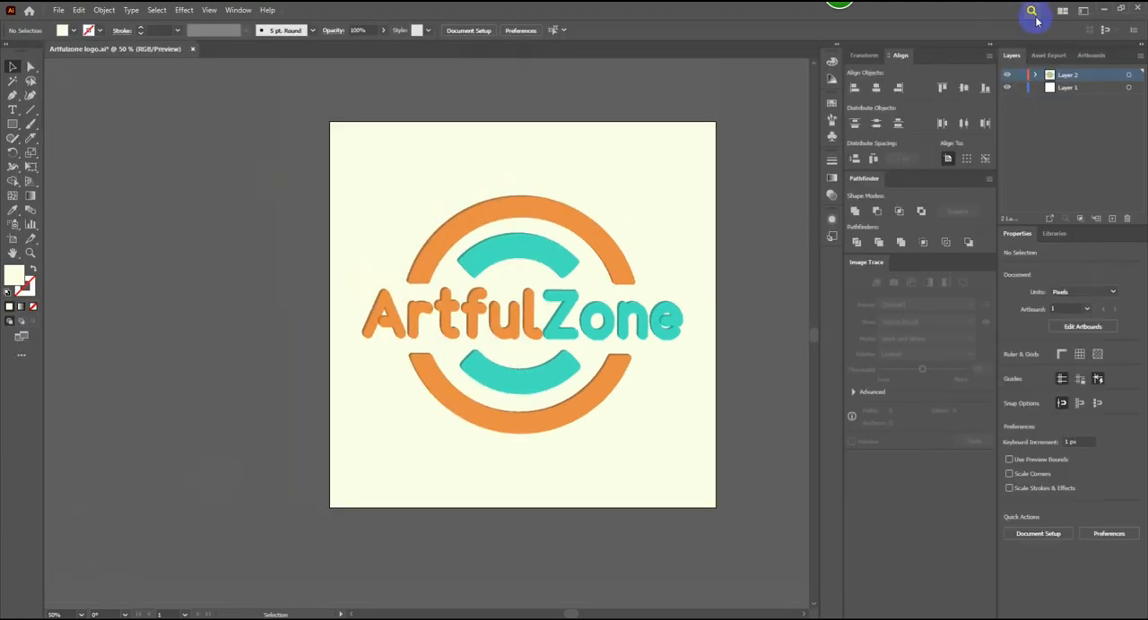
Close the logo document without saving the changes and quit Illustrator.
click(192, 49)
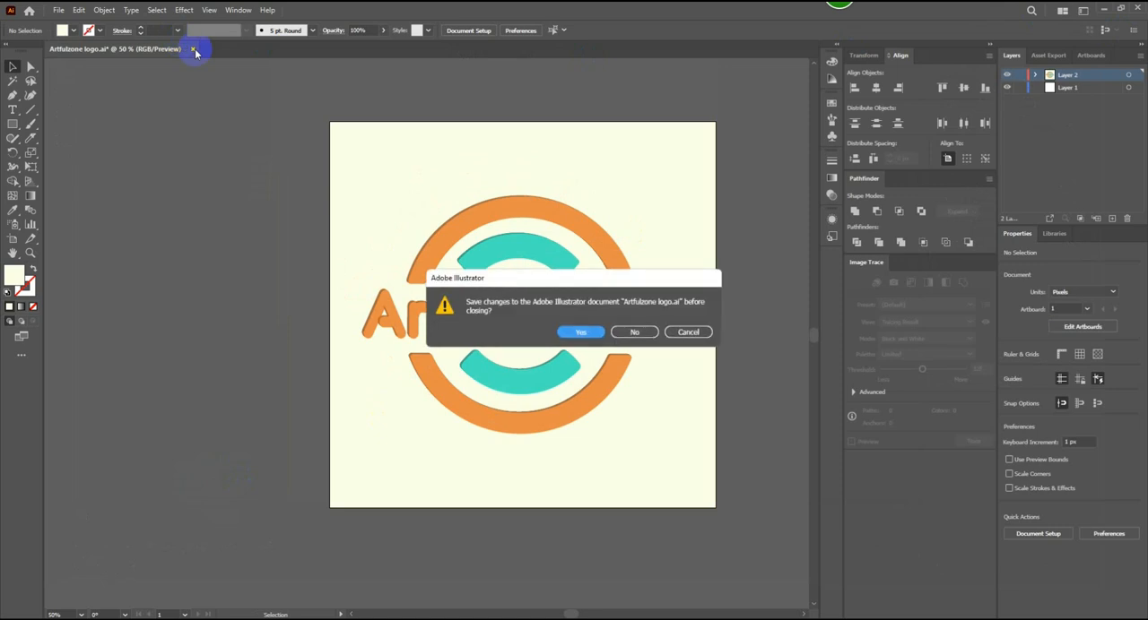
click(647, 334)
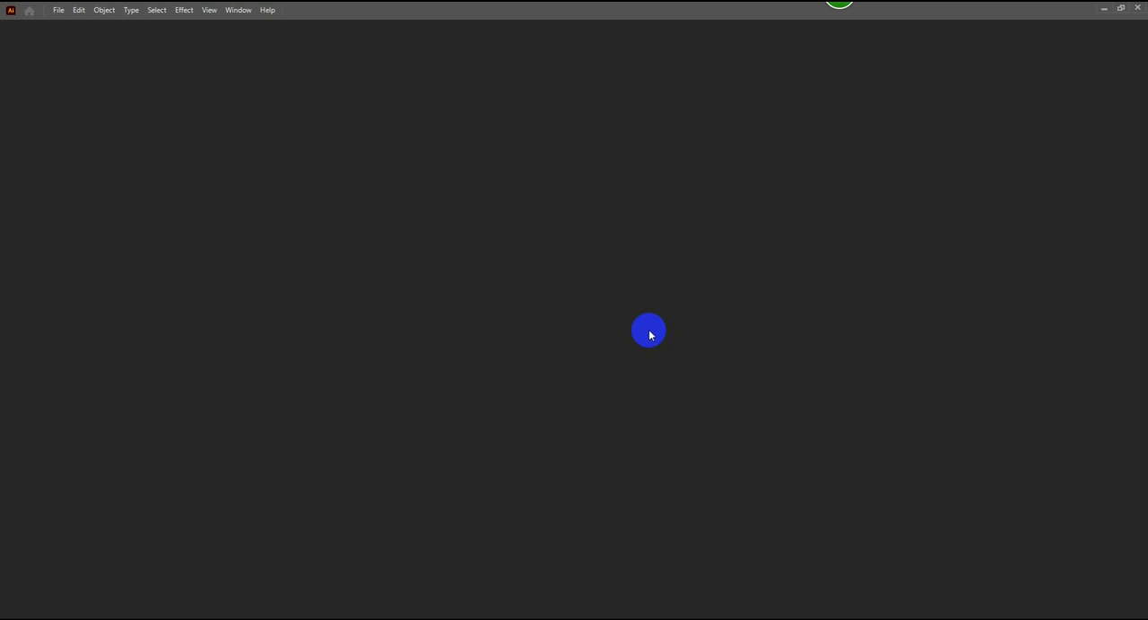
click(1135, 9)
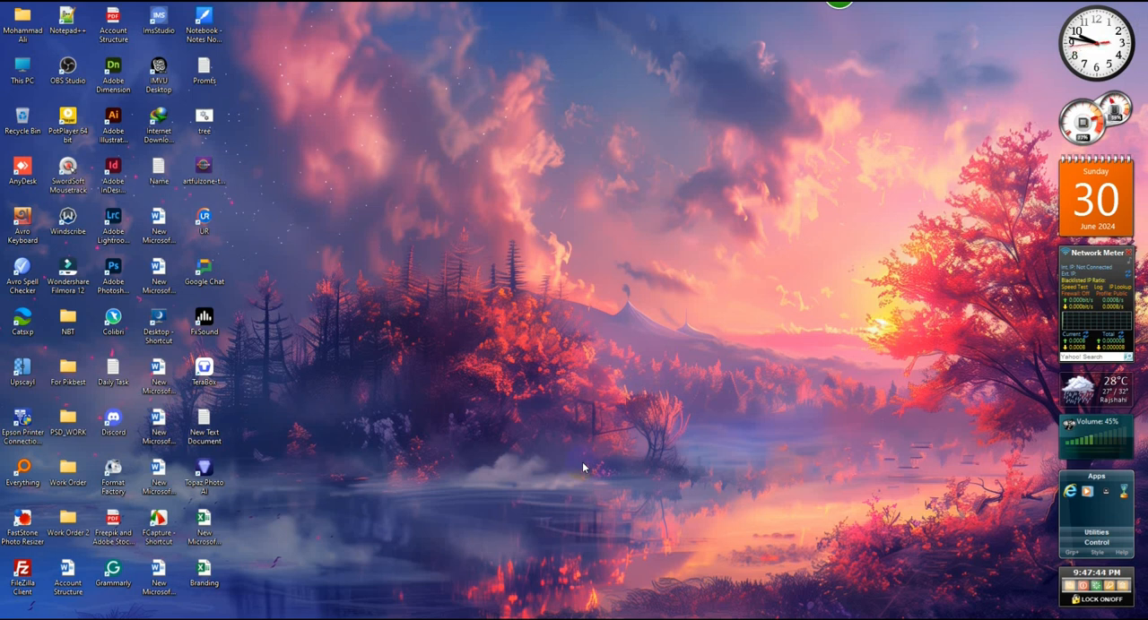
Switch to Chrome, close the enlarged Wordmark font preview, and open the browser profile that has the purple letter M picture.
click(776, 619)
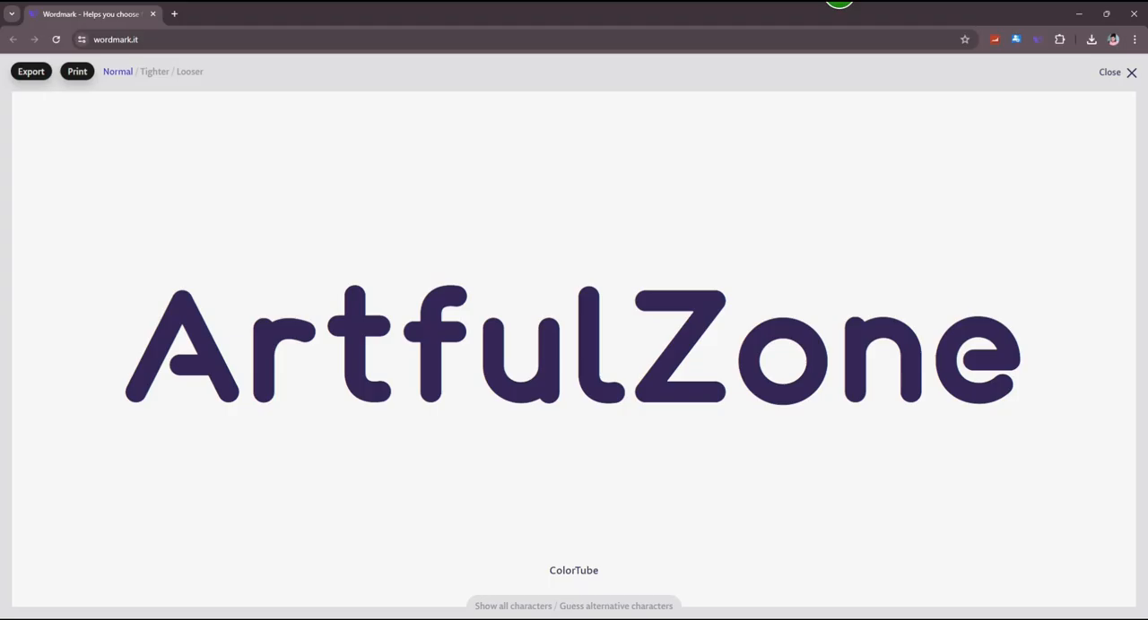
click(1136, 72)
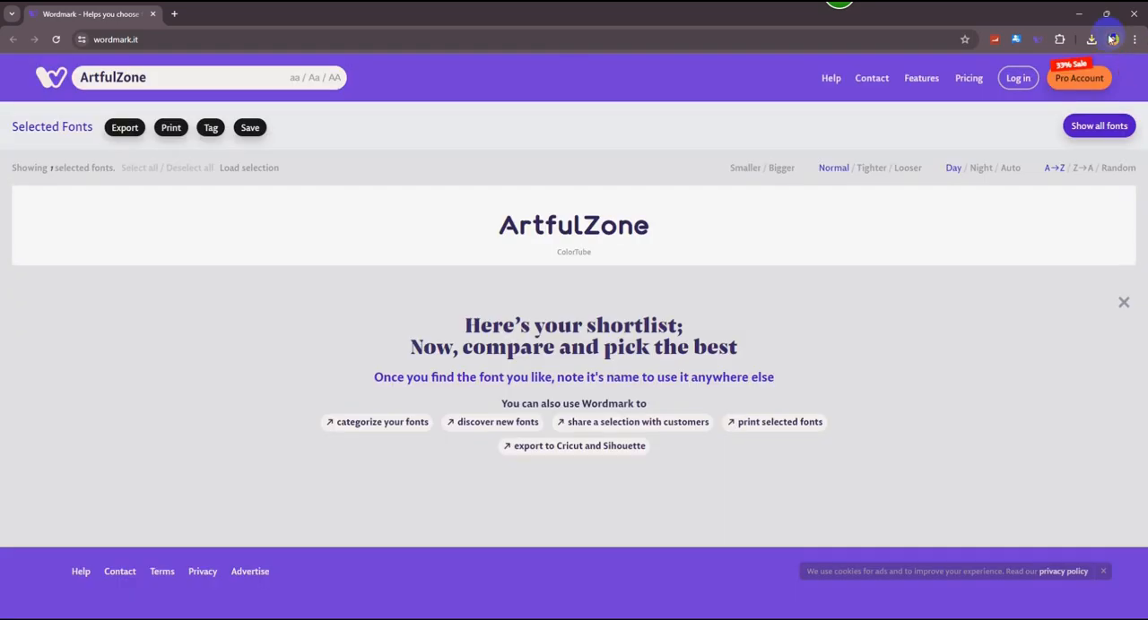
click(1113, 39)
scroll(1009, 368, down, 5)
scroll(1014, 392, down, 3)
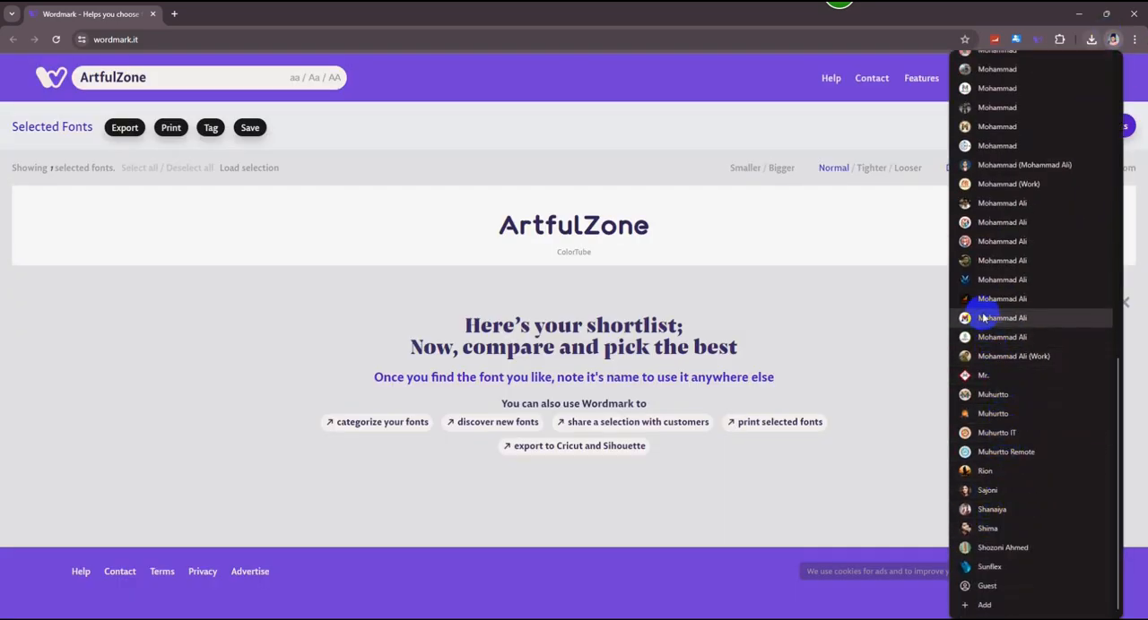
scroll(981, 309, up, 1)
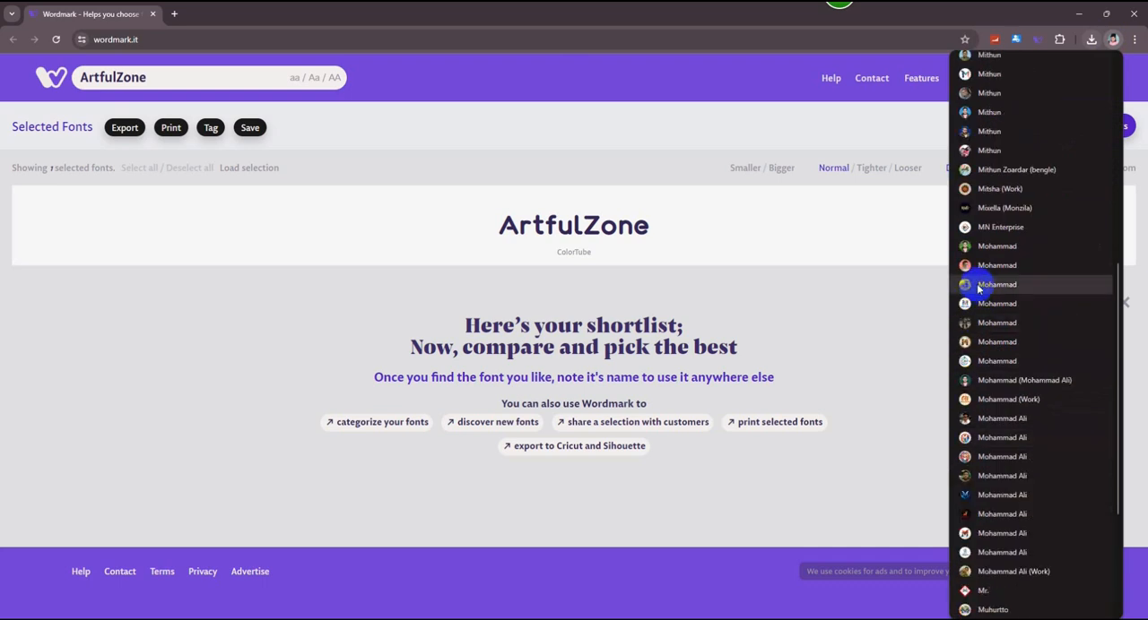
scroll(978, 292, up, 3)
scroll(980, 285, up, 3)
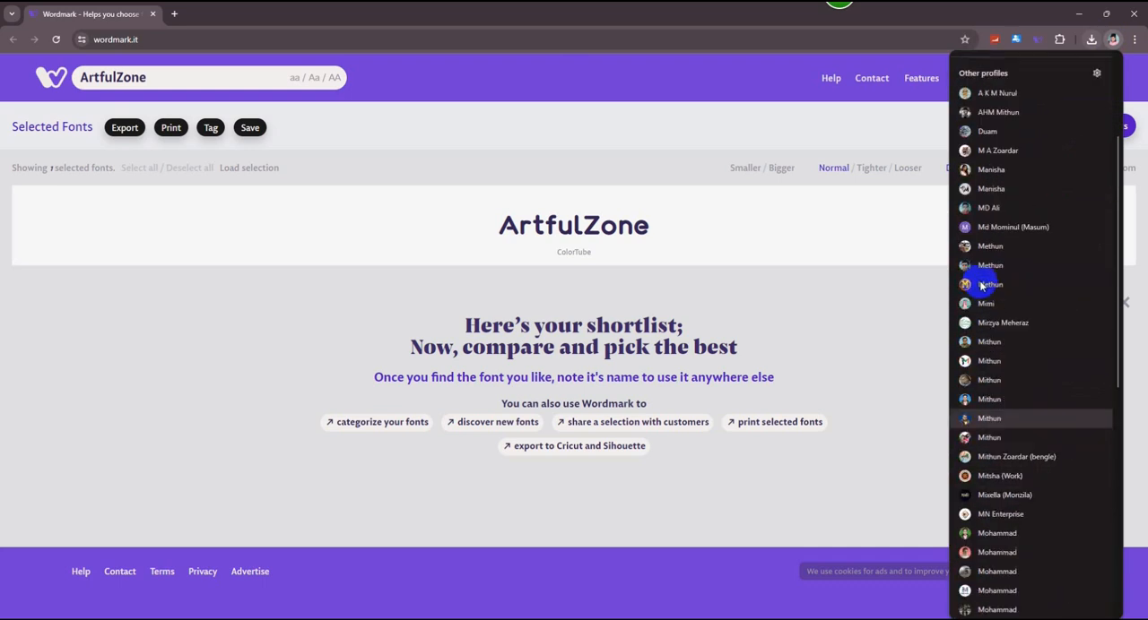
scroll(981, 284, up, 3)
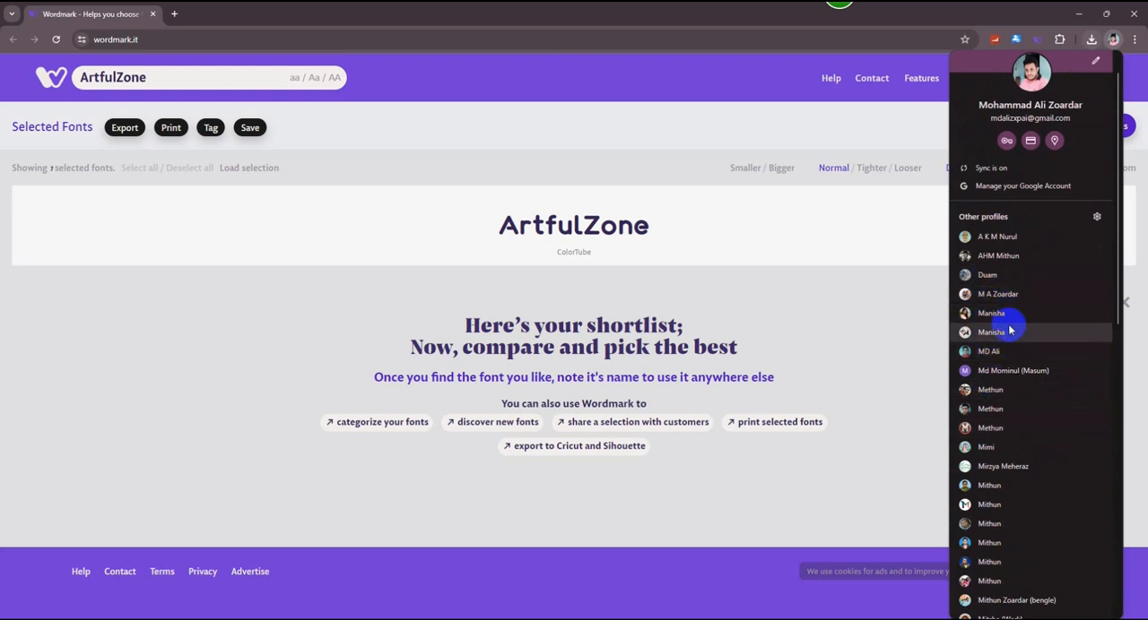
scroll(1007, 359, down, 6)
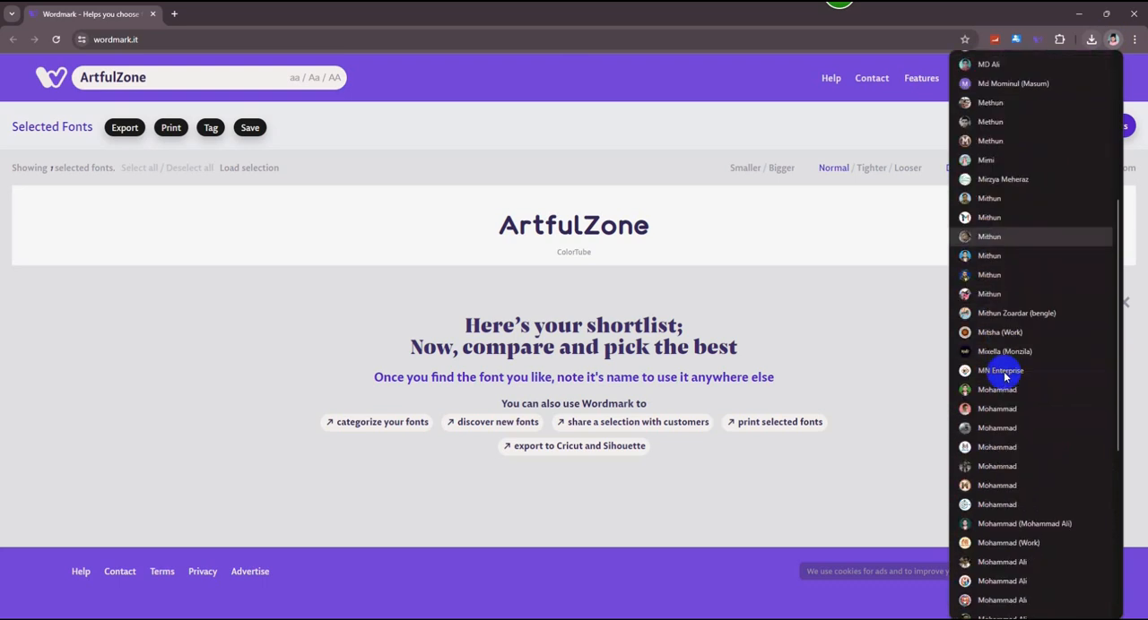
scroll(1004, 377, down, 3)
scroll(1004, 377, down, 5)
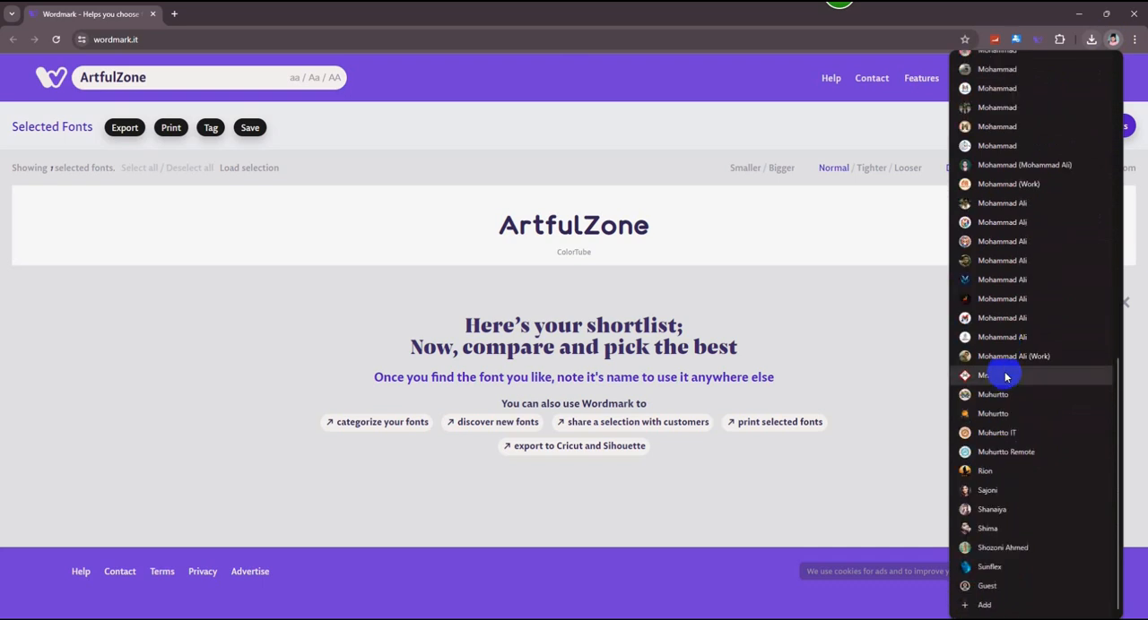
scroll(1005, 377, up, 3)
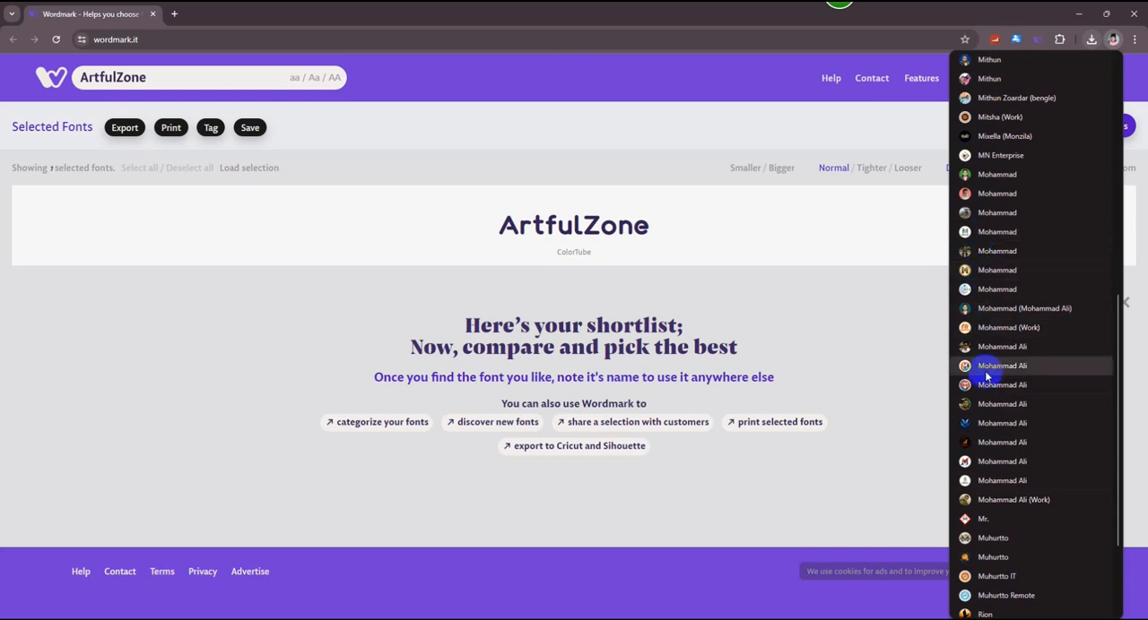
scroll(982, 359, up, 3)
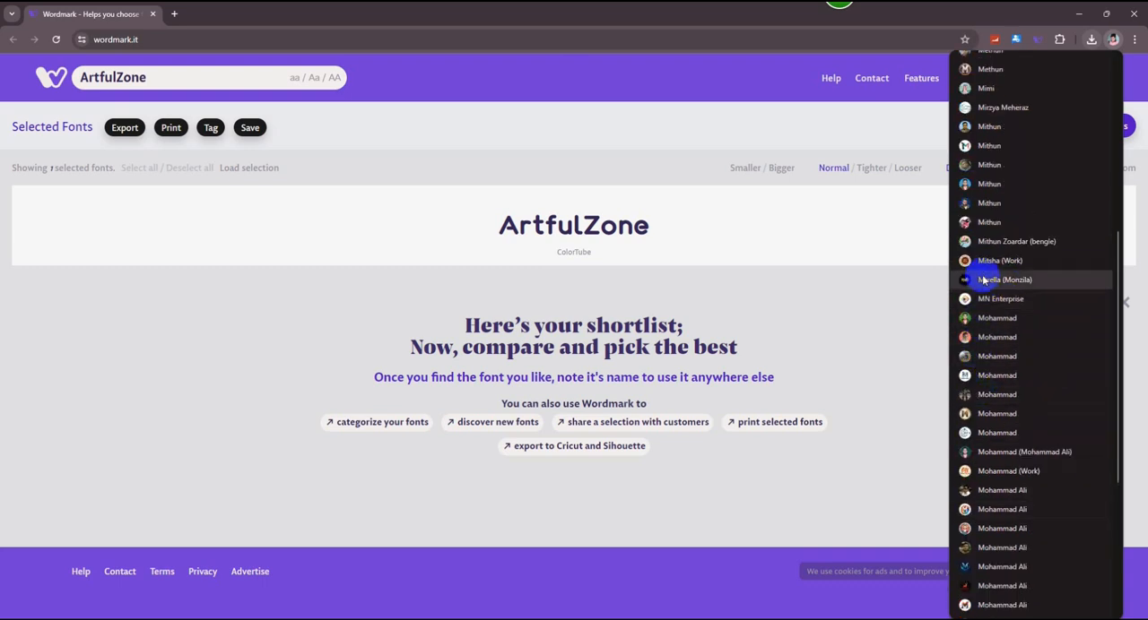
scroll(970, 345, up, 2)
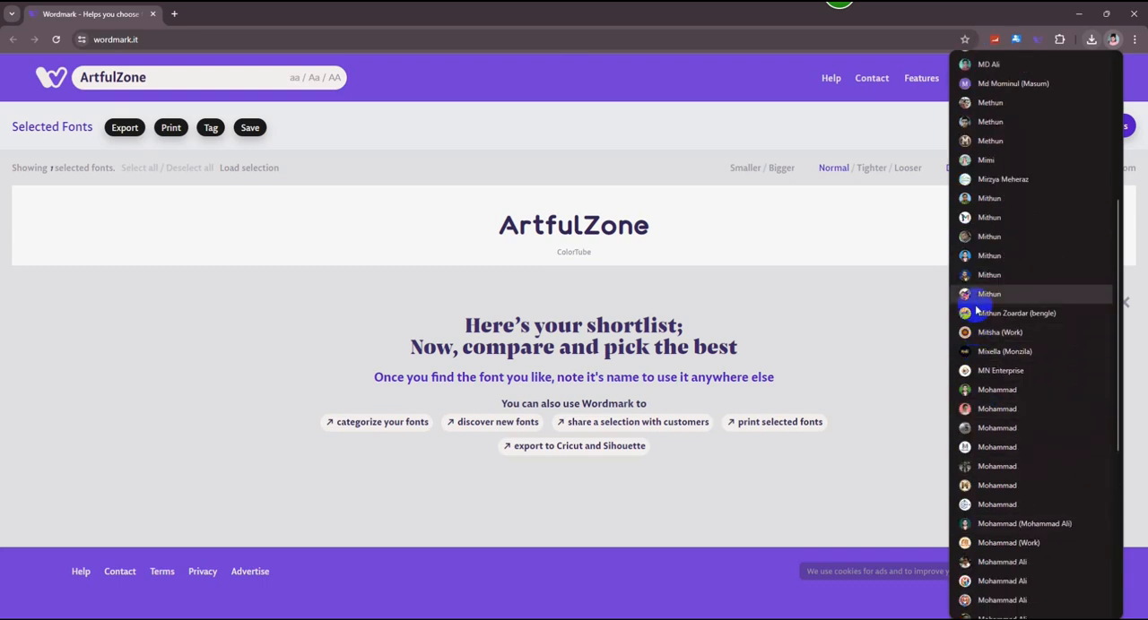
scroll(982, 179, up, 3)
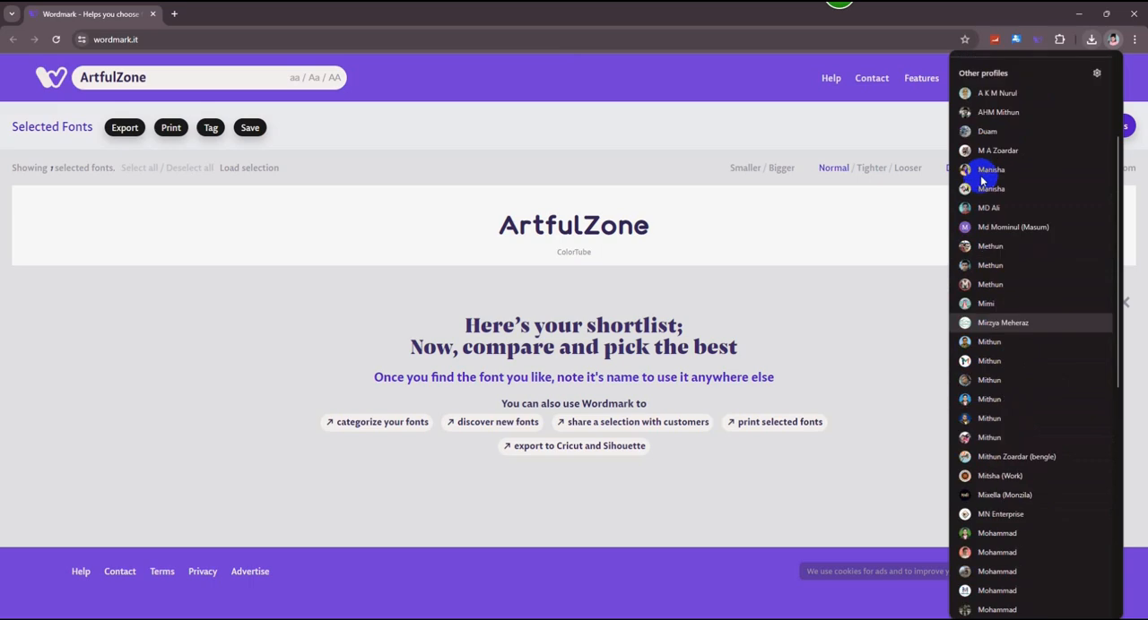
click(997, 227)
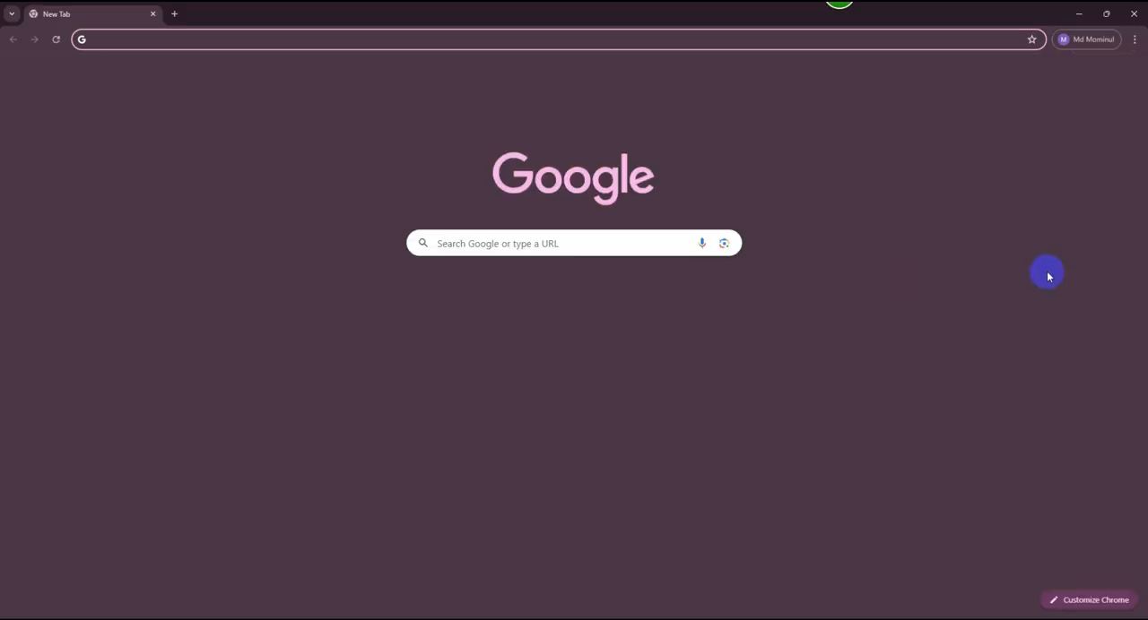
Start adding a profile picture to this profile's Google account, using a photo from the computer as the source.
click(1130, 76)
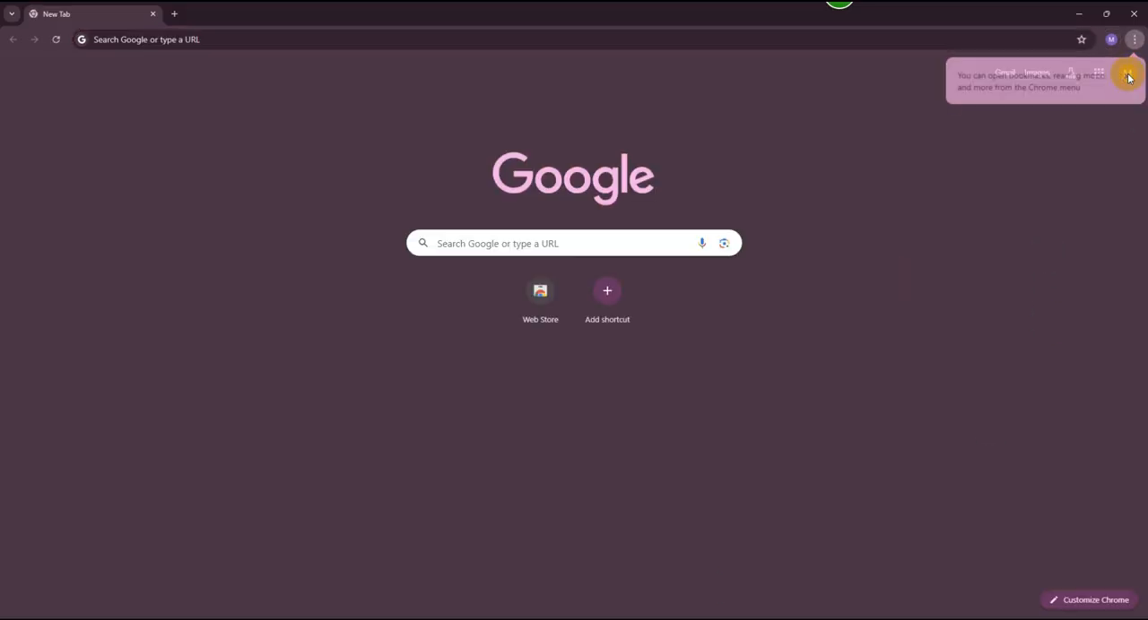
click(1126, 74)
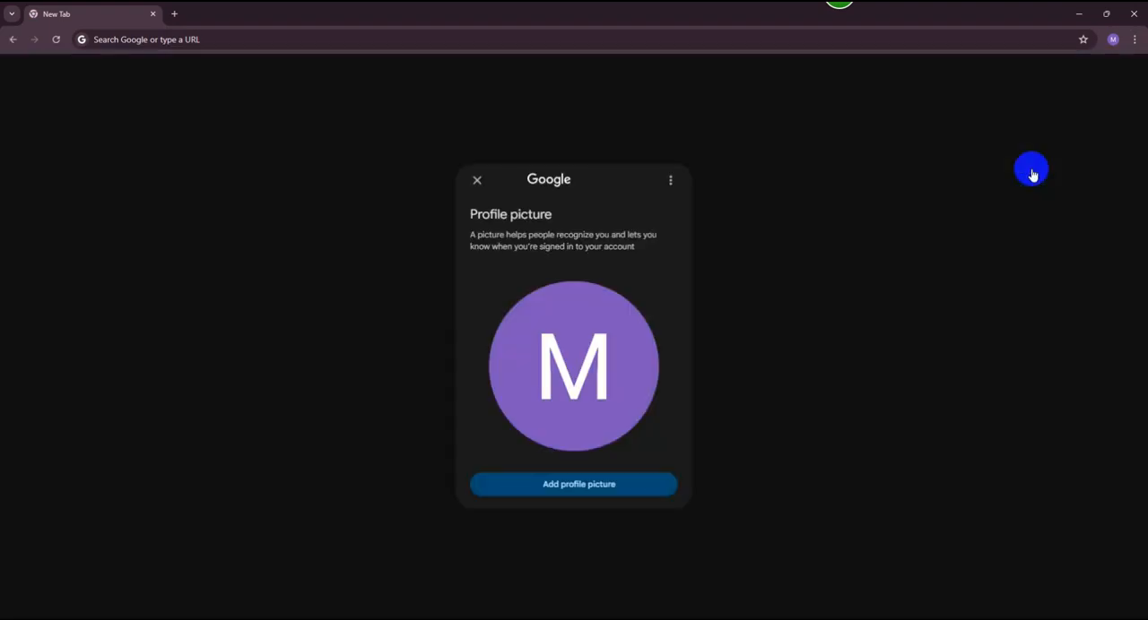
click(589, 486)
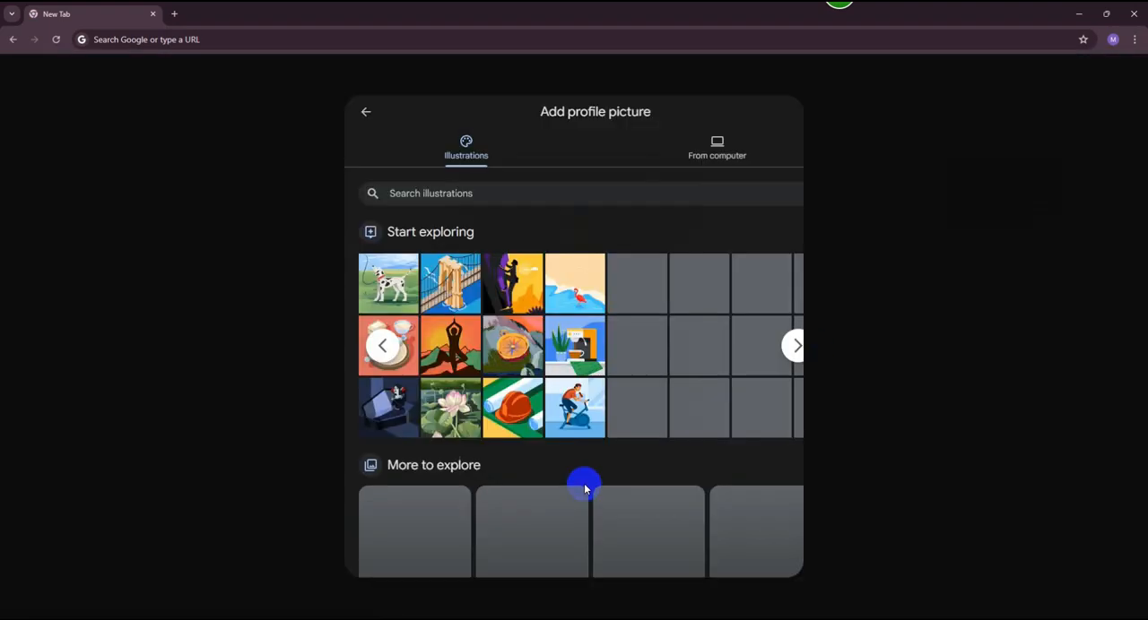
click(680, 142)
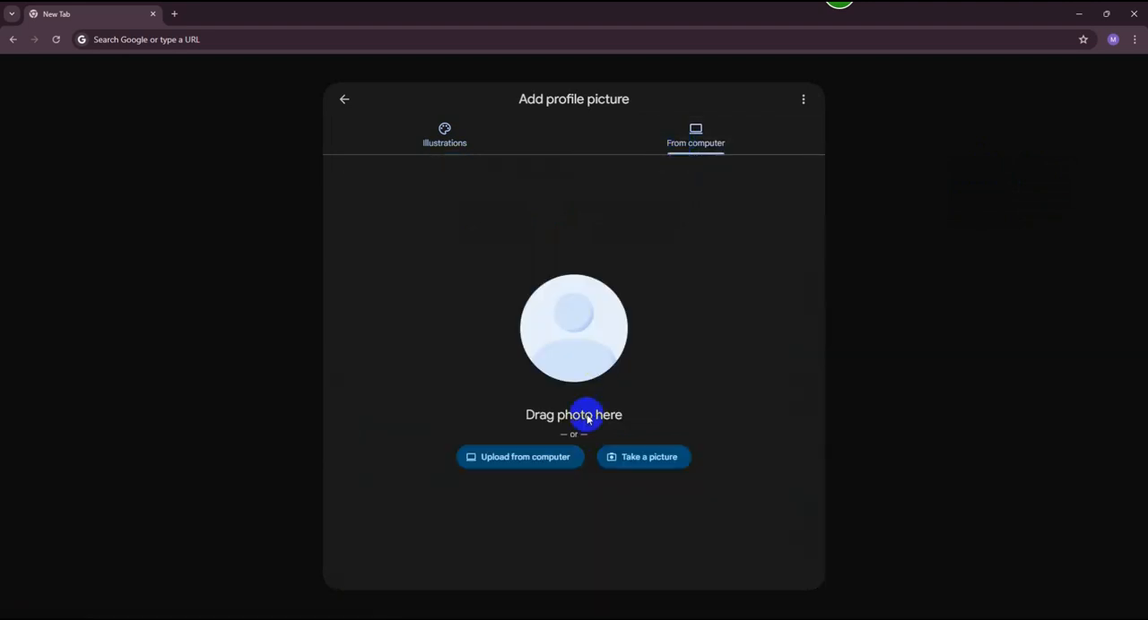
Upload the image Artfulzone-logo-For-Preview from the Artfullzone folder inside My Folder on Graphics Work (E:).
click(528, 460)
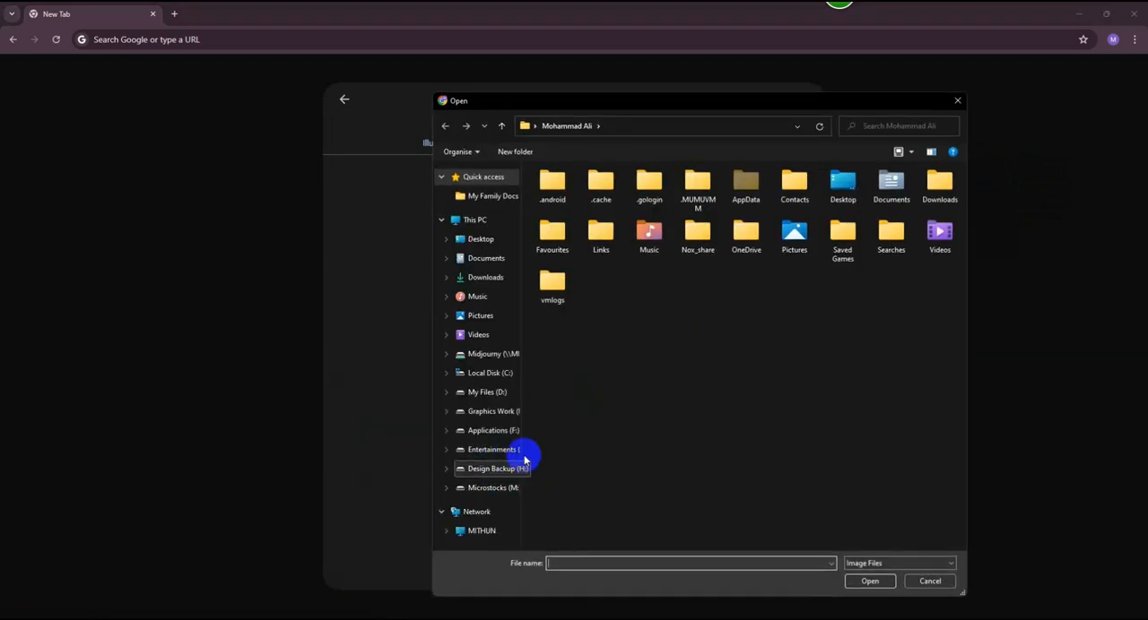
click(496, 413)
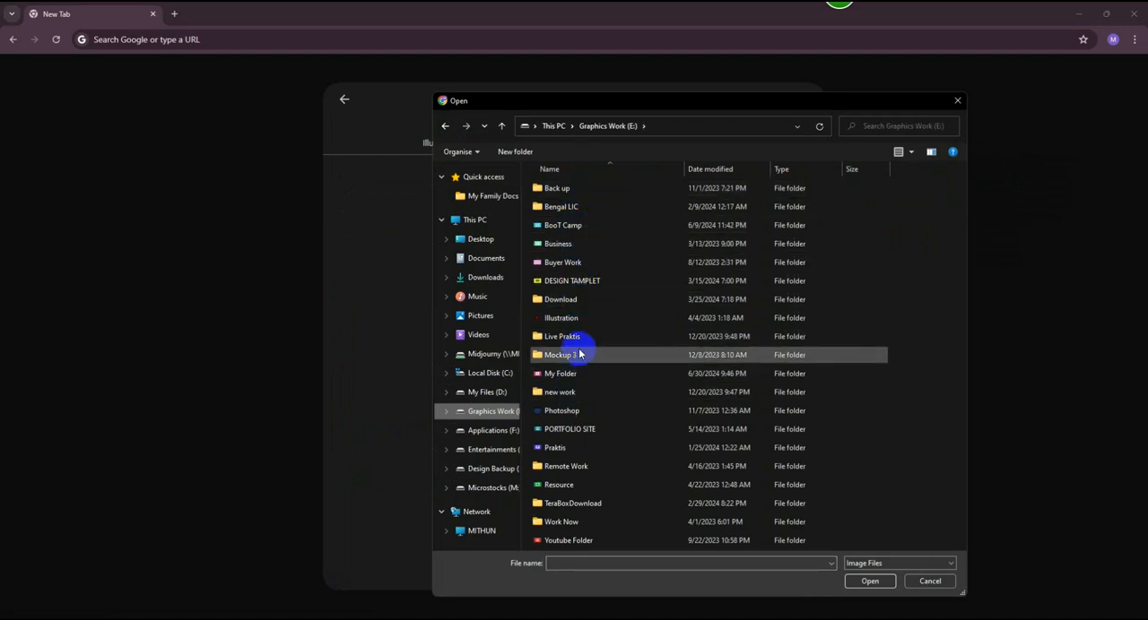
click(577, 392)
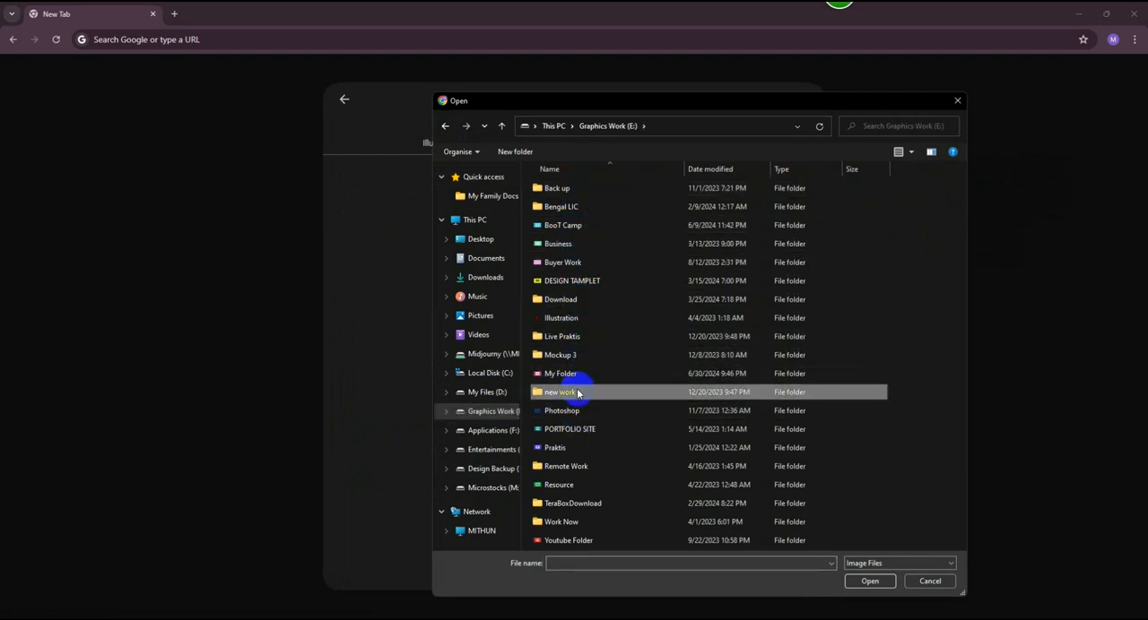
double_click(579, 374)
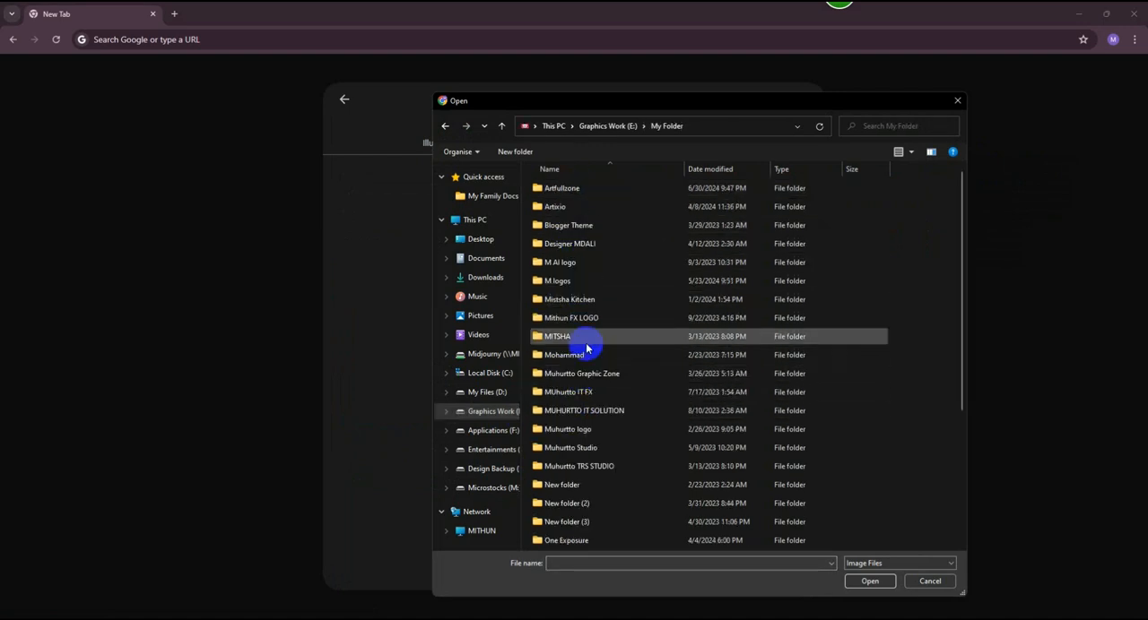
double_click(605, 192)
click(561, 197)
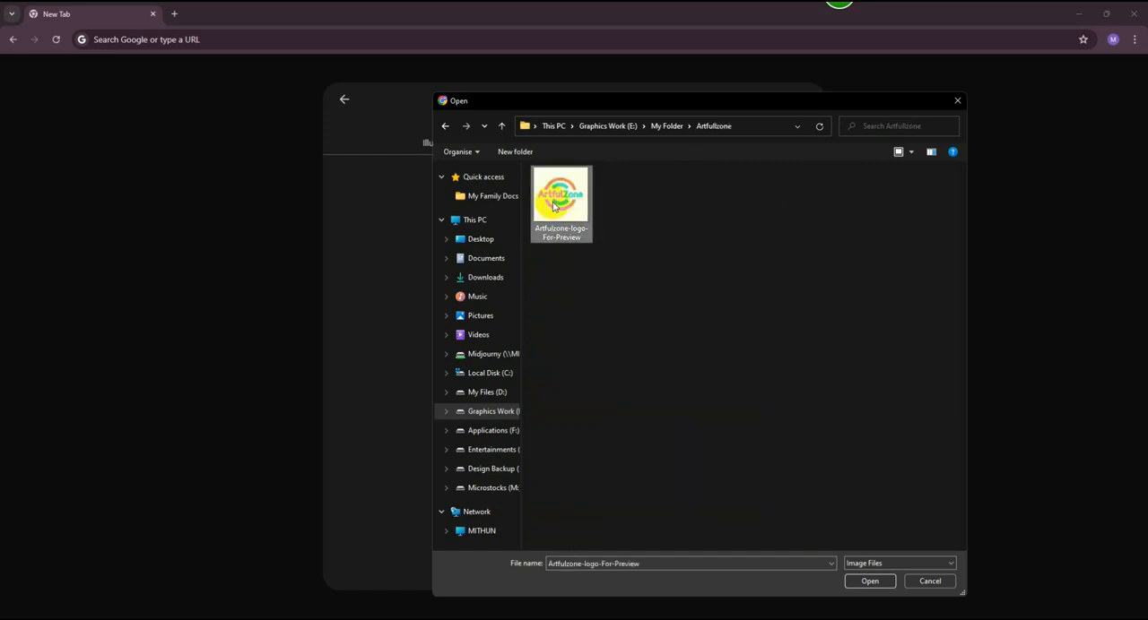
click(869, 581)
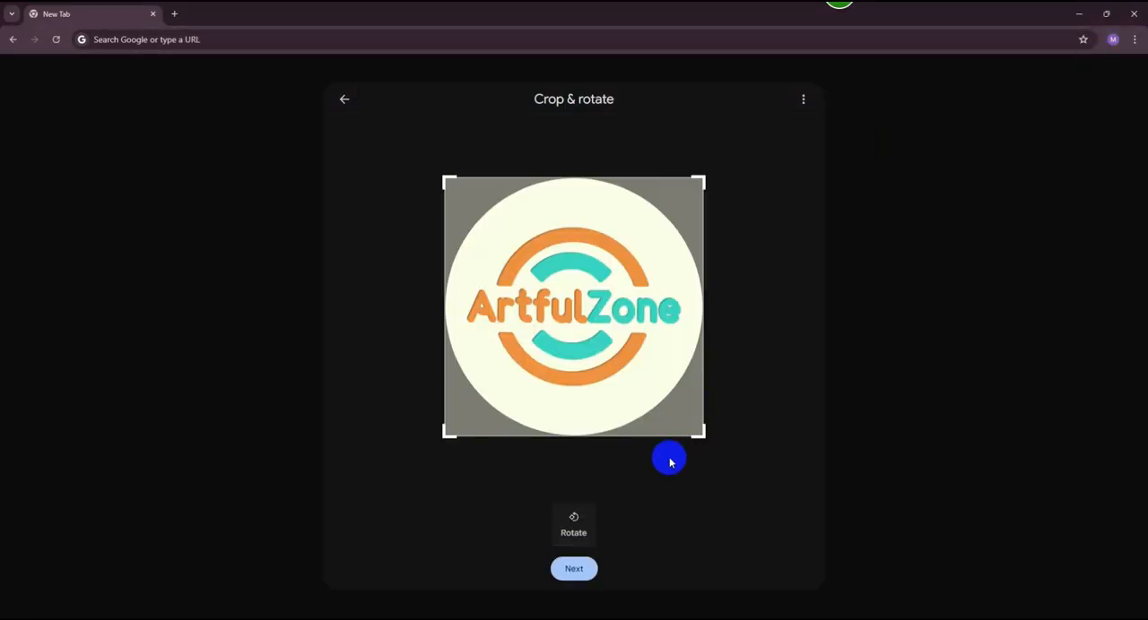
Crop the logo image slightly tighter and centred, save it as the Google account's profile picture, and close the picture dialog.
drag(705, 436, 680, 408)
drag(603, 315, 592, 302)
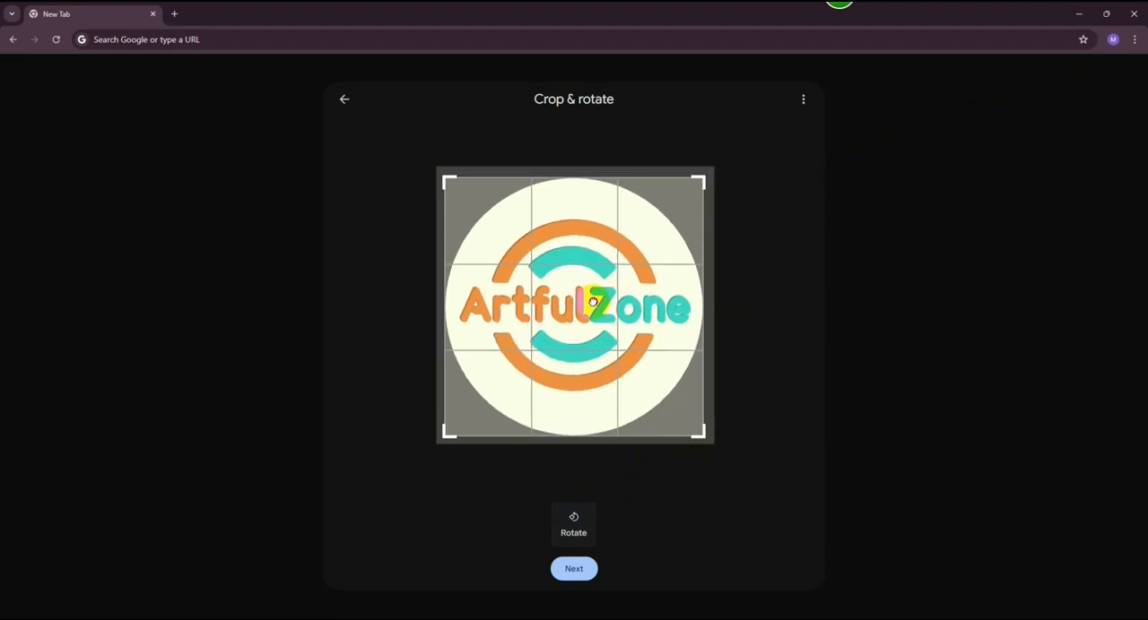
click(576, 569)
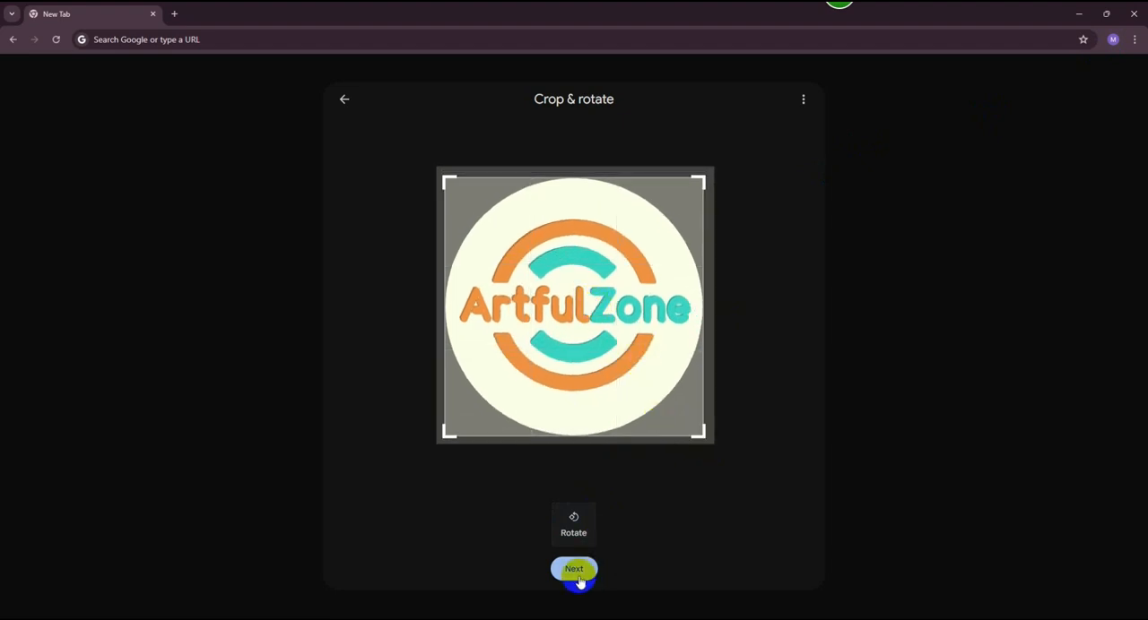
click(615, 563)
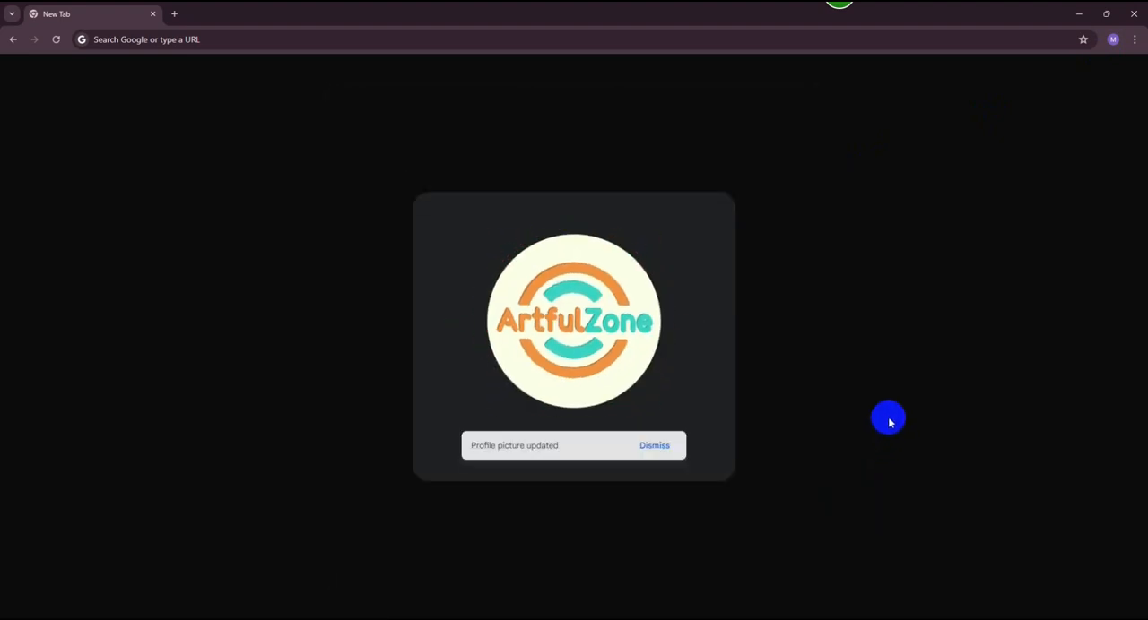
click(662, 448)
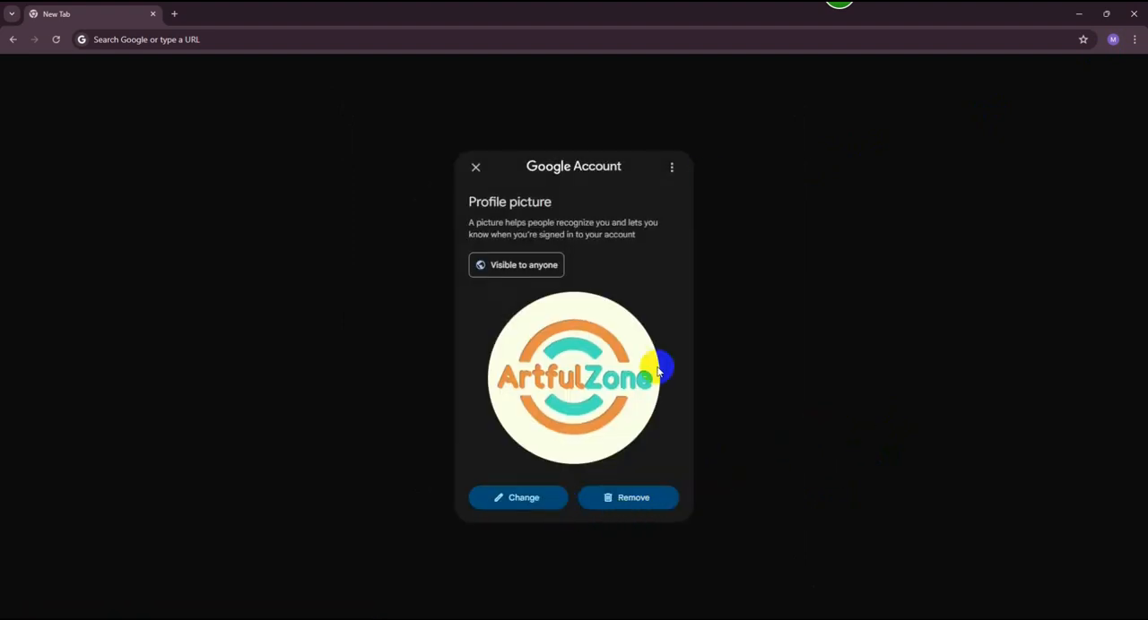
click(766, 185)
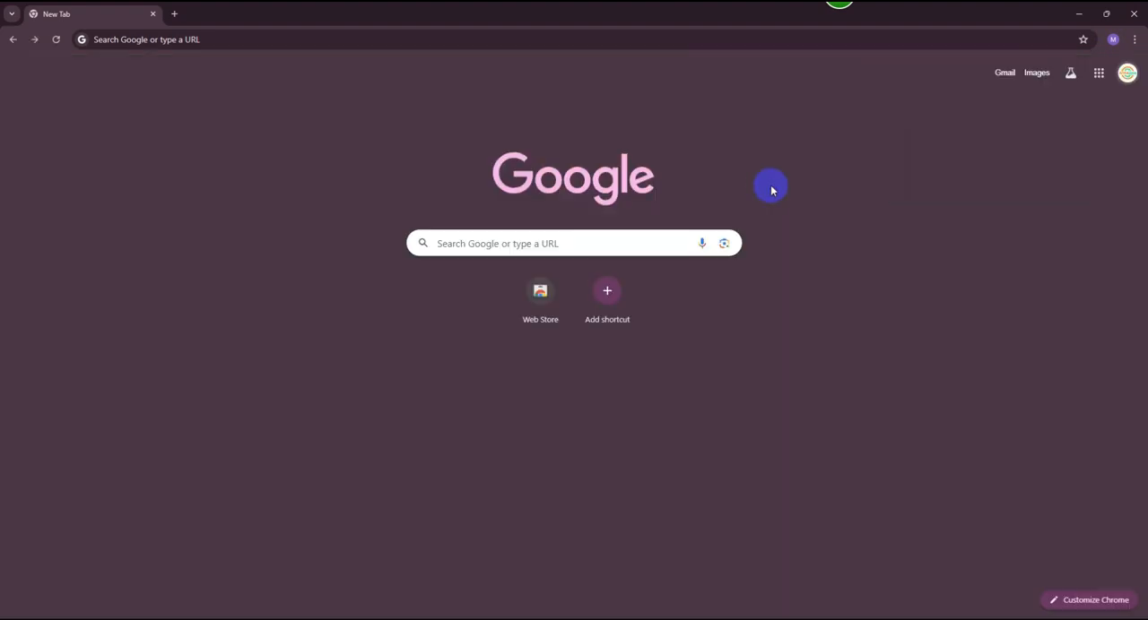
Turn on sync for this browser profile and check its sync status.
click(1114, 41)
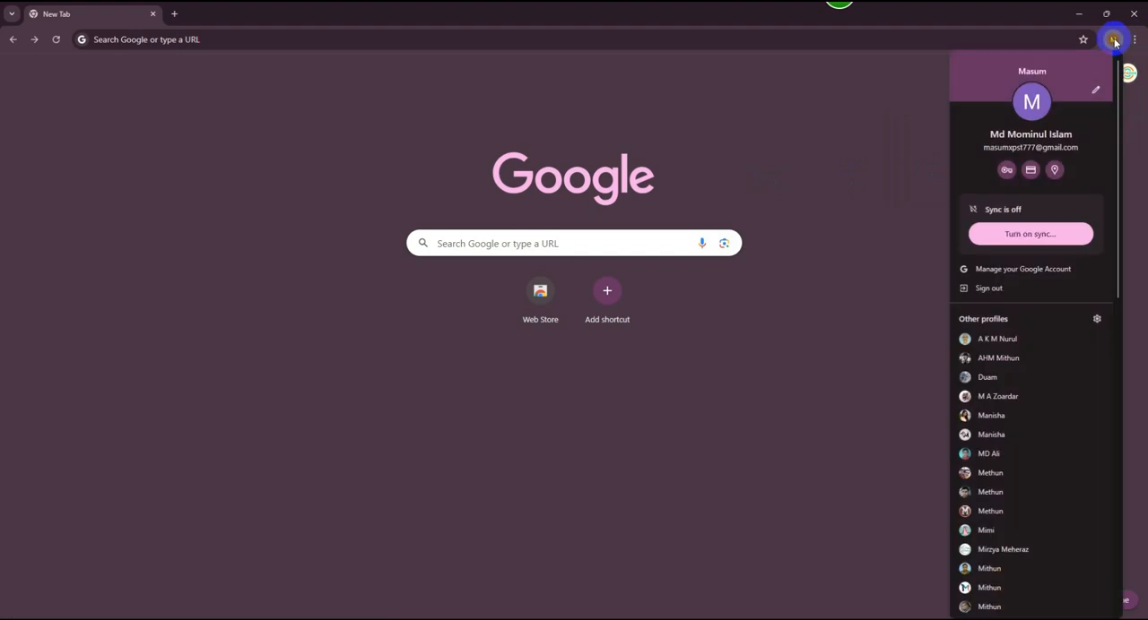
click(1032, 235)
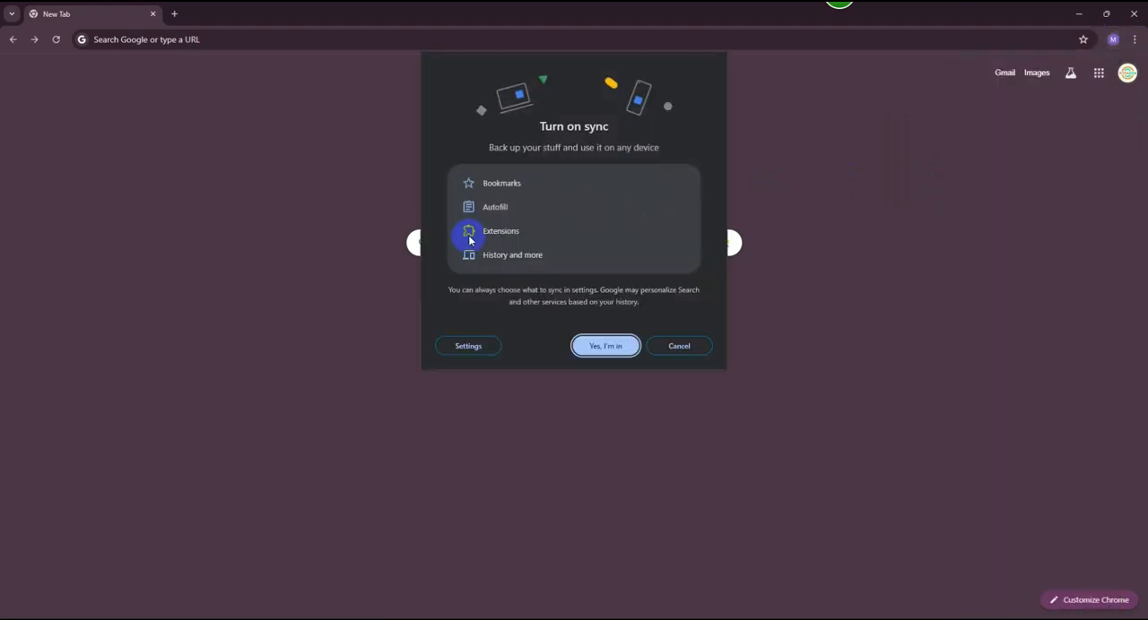
click(595, 355)
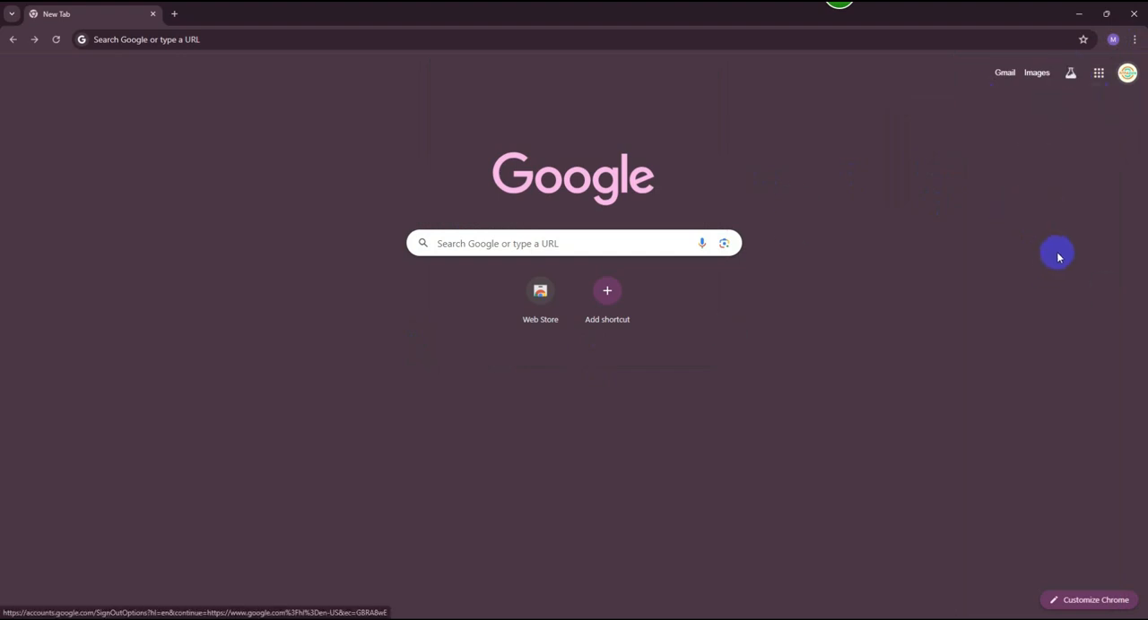
click(1114, 39)
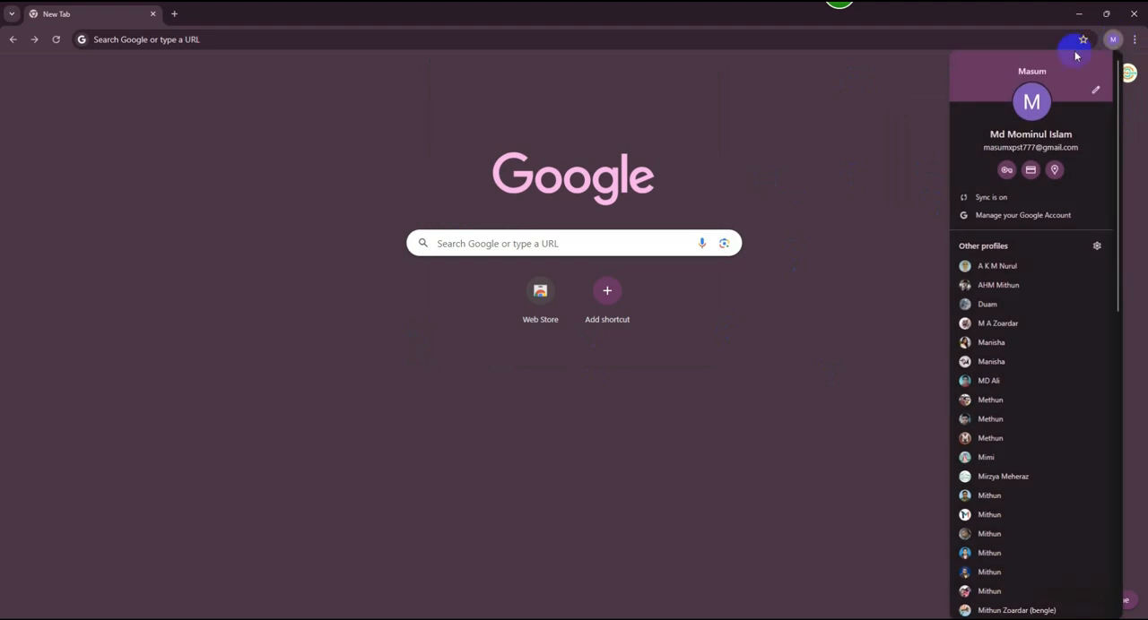
click(858, 284)
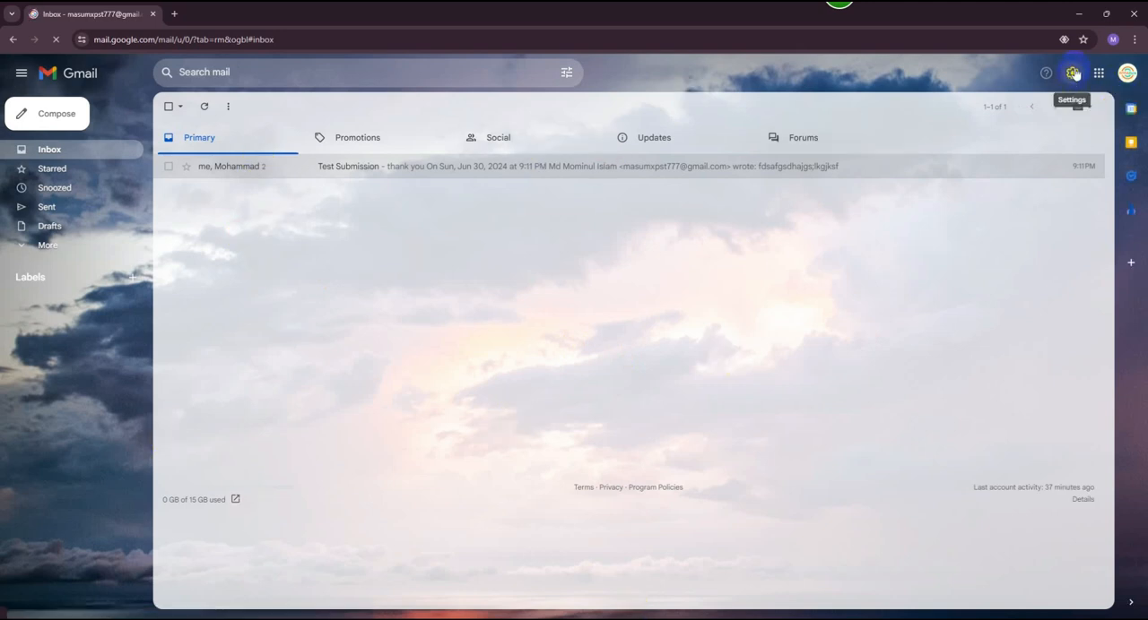
Open Gmail's full settings and bring up the theme picker.
click(1074, 72)
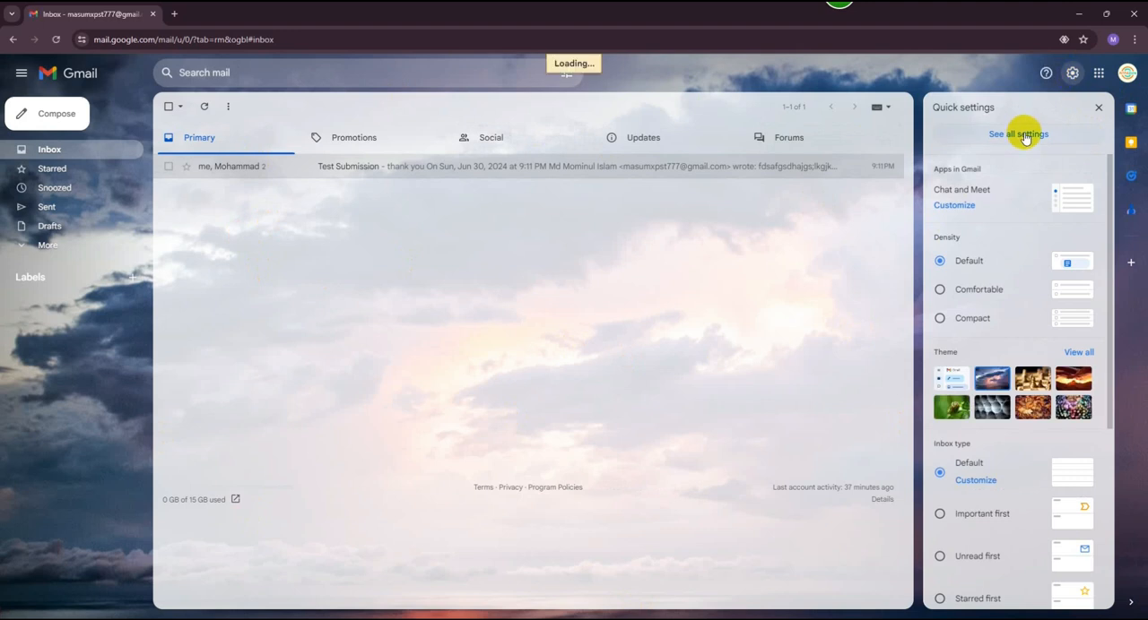
click(1020, 134)
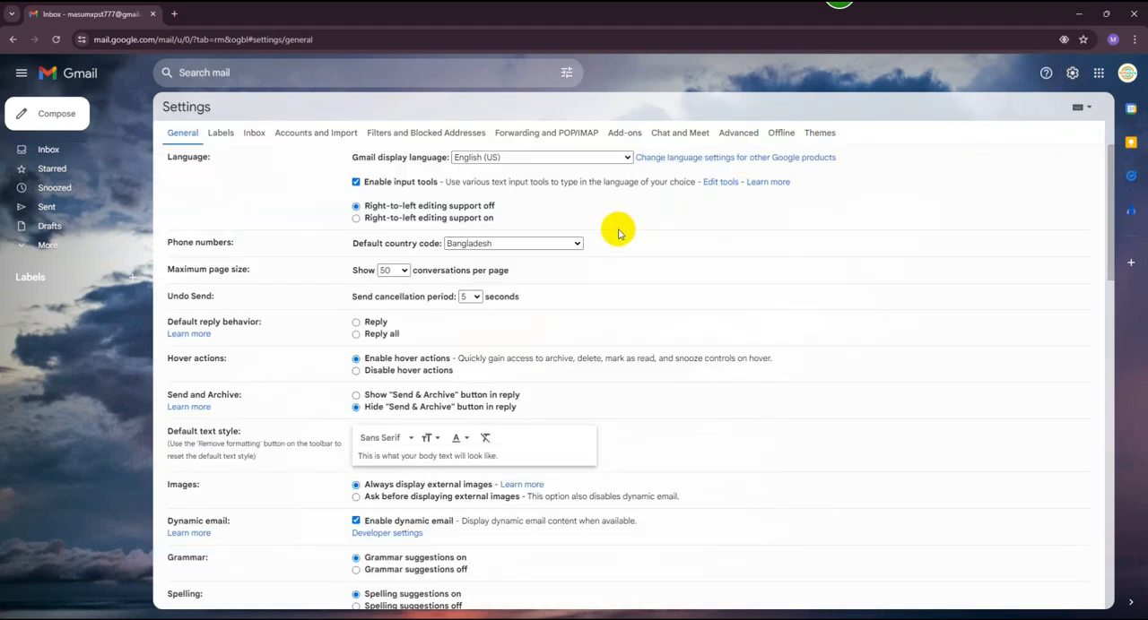
click(819, 135)
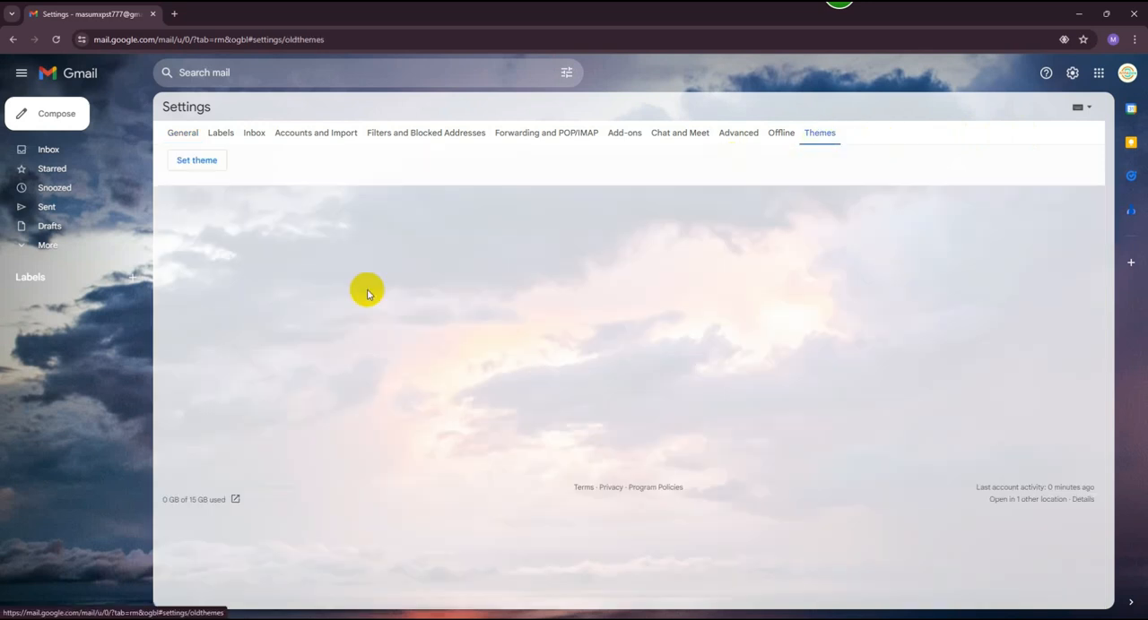
click(197, 161)
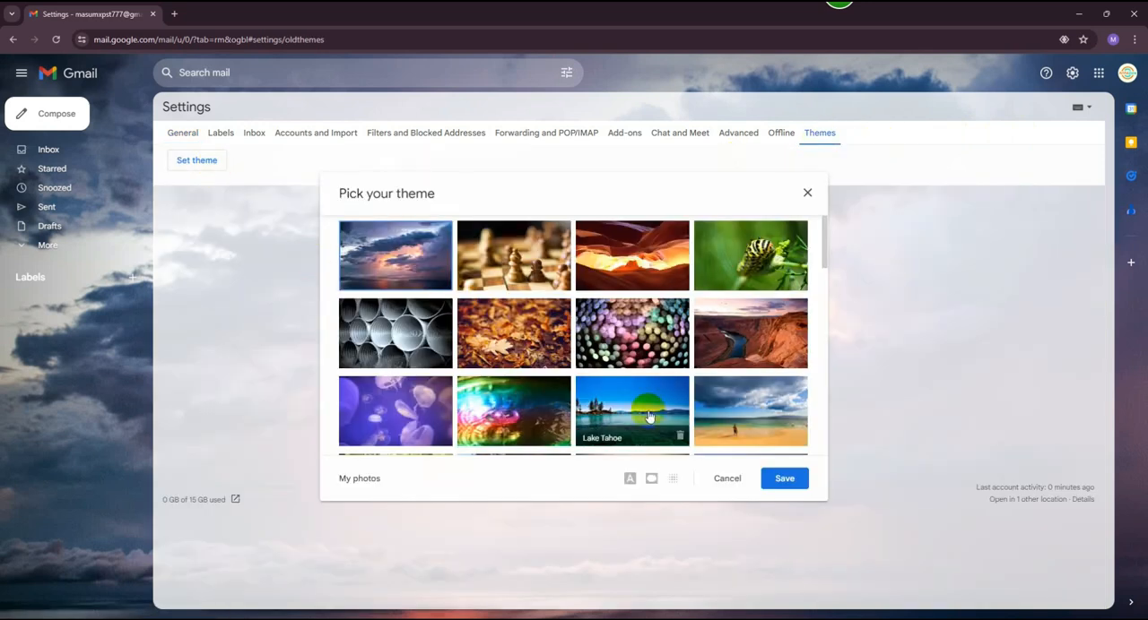
Check the account's own photos for a usable Gmail background image, and close the theme picker.
scroll(559, 397, down, 5)
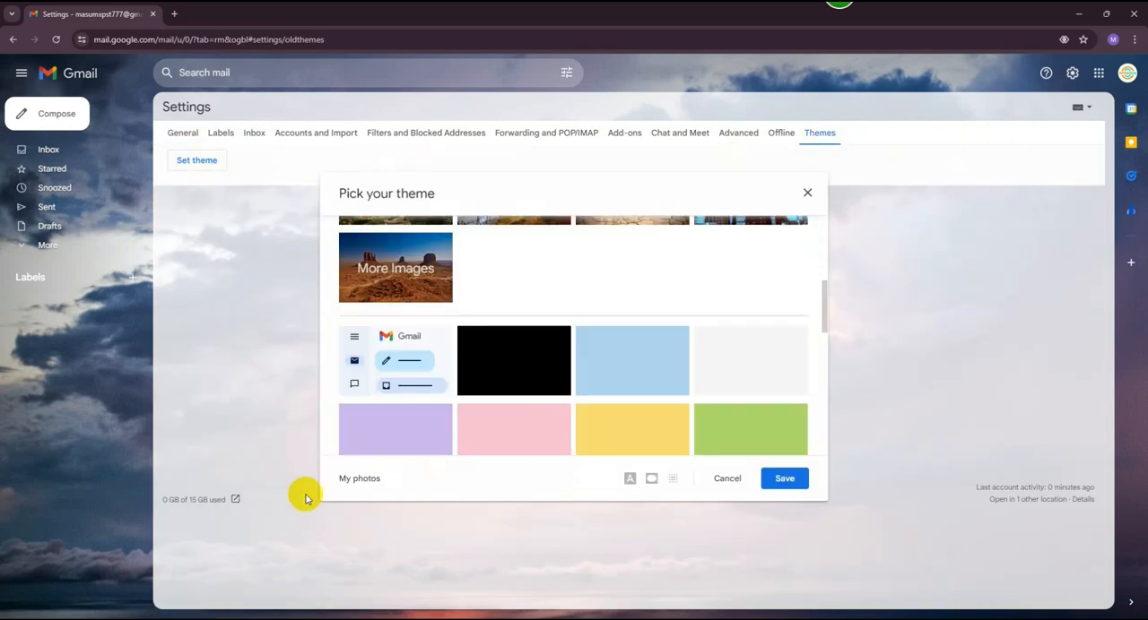
click(363, 476)
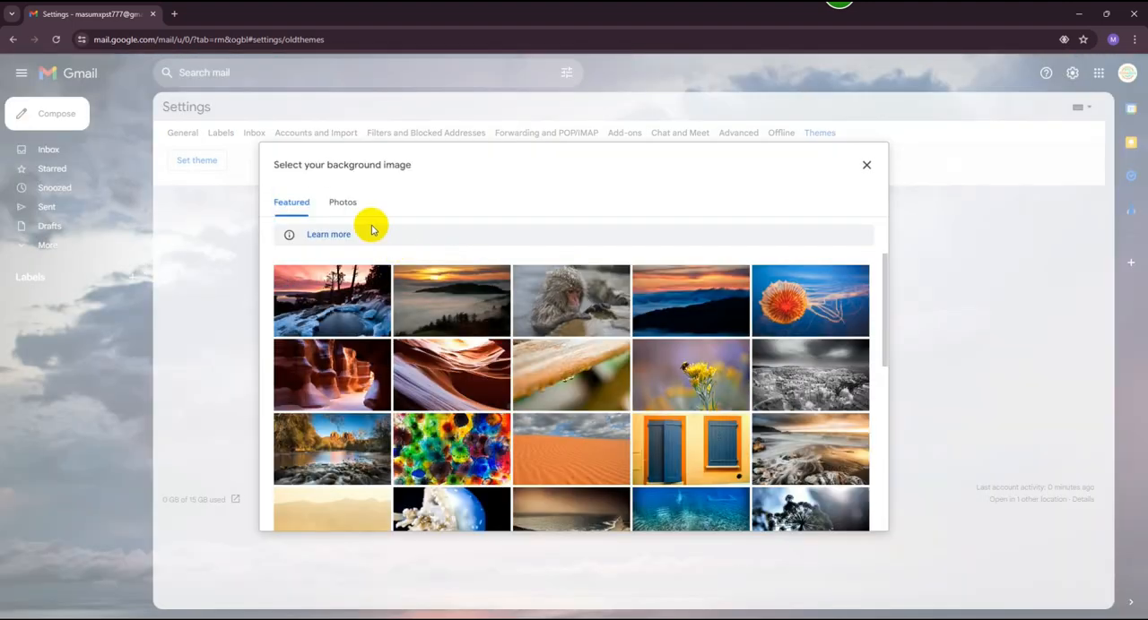
click(353, 211)
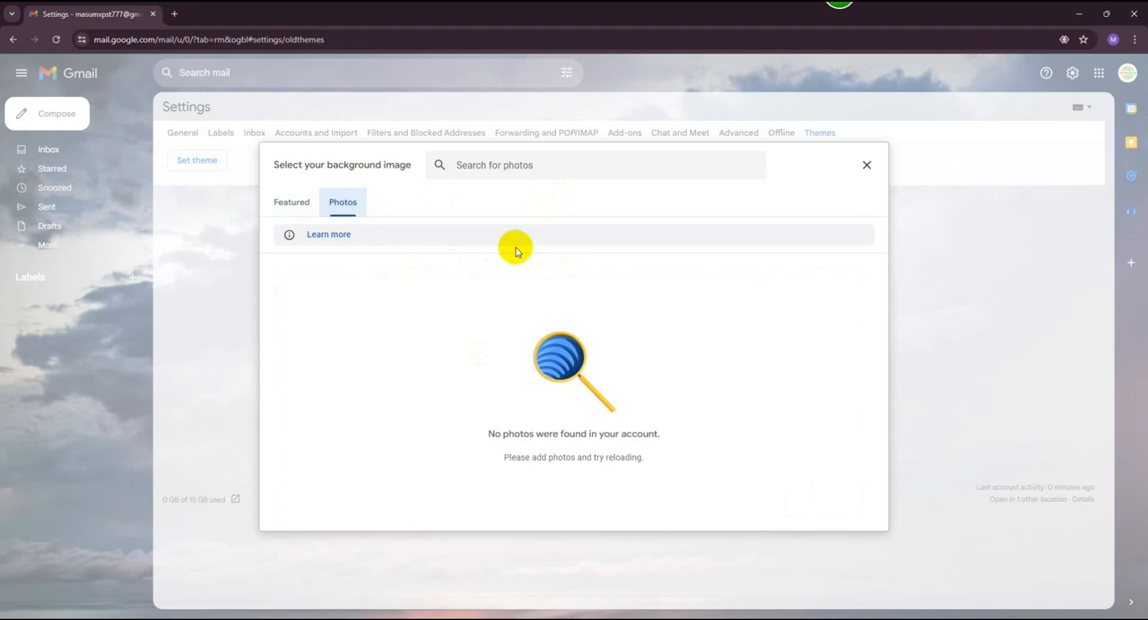
click(860, 169)
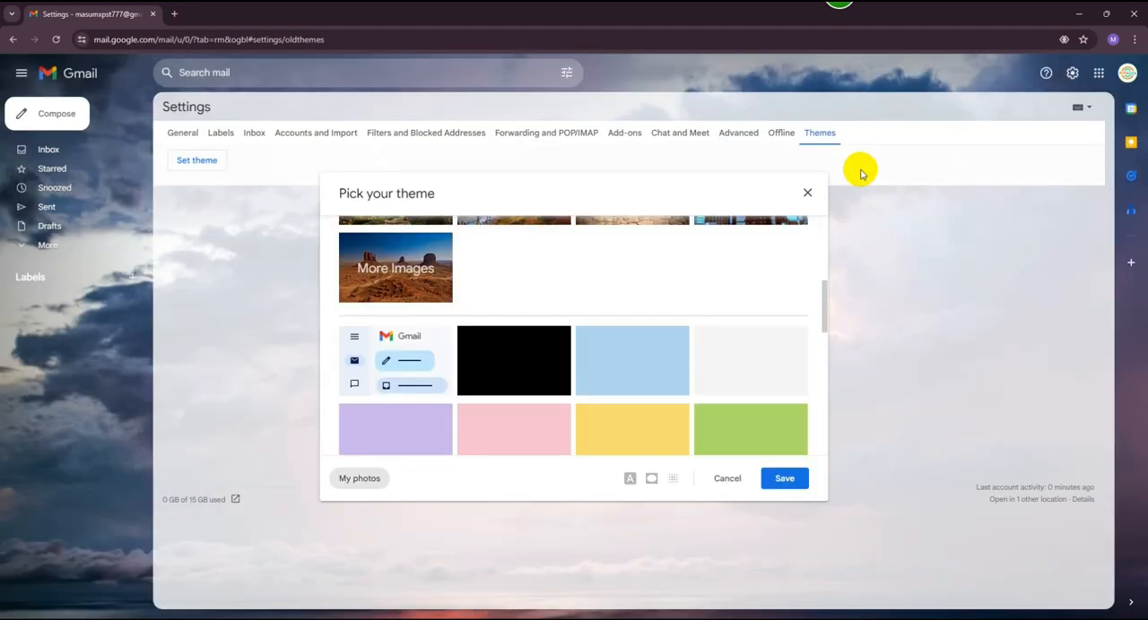
scroll(606, 377, up, 10)
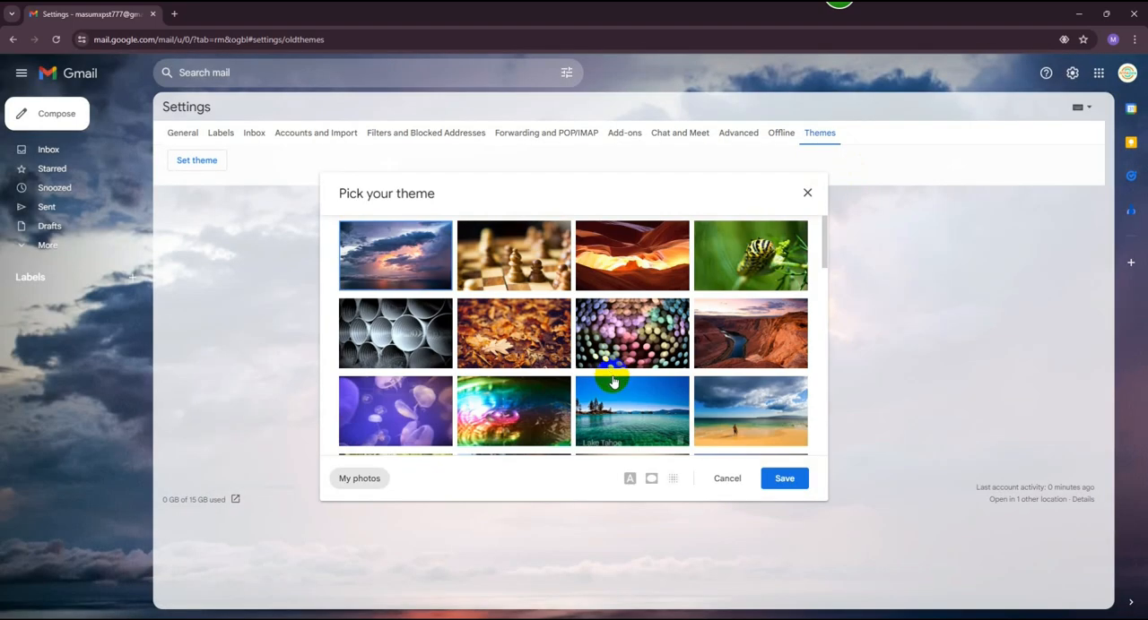
click(808, 193)
Reopen the theme picker, look through the whole list of Gmail themes to its end, and close it.
click(188, 161)
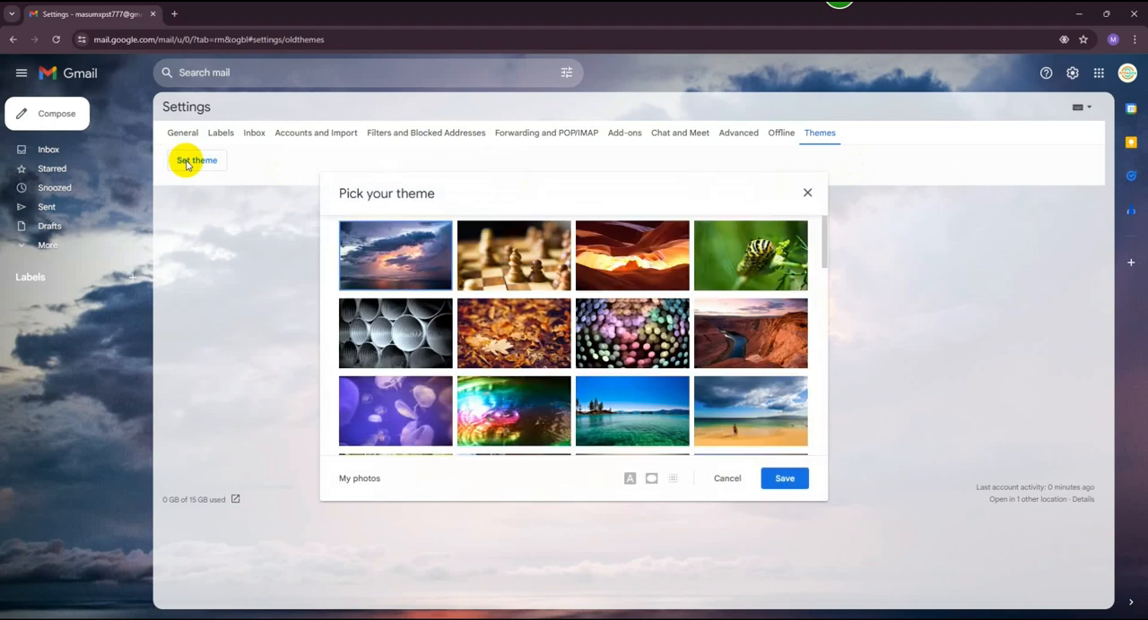
scroll(520, 296, down, 10)
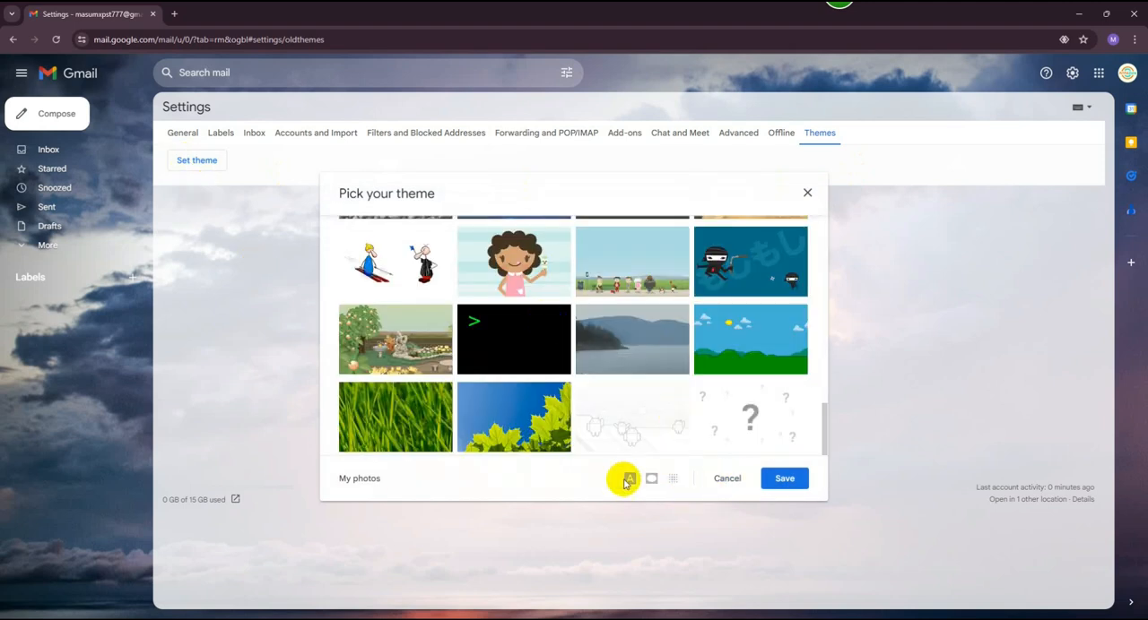
drag(822, 434, 833, 206)
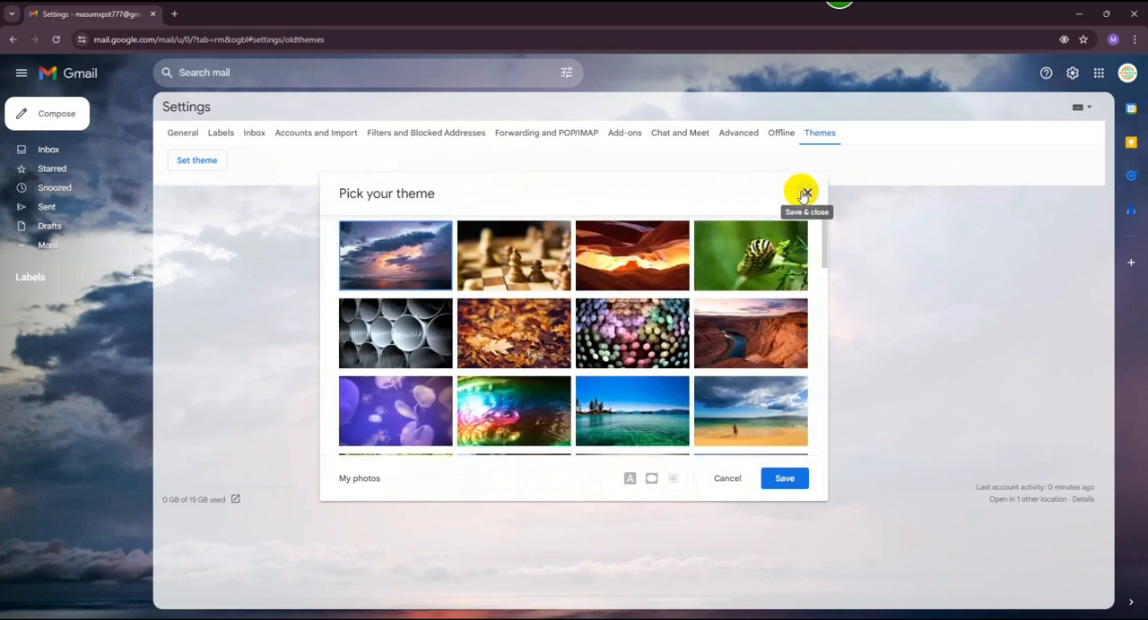
click(804, 194)
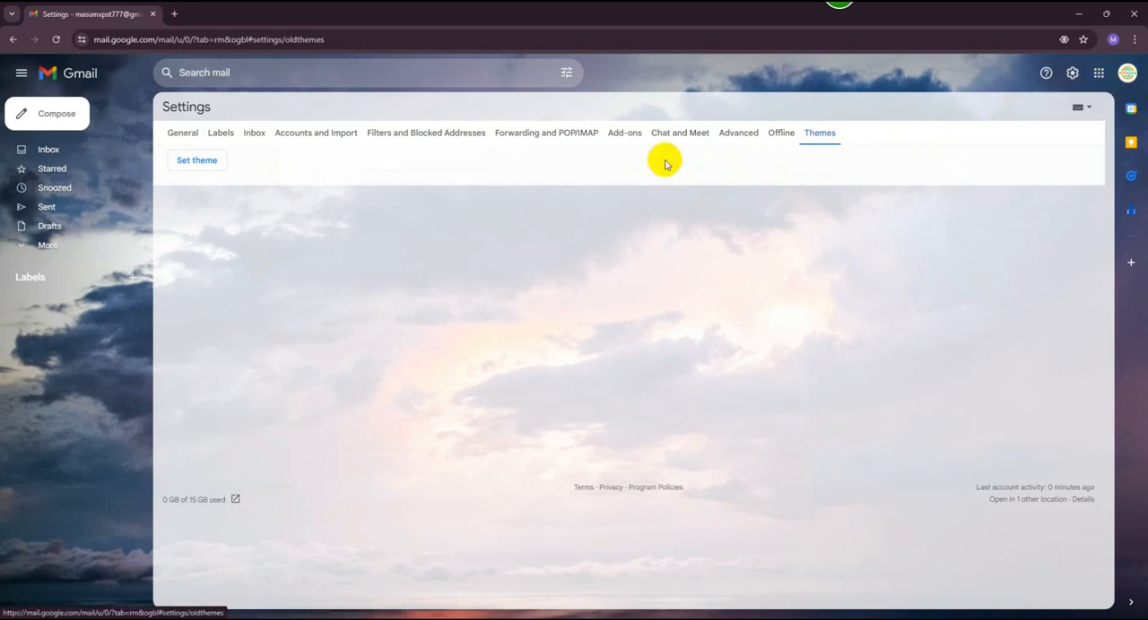
Look for a Gmail background image among both the account's photos and the featured images, and close the image selection.
click(209, 161)
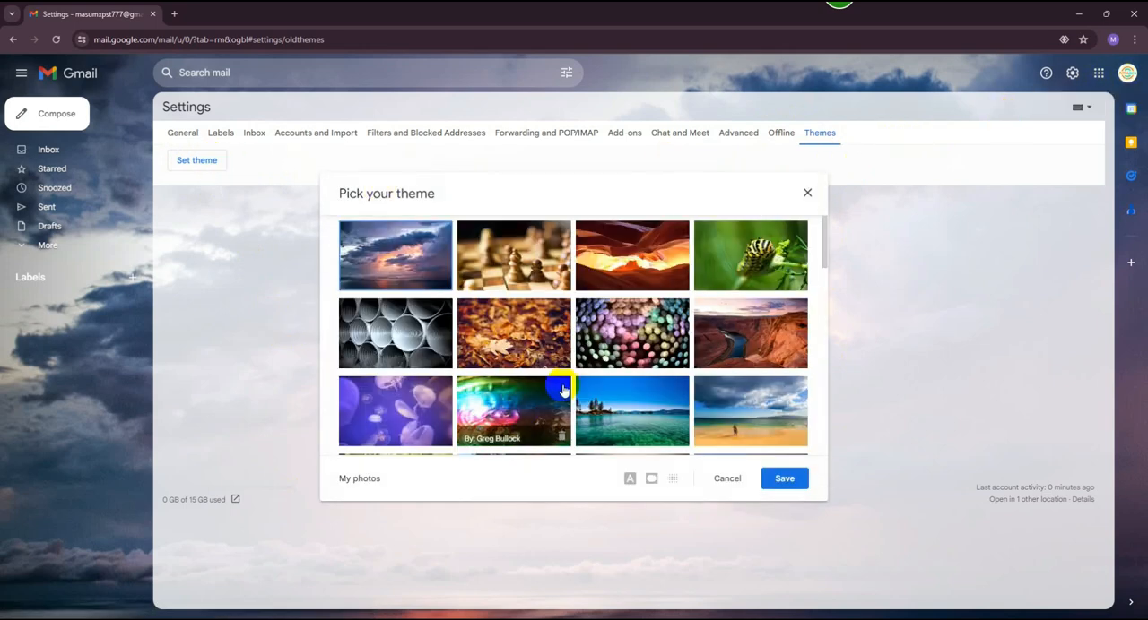
scroll(643, 415, down, 5)
scroll(643, 415, down, 2)
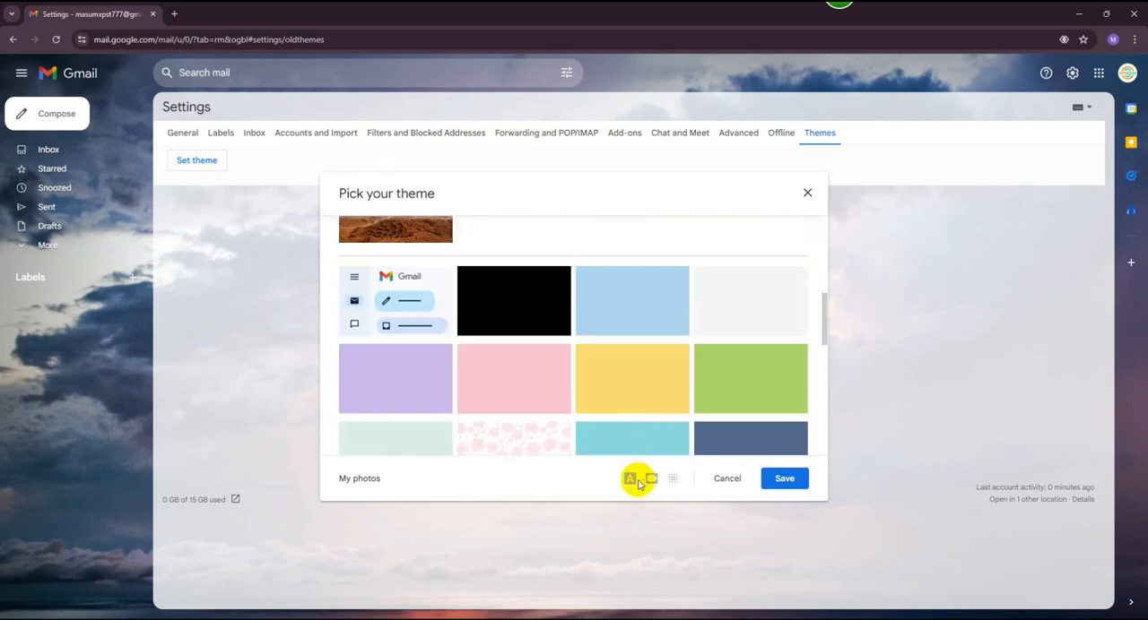
click(351, 477)
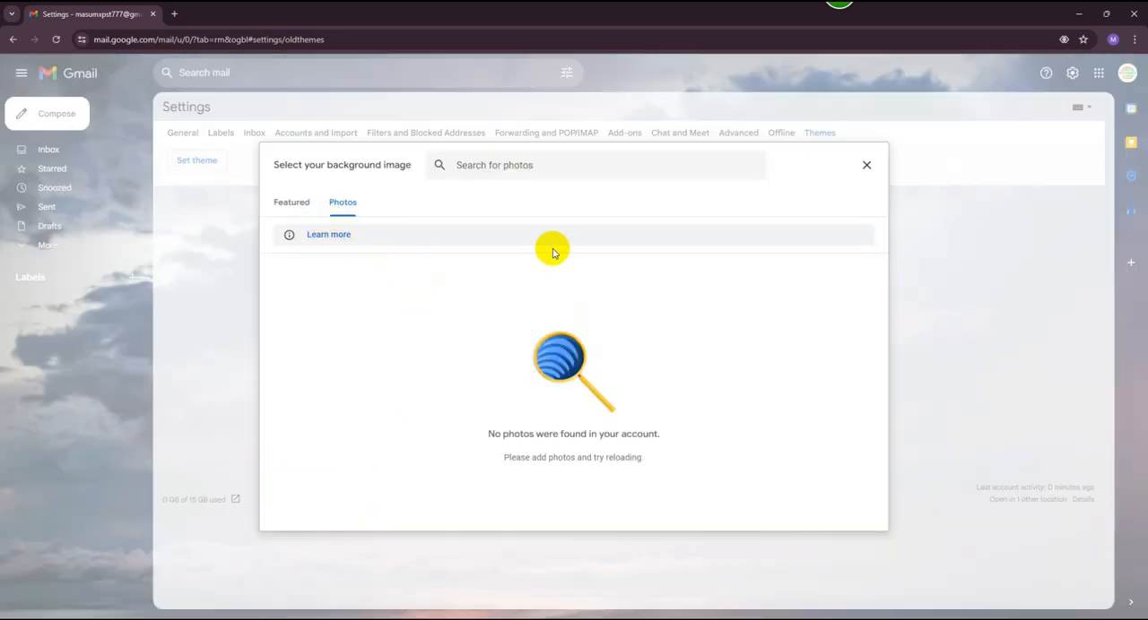
click(278, 207)
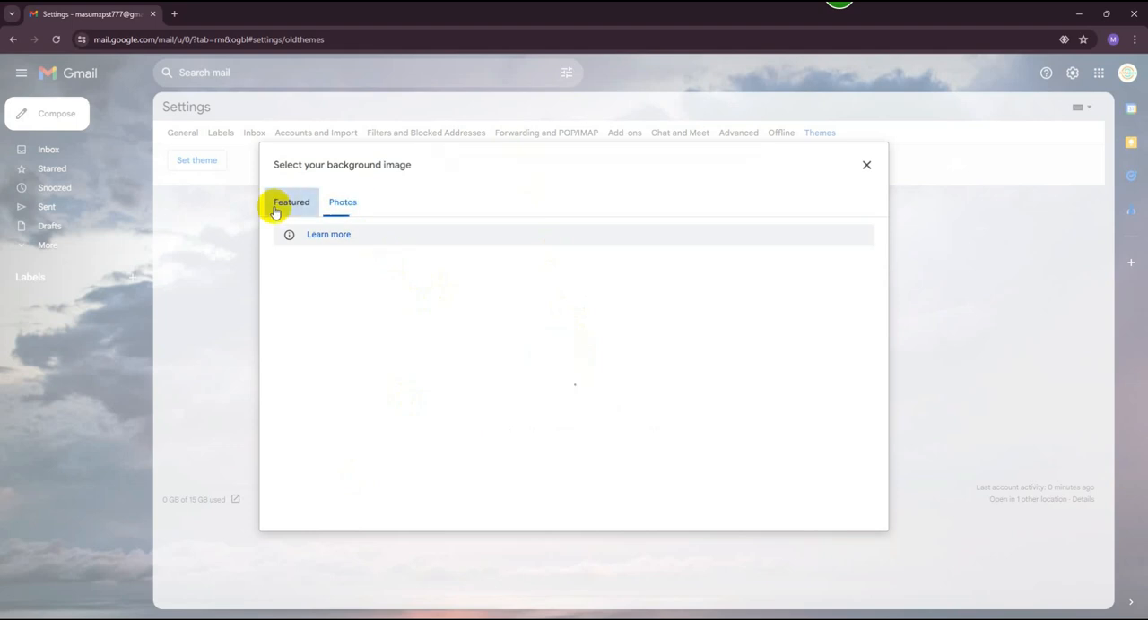
scroll(529, 358, down, 5)
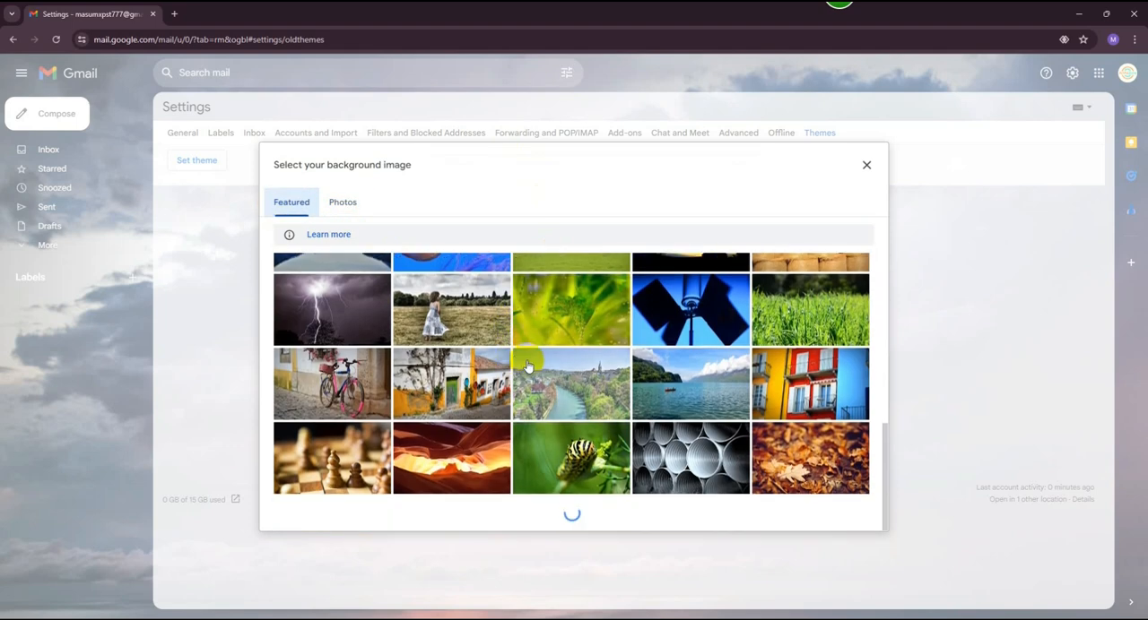
click(866, 165)
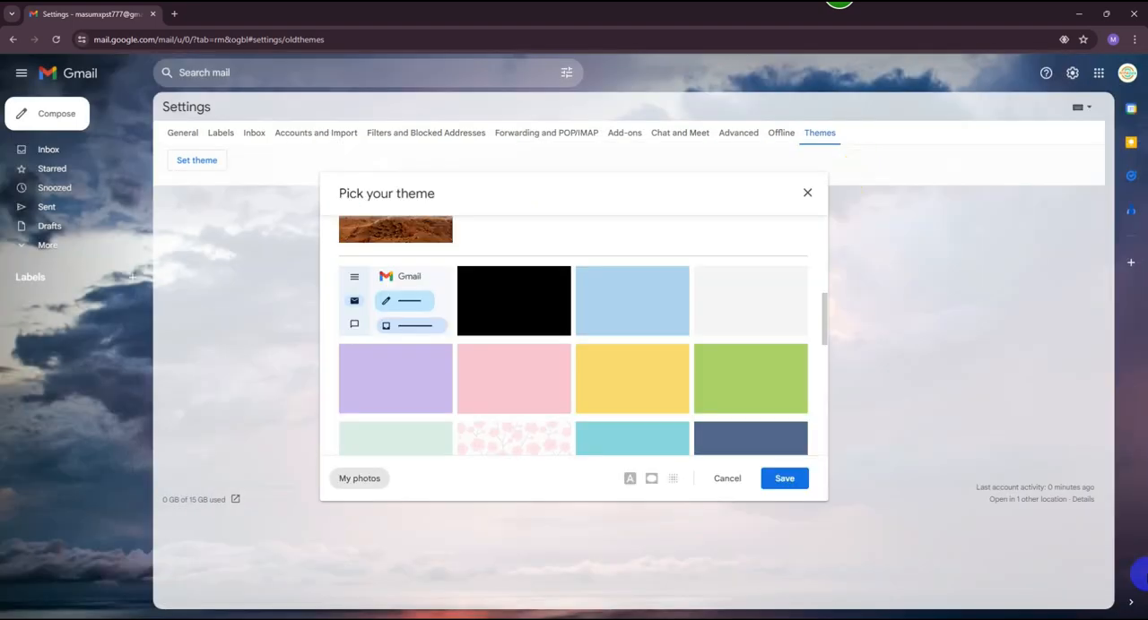
Leave the theme picker with the current theme kept and reload the Gmail settings page.
scroll(758, 313, down, 10)
scroll(581, 376, up, 8)
scroll(581, 376, up, 10)
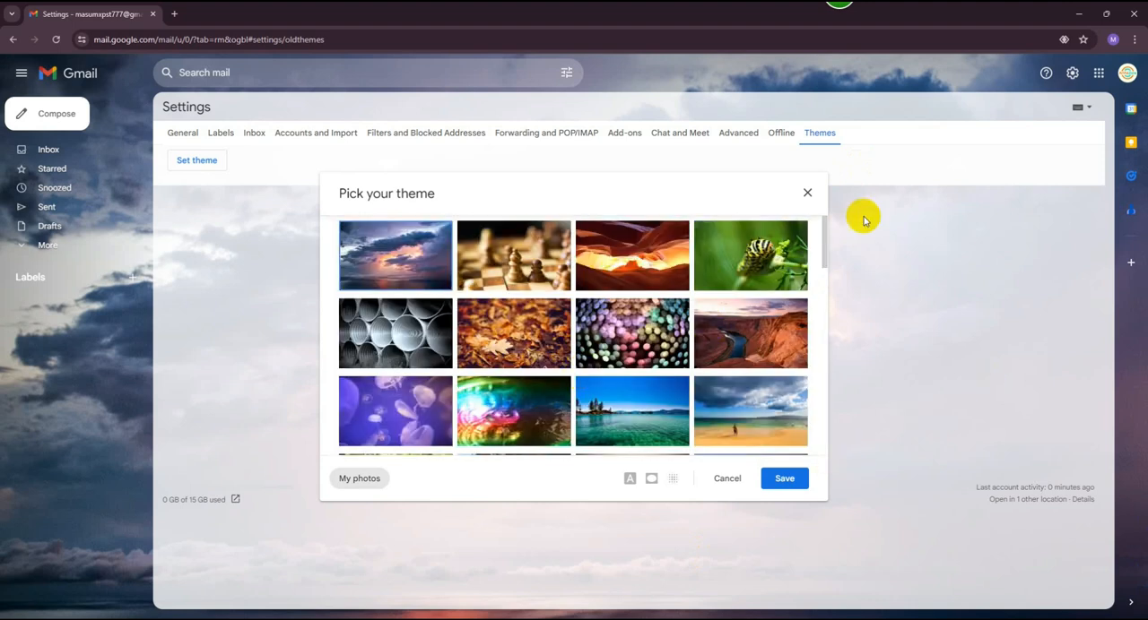
click(806, 195)
right_click(535, 190)
click(619, 236)
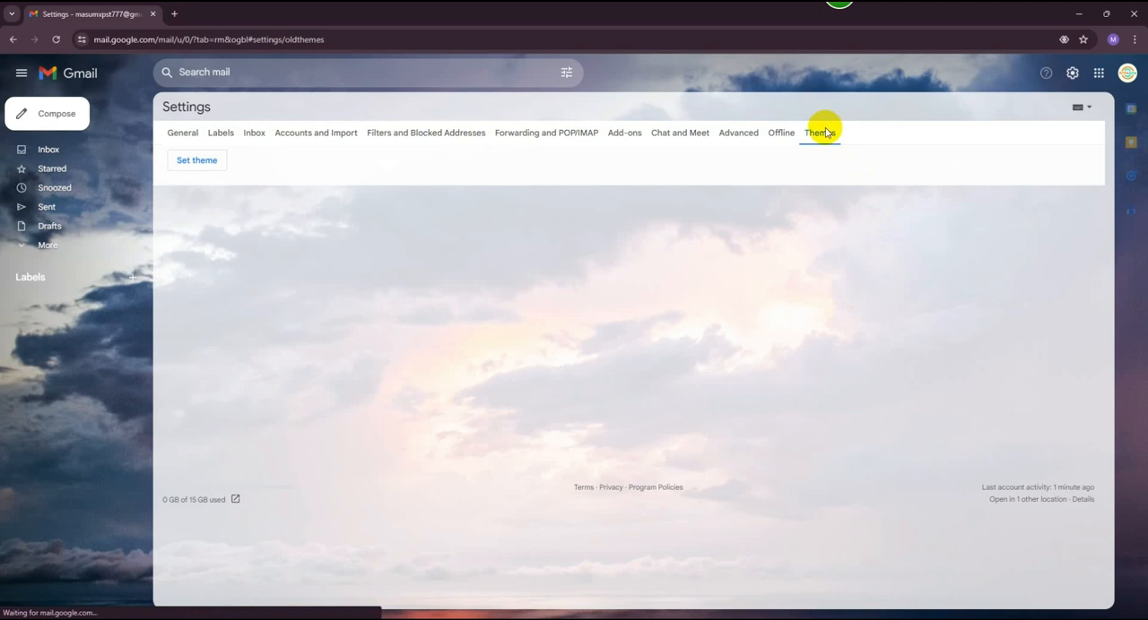
Recheck the account's photos as a background source and consult the Learn more help page about it.
click(197, 163)
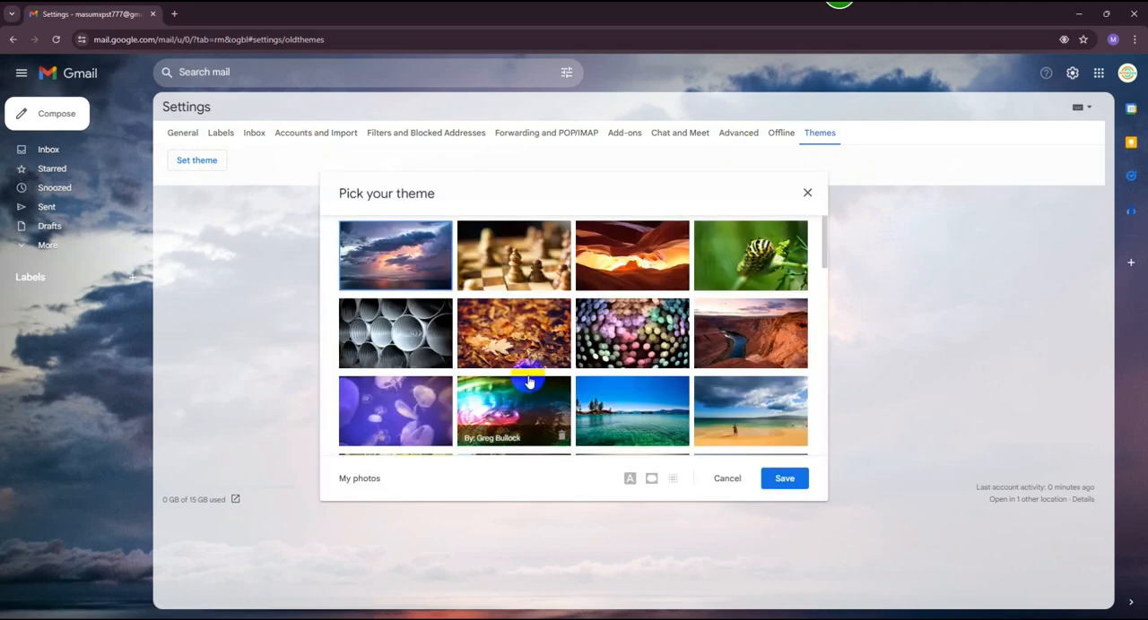
click(359, 480)
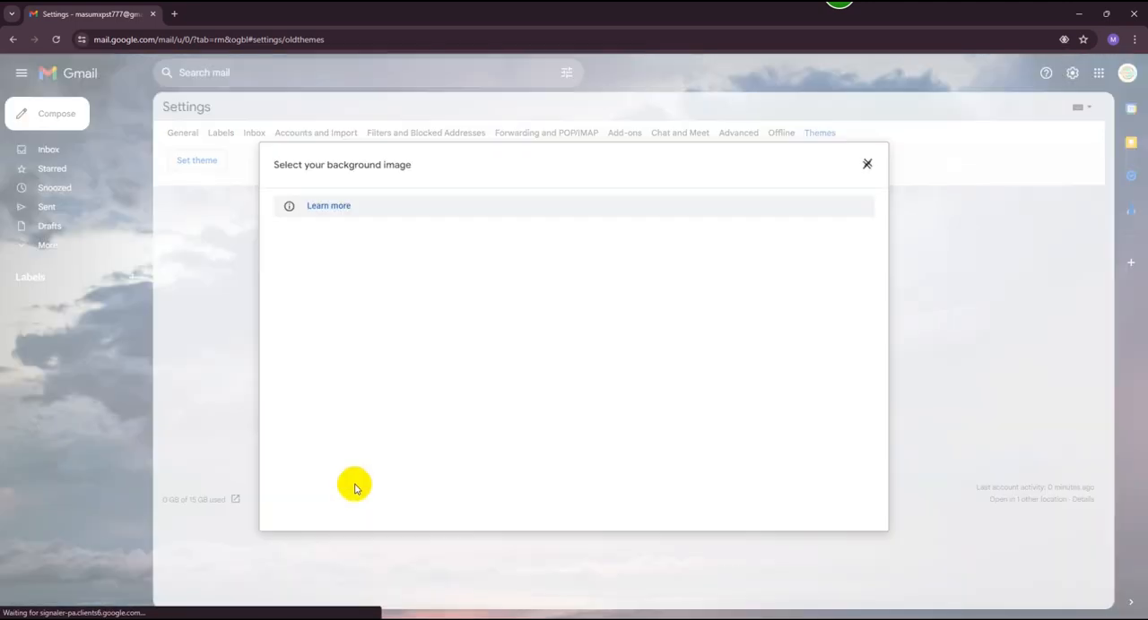
click(335, 205)
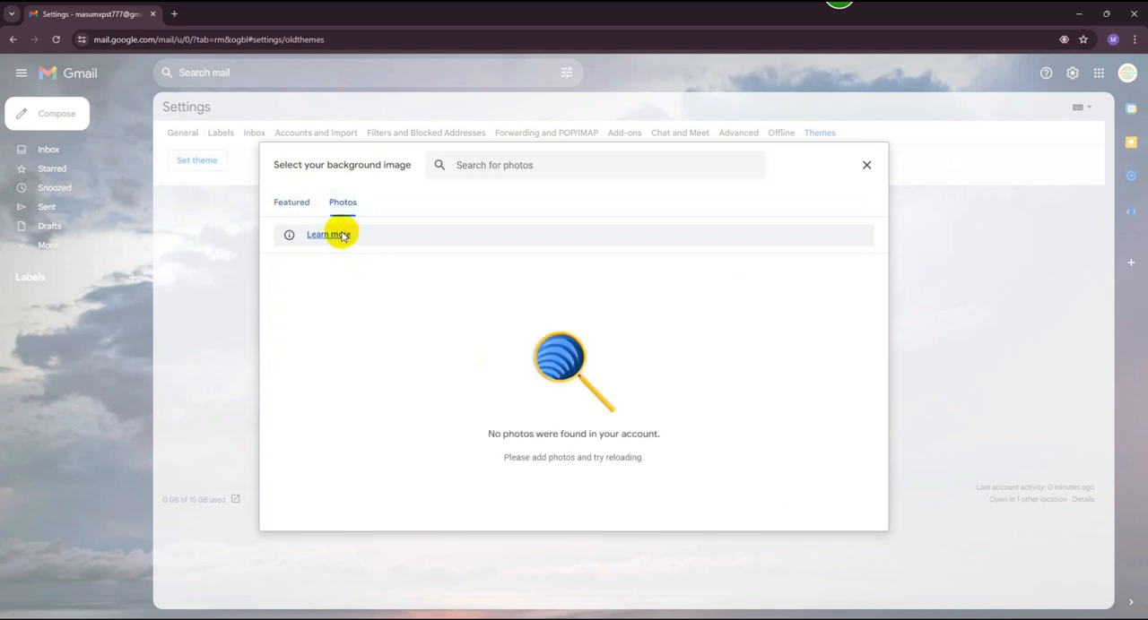
click(342, 236)
click(296, 14)
Browse the featured background images and cancel the theme selection.
click(299, 203)
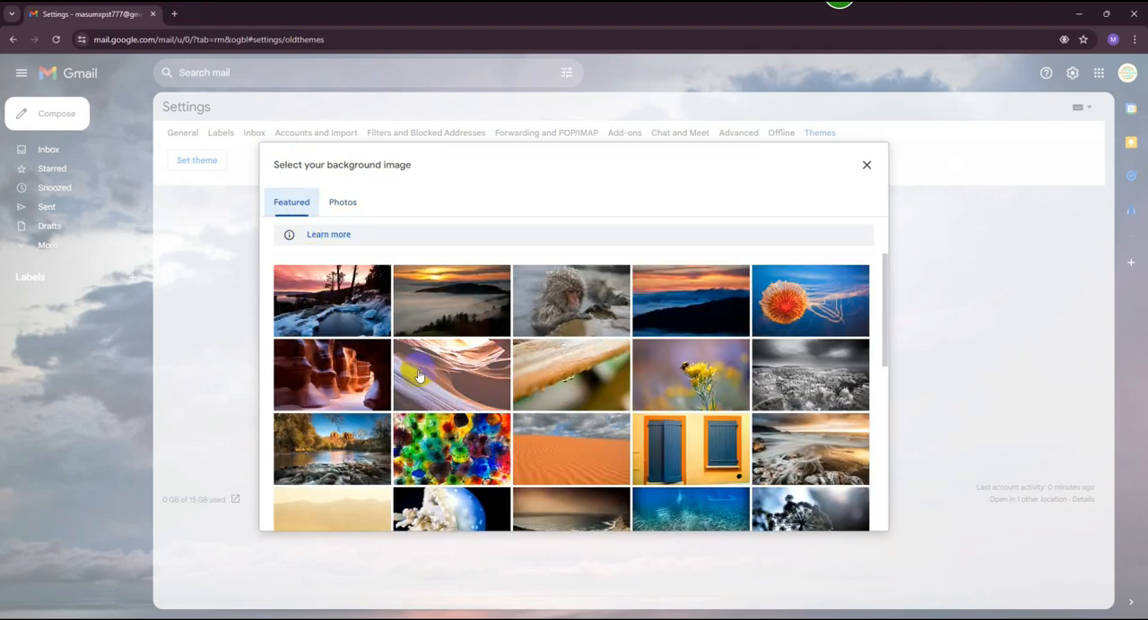
scroll(439, 424, down, 5)
scroll(440, 425, up, 5)
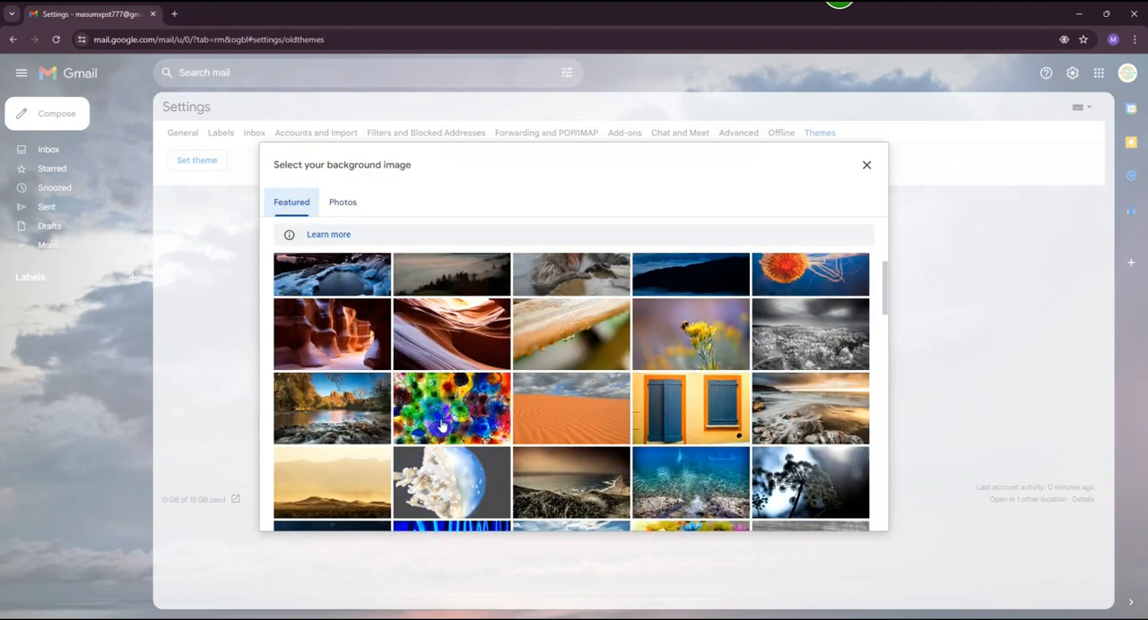
click(866, 166)
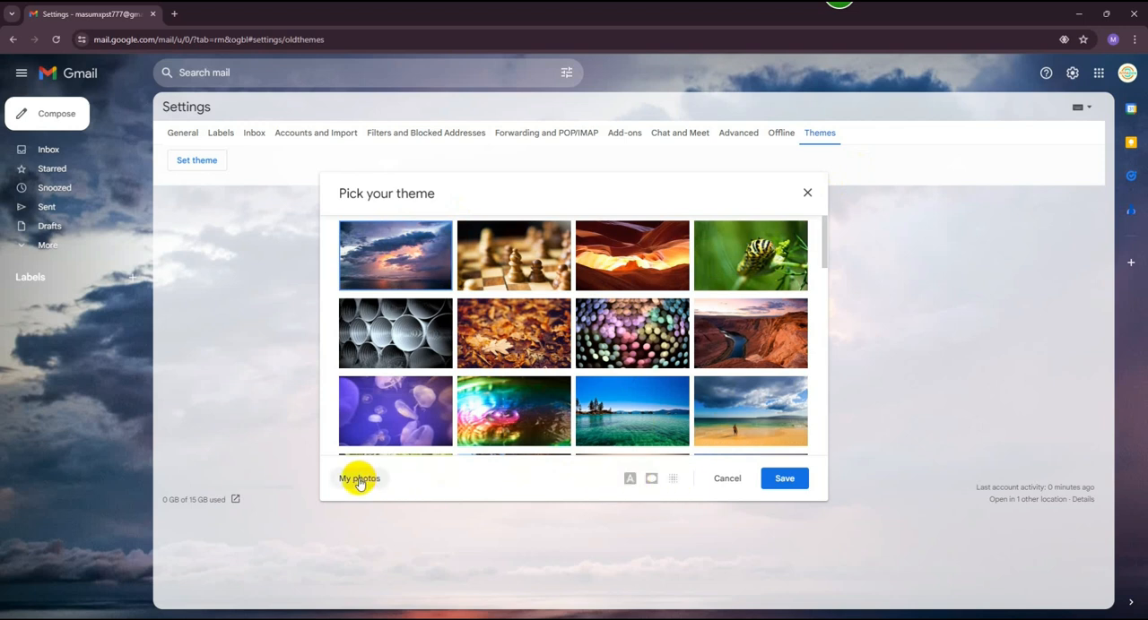
click(726, 479)
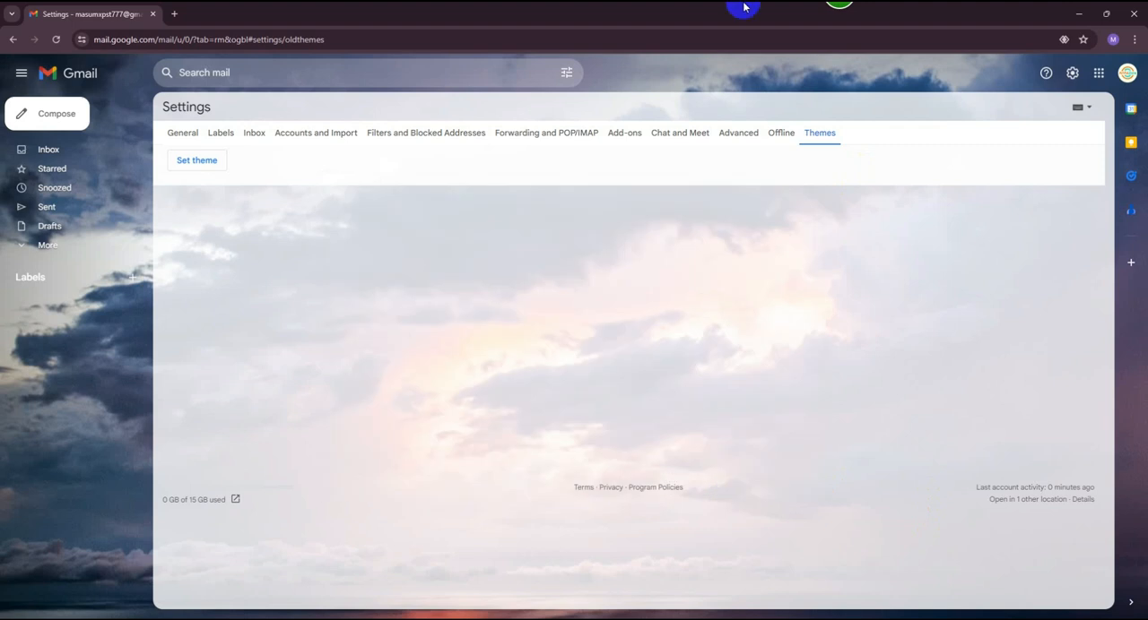
Return to the Gmail inbox and open a new browser tab.
click(55, 157)
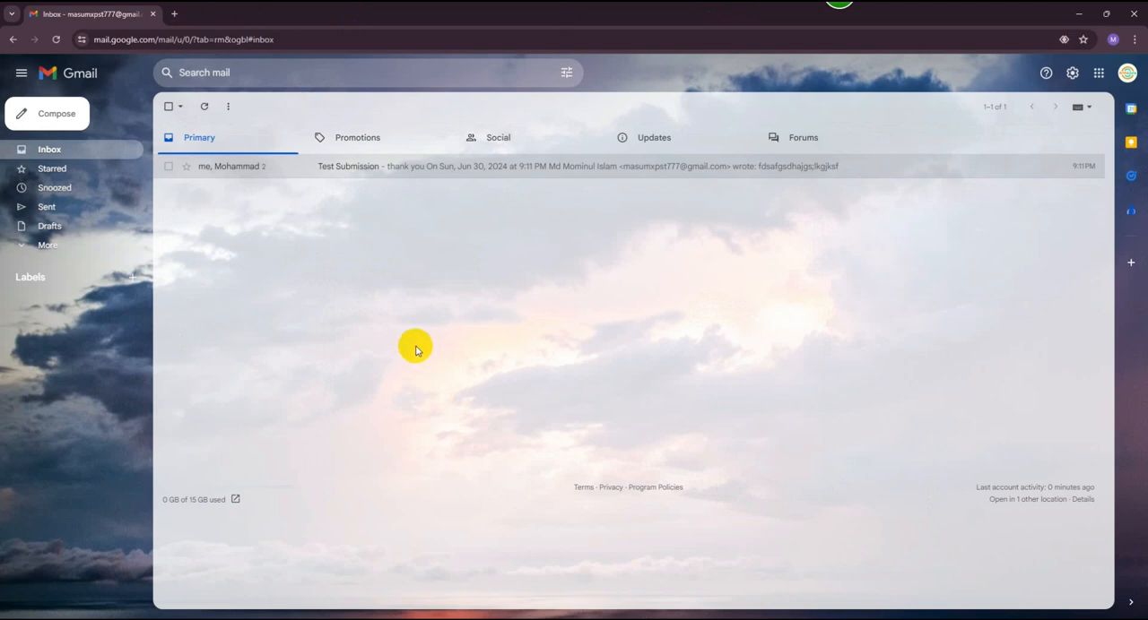
click(173, 11)
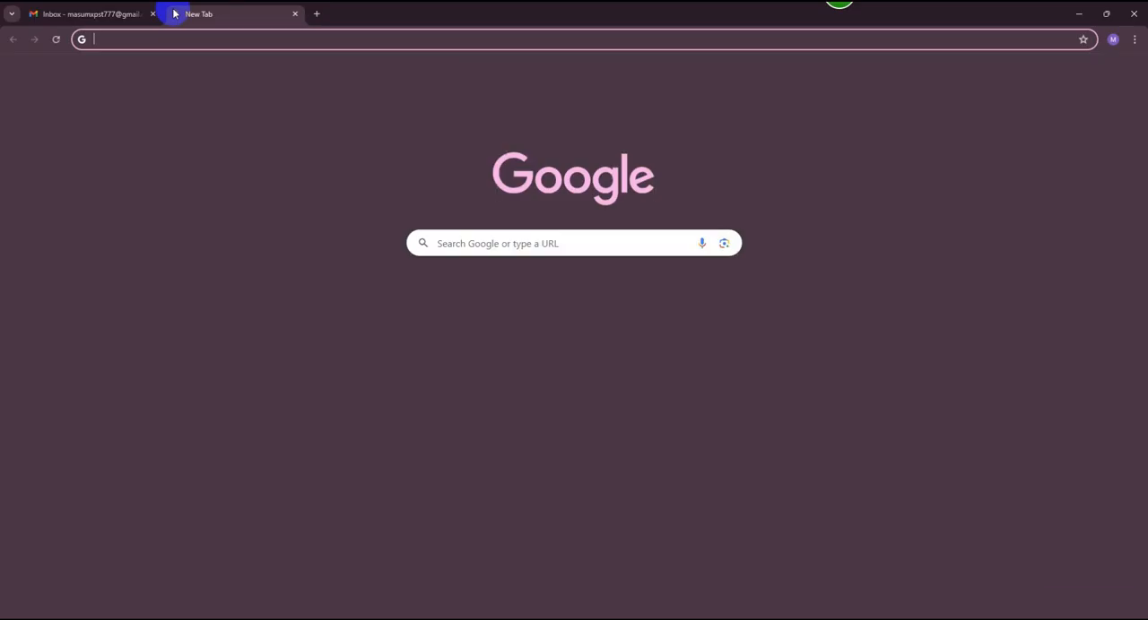
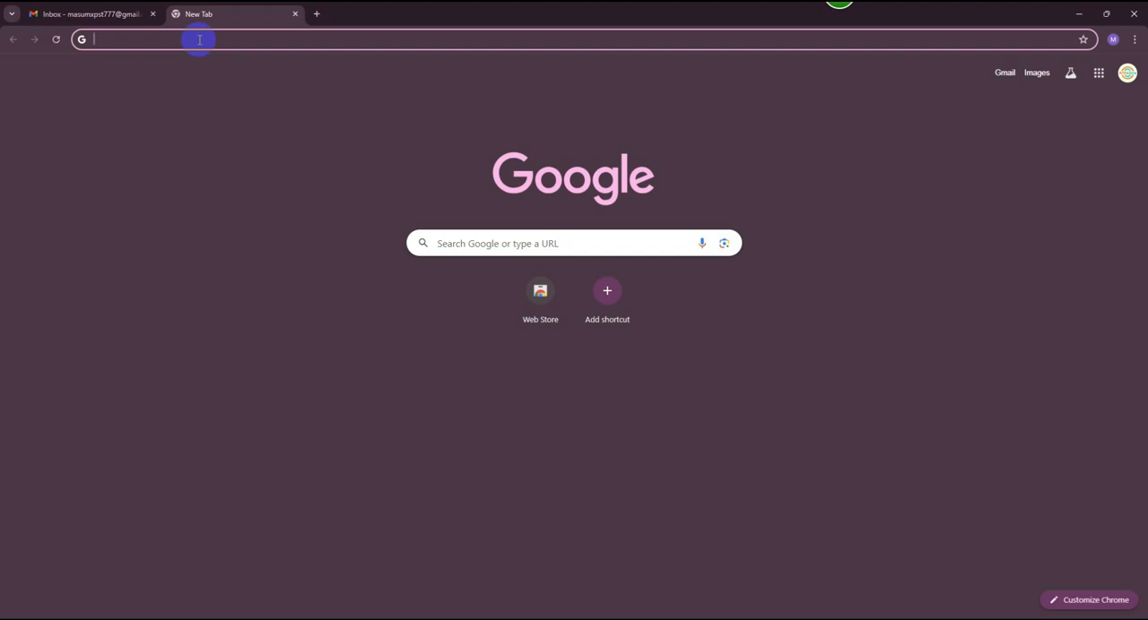
Search the web for "adobe account create" and try to open the "Create or update your Adobe account" result.
text(adob)
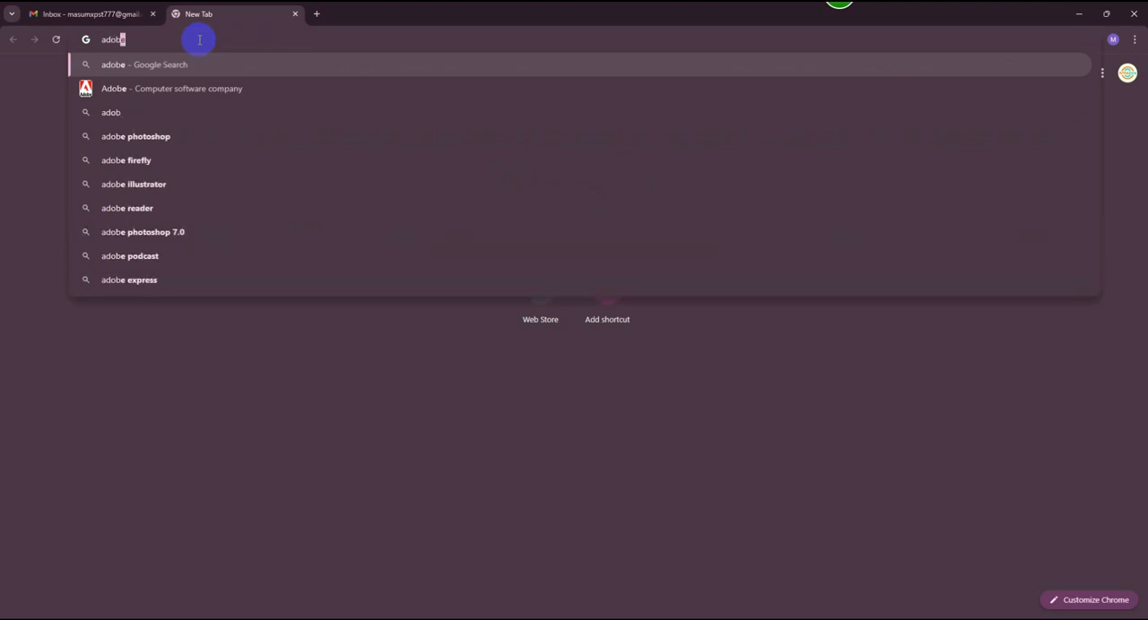
text(e accou)
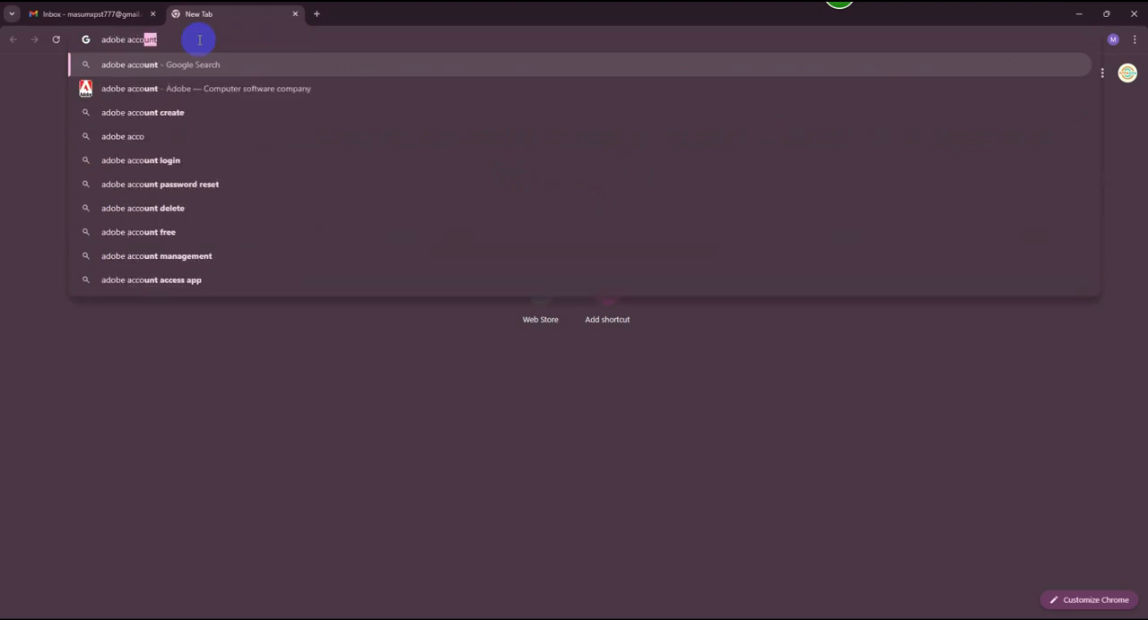
click(190, 114)
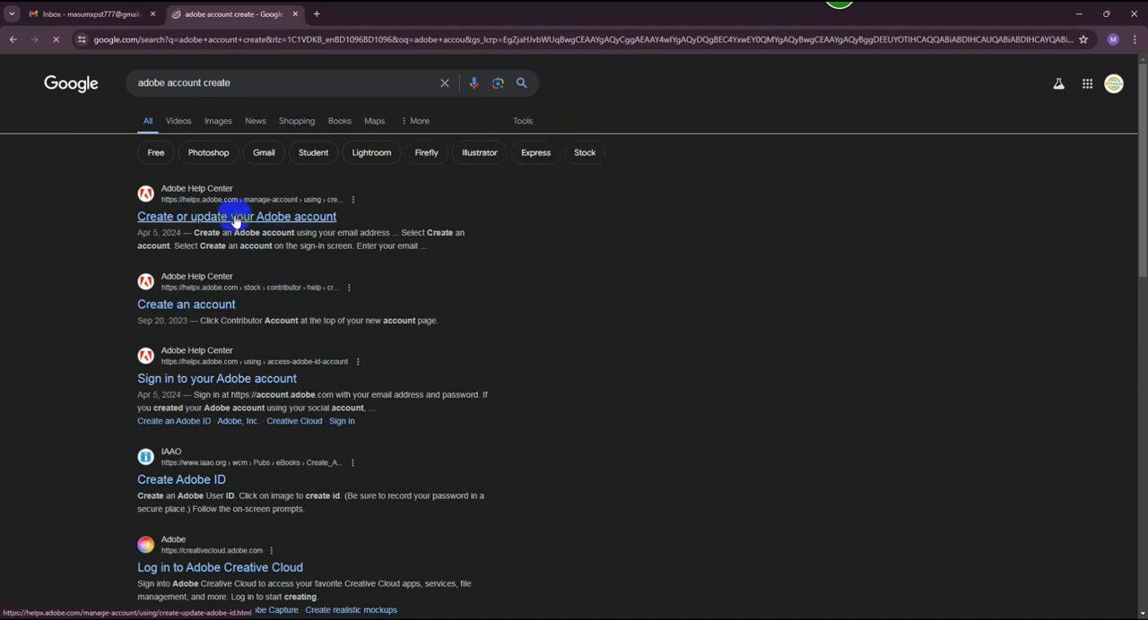
click(235, 218)
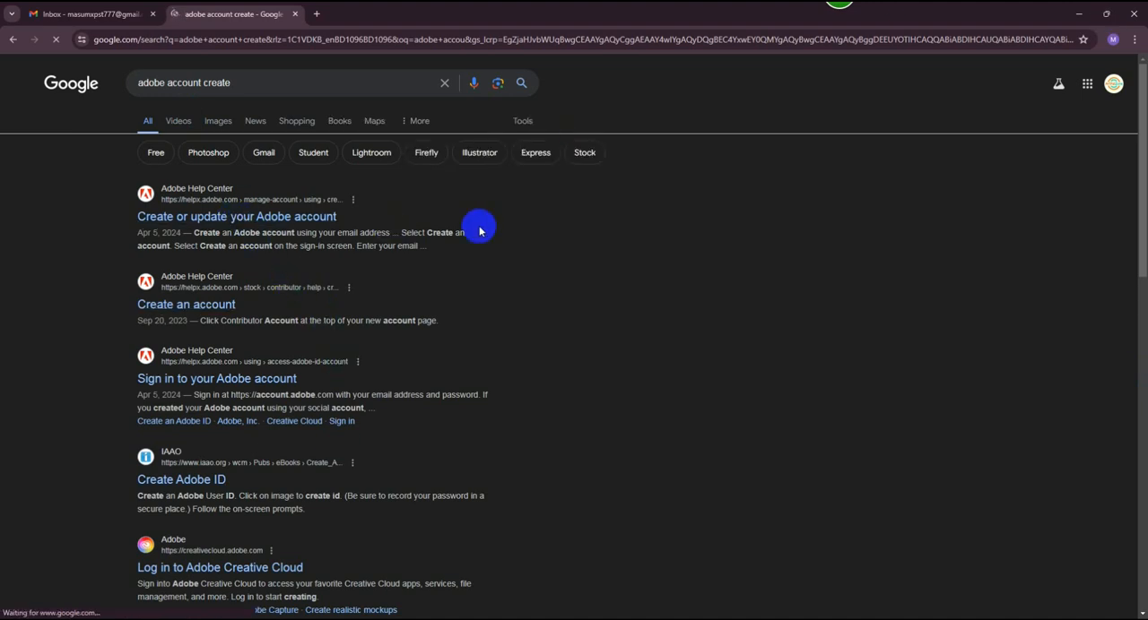
Try opening the "Sign in to your Adobe account" result in a separate tab and close the search results tab.
click(92, 13)
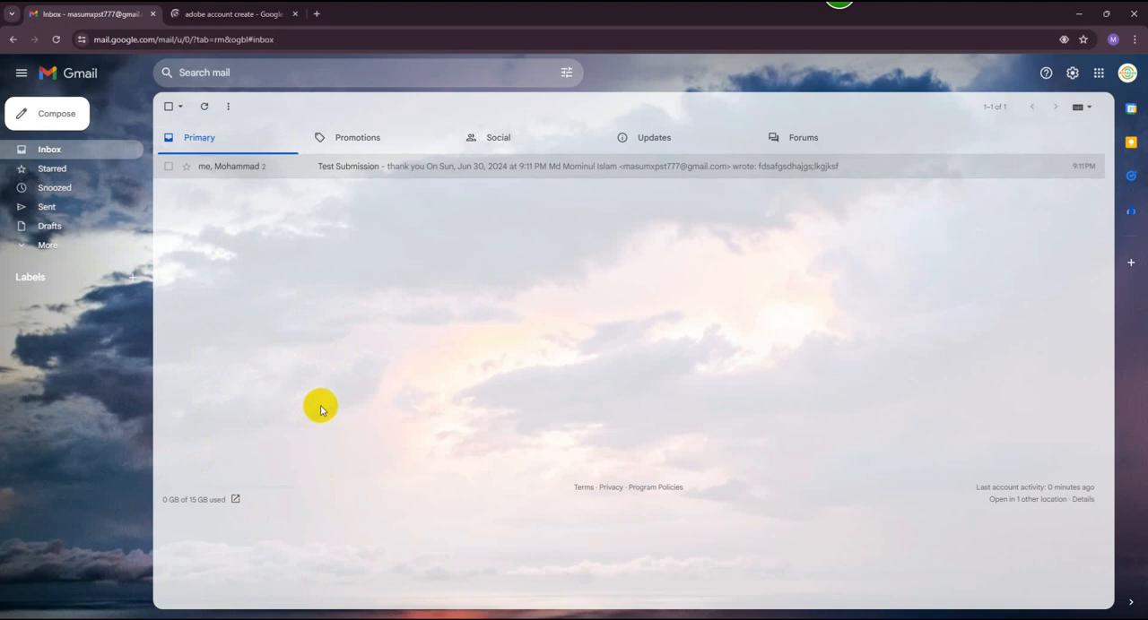
click(223, 12)
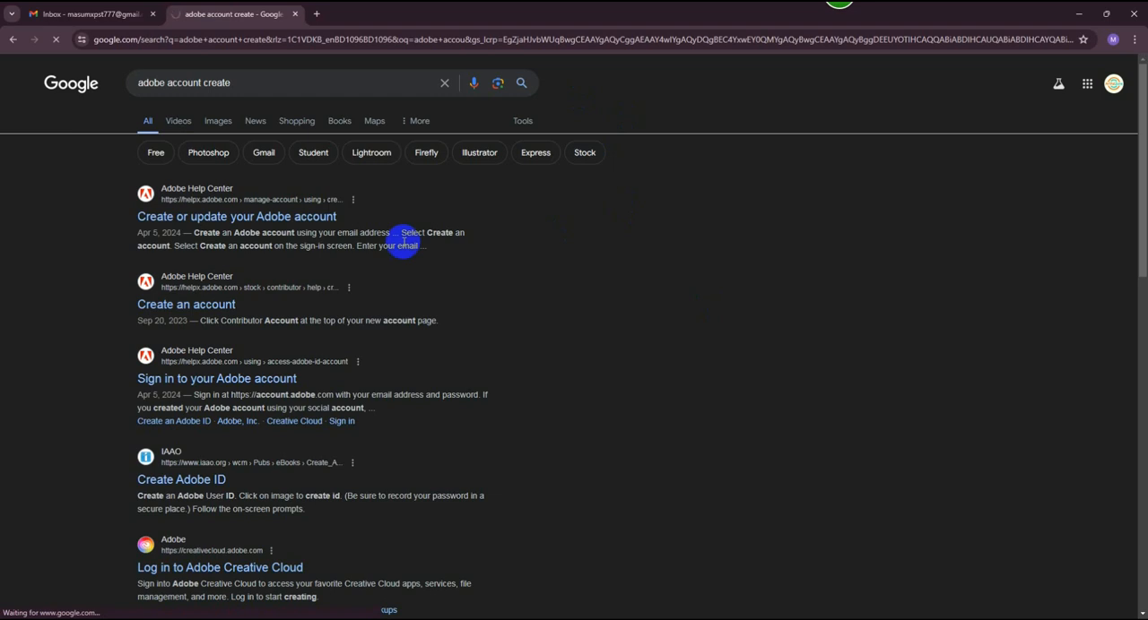
scroll(627, 242, down, 10)
scroll(628, 242, up, 8)
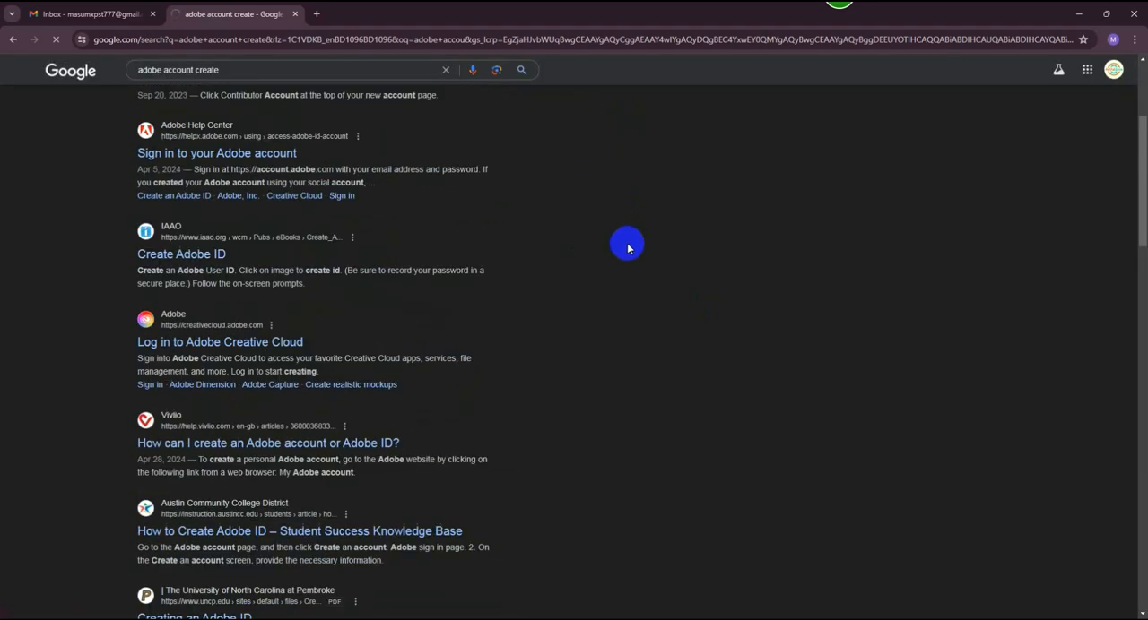
scroll(628, 248, up, 3)
right_click(185, 310)
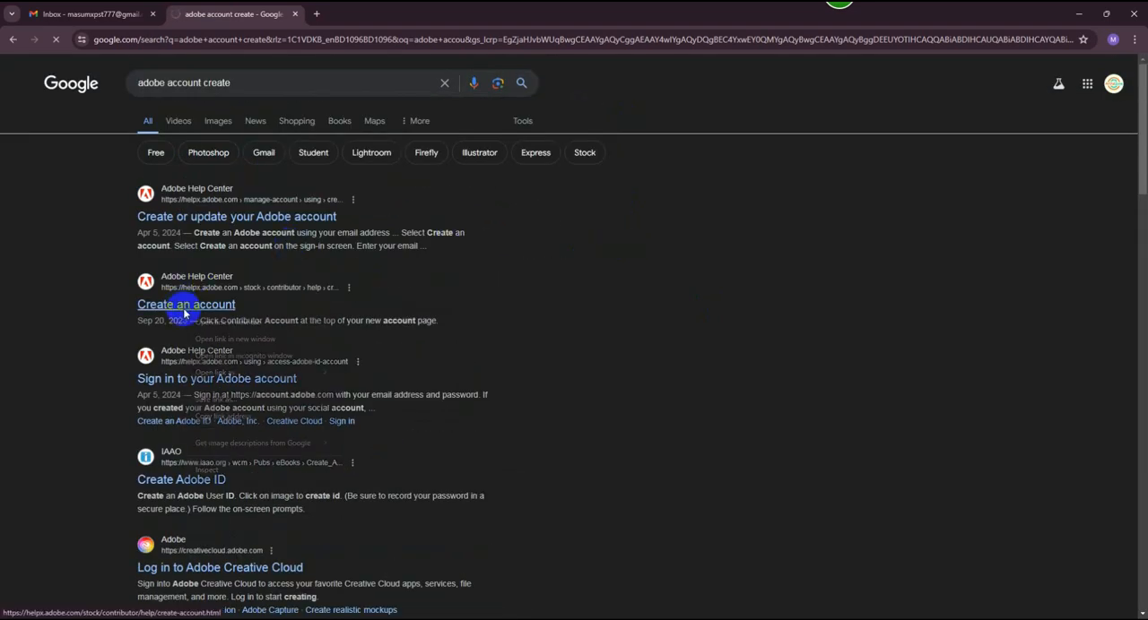
click(533, 279)
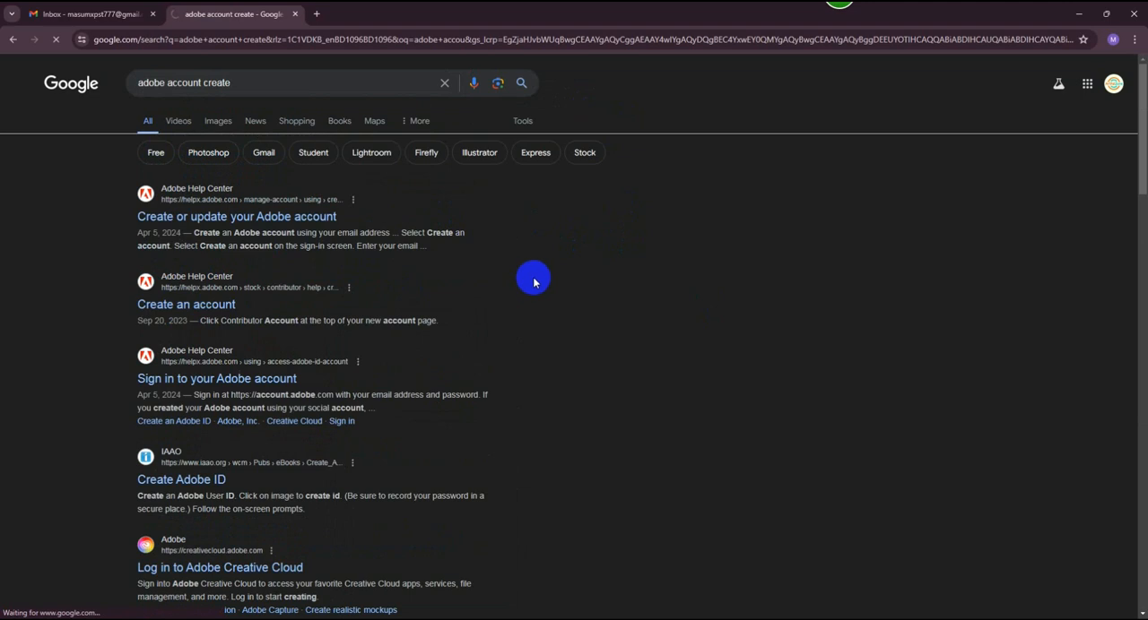
right_click(224, 380)
click(289, 387)
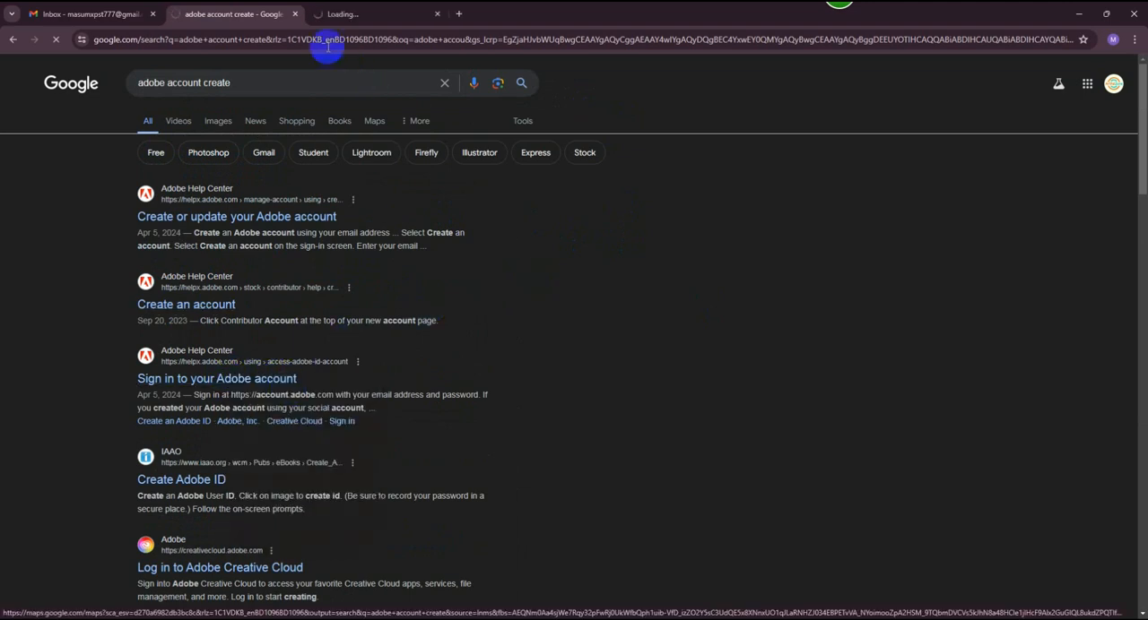
click(295, 14)
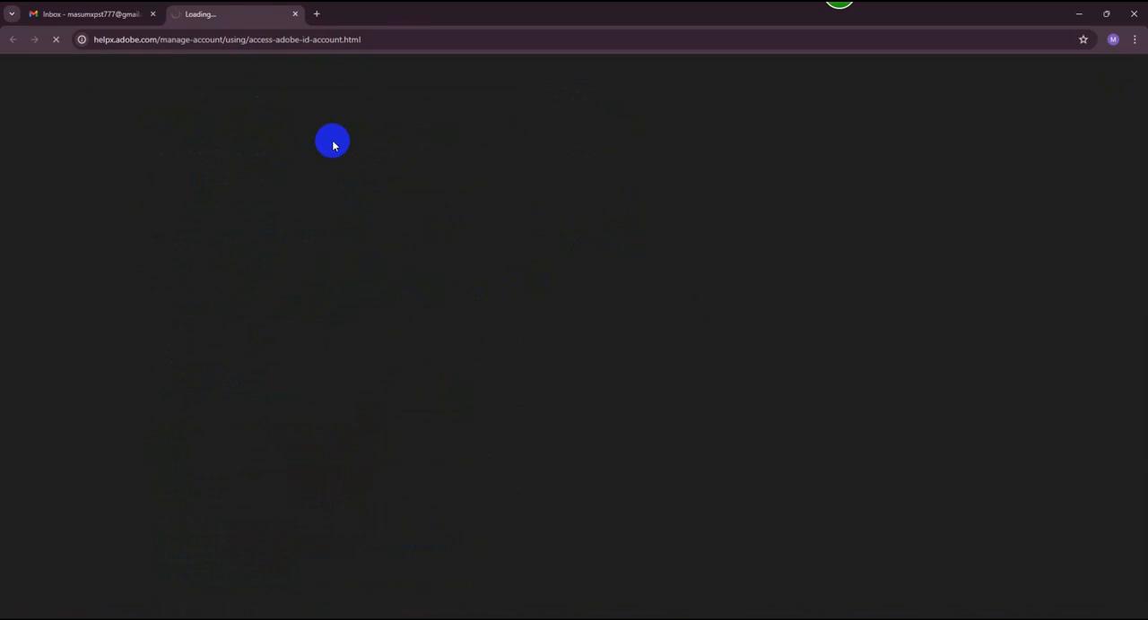
Search for "adobe account create" in a new tab and open the "Create or update your Adobe account" article.
click(316, 14)
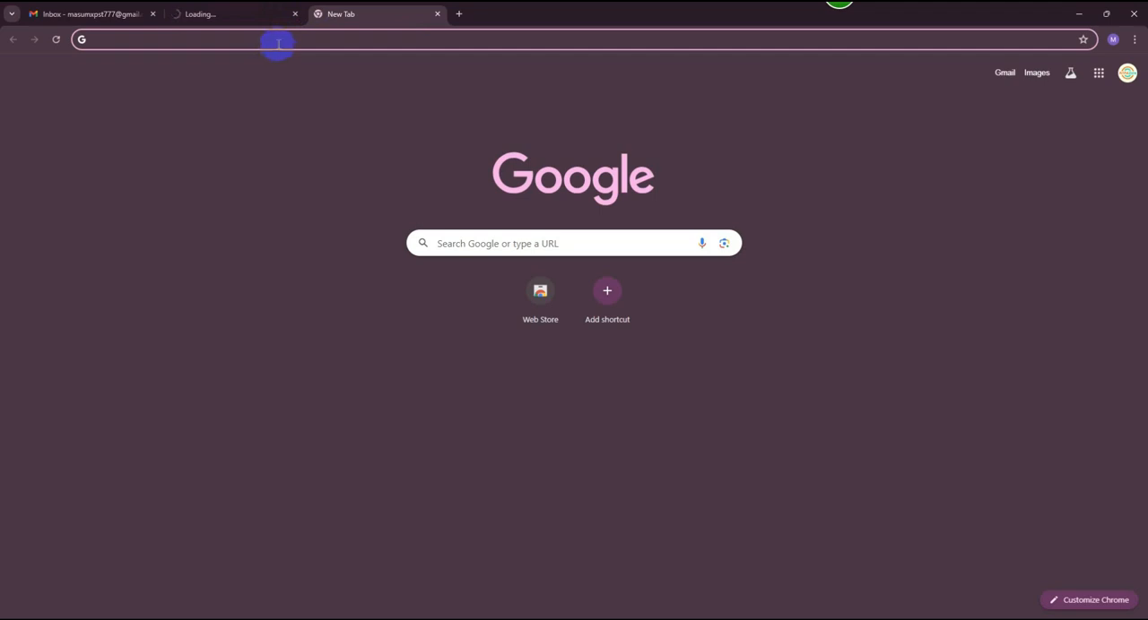
text(adobe)
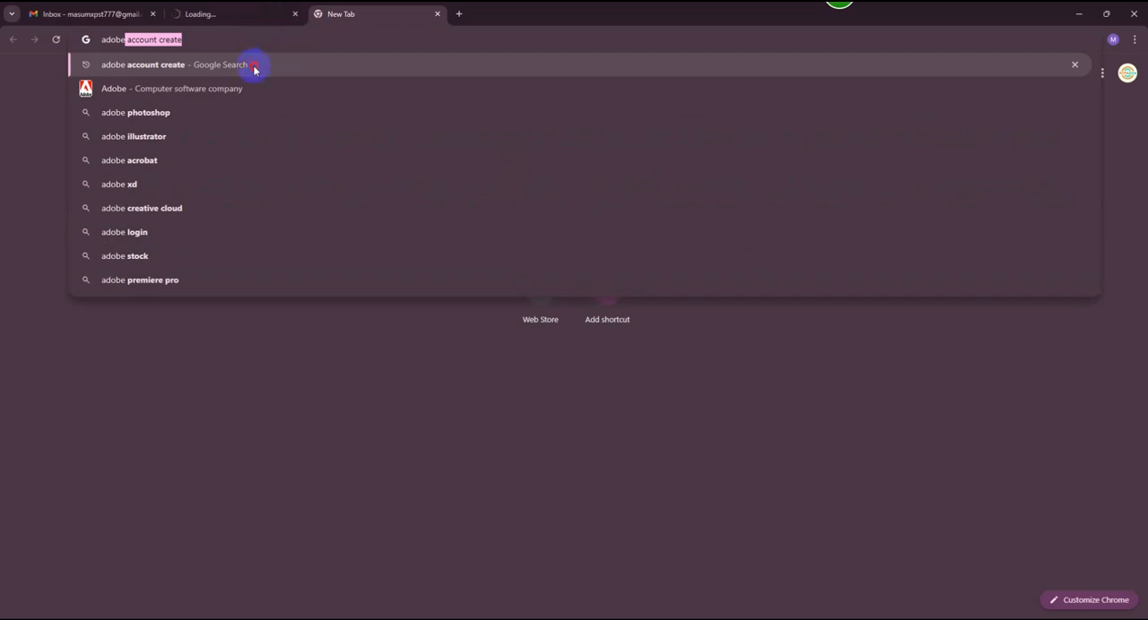
click(253, 66)
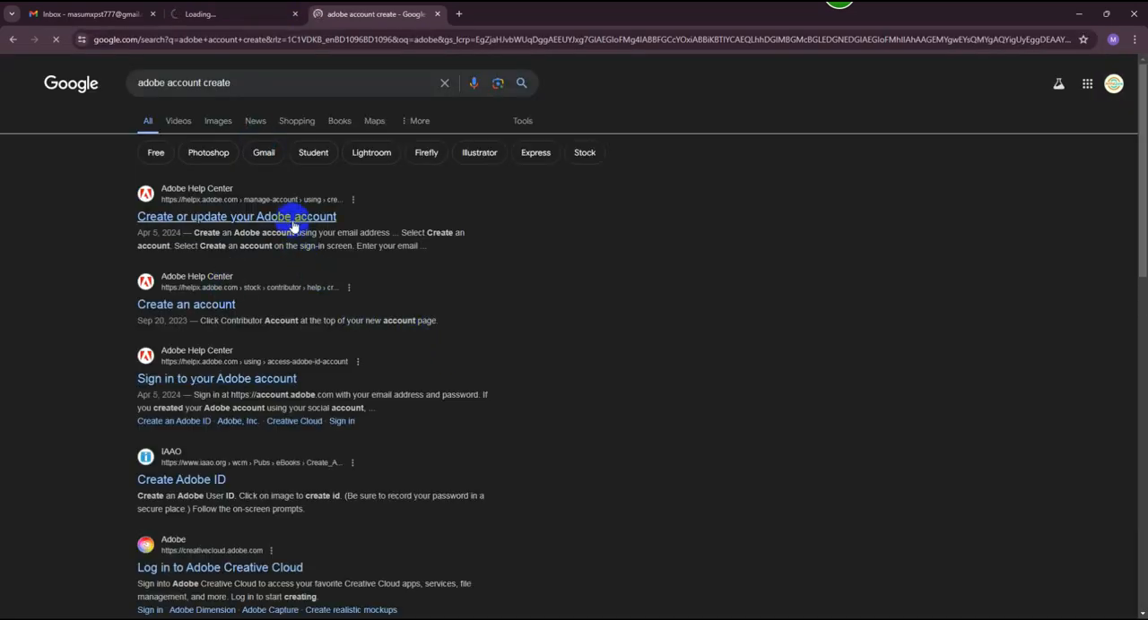
click(295, 218)
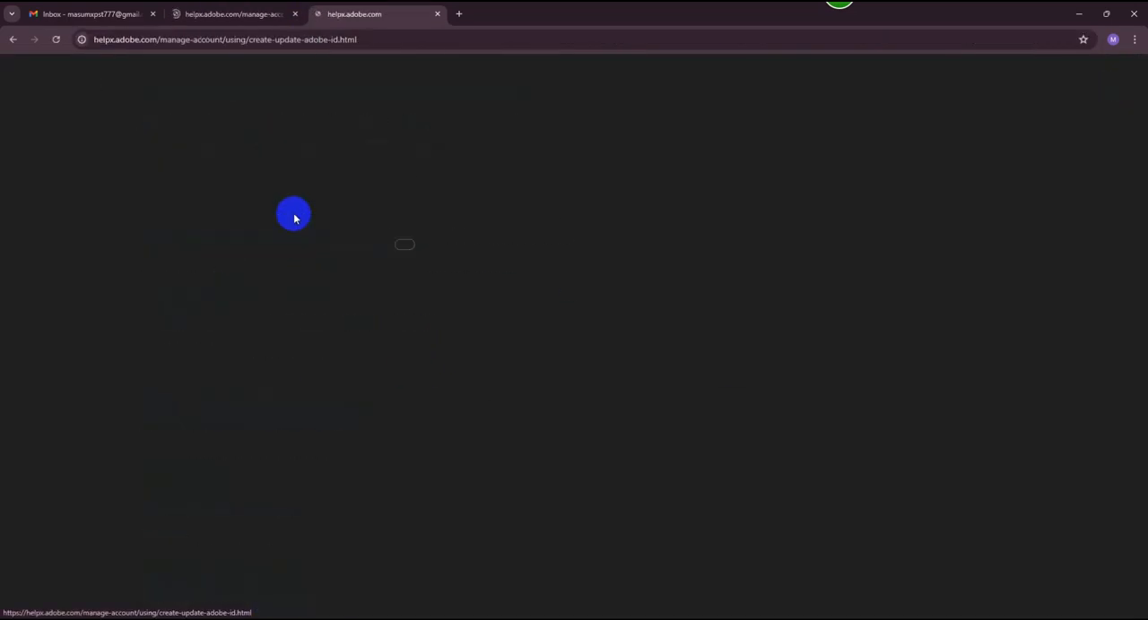
Close the tab with the Adobe sign-in help article and reload the "Create or update your Adobe account" page.
click(256, 12)
click(295, 14)
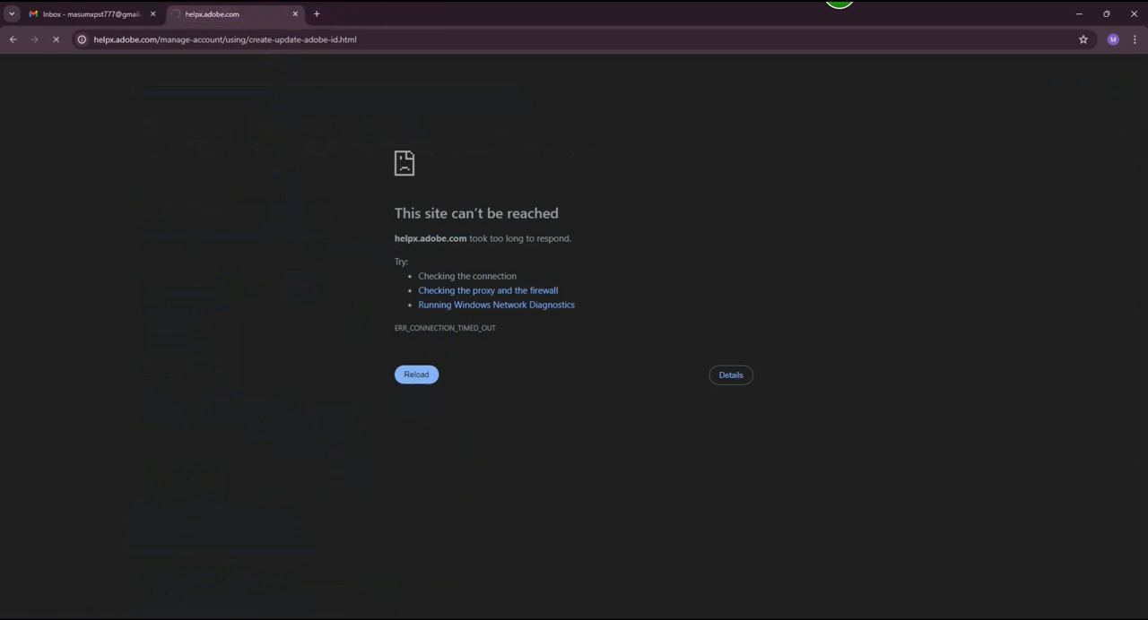
click(424, 376)
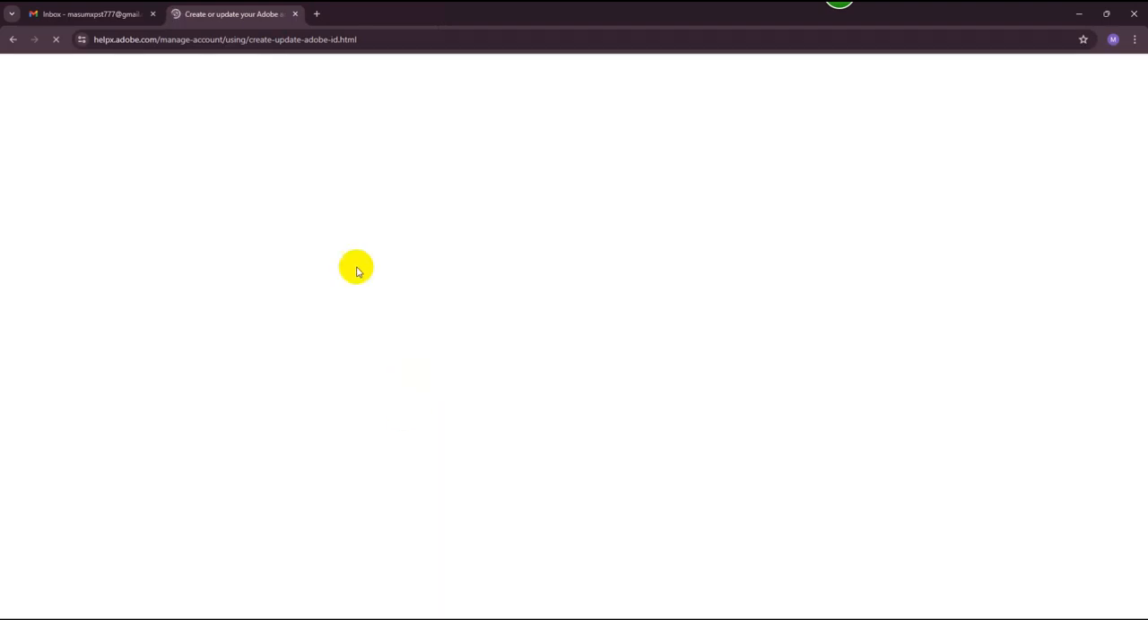
click(93, 12)
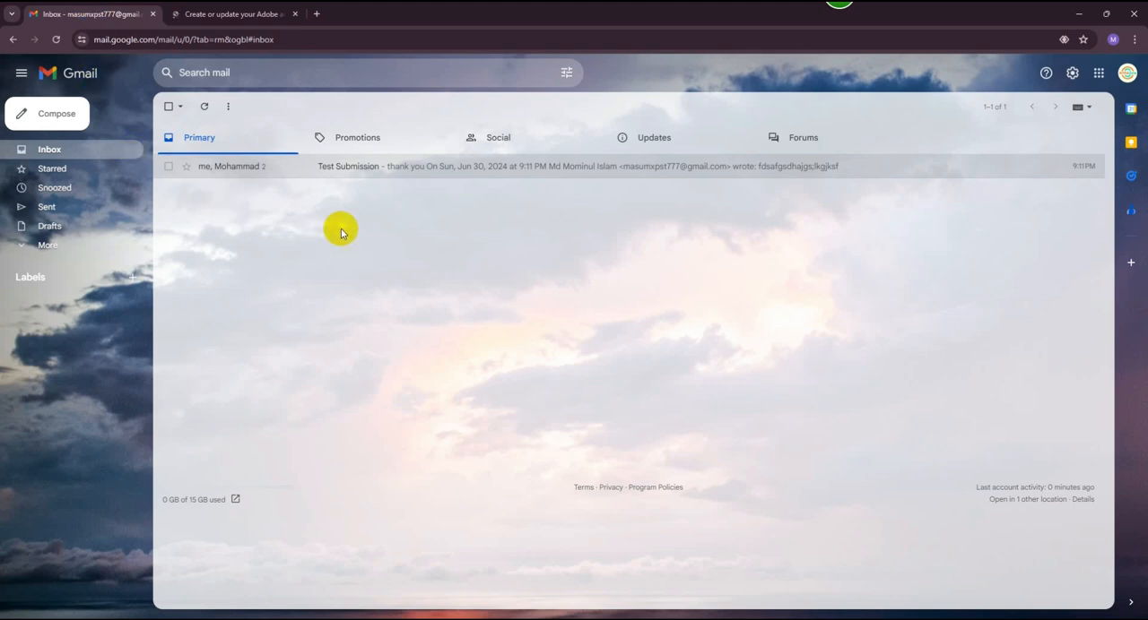
click(245, 13)
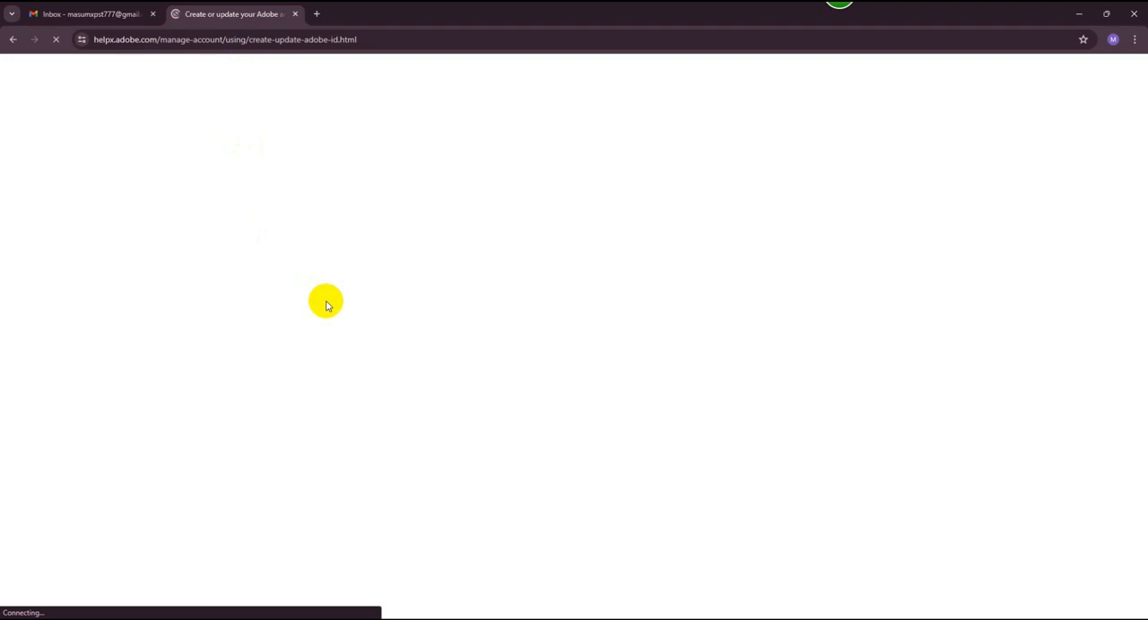
Search the web for "netspeed" in a new tab, correcting the suggested query "netspeedmonitor".
click(315, 15)
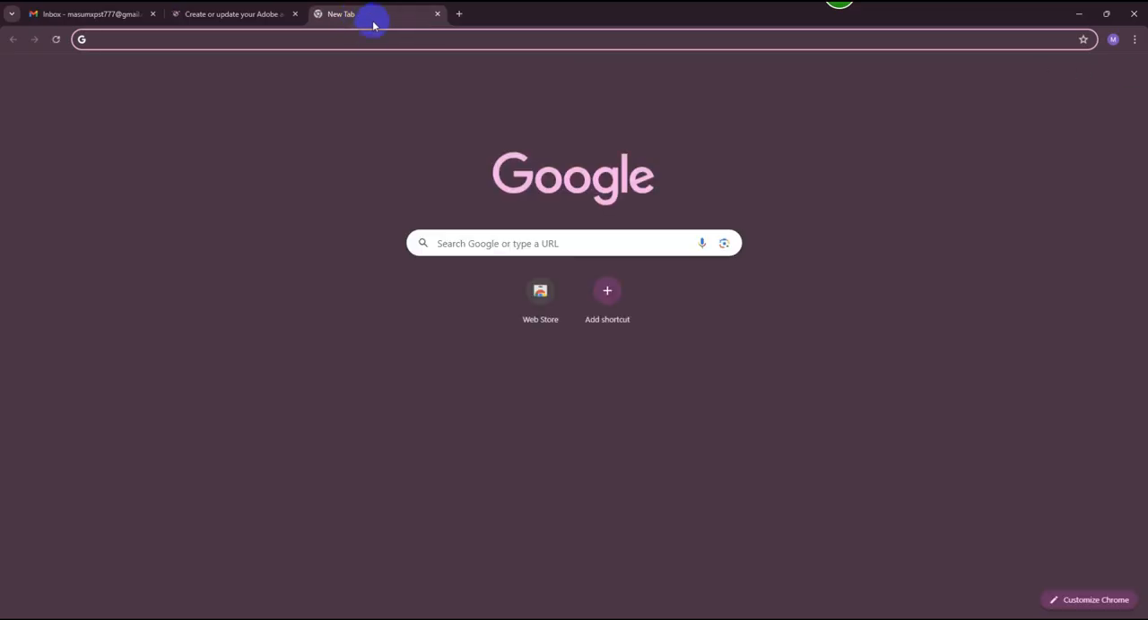
click(369, 39)
text(netspeed)
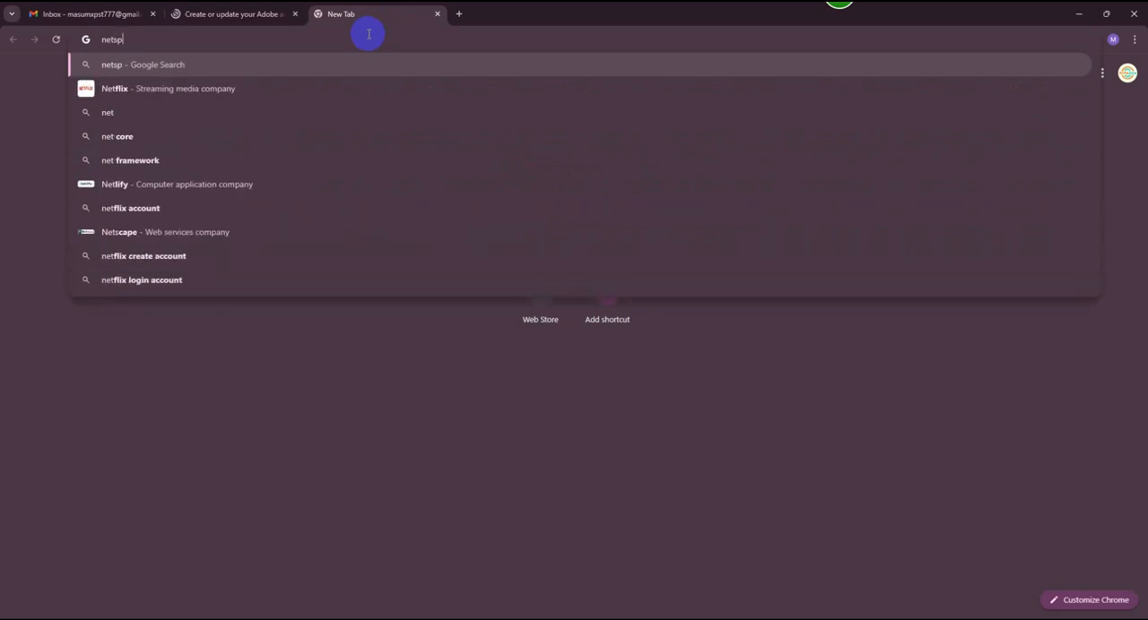
click(224, 90)
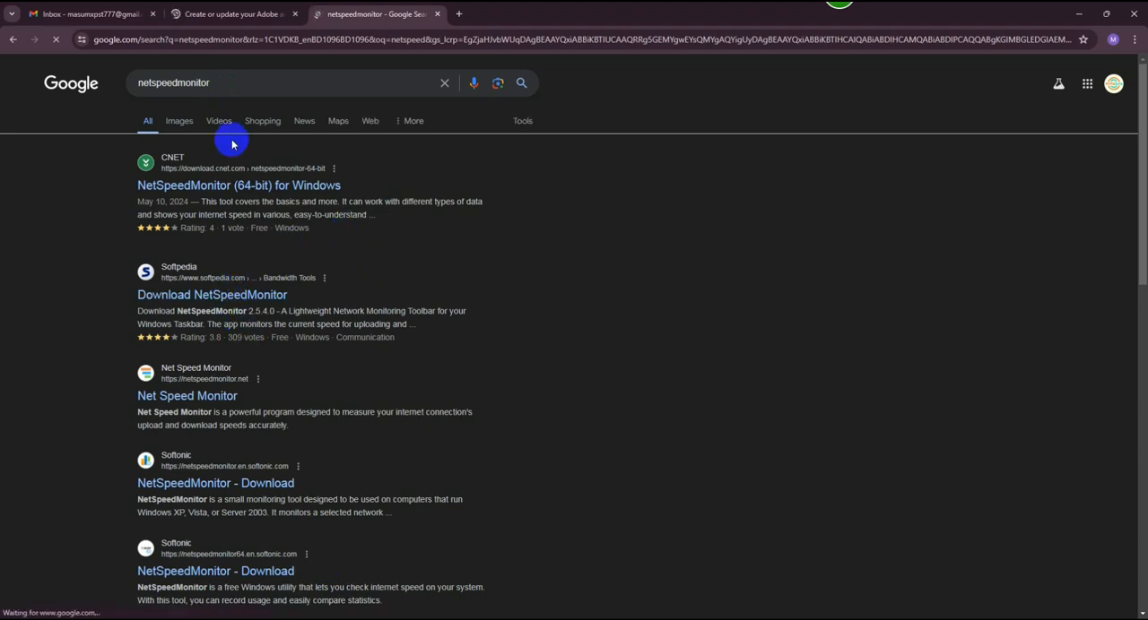
click(183, 90)
key(BackSpace)
key(BackSpace)
key(BackSpace)
key(BackSpace)
key(BackSpace)
key(BackSpace)
key(BackSpace)
click(258, 153)
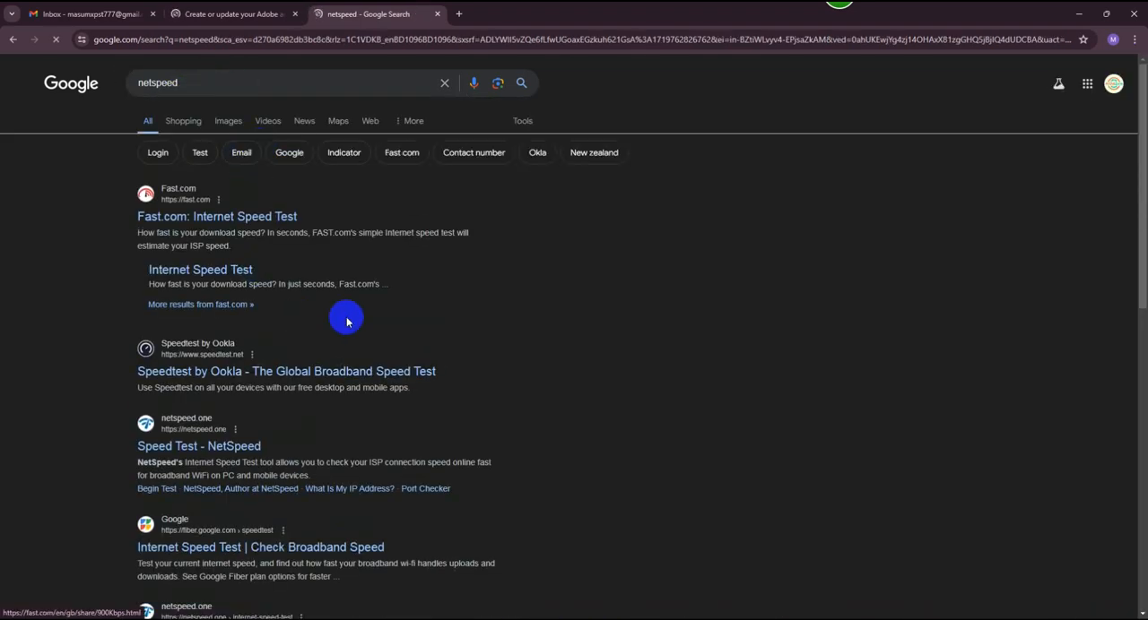
Open the "Speed Test - NetSpeed" result in its own tab and close the search results tab.
scroll(341, 320, down, 2)
middle_click(215, 269)
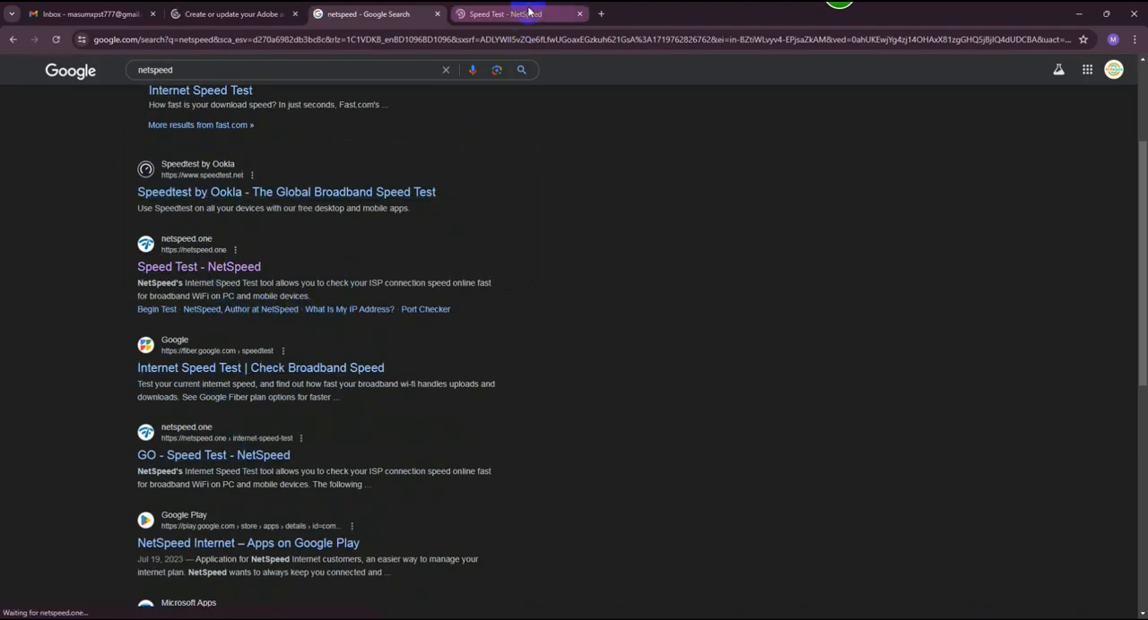
click(525, 13)
click(439, 14)
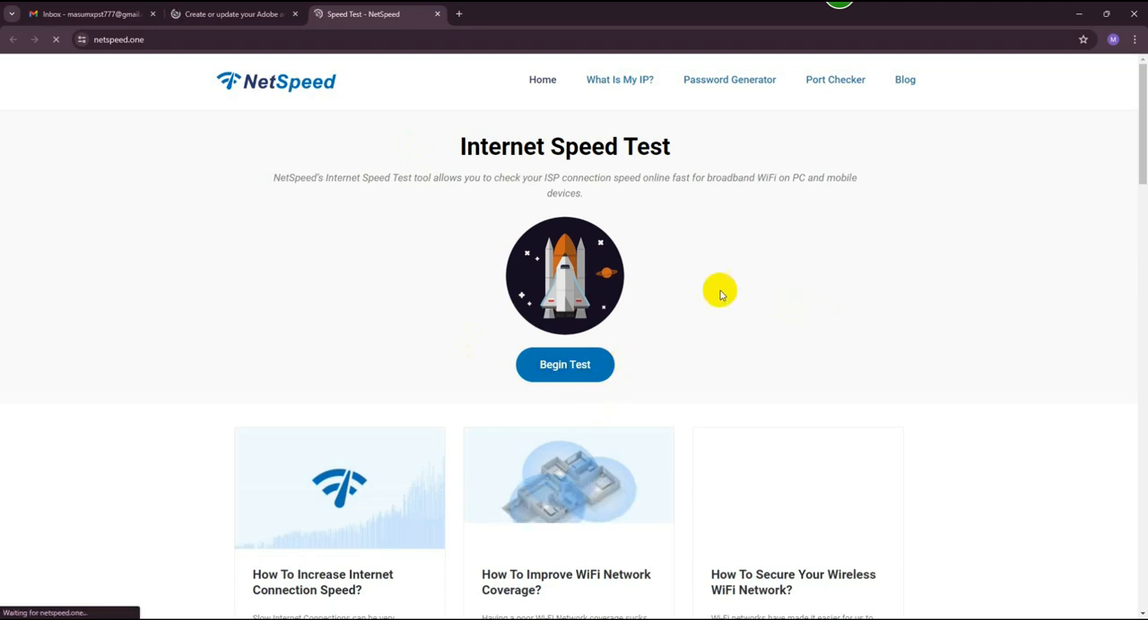
Begin NetSpeed's internet speed test and allow netspeed.one to show notifications.
click(575, 365)
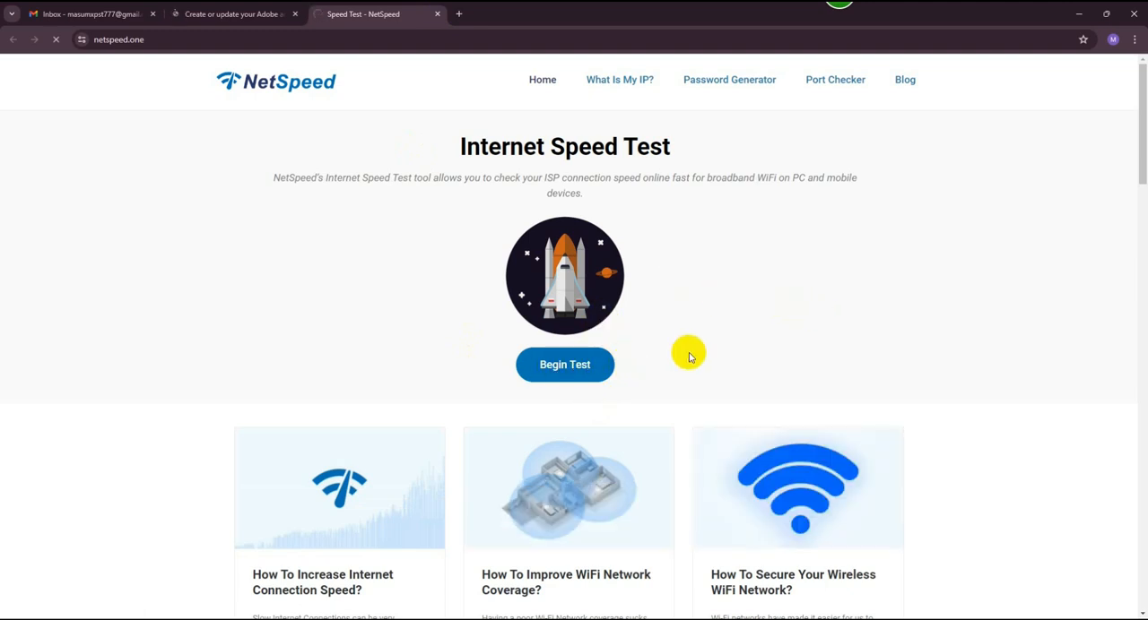
scroll(681, 352, down, 5)
scroll(574, 353, up, 2)
scroll(520, 356, up, 2)
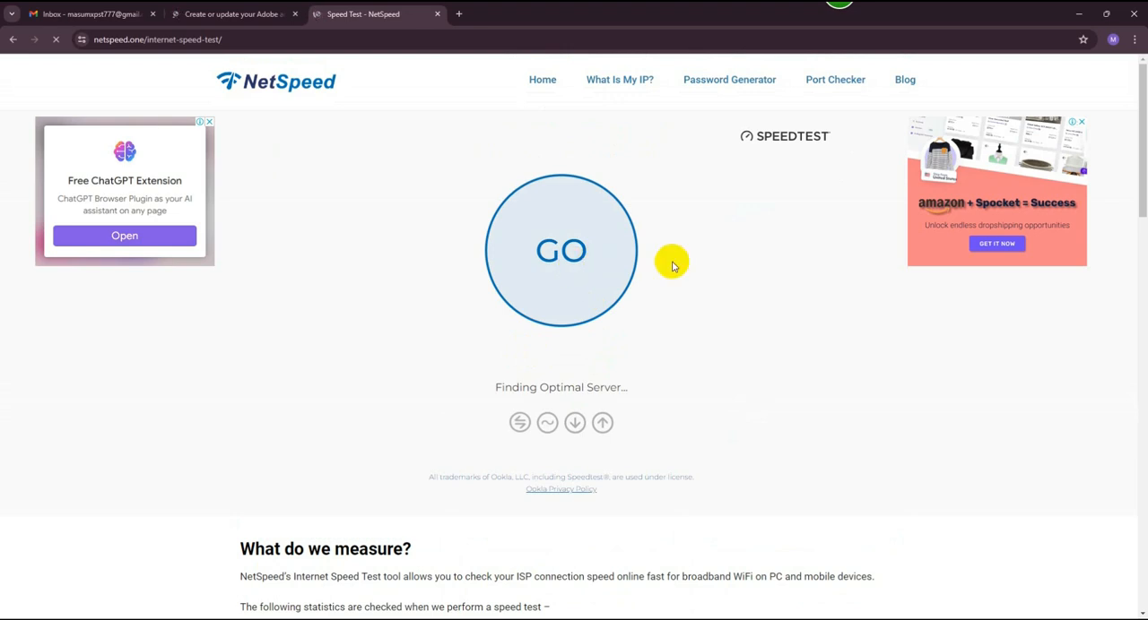
click(220, 13)
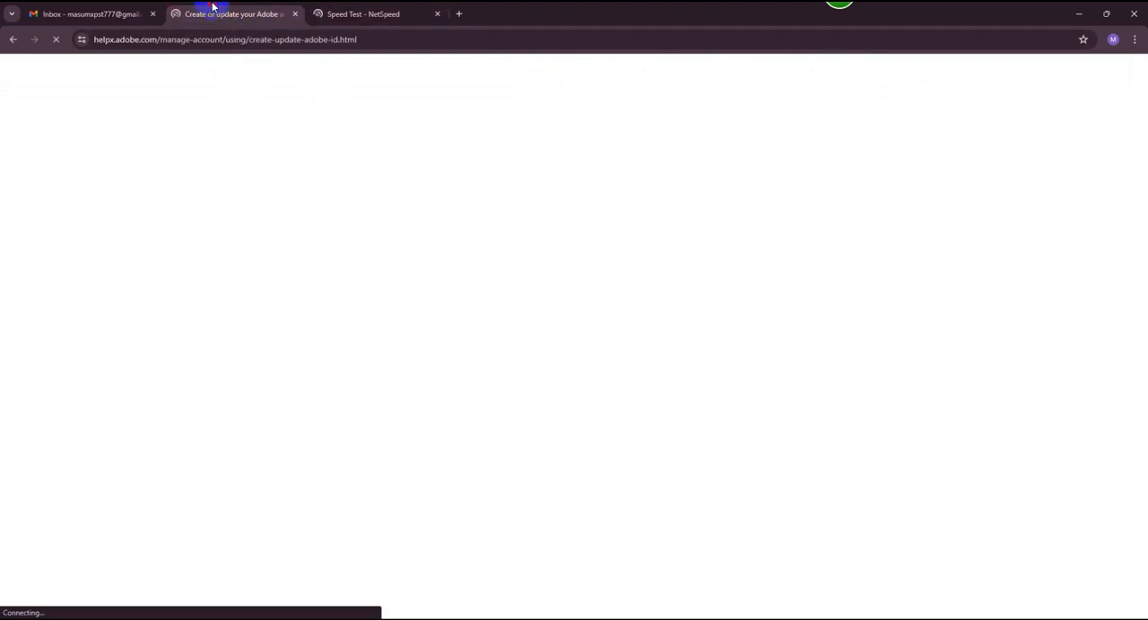
click(376, 14)
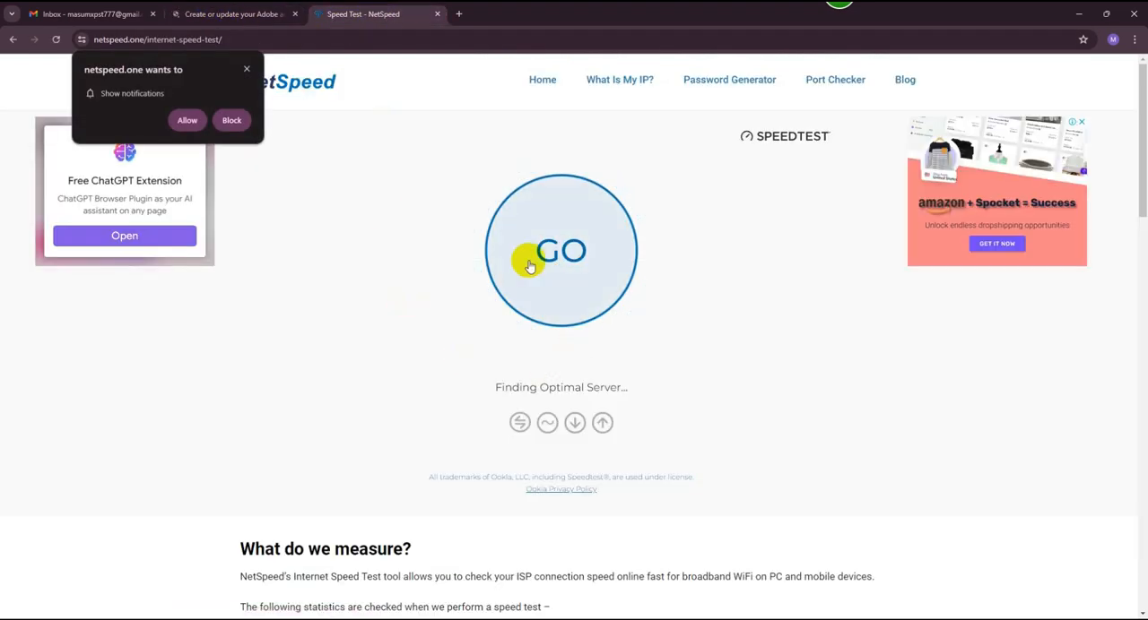
click(188, 122)
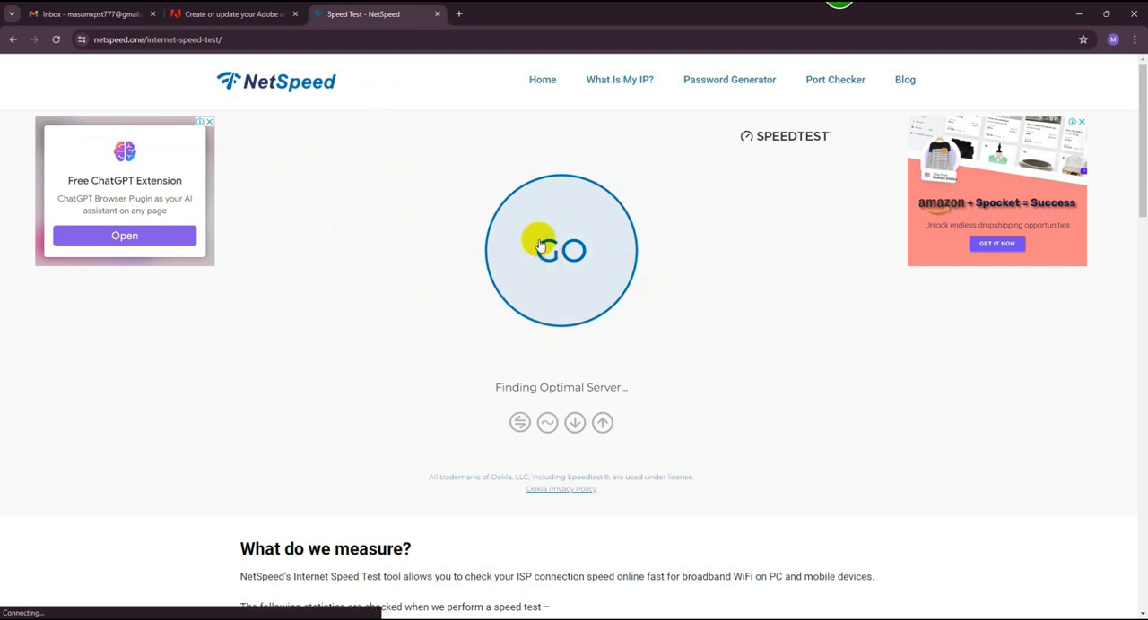
Open account.adobe.com from the Adobe account creation article and close the article's tab.
click(251, 12)
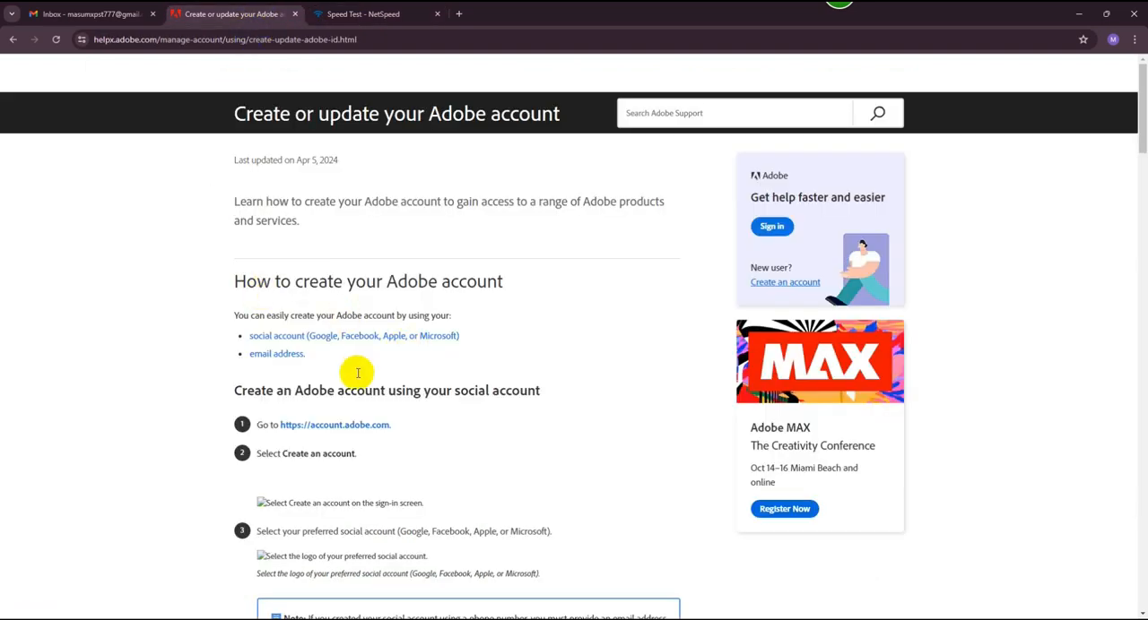
click(334, 426)
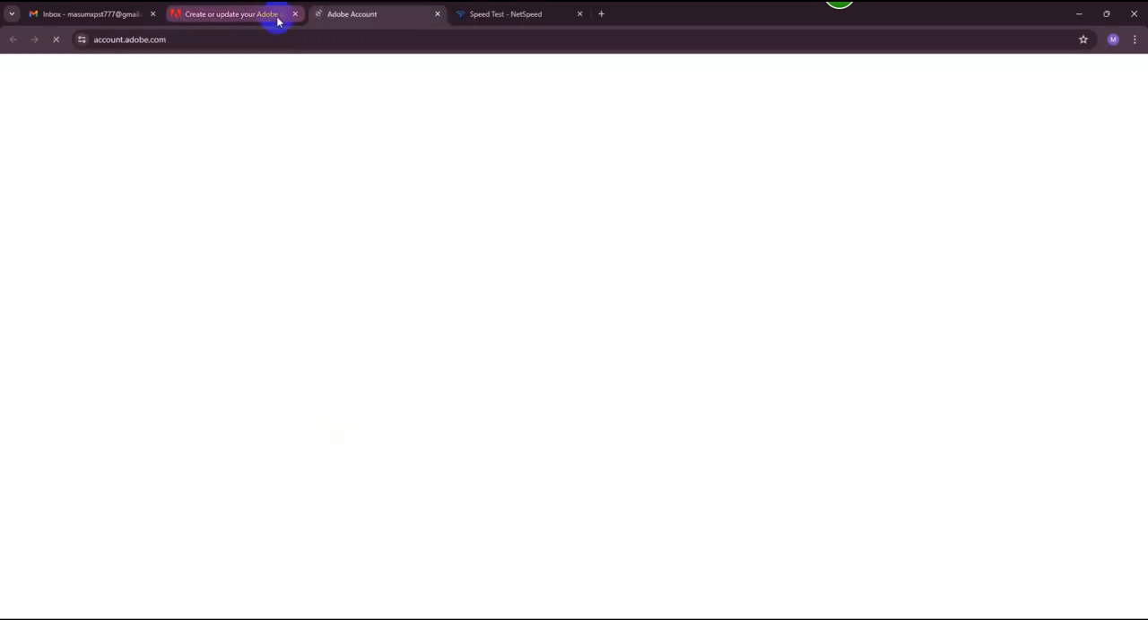
click(295, 14)
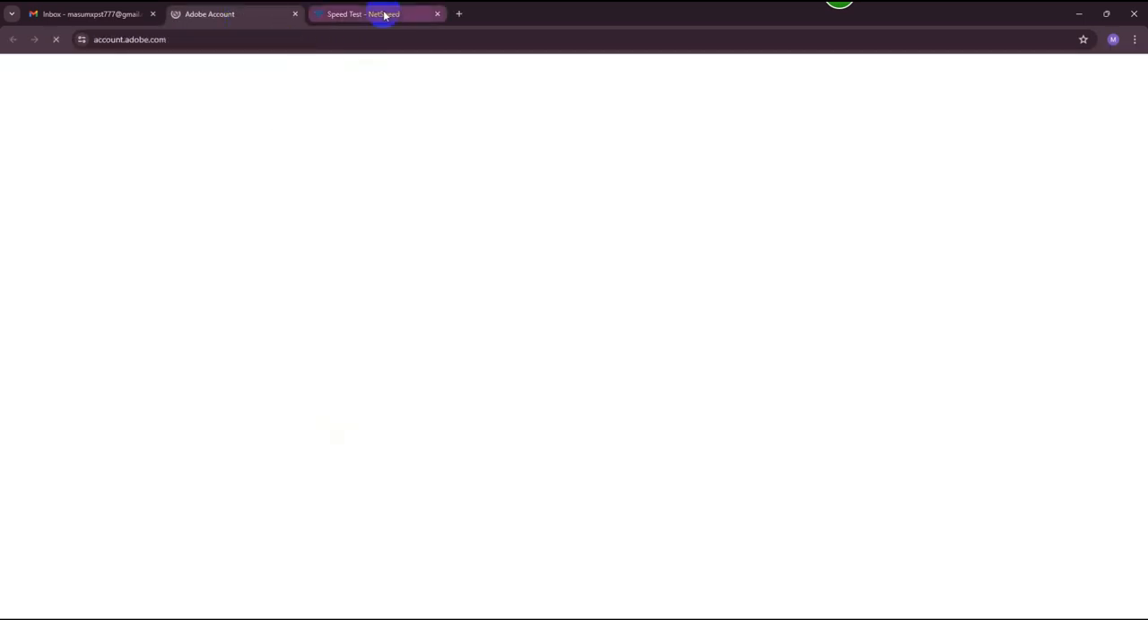
Return to the NetSpeed page and check on the speed test.
click(384, 14)
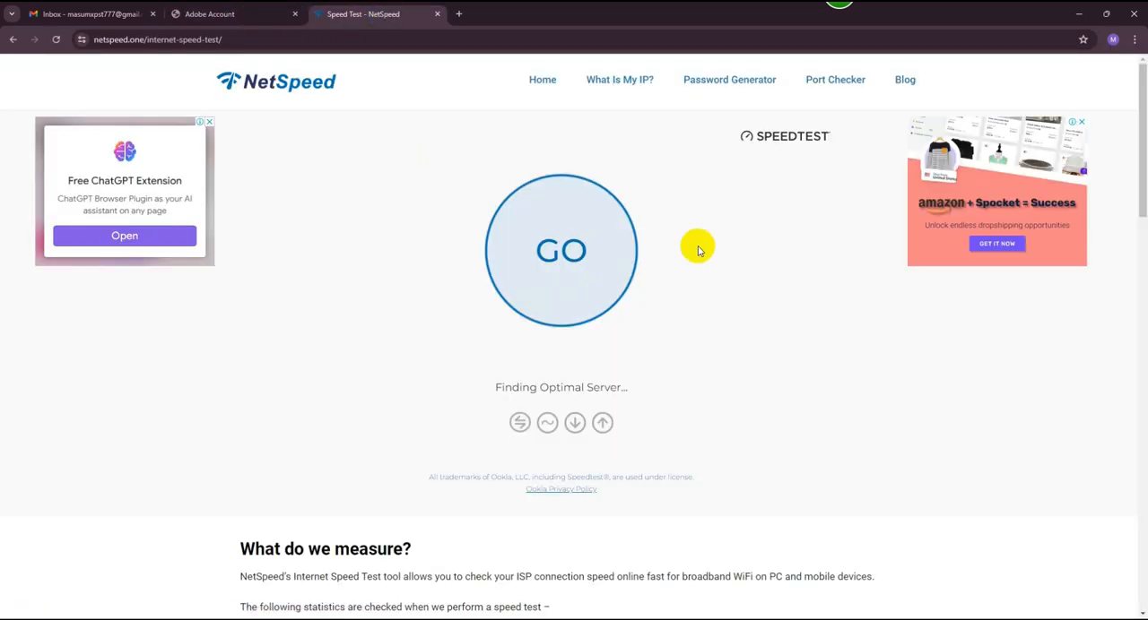
right_click(698, 251)
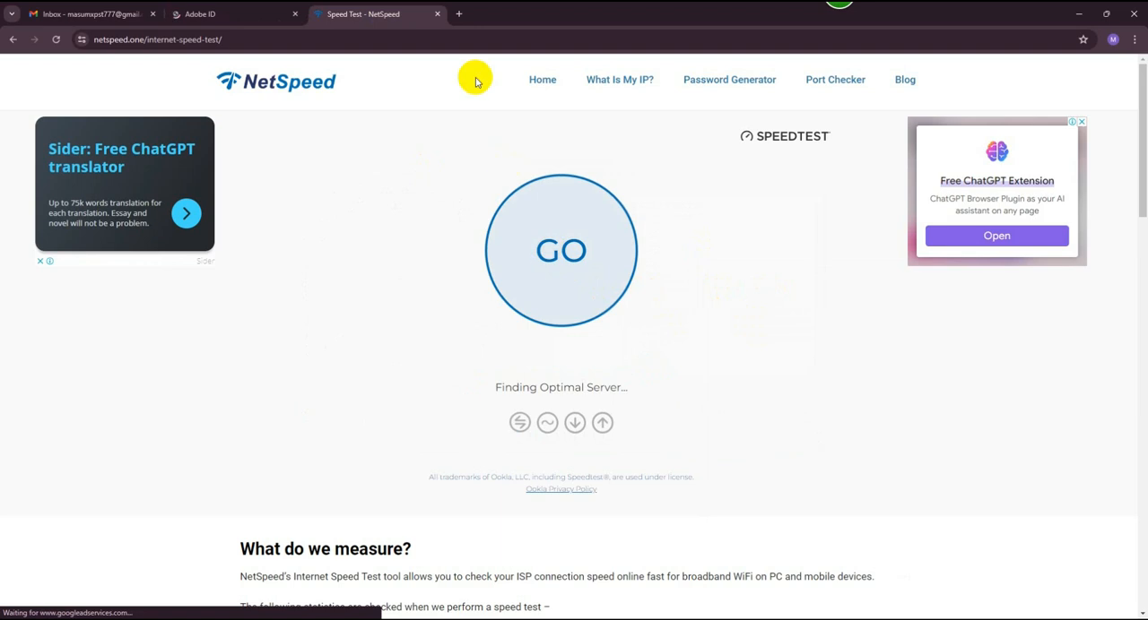
Close the NetSpeed tab, start creating an Adobe account with the existing Google account, and consent to the Adobe sign-in.
click(436, 14)
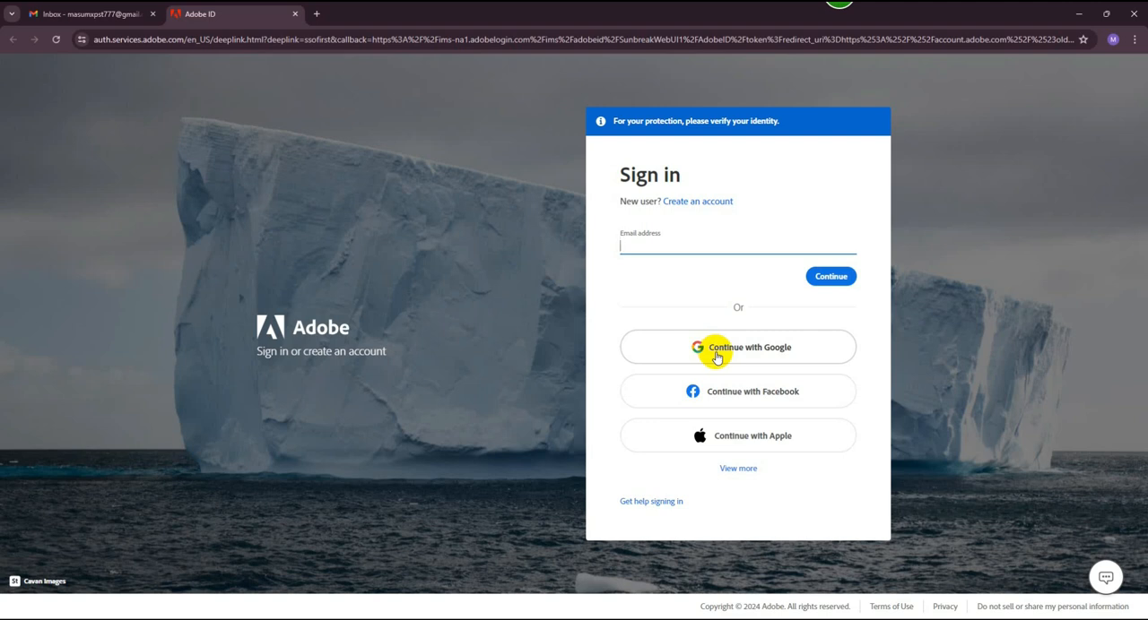
click(708, 205)
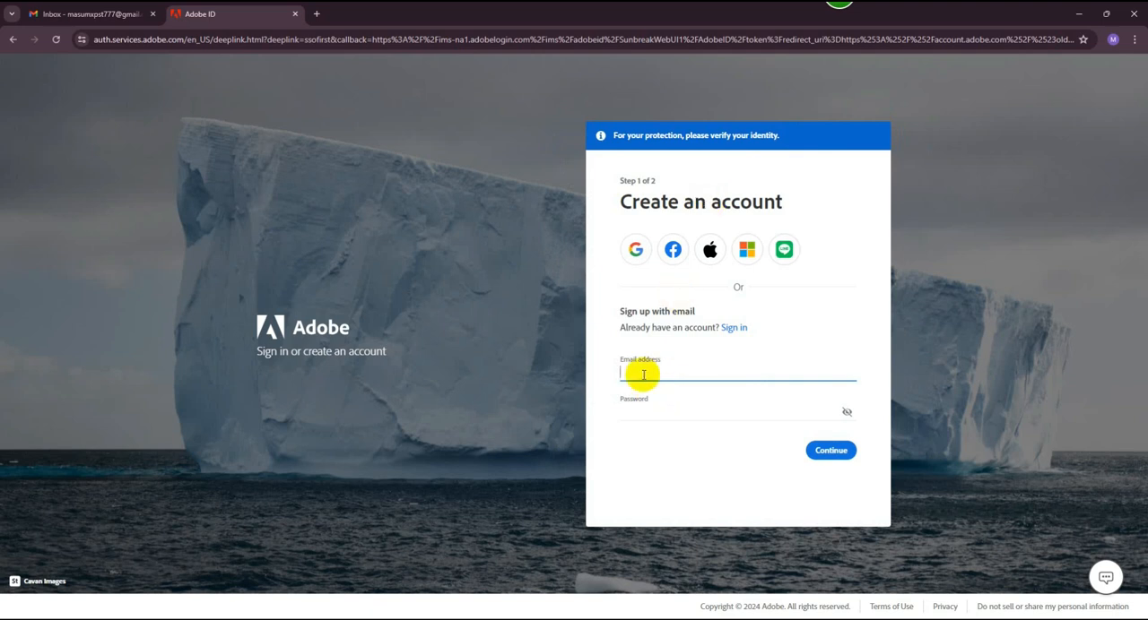
click(636, 250)
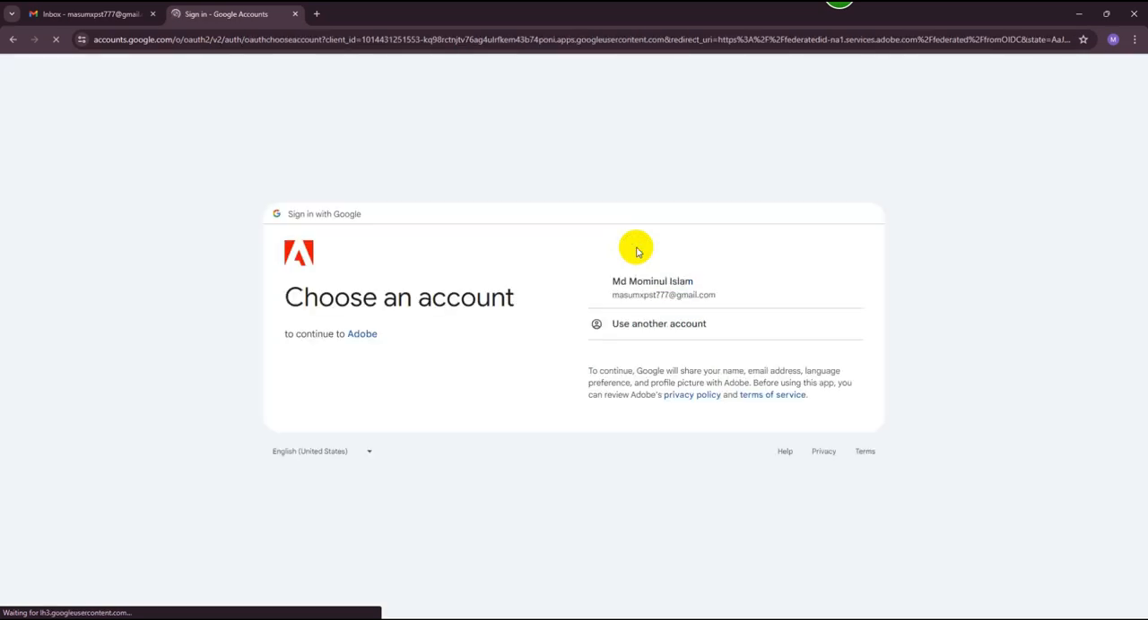
click(646, 287)
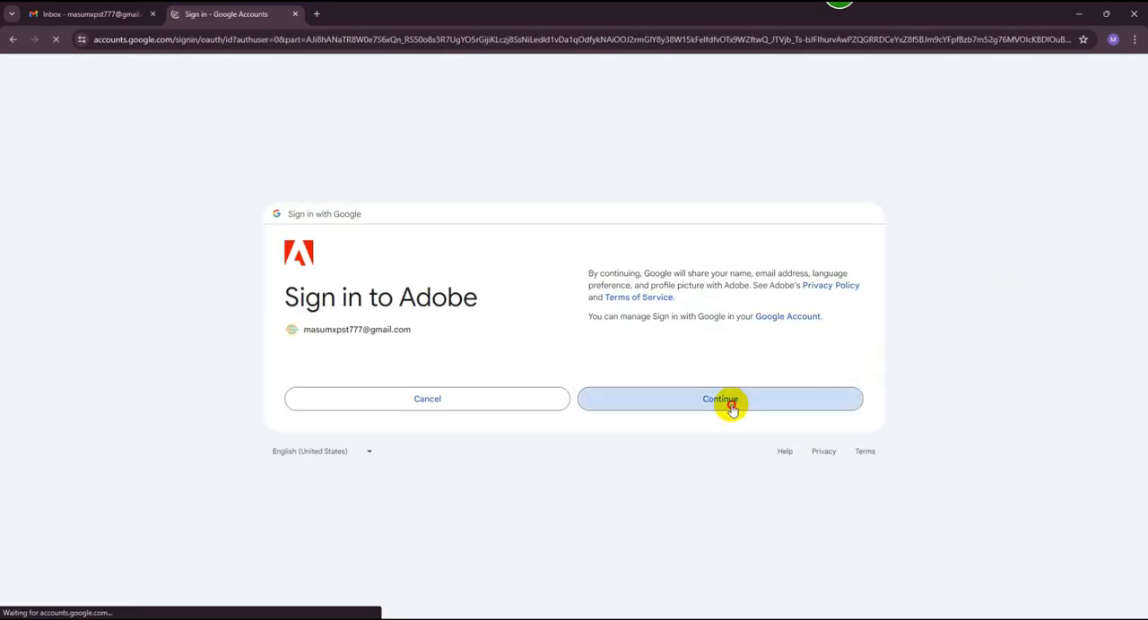
click(728, 401)
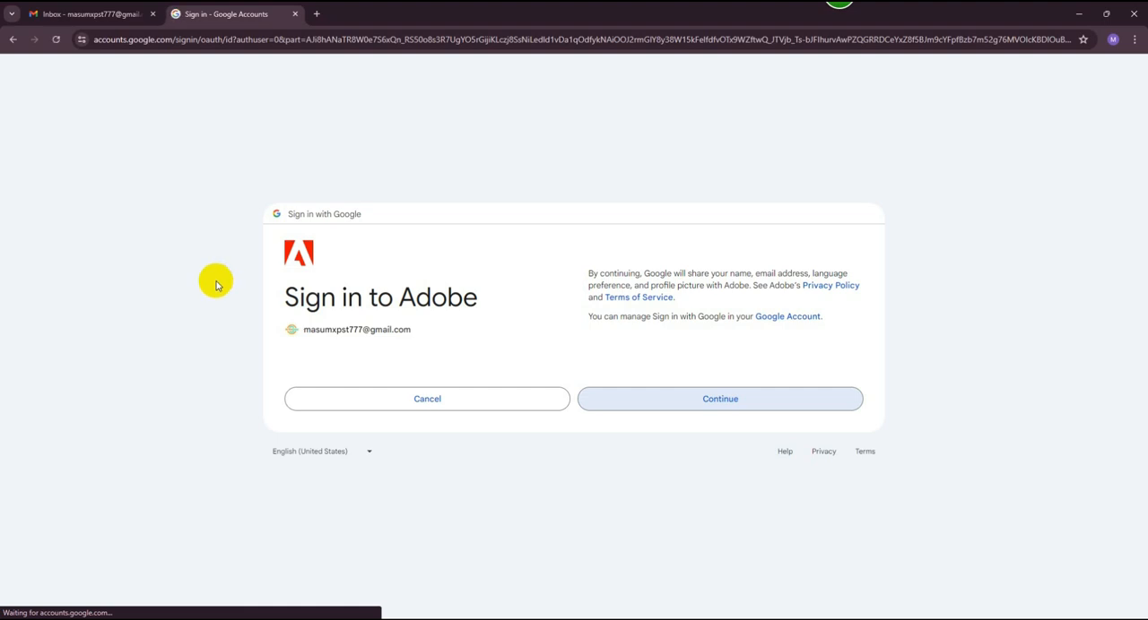
Reload the Google consent page for Adobe and try again to continue with the sign-in.
click(677, 404)
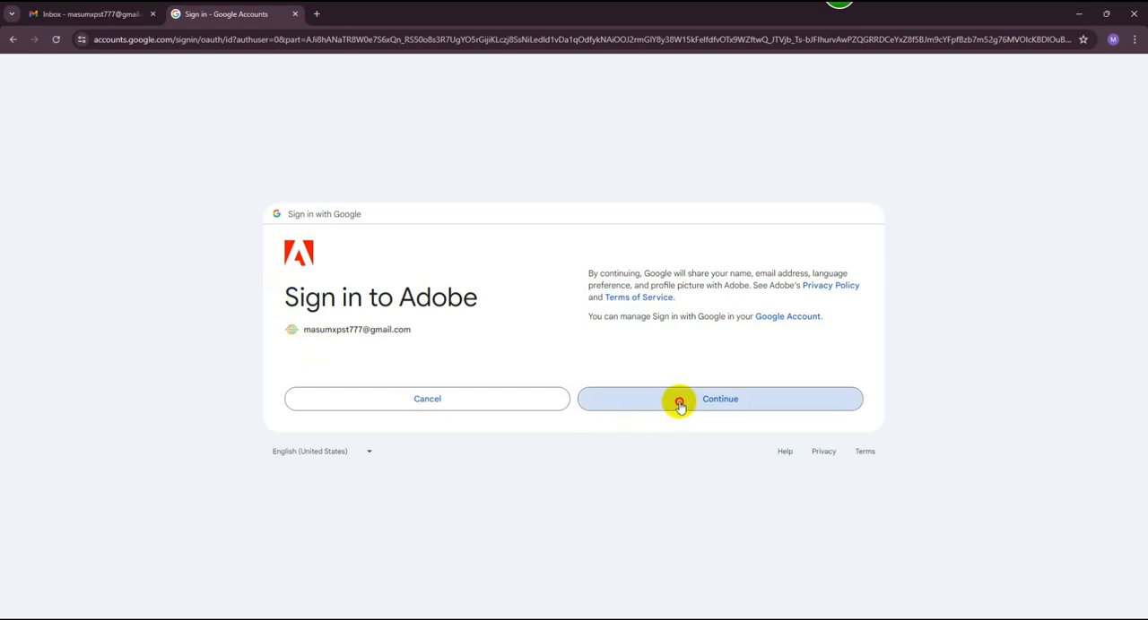
click(714, 403)
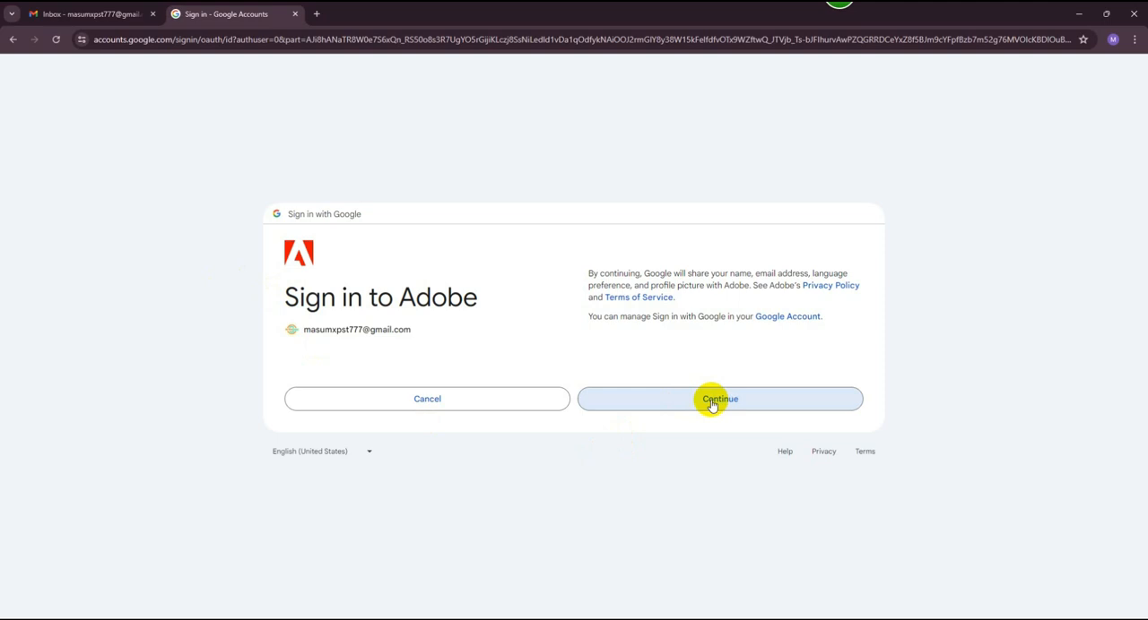
right_click(593, 475)
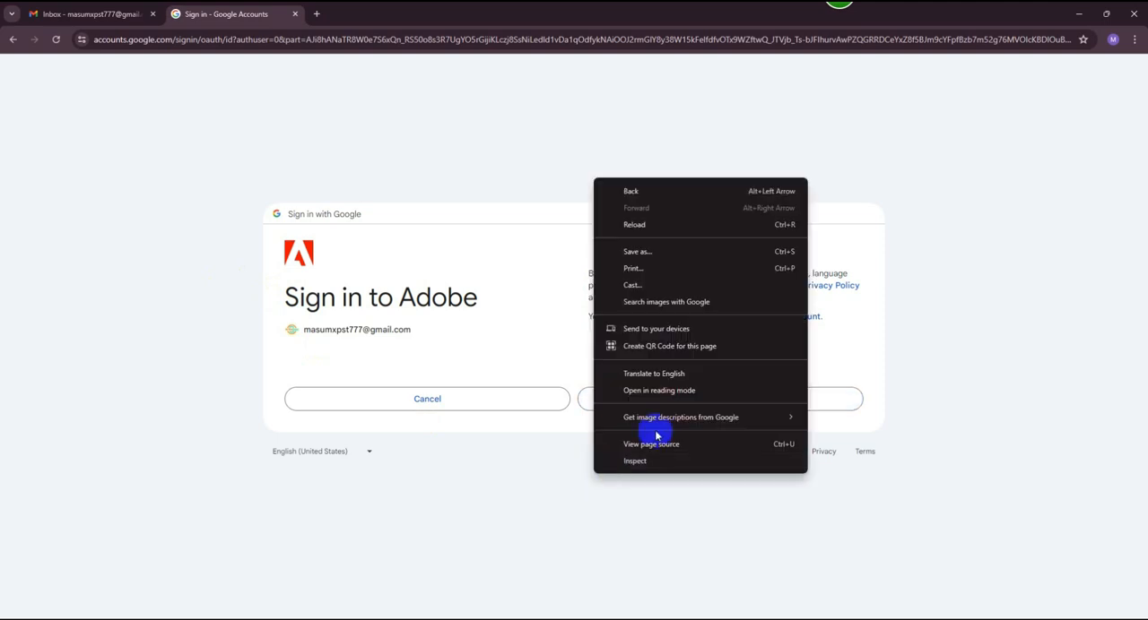
click(687, 225)
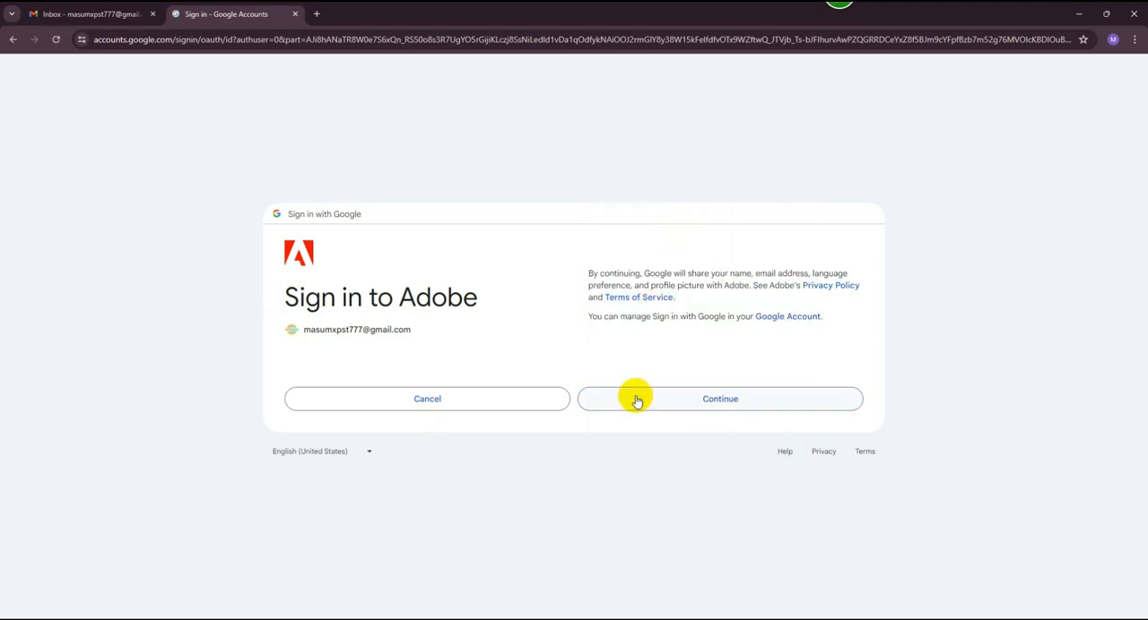
click(708, 402)
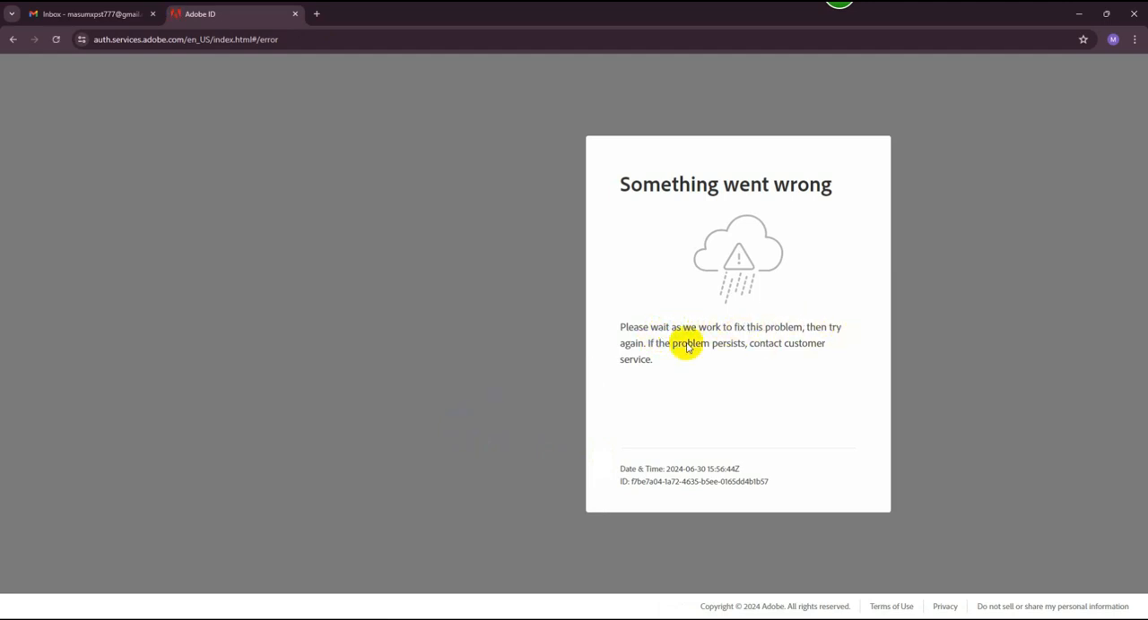
Go back to Google's consent page, retry the Adobe sign-in, and close the Adobe ID tab.
click(10, 39)
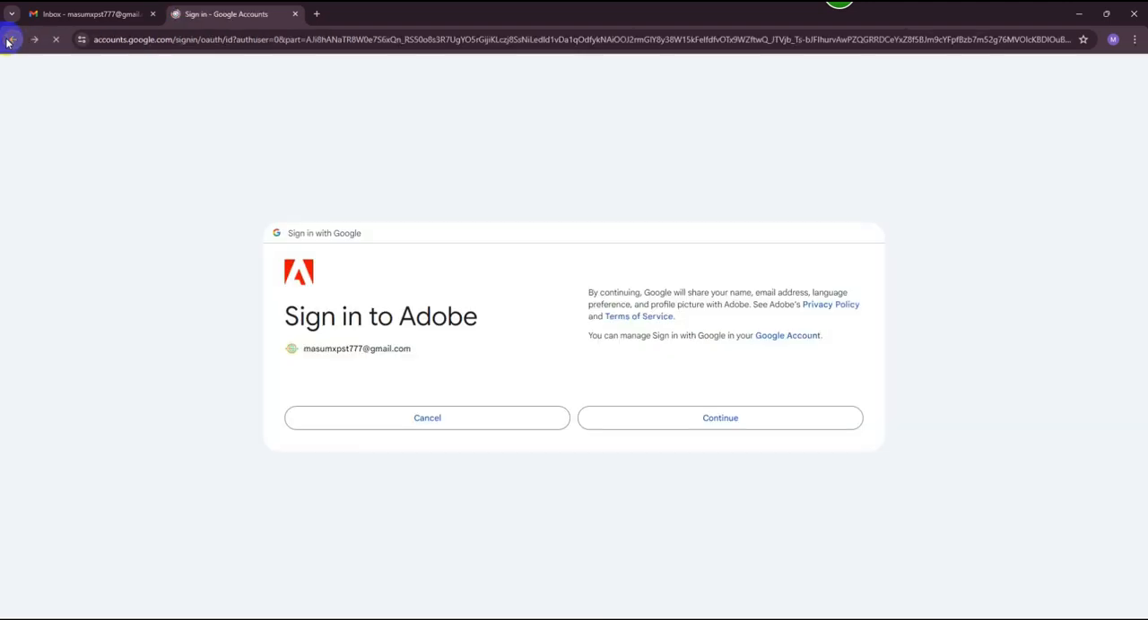
click(705, 397)
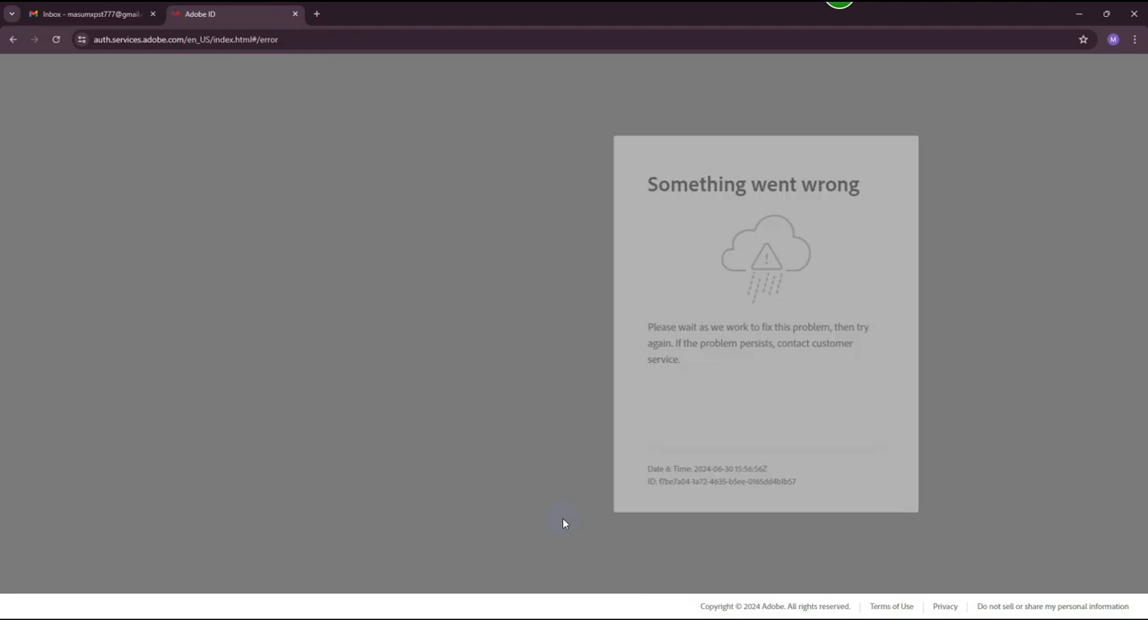
click(16, 40)
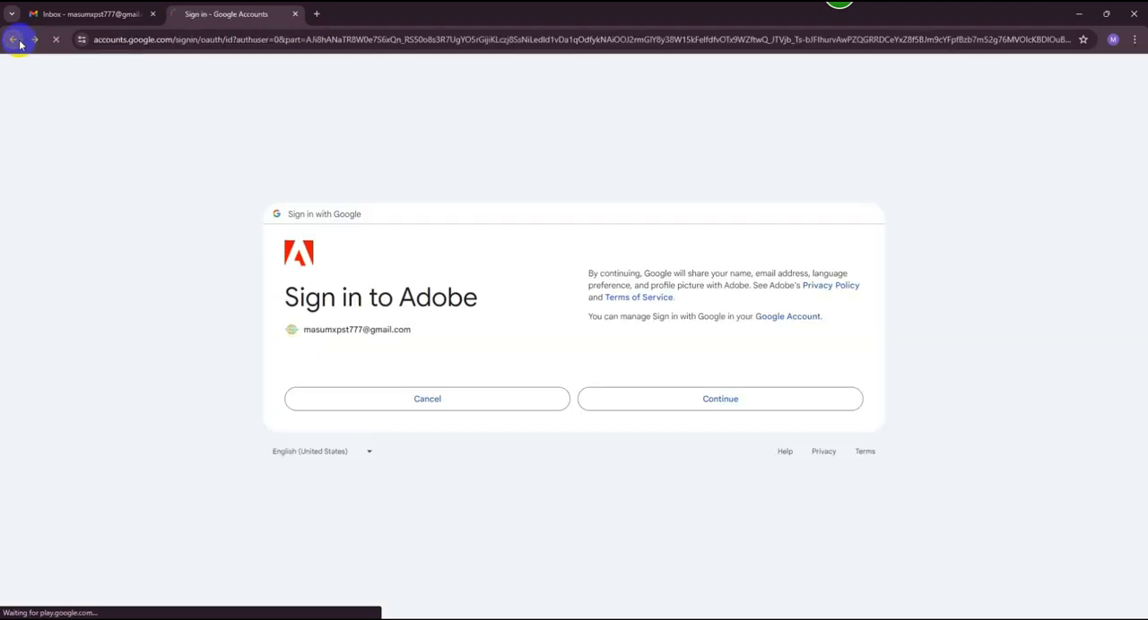
click(18, 40)
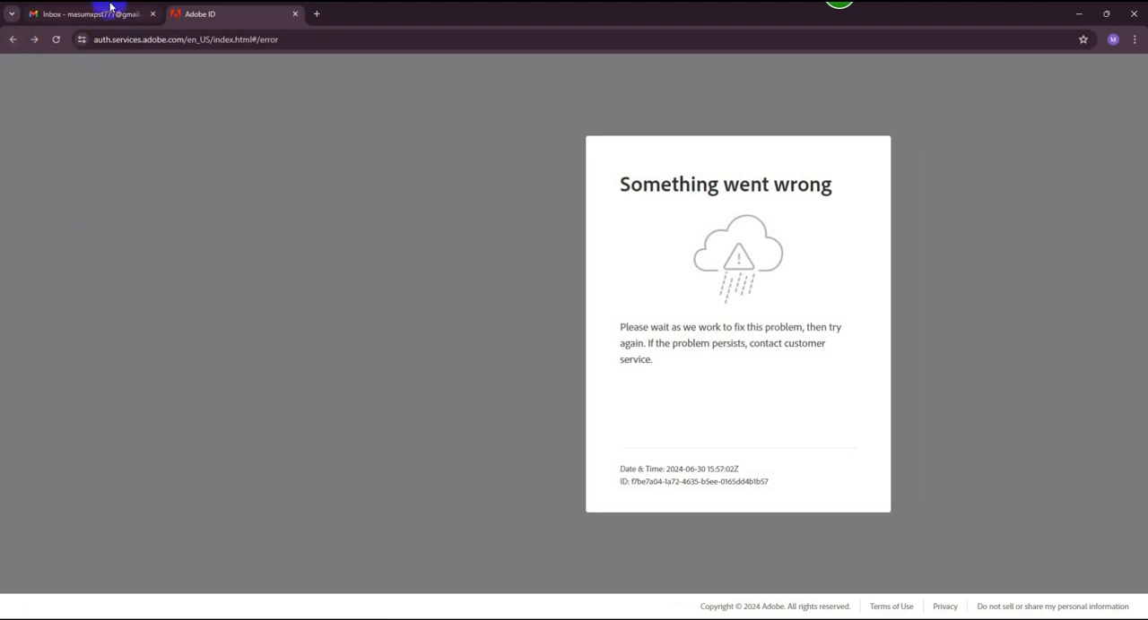
click(295, 13)
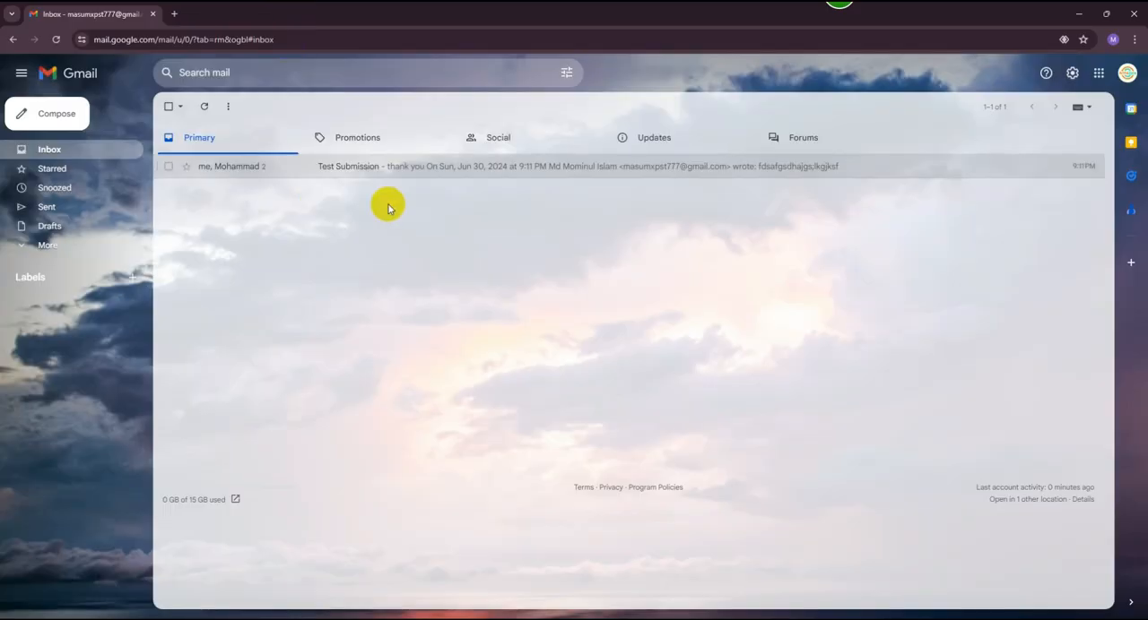
Check the Primary and Promotions categories of the Gmail inbox.
click(391, 152)
click(225, 146)
click(334, 141)
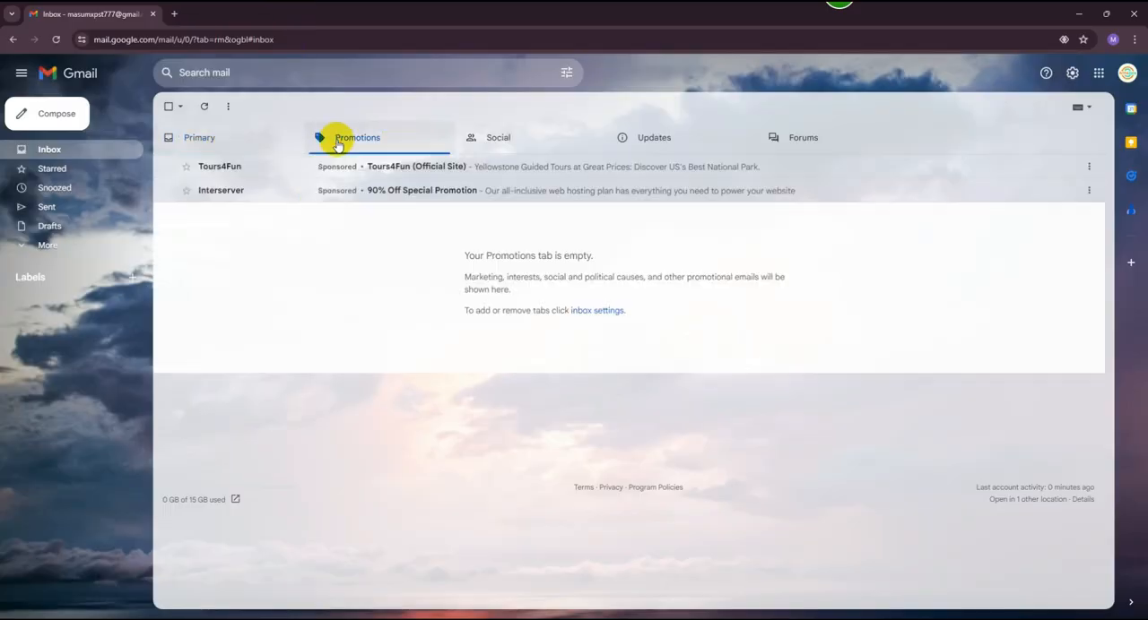
Search the web for "adobe account create" in a new tab and open the article on creating or updating an Adobe account.
click(173, 13)
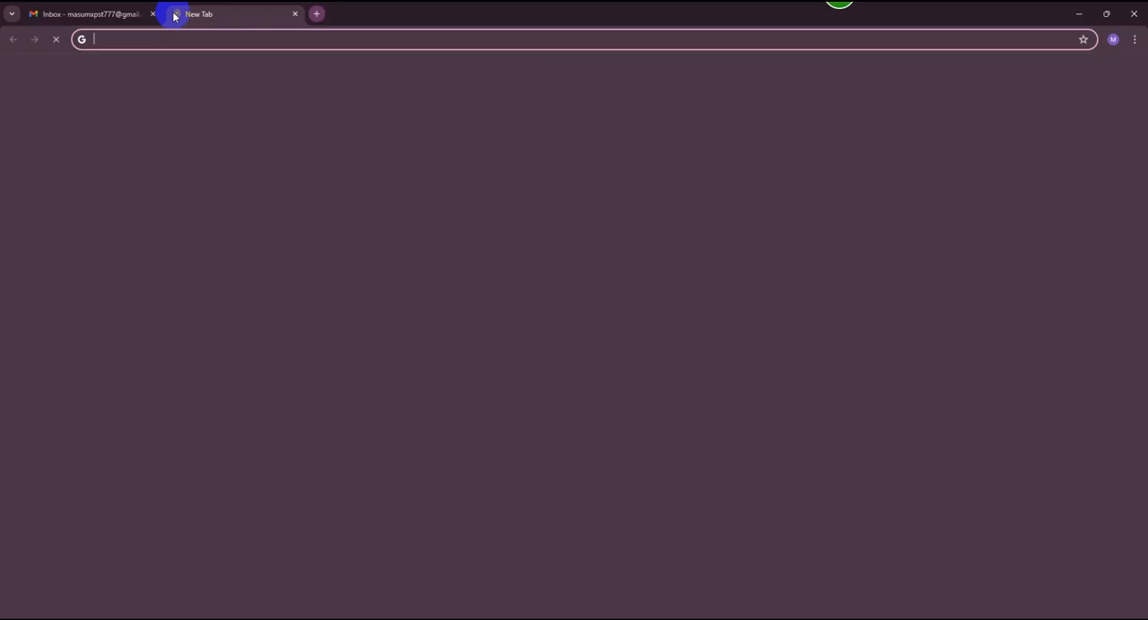
text(adobe)
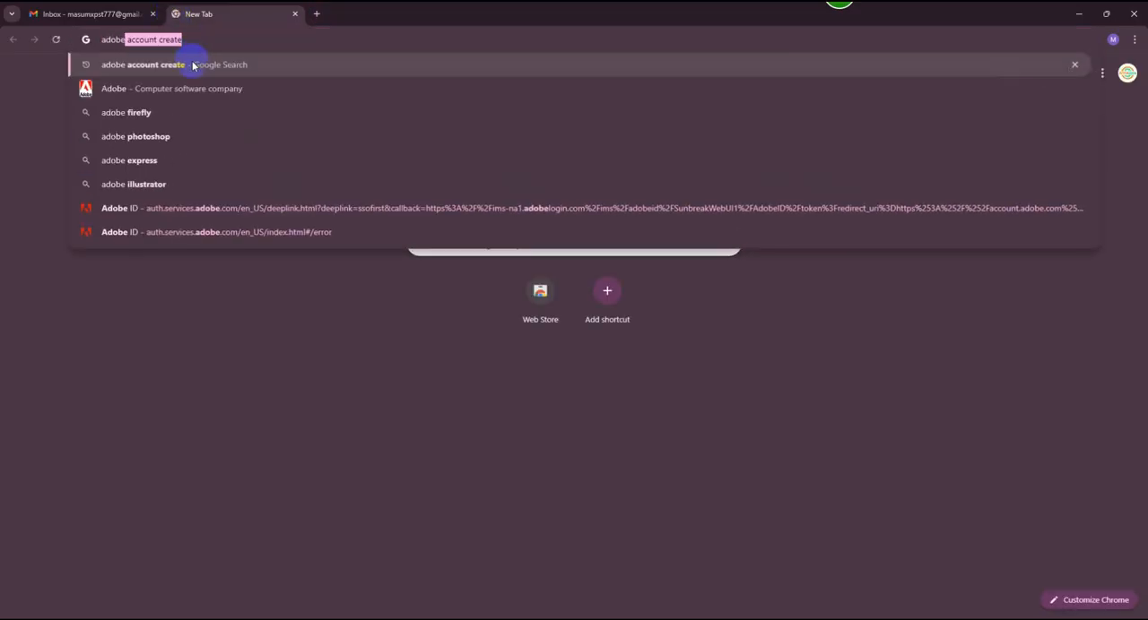
click(192, 61)
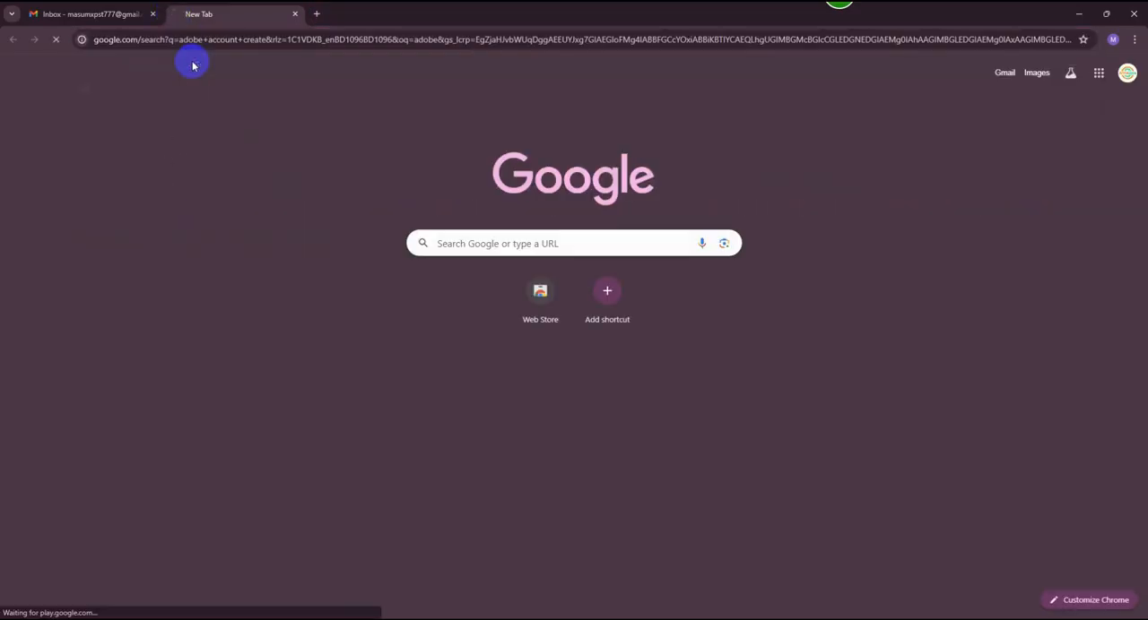
click(274, 219)
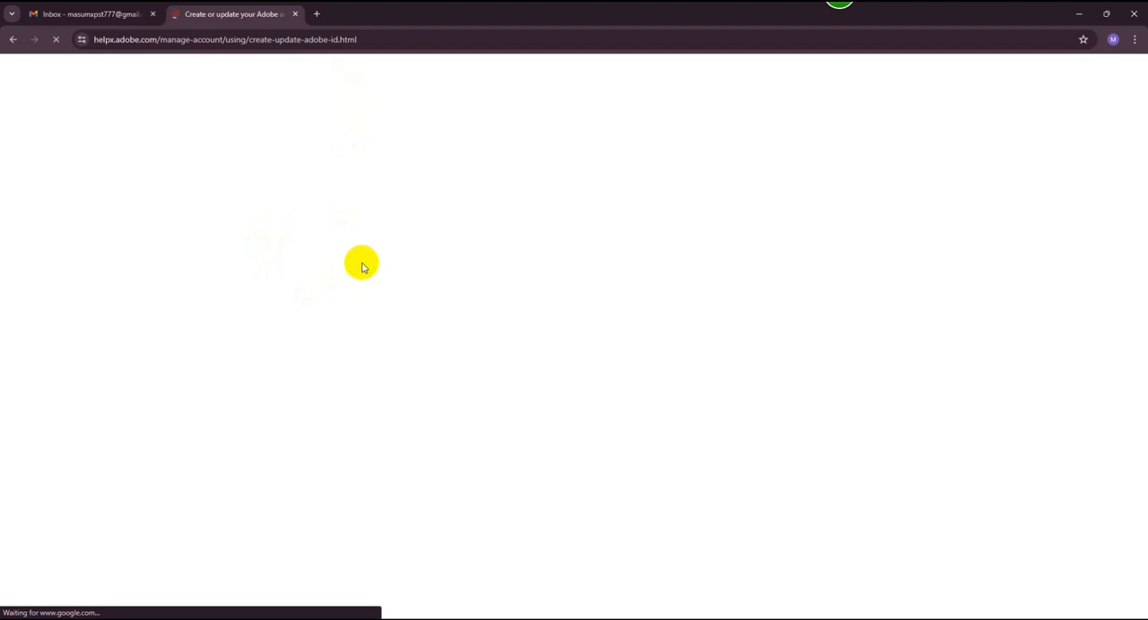
Search the web for "freepik" in a new tab and open the Freepik website.
click(316, 14)
text(free)
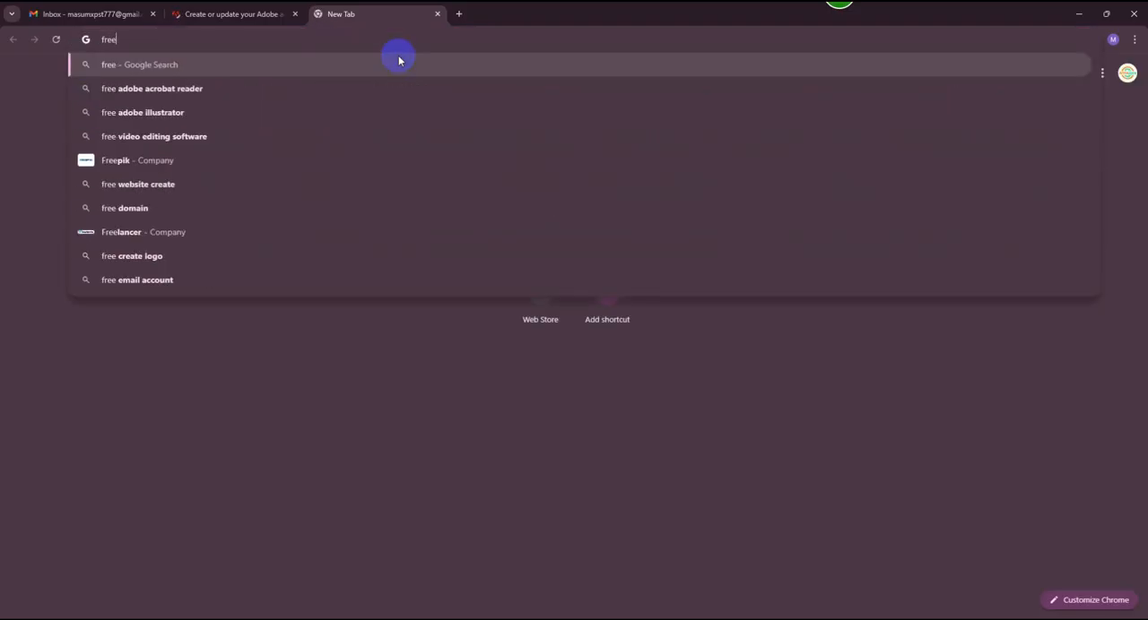
text(pik)
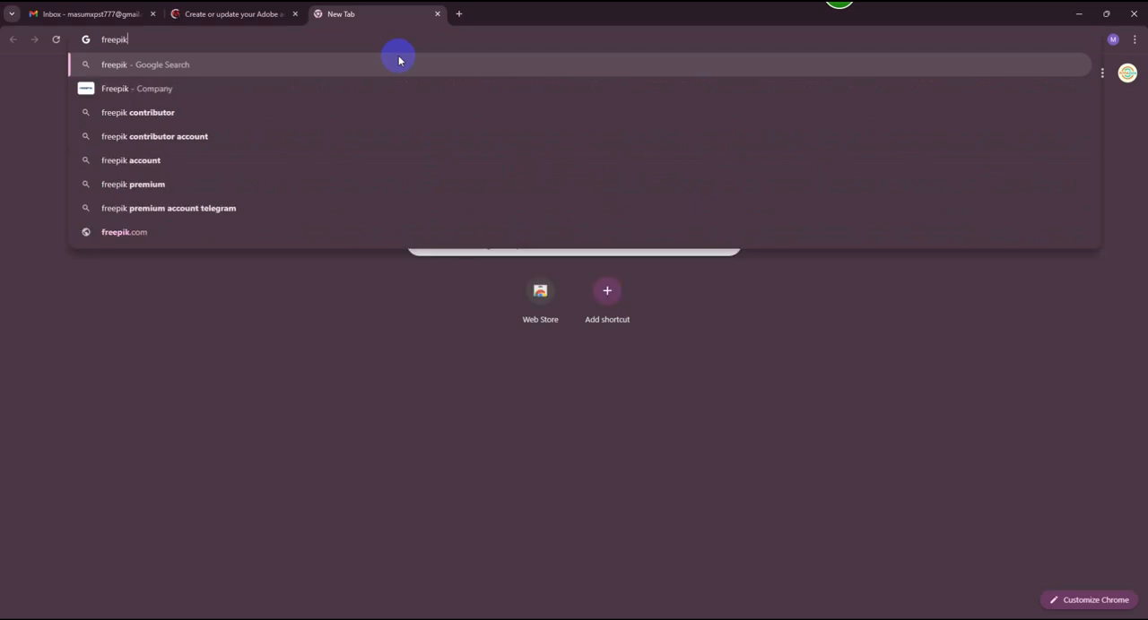
key(Return)
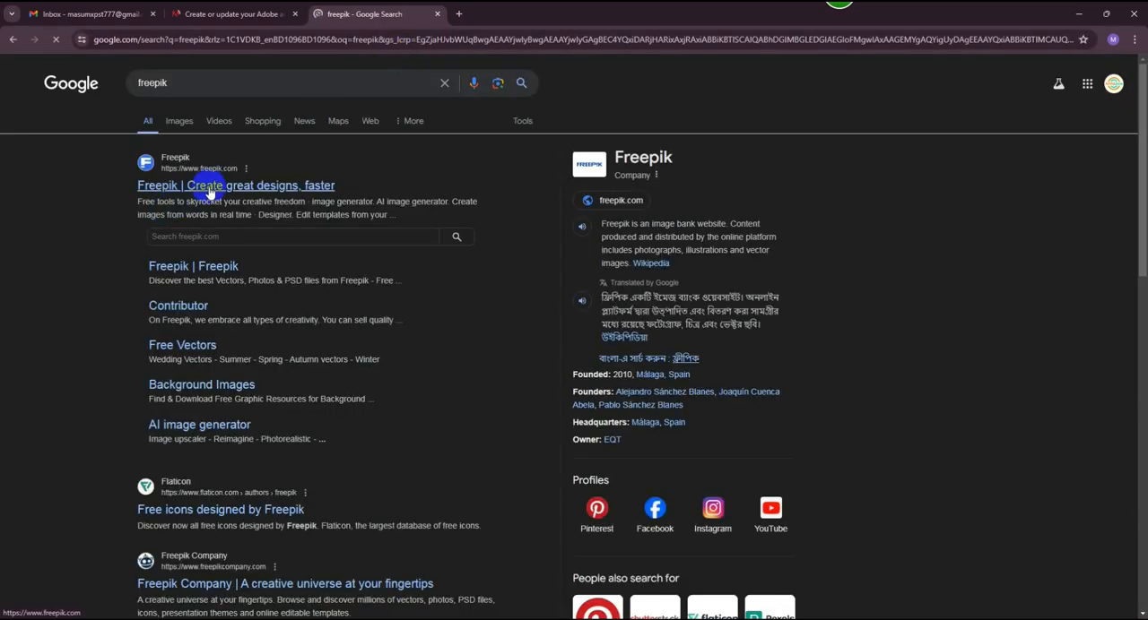
click(208, 186)
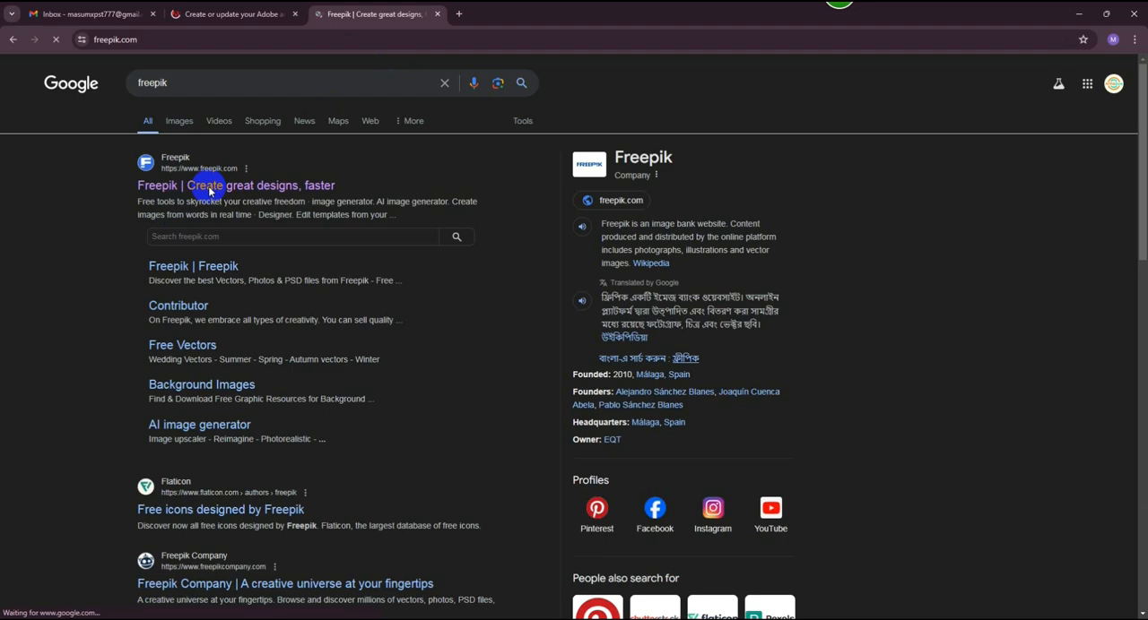
Return to the Adobe account creation article and reload it.
click(256, 16)
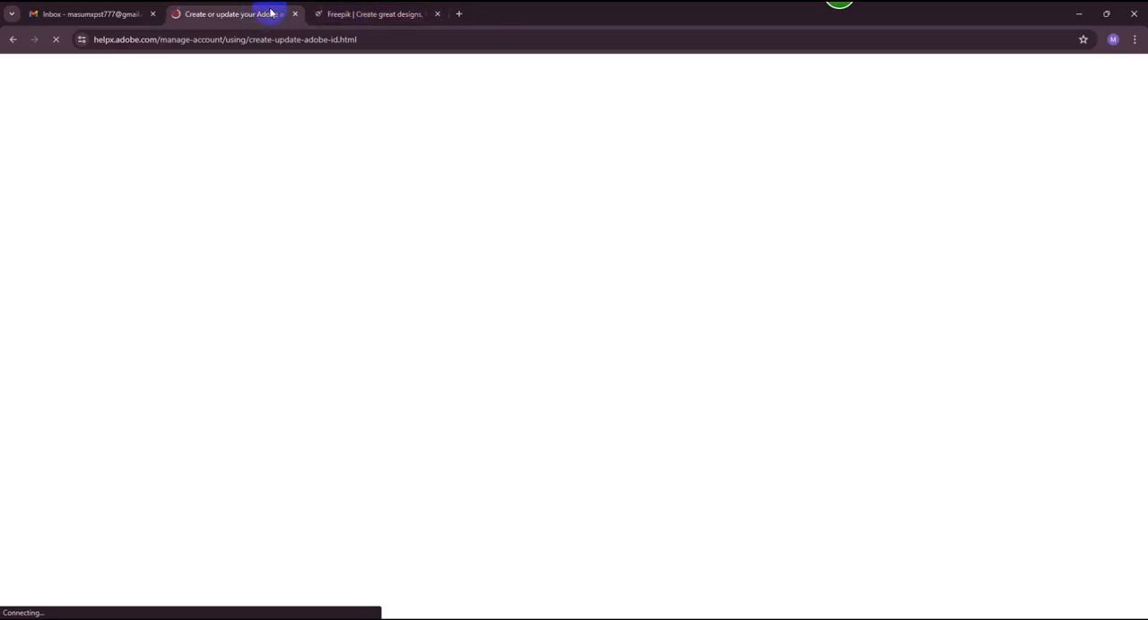
right_click(216, 169)
click(288, 218)
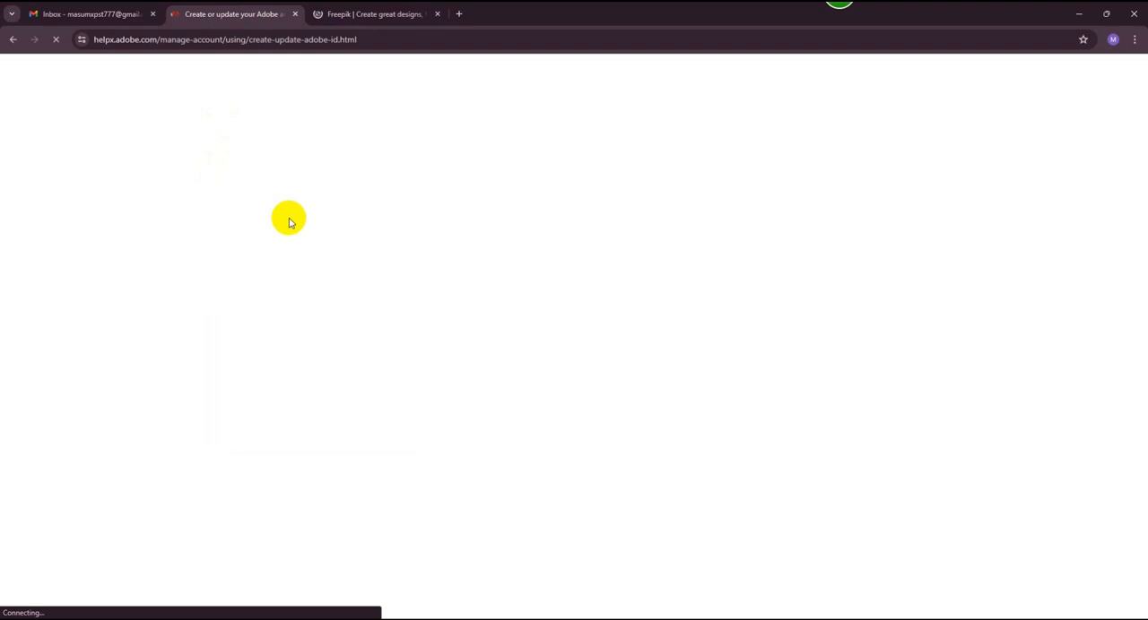
Close the Adobe article and Freepik tabs and the browser window with the Gmail inbox.
click(374, 12)
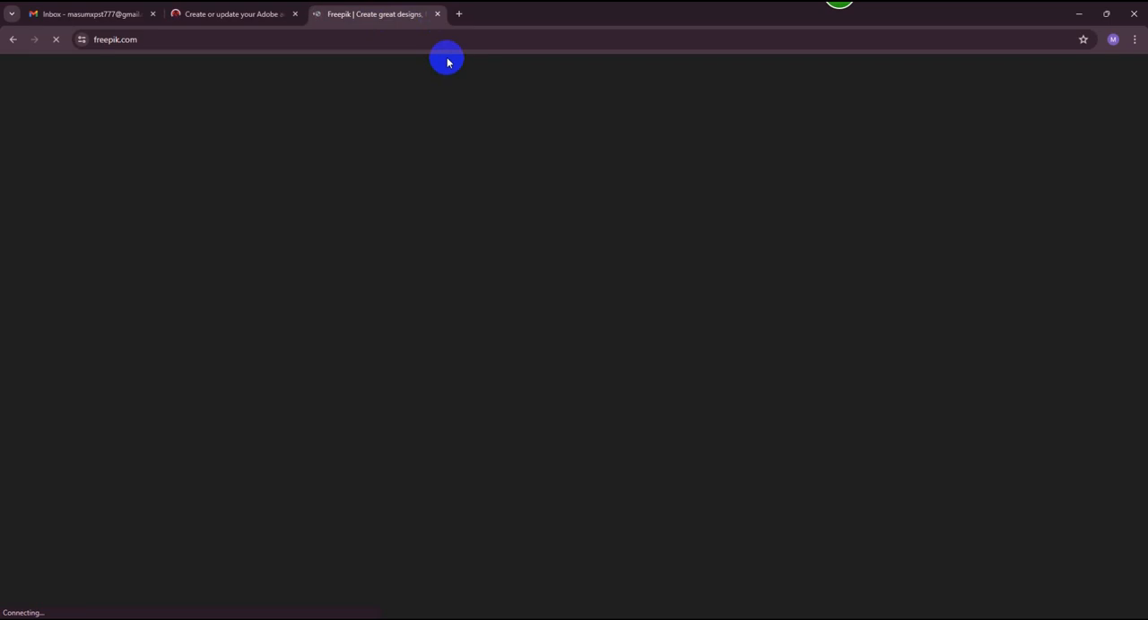
click(297, 15)
click(297, 14)
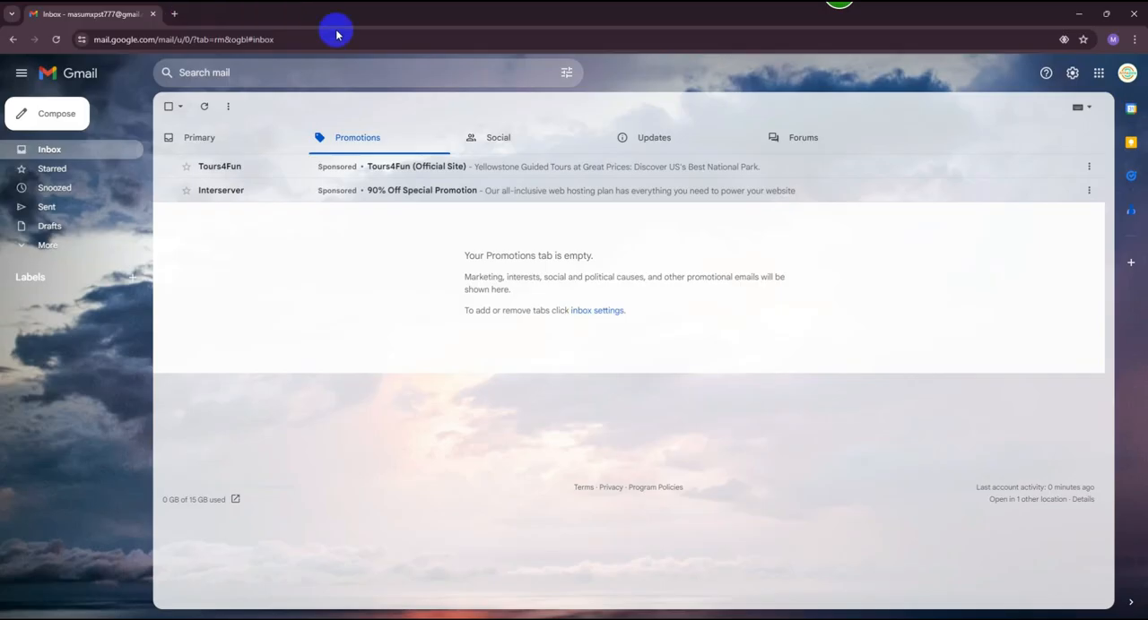
click(1135, 9)
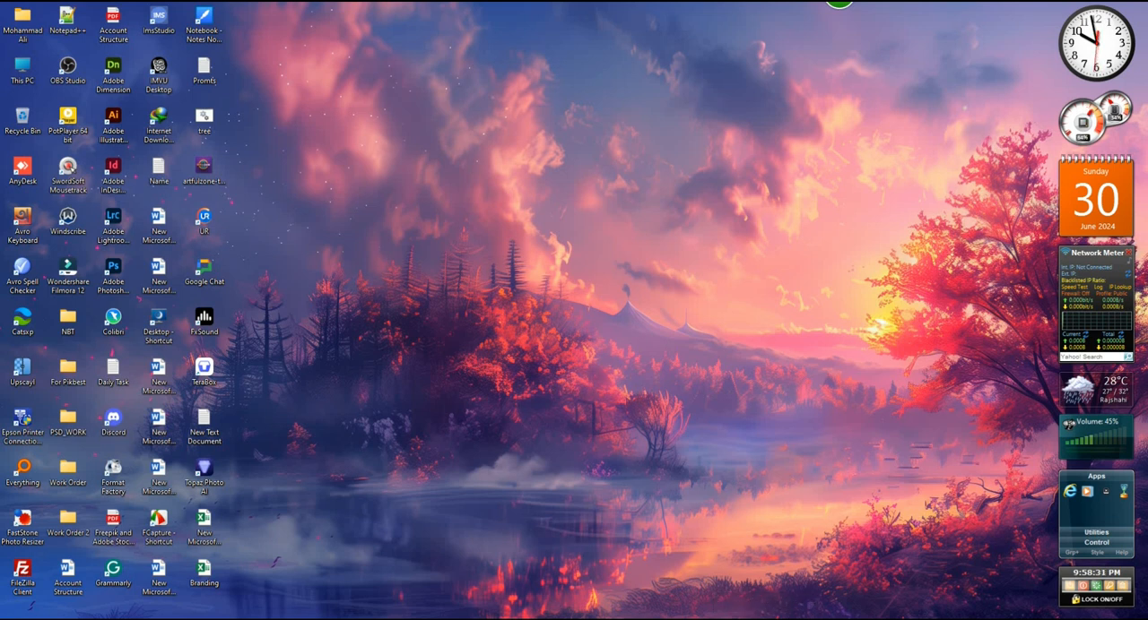
drag(664, 87, 1077, 63)
click(735, 68)
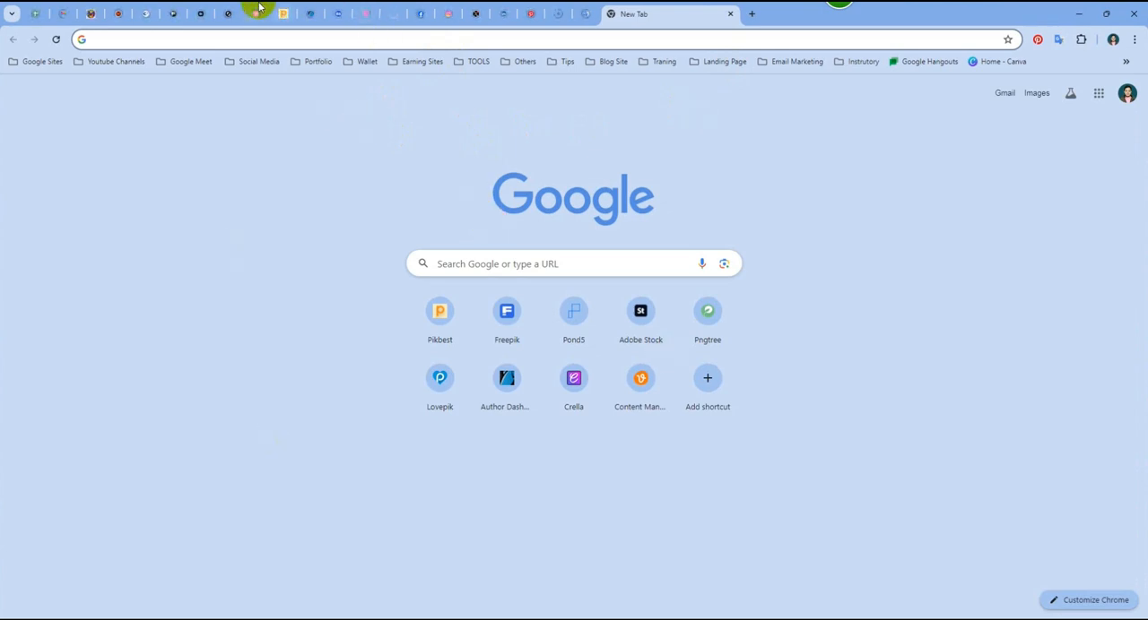
Examine the downloads, earnings, 12-week trend and portfolio on the Adobe Stock contributor dashboard.
click(201, 14)
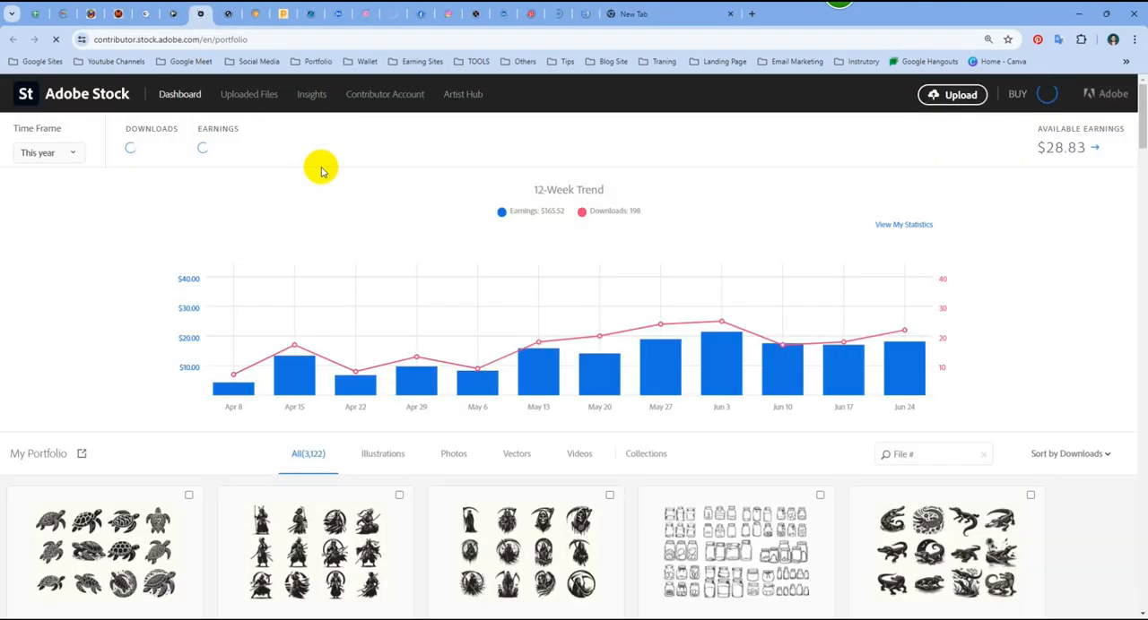
scroll(453, 179, down, 3)
scroll(450, 206, up, 3)
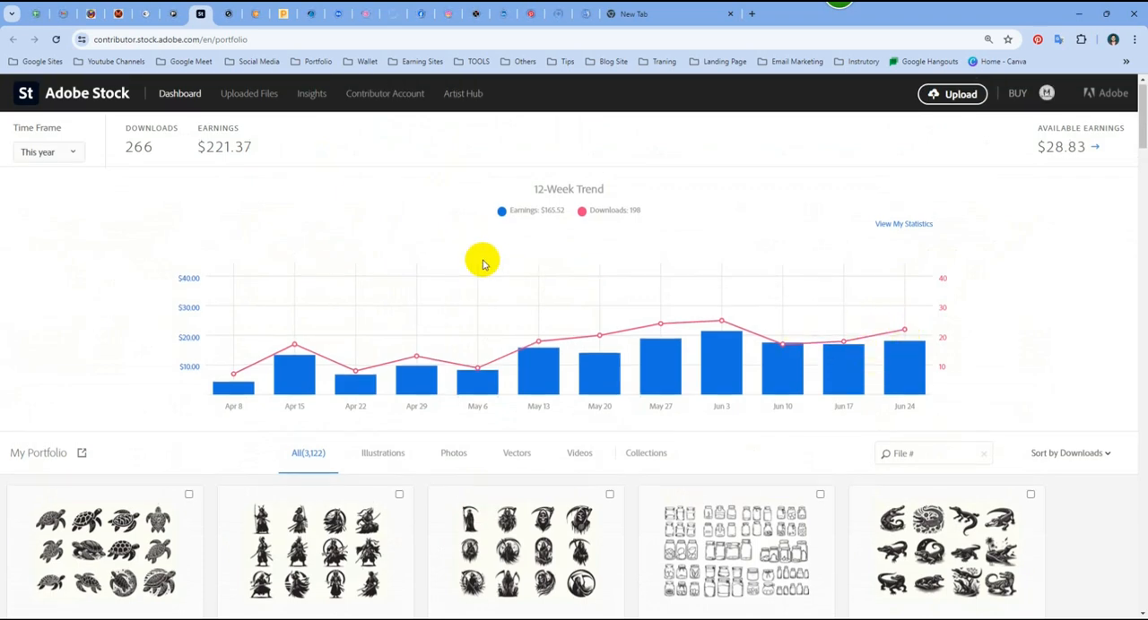
scroll(238, 261, down, 4)
scroll(191, 266, up, 3)
scroll(191, 266, up, 2)
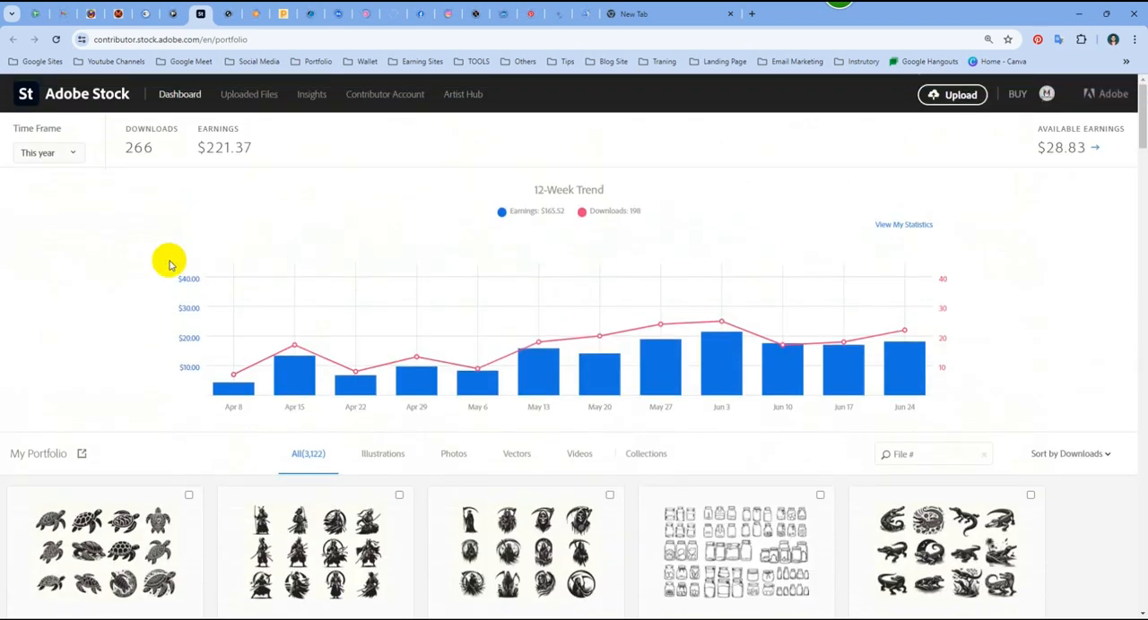
Switch to the Freepik Contributor dashboard and expand the Files section to review its upload, revision, rejection and published categories.
click(174, 14)
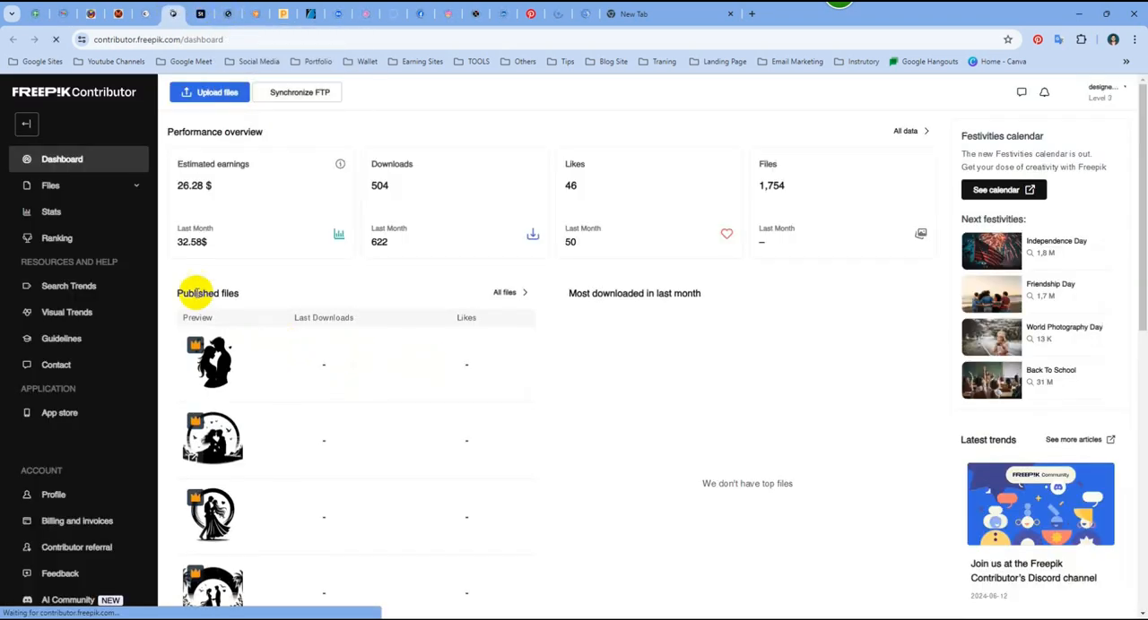
click(103, 187)
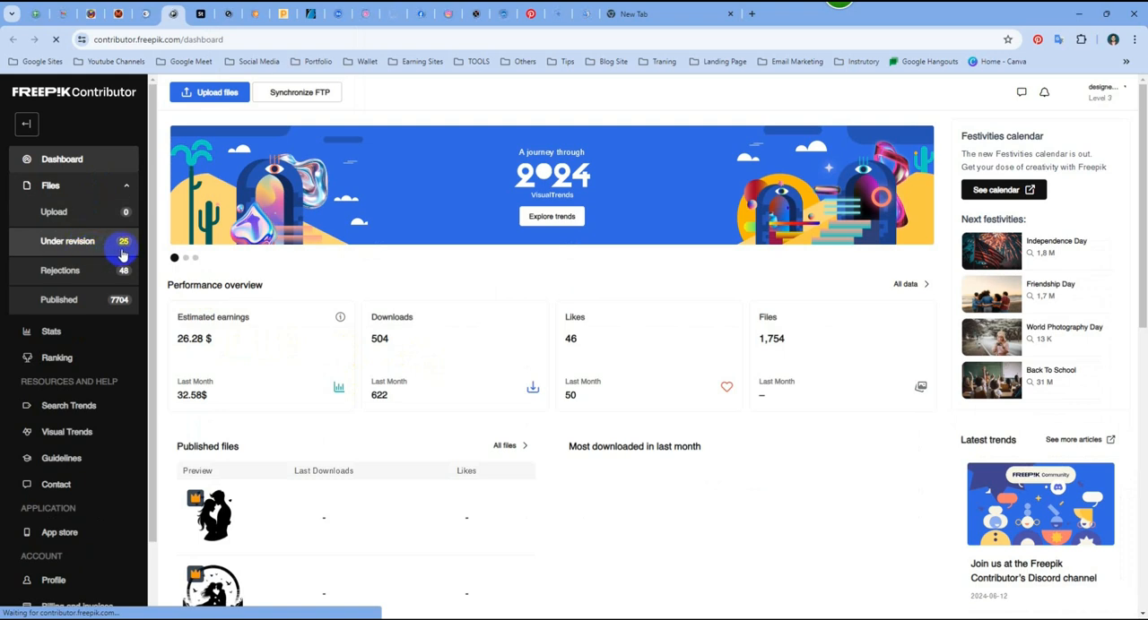
Switch to the Shutterstock Contributor dashboard and examine the lifetime earnings and download figures.
click(227, 13)
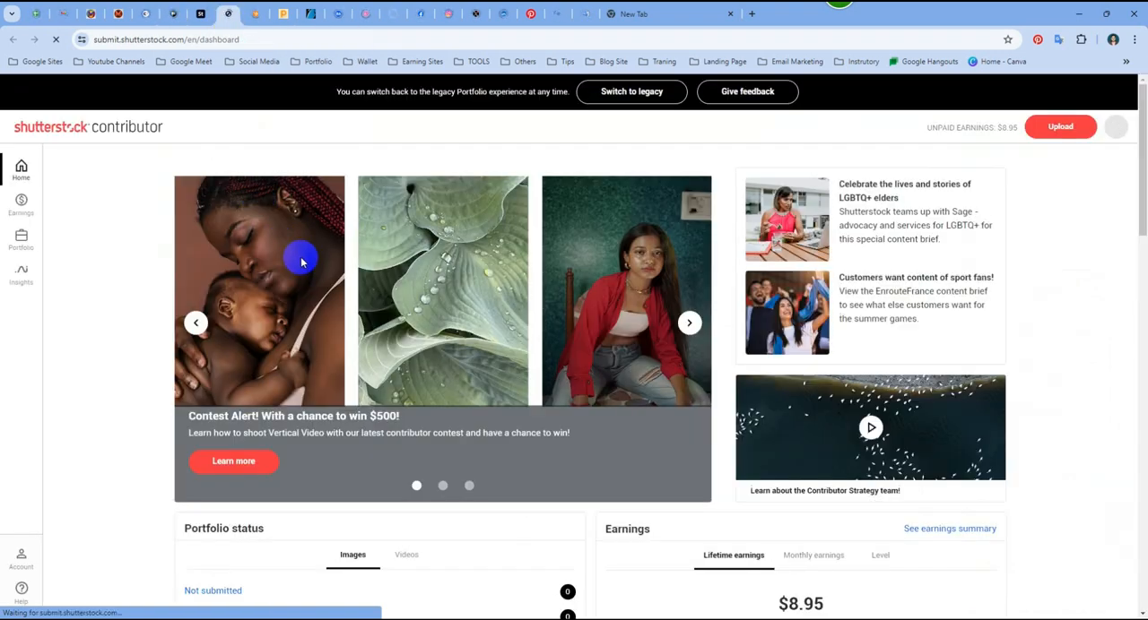
scroll(299, 257, down, 5)
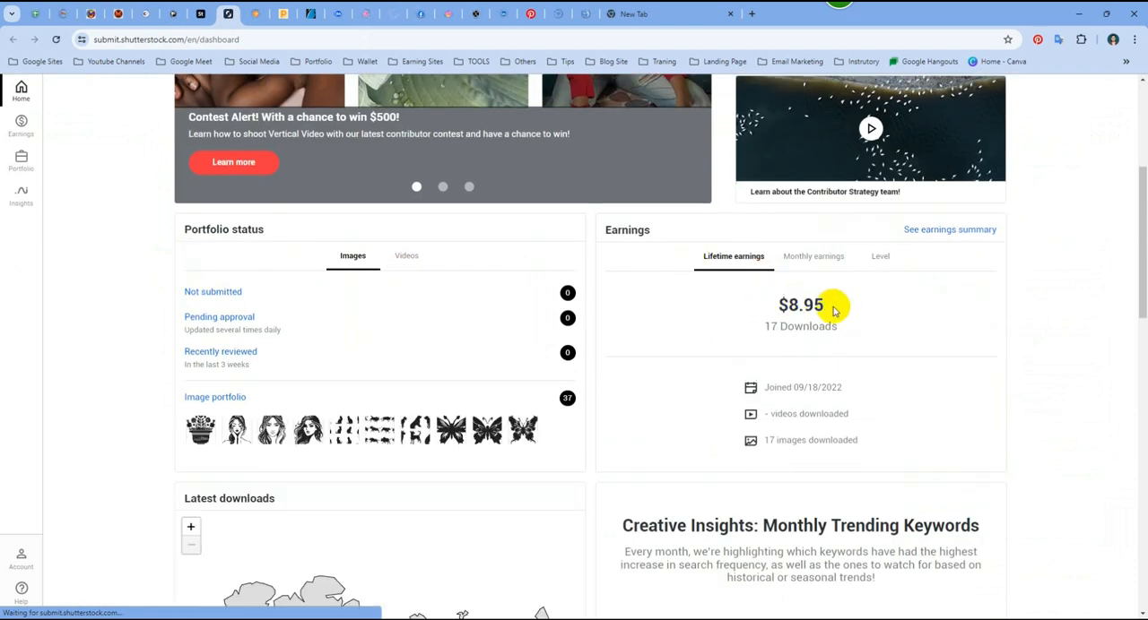
drag(823, 305, 771, 305)
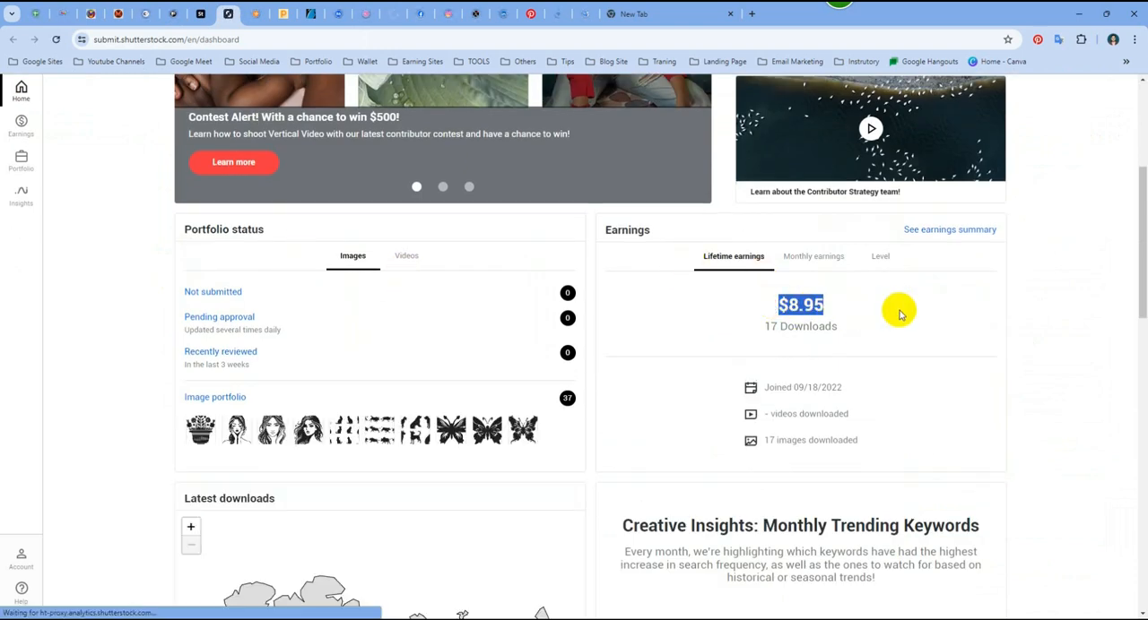
click(852, 310)
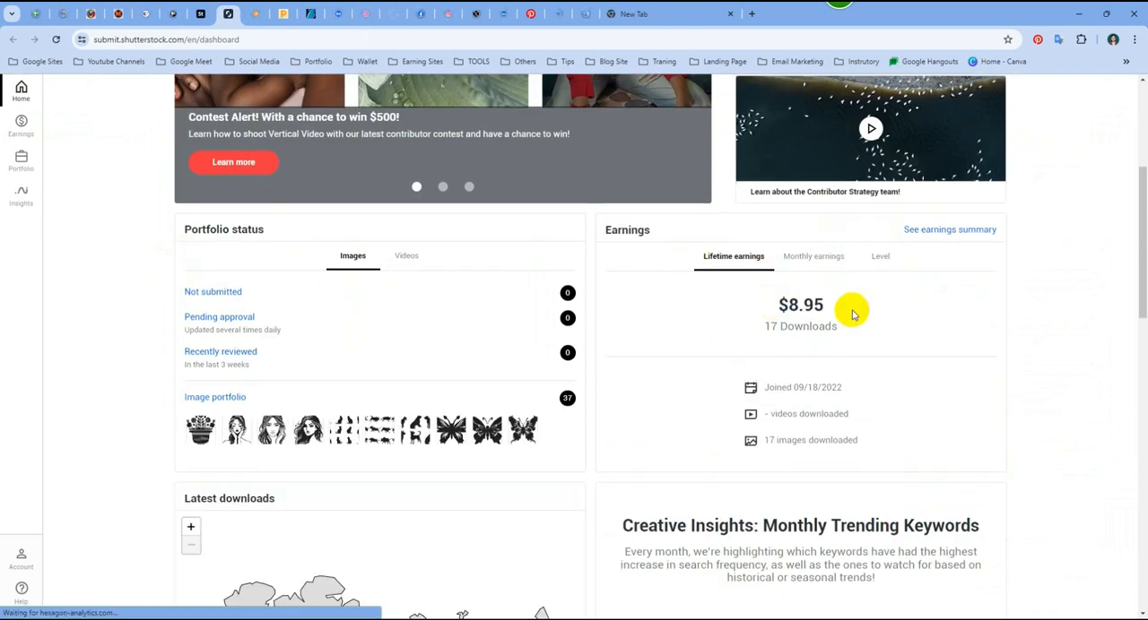
Open the Shutterstock earnings summary and check the referral earnings figure.
click(948, 234)
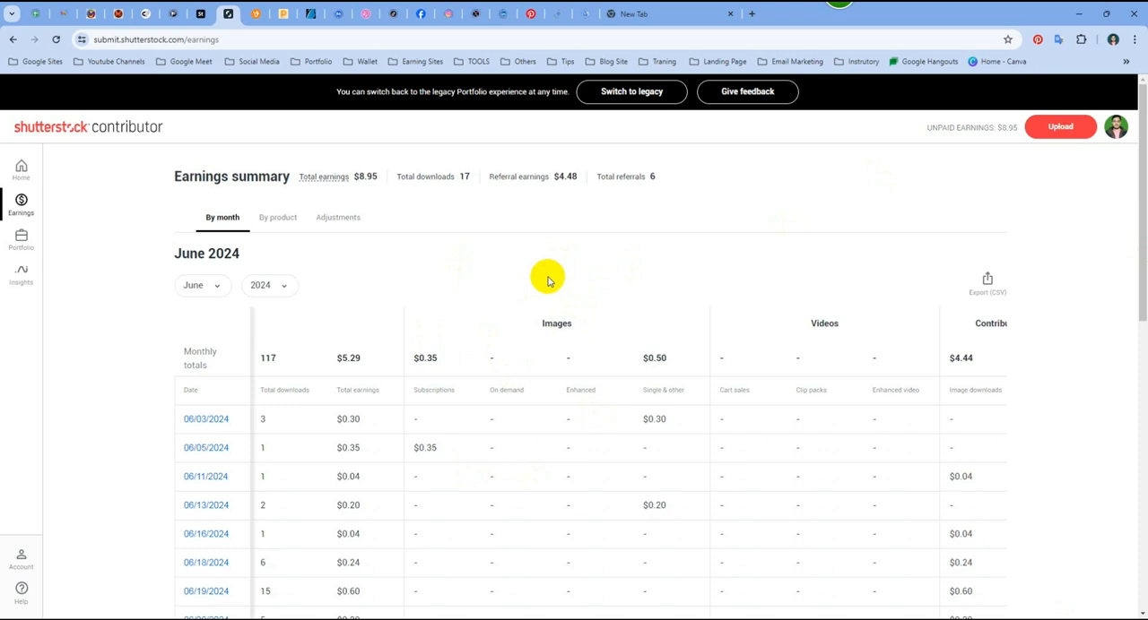
drag(578, 176, 554, 178)
click(574, 196)
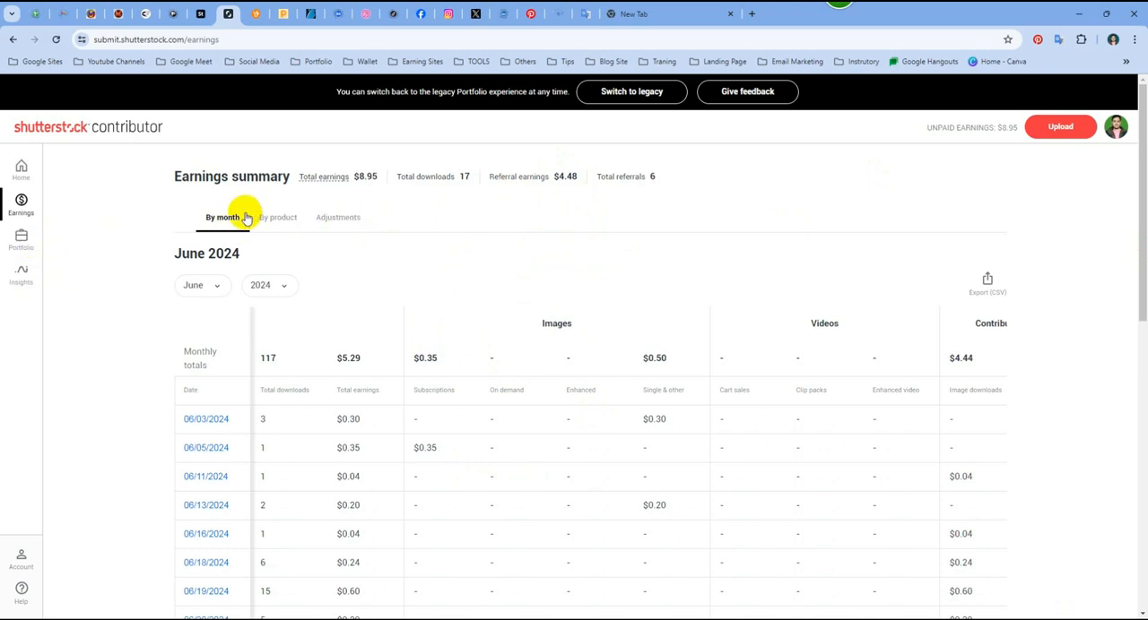
Open the My Referrals page of the Shutterstock contributor account.
click(24, 559)
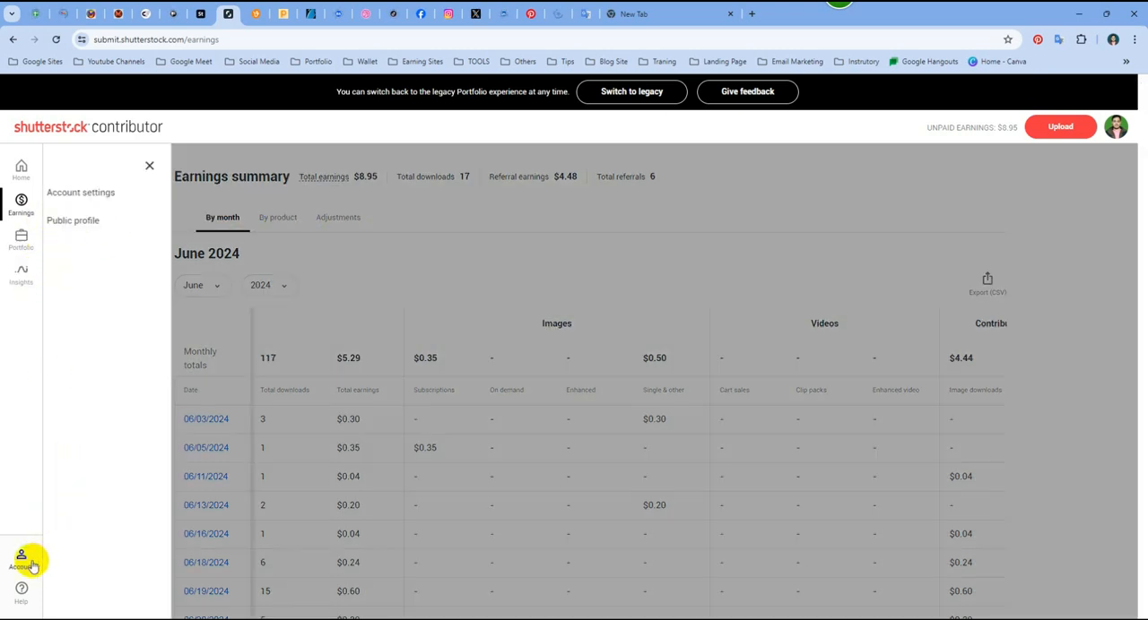
click(21, 235)
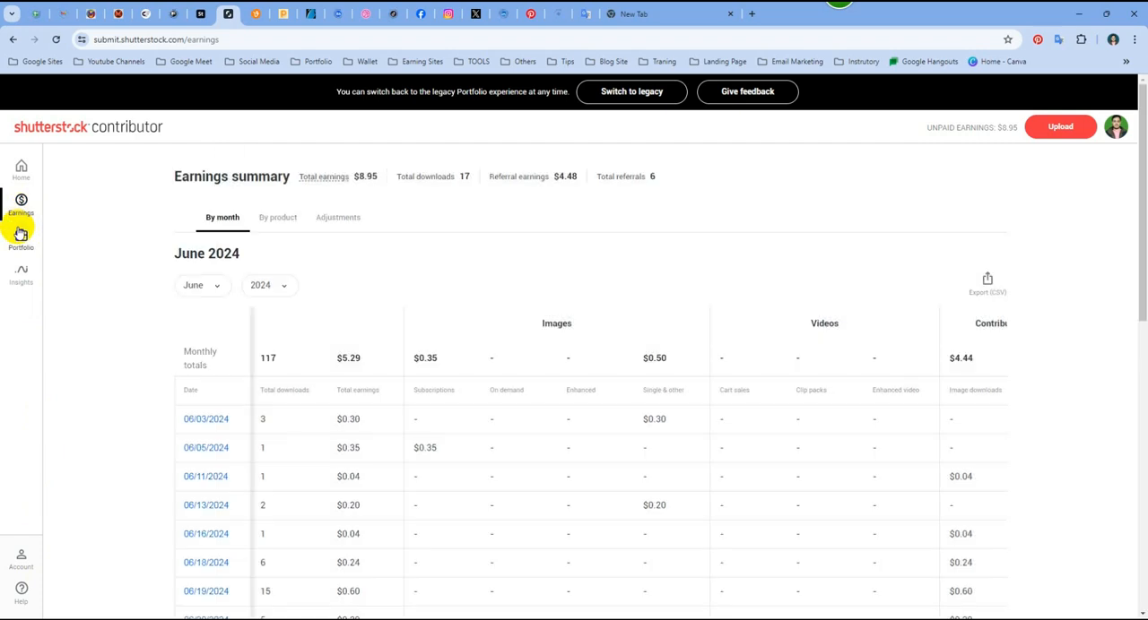
click(22, 200)
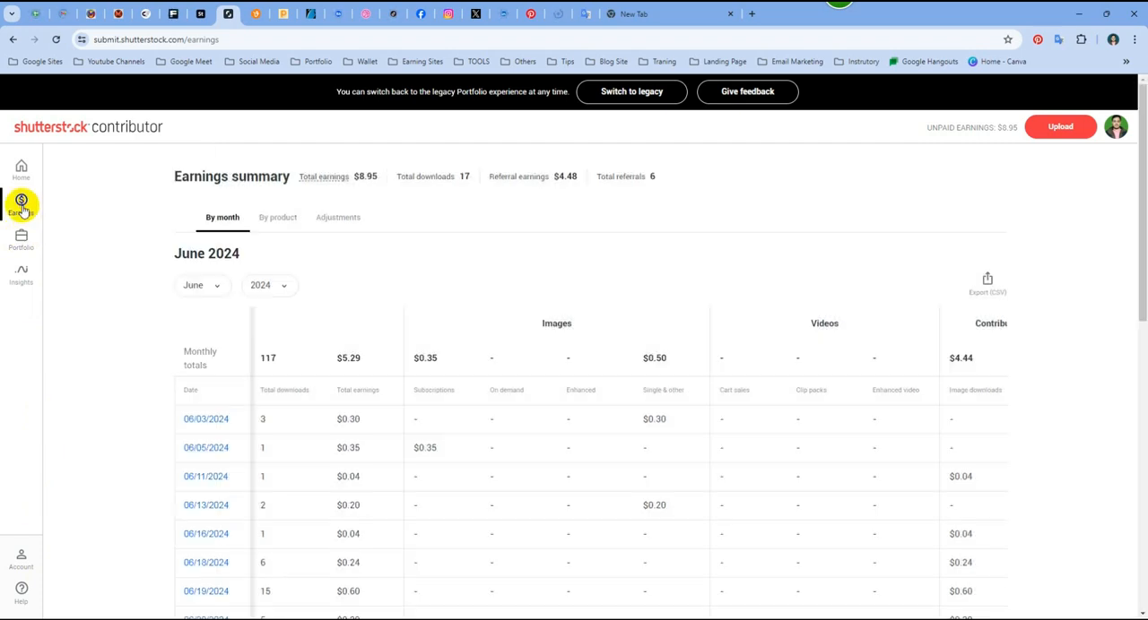
click(139, 219)
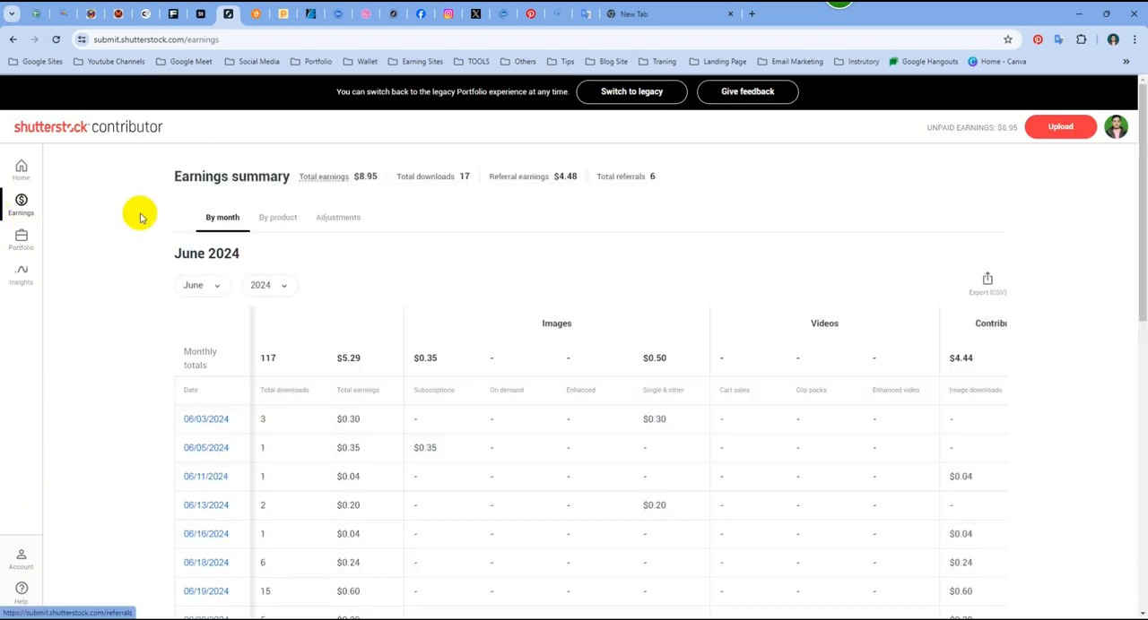
Examine the Referred contributors table, checking the display names against their approved items.
scroll(556, 288, down, 3)
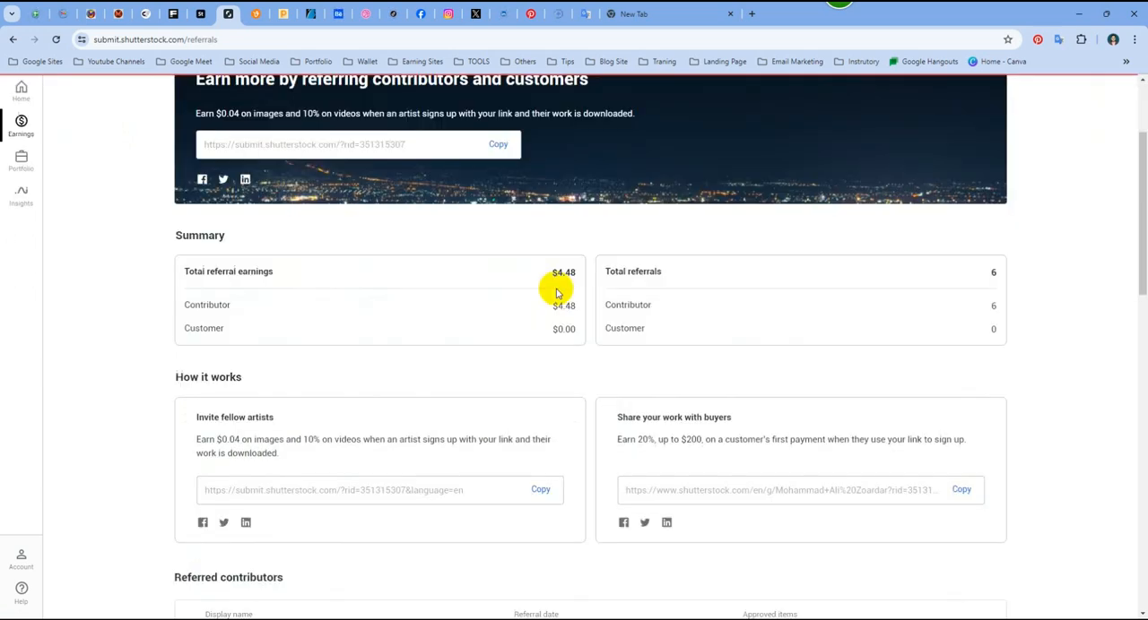
scroll(556, 289, down, 2)
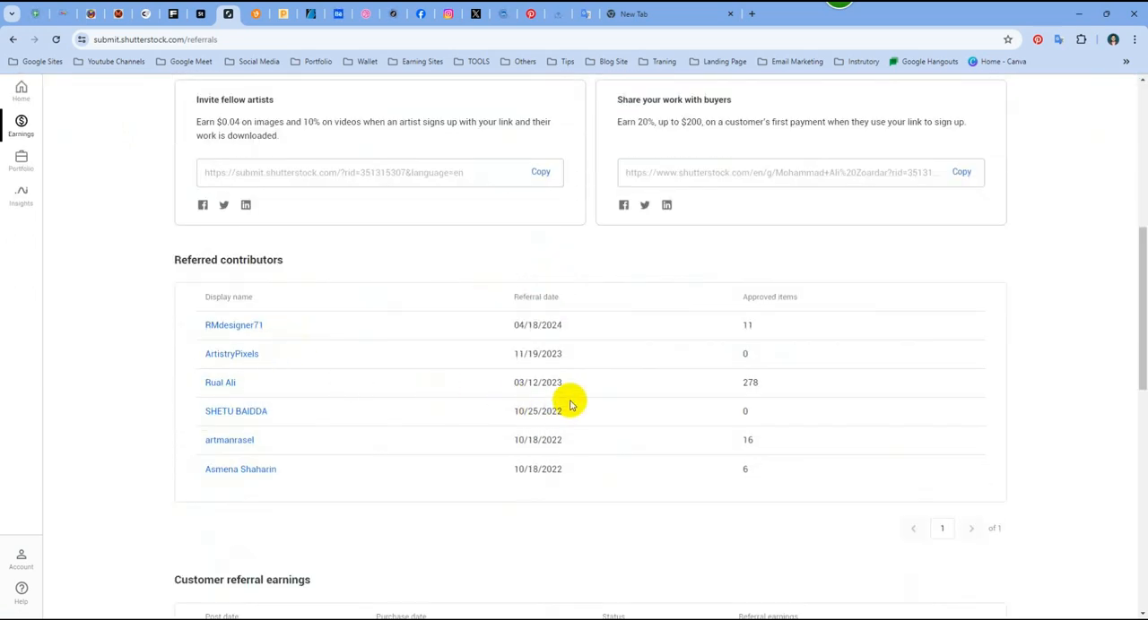
drag(281, 329, 209, 331)
click(274, 356)
drag(274, 356, 193, 355)
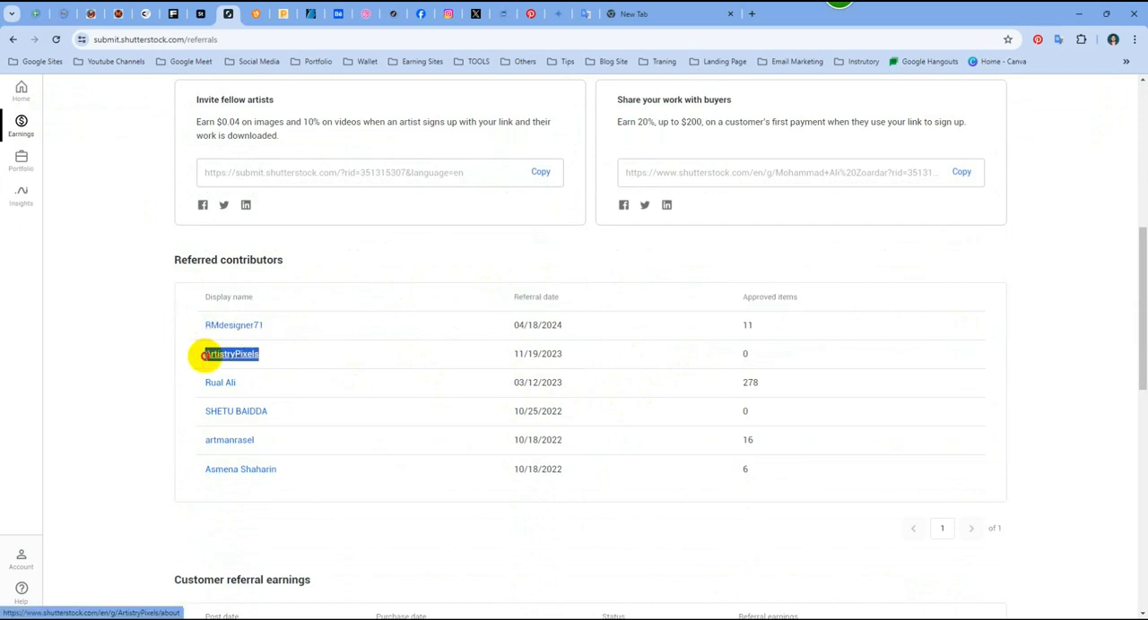
click(321, 368)
drag(251, 385, 199, 387)
click(773, 379)
drag(774, 380, 740, 384)
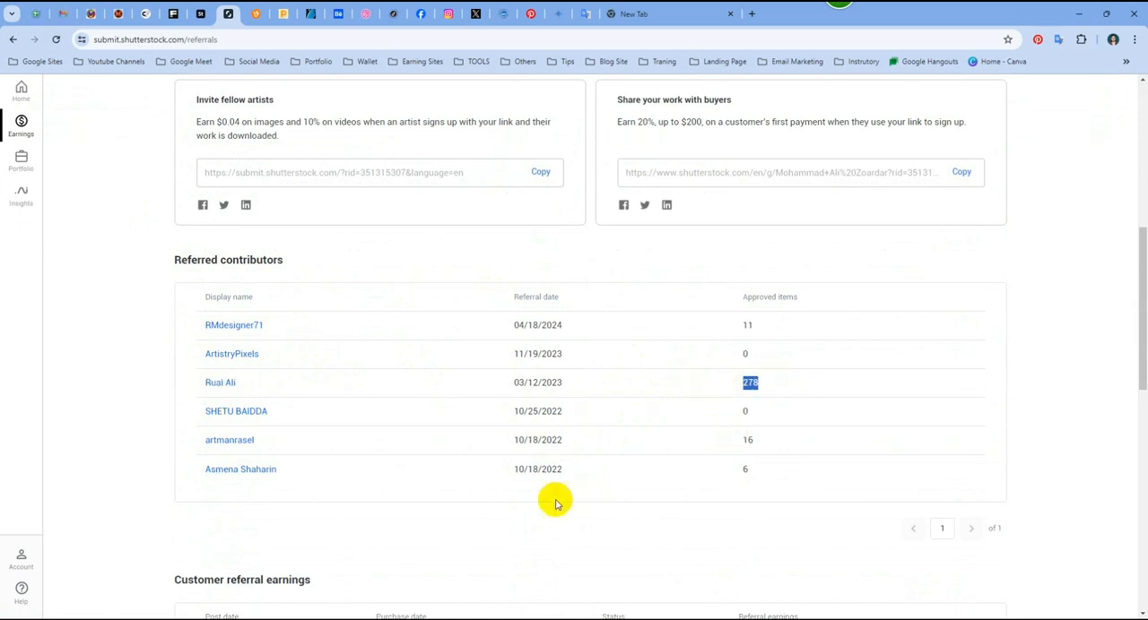
click(674, 517)
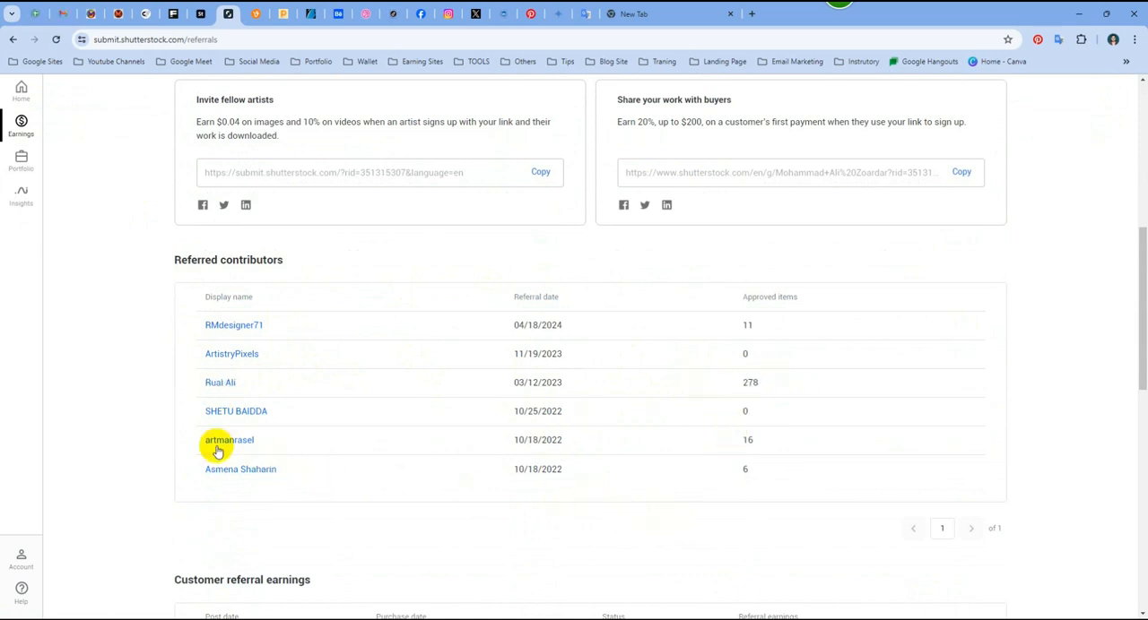
drag(780, 441, 683, 410)
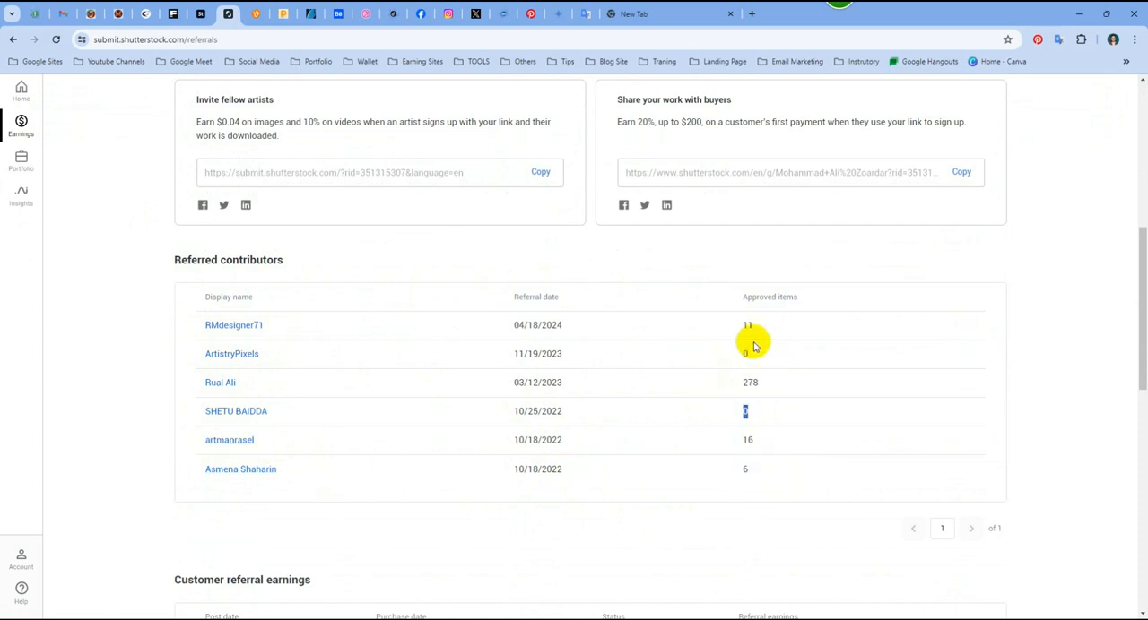
drag(753, 355, 685, 372)
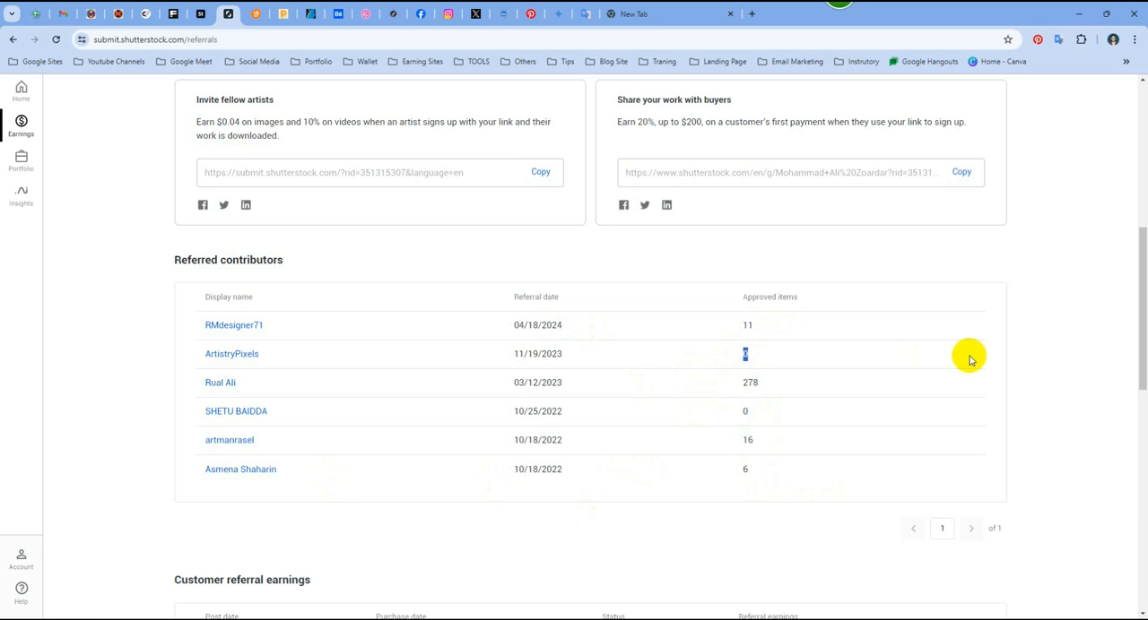
Check the total referral earnings in the Summary and compare the referred contributors with the most approved items and the latest referral date.
scroll(699, 353, up, 6)
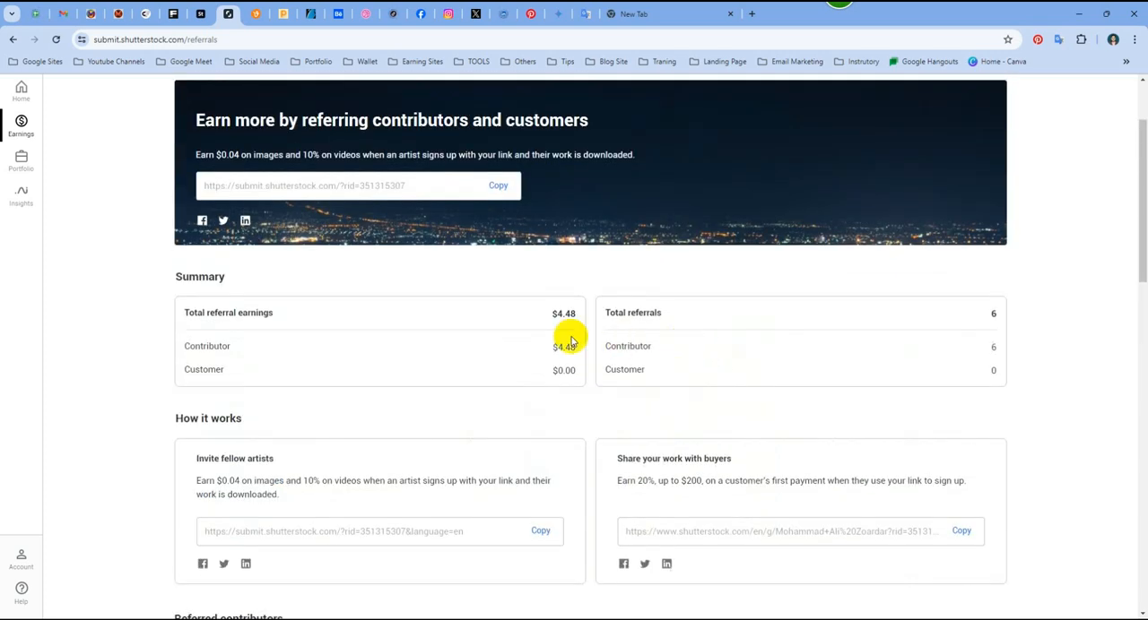
scroll(492, 405, down, 1)
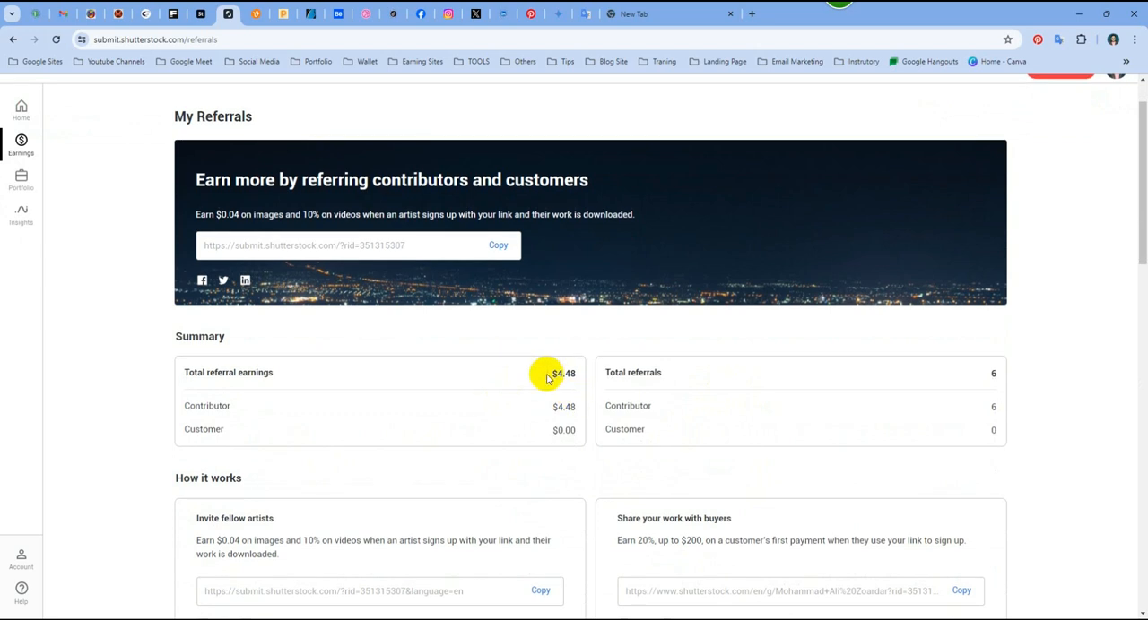
drag(543, 377, 595, 377)
click(1069, 388)
scroll(592, 380, down, 8)
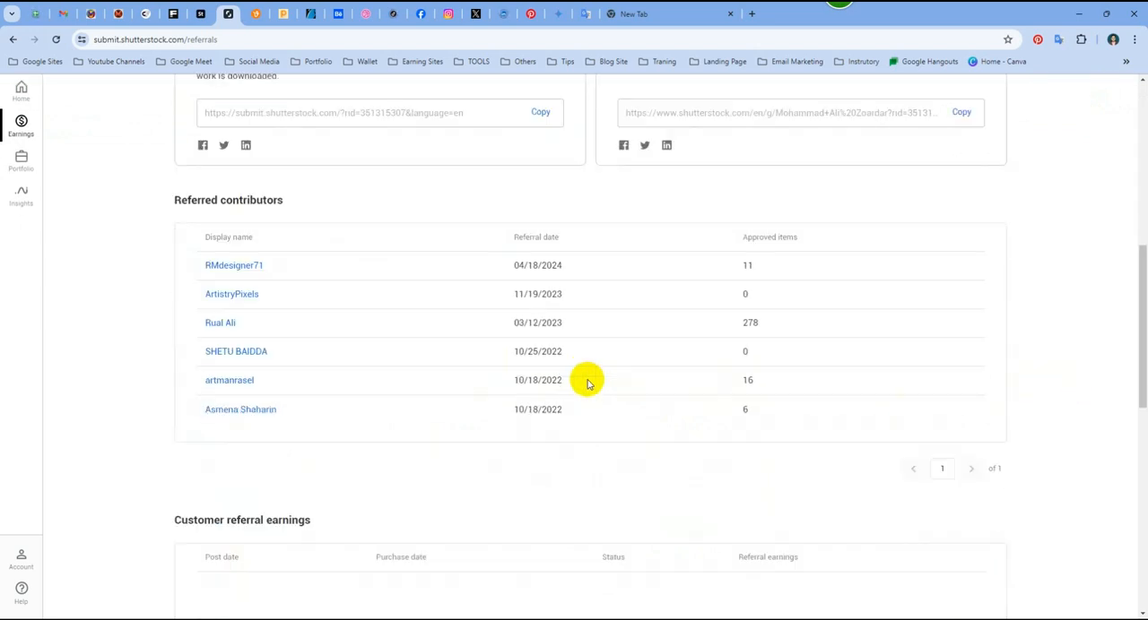
drag(768, 332, 209, 325)
click(553, 500)
drag(771, 272, 178, 271)
click(597, 500)
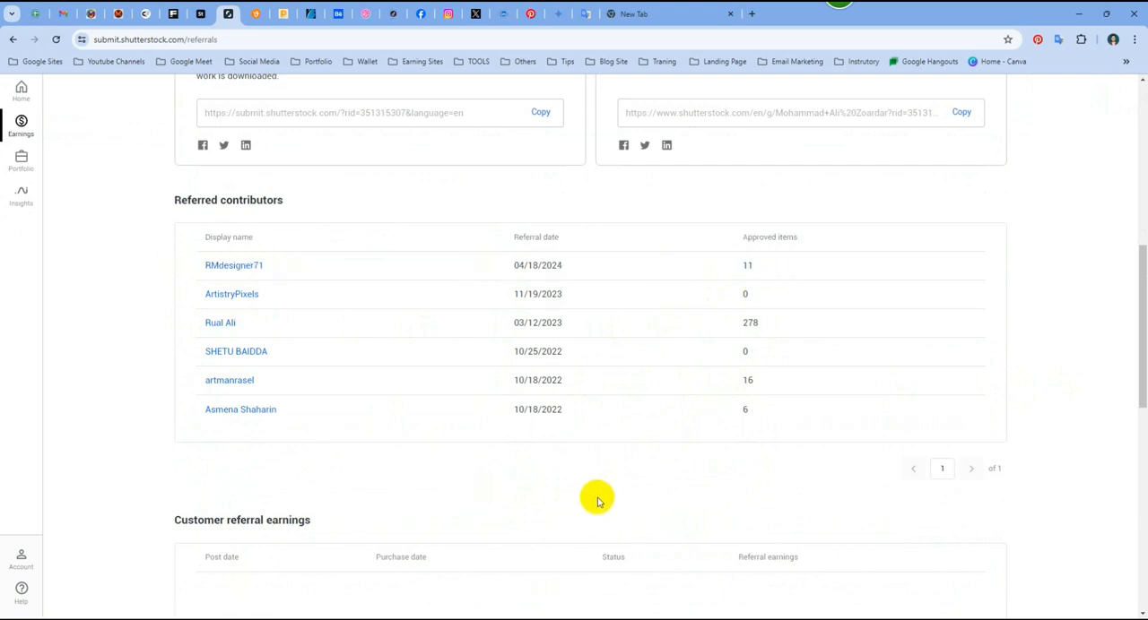
Return to the top of the My Referrals page and minimize the browser window.
scroll(510, 487, up, 6)
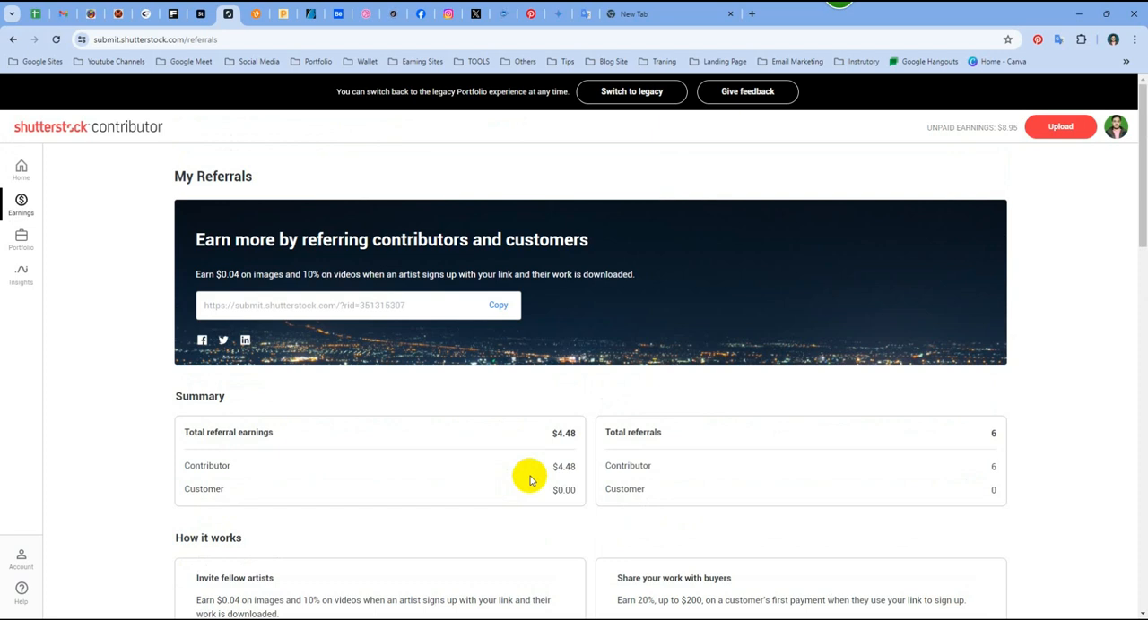
click(1079, 14)
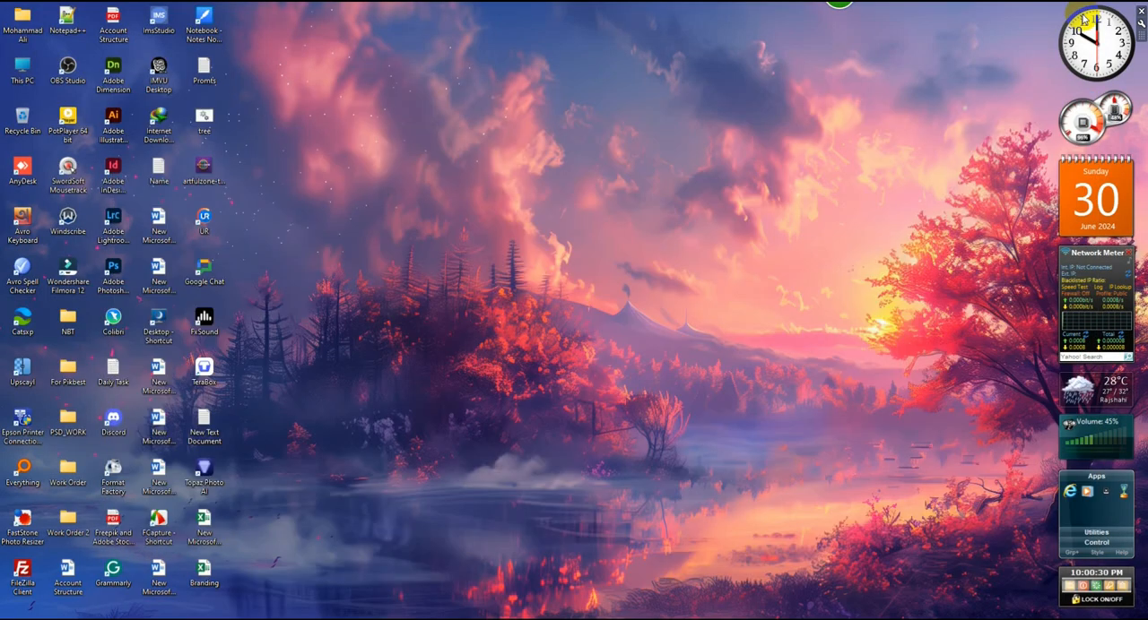